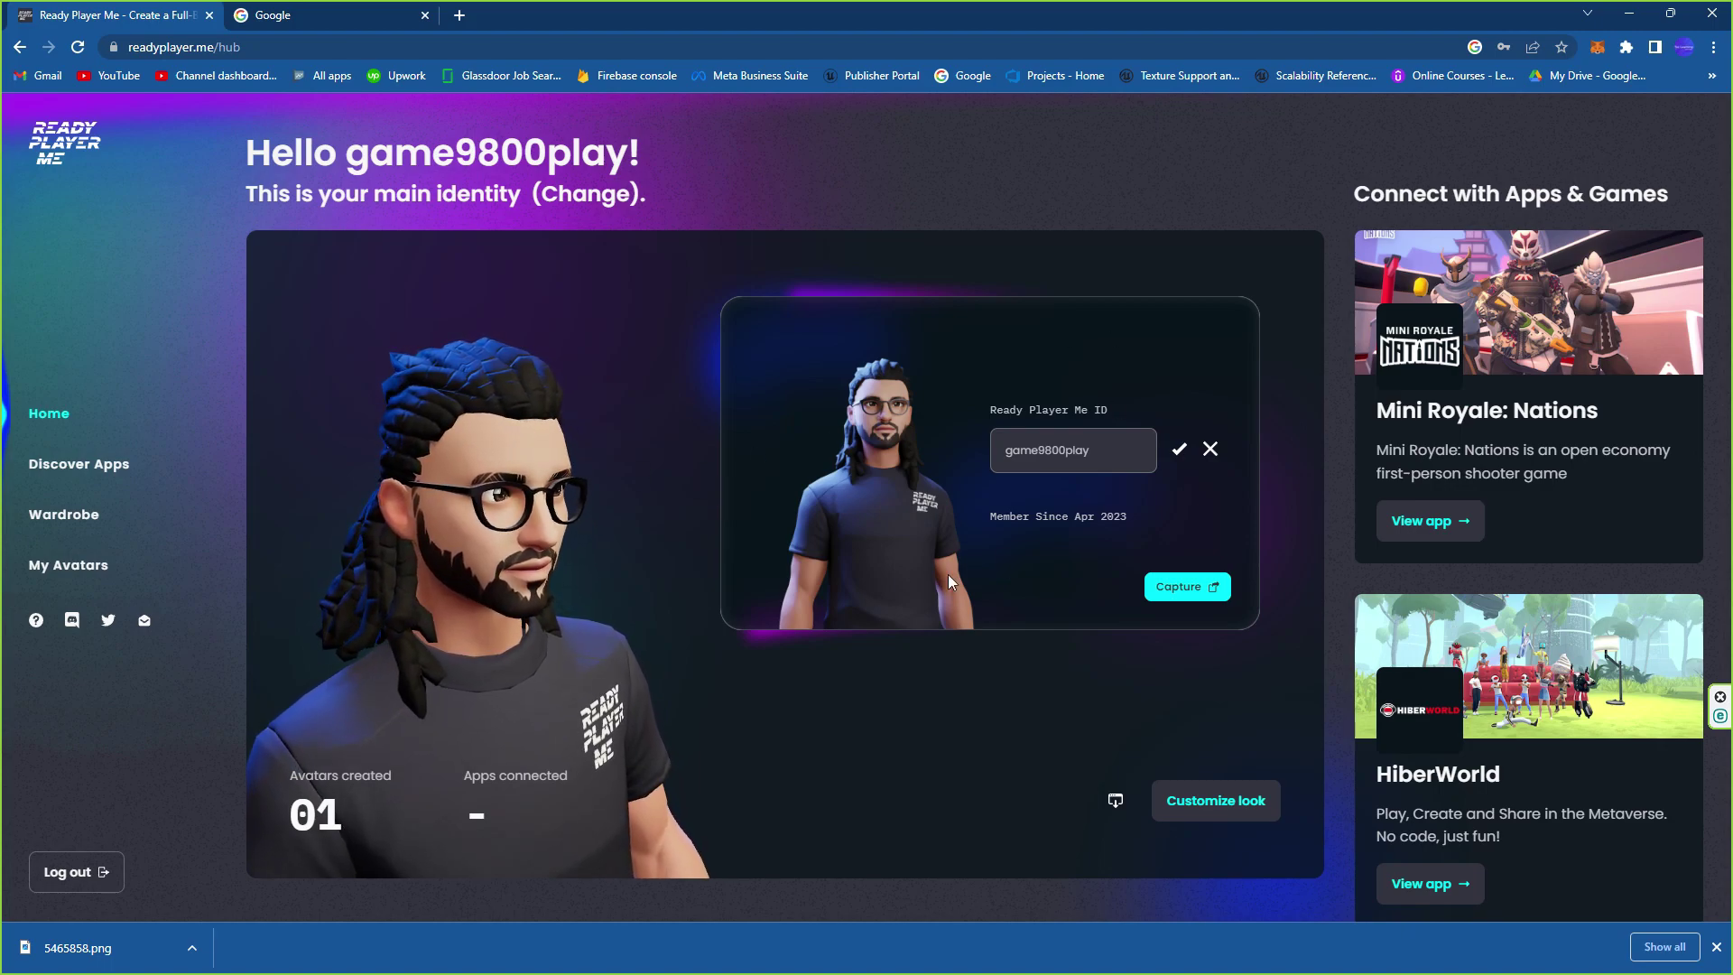
Step: Copy the avatar's model link from the Ready Player Me hub and switch to the Unreal Project Browser
{"action": "left_click", "coordinate": [1117, 803]}
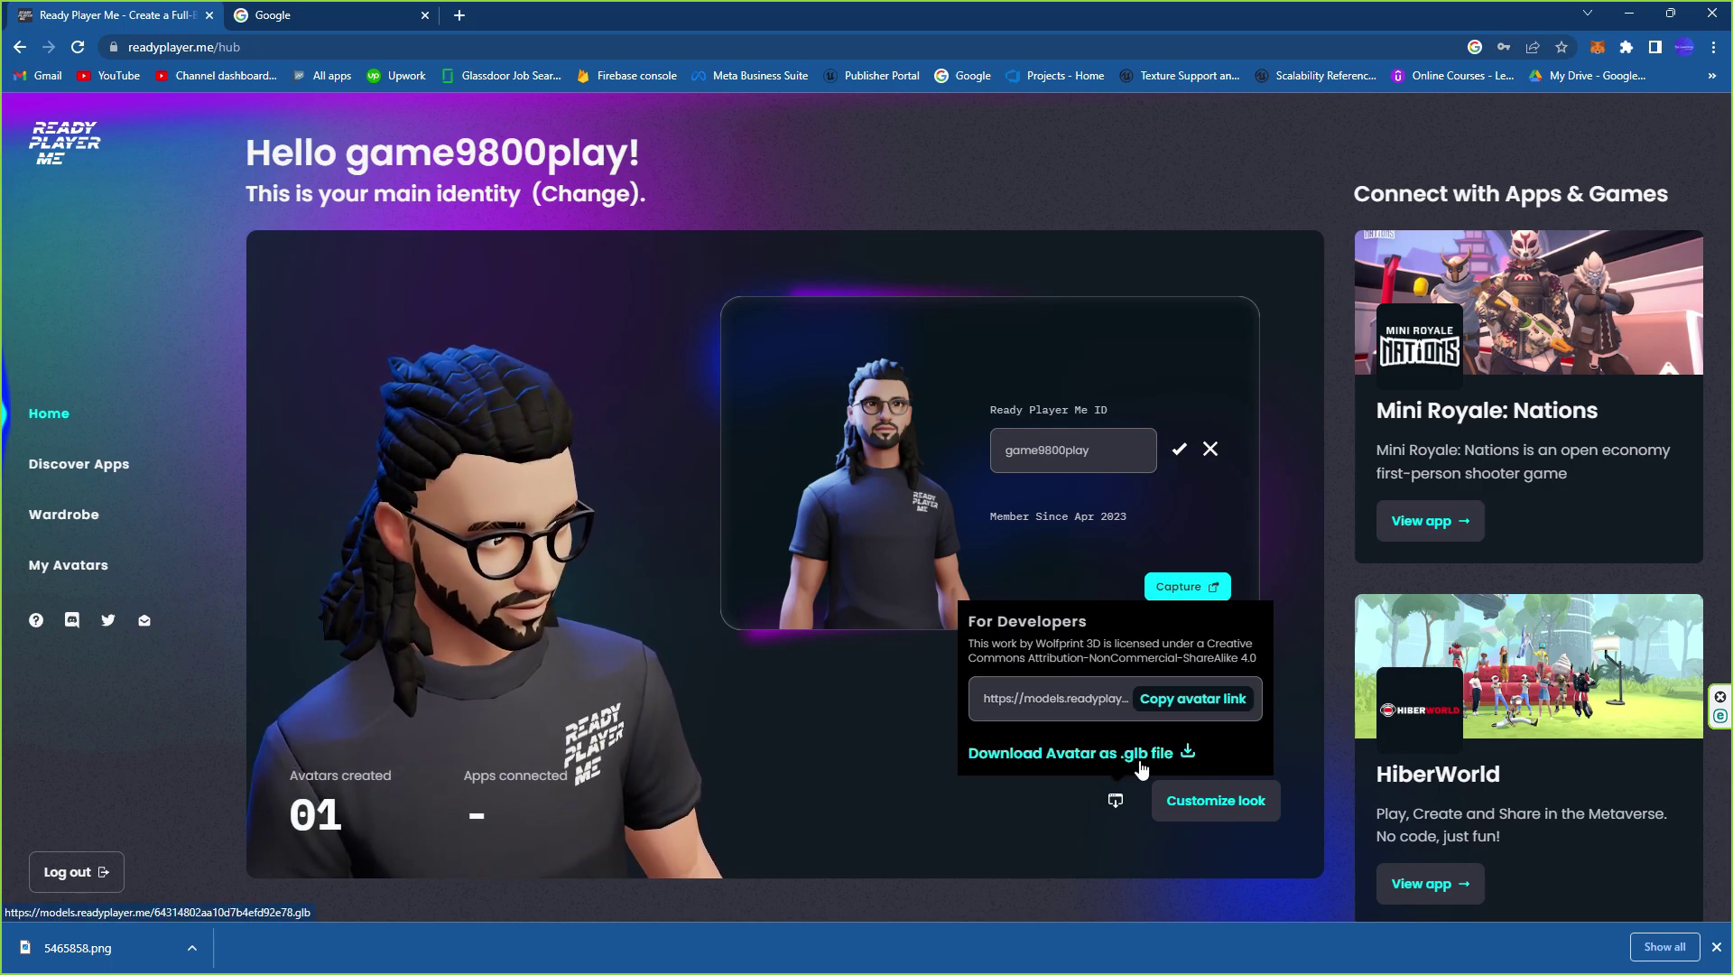
{"action": "left_click", "coordinate": [1194, 698]}
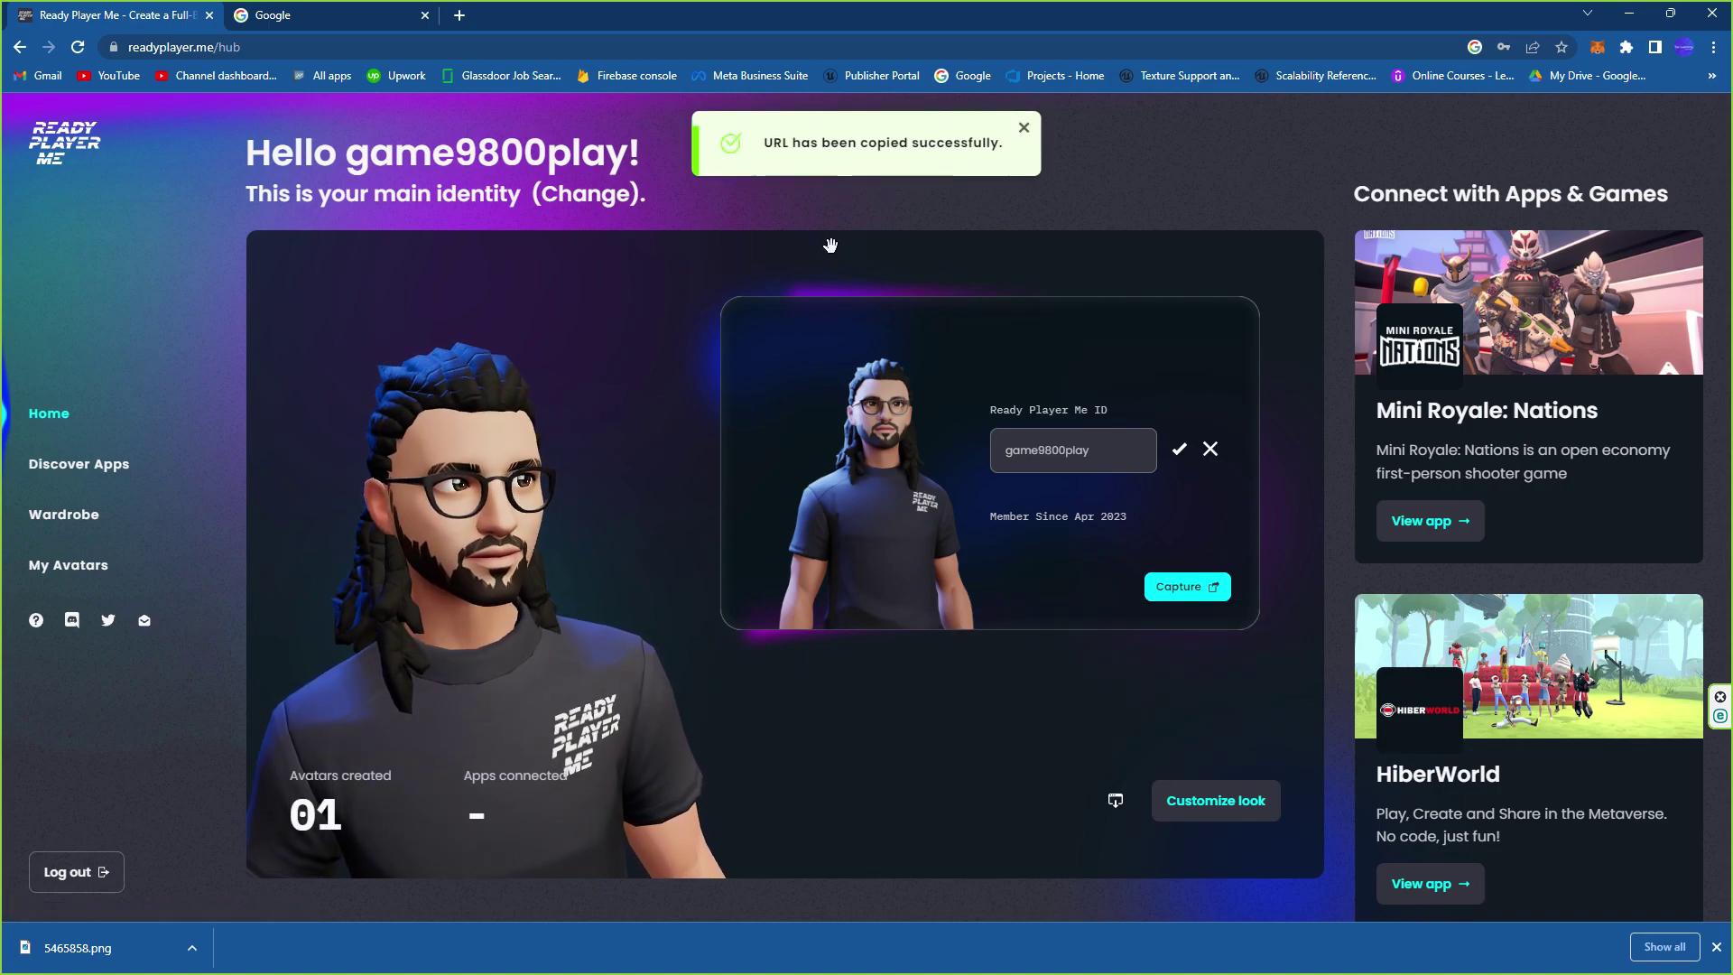
{"action": "left_click", "coordinate": [1634, 12]}
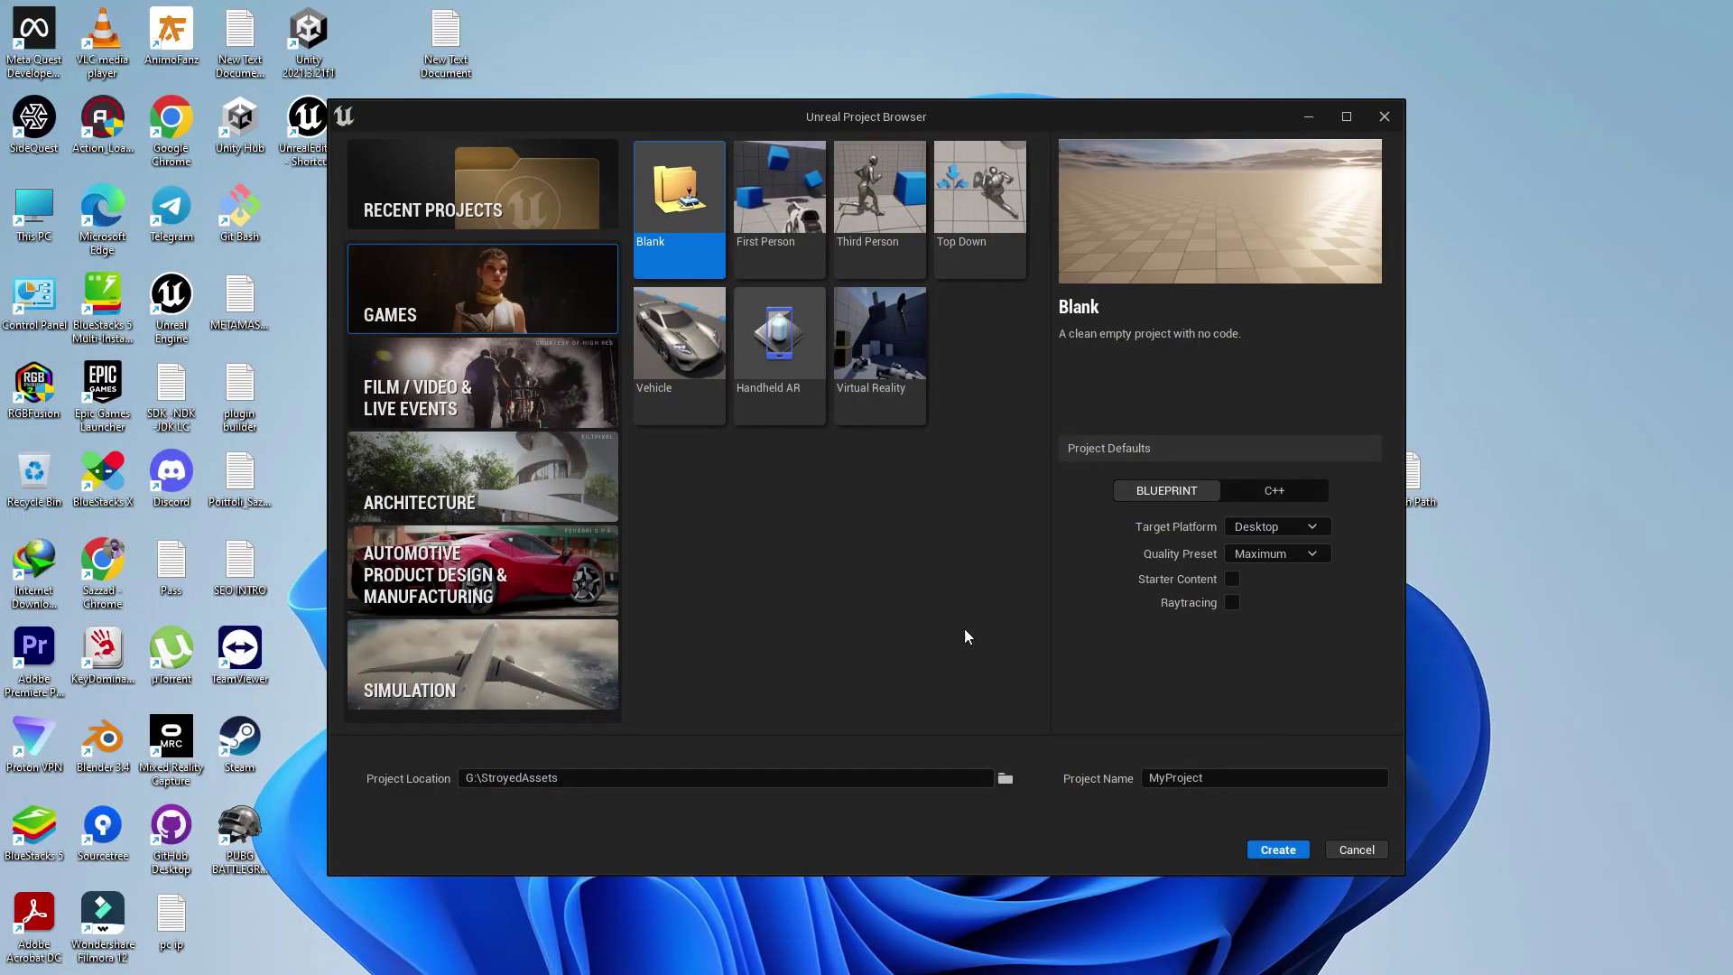
{"action": "mouse_move", "coordinate": [890, 971]}
{"action": "mouse_move", "coordinate": [834, 959]}
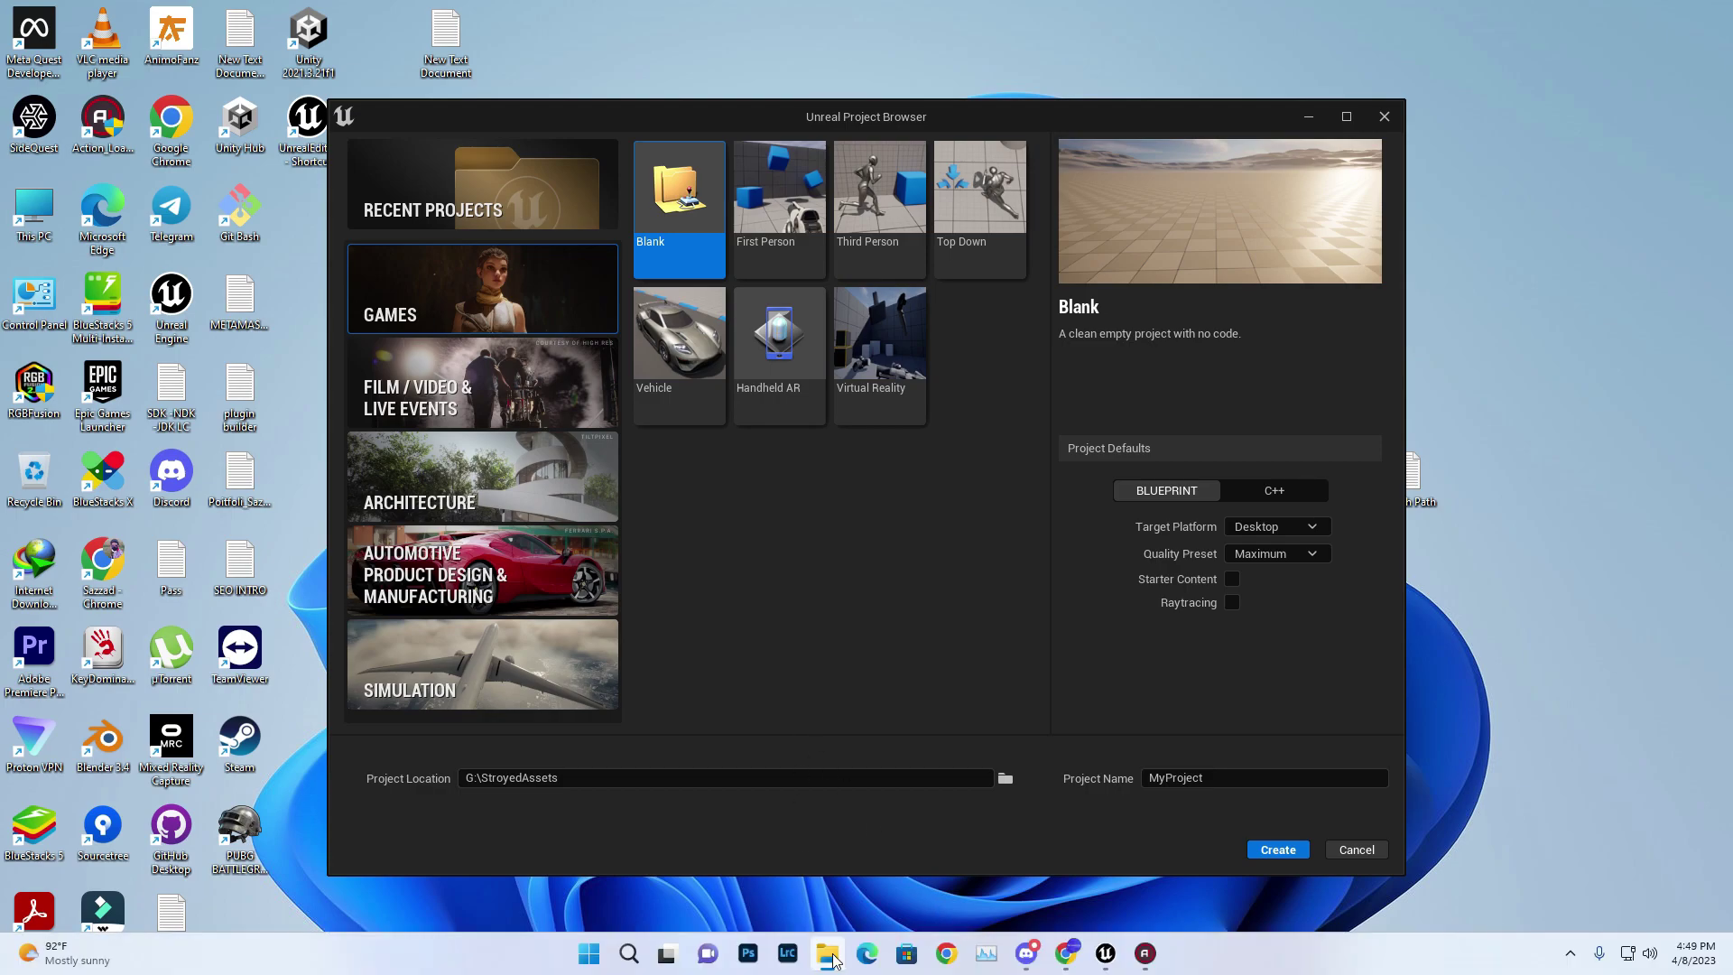
{"action": "left_click", "coordinate": [1086, 887]}
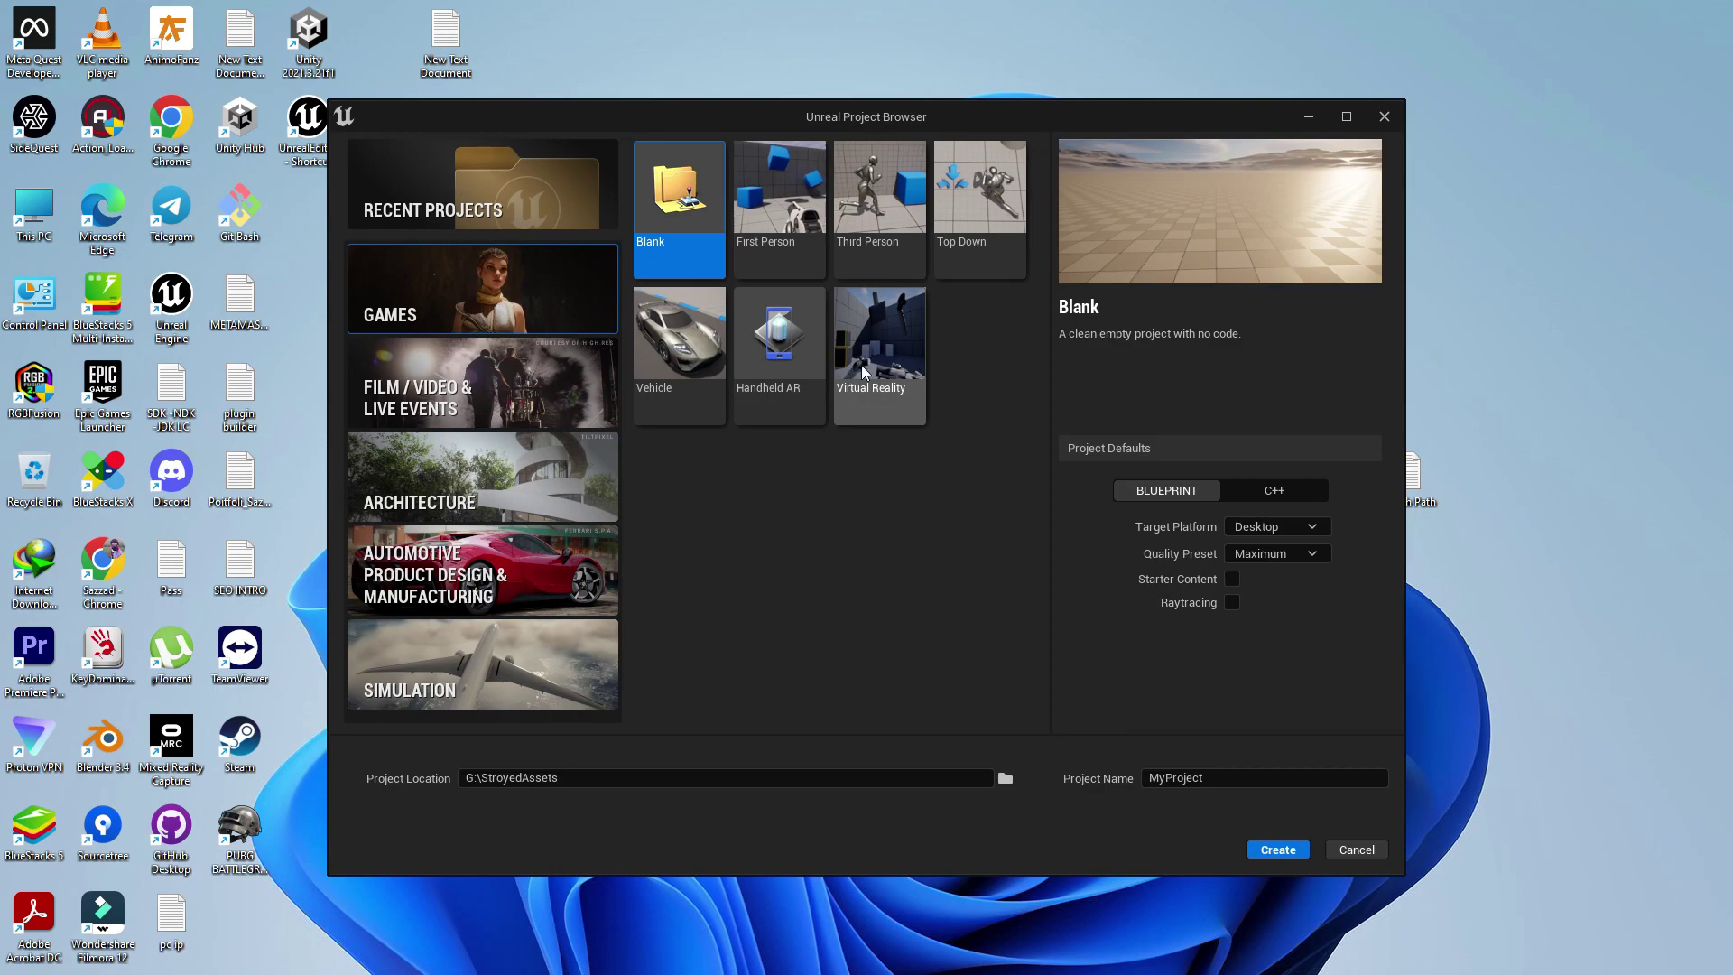
Step: Choose the Third Person game template and set the target platform to Mobile
{"action": "left_click", "coordinate": [853, 397]}
{"action": "left_click", "coordinate": [881, 208]}
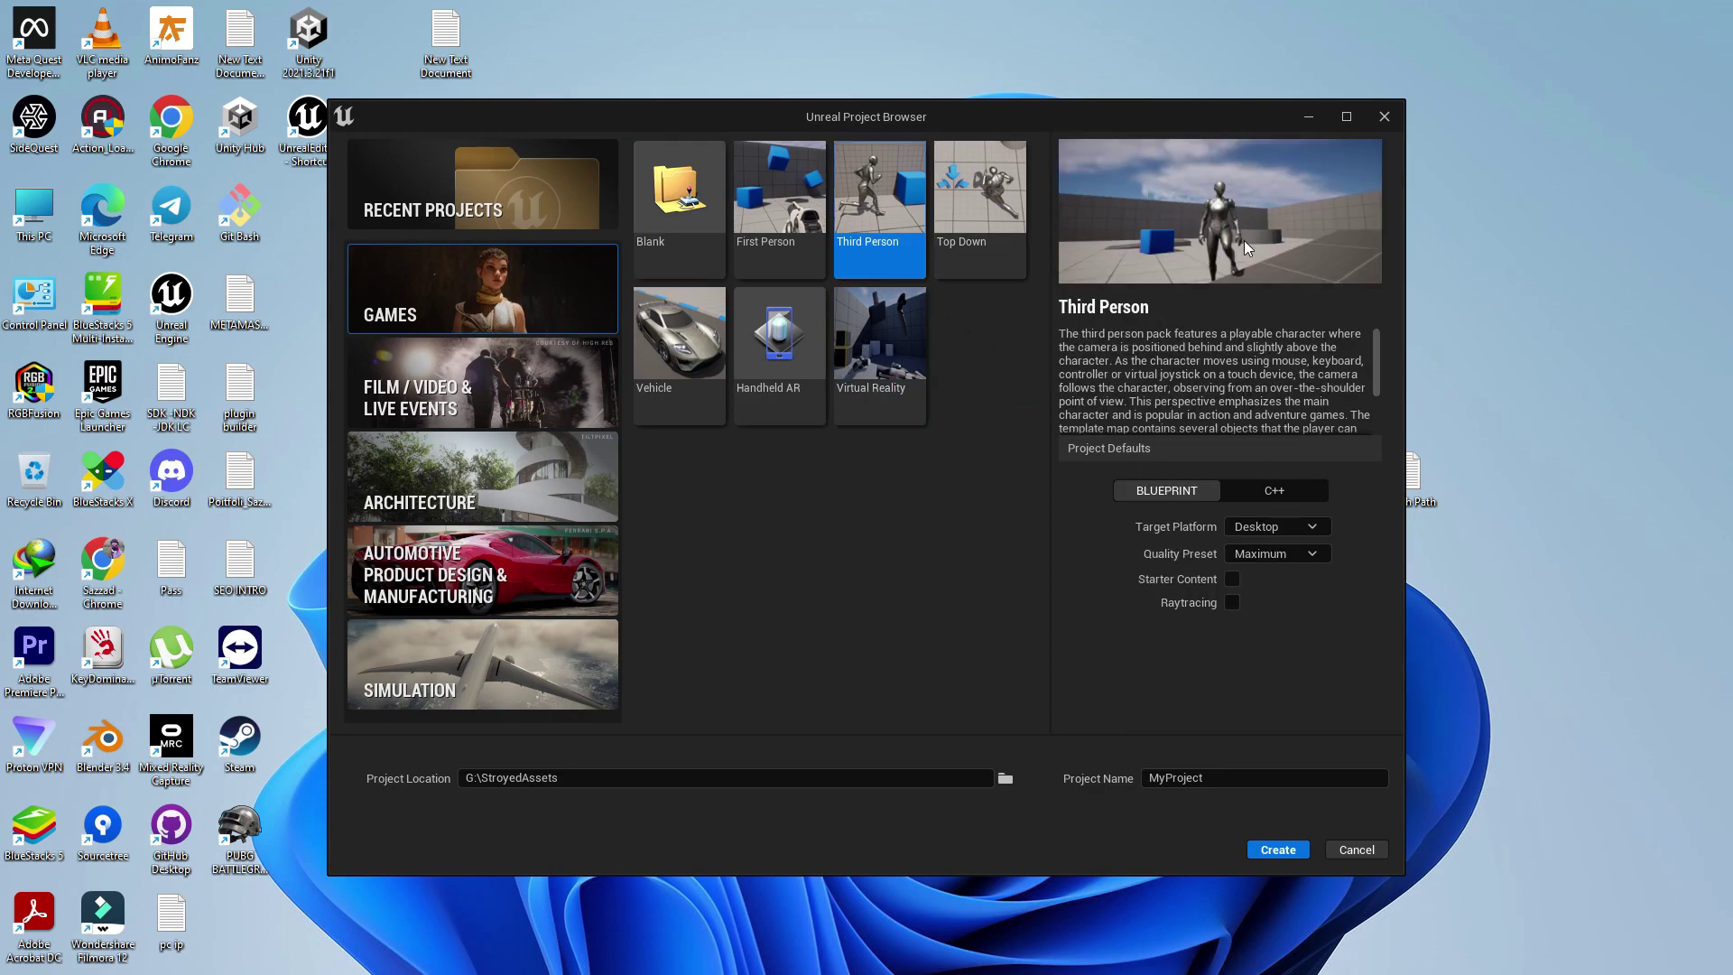
{"action": "left_click", "coordinate": [1273, 529]}
{"action": "left_click", "coordinate": [1265, 572]}
Step: Set the project location to the Music folder and create the project as MyProject
{"action": "left_click", "coordinate": [1006, 780]}
{"action": "left_click", "coordinate": [397, 421]}
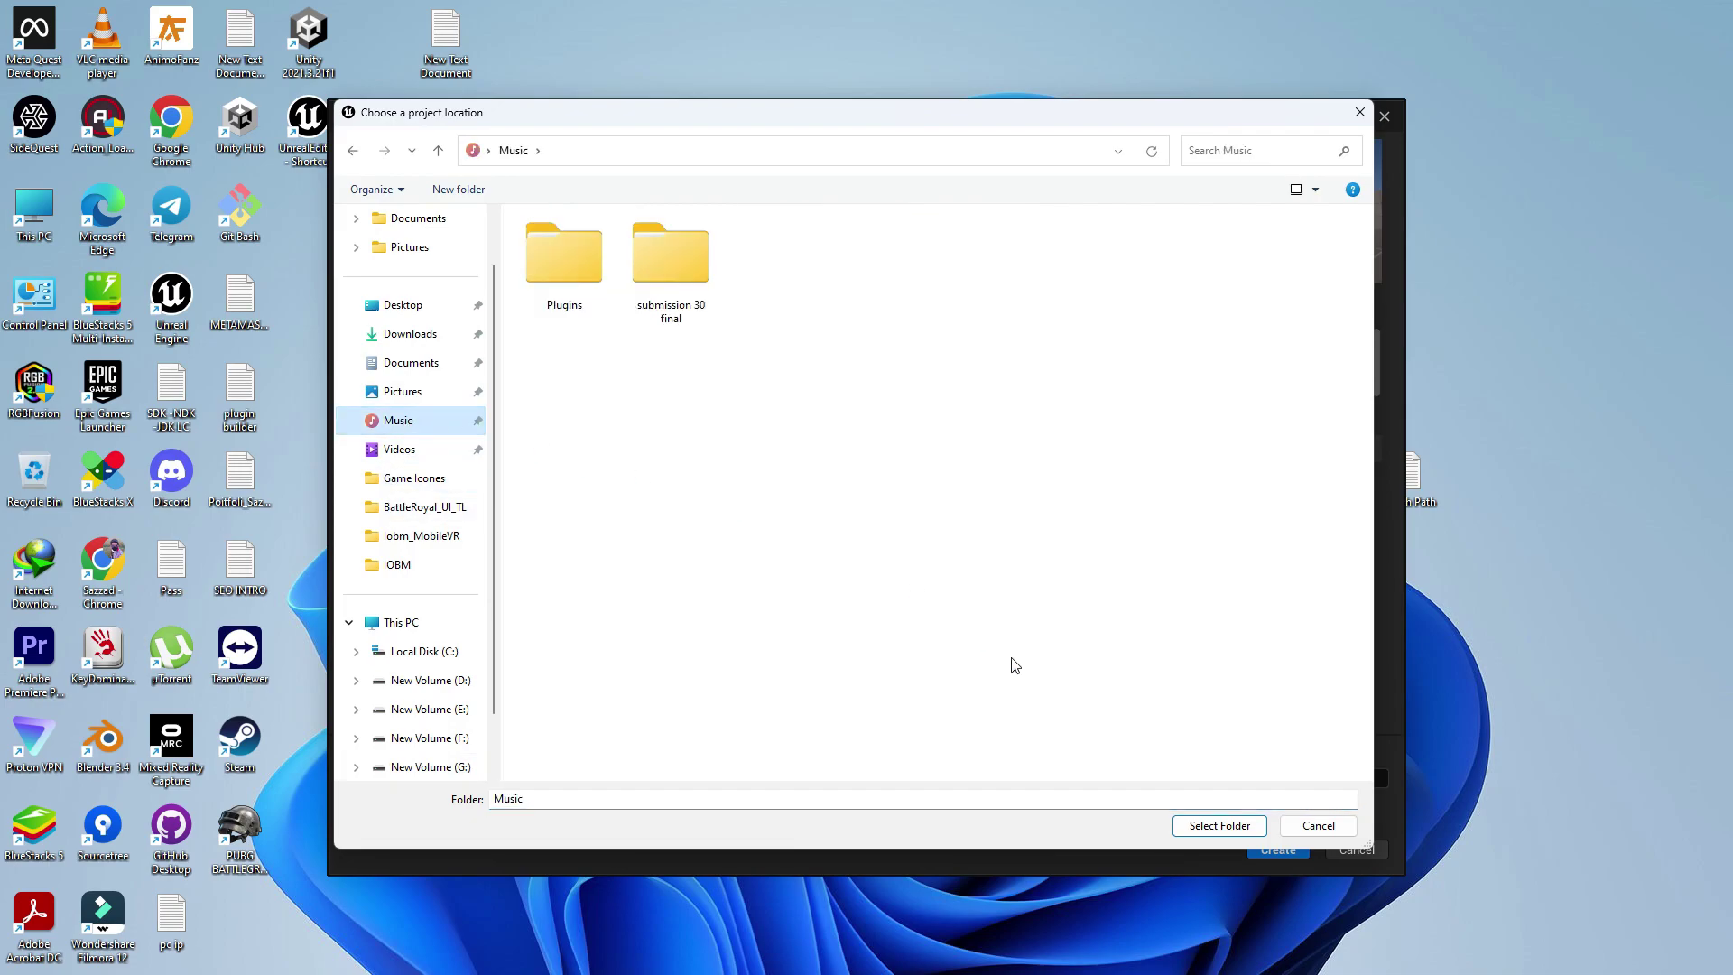
{"action": "left_click", "coordinate": [1198, 827]}
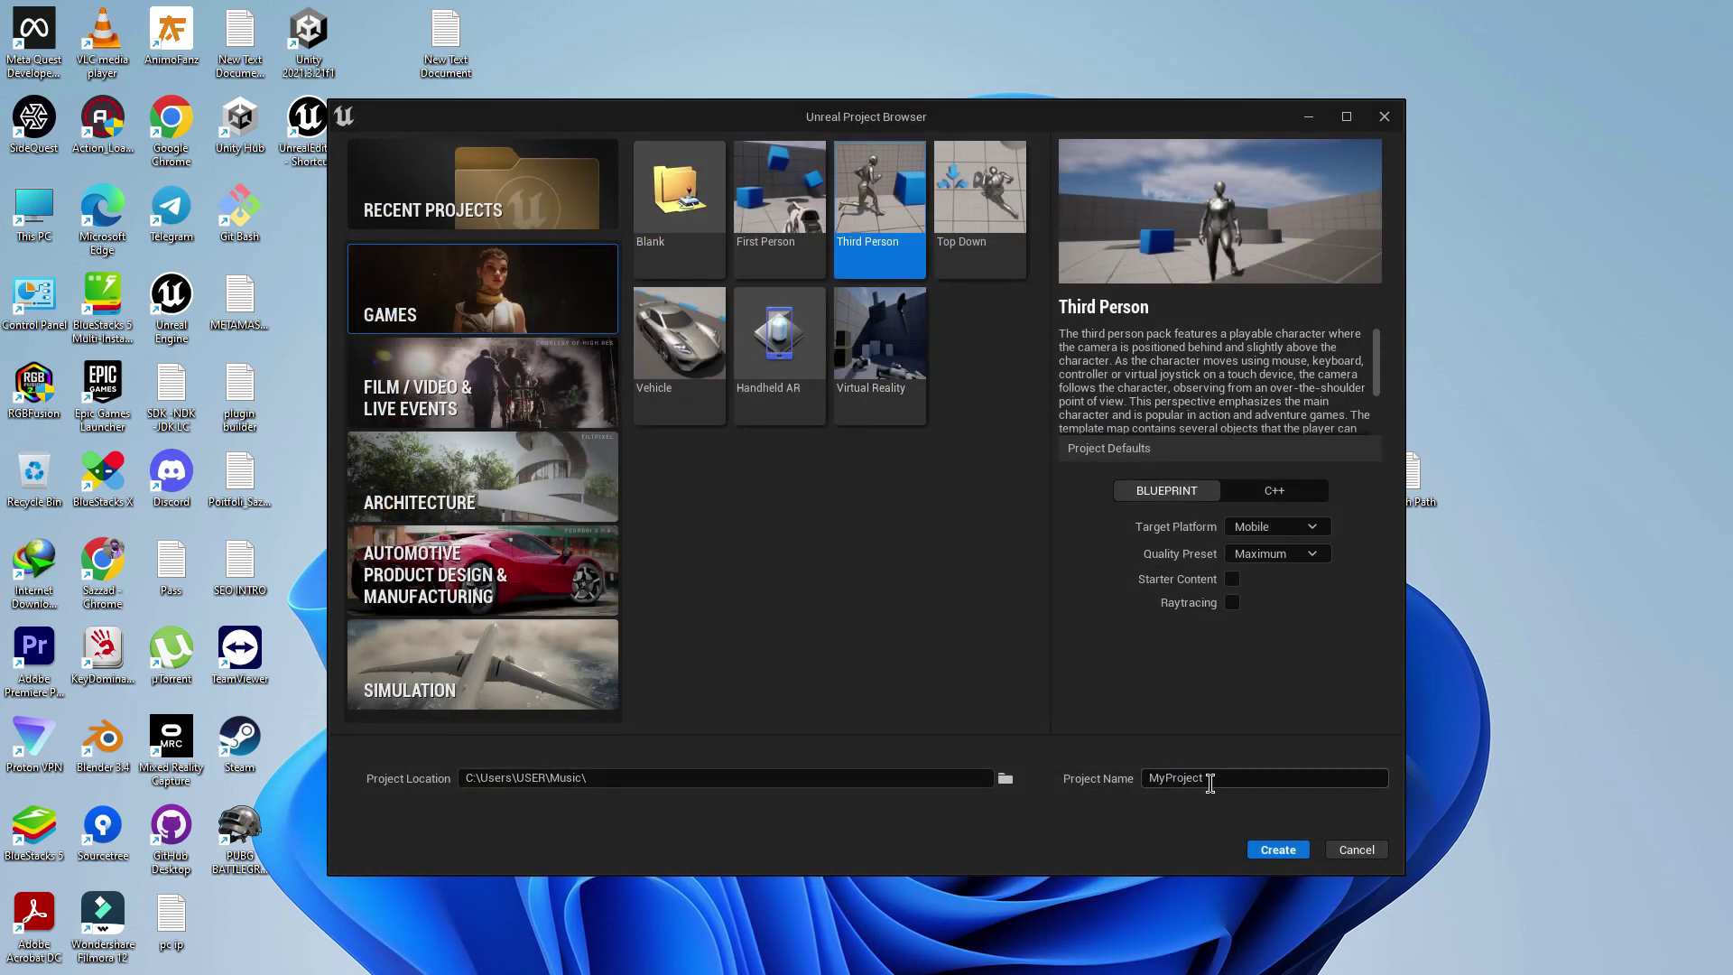
{"action": "left_click", "coordinate": [1282, 847]}
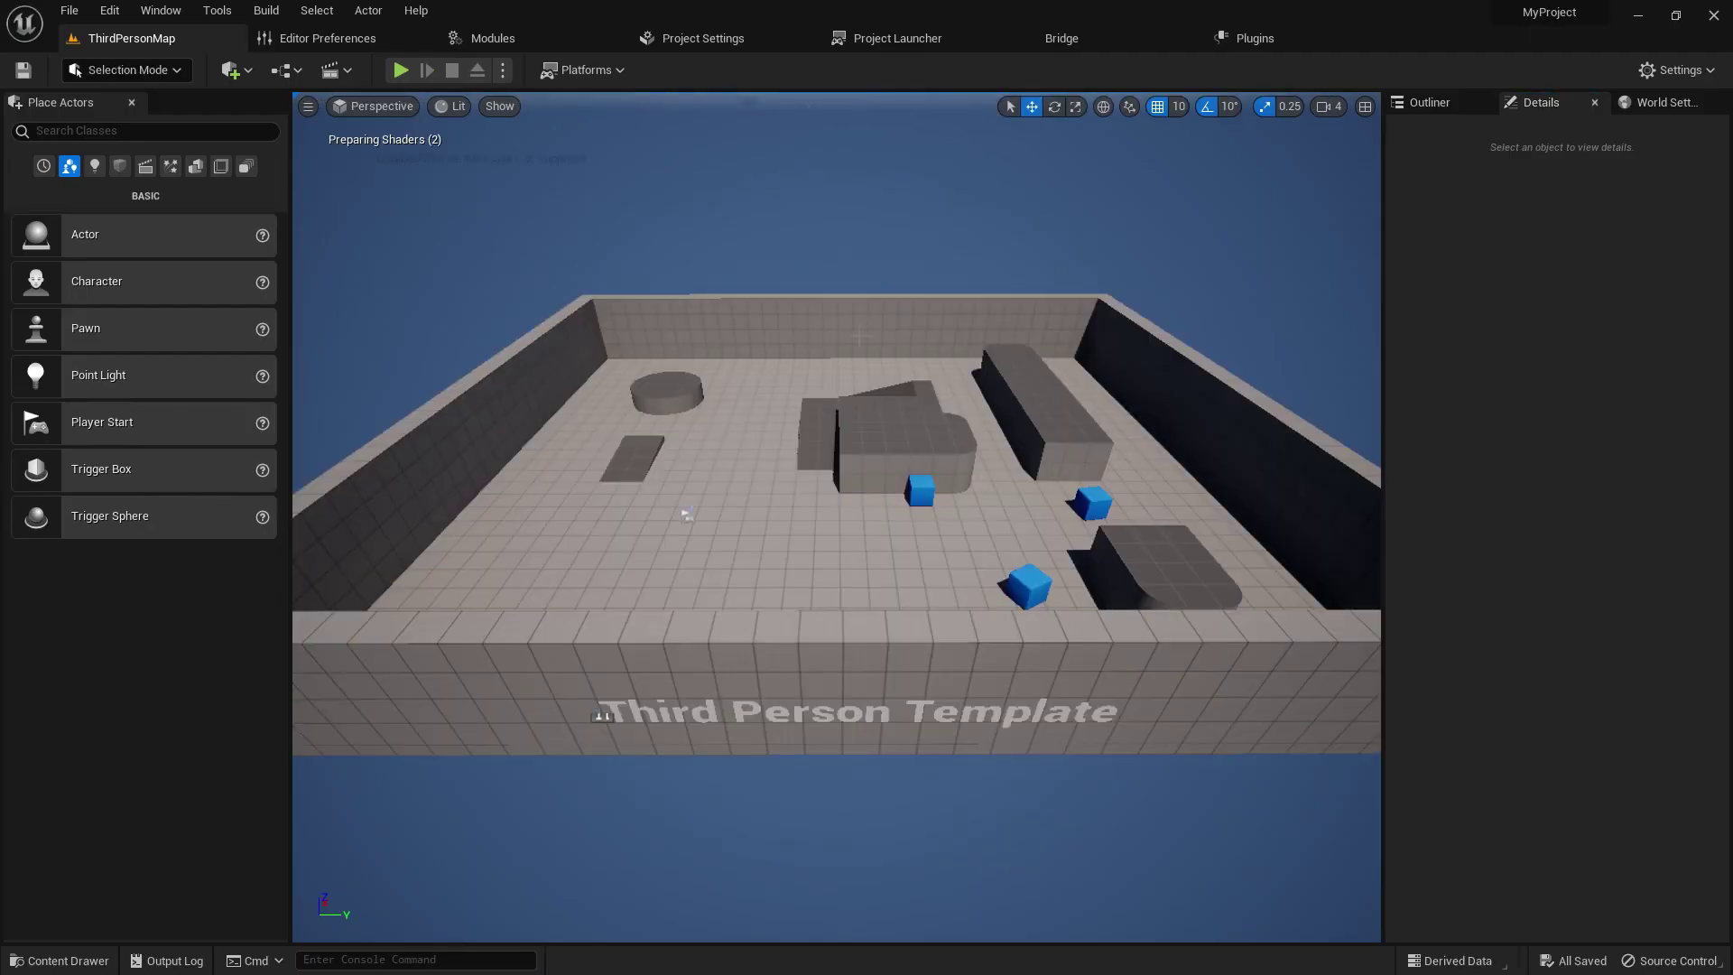
{"action": "right_click_drag", "start_coordinate": [834, 381], "coordinate": [894, 379]}
{"action": "key", "text": "w"}
{"action": "key", "text": "w"}
{"action": "key", "text": "s"}
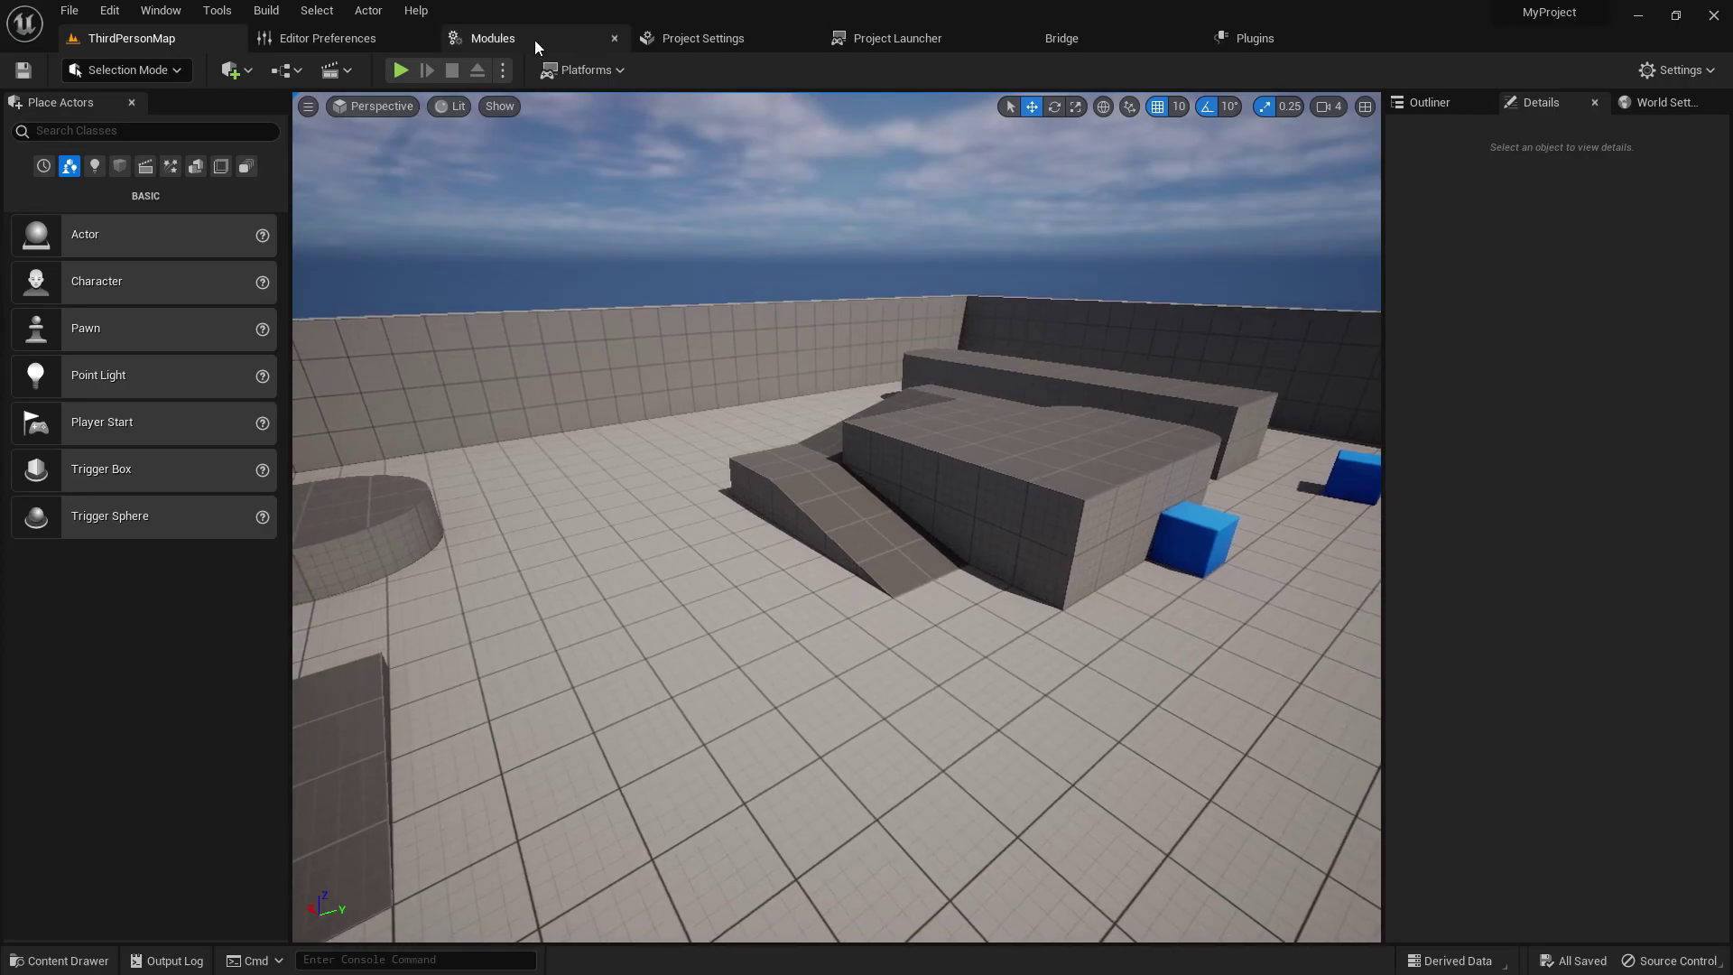
Step: Enable the glTFRuntime plugin among the installed Runtime plugins
{"action": "left_click", "coordinate": [1246, 38]}
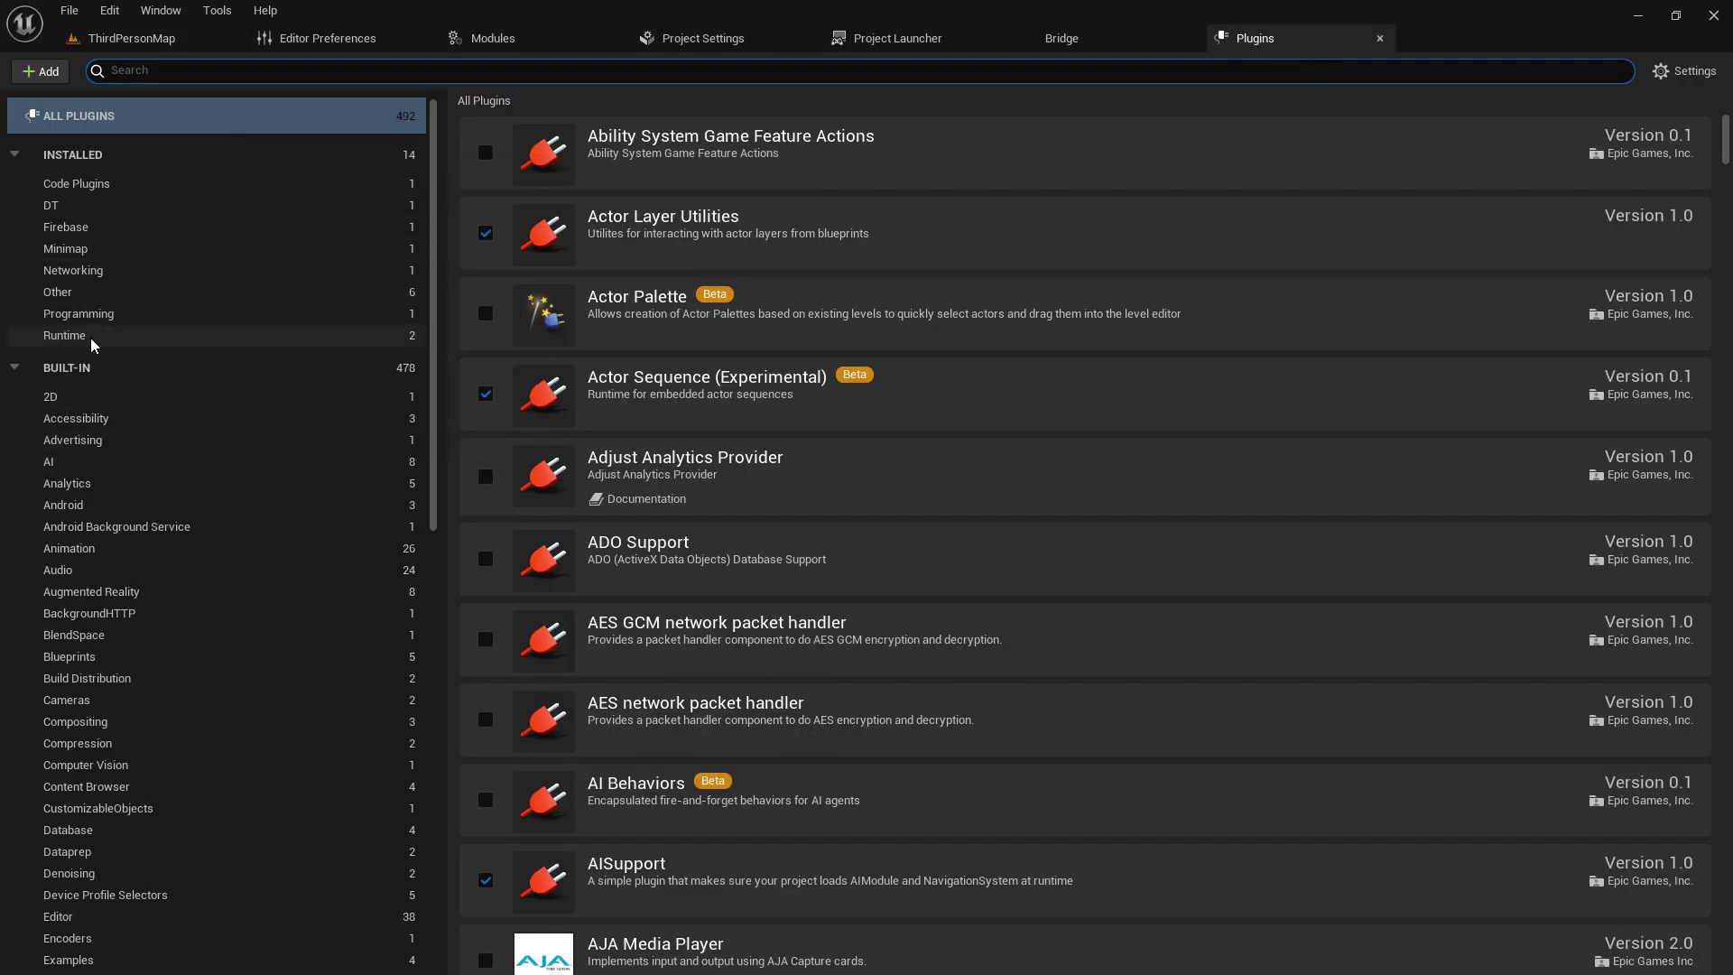
{"action": "left_click", "coordinate": [68, 336]}
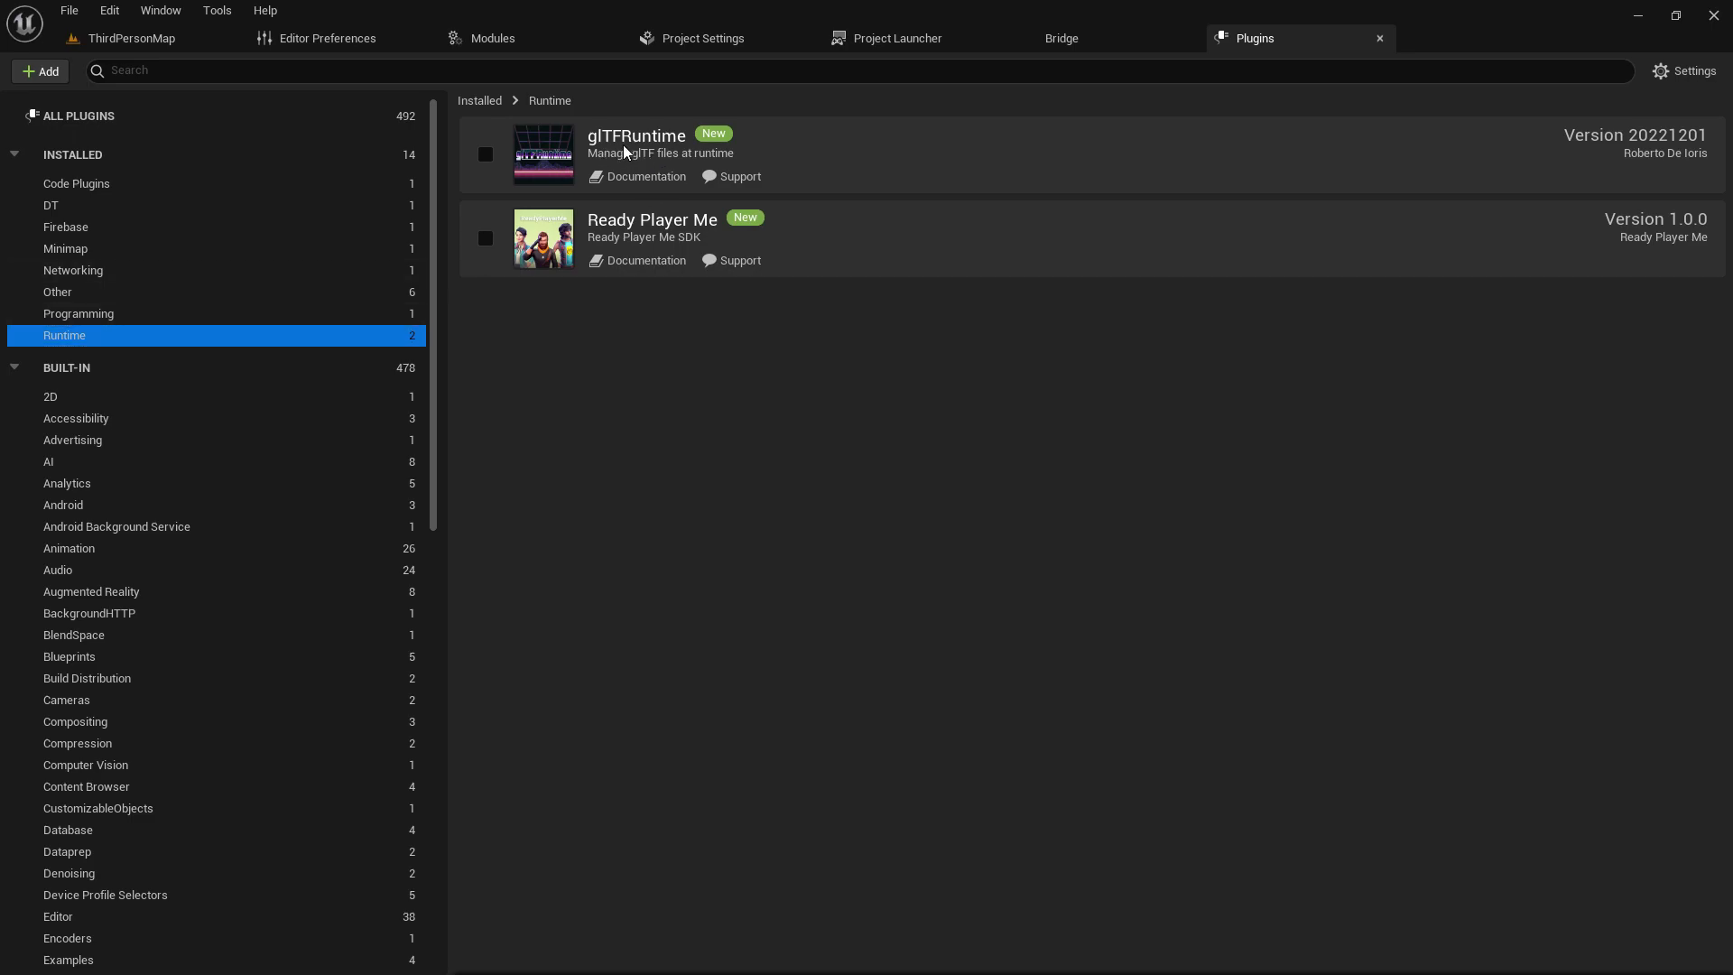
{"action": "left_click", "coordinate": [486, 154]}
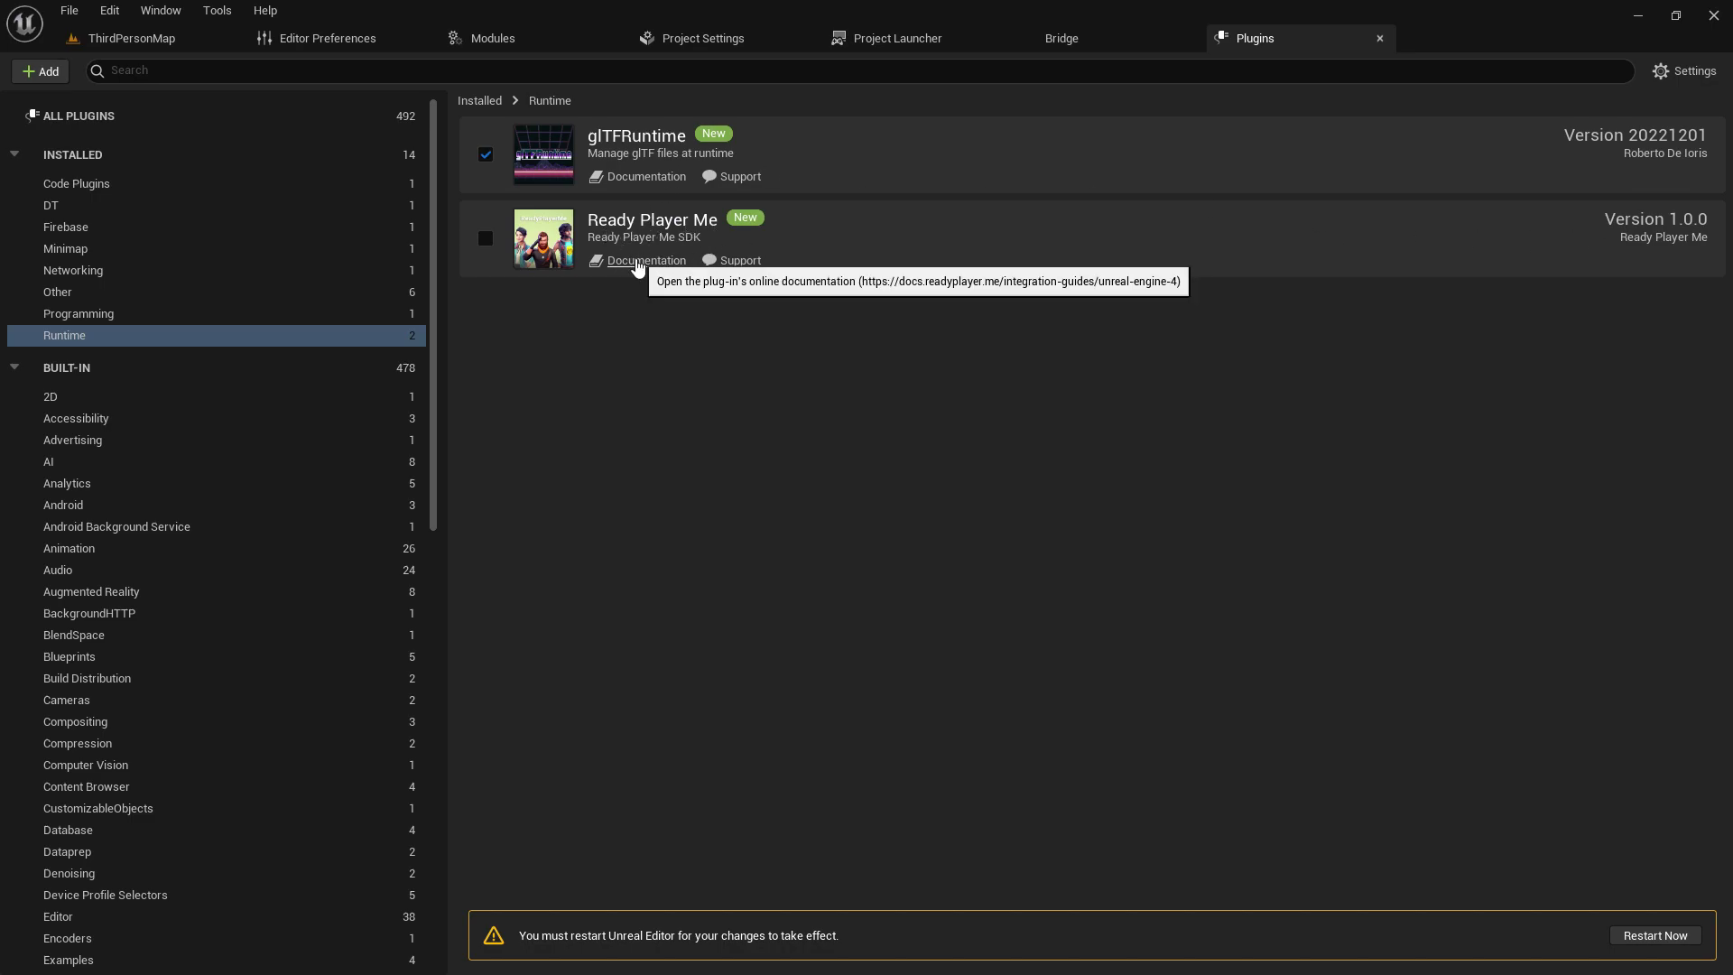
Step: Open the Ready Player Me plugin's online documentation and review its Unreal Engine guides and SDK API reference
{"action": "left_click", "coordinate": [640, 262]}
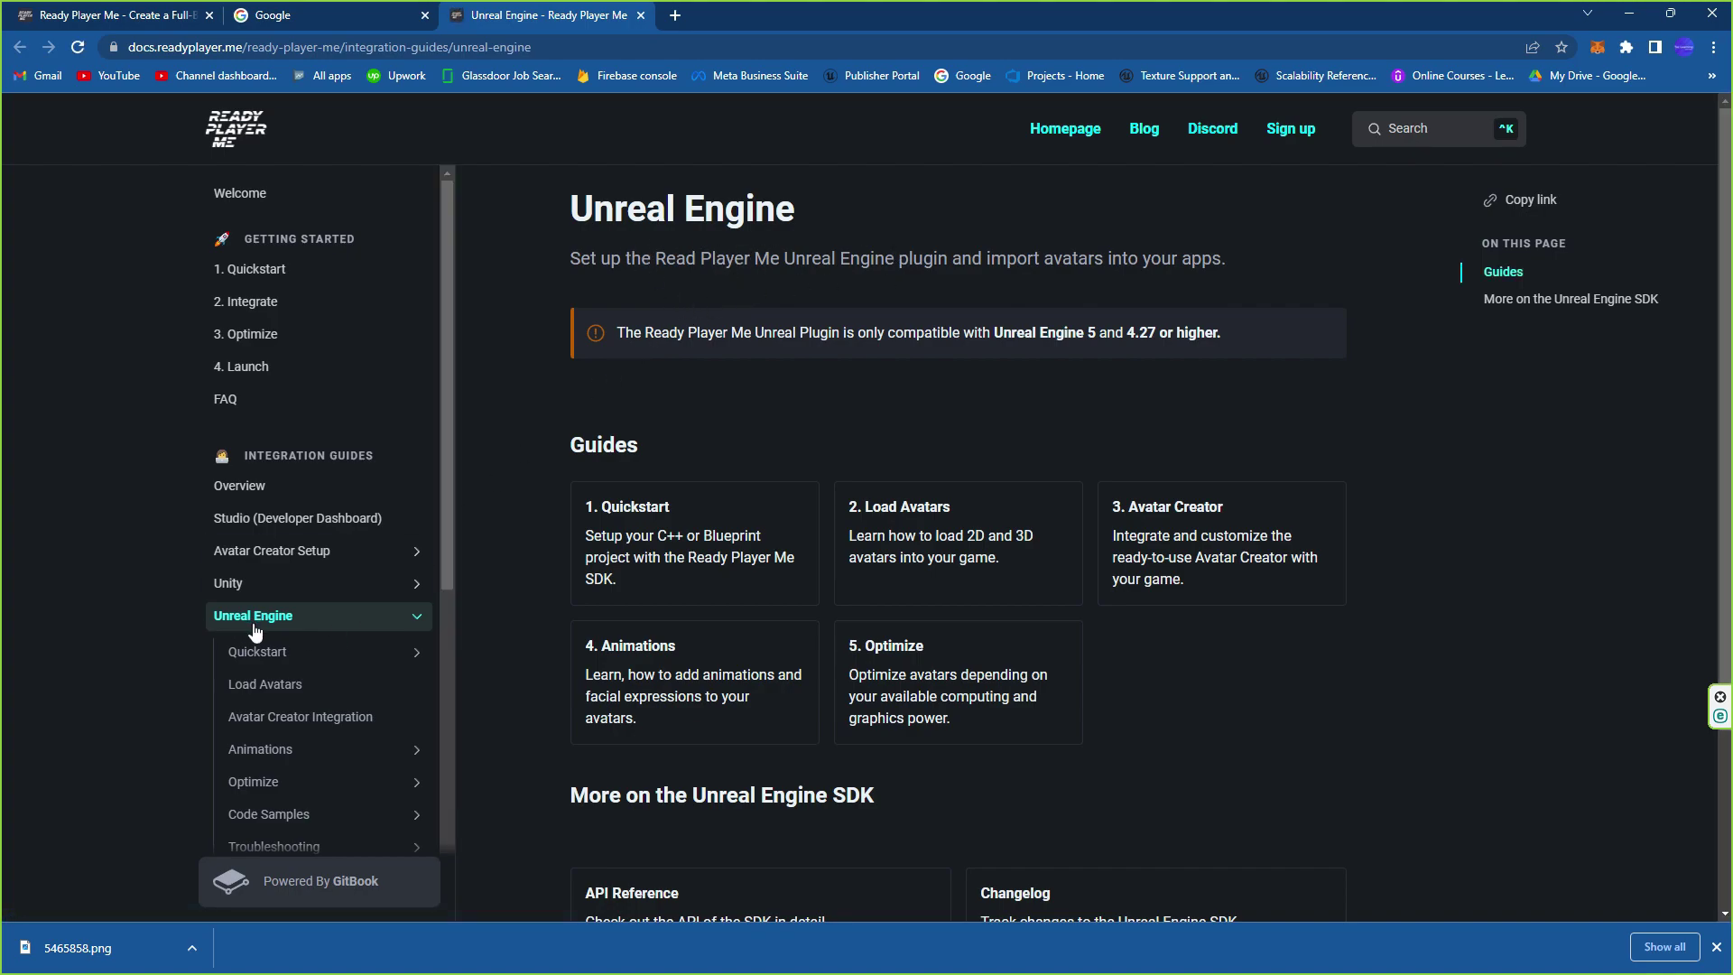
{"action": "scroll", "coordinate": [716, 487], "scroll_direction": "down", "scroll_amount": 1}
{"action": "scroll", "coordinate": [1084, 458], "scroll_direction": "down", "scroll_amount": 1}
{"action": "scroll", "coordinate": [1002, 457], "scroll_direction": "up", "scroll_amount": 1}
{"action": "scroll", "coordinate": [520, 640], "scroll_direction": "down", "scroll_amount": 1}
{"action": "scroll", "coordinate": [367, 653], "scroll_direction": "down", "scroll_amount": 3}
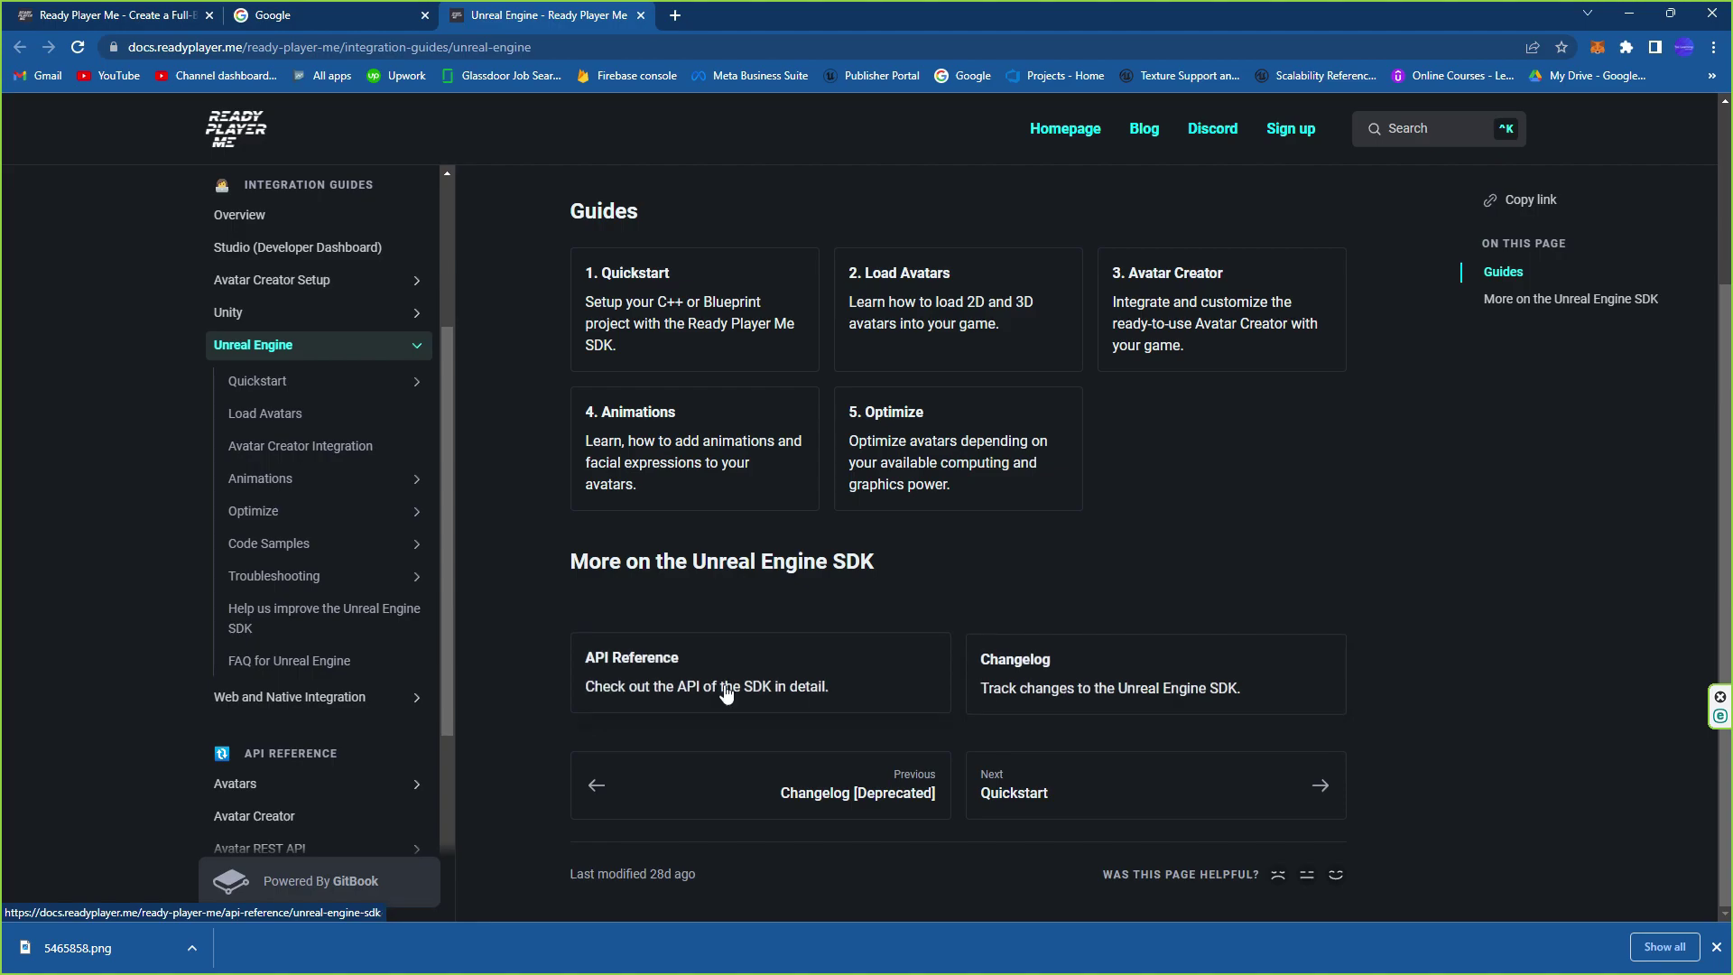
{"action": "left_click", "coordinate": [874, 683]}
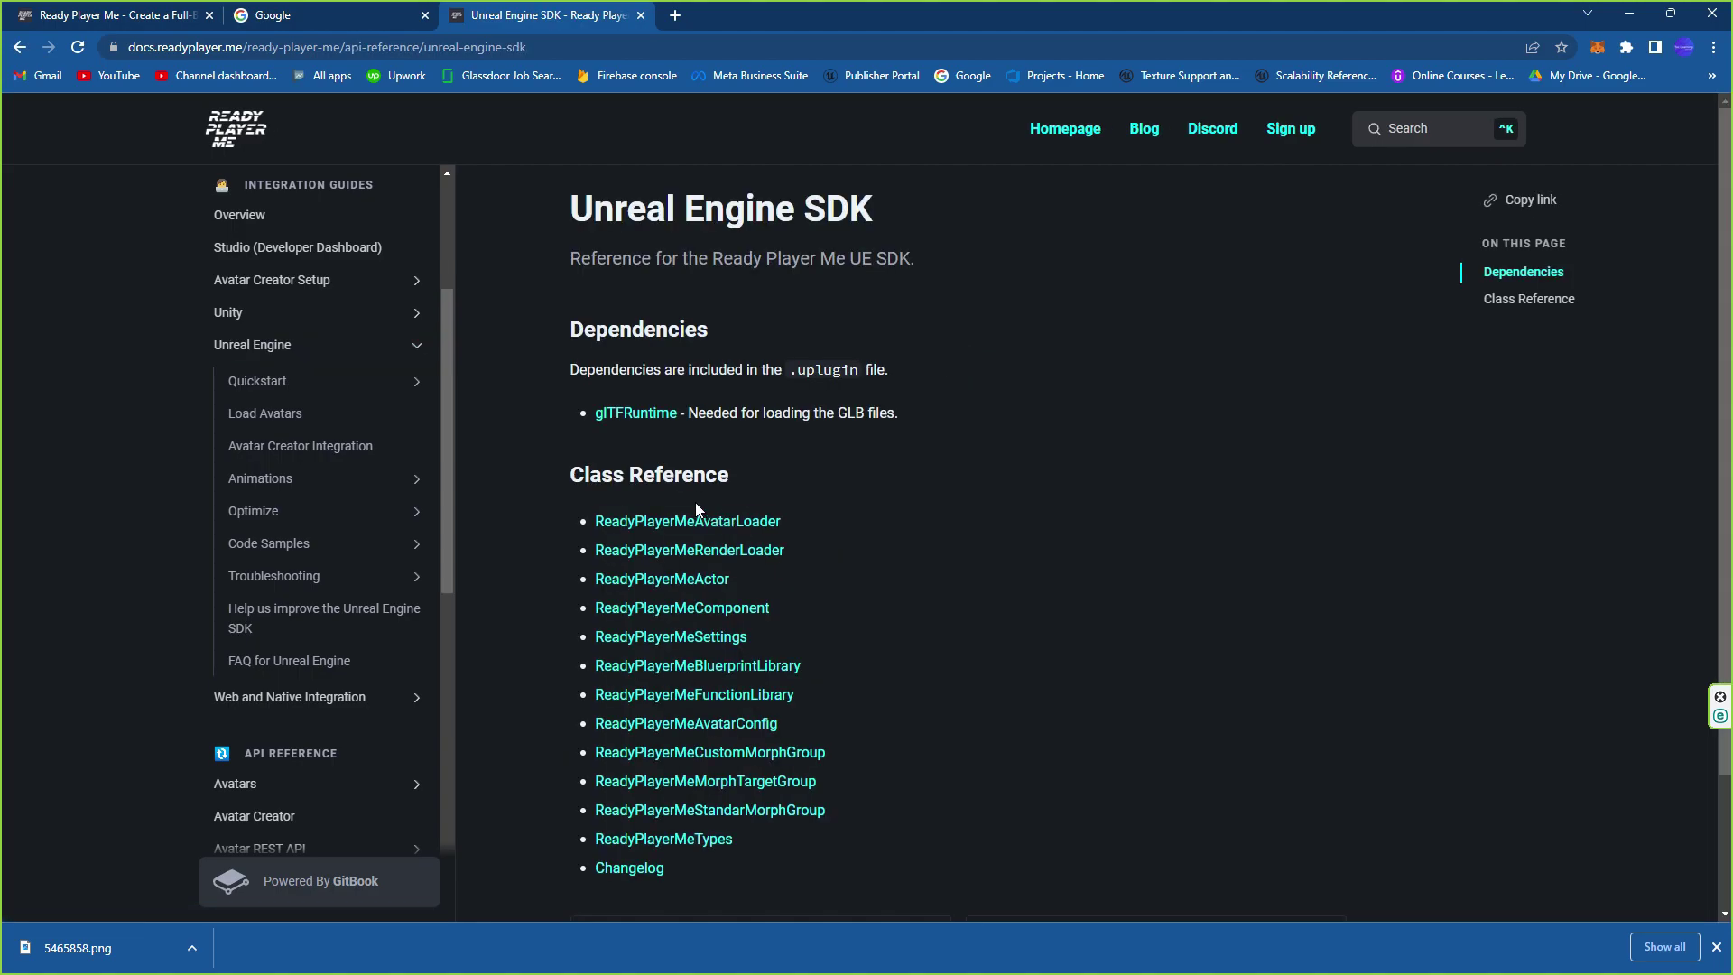
{"action": "scroll", "coordinate": [745, 474], "scroll_direction": "down", "scroll_amount": 1}
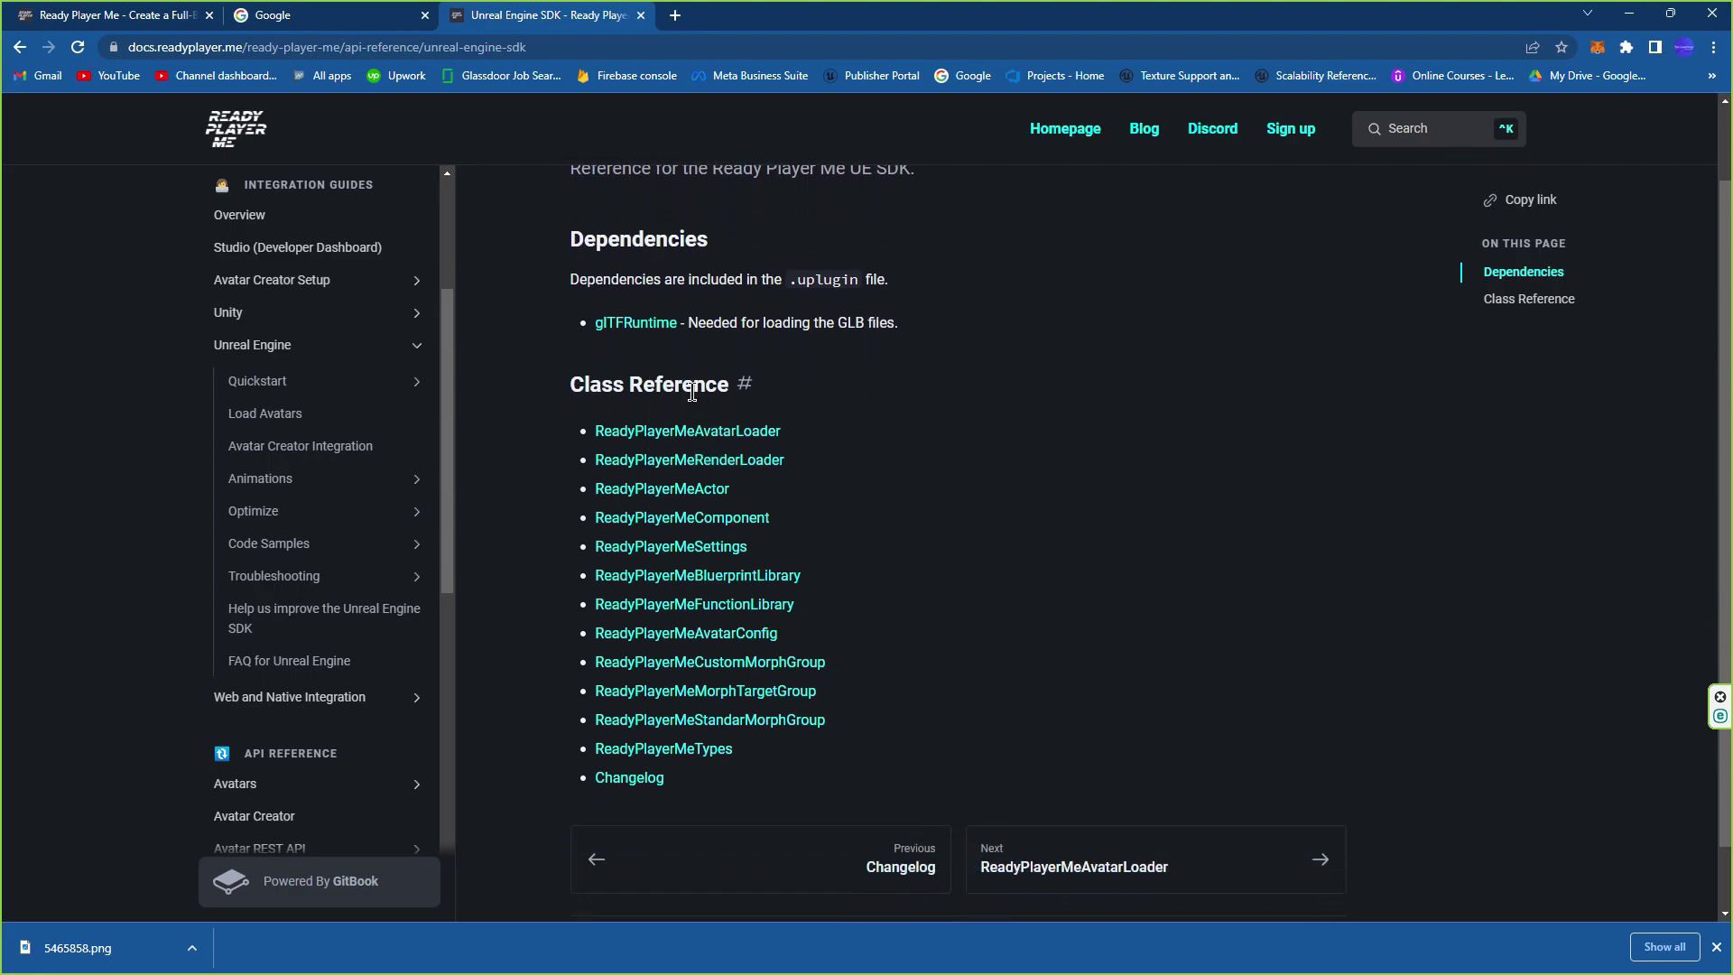
{"action": "scroll", "coordinate": [632, 623], "scroll_direction": "down", "scroll_amount": 1}
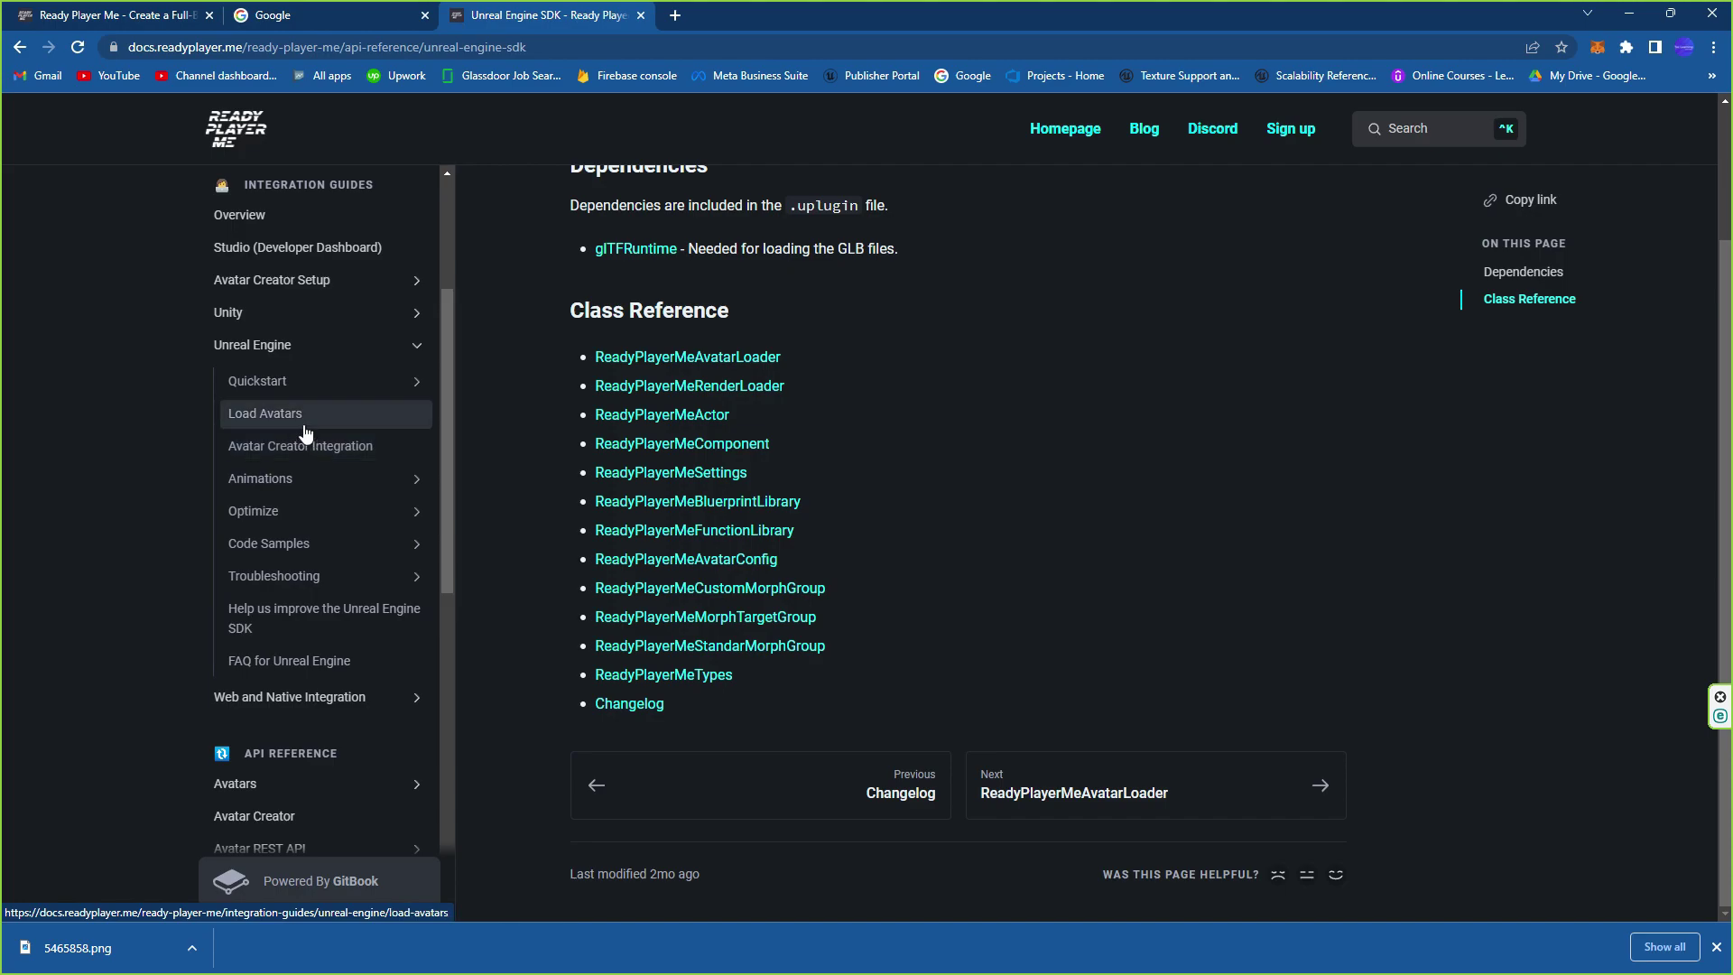
Step: Open the Unreal Engine quickstart page Setup for C++ Projects and read its requirements and setup instructions
{"action": "left_click", "coordinate": [304, 384]}
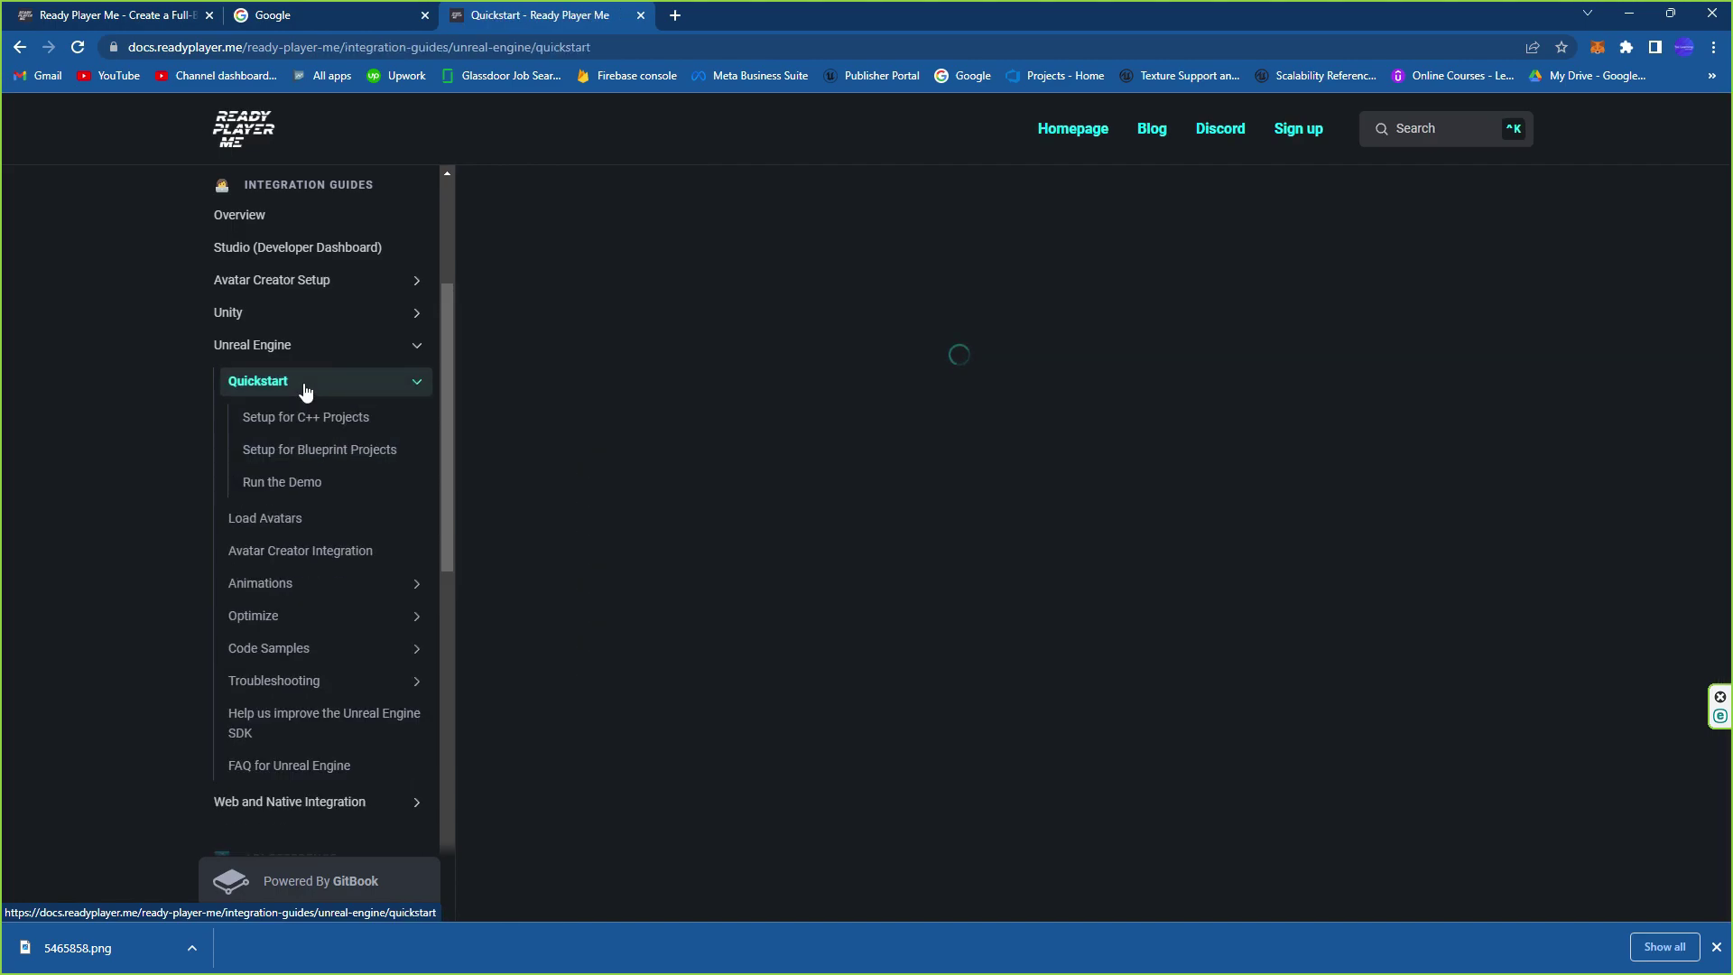
{"action": "left_click", "coordinate": [364, 421]}
{"action": "scroll", "coordinate": [817, 479], "scroll_direction": "down", "scroll_amount": 5}
{"action": "scroll", "coordinate": [825, 481], "scroll_direction": "up", "scroll_amount": 5}
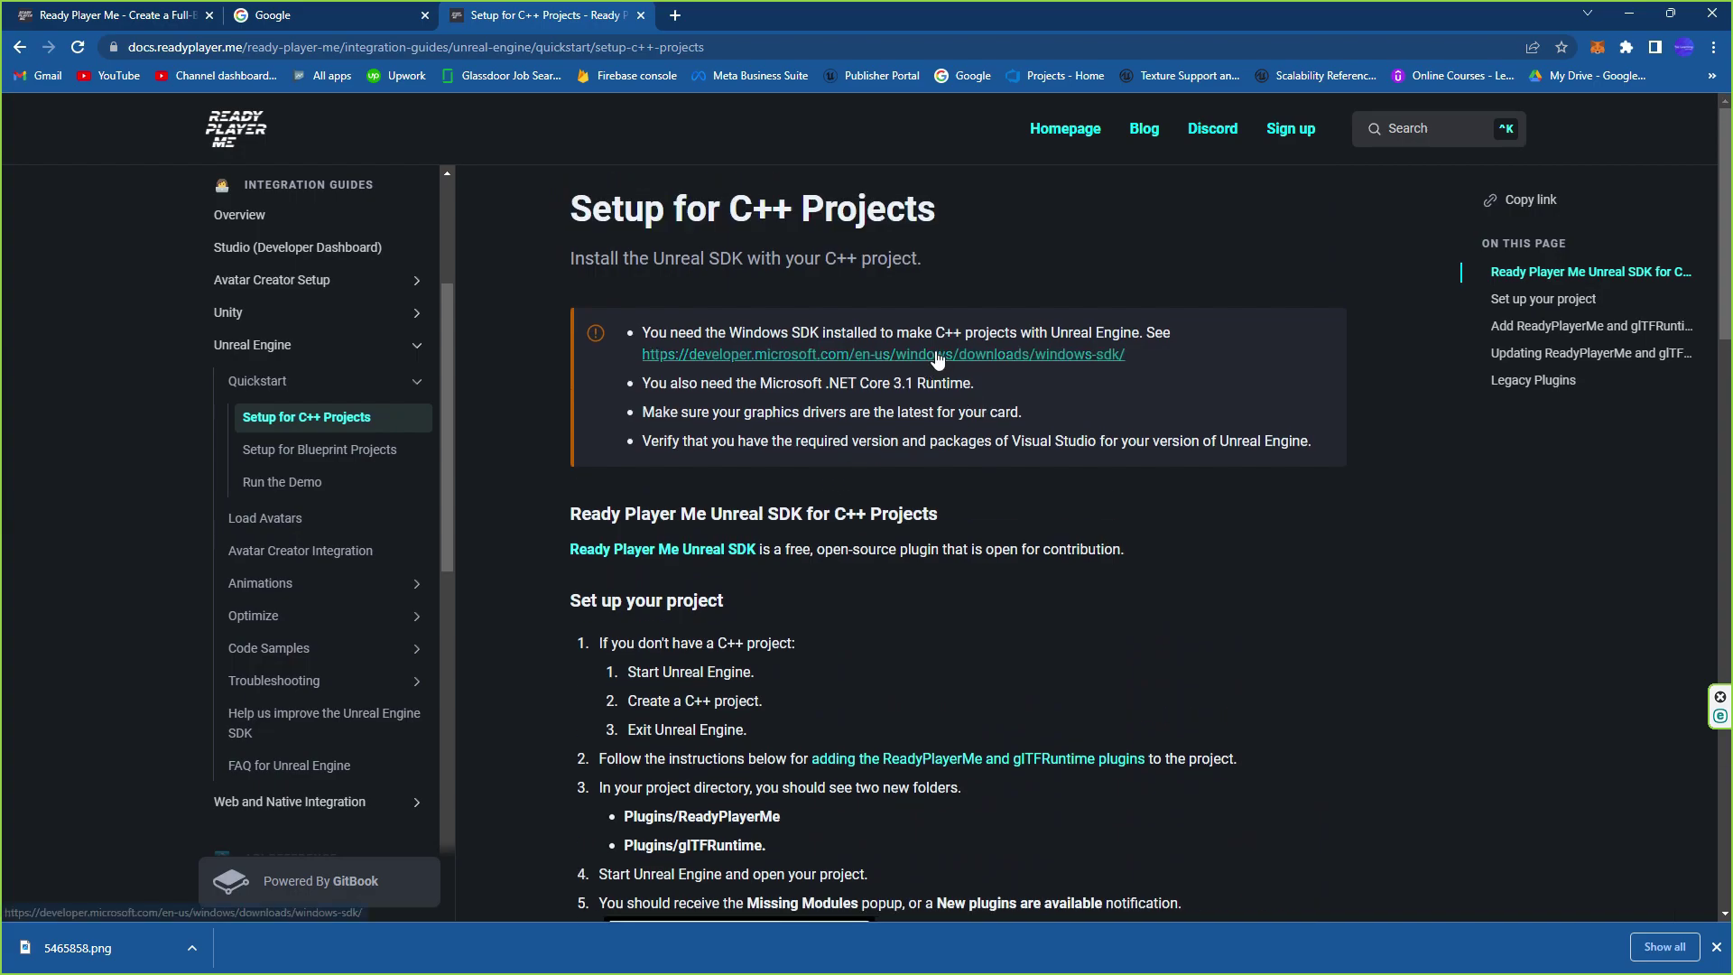
{"action": "scroll", "coordinate": [939, 377], "scroll_direction": "down", "scroll_amount": 3}
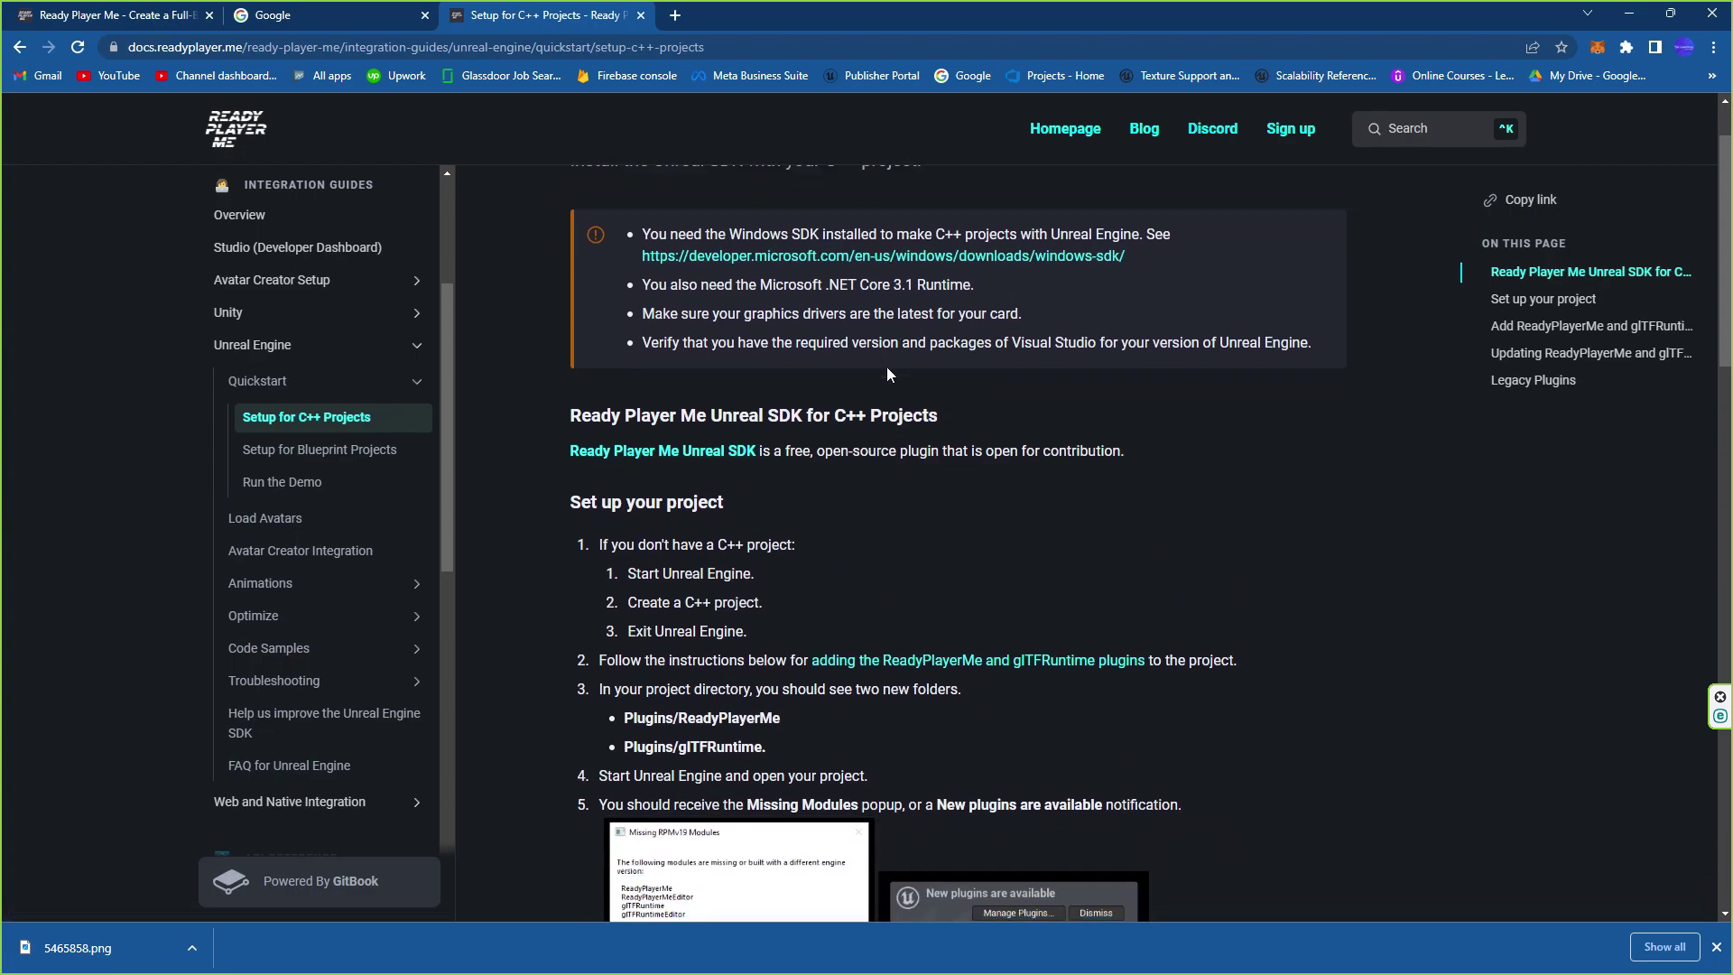
Step: Open the Ready Player Me Unreal SDK GitHub repository in a new browser tab and inspect its branches, tags and files
{"action": "right_click", "coordinate": [664, 280]}
{"action": "left_click", "coordinate": [722, 303]}
{"action": "left_click", "coordinate": [747, 15]}
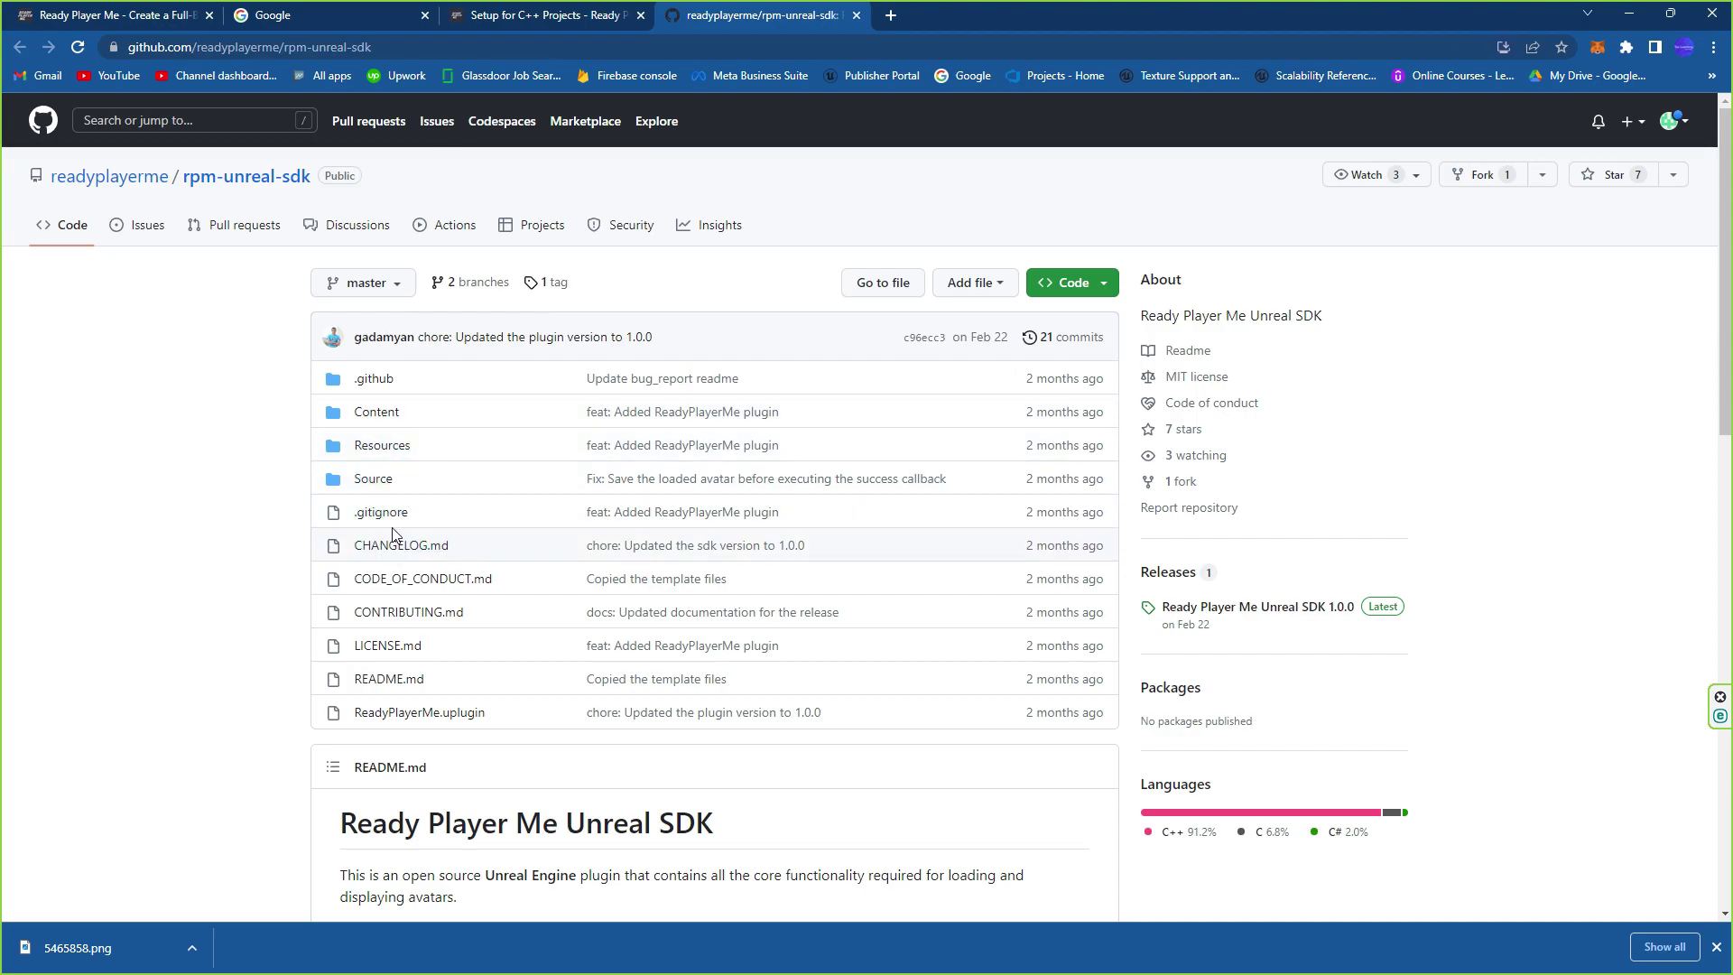
{"action": "left_click", "coordinate": [400, 284]}
{"action": "left_click", "coordinate": [416, 403]}
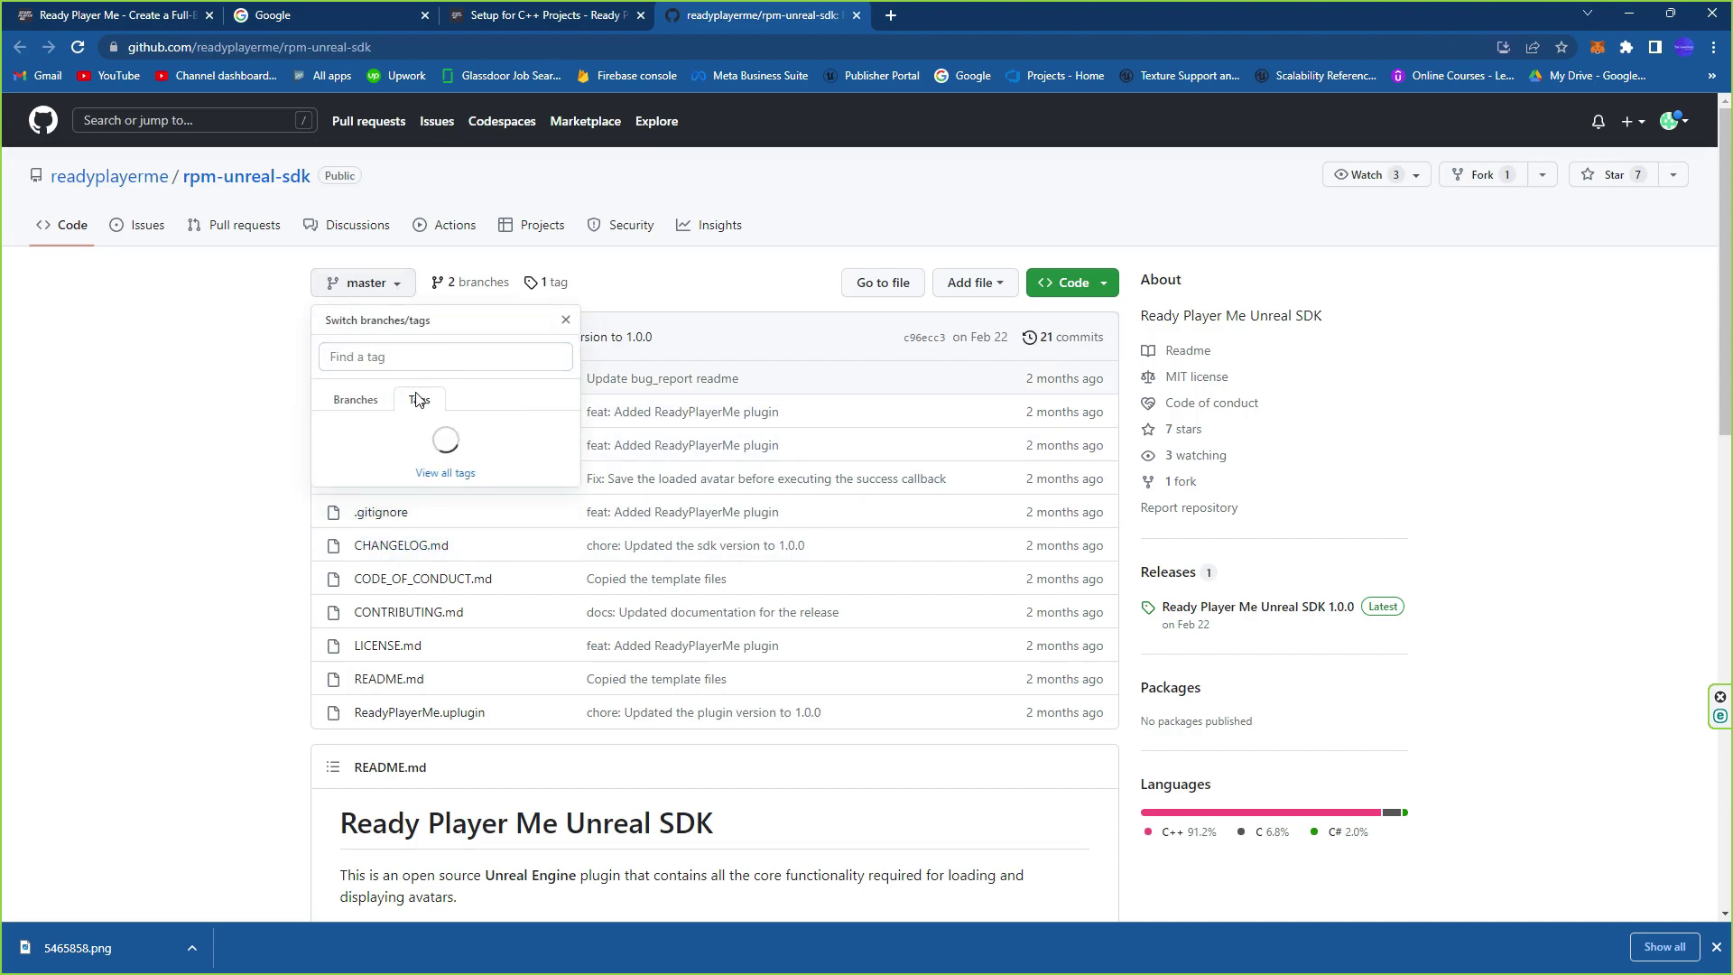
{"action": "left_click", "coordinate": [364, 401]}
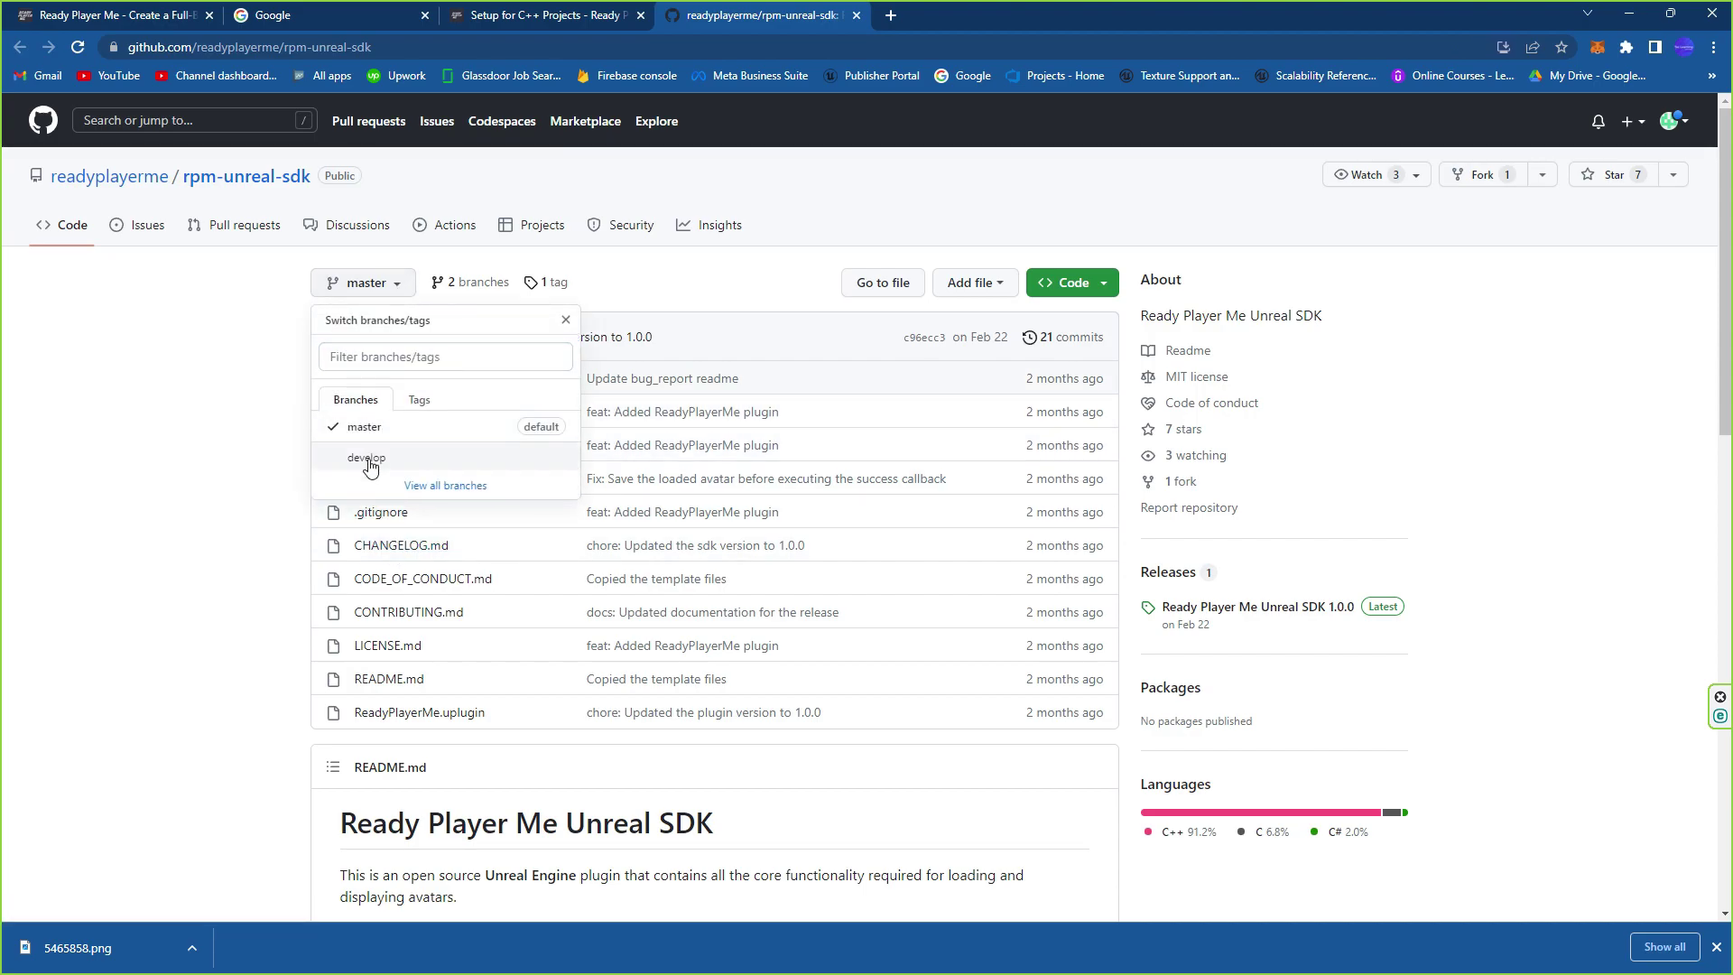
{"action": "left_click", "coordinate": [566, 320]}
{"action": "scroll", "coordinate": [467, 560], "scroll_direction": "down", "scroll_amount": 4}
{"action": "scroll", "coordinate": [487, 578], "scroll_direction": "up", "scroll_amount": 4}
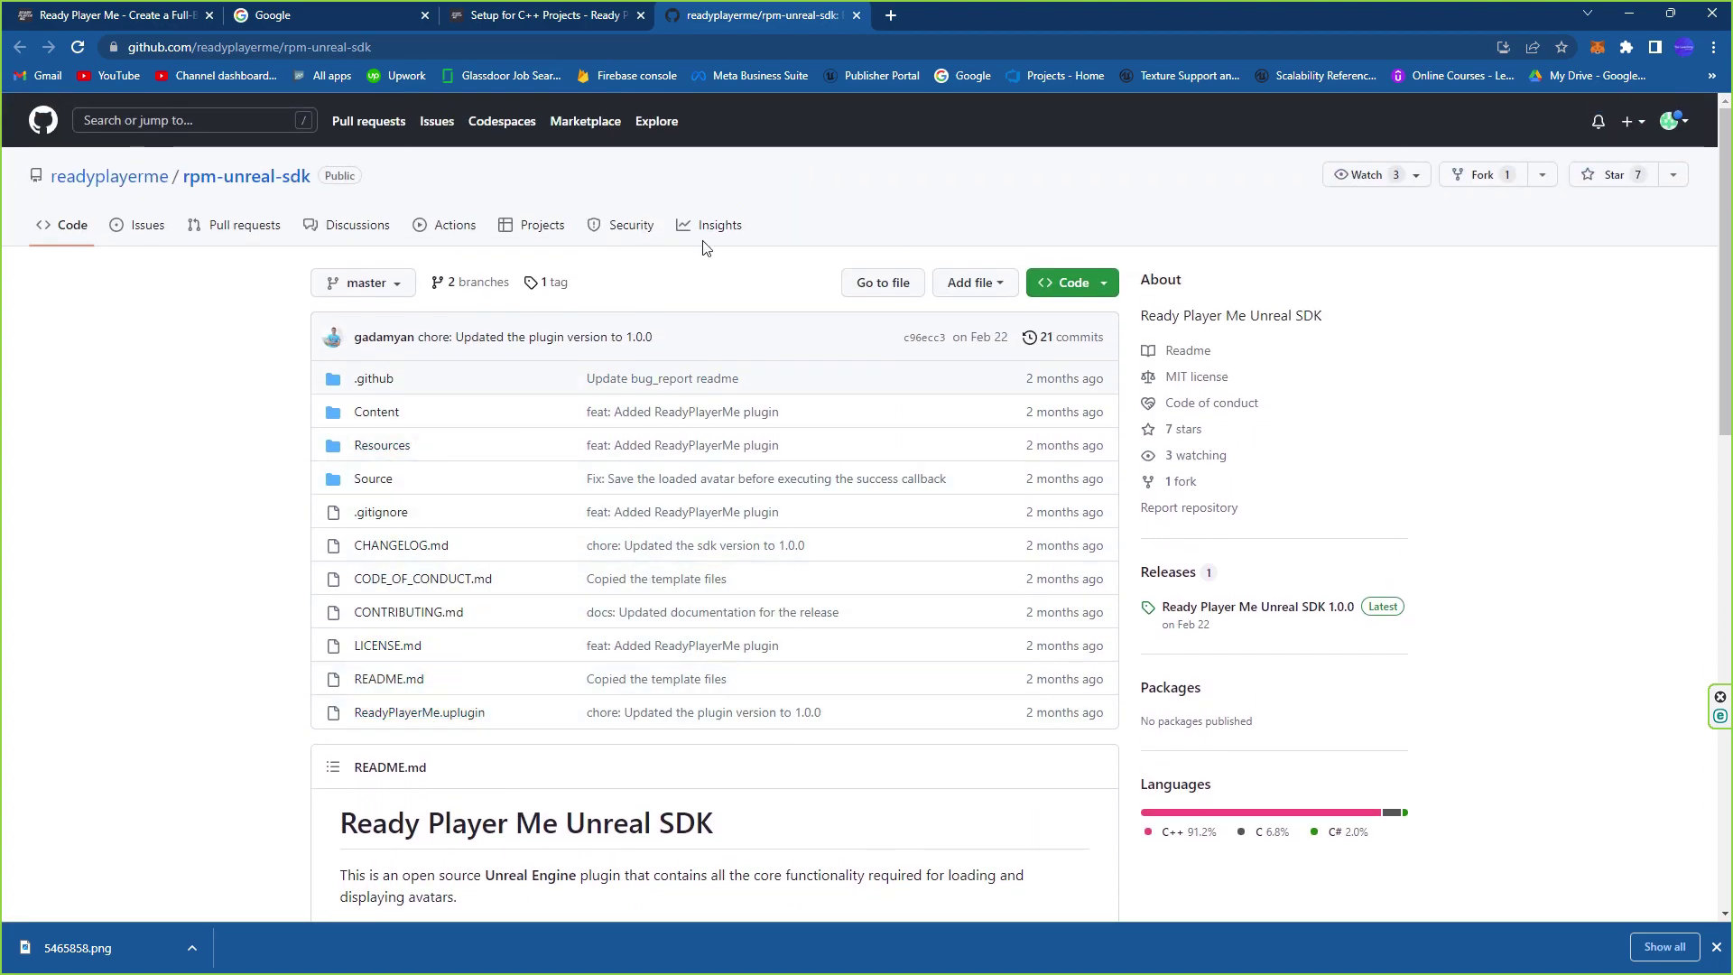
Step: Return to the Setup for C++ Projects page and review the plugin installation steps
{"action": "left_click", "coordinate": [533, 16]}
{"action": "scroll", "coordinate": [790, 747], "scroll_direction": "down", "scroll_amount": 4}
{"action": "scroll", "coordinate": [822, 614], "scroll_direction": "up", "scroll_amount": 4}
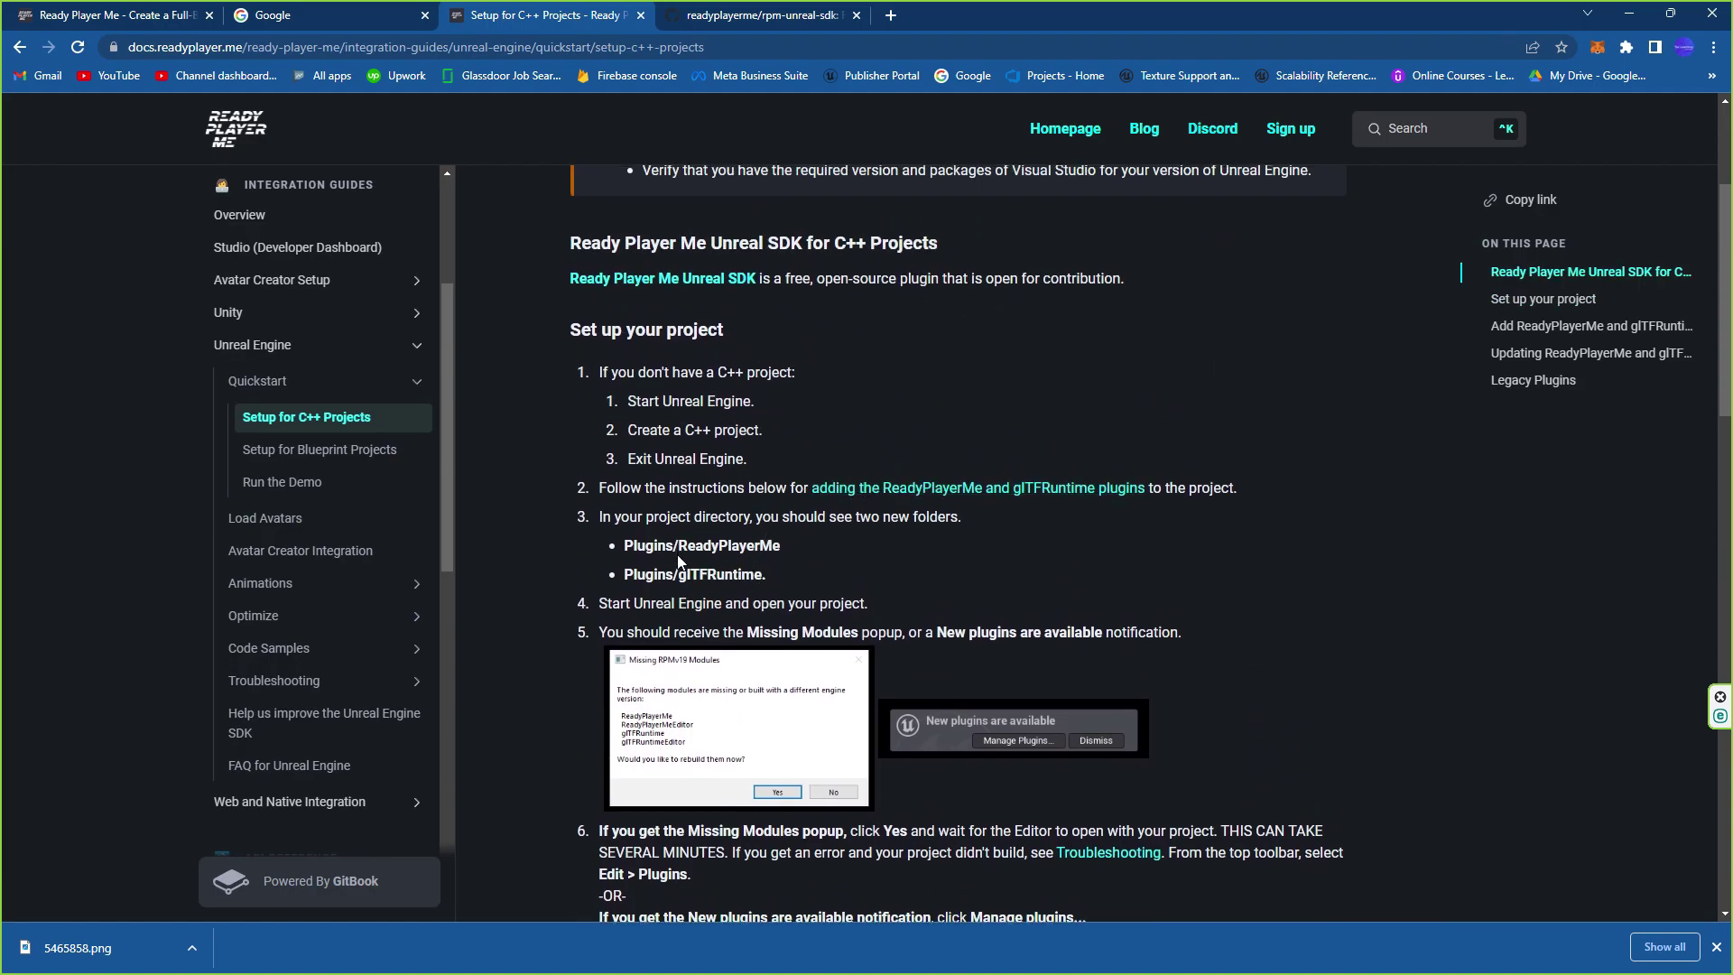
{"action": "scroll", "coordinate": [725, 682], "scroll_direction": "down", "scroll_amount": 3}
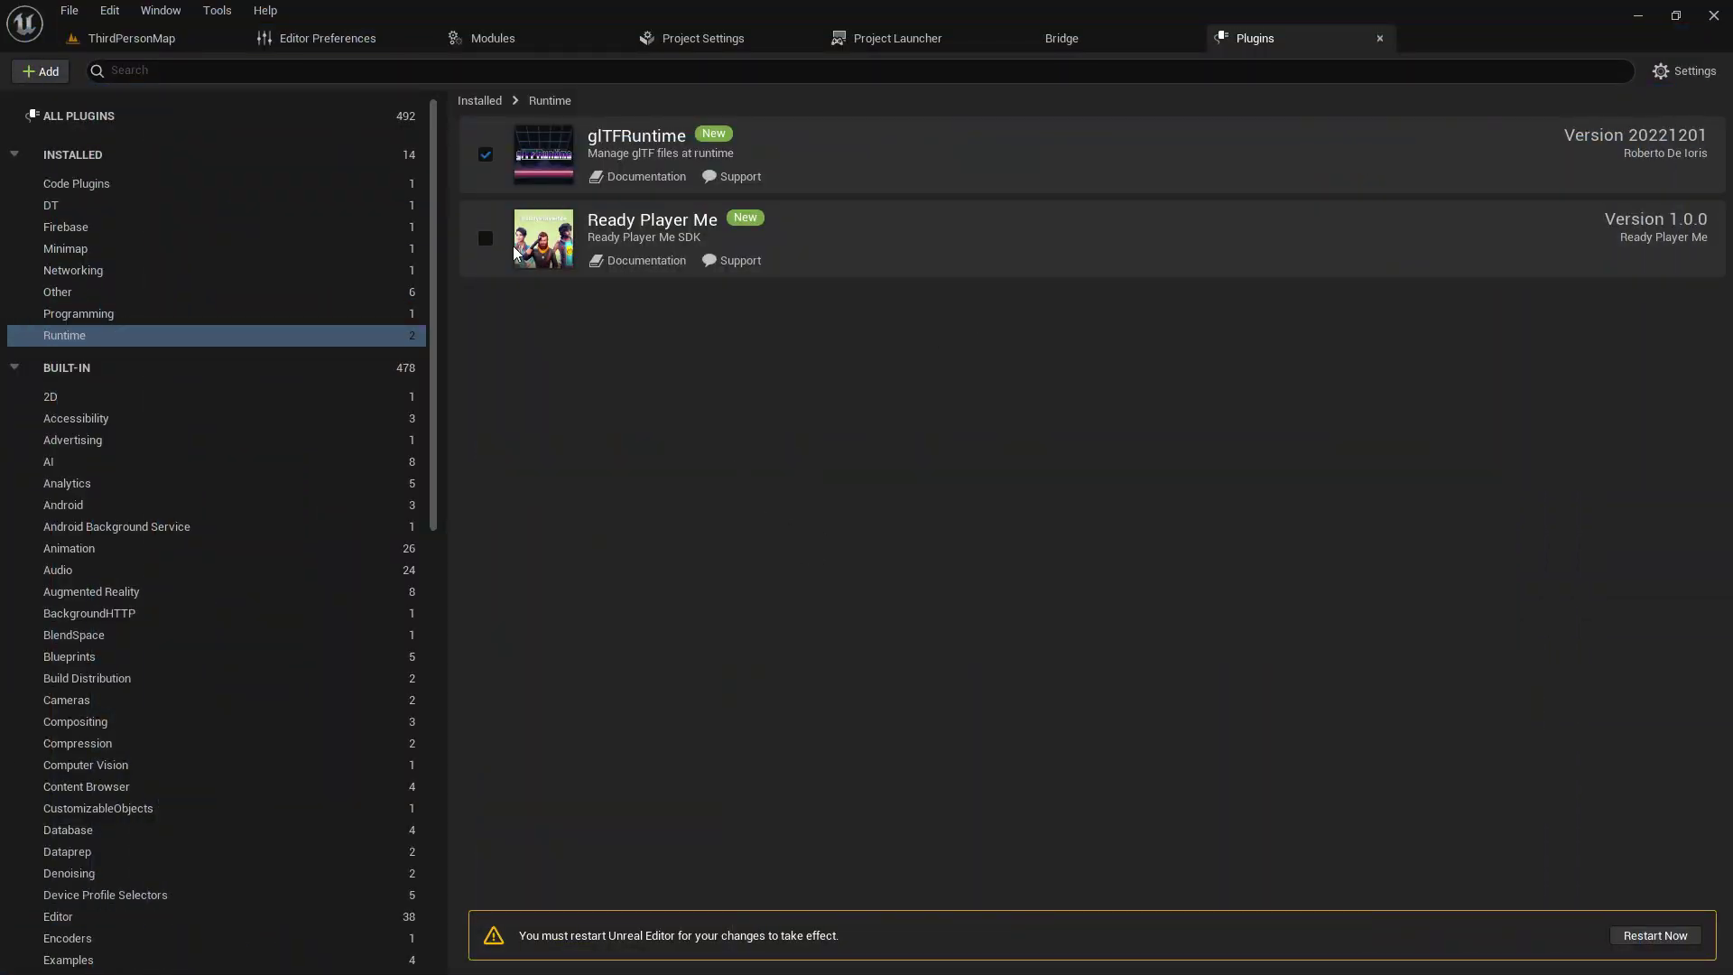
Step: Enable the Ready Player Me plugin in Unreal Editor and restart the editor, declining the SDK analytics
{"action": "left_click", "coordinate": [486, 239]}
{"action": "left_click", "coordinate": [1655, 936]}
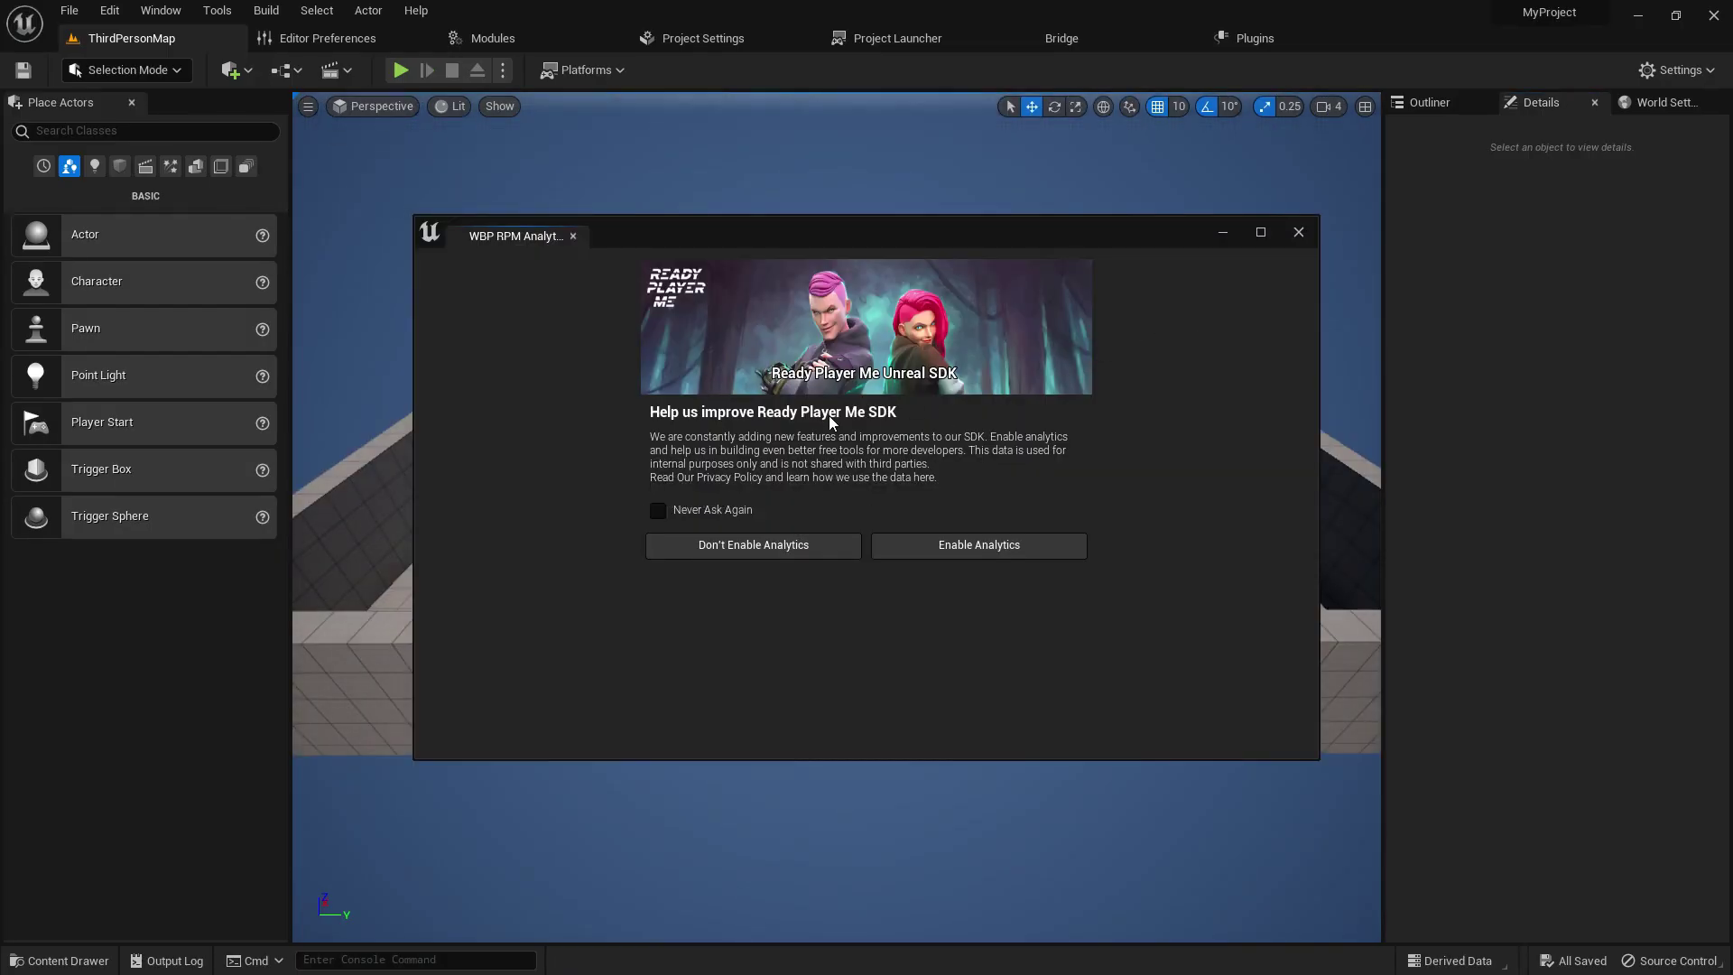
{"action": "left_click", "coordinate": [658, 510]}
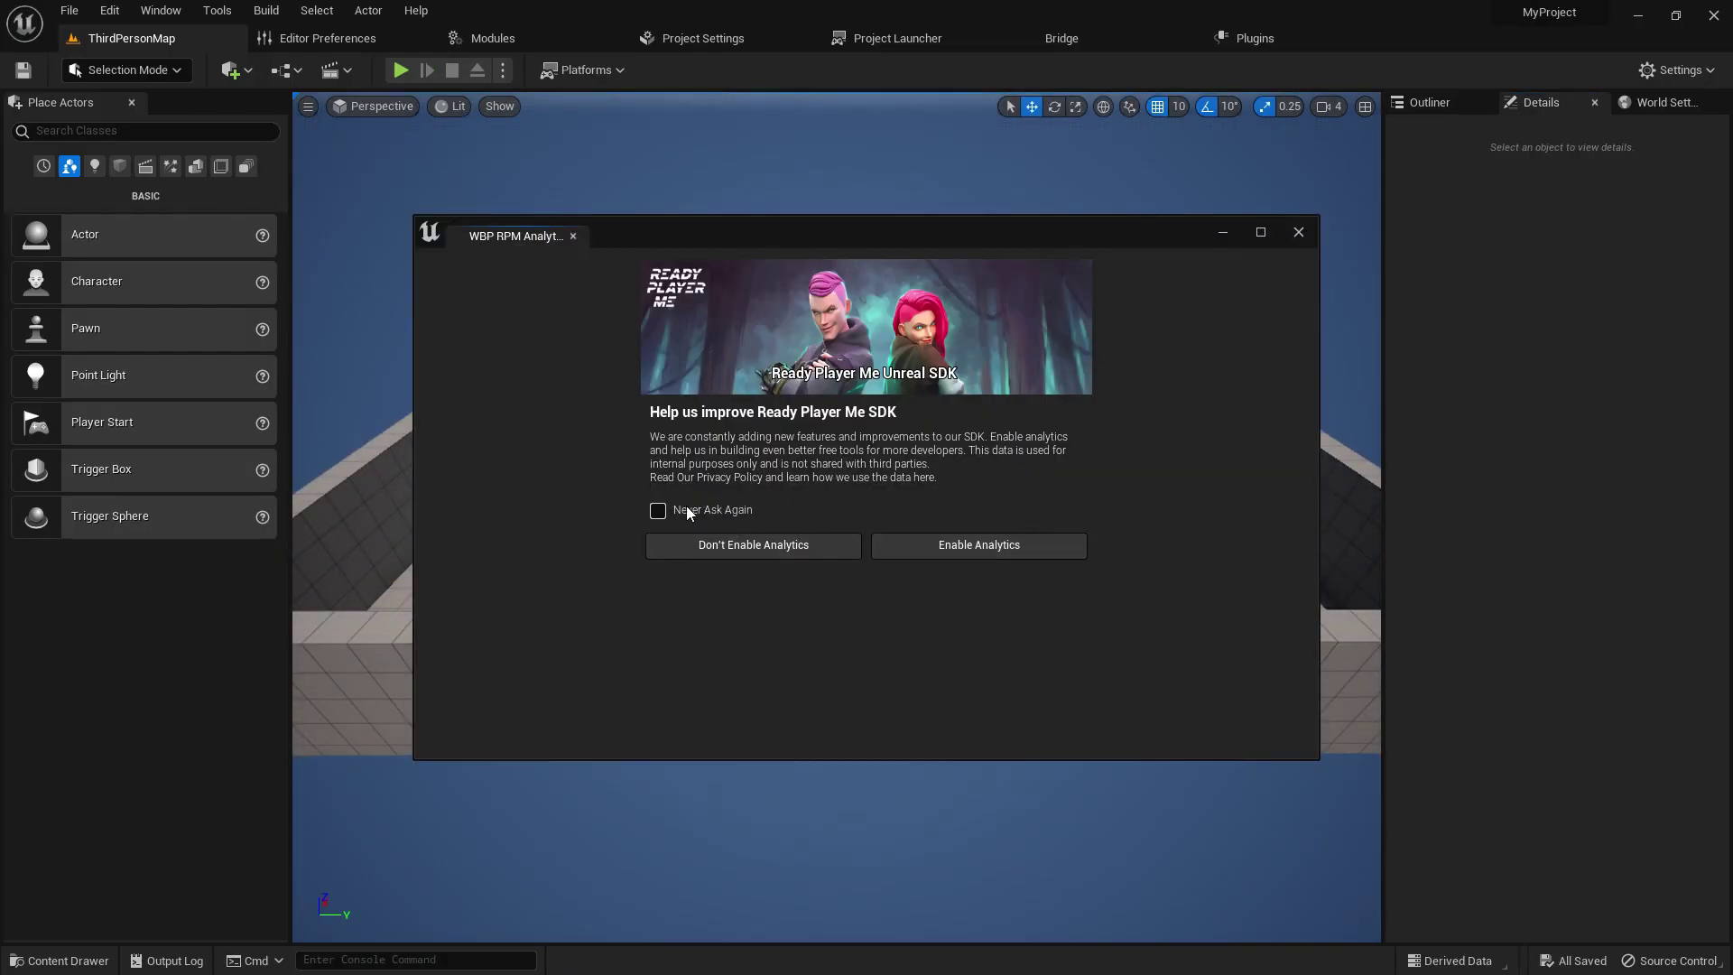
{"action": "left_click", "coordinate": [777, 545]}
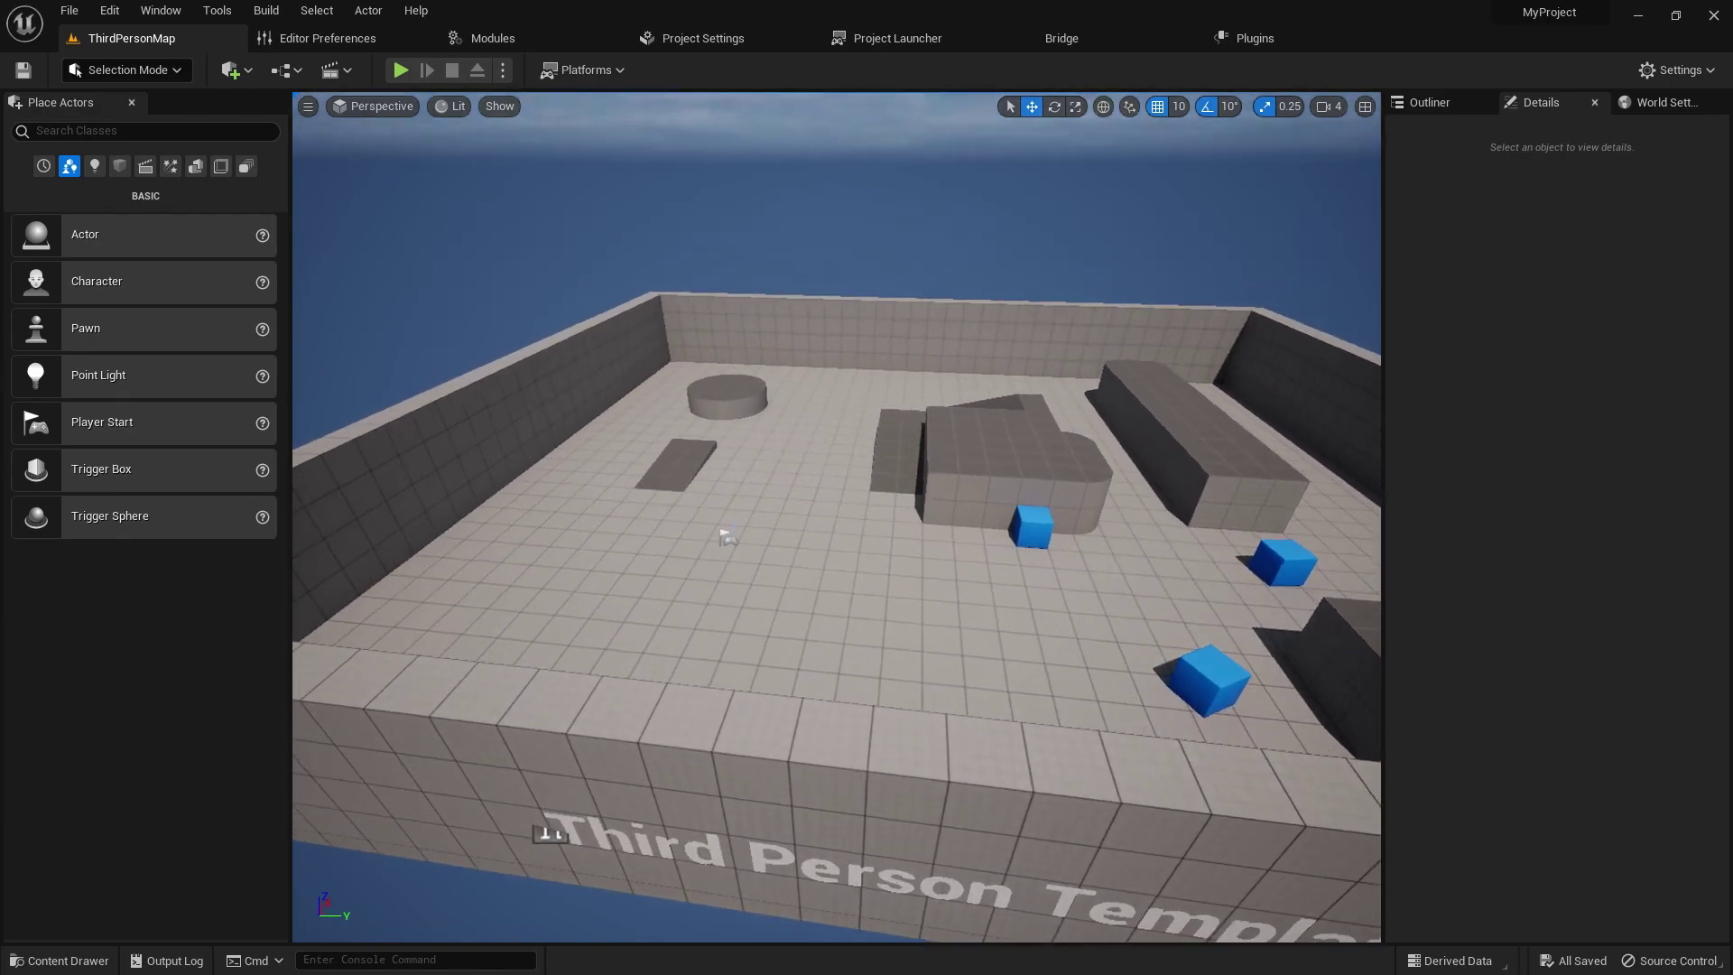
Step: Open the BP_ThirdPersonCharacter blueprint from the ThirdPerson/Blueprints content folder
{"action": "left_click", "coordinate": [18, 957]}
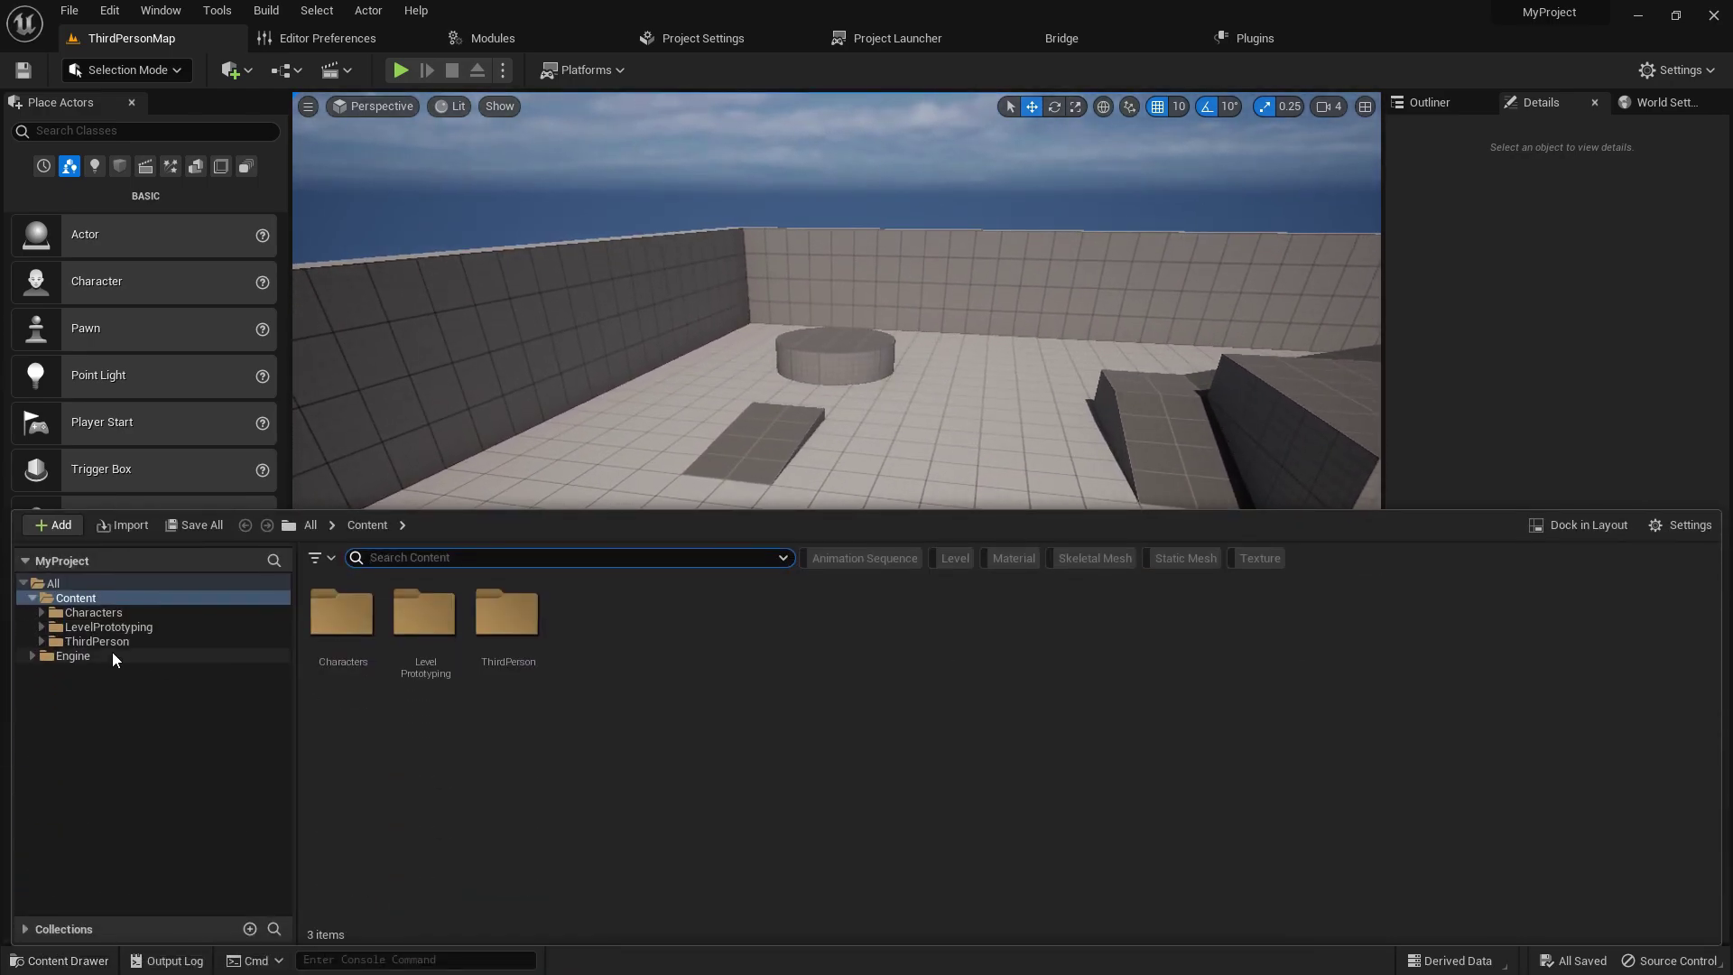
{"action": "left_click", "coordinate": [112, 654]}
{"action": "left_click", "coordinate": [114, 641]}
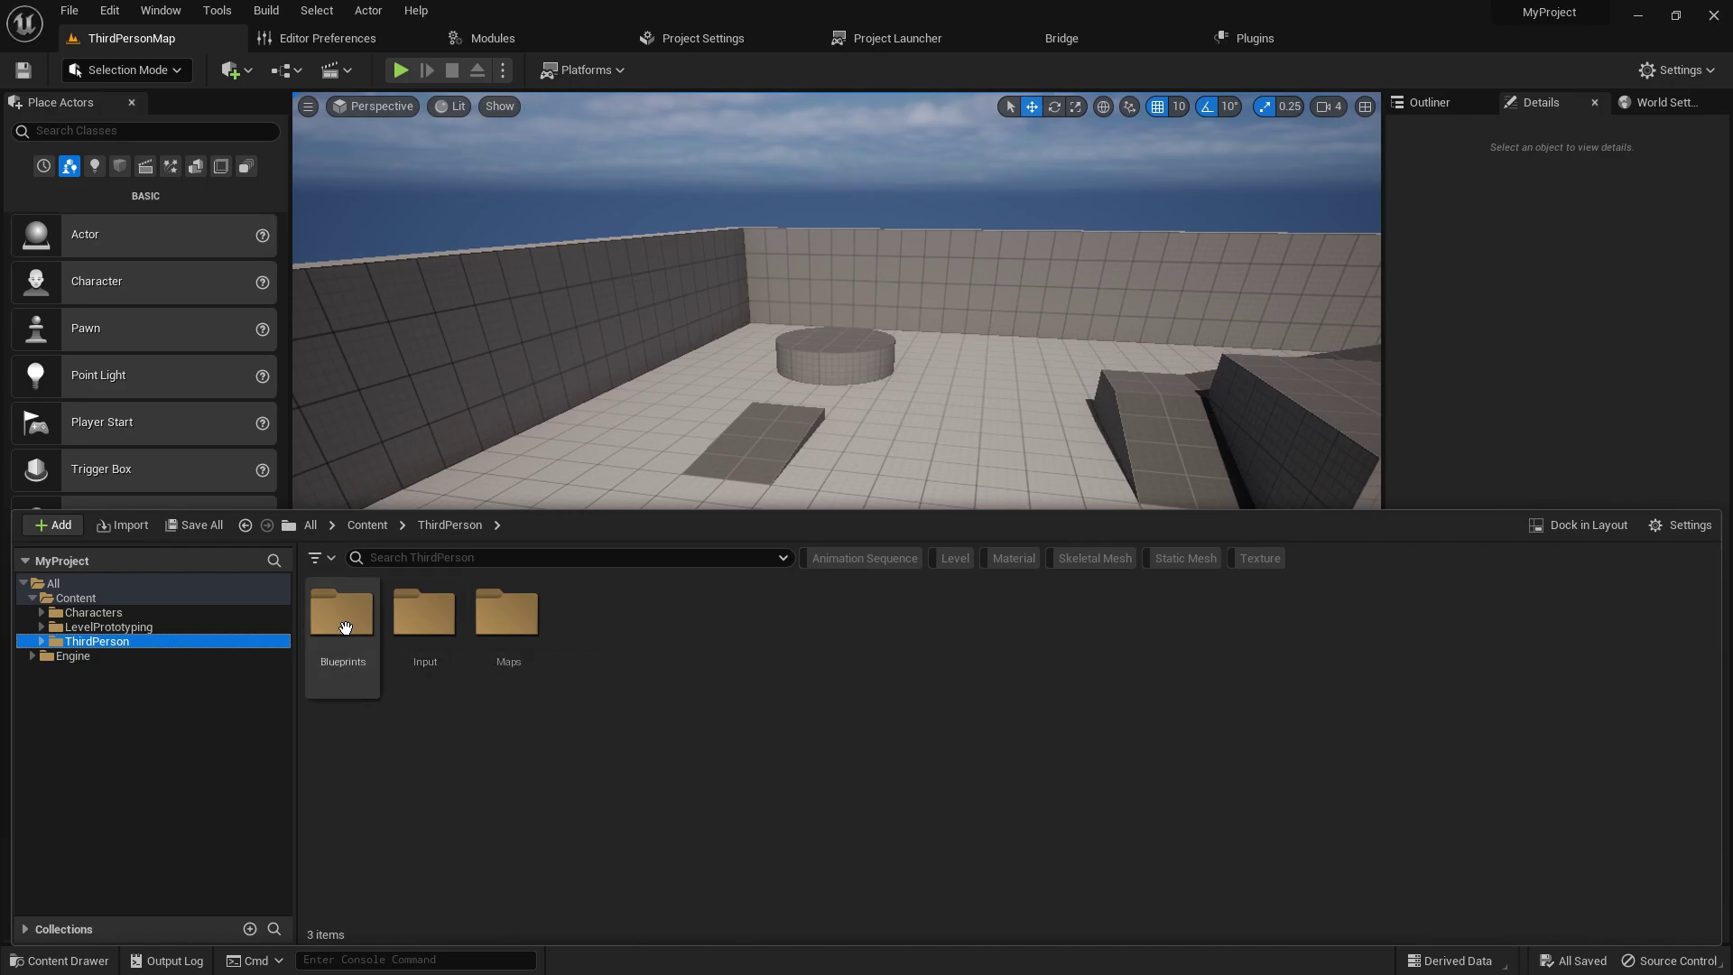
{"action": "double_click", "coordinate": [342, 619]}
{"action": "left_click", "coordinate": [345, 625]}
{"action": "double_click", "coordinate": [347, 627]}
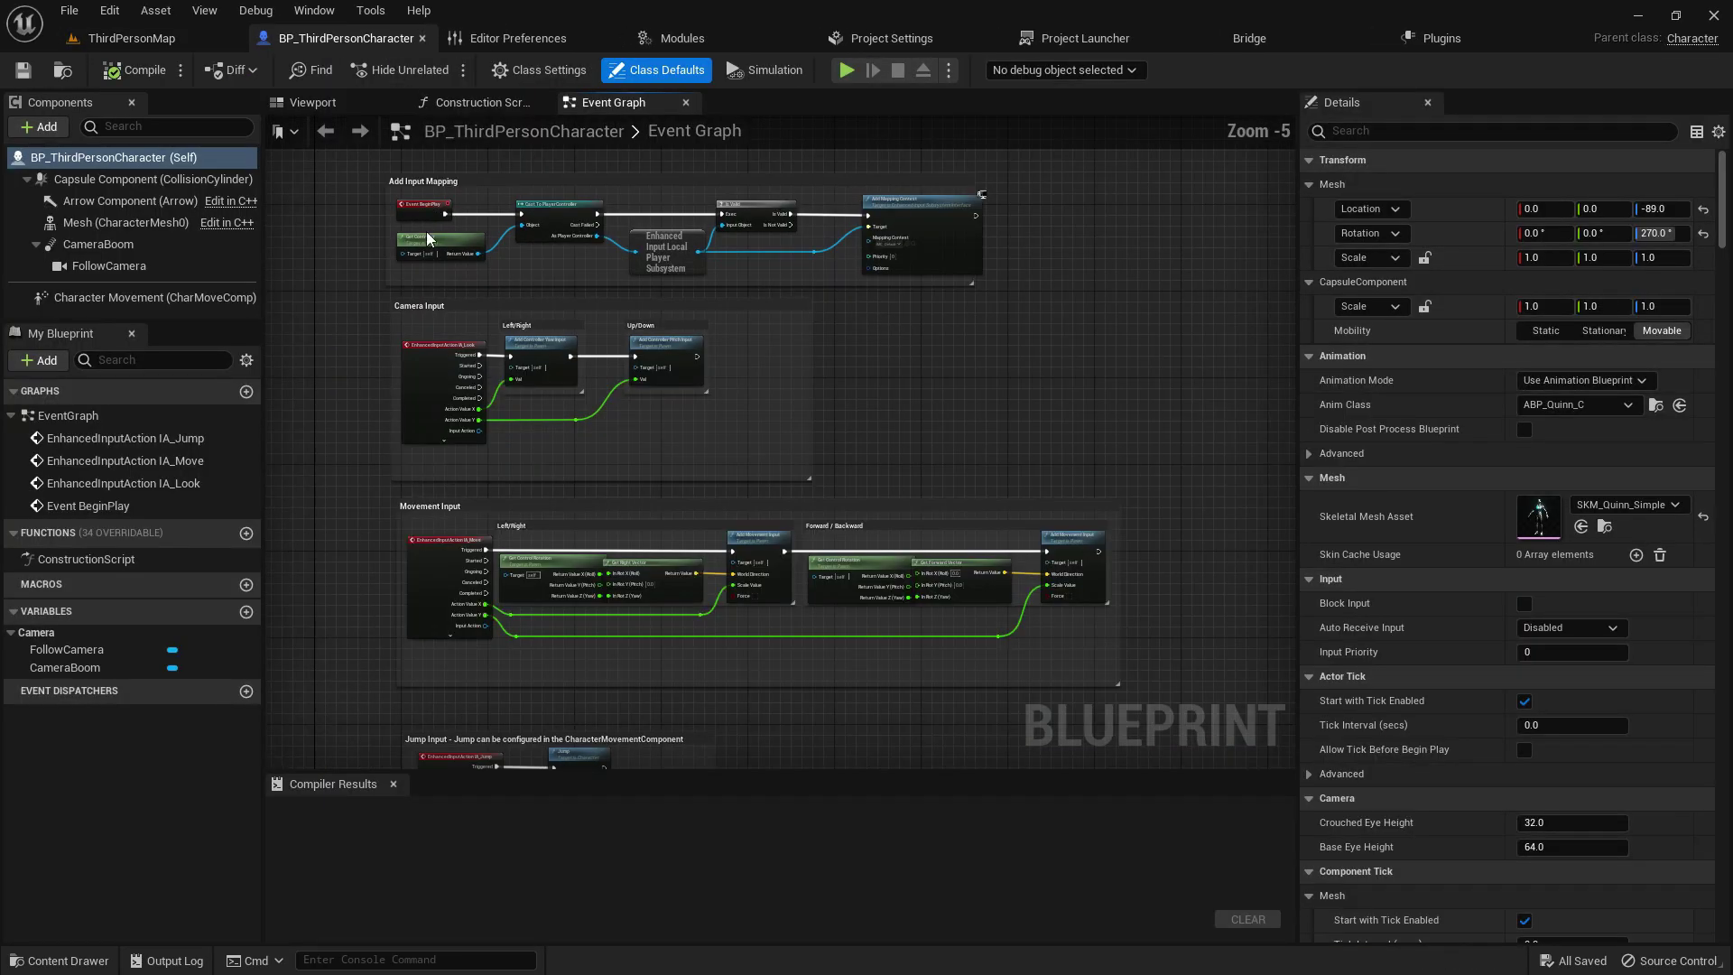
Step: Set the character Mesh component's skeletal mesh asset to RPM_Mixamo_SkeletalMesh
{"action": "scroll", "coordinate": [428, 232], "scroll_direction": "down", "scroll_amount": 2}
{"action": "scroll", "coordinate": [533, 380], "scroll_direction": "up", "scroll_amount": 1}
{"action": "right_click_drag", "start_coordinate": [682, 507], "coordinate": [836, 542]}
{"action": "right_click_drag", "start_coordinate": [741, 294], "coordinate": [684, 461]}
{"action": "scroll", "coordinate": [683, 461], "scroll_direction": "up", "scroll_amount": 3}
{"action": "left_click", "coordinate": [312, 102]}
{"action": "left_click", "coordinate": [126, 223]}
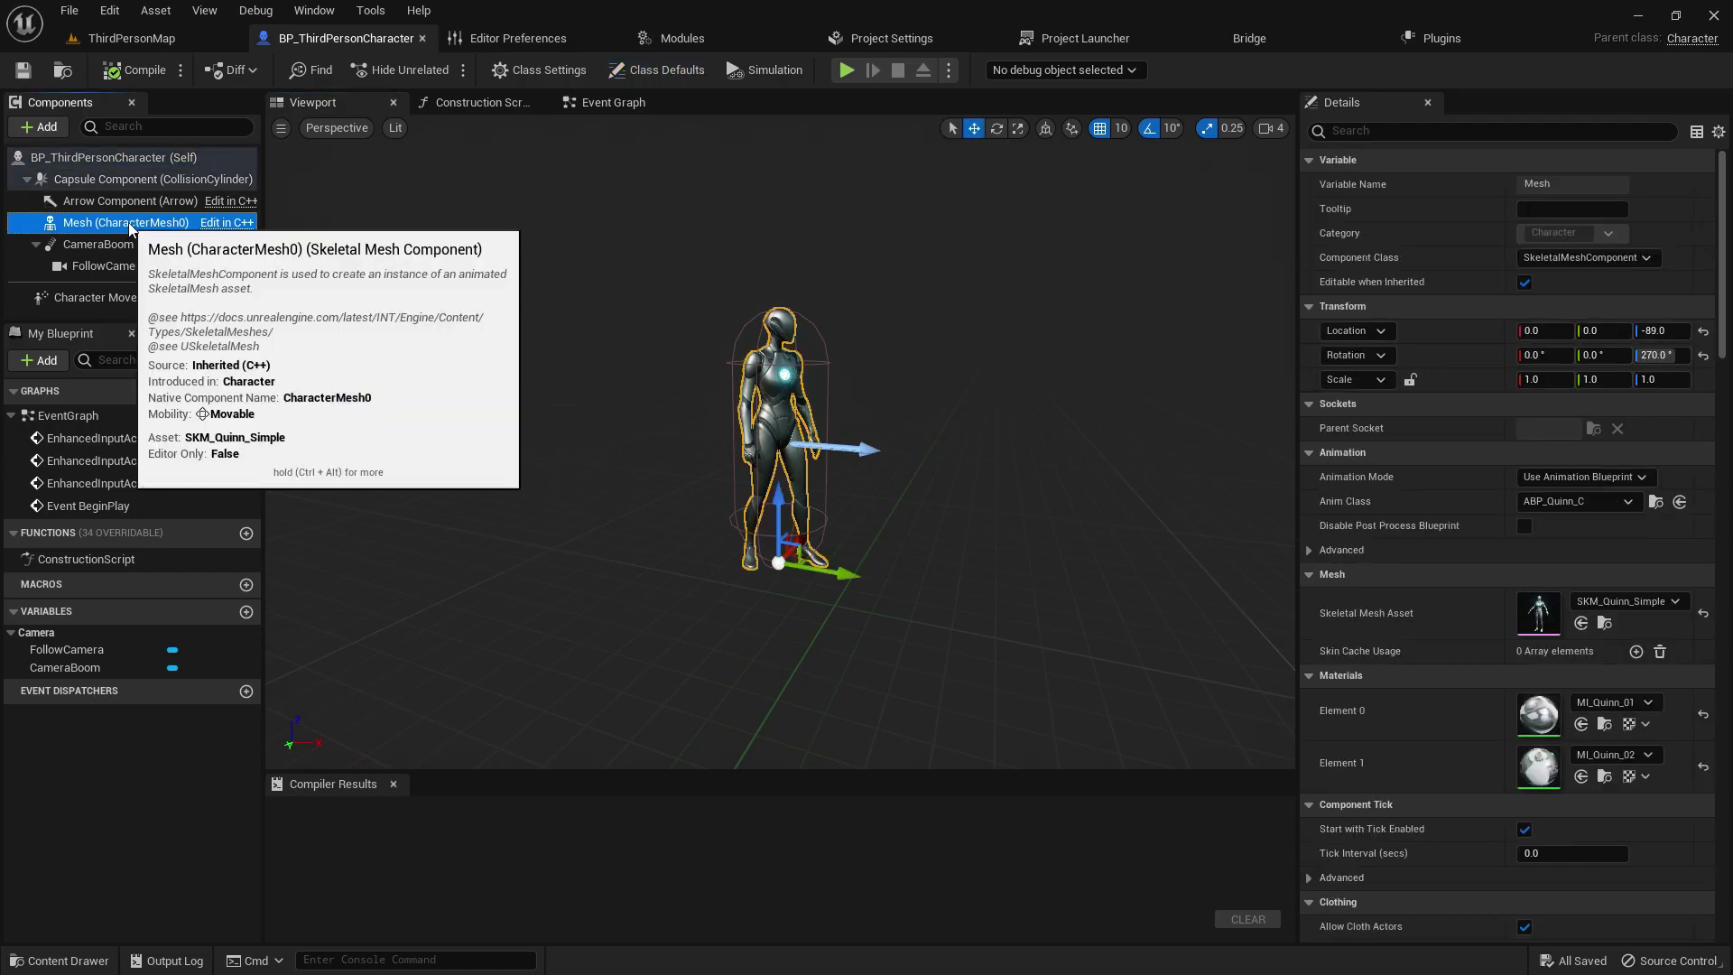
{"action": "left_click", "coordinate": [1598, 601]}
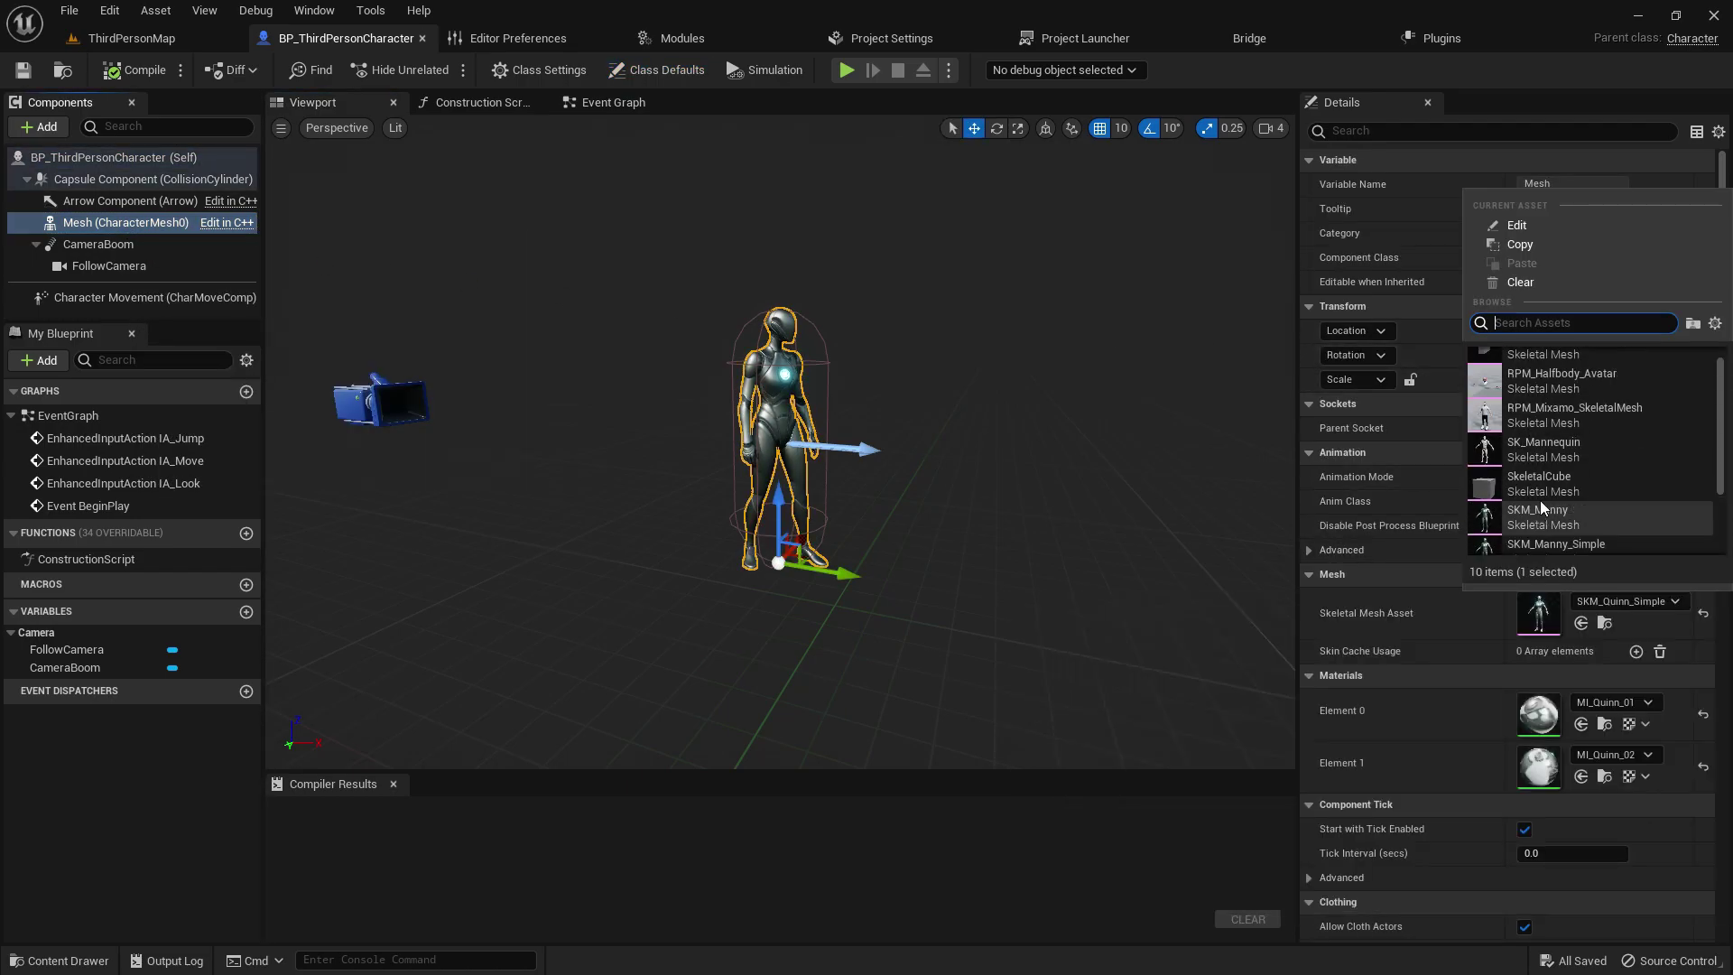
{"action": "mouse_move", "coordinate": [1519, 417]}
{"action": "left_click", "coordinate": [1579, 412]}
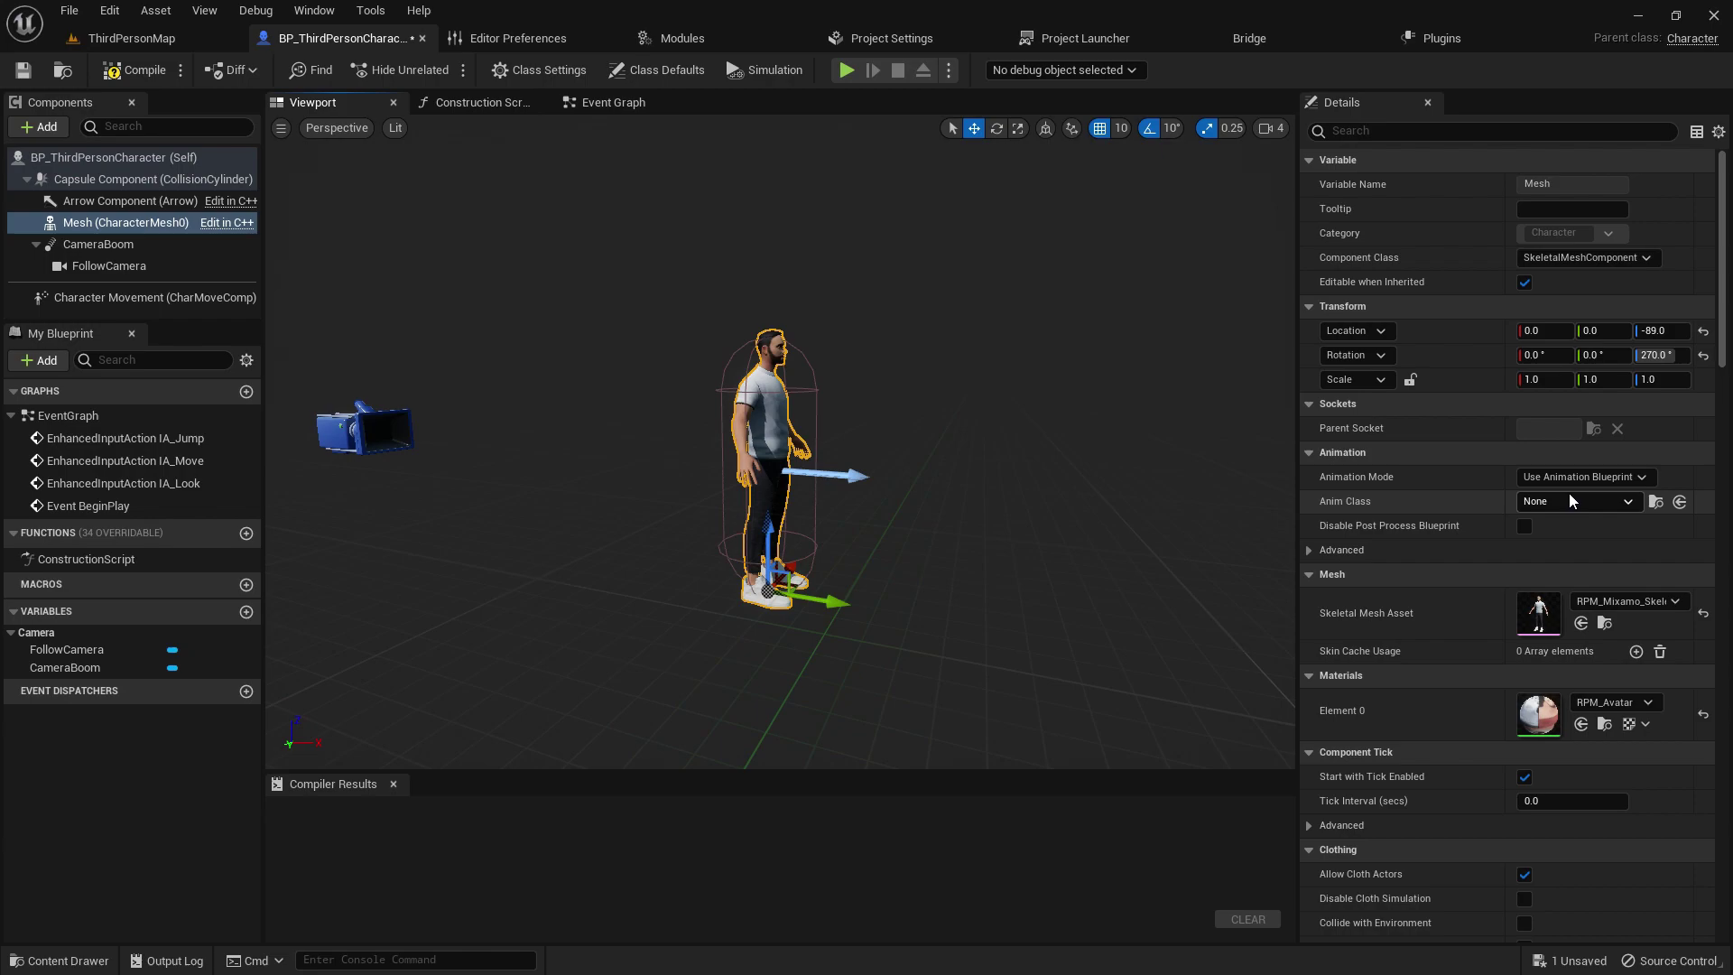
Step: Set the Mesh component's Anim Class to BP_RPM_Animation, and compile and save the blueprint
{"action": "left_click", "coordinate": [1569, 501]}
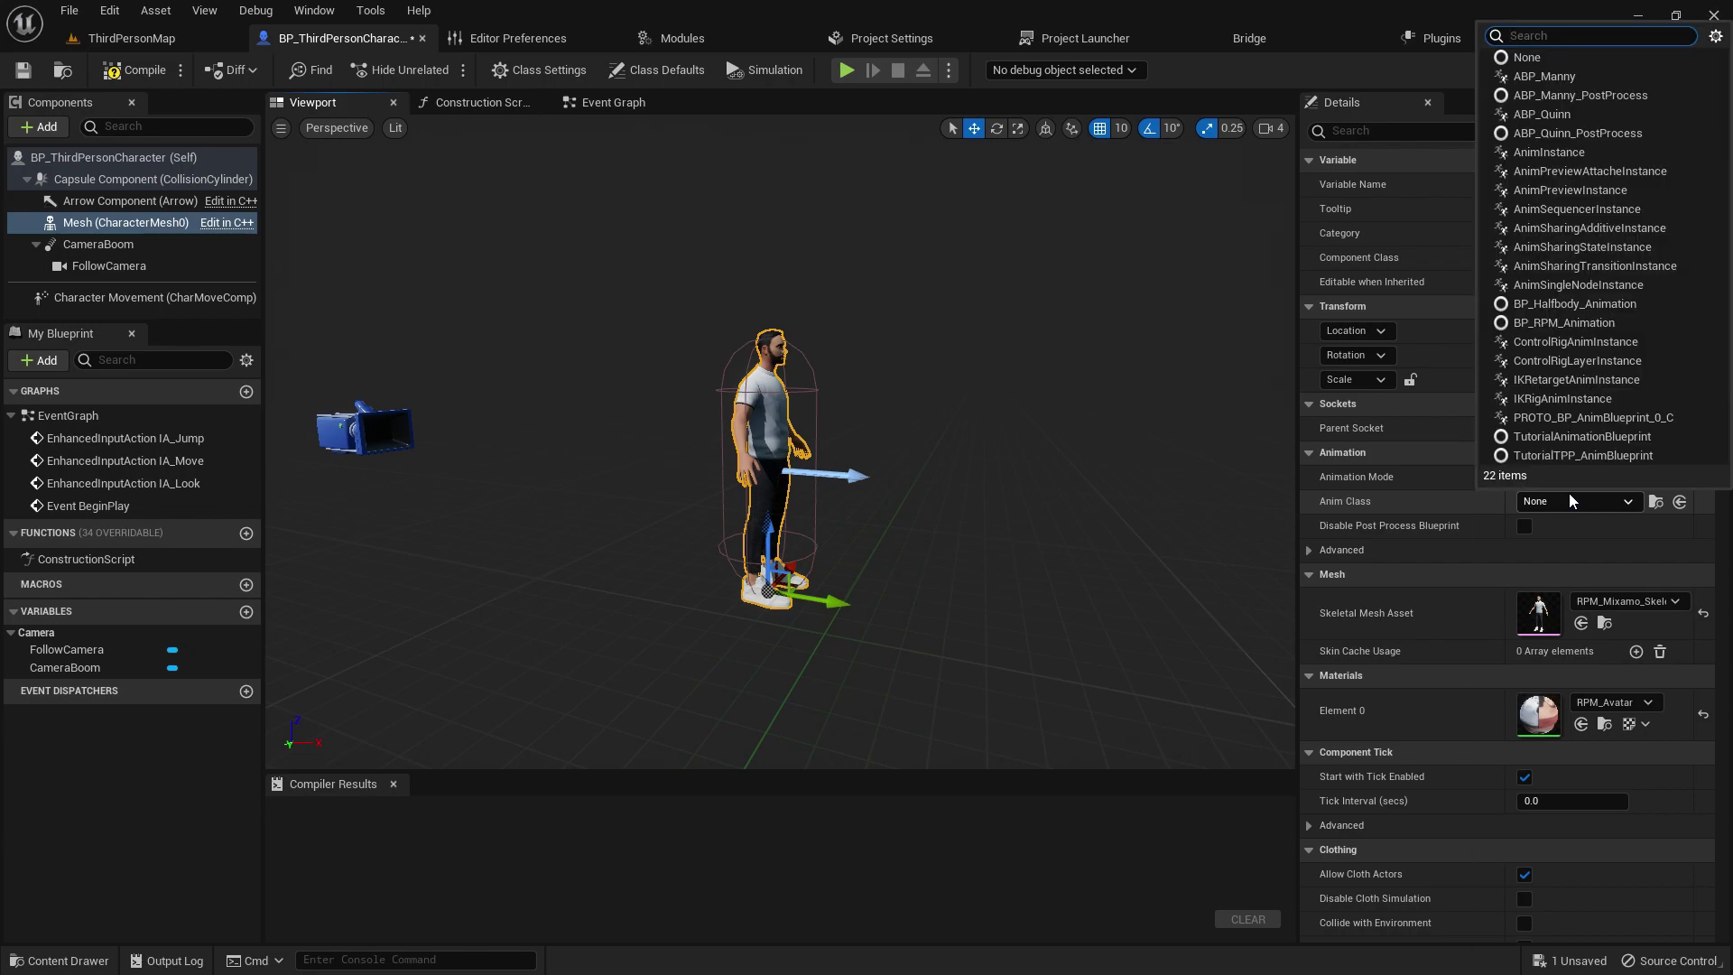
{"action": "left_click", "coordinate": [1569, 323]}
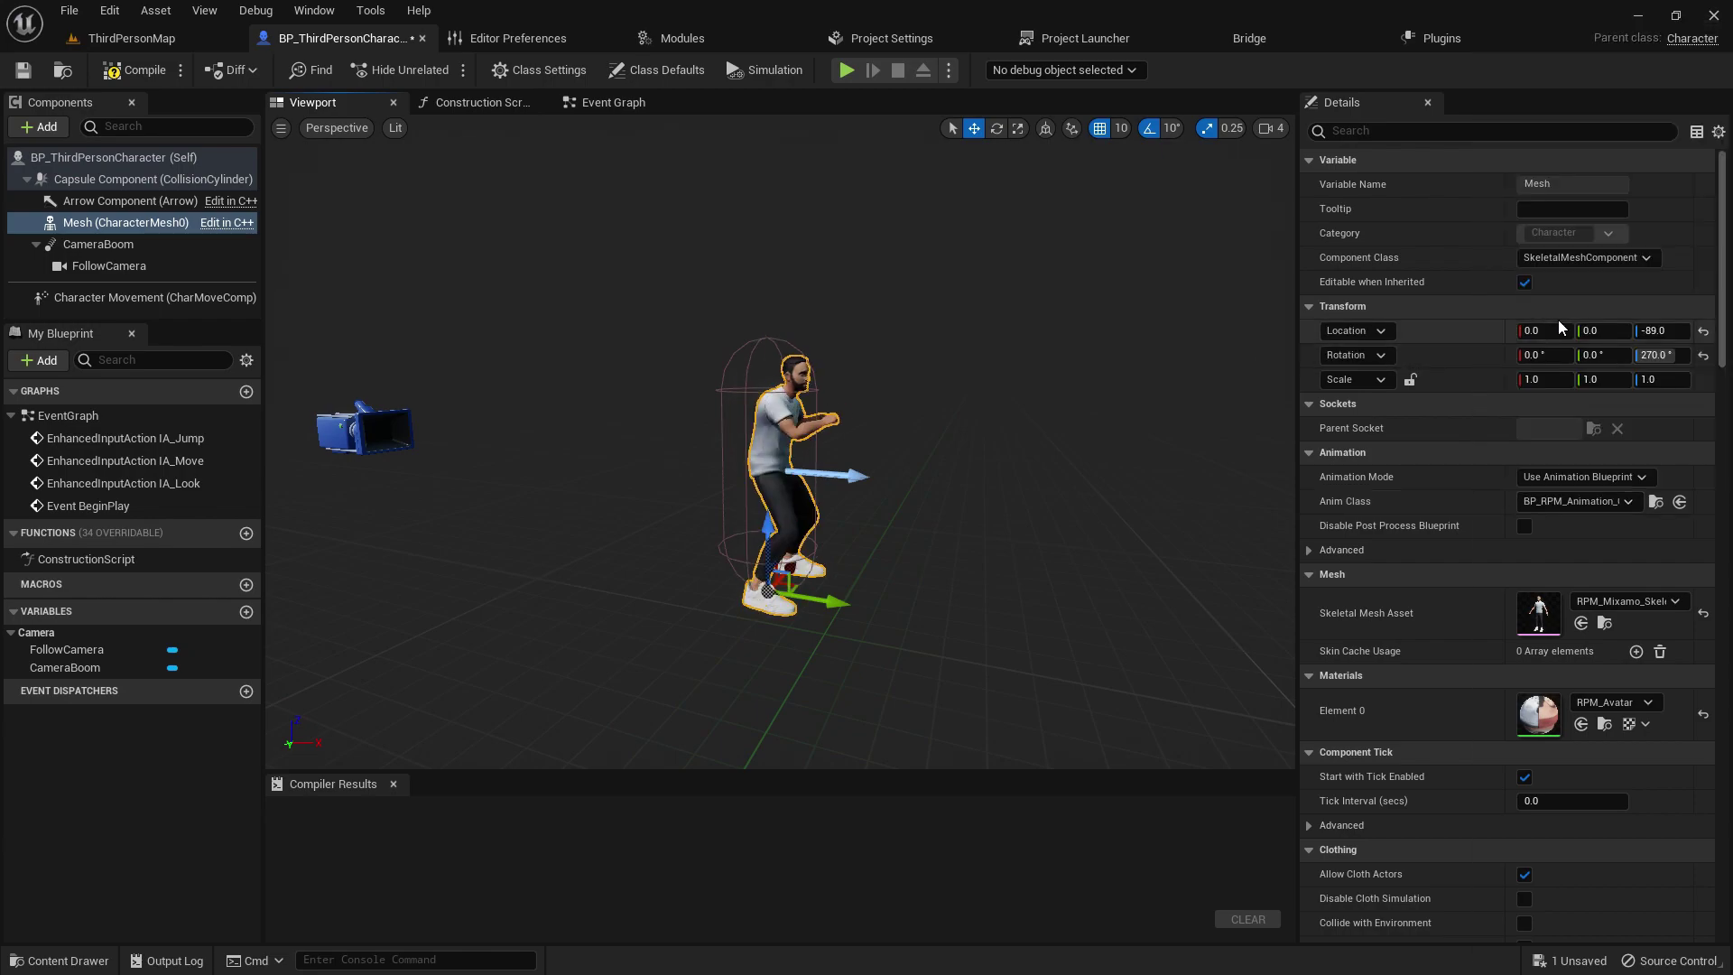
{"action": "right_click_drag", "start_coordinate": [780, 441], "coordinate": [822, 415]}
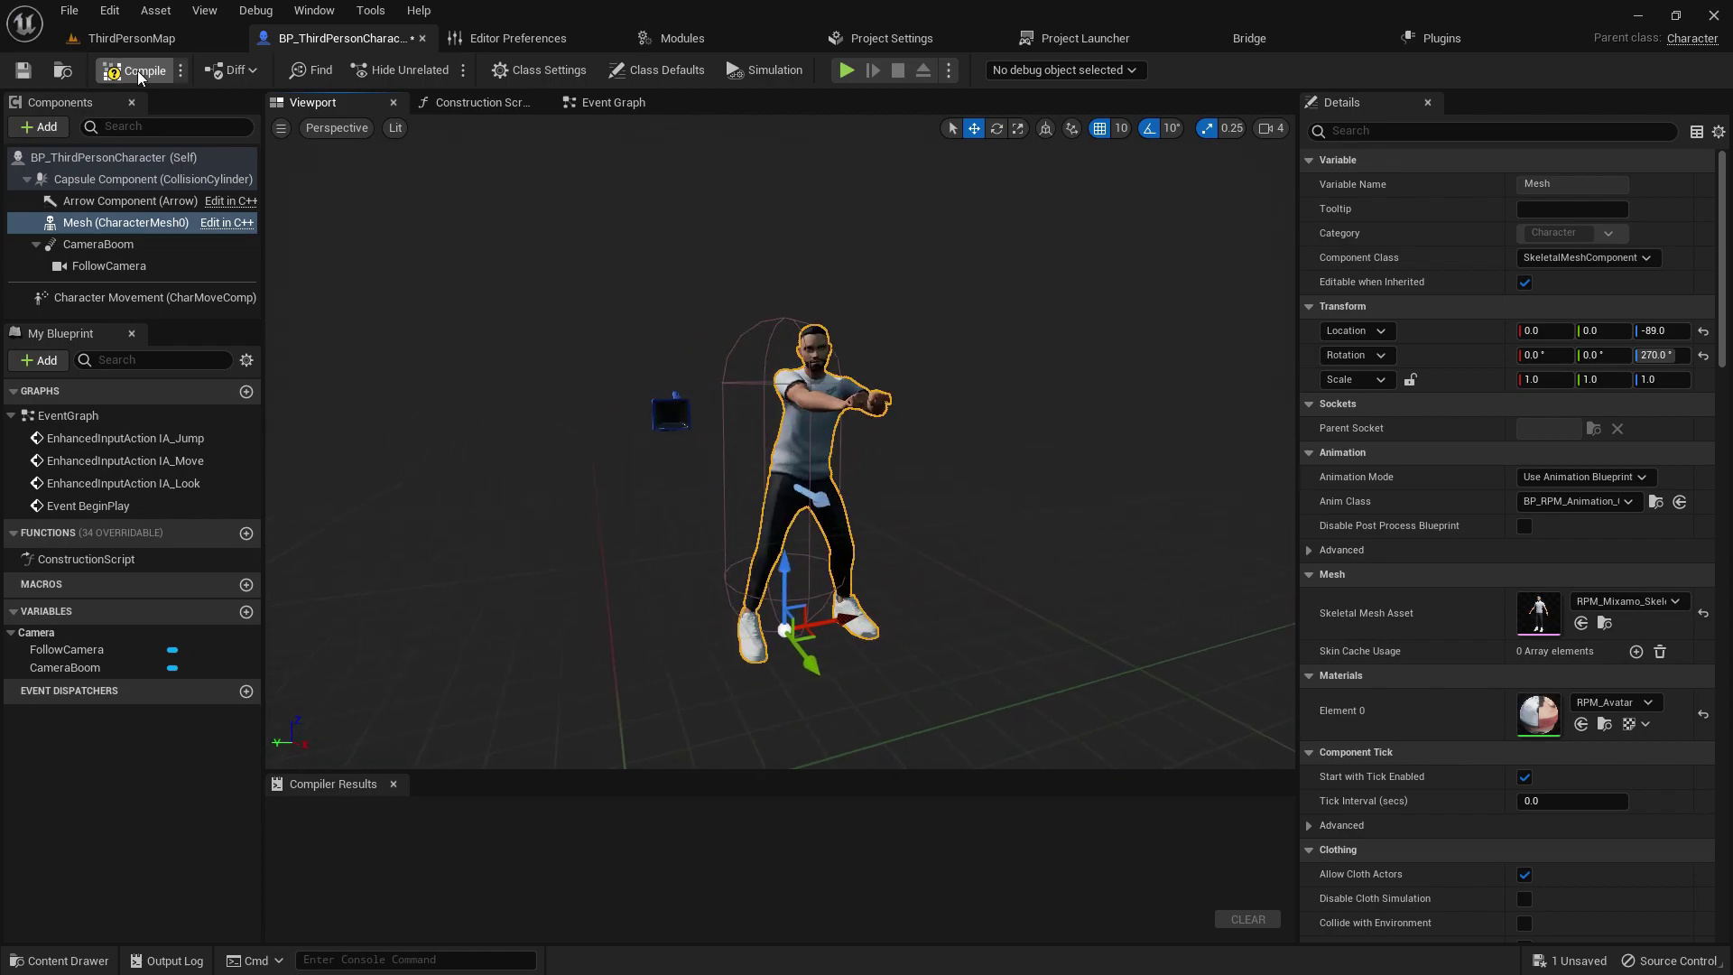
{"action": "left_click", "coordinate": [136, 70]}
{"action": "left_click", "coordinate": [22, 70]}
{"action": "left_click", "coordinate": [867, 376]}
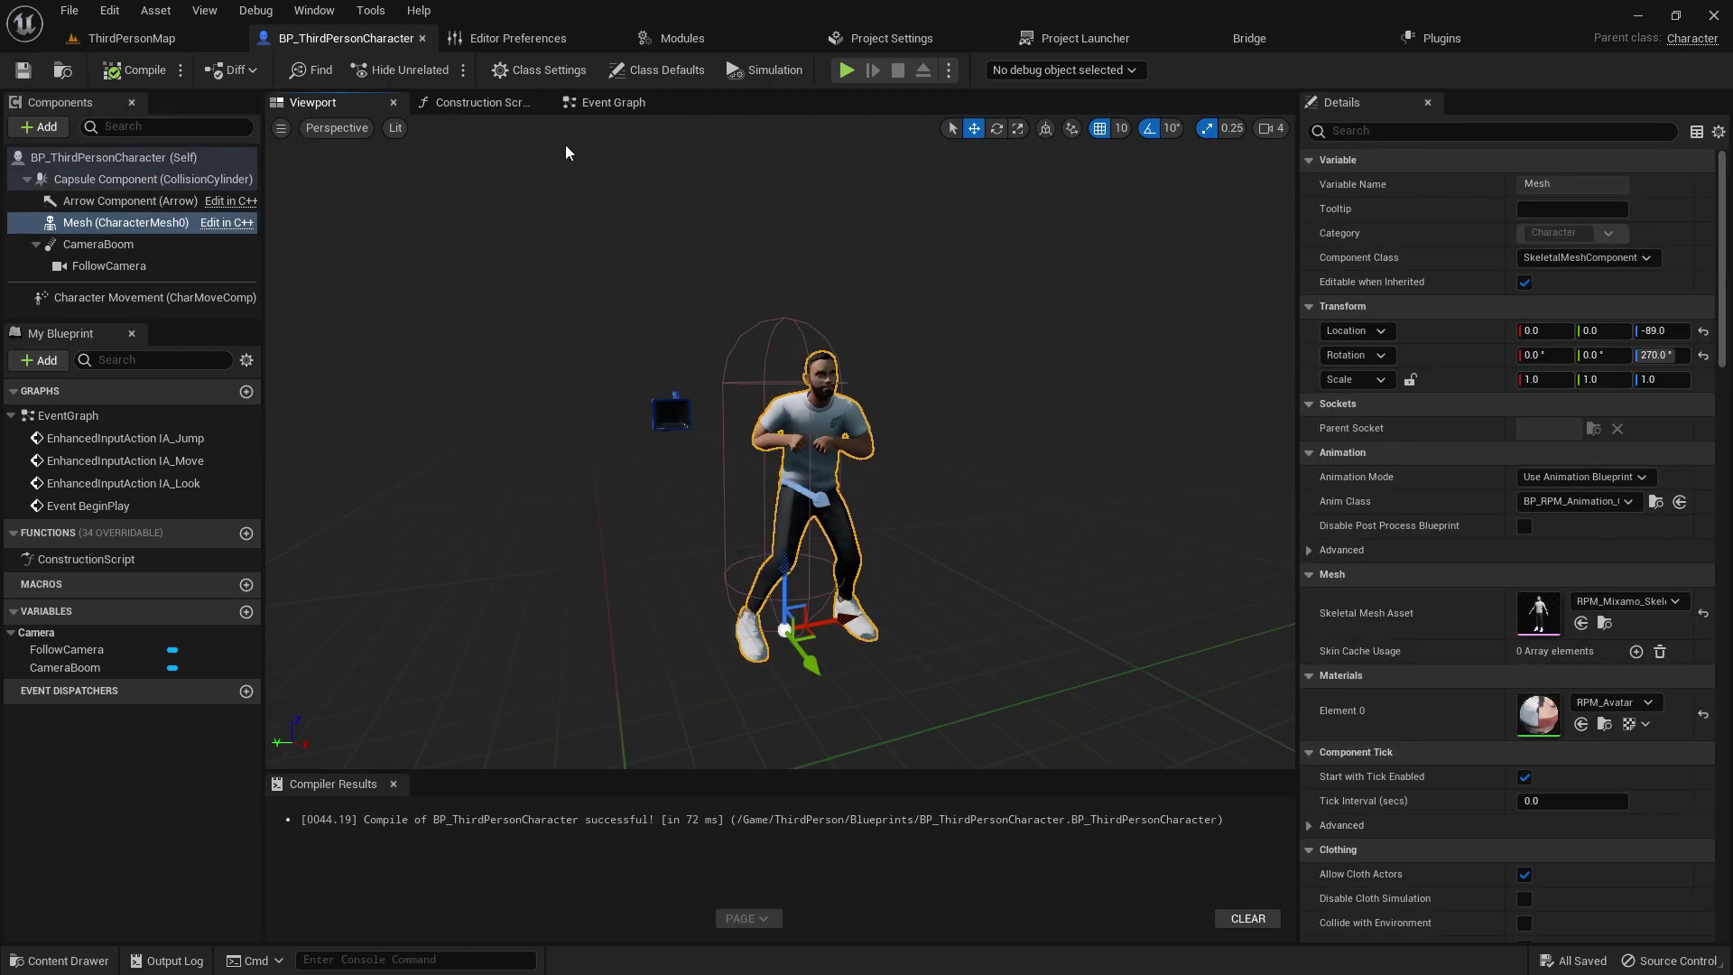
Step: Add a Ready Player Me component to BP_ThirdPersonCharacter, keeping the name ReadyPlayerMe
{"action": "scroll", "coordinate": [1533, 463], "scroll_direction": "down", "scroll_amount": 3}
{"action": "left_click", "coordinate": [614, 102]}
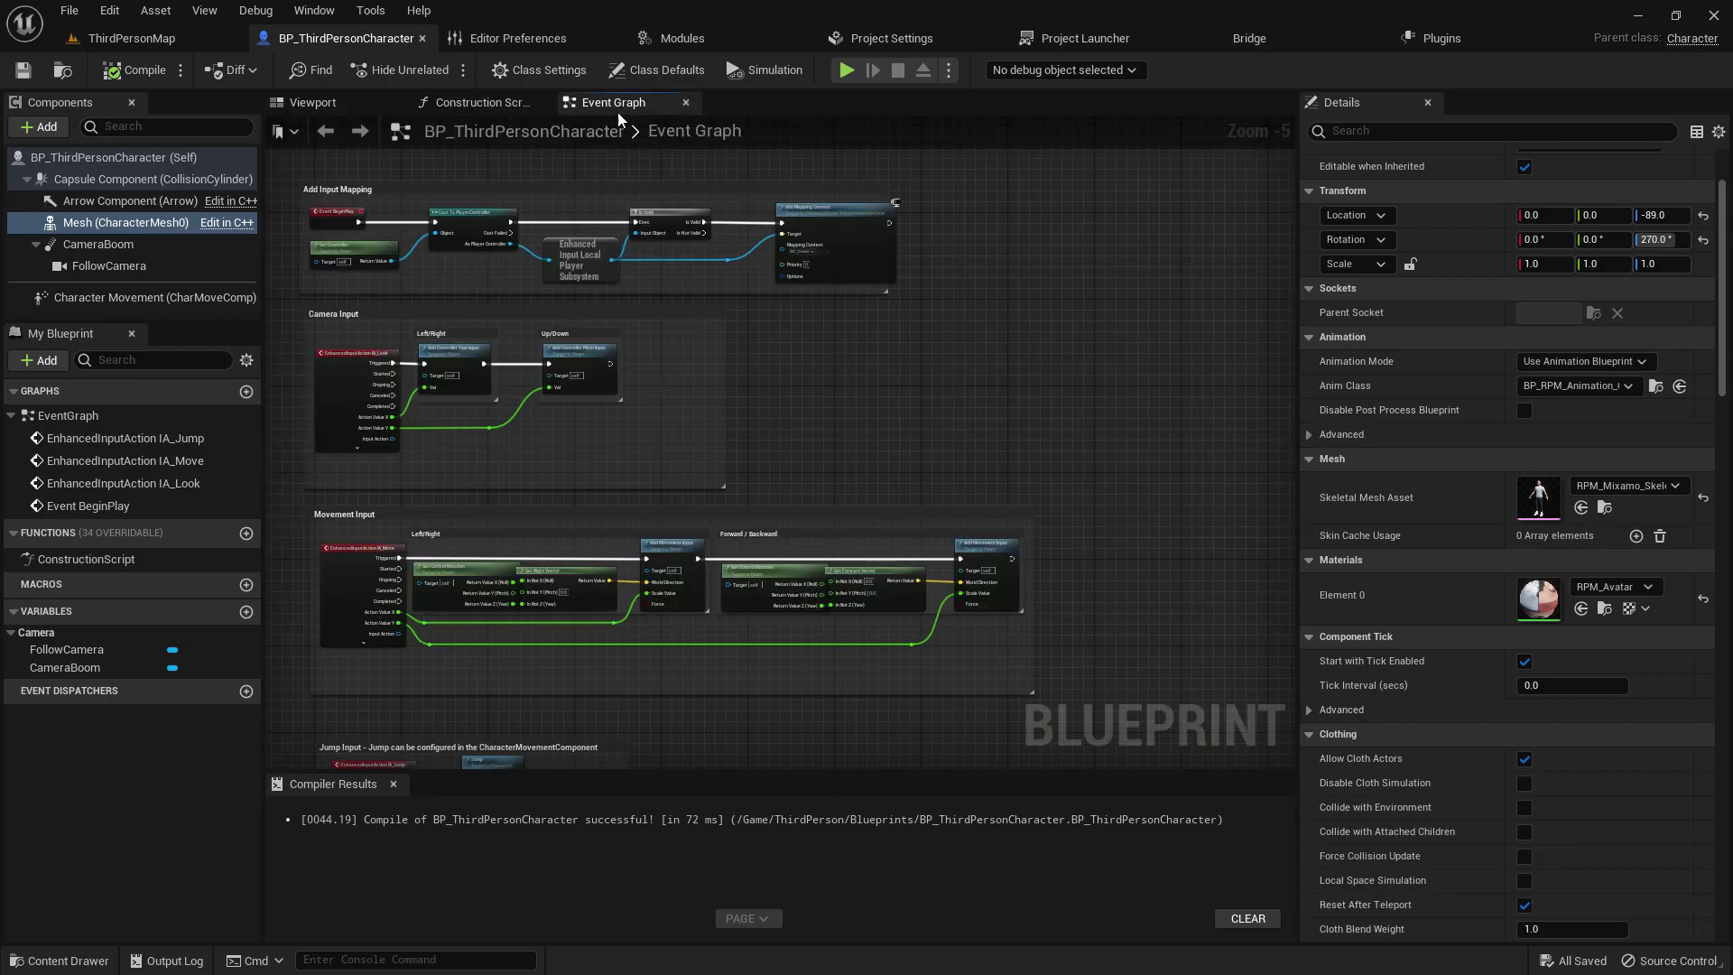
{"action": "scroll", "coordinate": [432, 315], "scroll_direction": "up", "scroll_amount": 4}
{"action": "right_click_drag", "start_coordinate": [560, 279], "coordinate": [239, 279]}
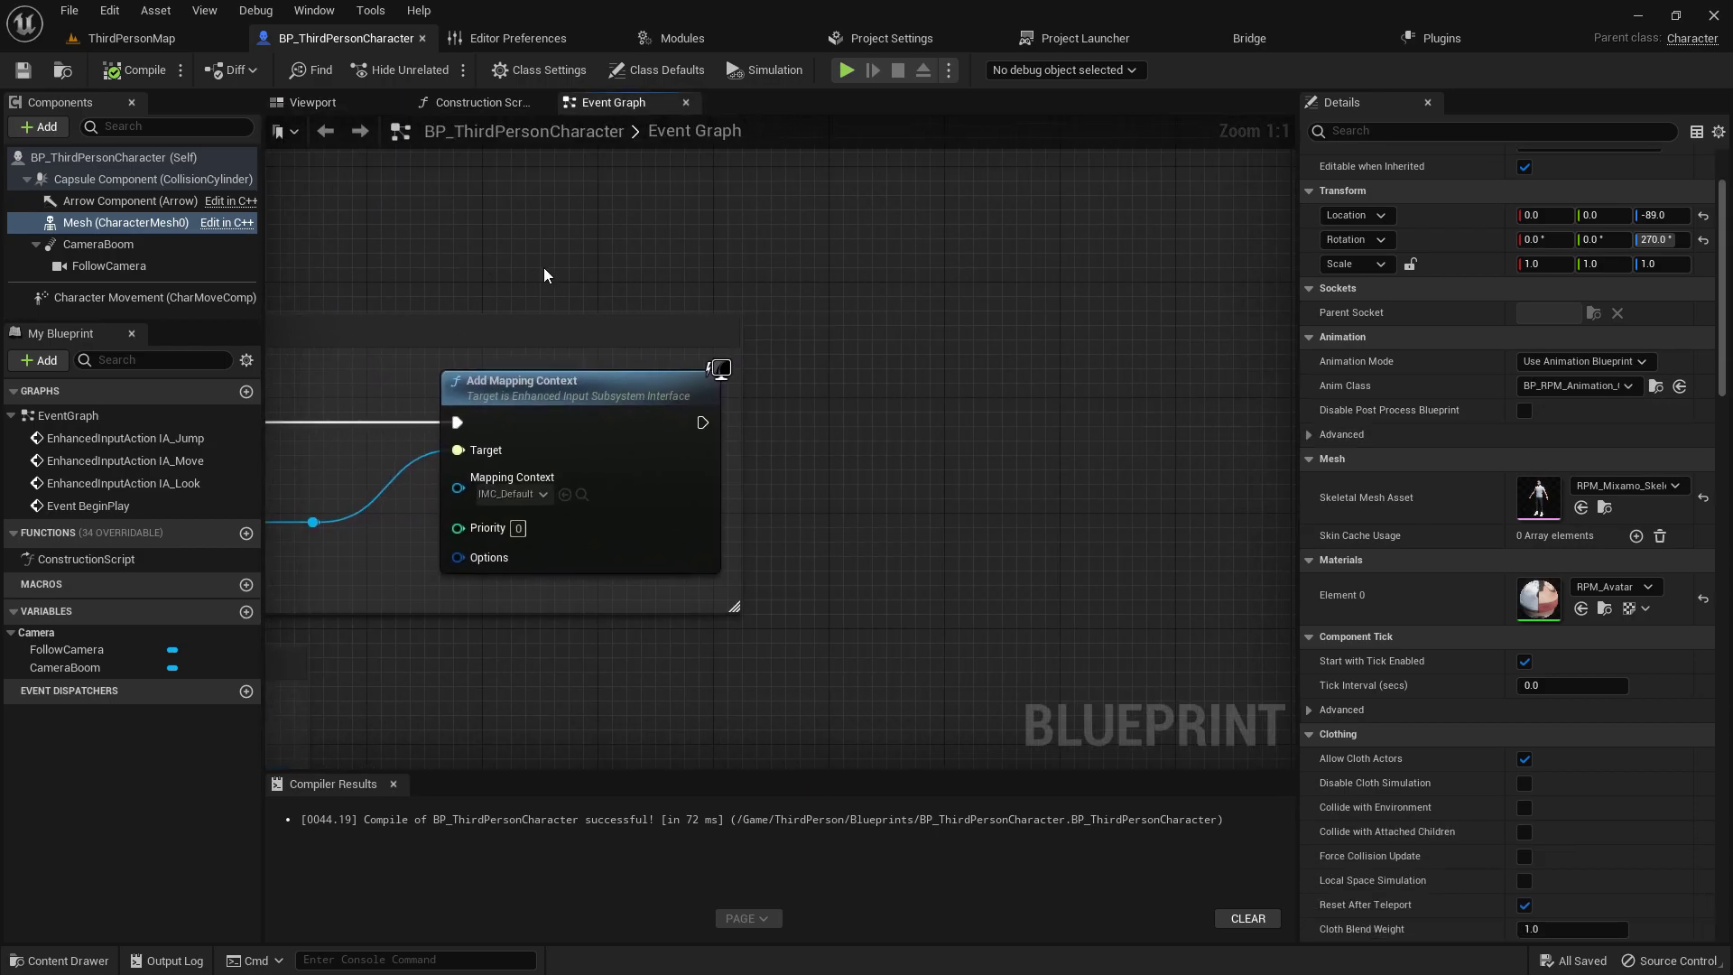
{"action": "left_click", "coordinate": [41, 126]}
{"action": "left_click", "coordinate": [398, 294]}
{"action": "left_click", "coordinate": [45, 134]}
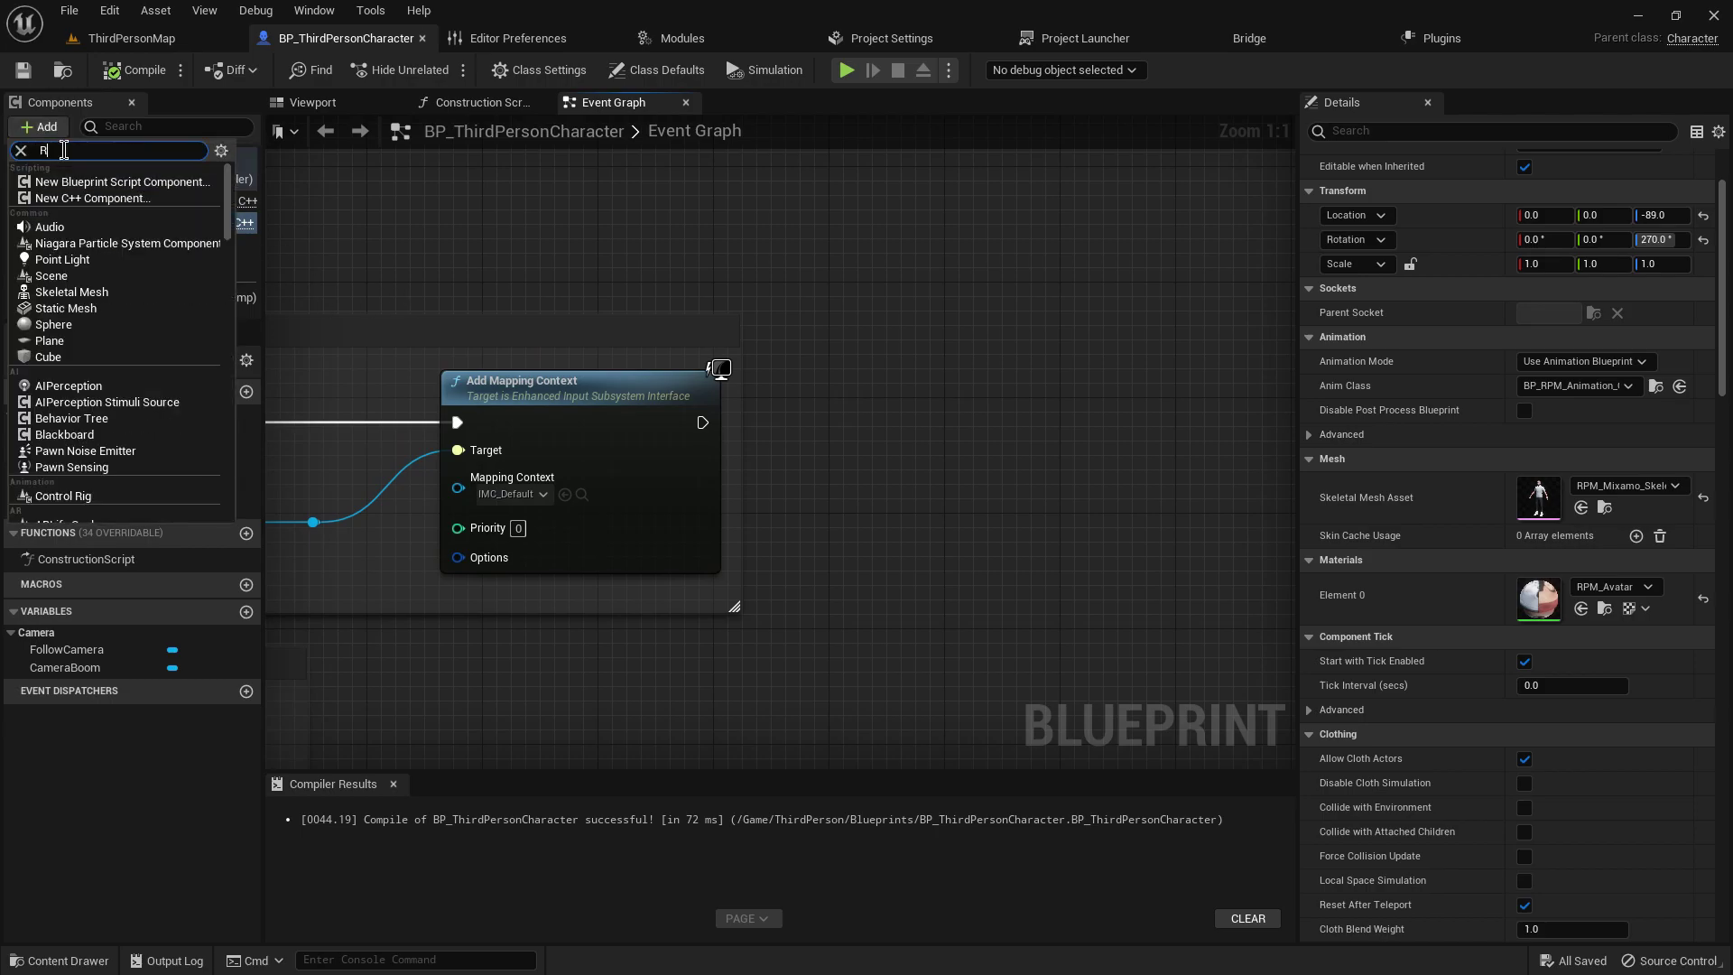
{"action": "type", "text": "E"}
{"action": "key", "text": "BackSpace"}
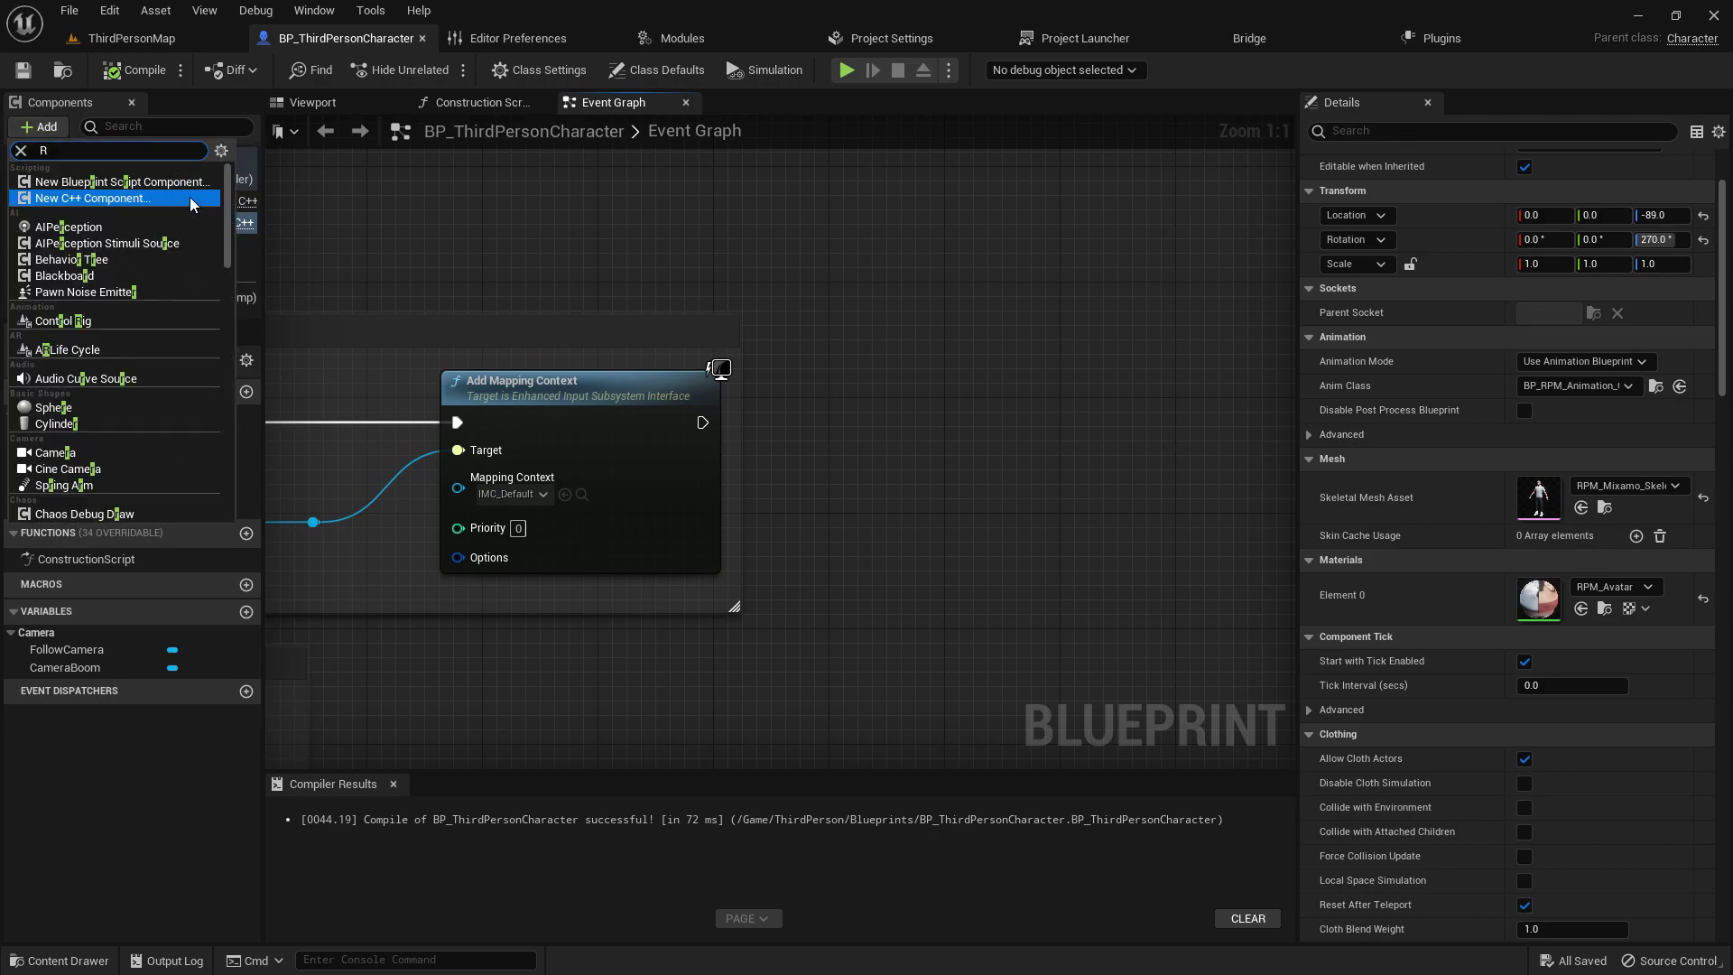
{"action": "scroll", "coordinate": [183, 259], "scroll_direction": "down", "scroll_amount": 3}
{"action": "scroll", "coordinate": [183, 258], "scroll_direction": "down", "scroll_amount": 10}
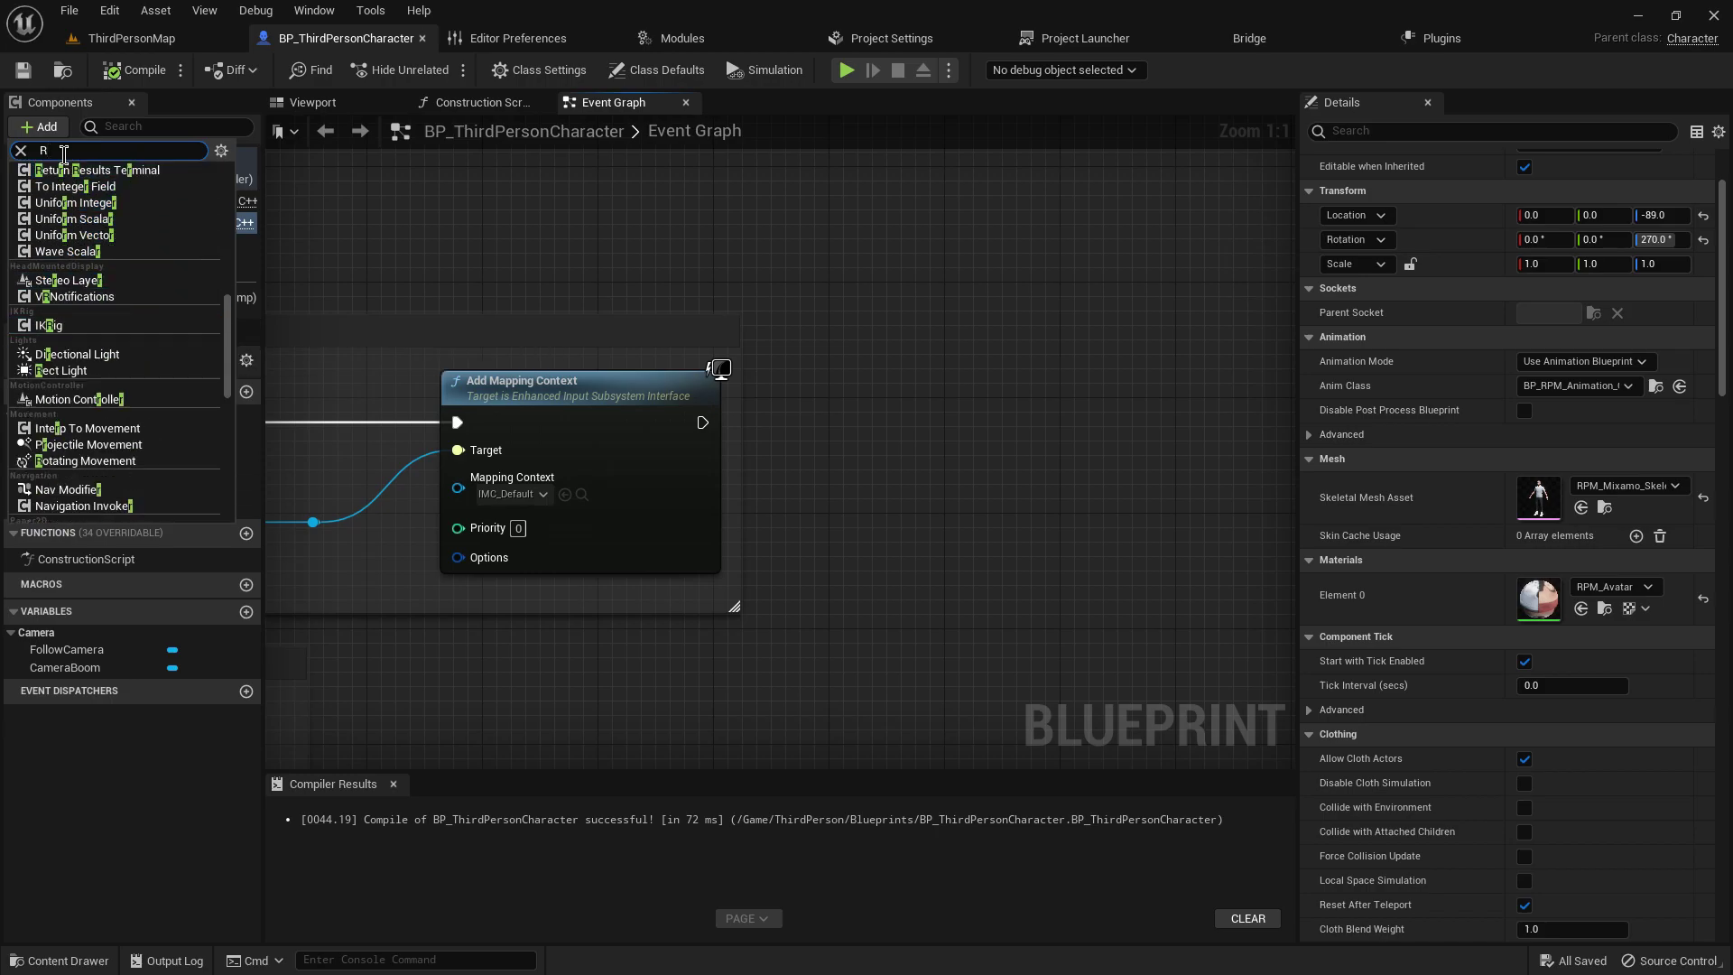
{"action": "key", "text": "BackSpace"}
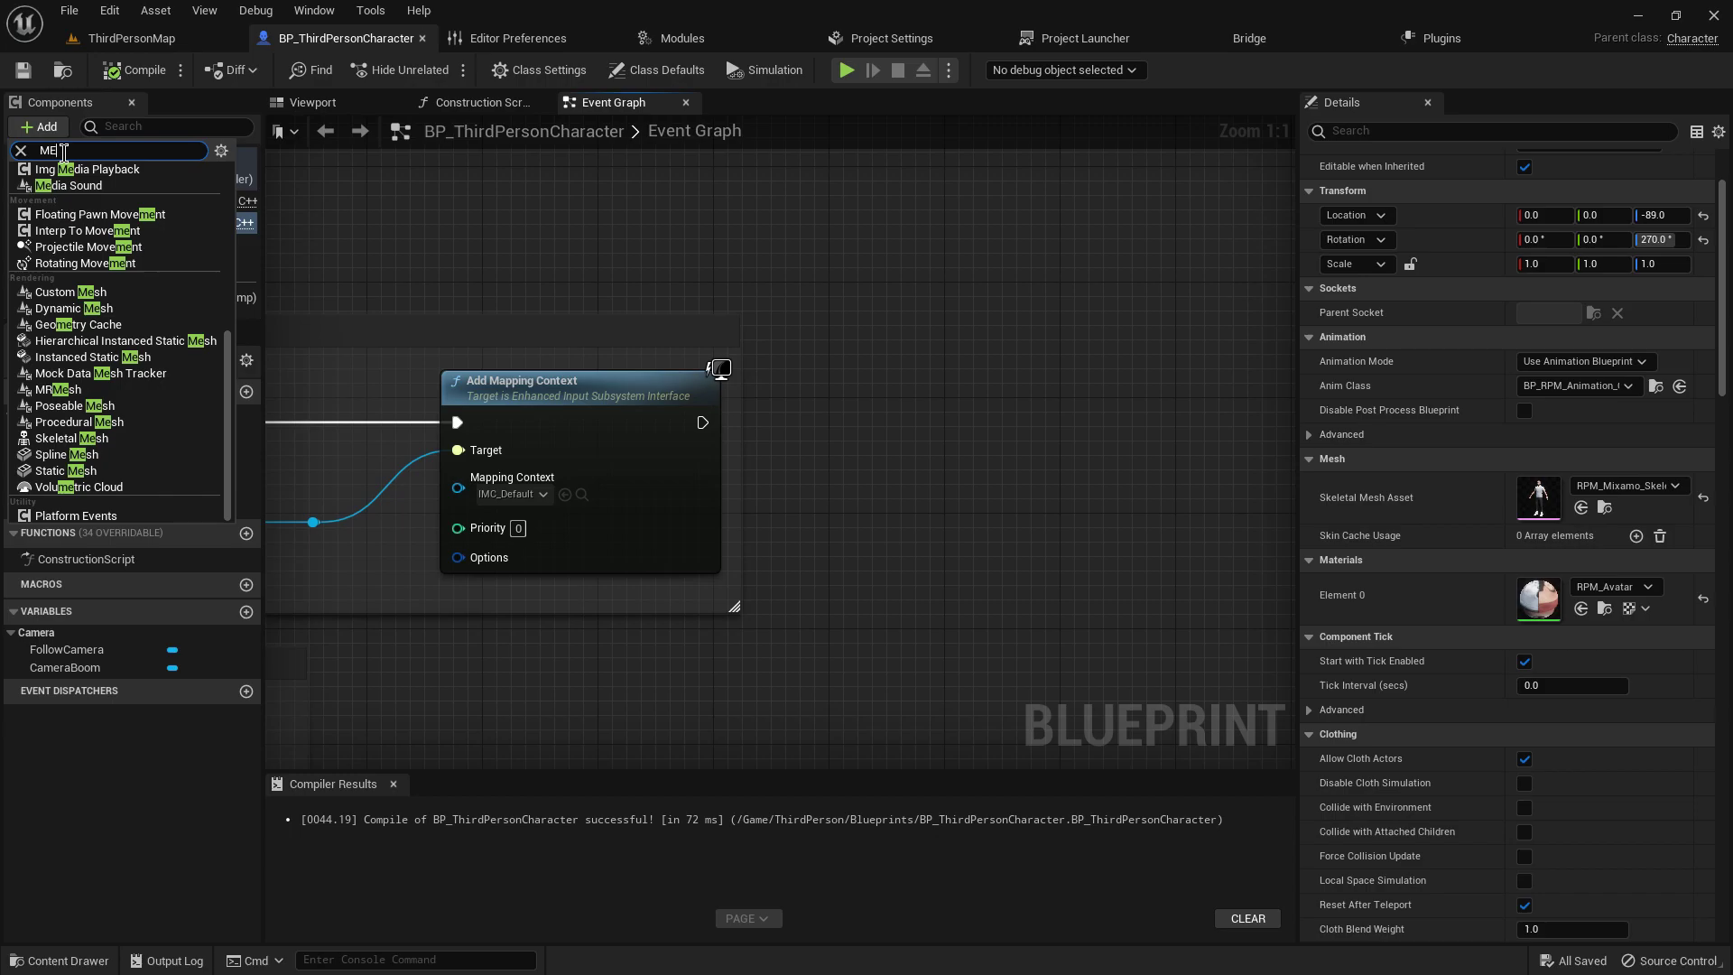
{"action": "type", "text": "L"}
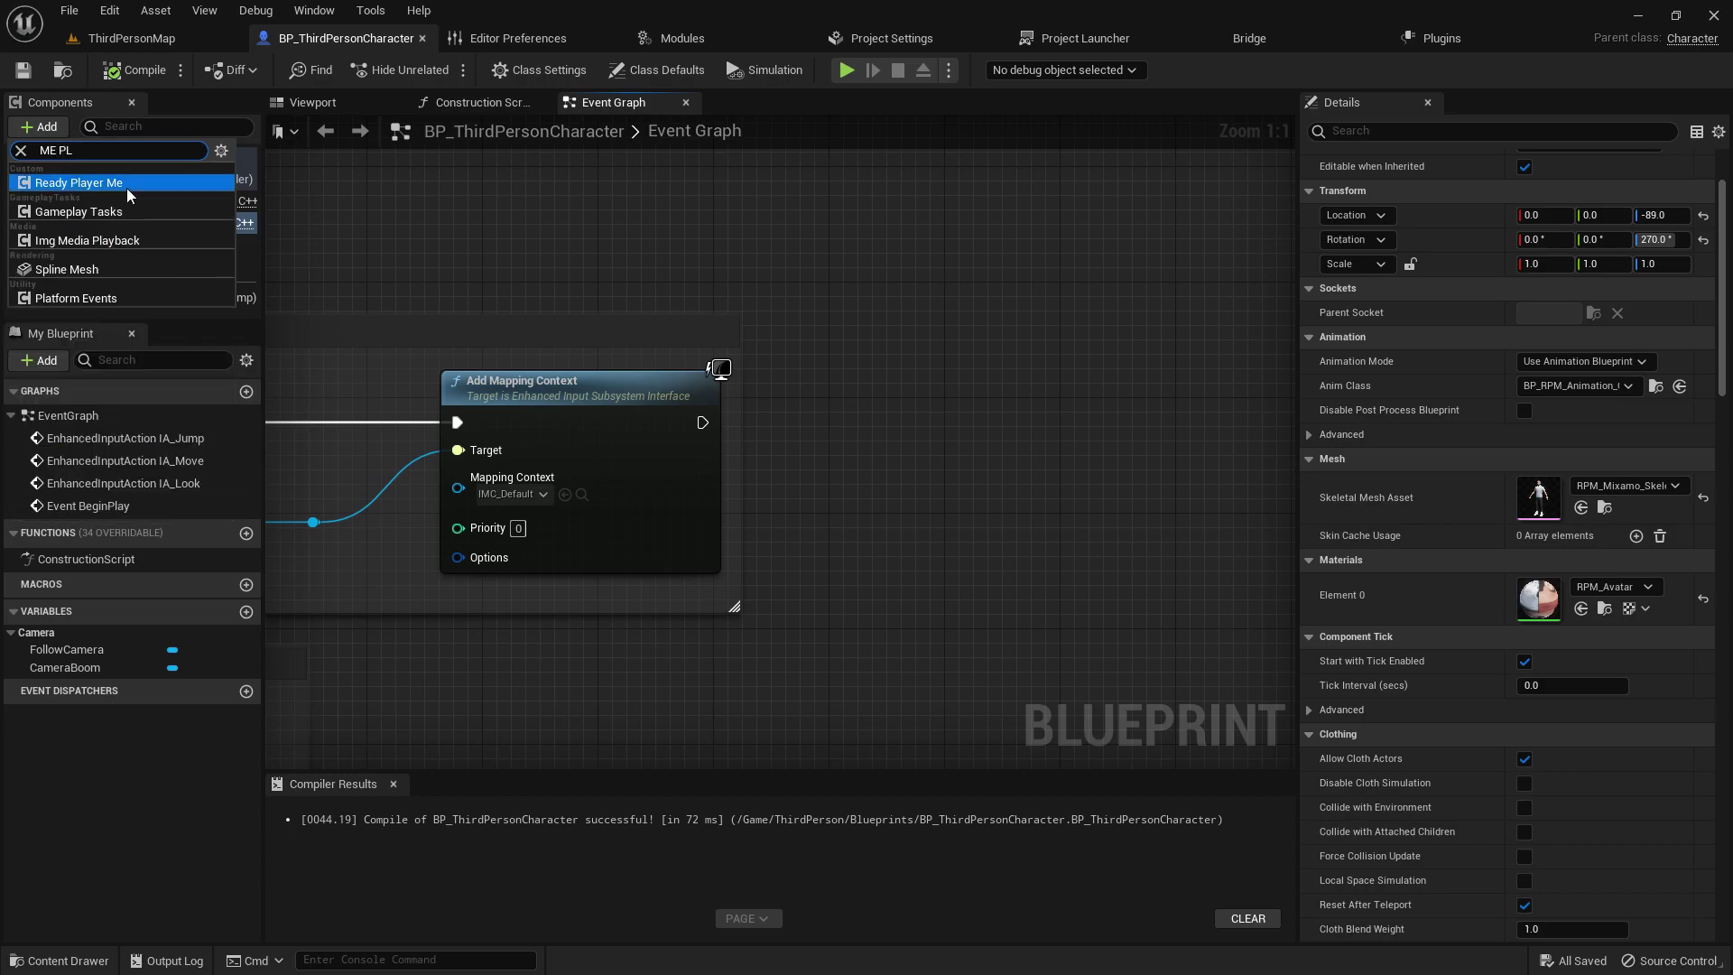
{"action": "left_click", "coordinate": [130, 189]}
{"action": "key", "text": "Return"}
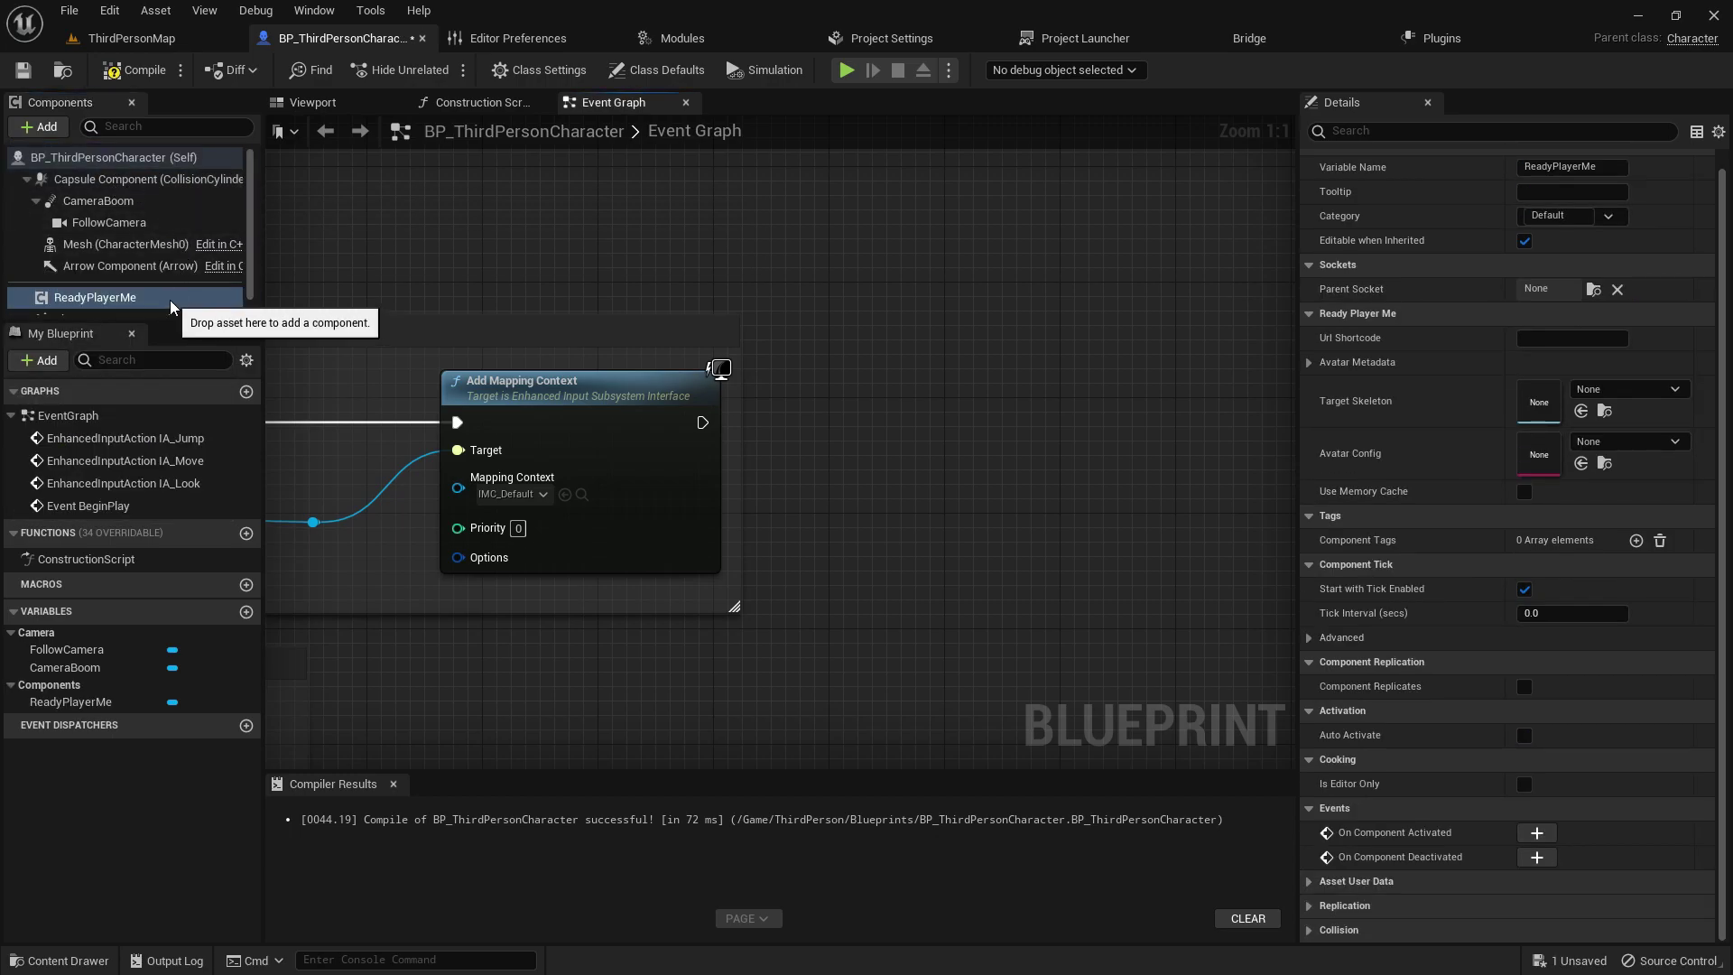
Step: Set the ReadyPlayerMe component's Target Skeleton to the RPM_Mixamo skeleton
{"action": "left_click", "coordinate": [1627, 443]}
{"action": "left_click", "coordinate": [1626, 444]}
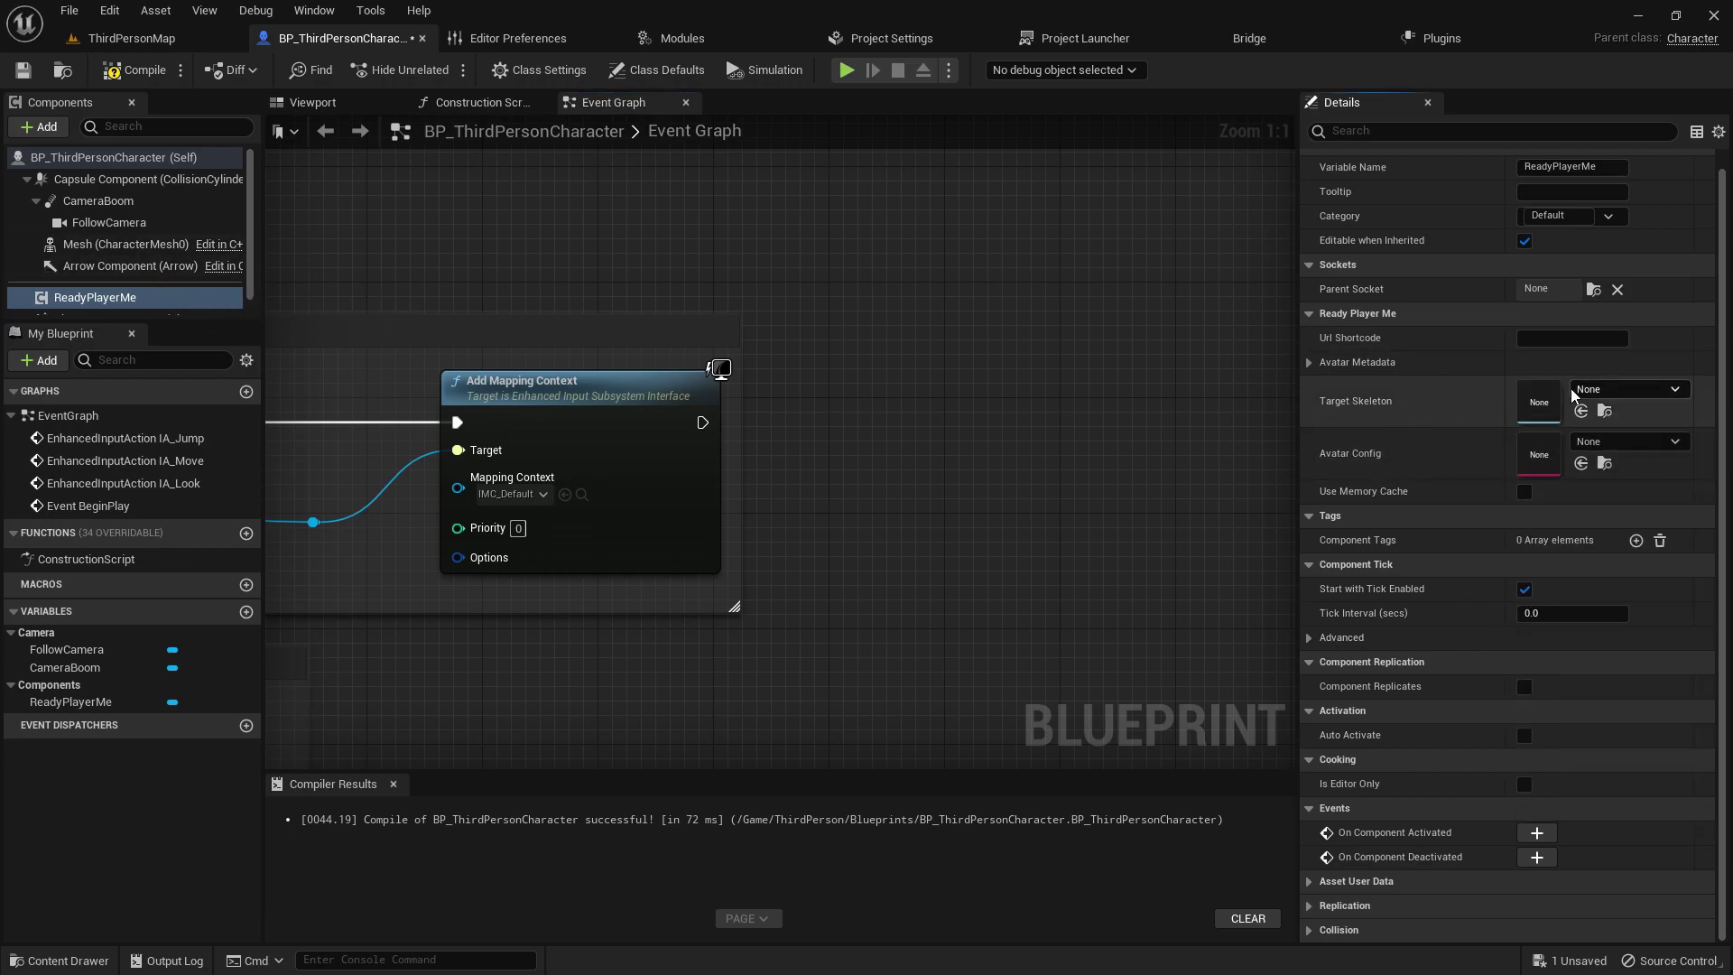
{"action": "left_click", "coordinate": [1664, 390]}
{"action": "left_click", "coordinate": [1565, 632]}
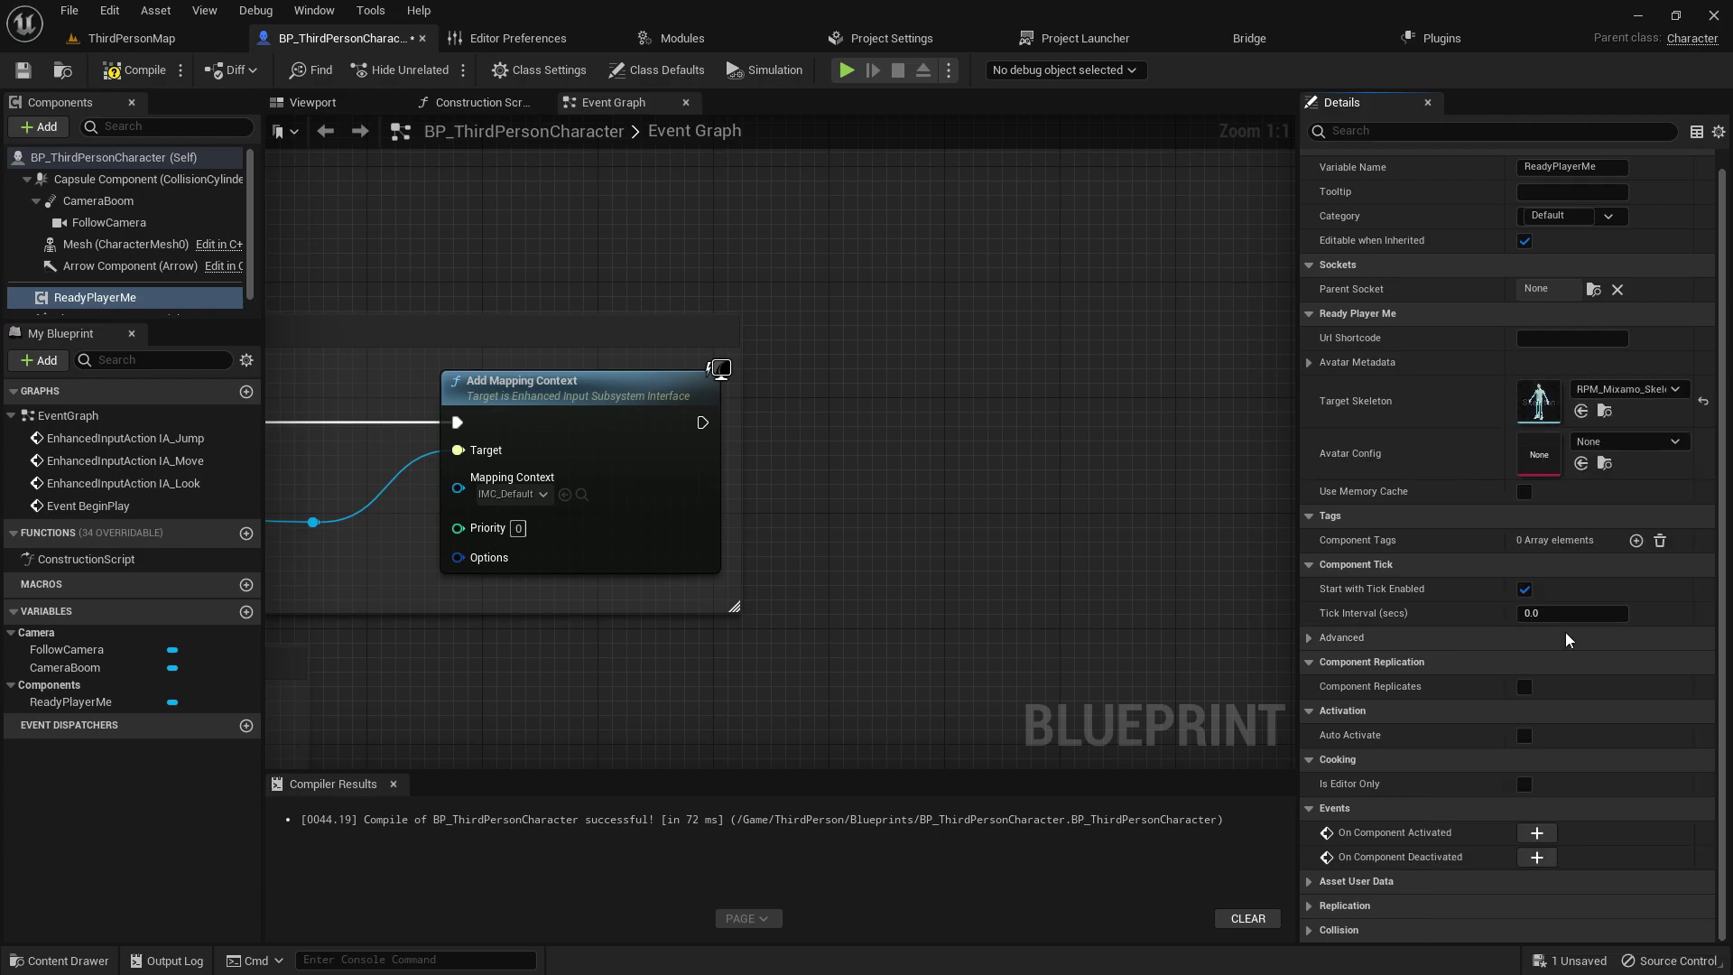
{"action": "scroll", "coordinate": [1402, 453], "scroll_direction": "up", "scroll_amount": 1}
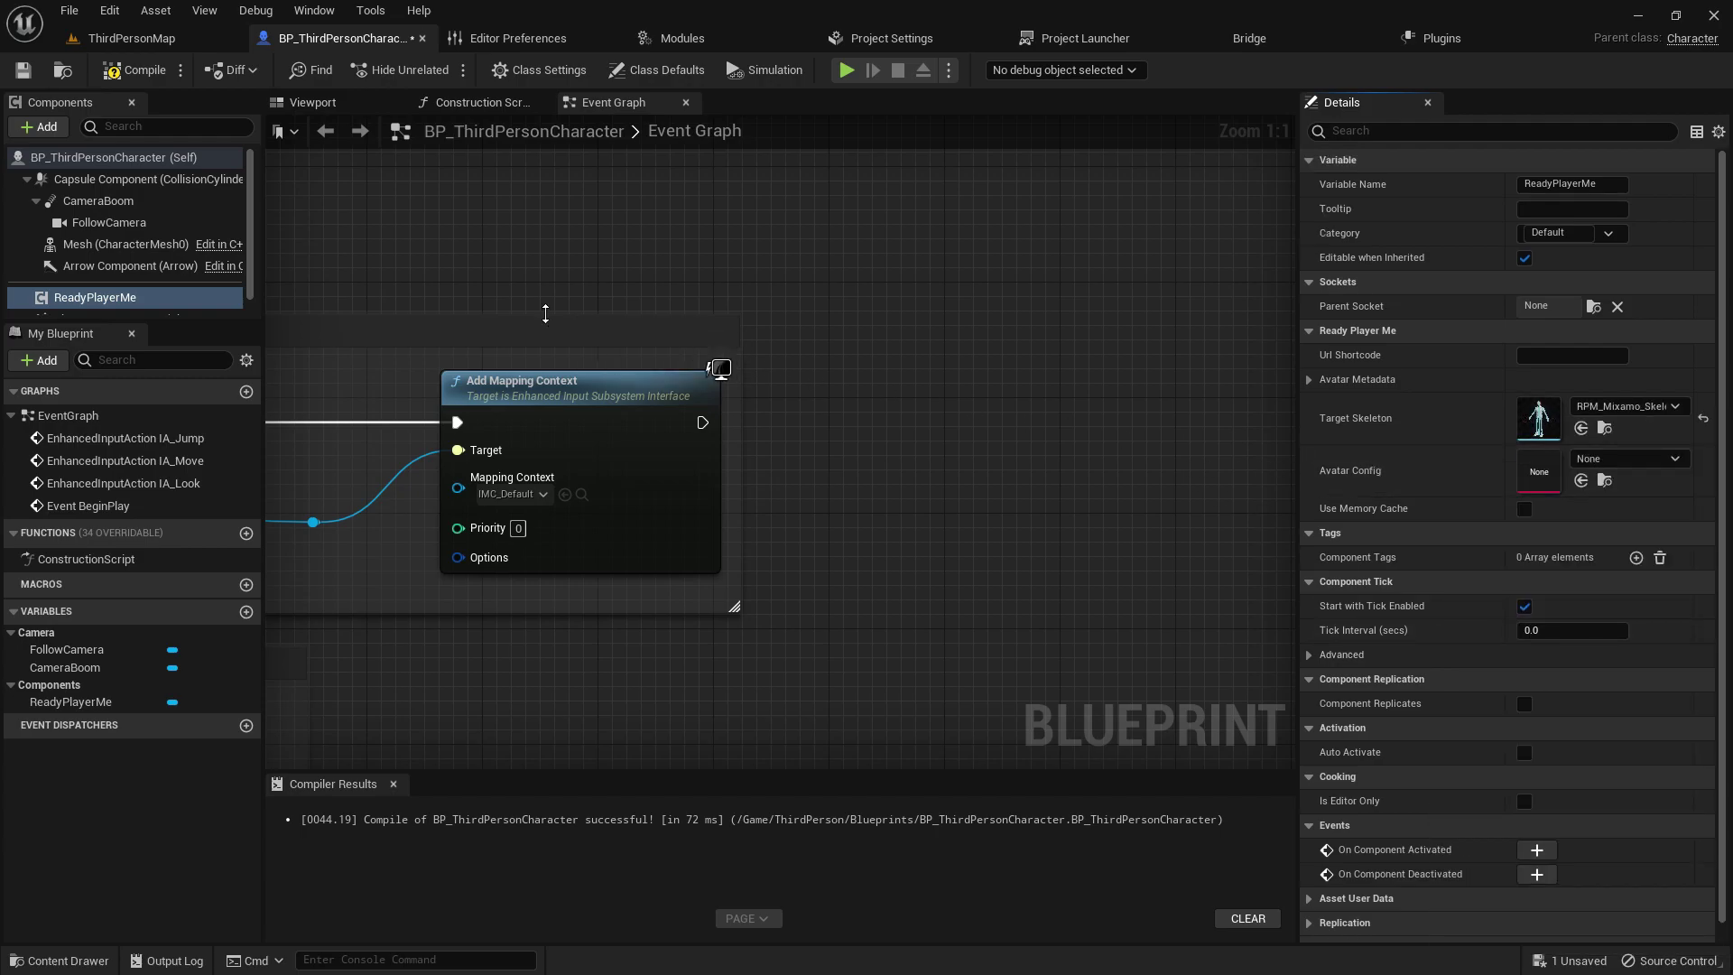
{"action": "scroll", "coordinate": [145, 291], "scroll_direction": "down", "scroll_amount": 1}
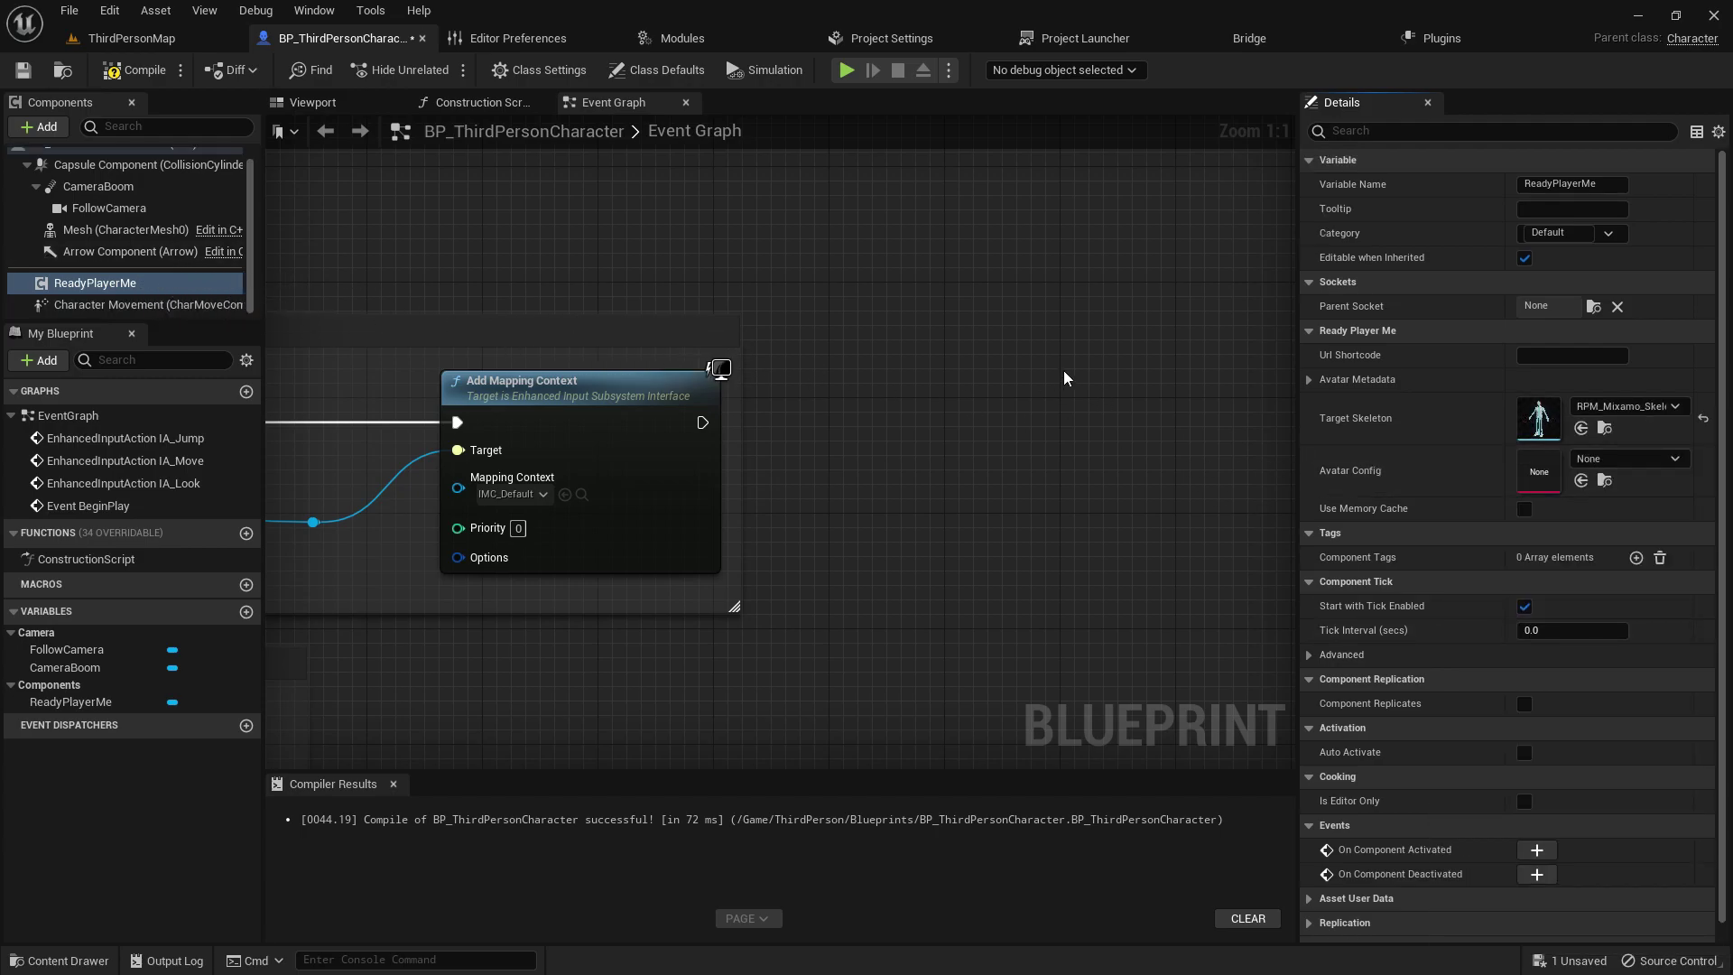
Step: Copy the avatar link from the Ready Player Me hub in the browser and paste it as the ReadyPlayerMe component's Url Shortcode
{"action": "left_click", "coordinate": [1548, 355]}
{"action": "key", "text": "super"}
{"action": "left_click", "coordinate": [1070, 950]}
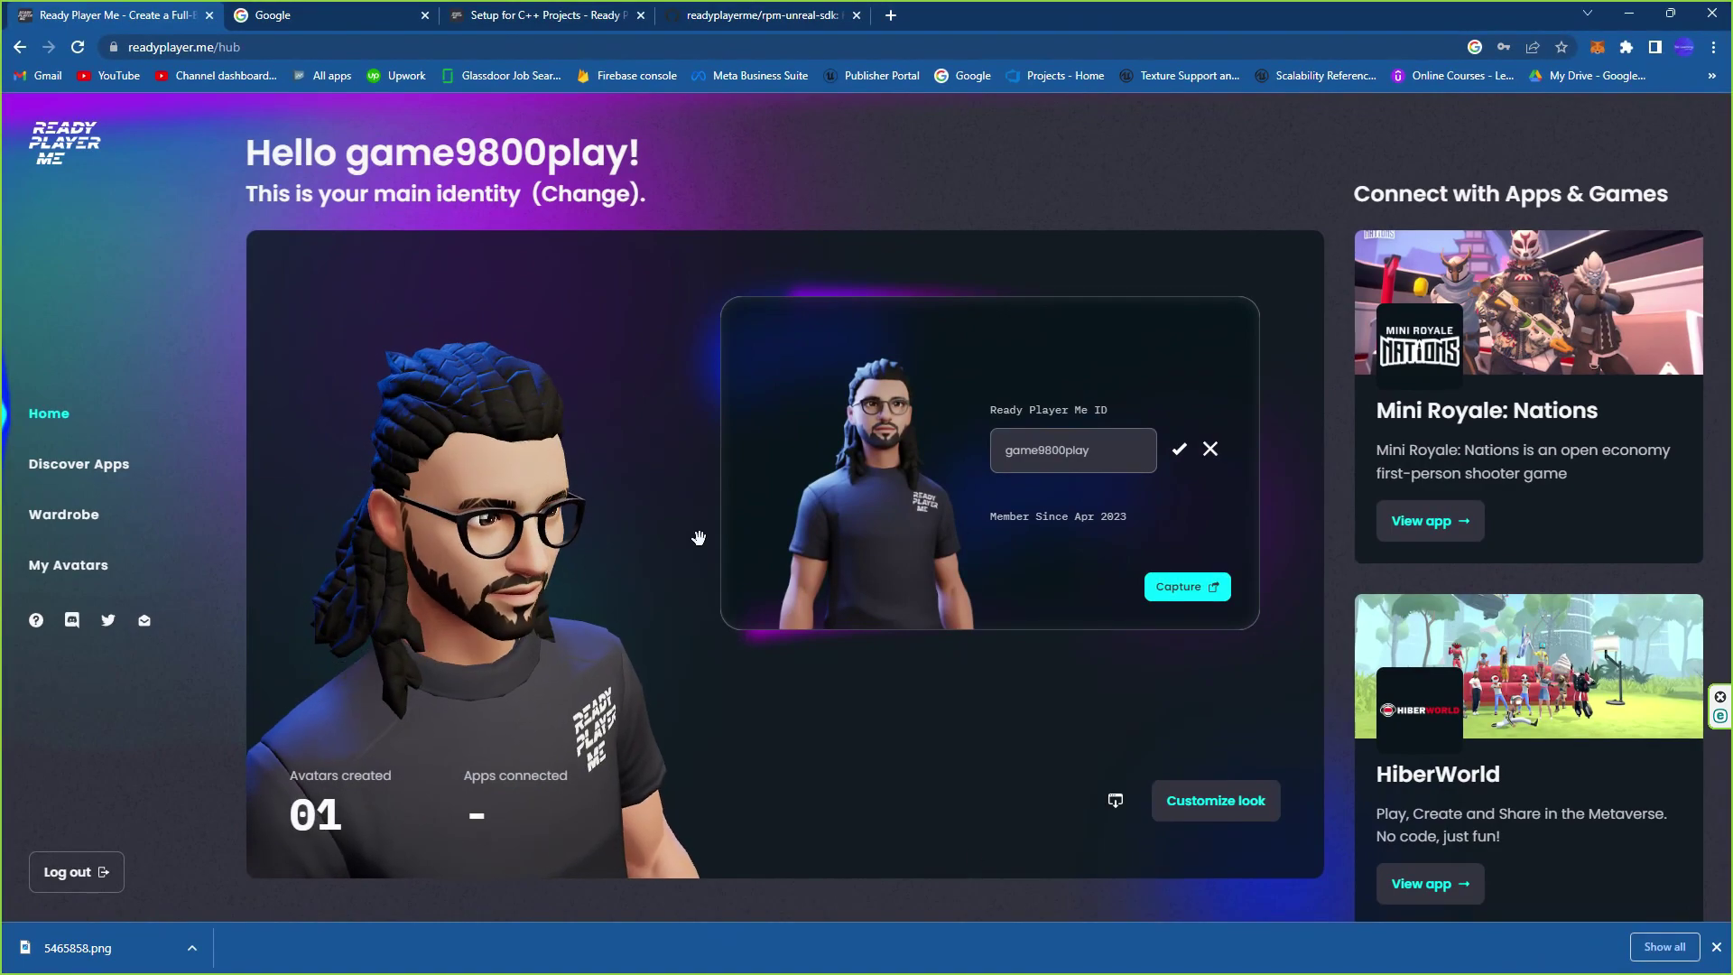
{"action": "left_click", "coordinate": [1116, 802]}
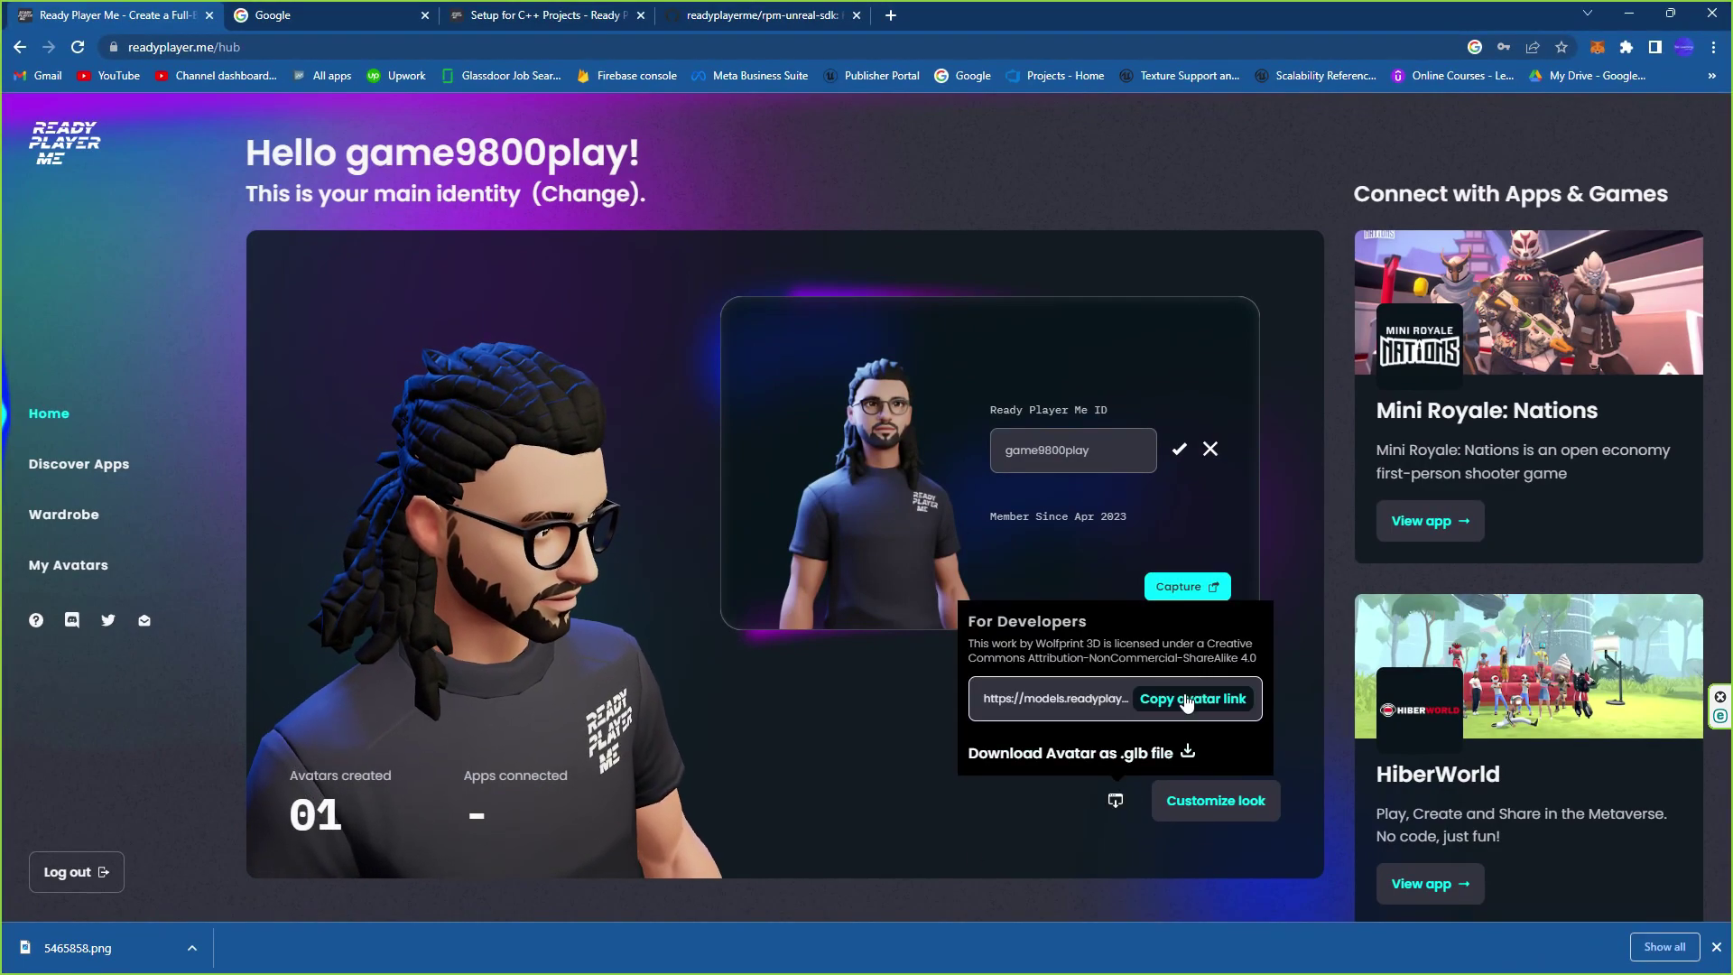
{"action": "left_click", "coordinate": [1187, 704]}
{"action": "key", "text": "alt+Tab"}
{"action": "left_click", "coordinate": [1551, 355]}
{"action": "key", "text": "ctrl+v"}
{"action": "right_click_drag", "start_coordinate": [917, 412], "coordinate": [796, 412]}
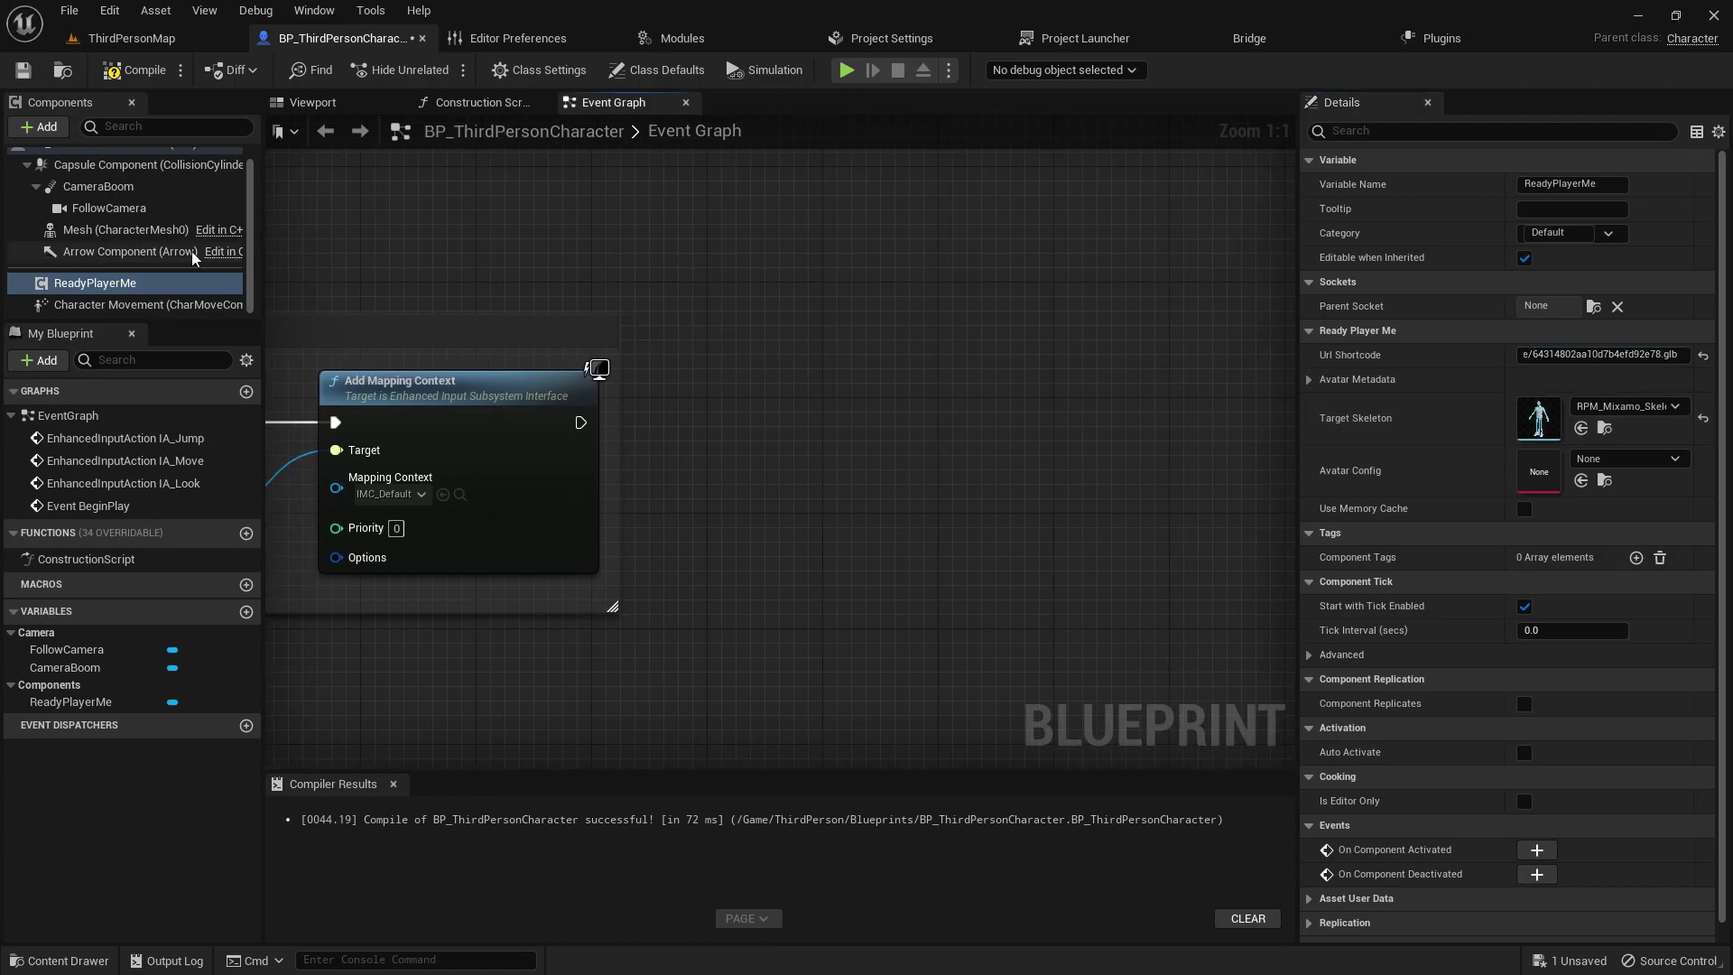
{"action": "scroll", "coordinate": [151, 251], "scroll_direction": "up", "scroll_amount": 1}
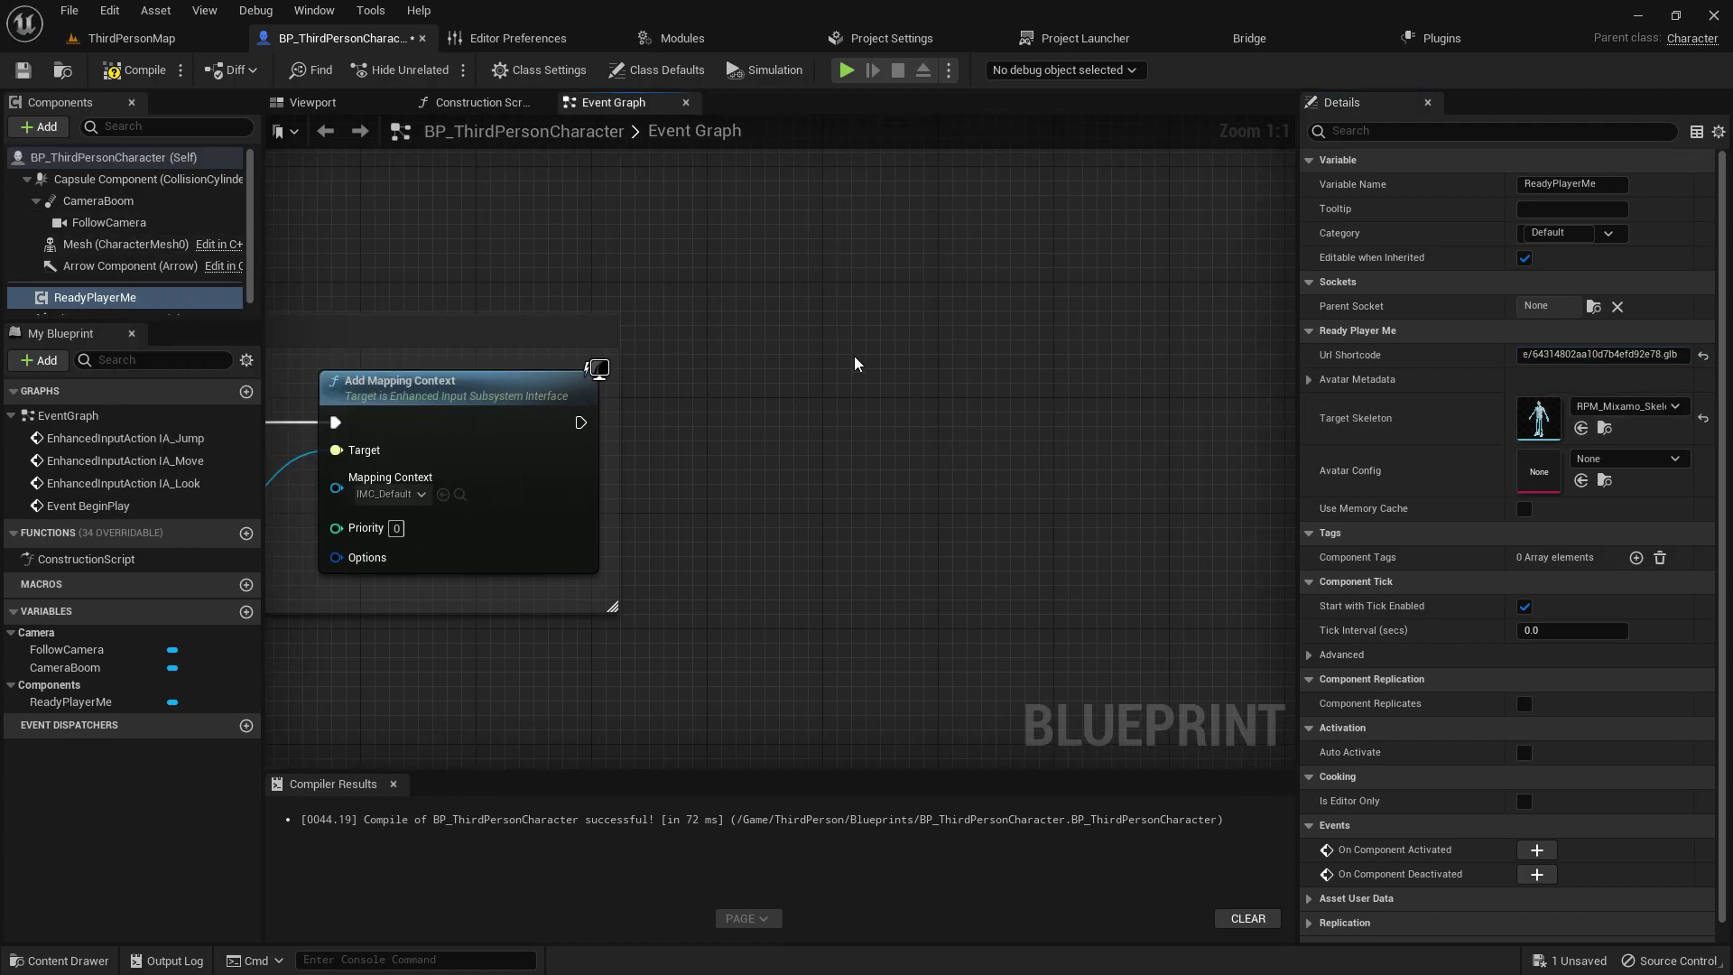
Step: Add a Load Avatar (ReadyPlayerMe) node with its component reference beside the Add Mapping Context node in the Event Graph
{"action": "right_click", "coordinate": [763, 327]}
{"action": "type", "text": "LOAD"}
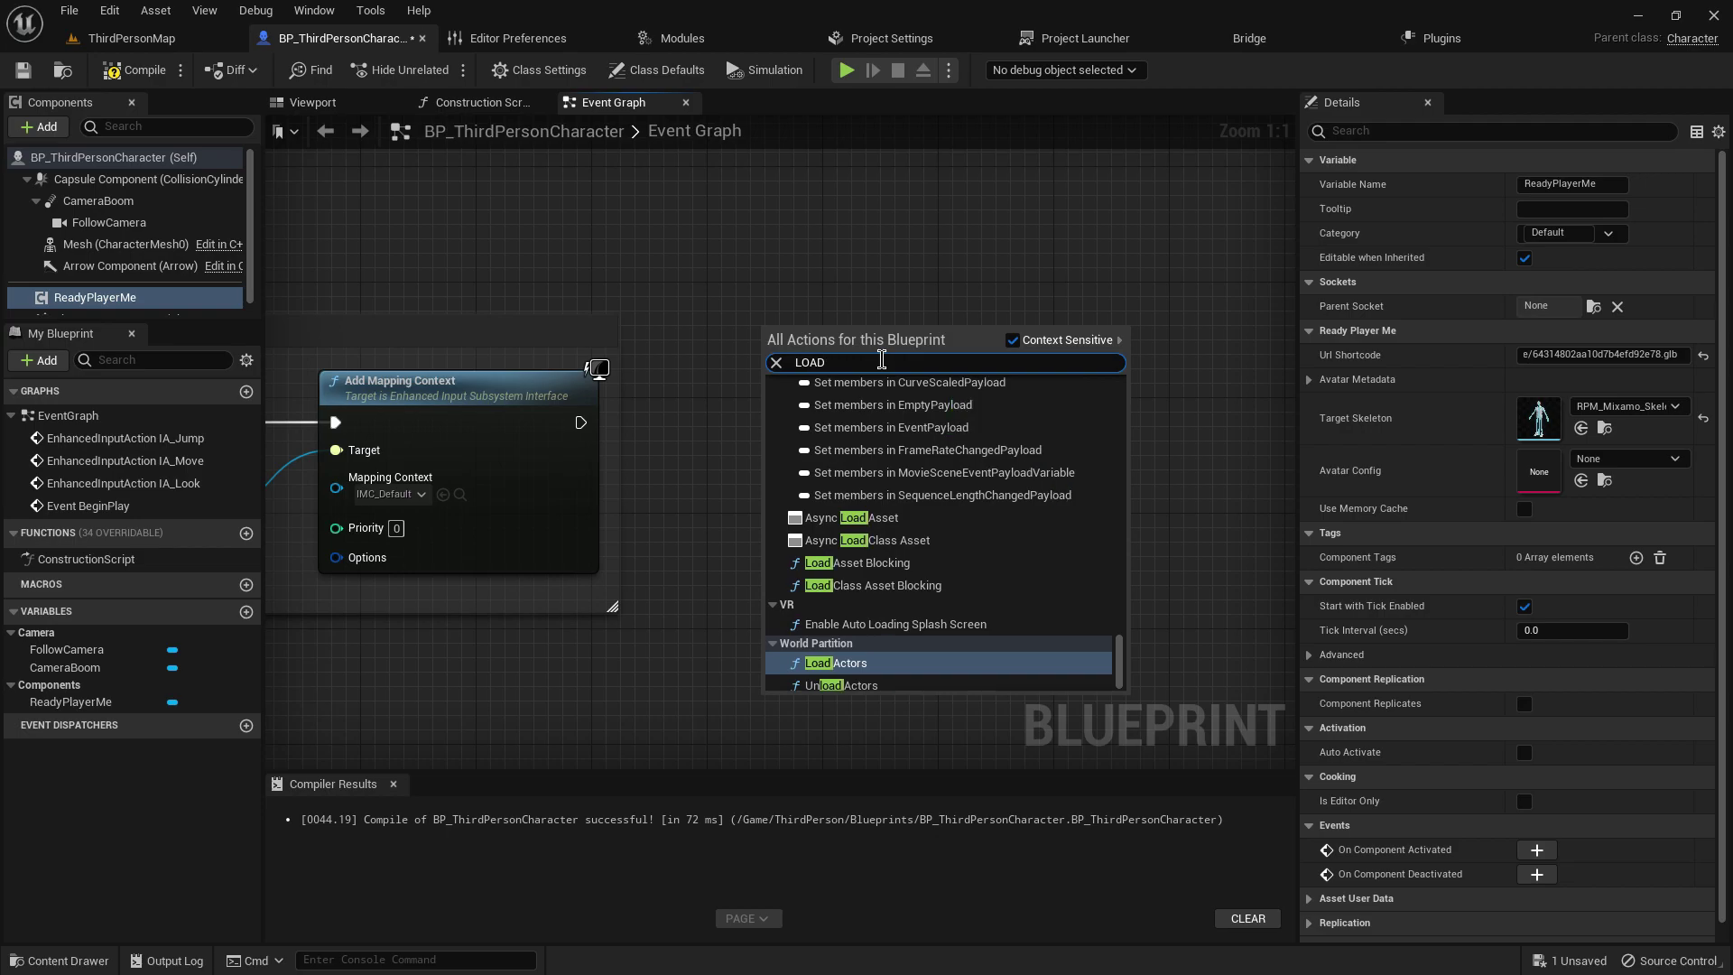
{"action": "type", "text": " AV"}
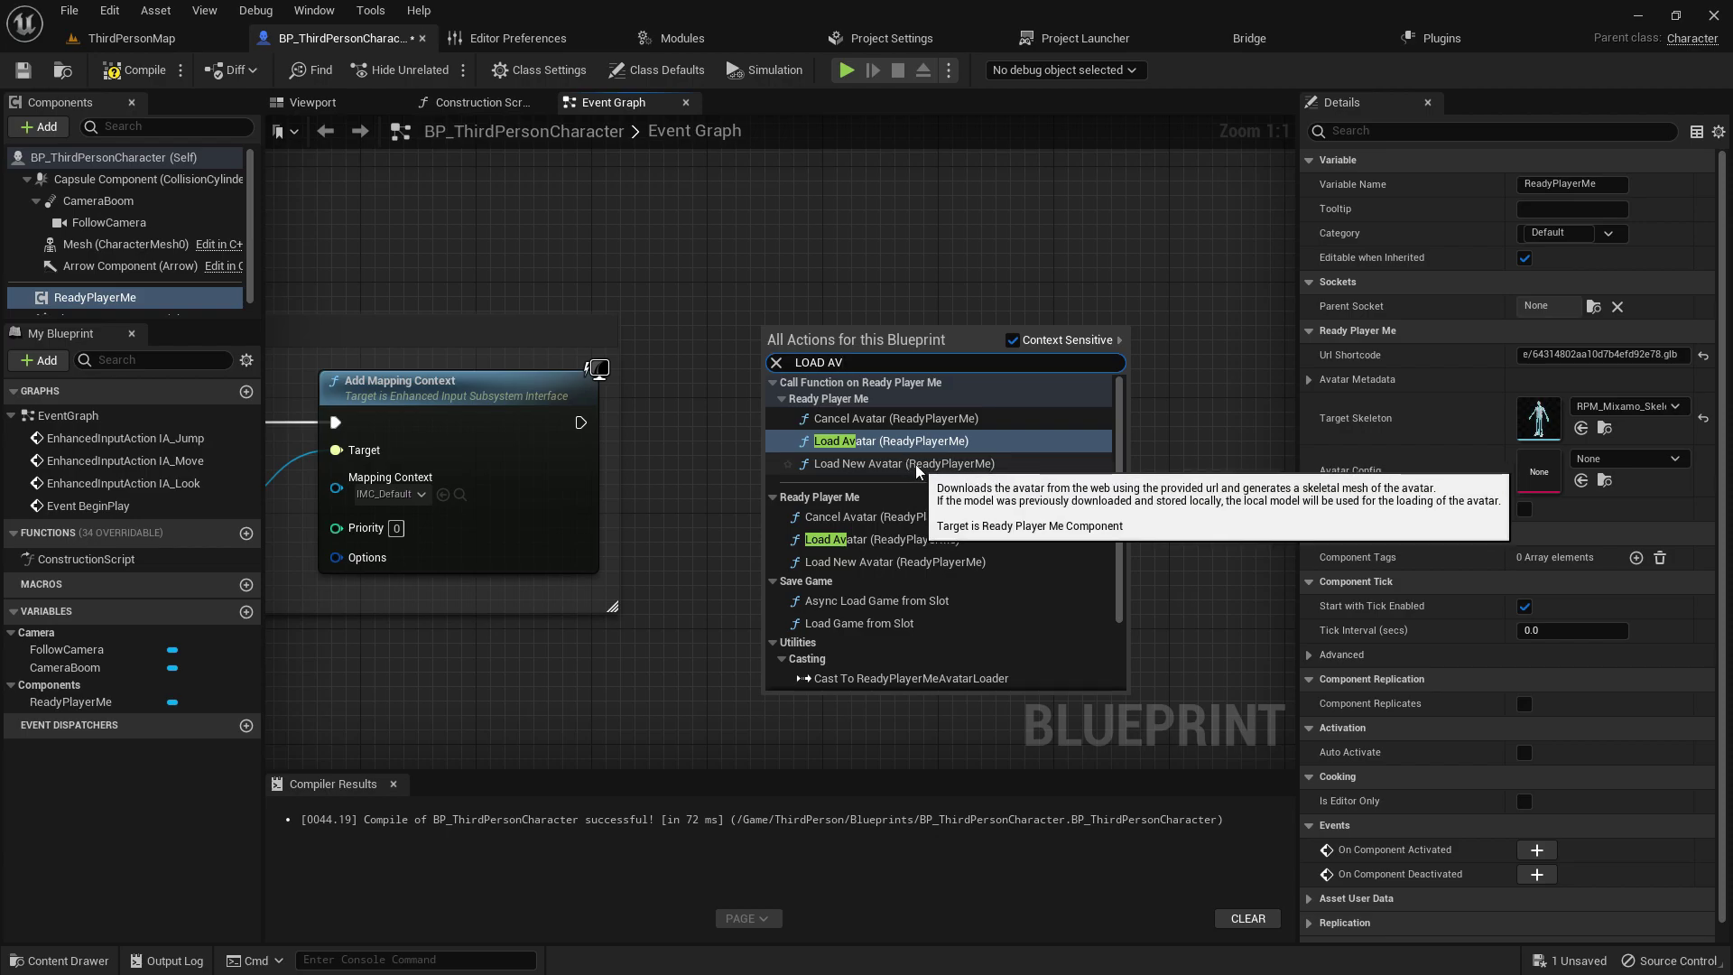
{"action": "left_click", "coordinate": [903, 440]}
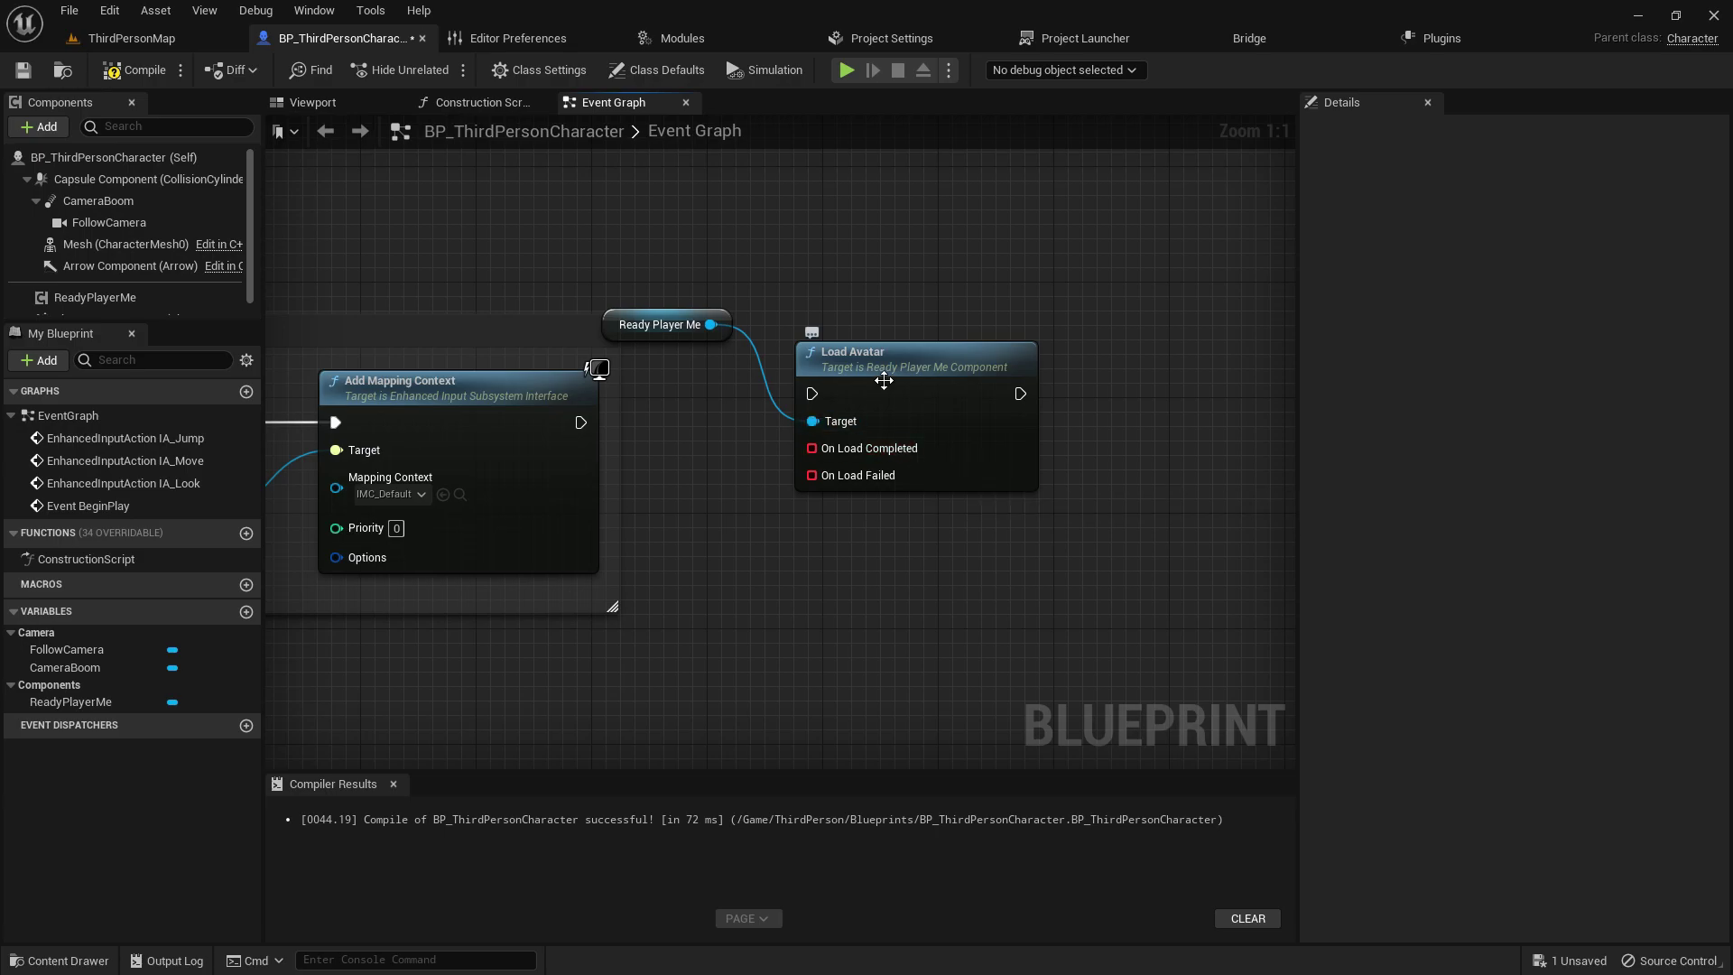
{"action": "left_click", "coordinate": [613, 327]}
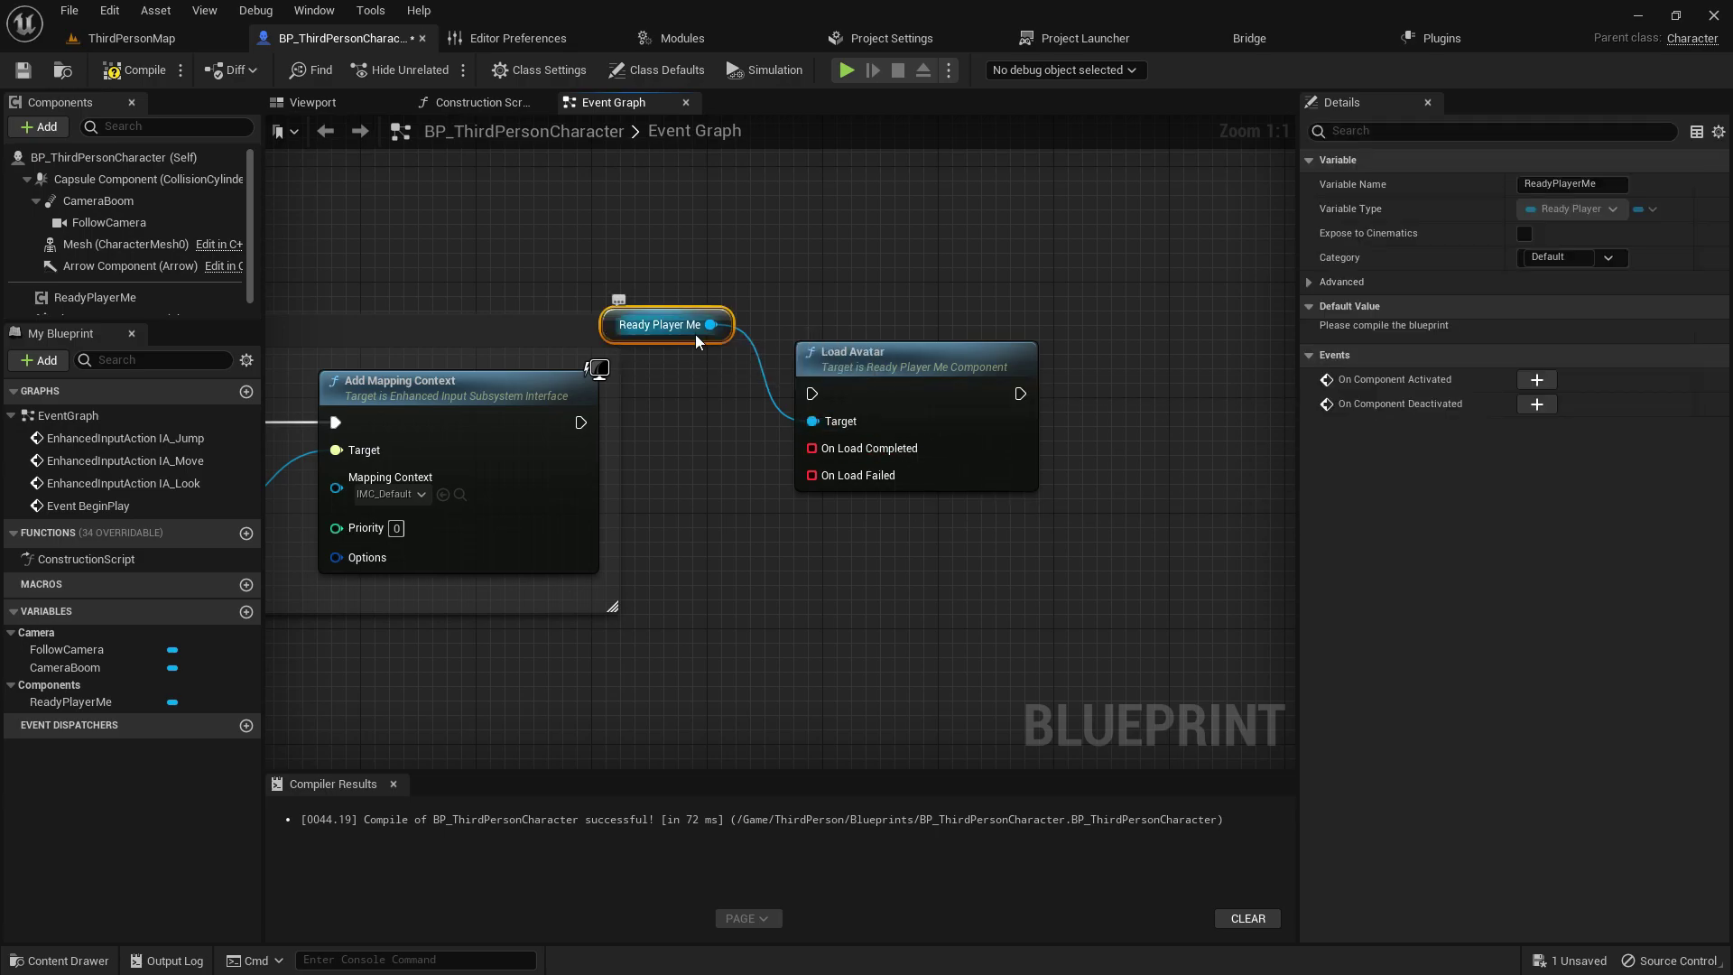
{"action": "scroll", "coordinate": [158, 262], "scroll_direction": "down", "scroll_amount": 1}
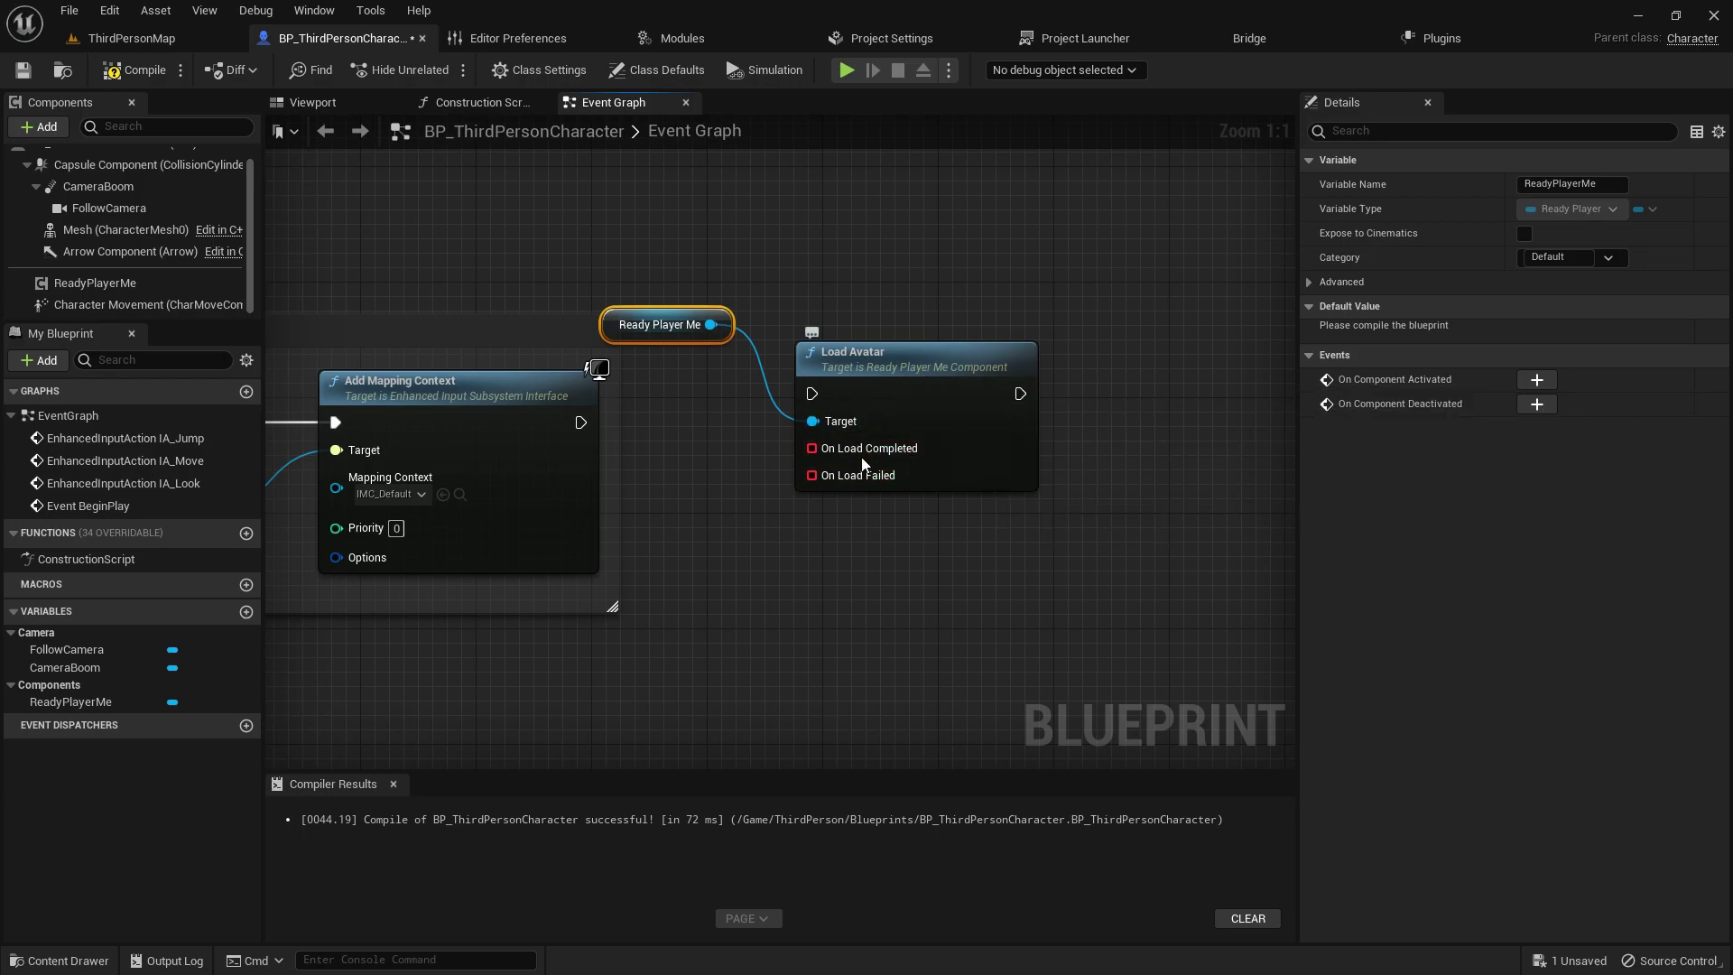
Step: Replace the Load Avatar node with a Load New Avatar node on the Ready Player Me reference, using the copied avatar link as Url
{"action": "left_click", "coordinate": [853, 353]}
{"action": "key", "text": "Delete"}
{"action": "left_click_drag", "start_coordinate": [711, 324], "coordinate": [772, 322]}
{"action": "type", "text": "NEW"}
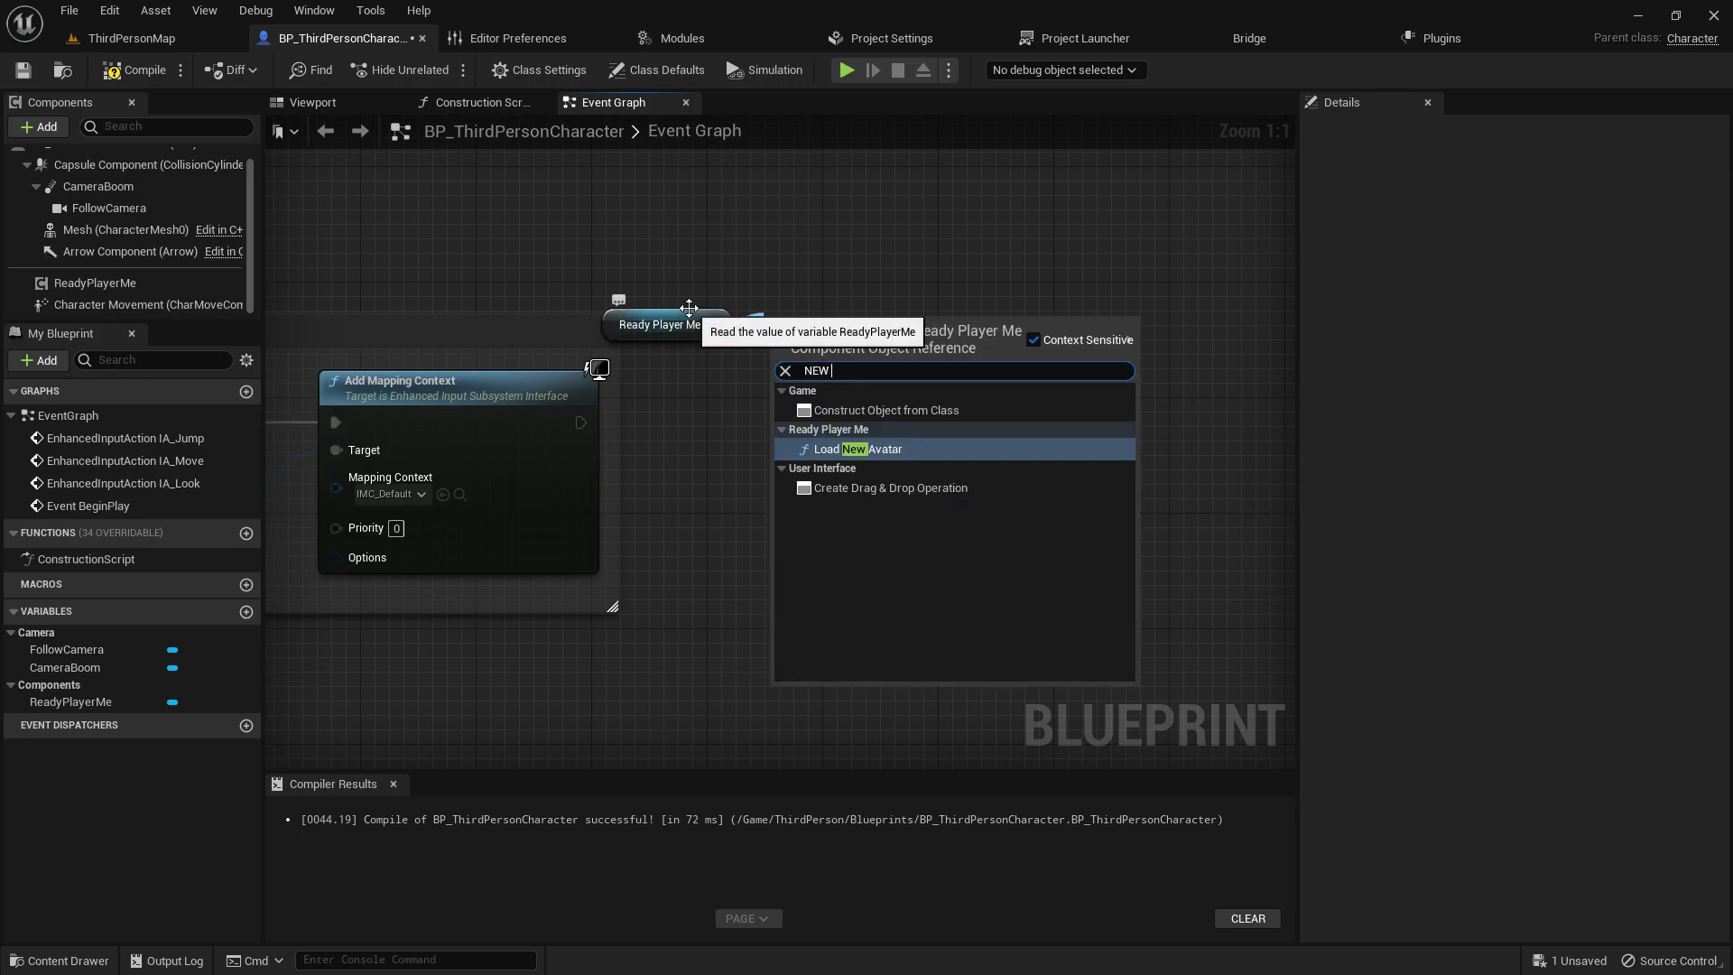
{"action": "left_click", "coordinate": [928, 447]}
{"action": "left_click", "coordinate": [824, 422]}
{"action": "key", "text": "ctrl+v"}
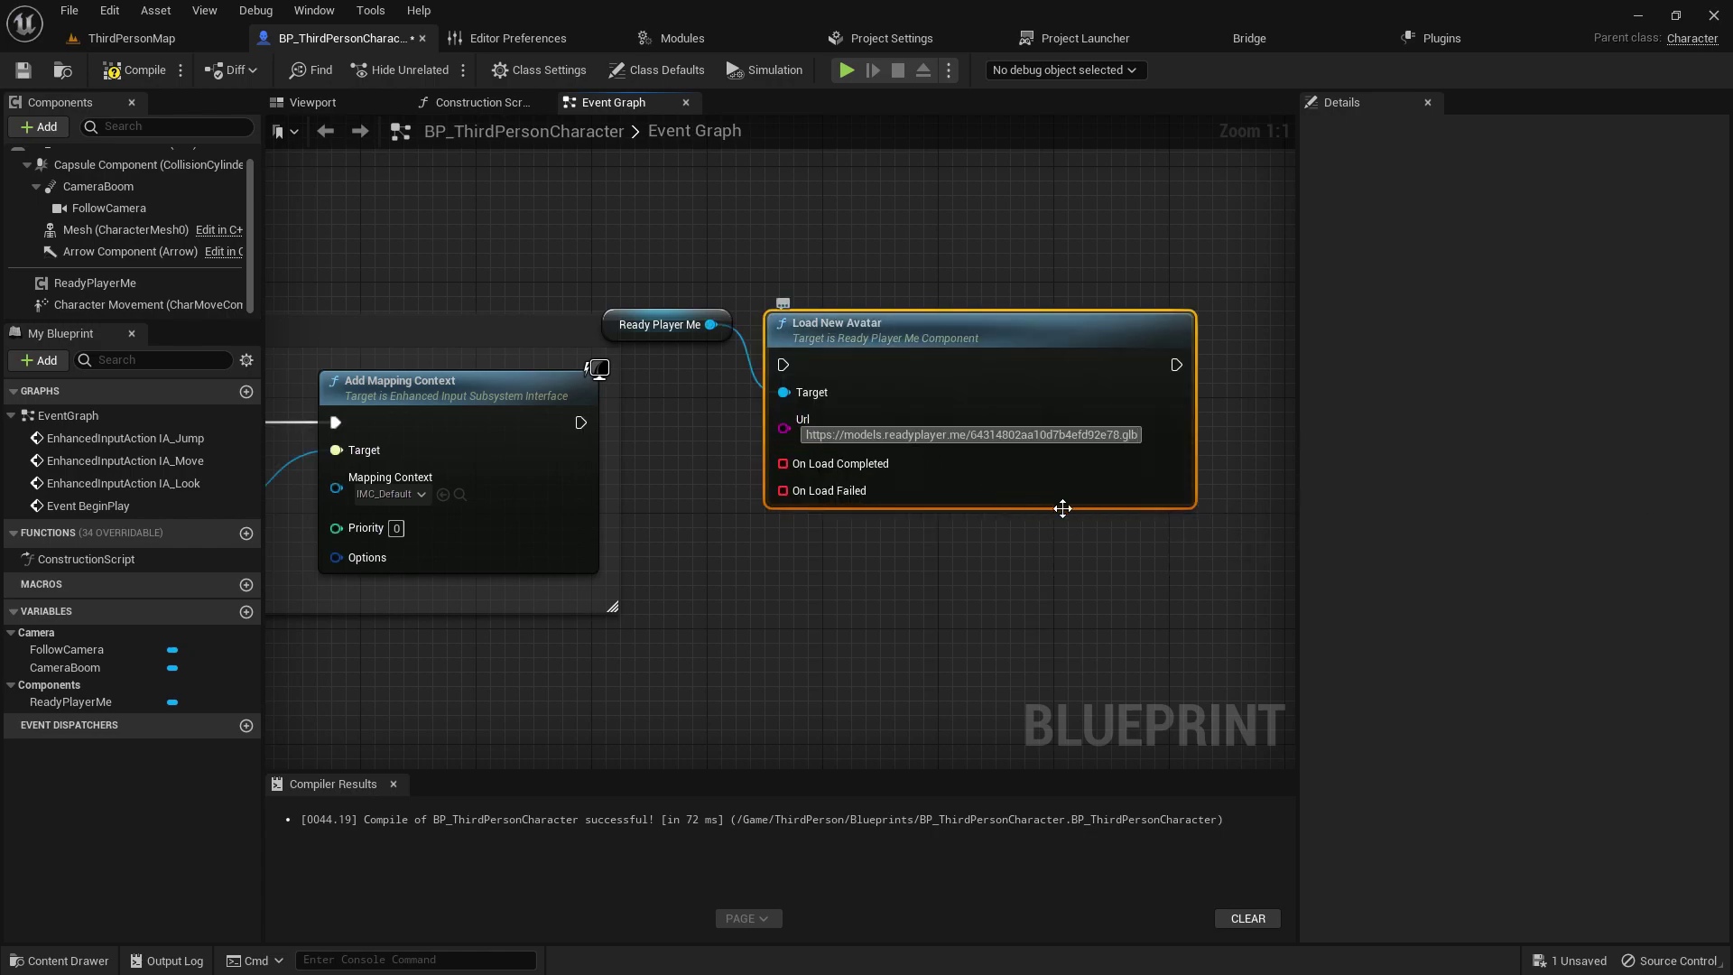
Step: Bind a new custom event to Load New Avatar's On Load Completed and place it below the Add Mapping Context node
{"action": "left_click_drag", "start_coordinate": [782, 464], "coordinate": [669, 706]}
{"action": "type", "text": "CUS"}
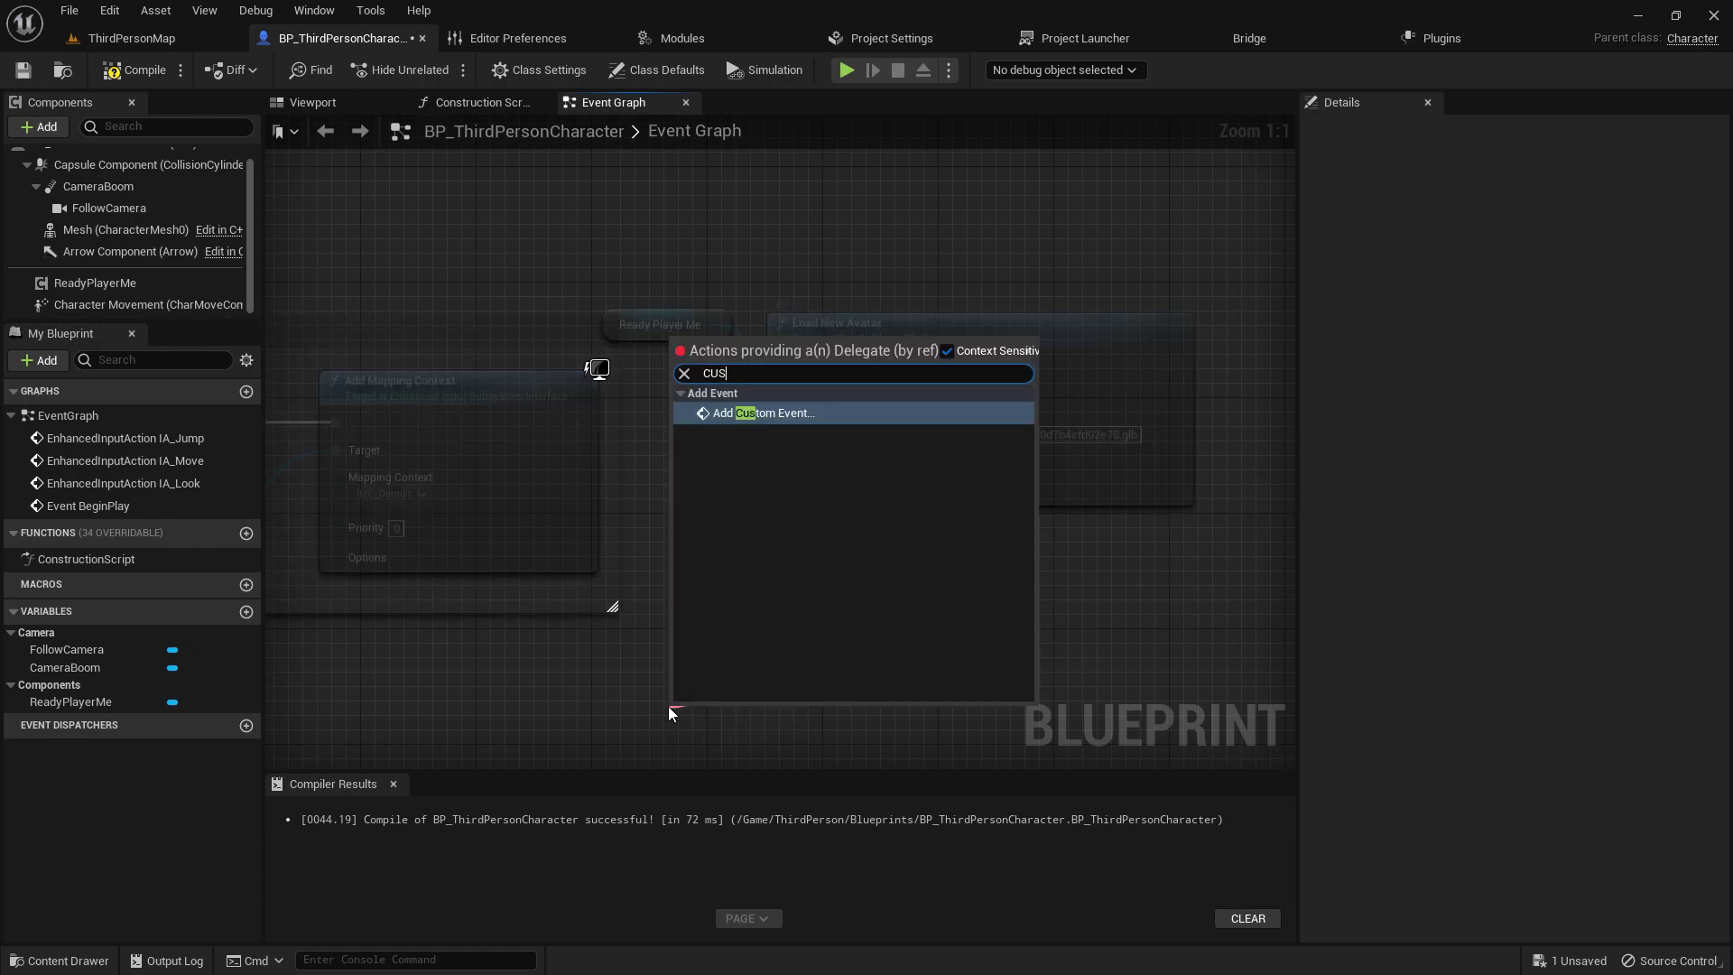
{"action": "key", "text": "Return"}
{"action": "left_click", "coordinate": [720, 644]}
{"action": "right_click_drag", "start_coordinate": [720, 644], "coordinate": [717, 550]}
{"action": "left_click_drag", "start_coordinate": [710, 622], "coordinate": [564, 547]}
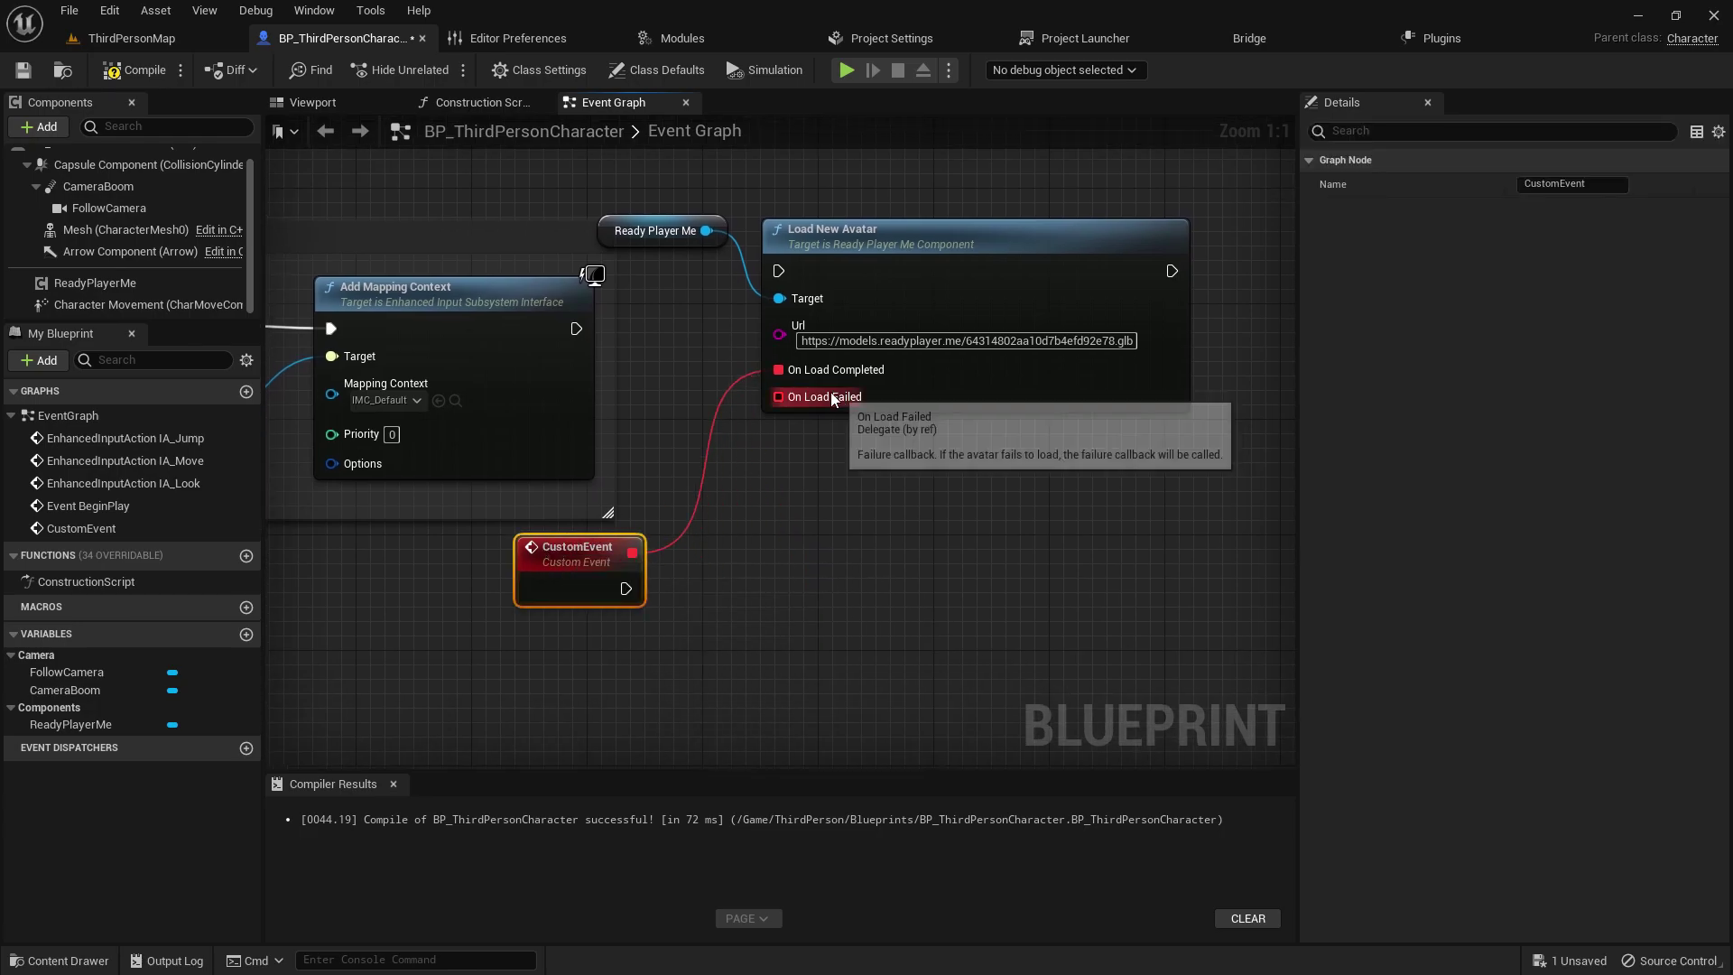
Step: Bind a second custom event to Load New Avatar's On Load Failed, placed below the first custom event
{"action": "left_click_drag", "start_coordinate": [817, 397], "coordinate": [533, 681]}
{"action": "type", "text": "CUS"}
{"action": "key", "text": "Return"}
{"action": "left_click", "coordinate": [724, 526]}
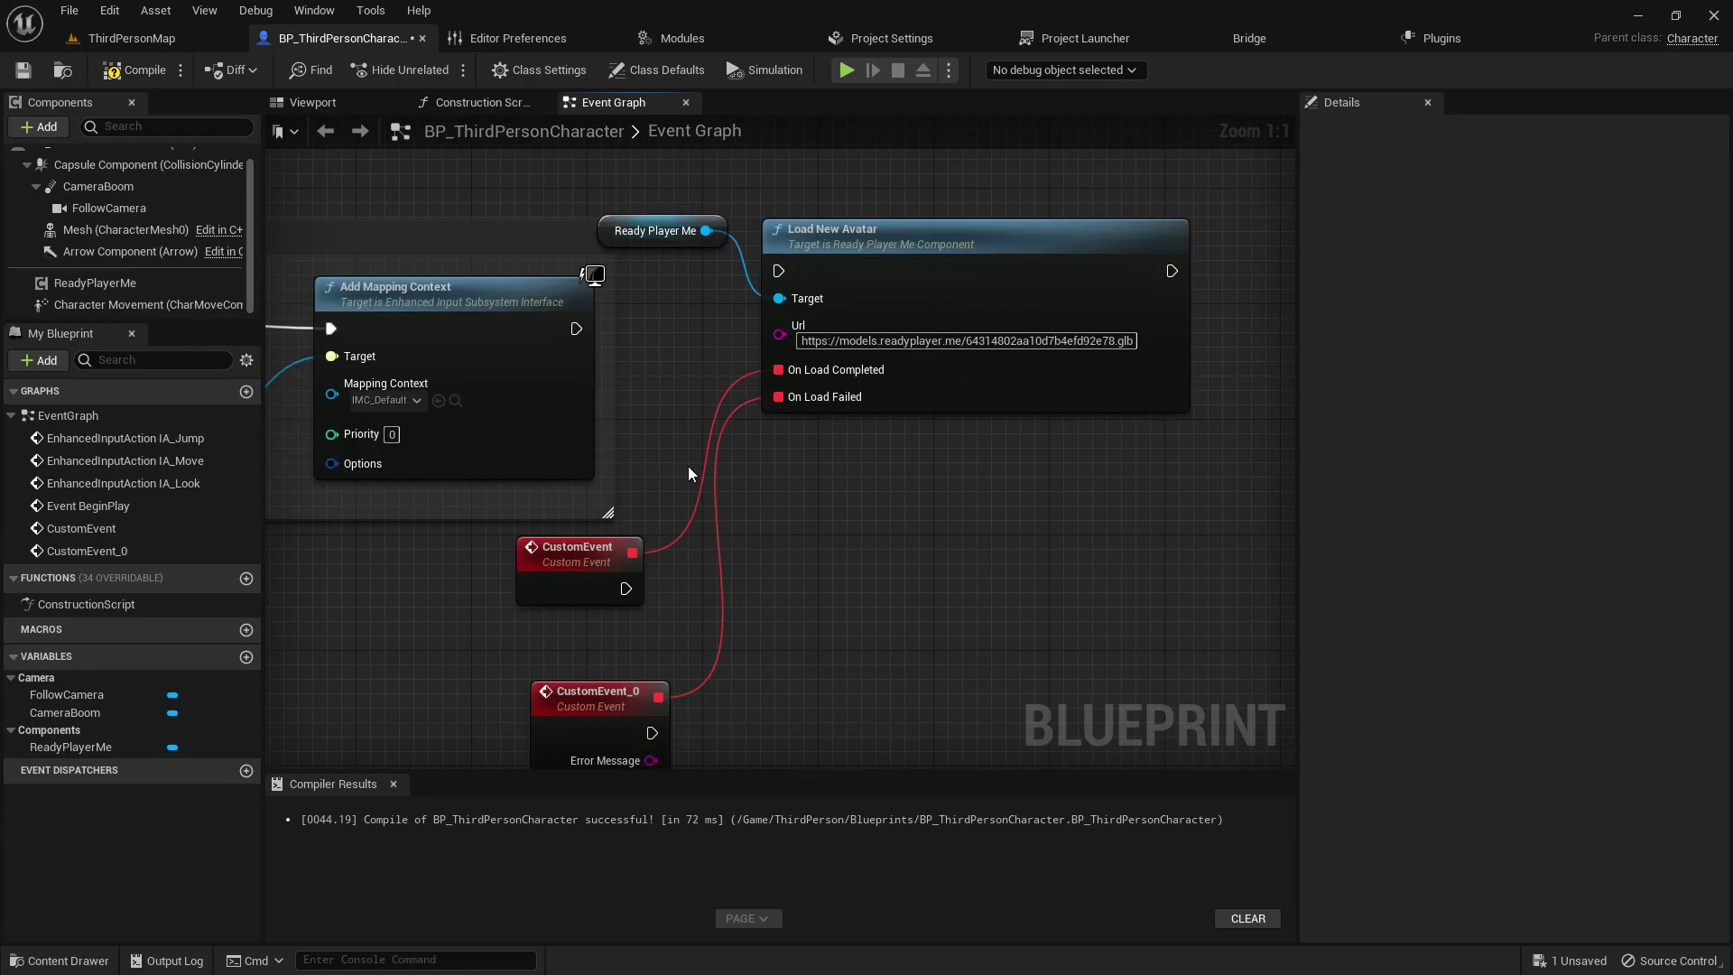
Step: Connect Add Mapping Context's execution output to Load New Avatar, and compile and save the blueprint
{"action": "left_click_drag", "start_coordinate": [569, 335], "coordinate": [778, 270]}
{"action": "left_click", "coordinate": [135, 70]}
{"action": "left_click", "coordinate": [24, 70]}
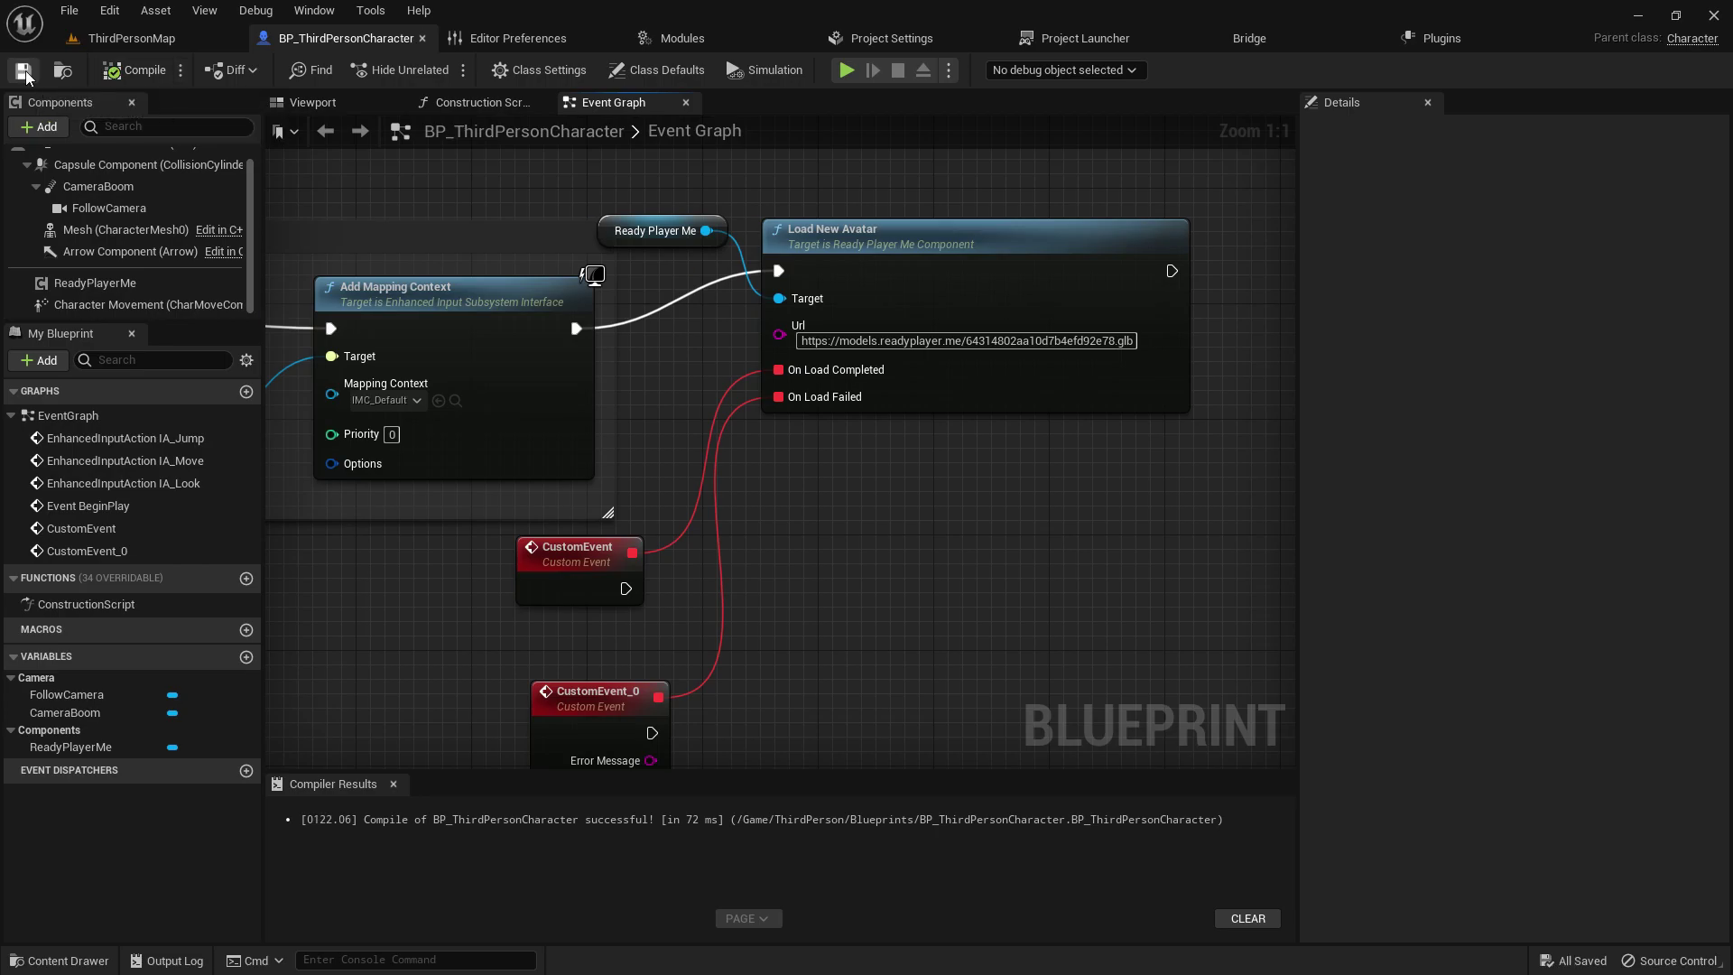
{"action": "left_click", "coordinate": [312, 102]}
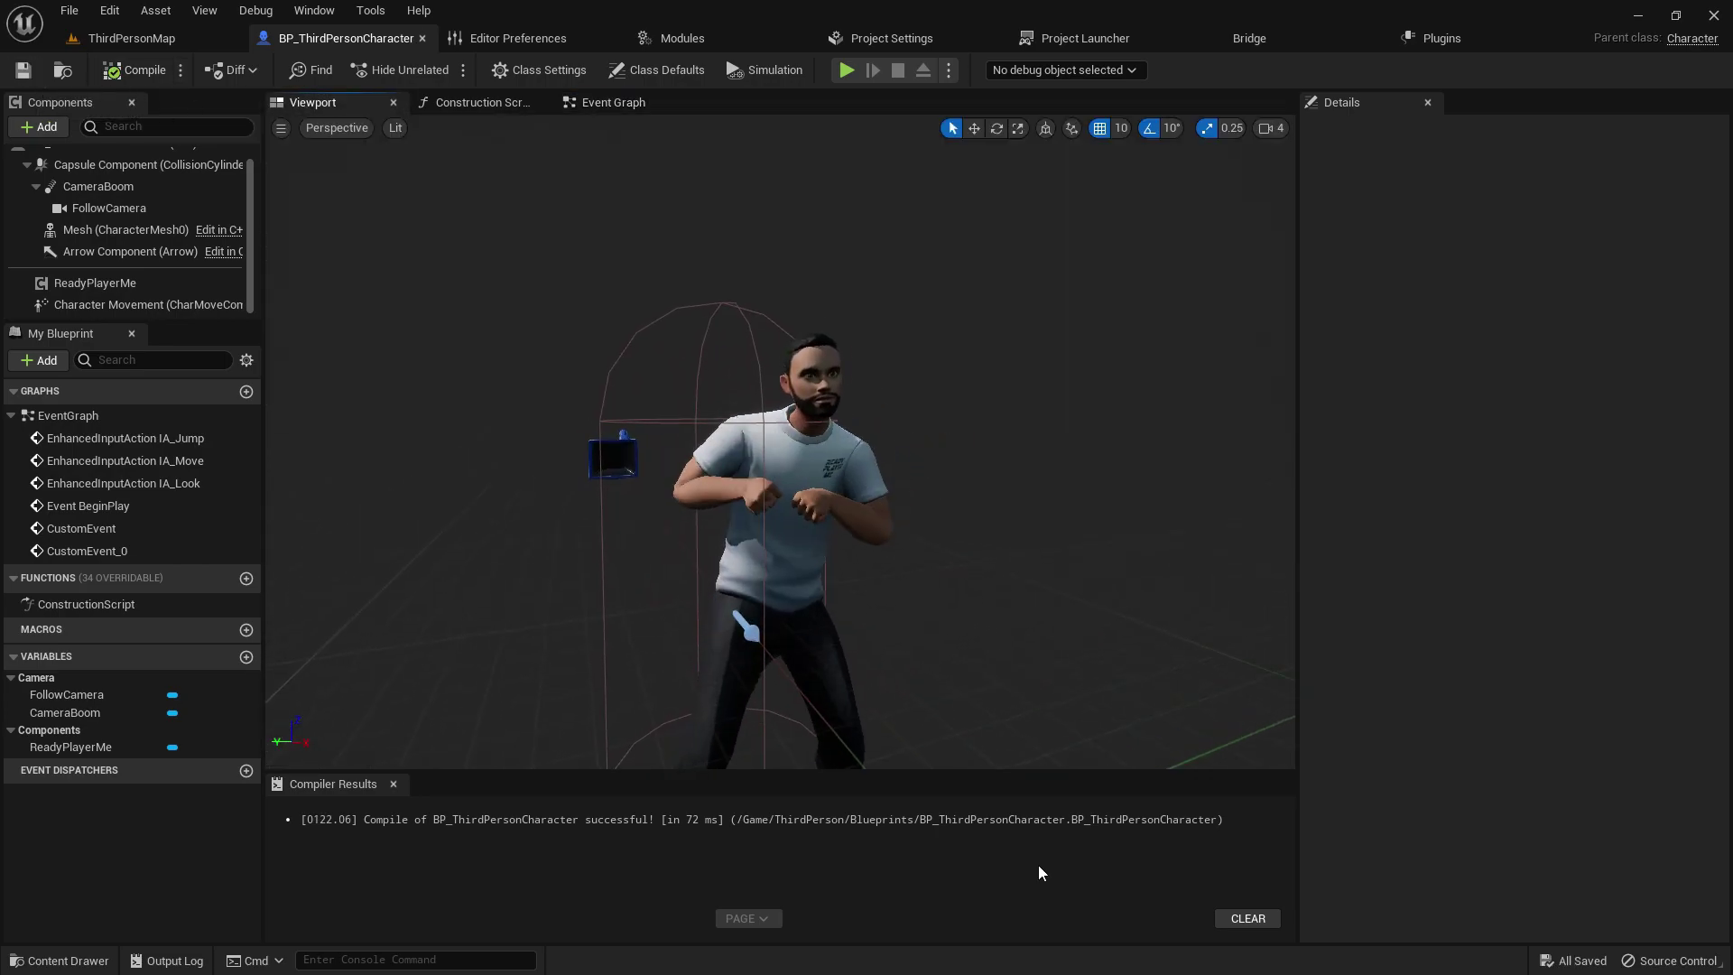
Step: Switch to the browser, examine the avatar on the Ready Player Me hub from the side and up close, and return to Unreal Editor
{"action": "key", "text": "super"}
{"action": "left_click", "coordinate": [1060, 959]}
{"action": "left_click_drag", "start_coordinate": [455, 556], "coordinate": [539, 635]}
{"action": "scroll", "coordinate": [539, 635], "scroll_direction": "down", "scroll_amount": 5}
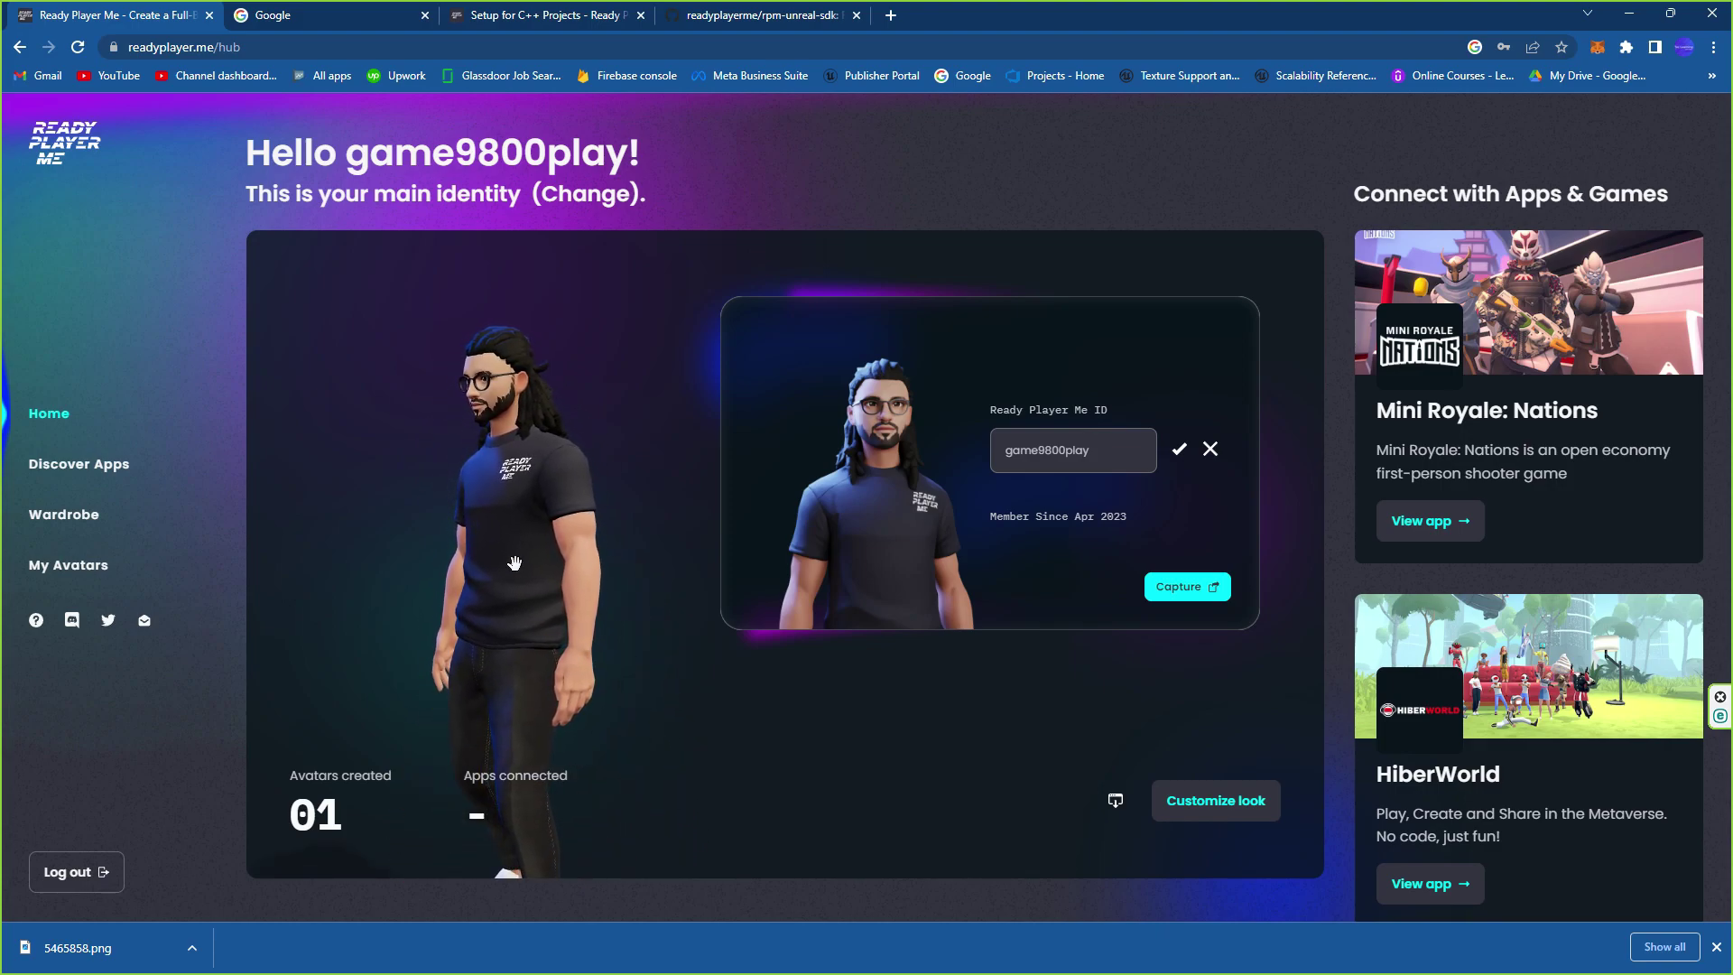
{"action": "scroll", "coordinate": [525, 582], "scroll_direction": "up", "scroll_amount": 5}
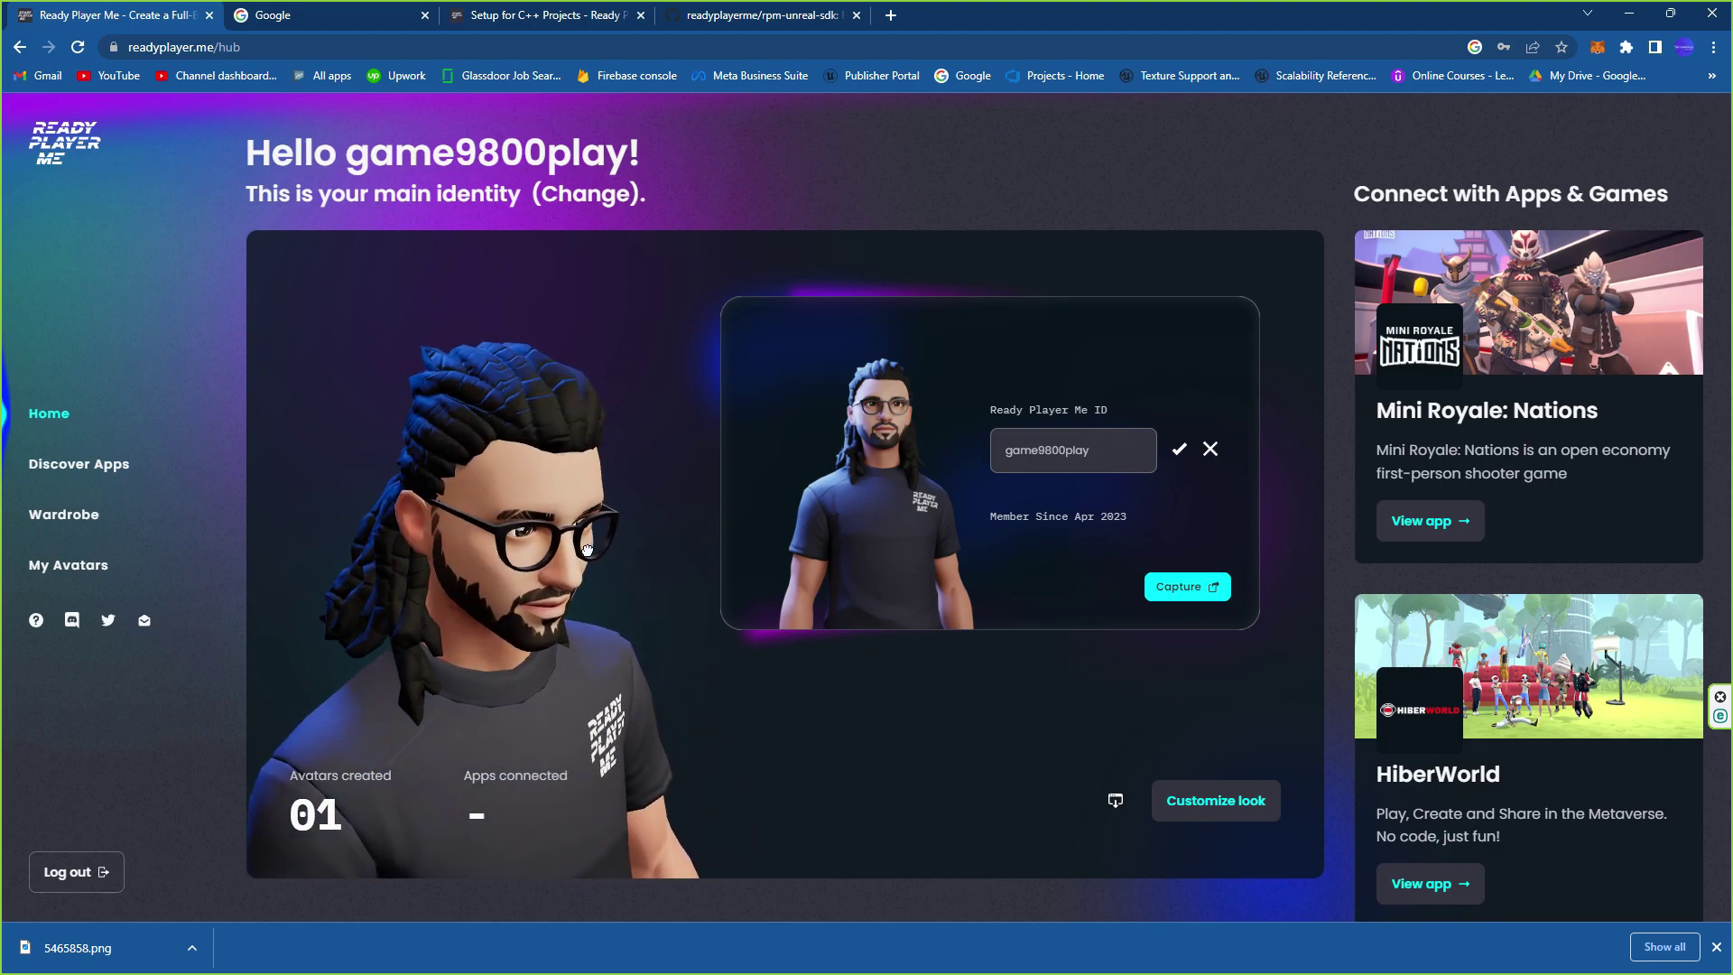
{"action": "left_click", "coordinate": [1629, 12]}
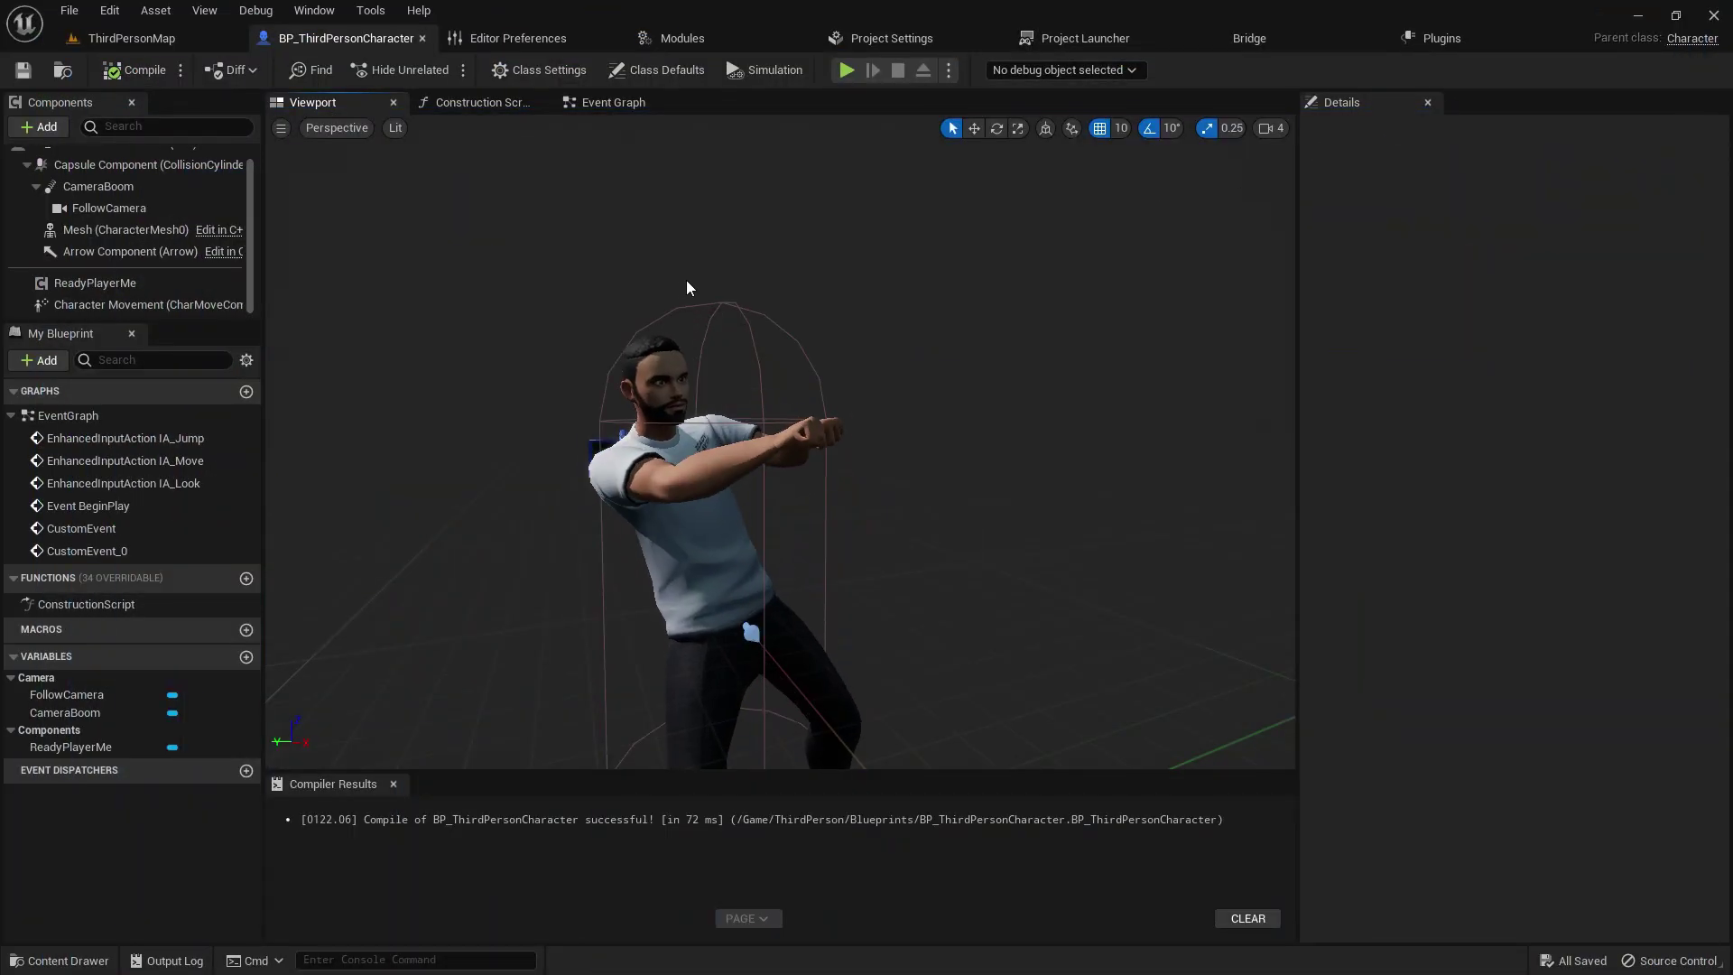
Step: Play-test ThirdPersonMap, running and jumping with the loaded avatar, and stop the session
{"action": "left_click", "coordinate": [131, 38]}
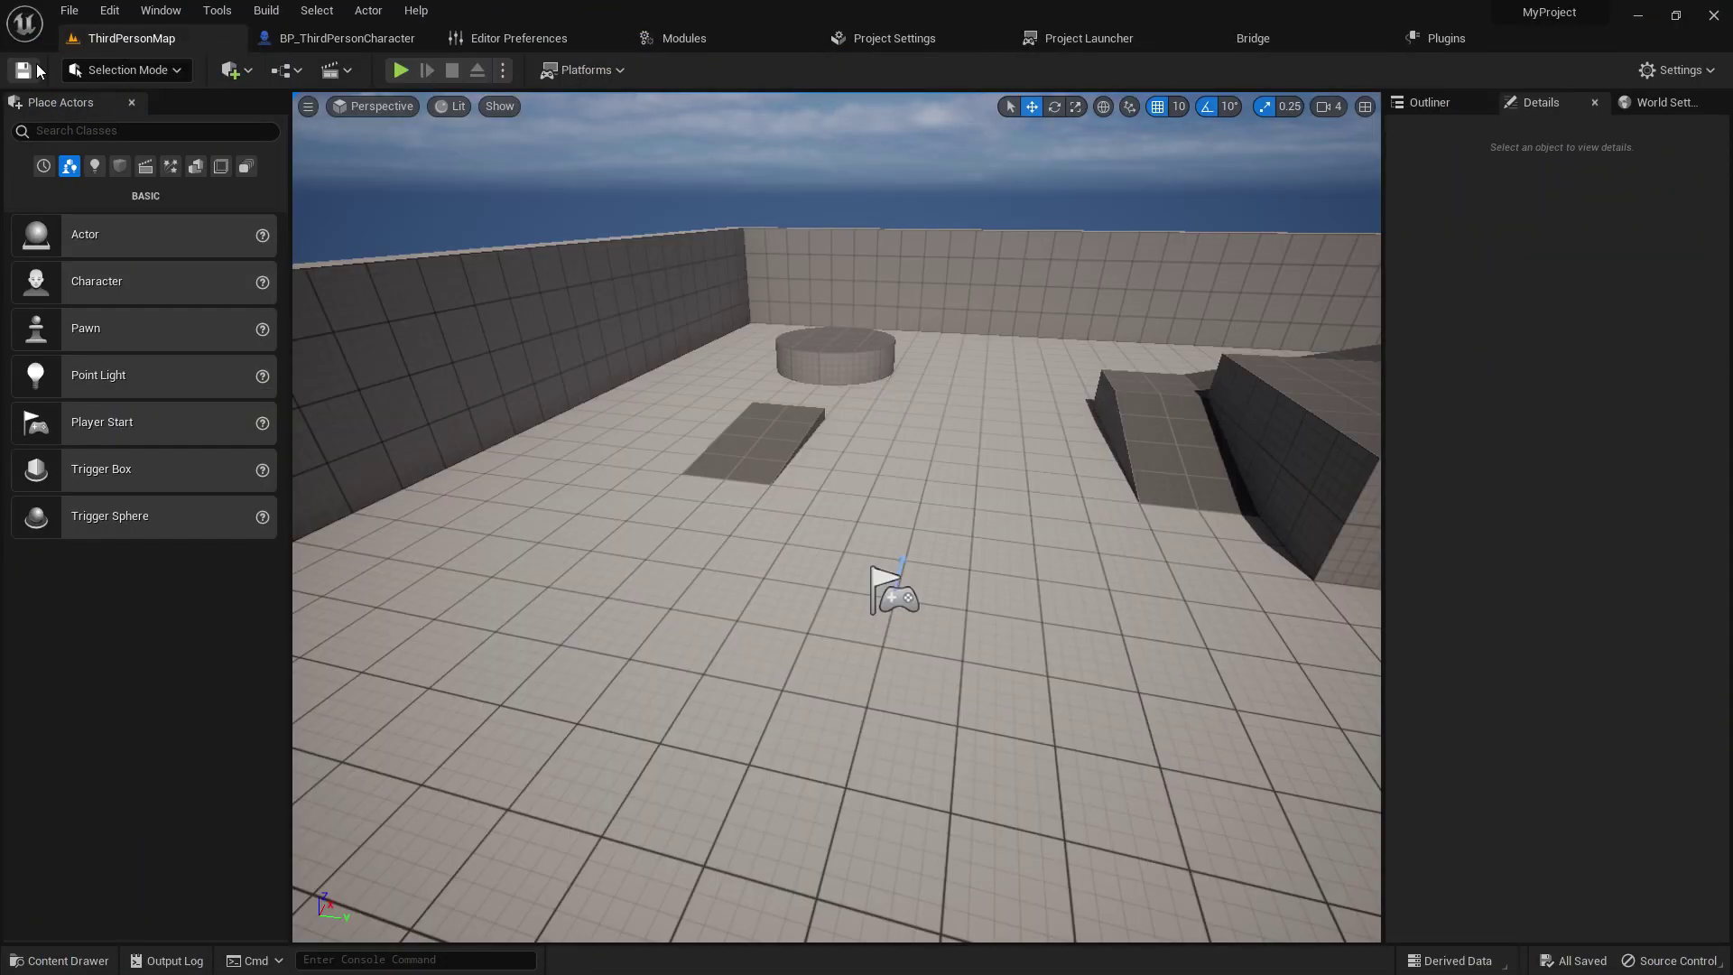
{"action": "left_click", "coordinate": [398, 70]}
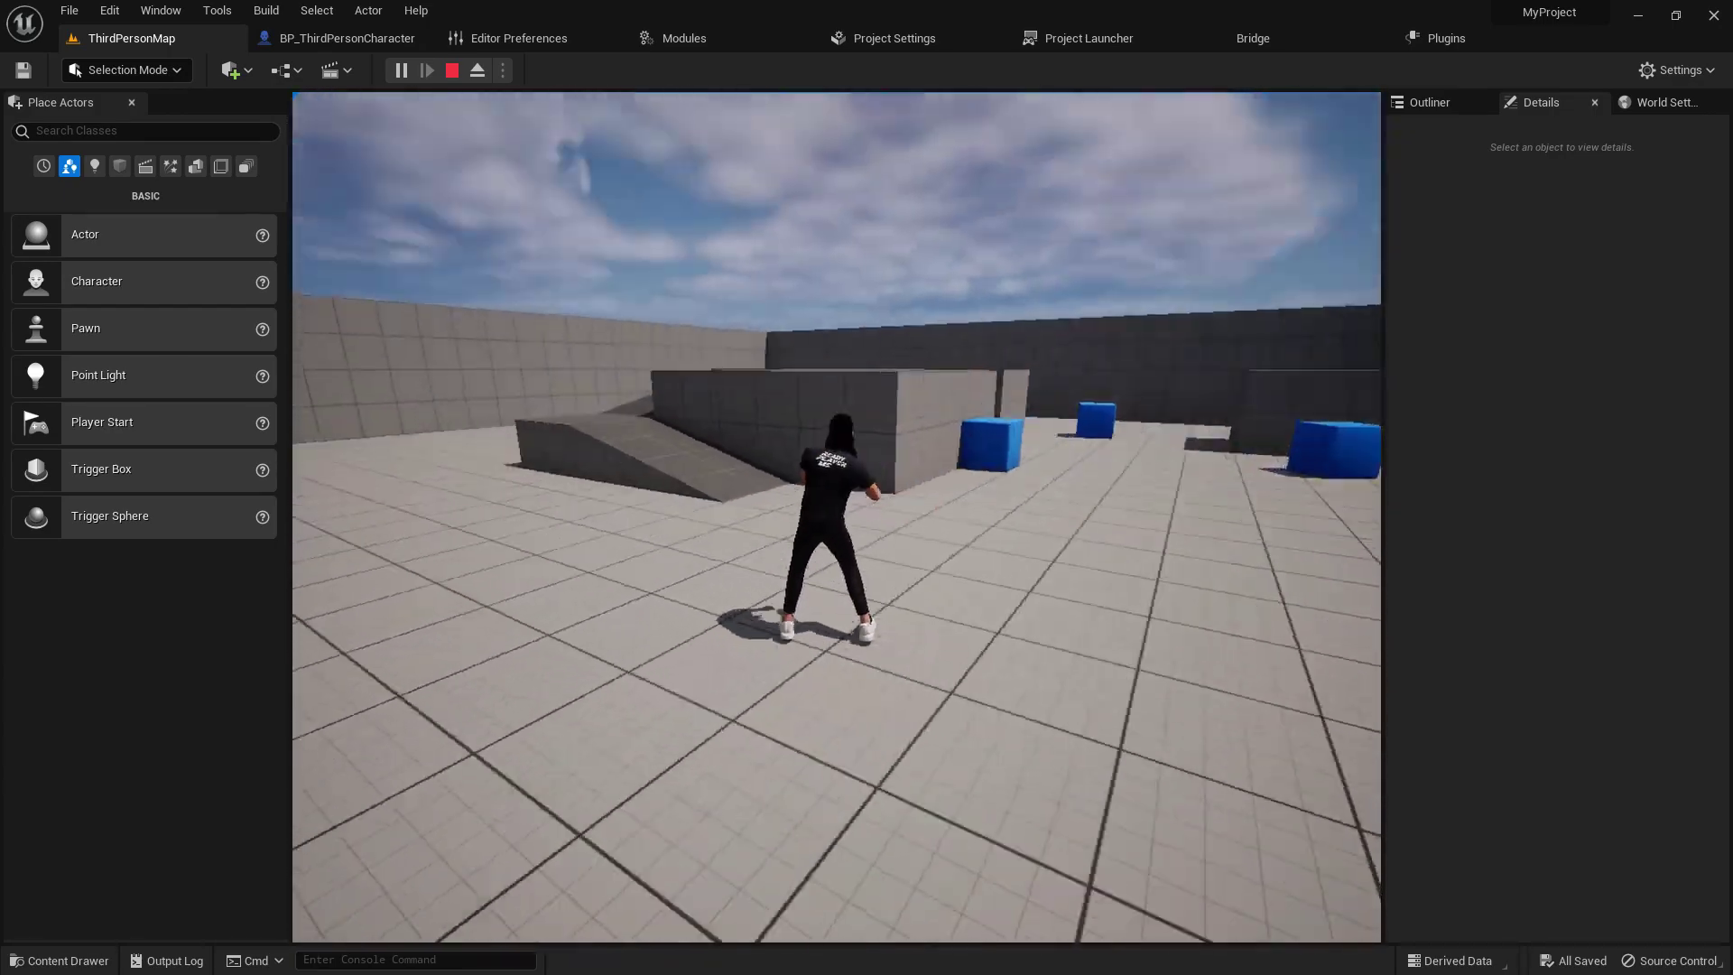
{"action": "key", "text": "w"}
{"action": "key", "text": "space"}
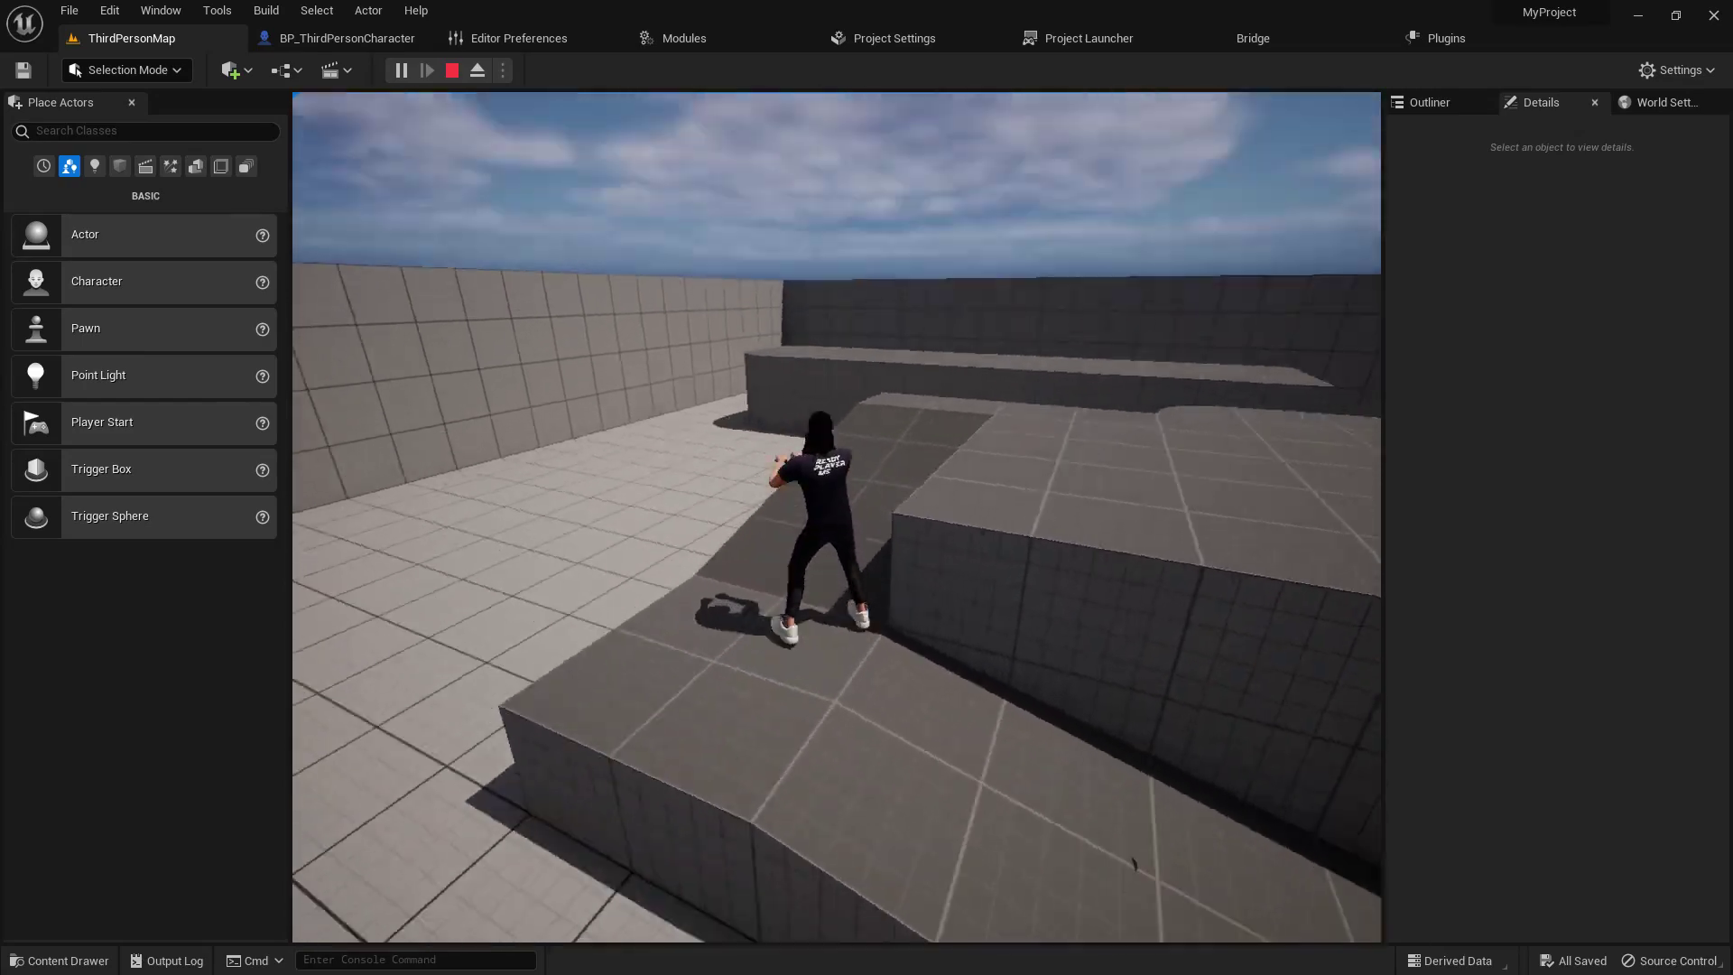
{"action": "key", "text": "space"}
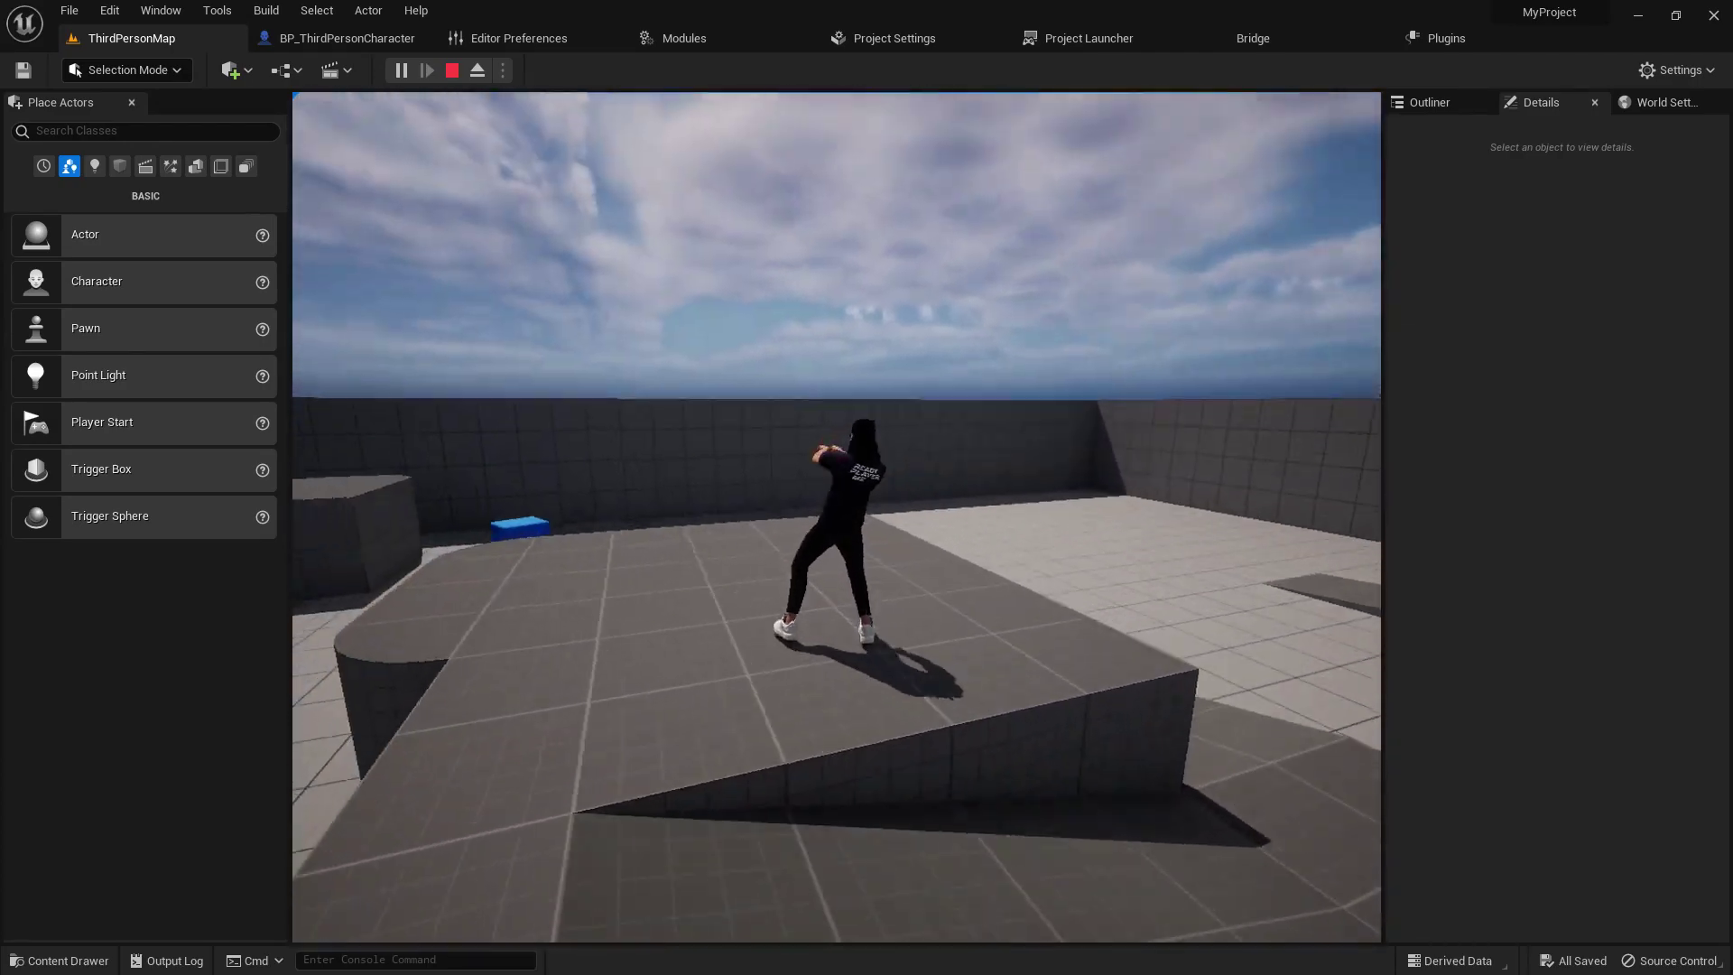
{"action": "key", "text": "Escape"}
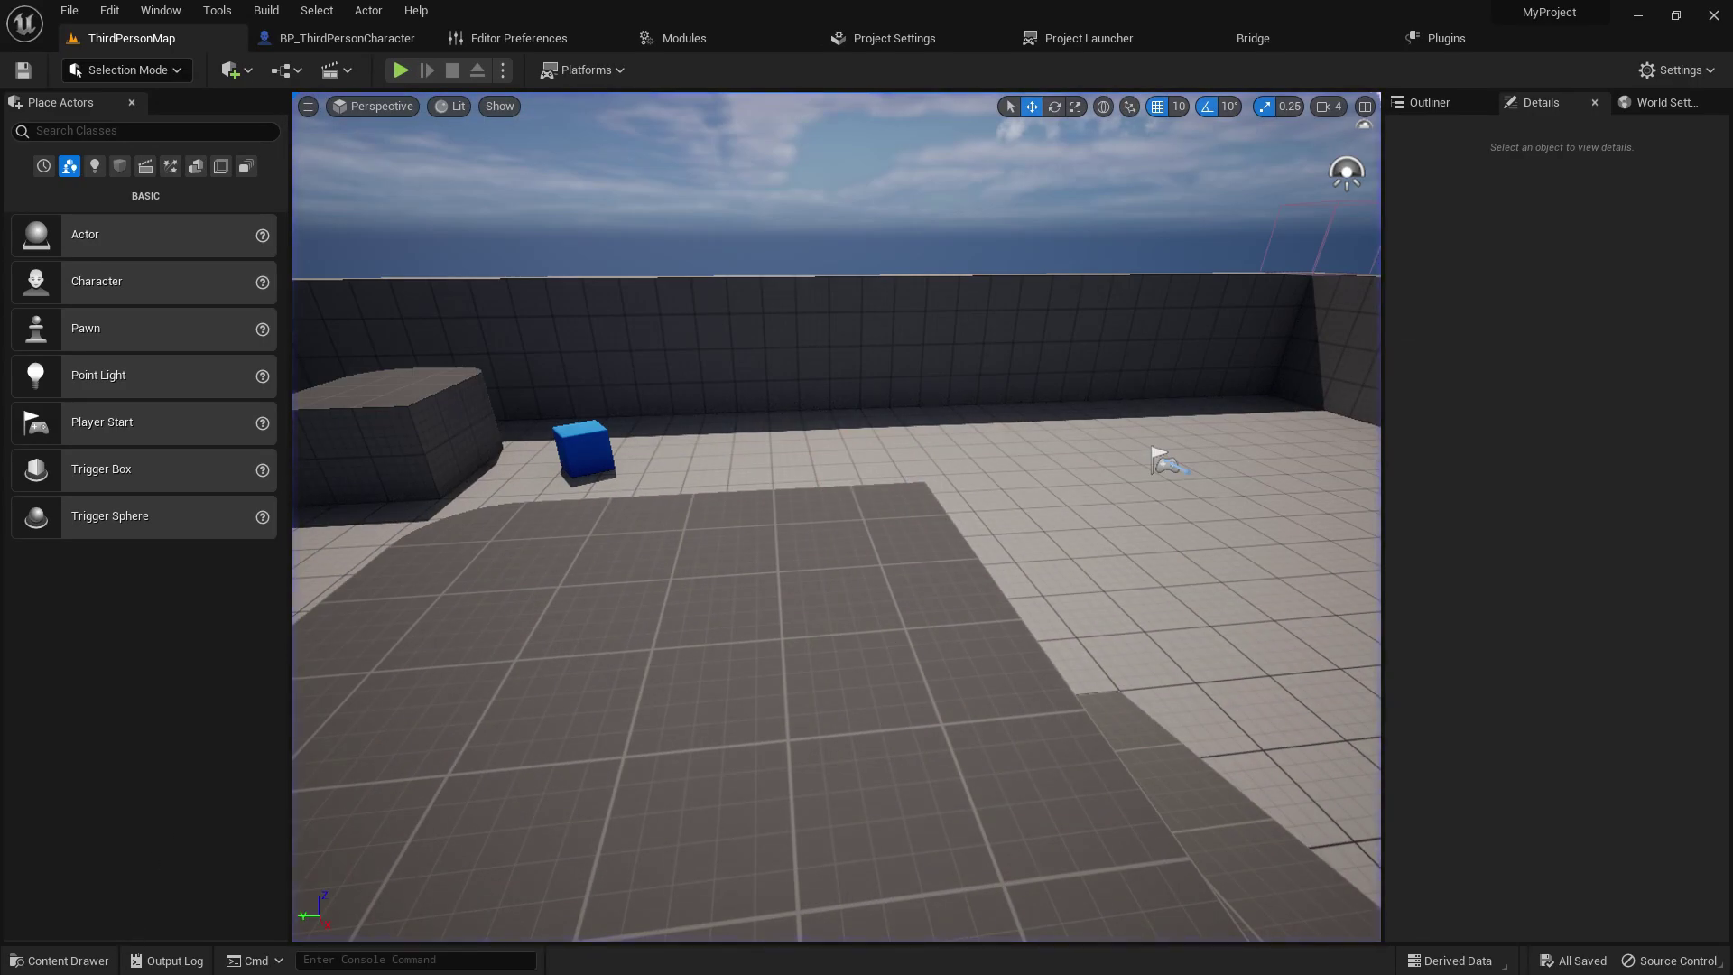
Step: Reopen BP_ThirdPersonCharacter, select the character mesh, and locate its Anim Class asset in the content browser
{"action": "left_click", "coordinate": [63, 961]}
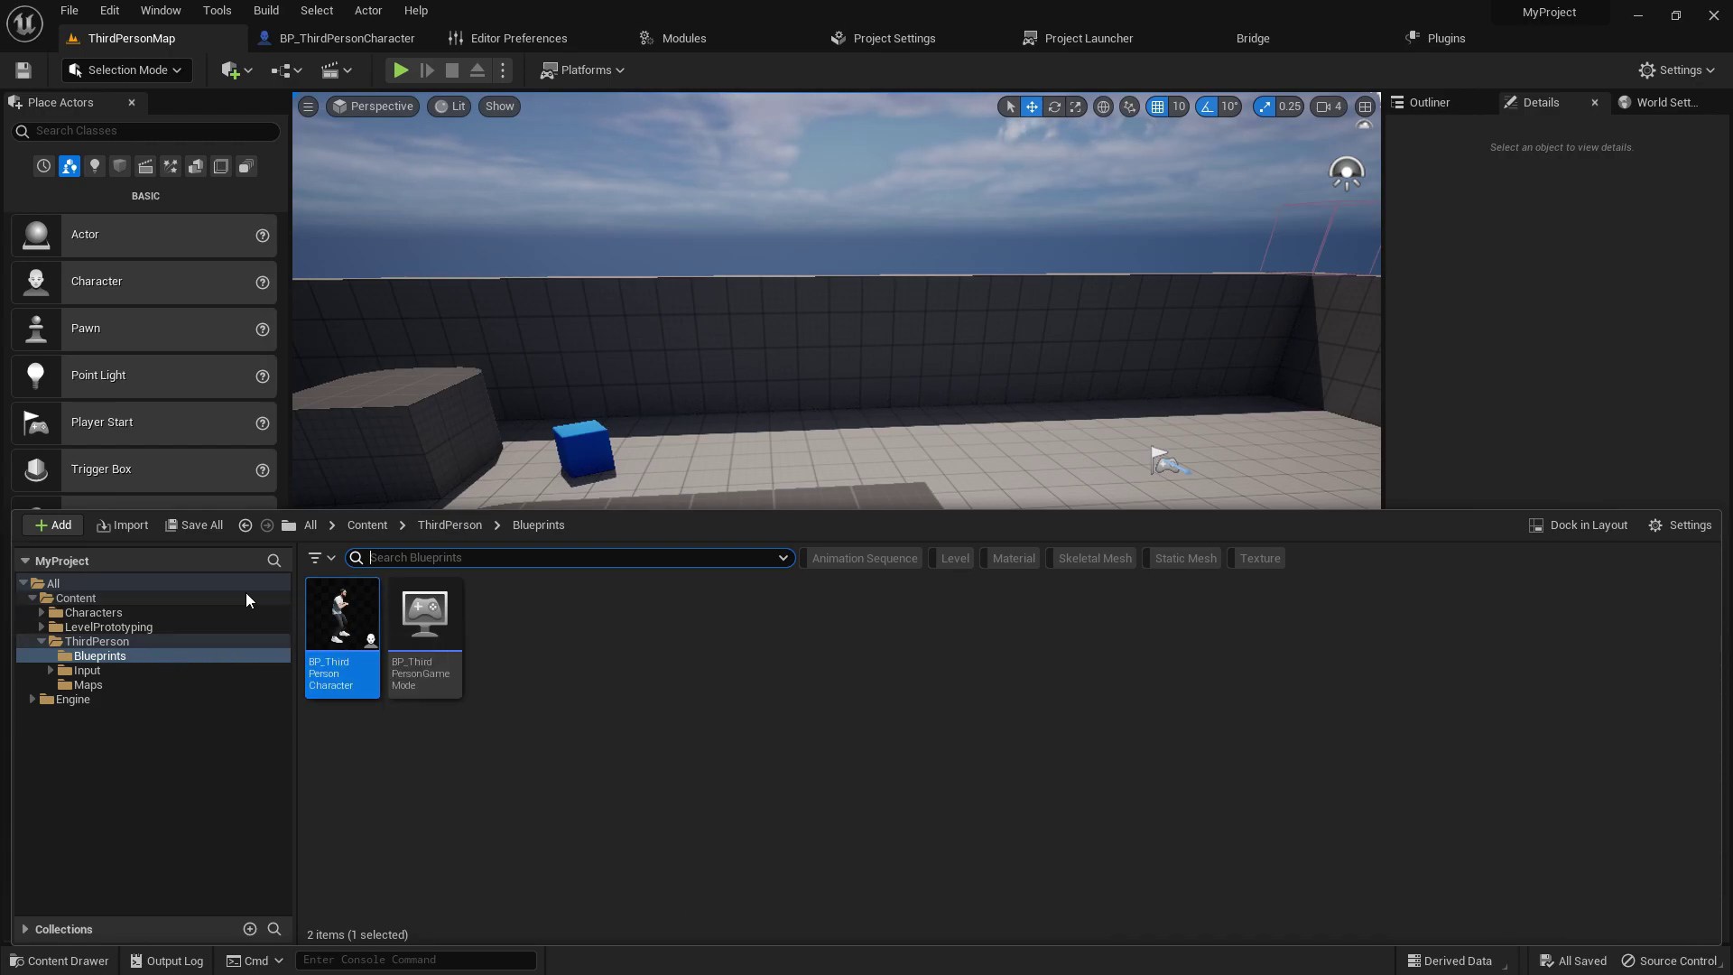
{"action": "double_click", "coordinate": [342, 618]}
{"action": "left_click", "coordinate": [790, 465]}
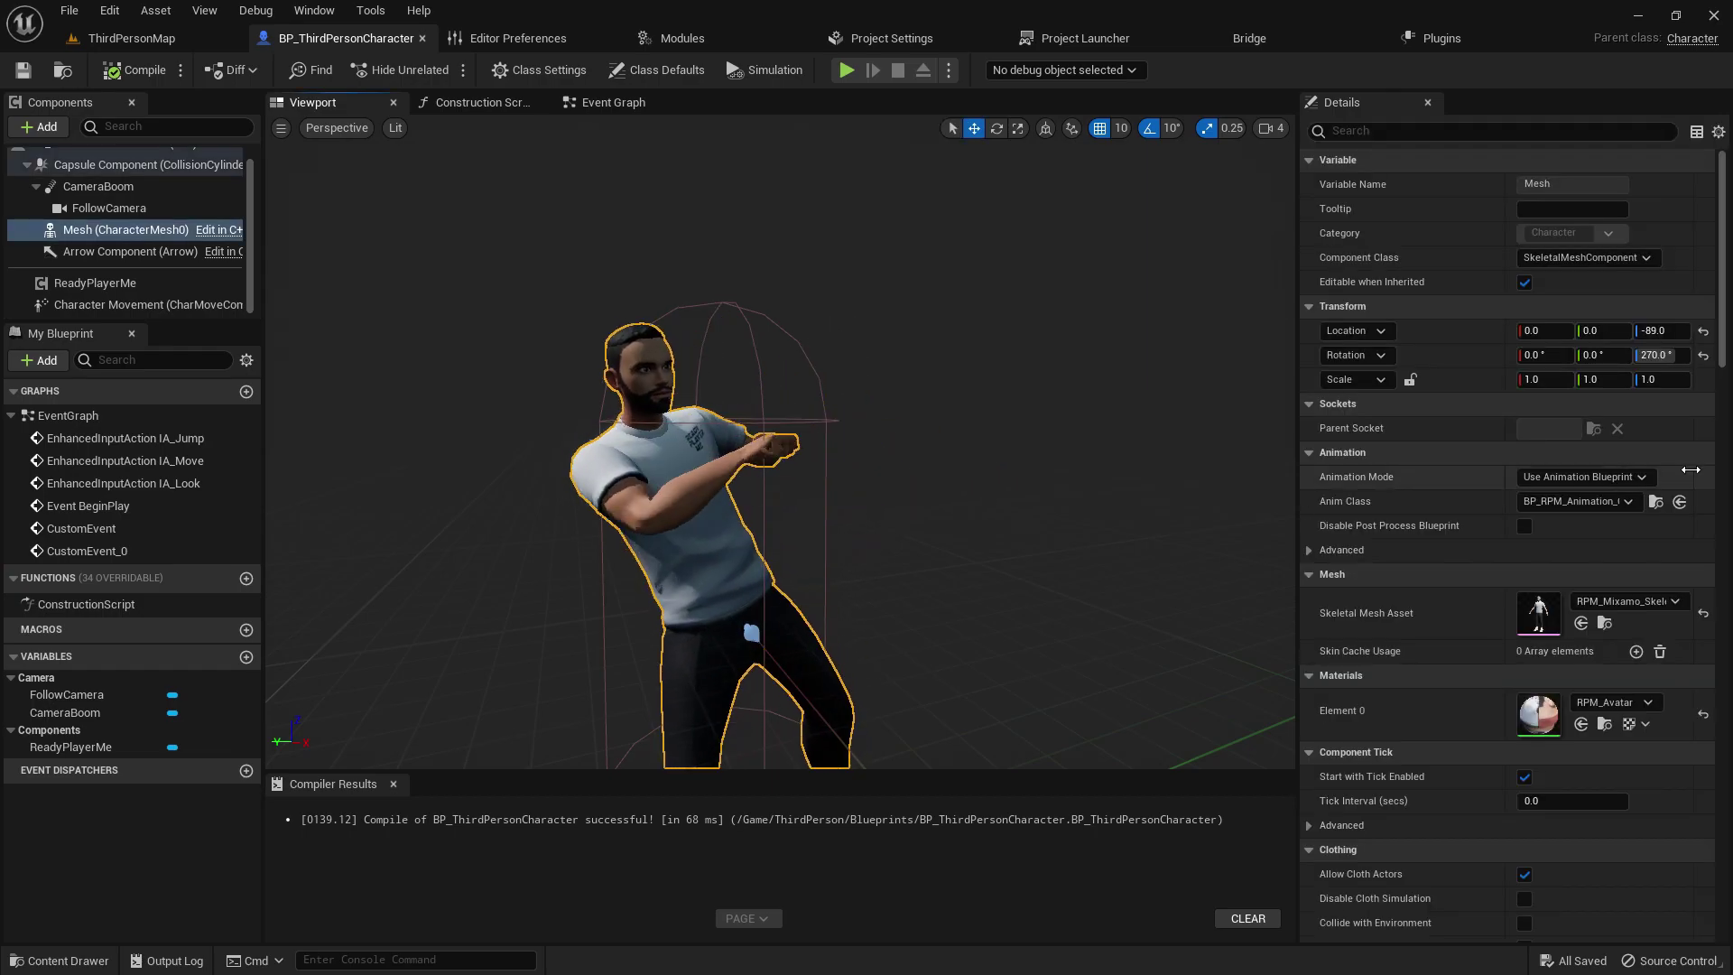
{"action": "left_click", "coordinate": [1656, 502]}
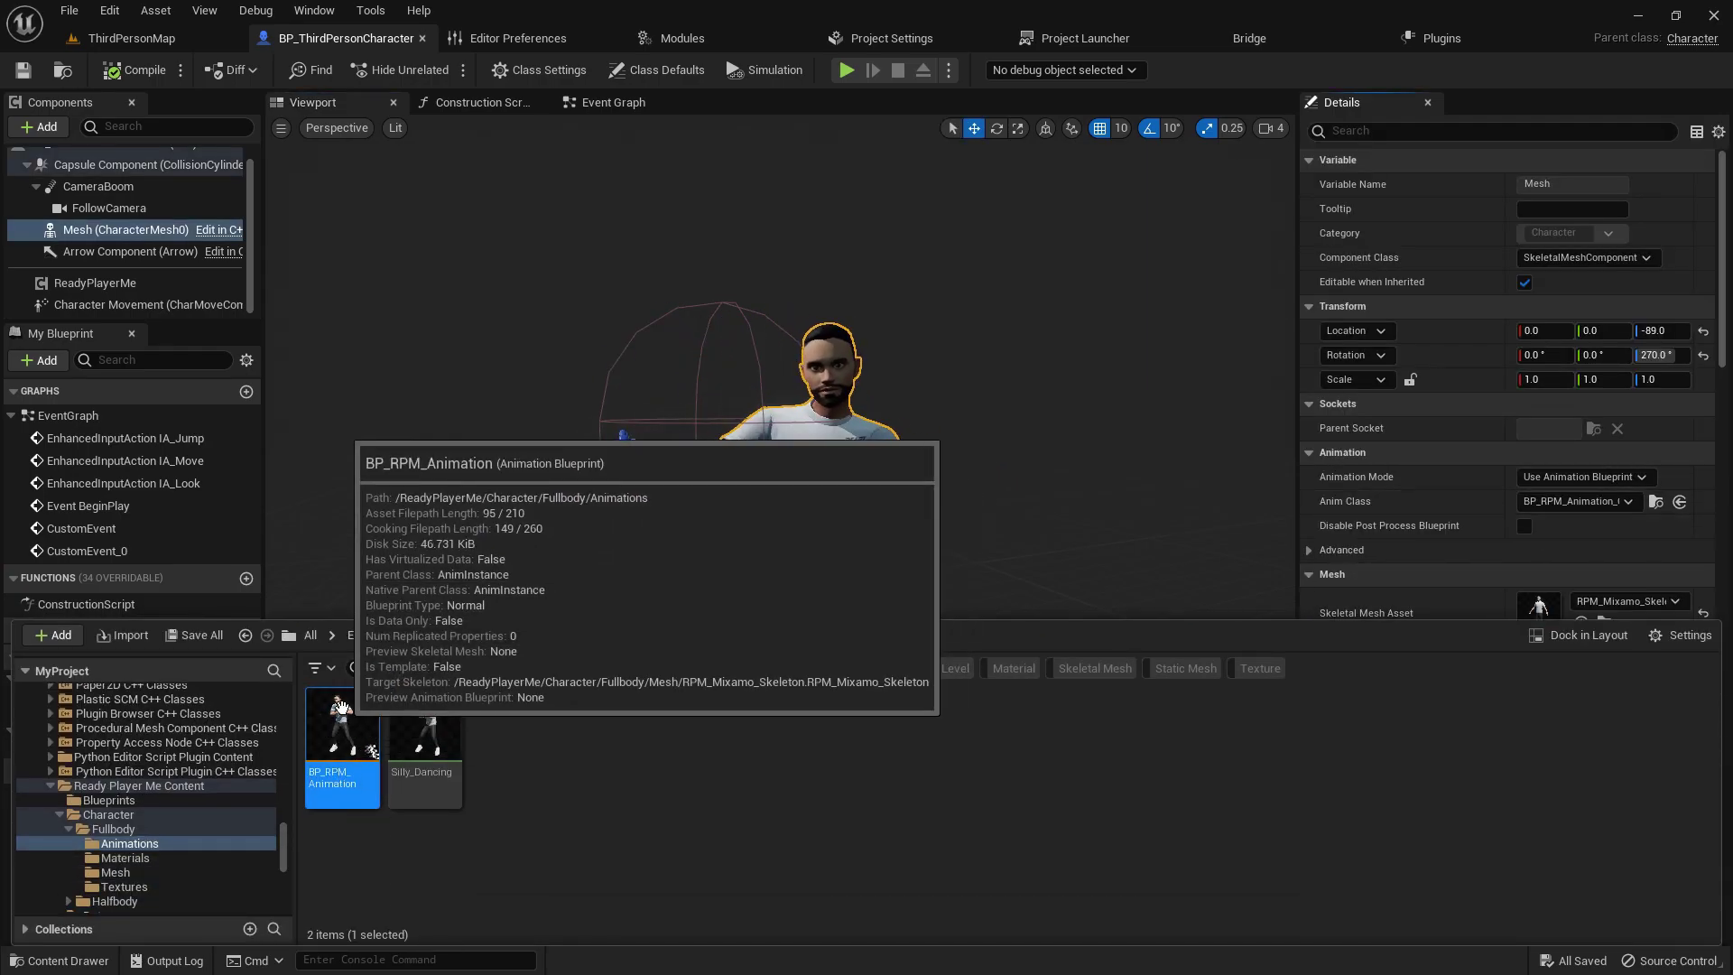
Step: Compare the contents of Ready Player Me's Fullbody Mesh and Animations folders, ending in the Mesh folder
{"action": "left_click", "coordinate": [115, 872]}
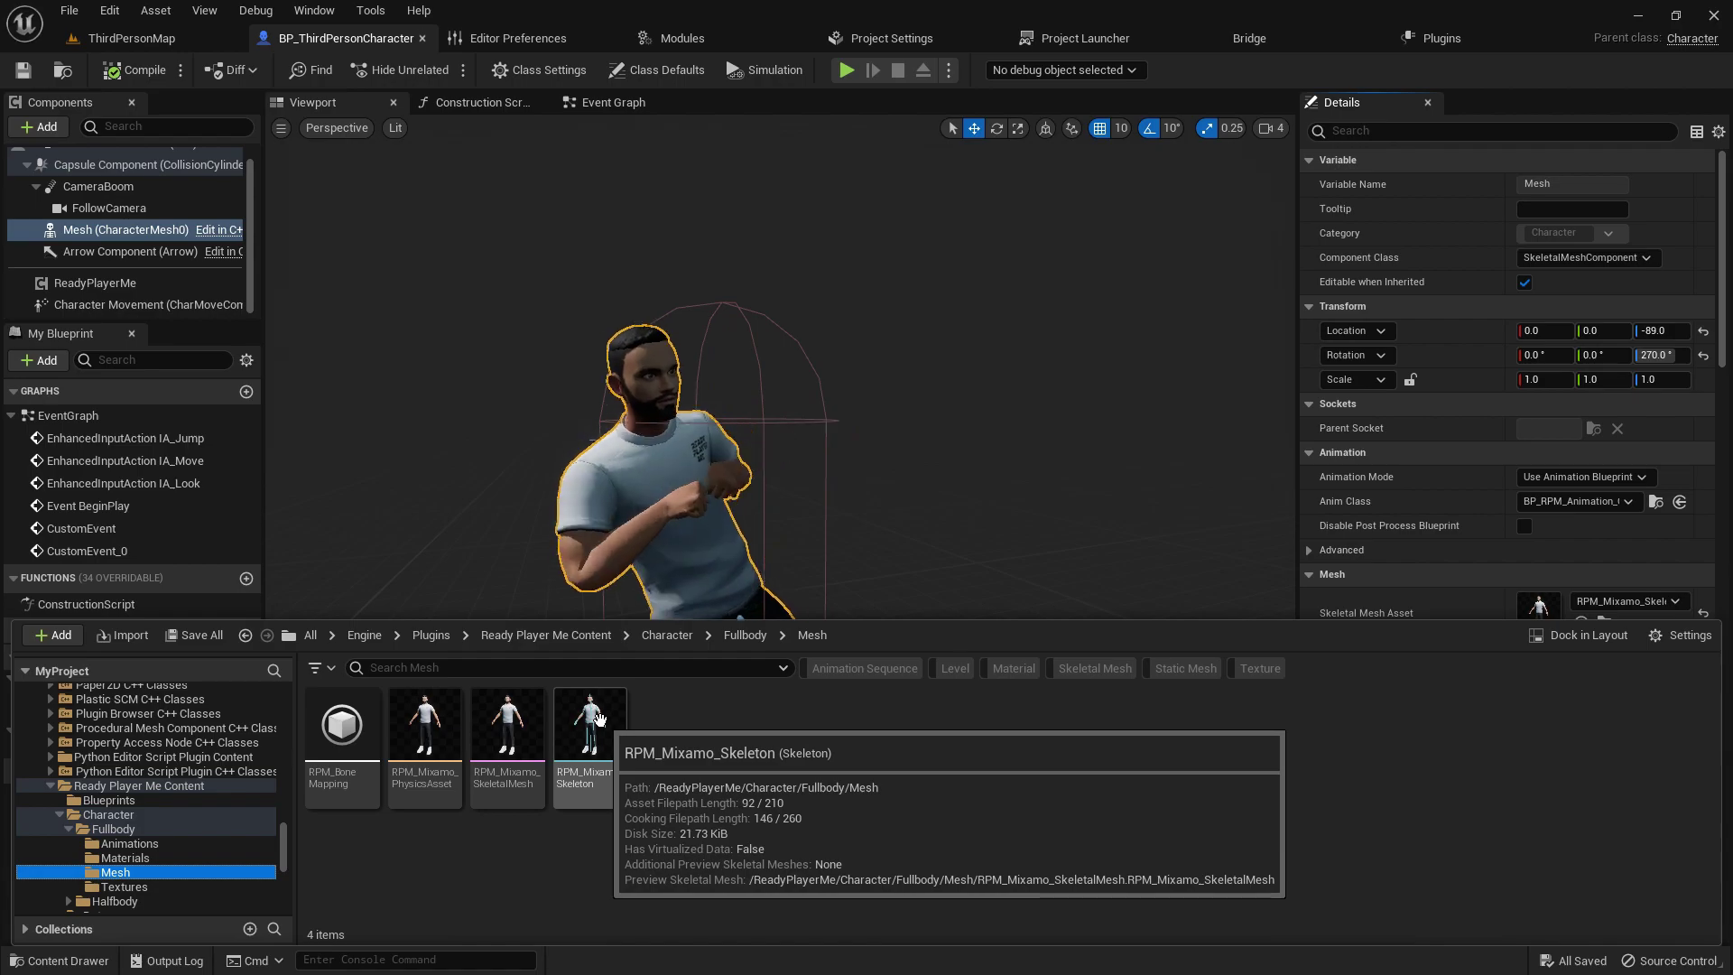
{"action": "left_click", "coordinate": [176, 844]}
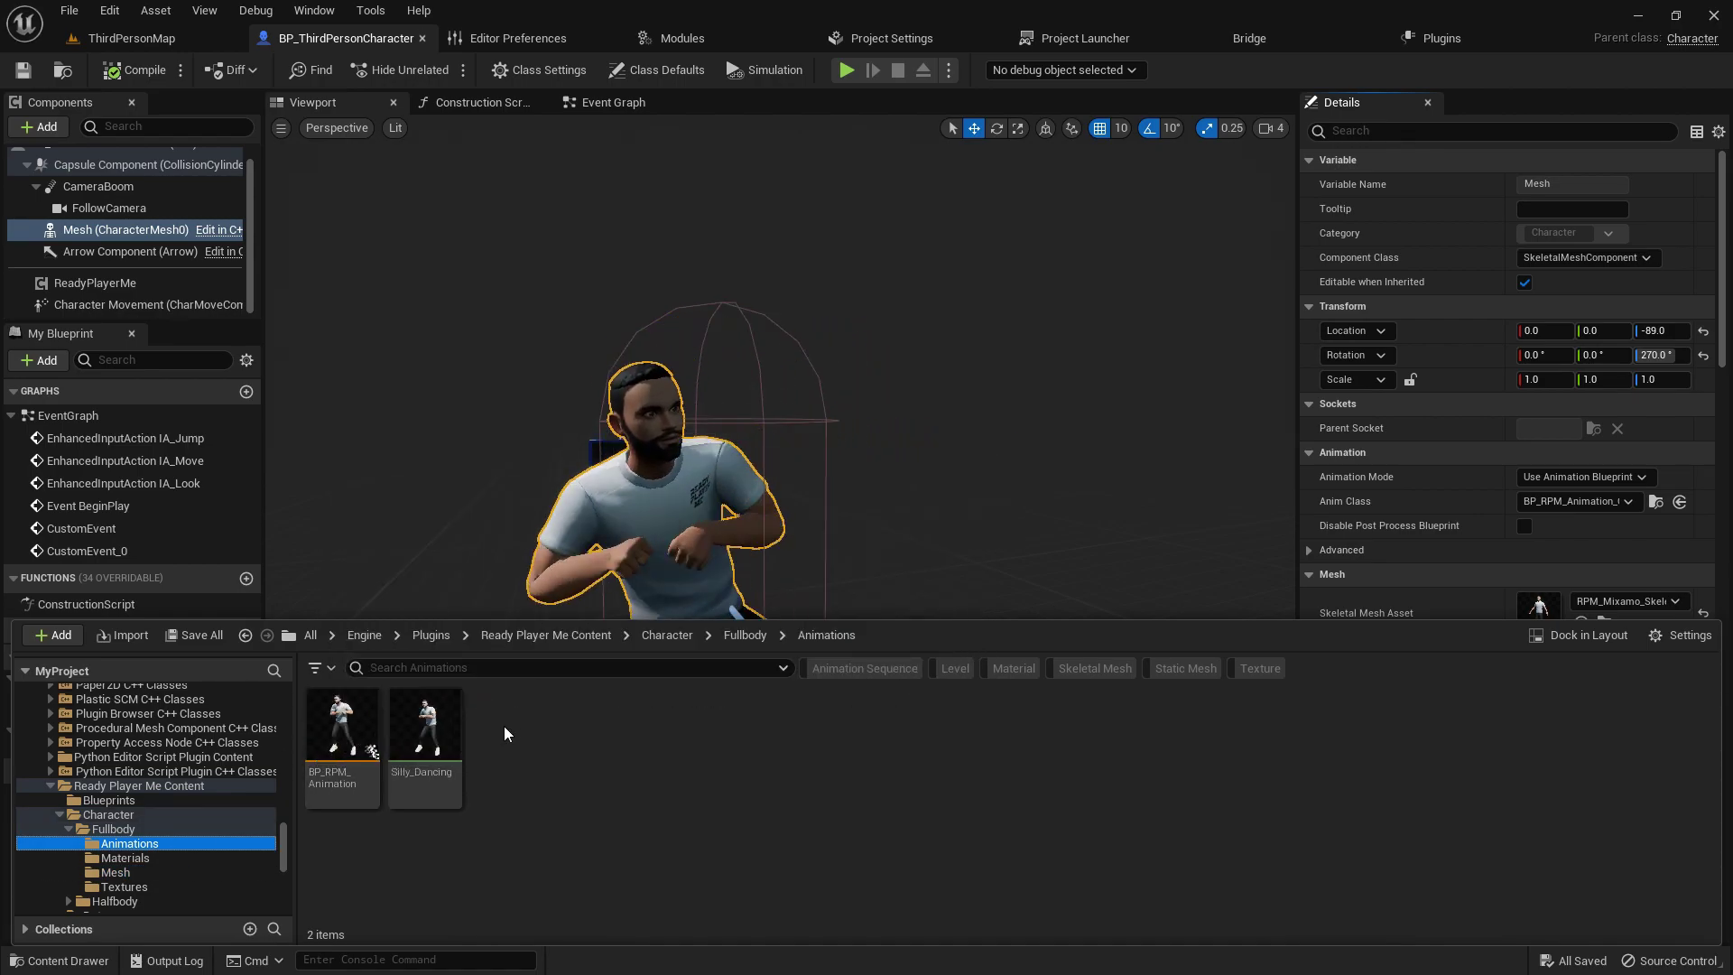
{"action": "mouse_move", "coordinate": [436, 768]}
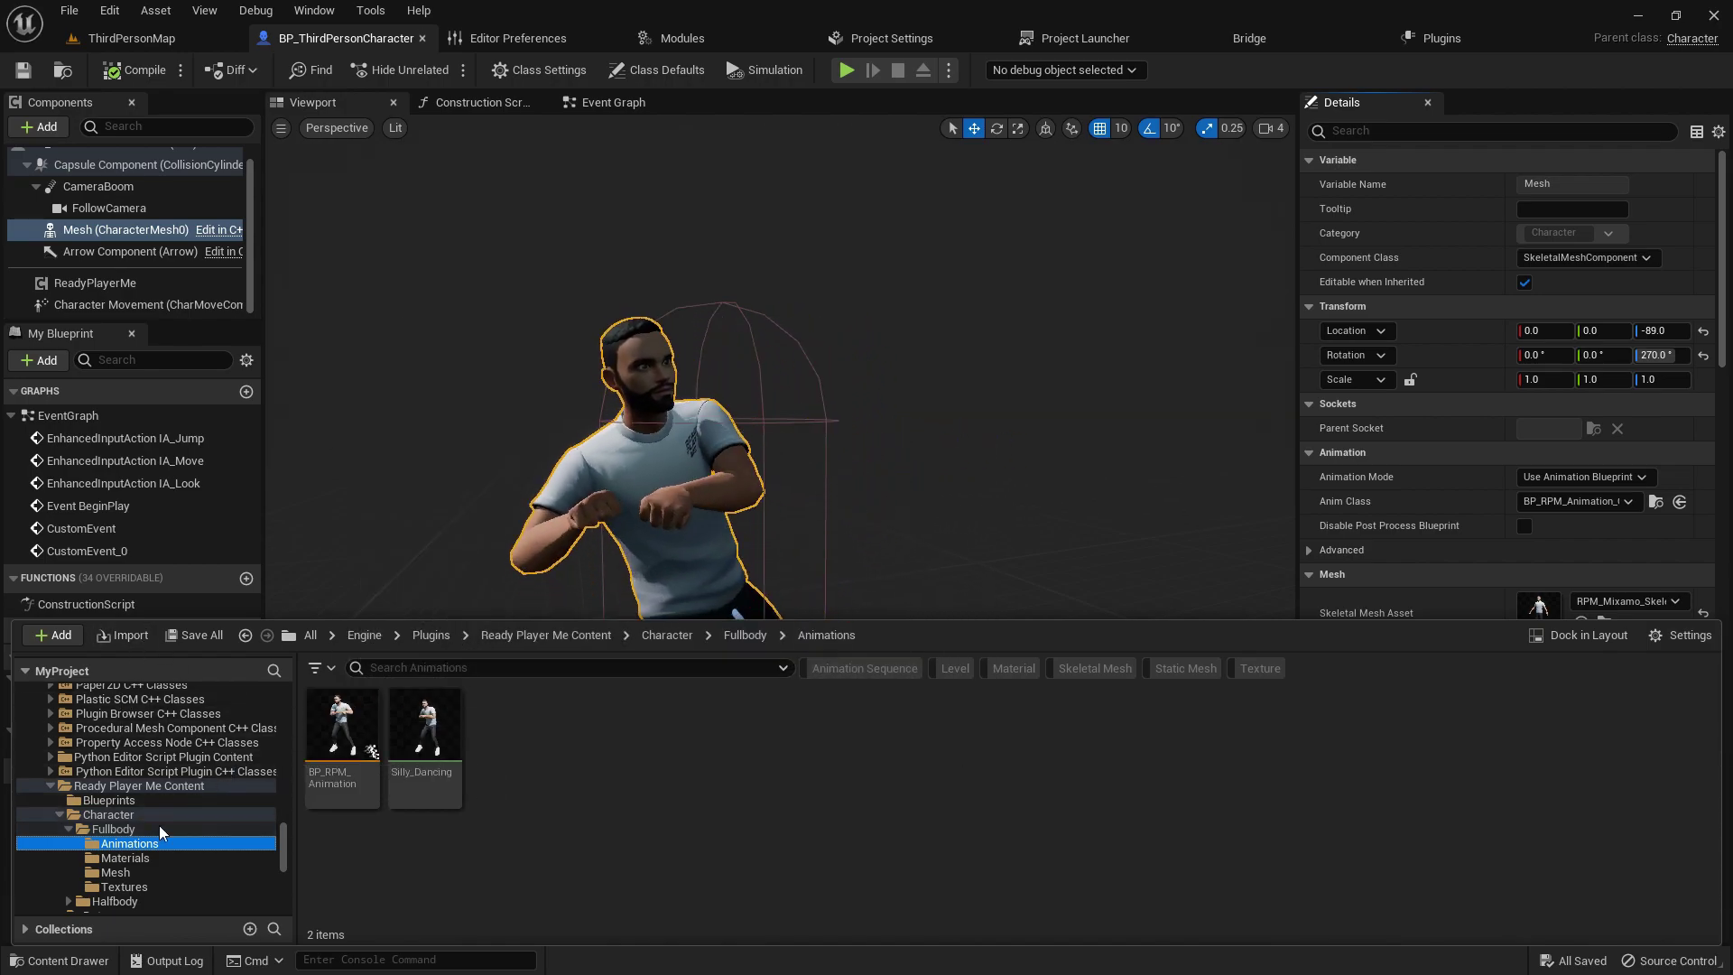
{"action": "left_click", "coordinate": [171, 872]}
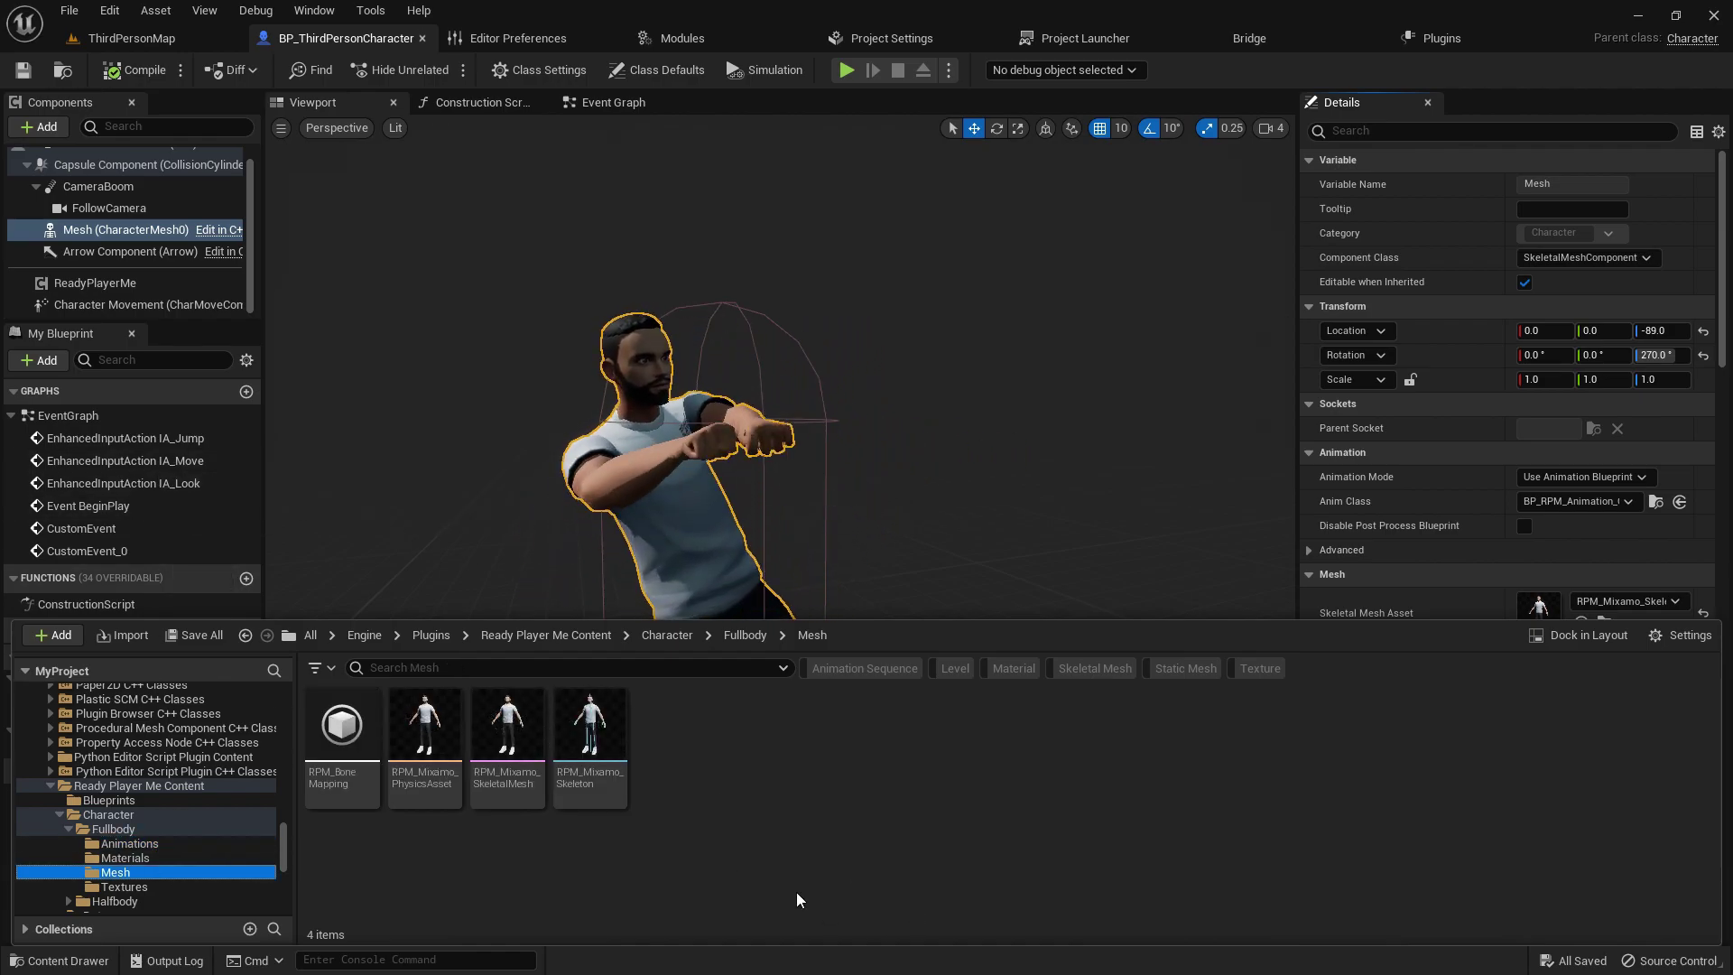
Step: Open the RPM_Mixamo_Skeleton asset and examine its bone hierarchy
{"action": "left_click", "coordinate": [603, 714]}
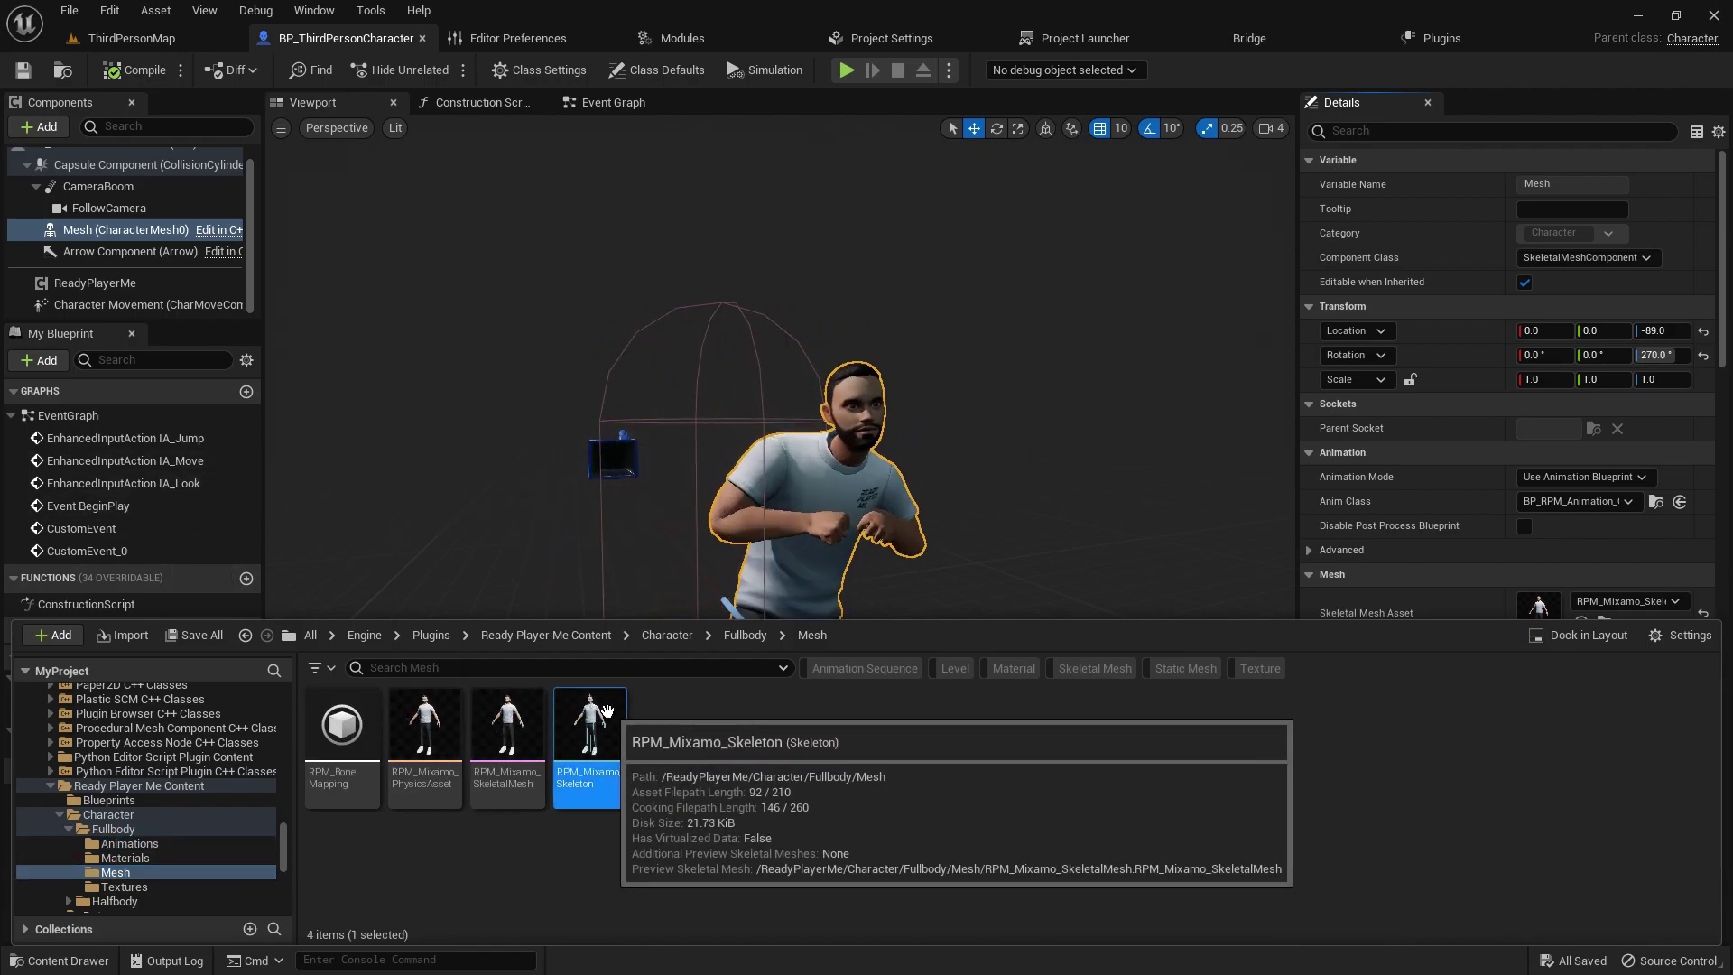
{"action": "key", "text": "Return"}
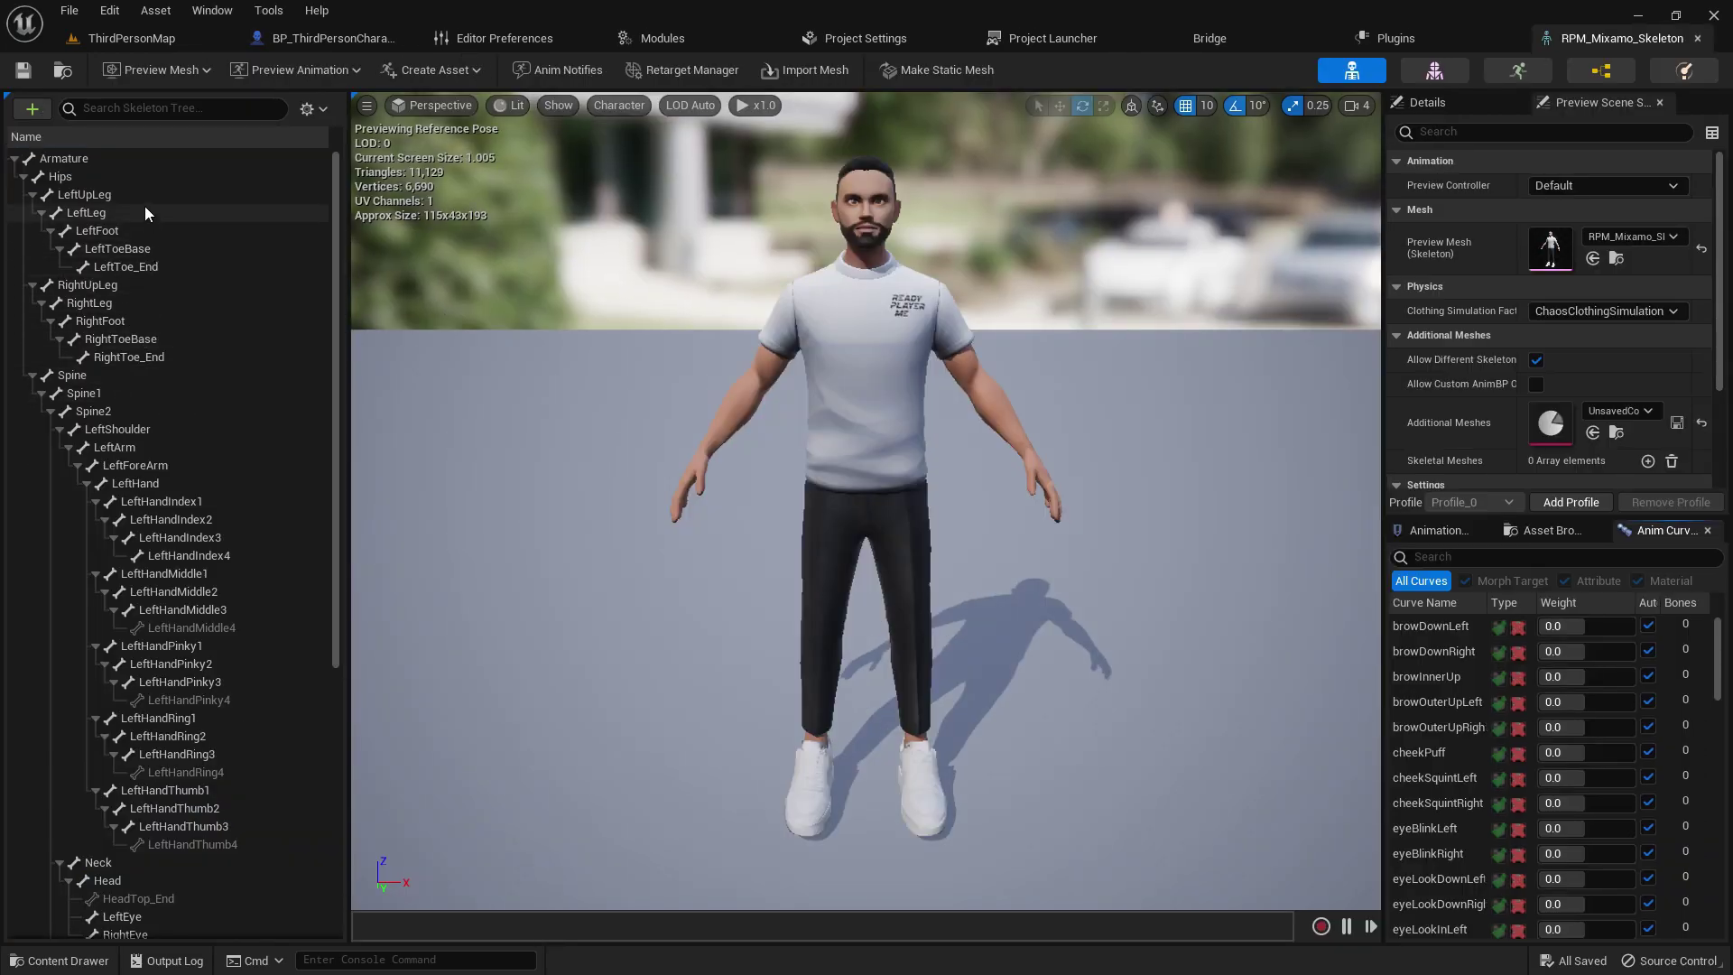
{"action": "scroll", "coordinate": [181, 390], "scroll_direction": "down", "scroll_amount": 2}
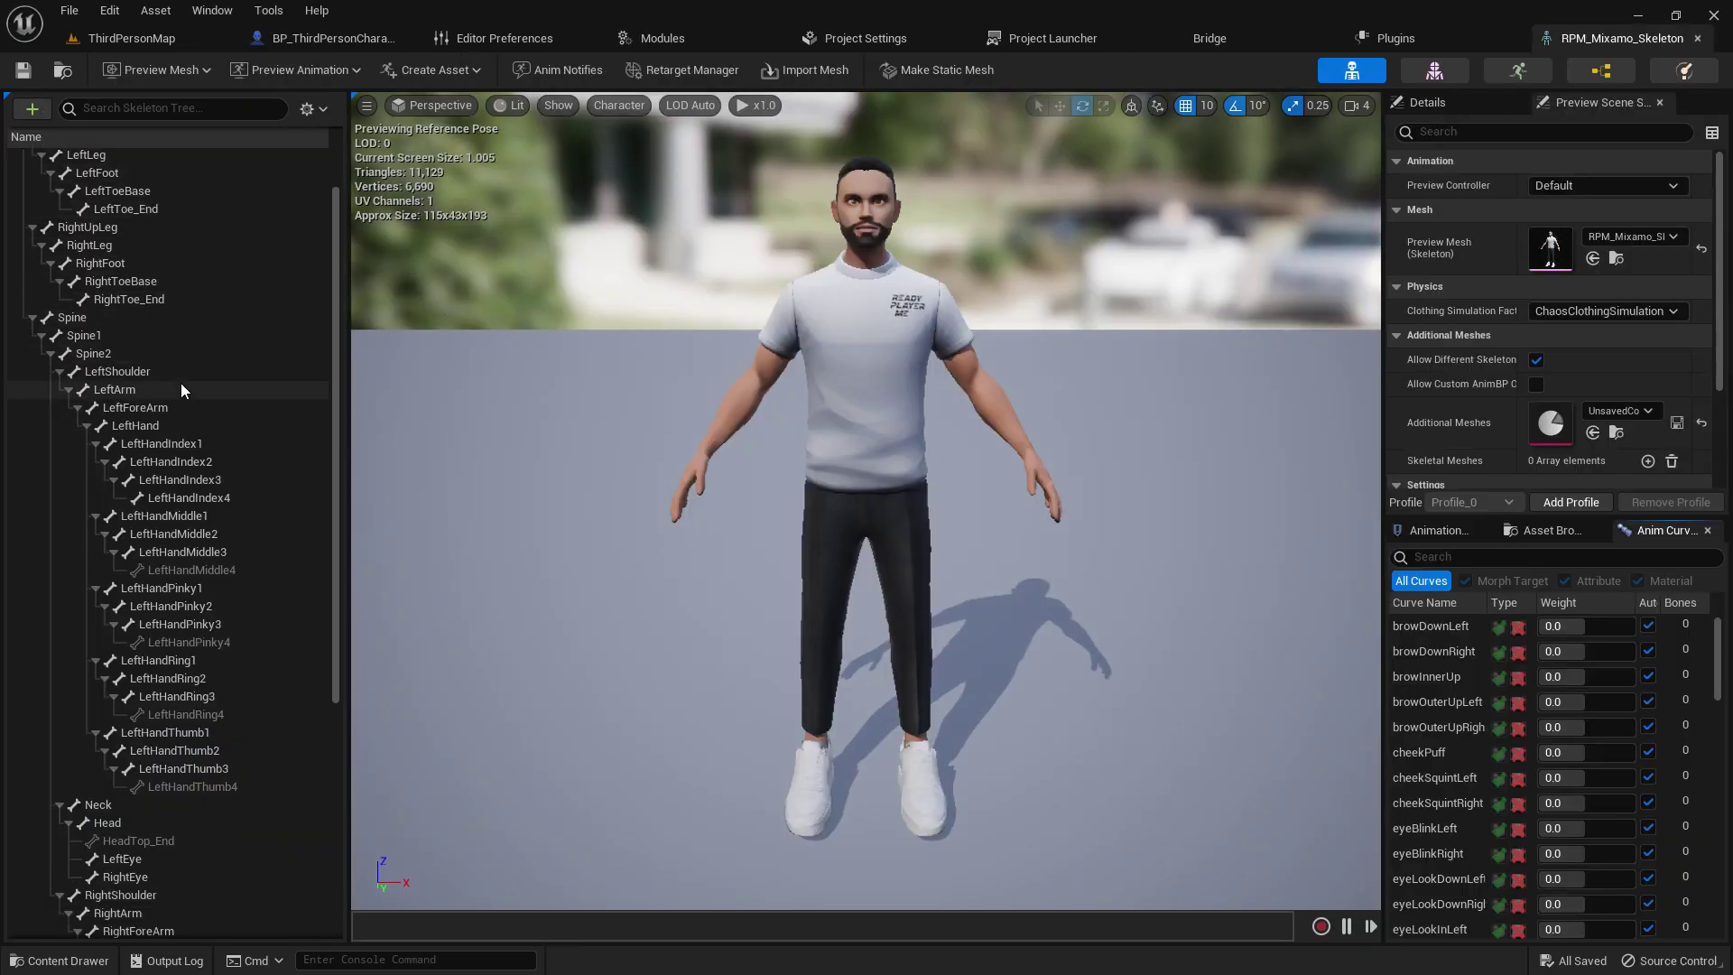
{"action": "scroll", "coordinate": [235, 450], "scroll_direction": "down", "scroll_amount": 5}
{"action": "scroll", "coordinate": [229, 440], "scroll_direction": "up", "scroll_amount": 6}
{"action": "scroll", "coordinate": [229, 440], "scroll_direction": "up", "scroll_amount": 2}
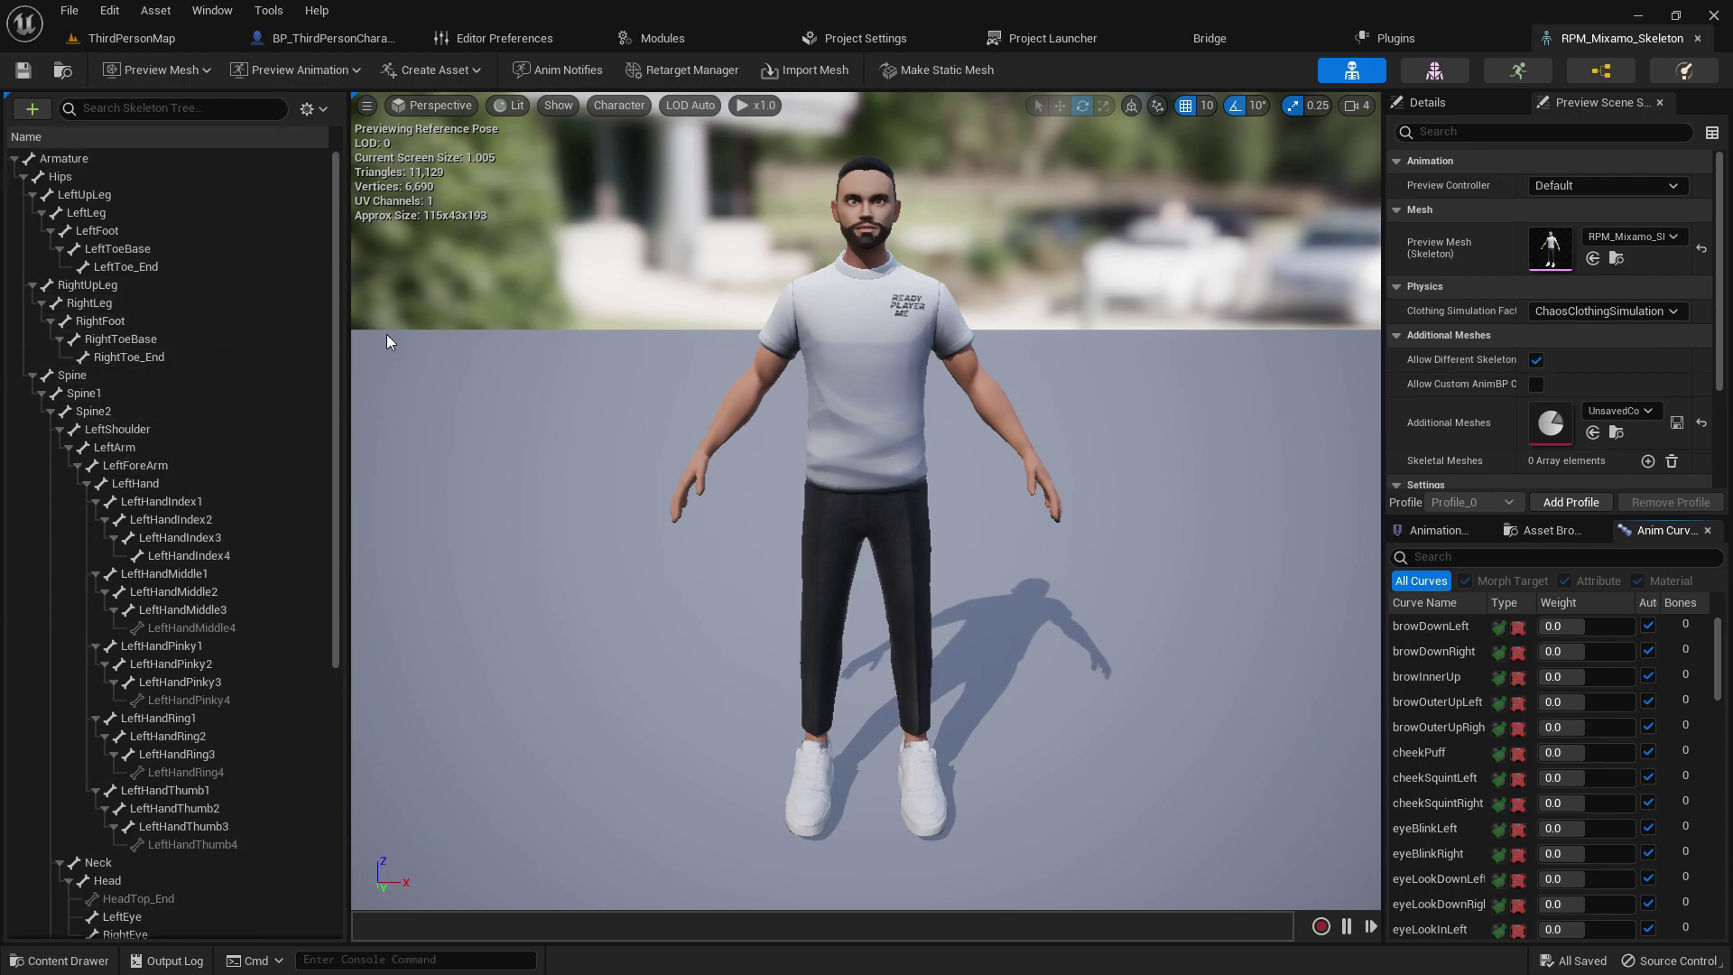
{"action": "left_click_drag", "start_coordinate": [339, 361], "coordinate": [307, 338]}
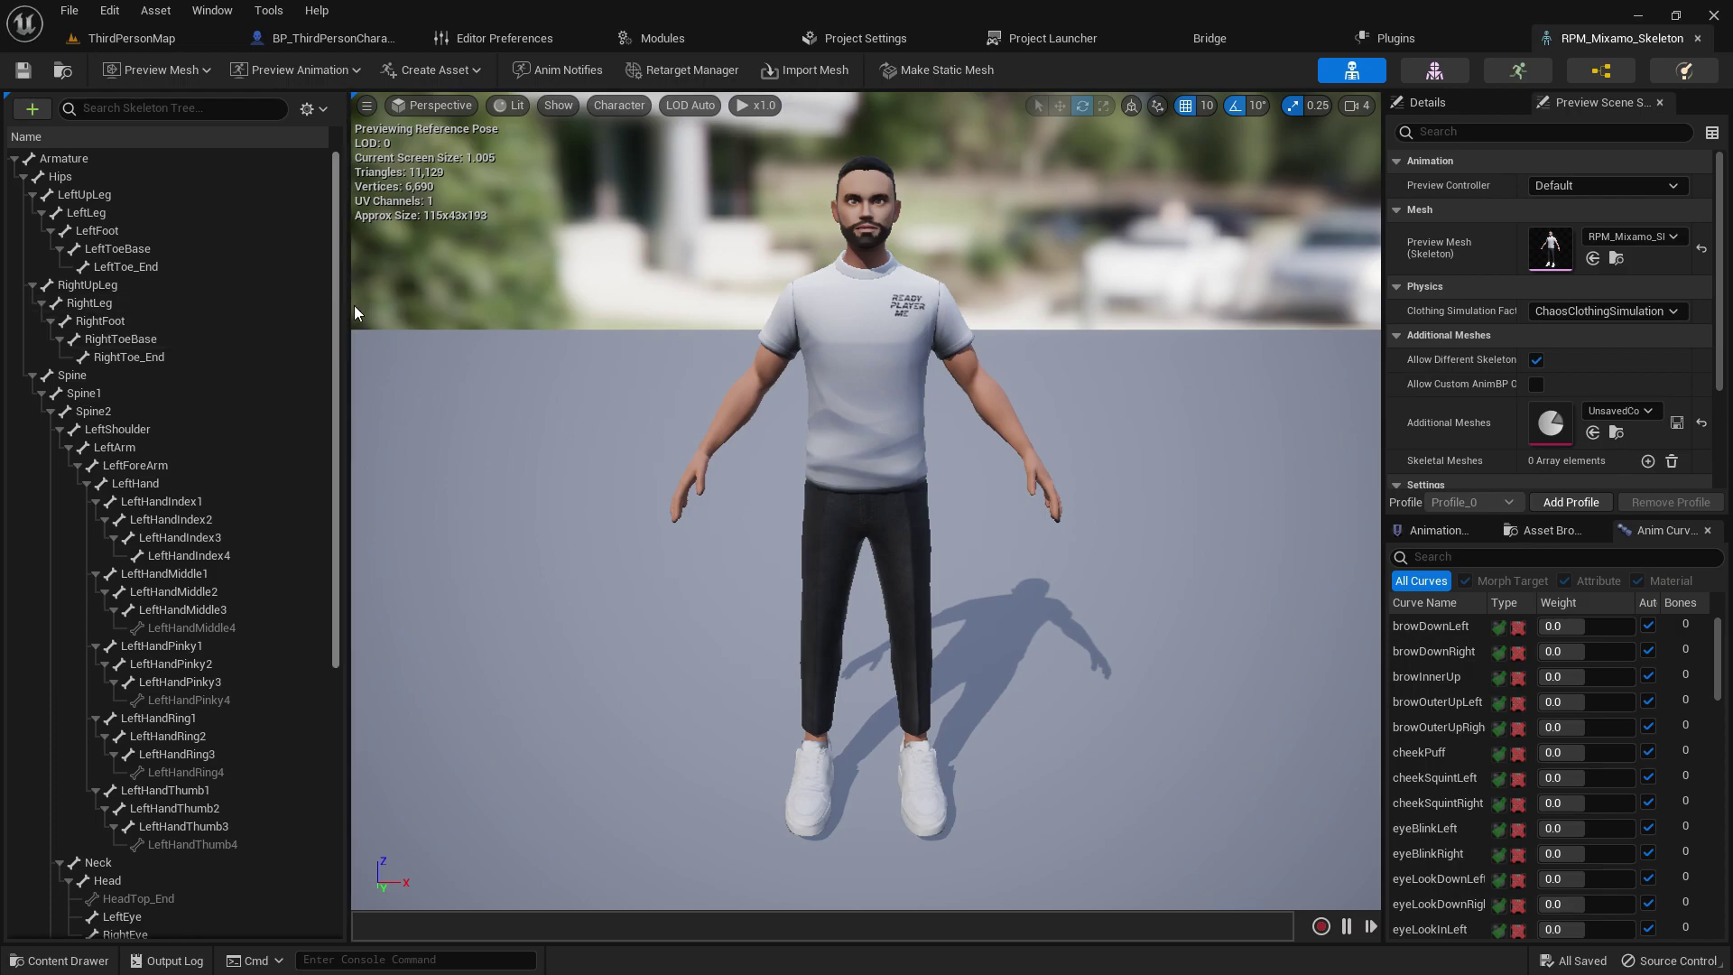
Step: Return to ThirdPersonMap and bring up the Ready Player Me Fullbody Mesh folder in the content browser
{"action": "left_click", "coordinate": [131, 38]}
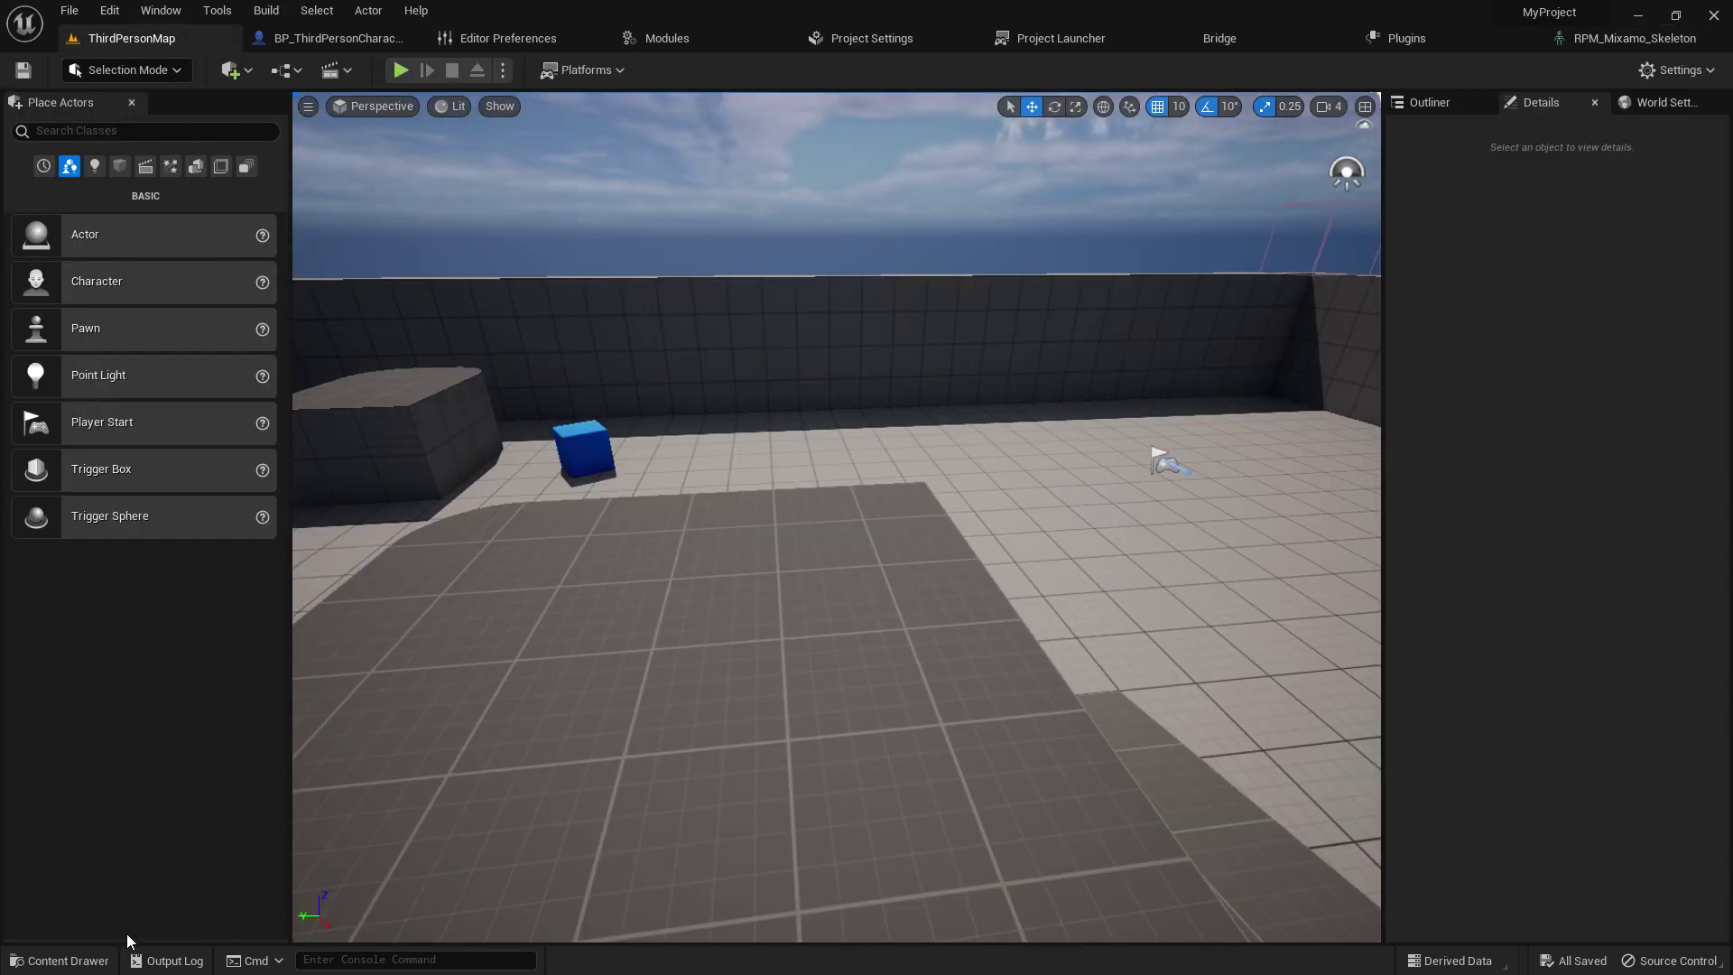
{"action": "left_click", "coordinate": [62, 960]}
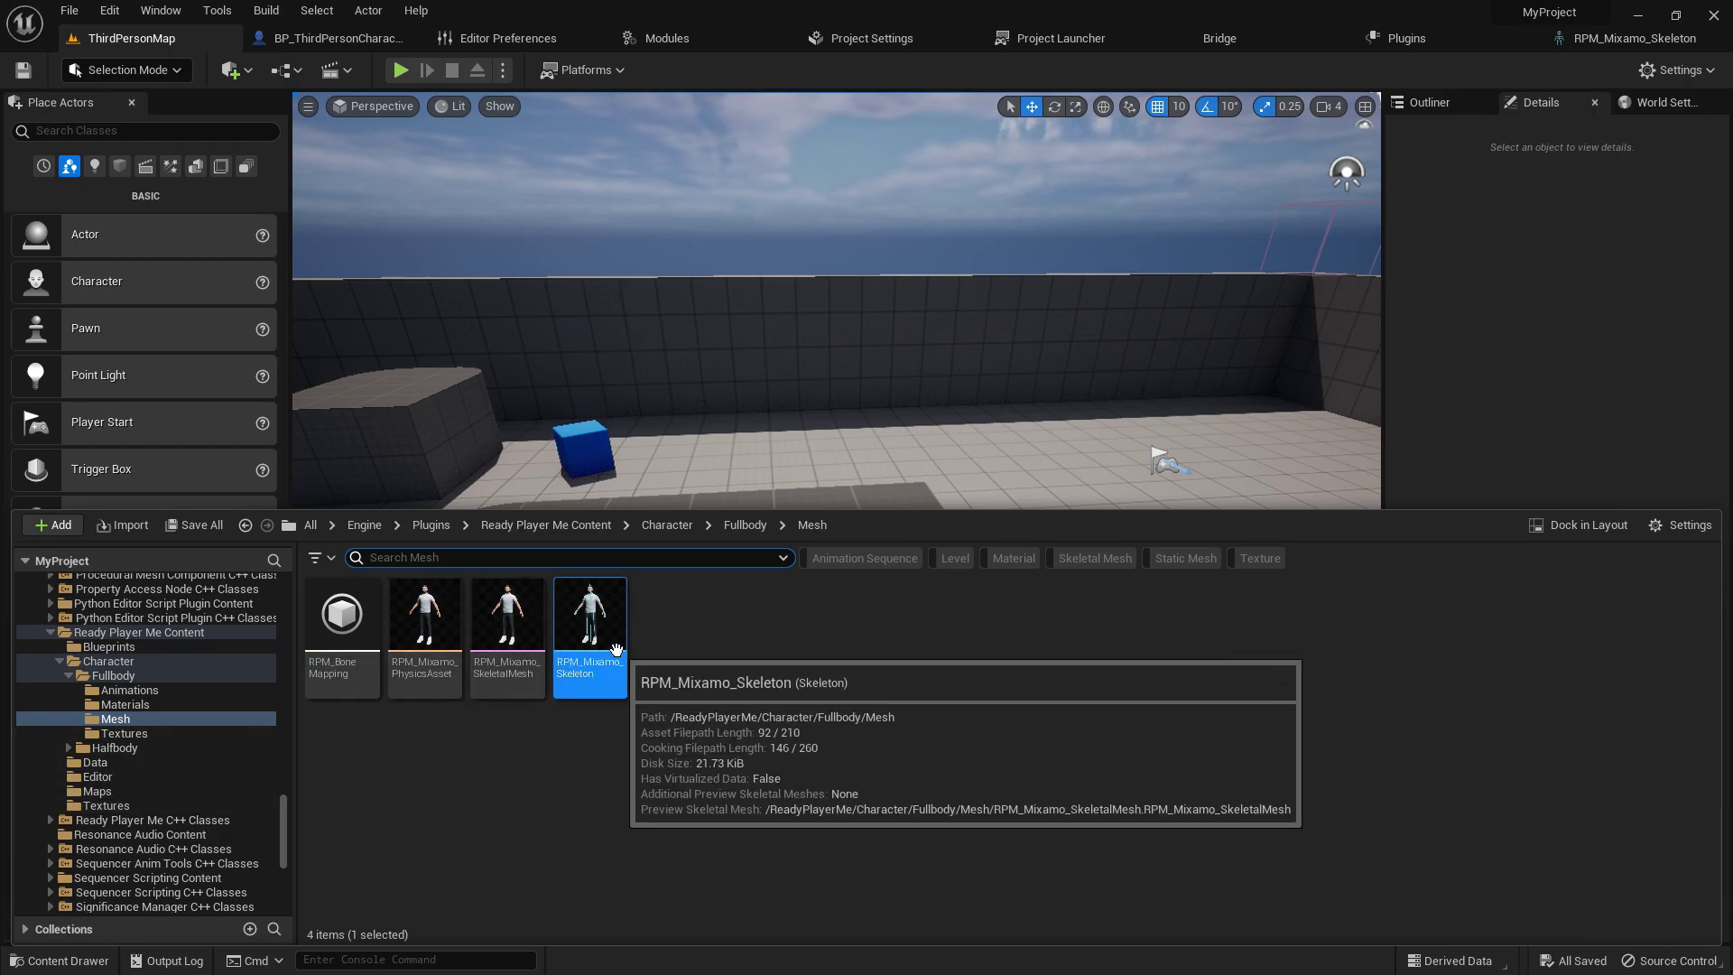
{"action": "right_click", "coordinate": [664, 596]}
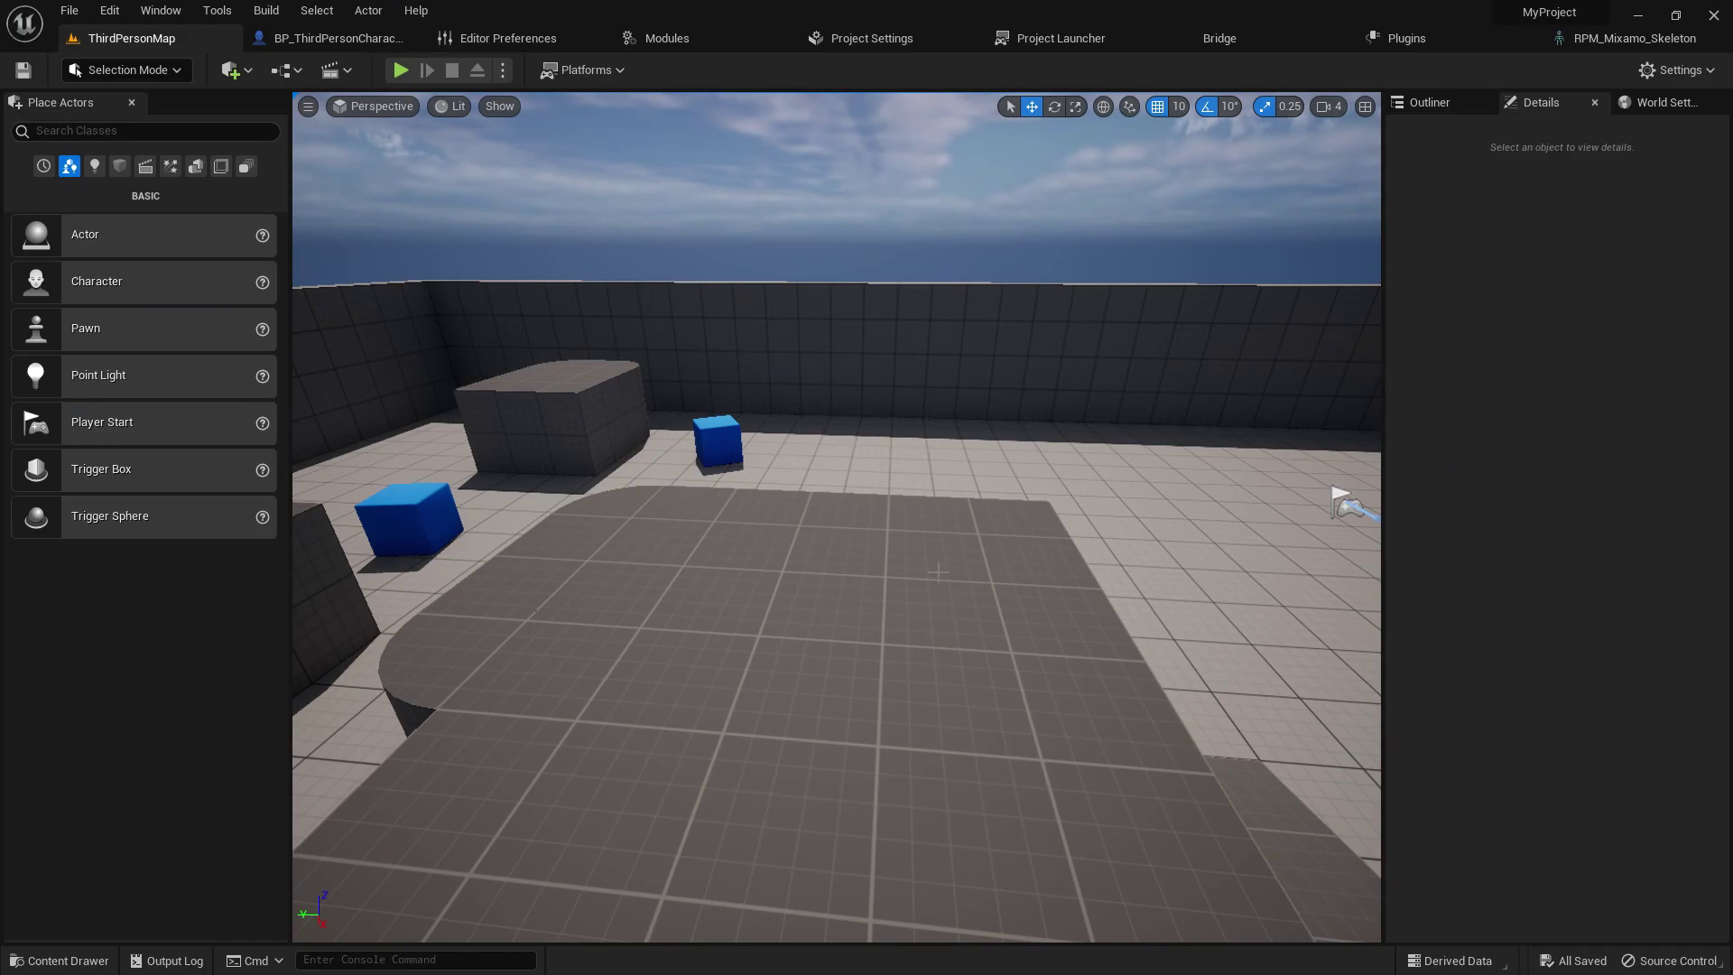
{"action": "right_click_drag", "start_coordinate": [937, 574], "coordinate": [910, 609]}
{"action": "key", "text": "s"}
{"action": "left_click", "coordinate": [111, 966]}
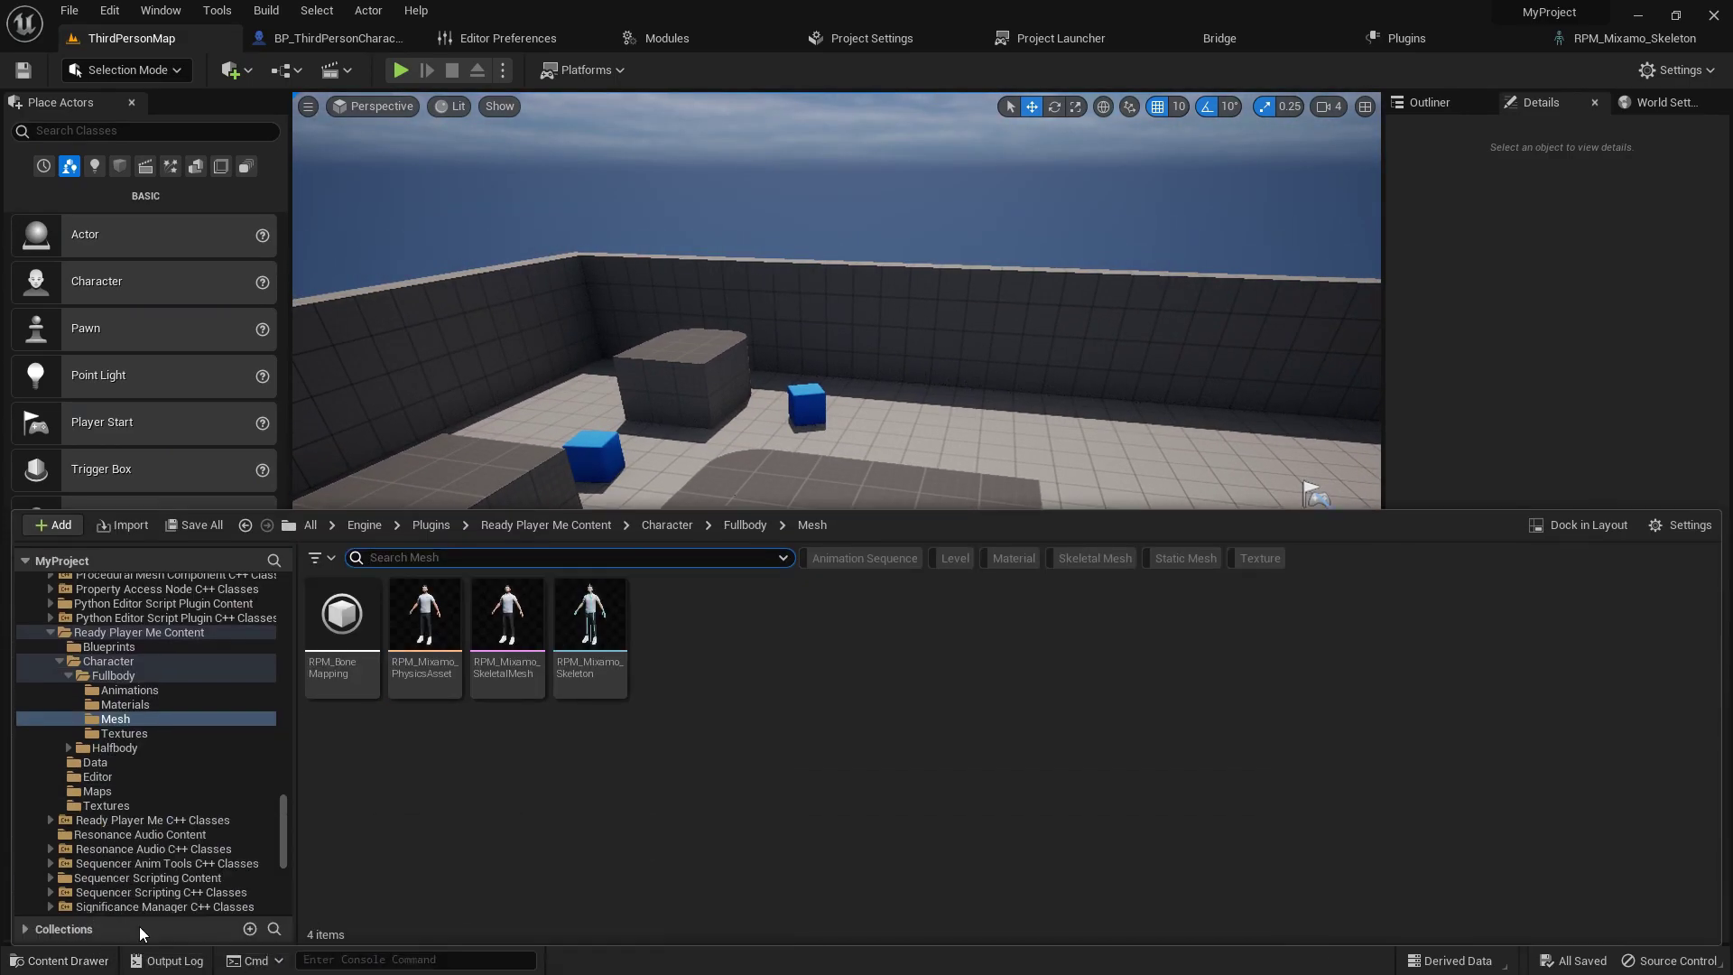
{"action": "right_click", "coordinate": [649, 616]}
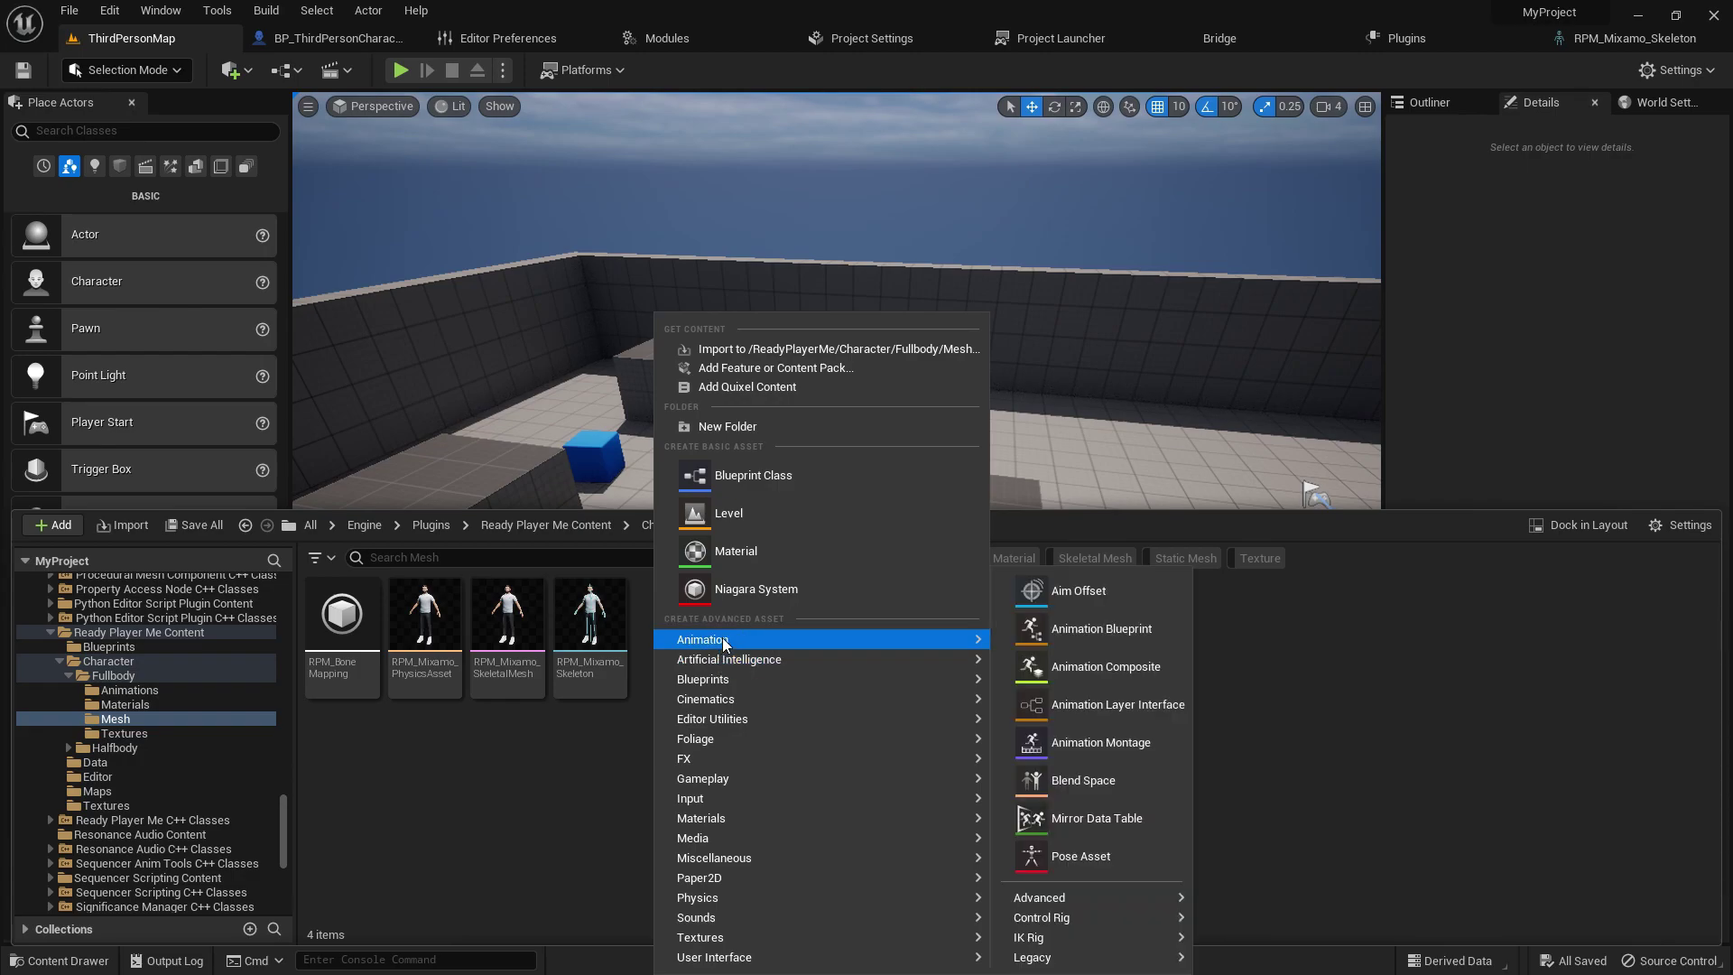
{"action": "mouse_move", "coordinate": [707, 643]}
{"action": "left_click", "coordinate": [580, 785]}
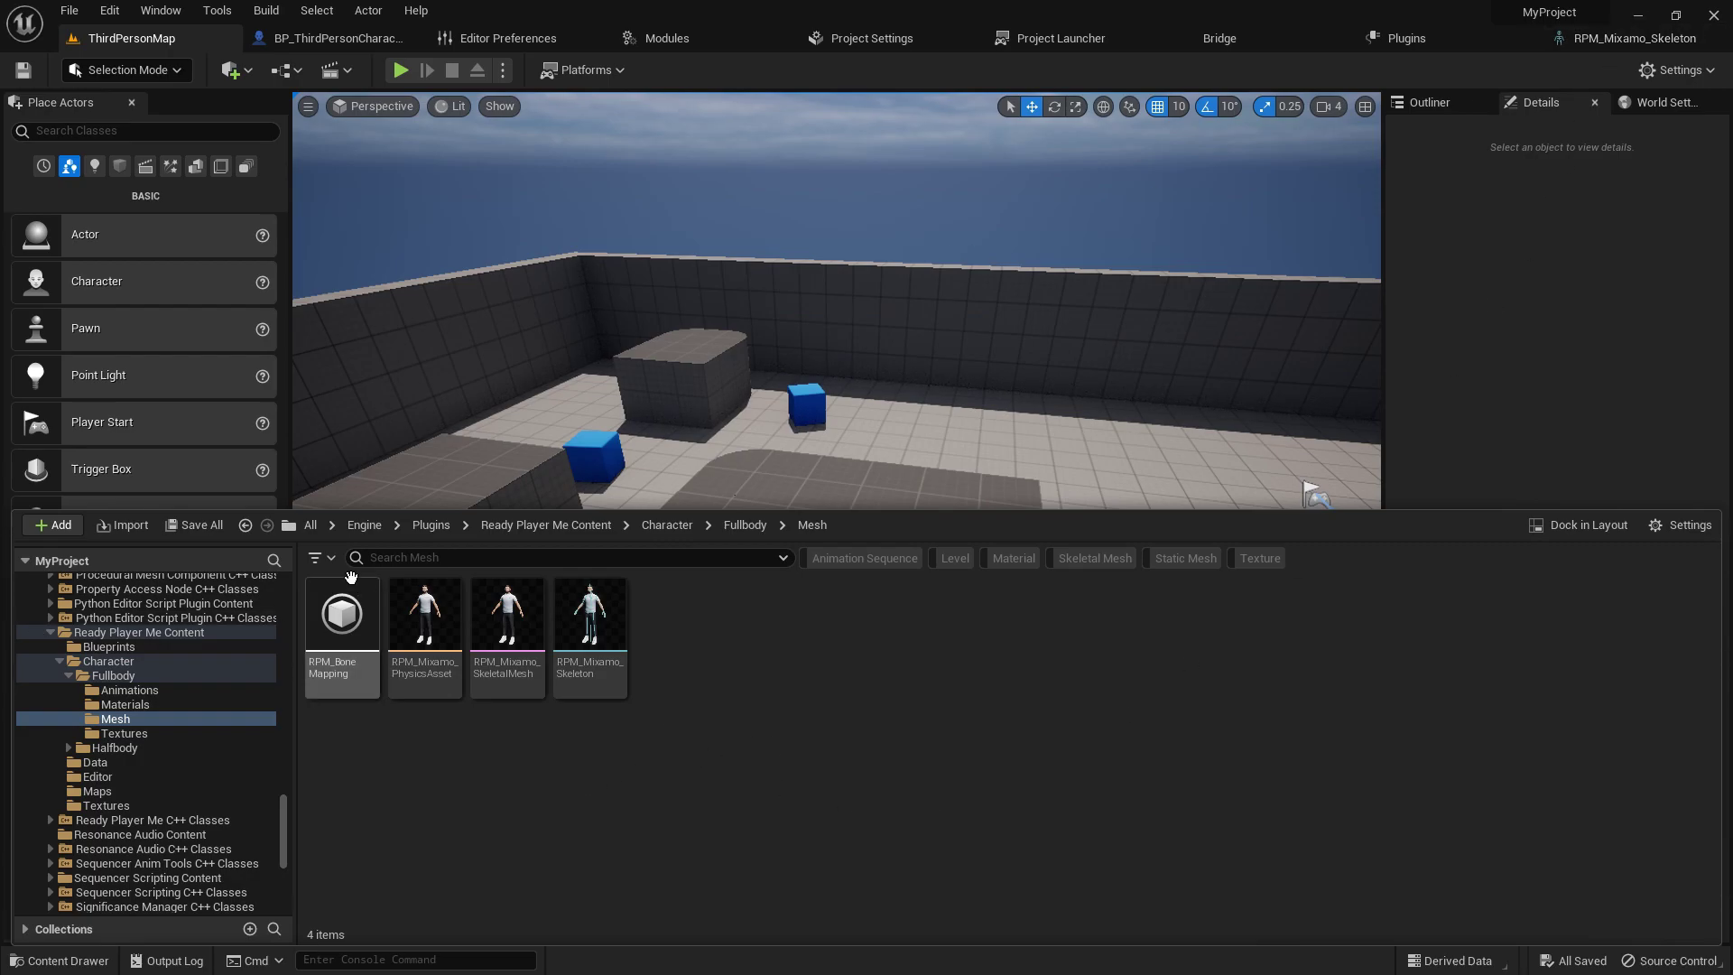
Step: Browse from the Mesh folder to the Engine content's Animation folder and check its assets
{"action": "scroll", "coordinate": [168, 614], "scroll_direction": "up", "scroll_amount": 5}
{"action": "scroll", "coordinate": [168, 614], "scroll_direction": "up", "scroll_amount": 5}
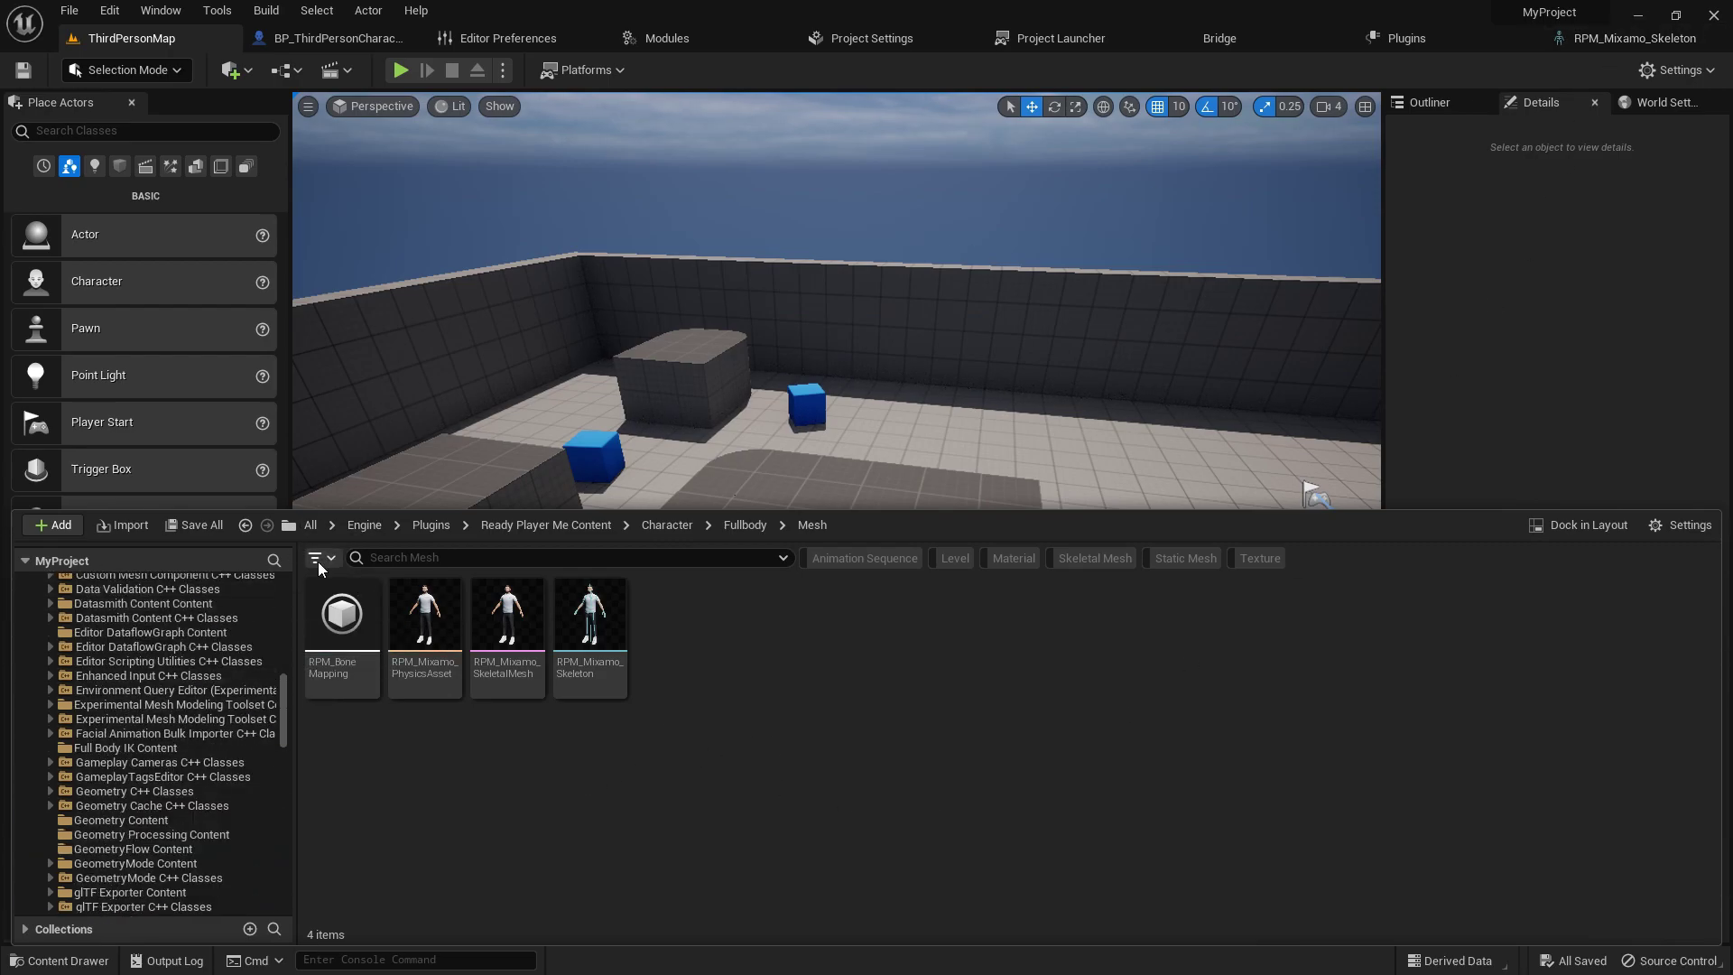
{"action": "left_click", "coordinate": [366, 525]}
{"action": "double_click", "coordinate": [353, 621]}
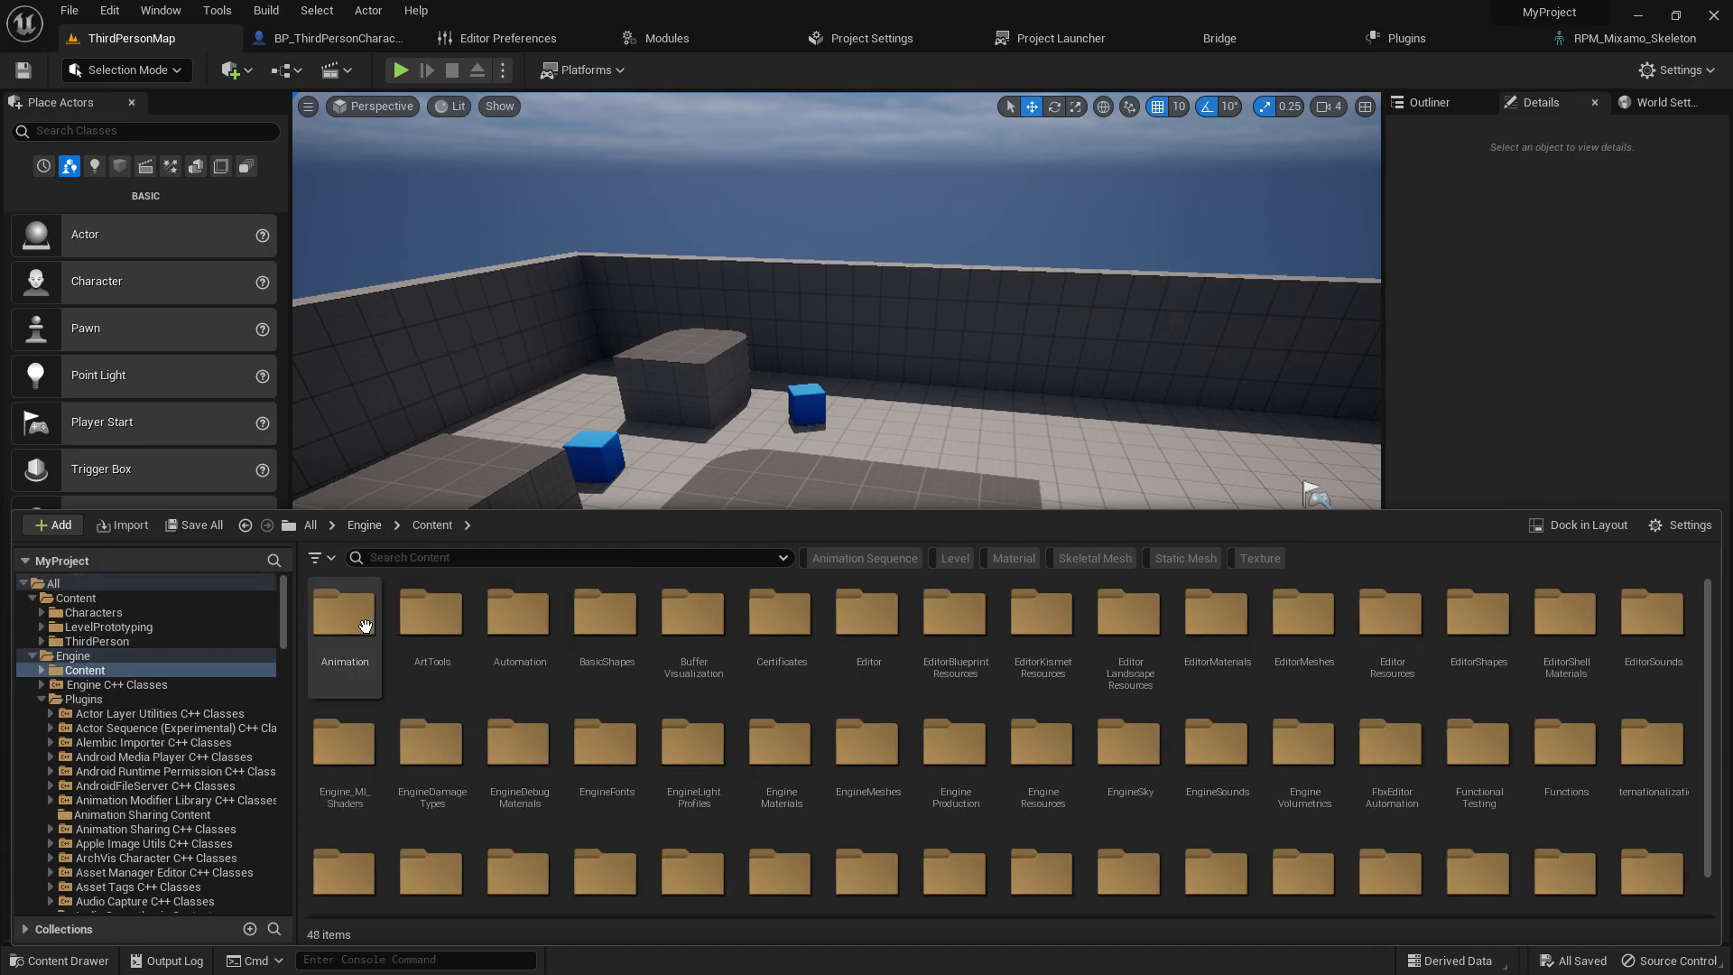
{"action": "double_click", "coordinate": [381, 639]}
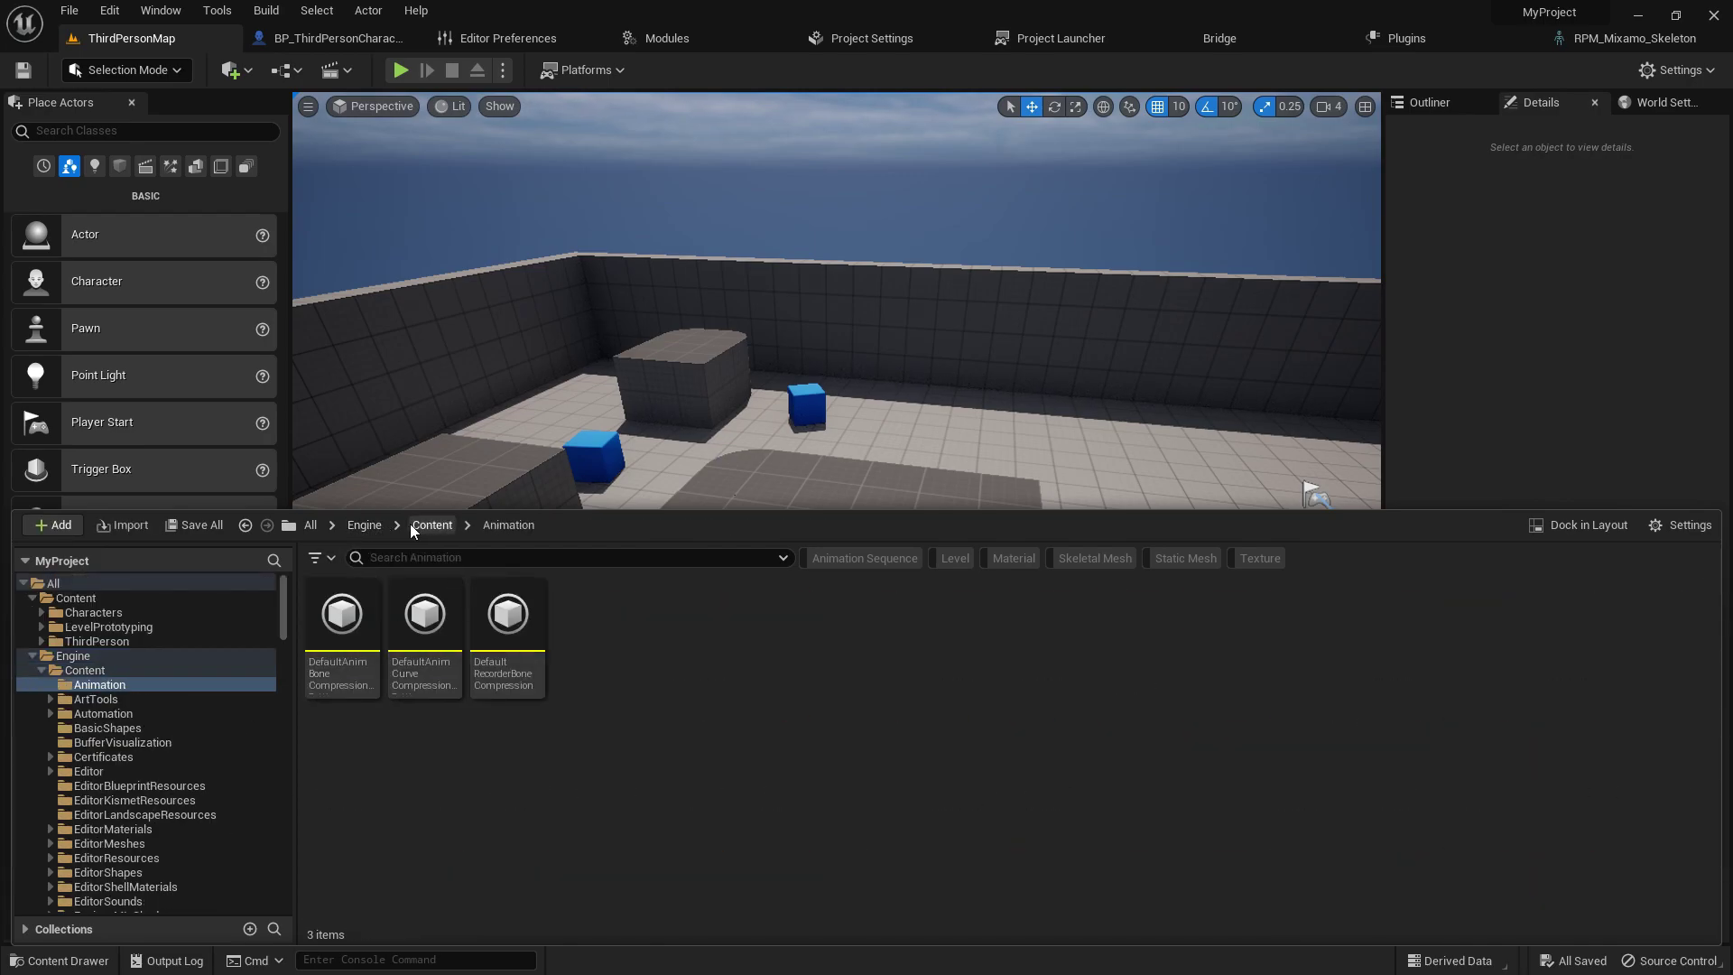
Step: Look through the Animations folders of the project's Mannequins and Mannequin_UE4 characters
{"action": "left_click", "coordinate": [170, 599]}
{"action": "left_click", "coordinate": [180, 613]}
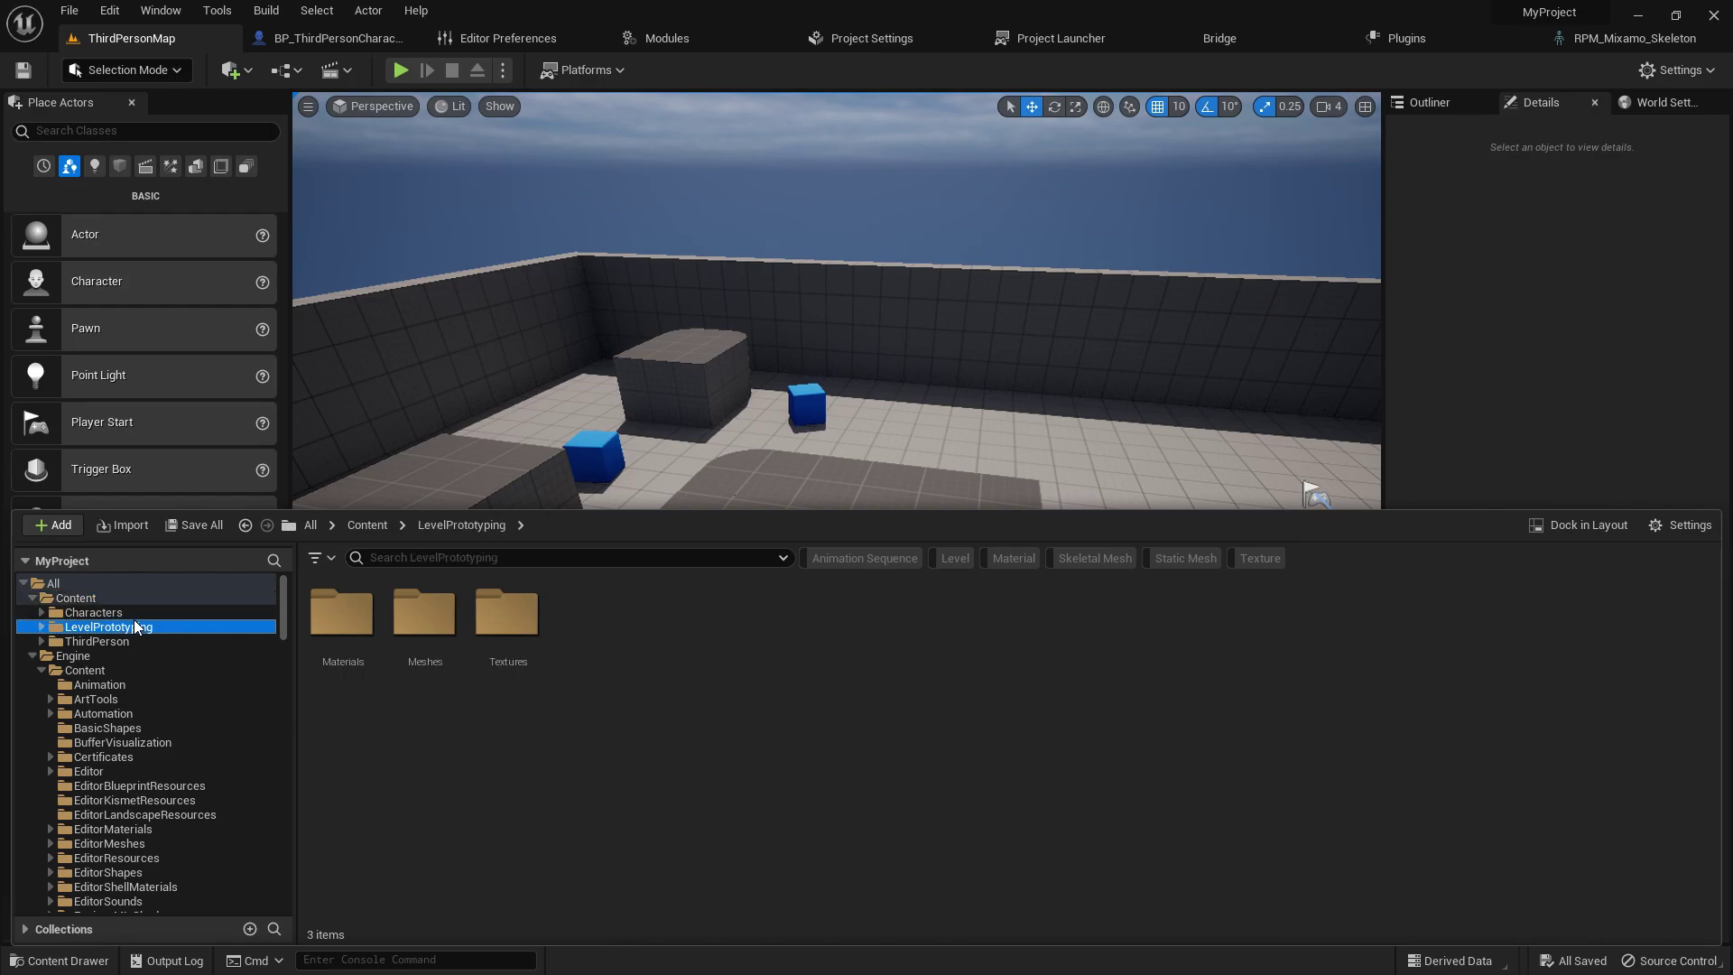
{"action": "double_click", "coordinate": [424, 616]}
{"action": "double_click", "coordinate": [361, 617]}
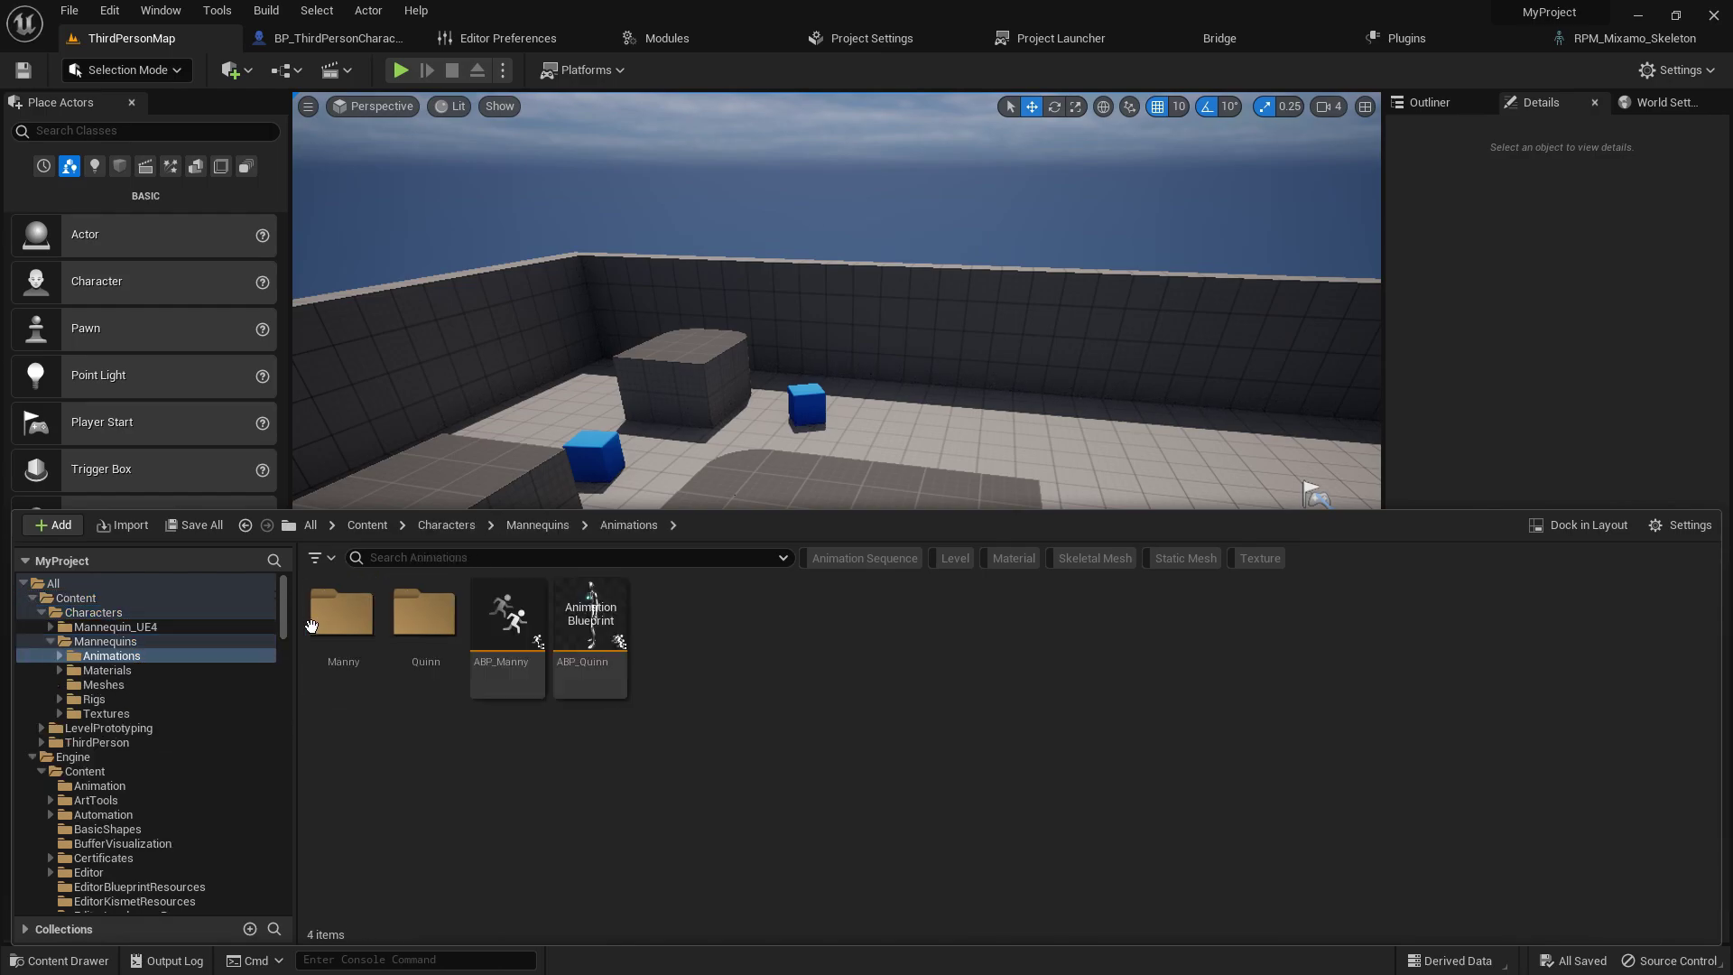
{"action": "left_click", "coordinate": [446, 525]}
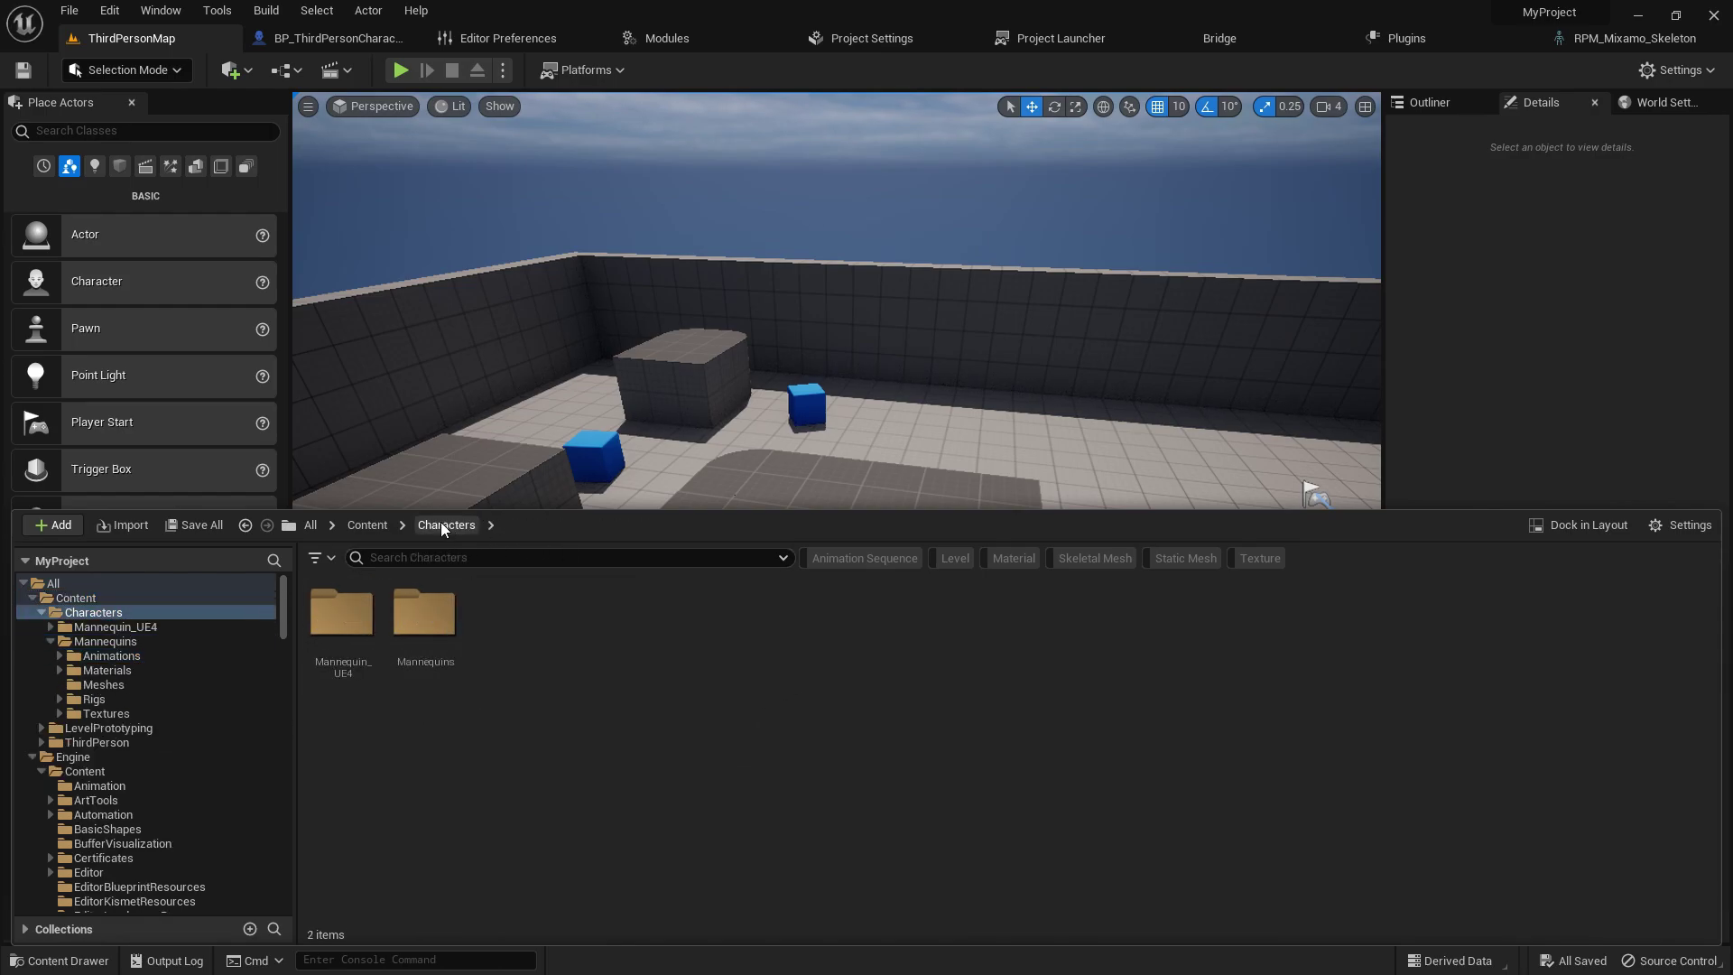
{"action": "left_click", "coordinate": [356, 623]}
{"action": "double_click", "coordinate": [356, 623]}
{"action": "double_click", "coordinate": [352, 617]}
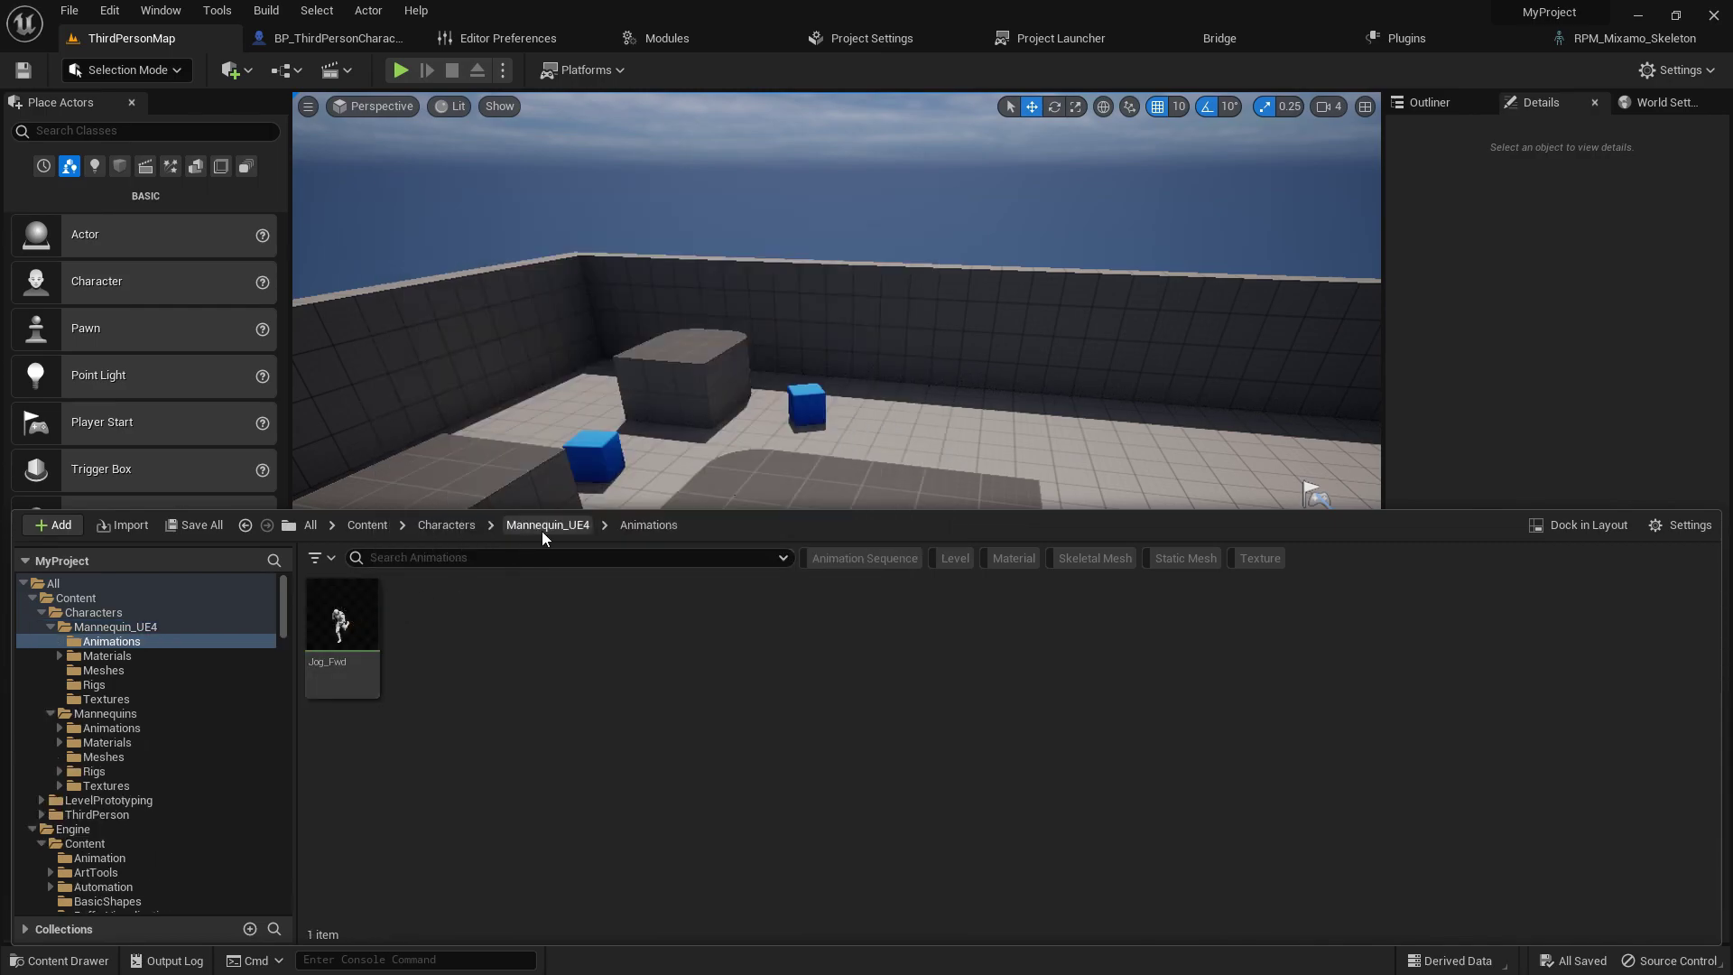
Step: Go back to the Mannequins animations and examine the assets in the Quinn folder
{"action": "left_click", "coordinate": [542, 525]}
{"action": "left_click", "coordinate": [442, 526]}
{"action": "left_click", "coordinate": [424, 616]}
{"action": "double_click", "coordinate": [424, 615]}
{"action": "double_click", "coordinate": [365, 623]}
{"action": "left_click", "coordinate": [425, 616]}
{"action": "double_click", "coordinate": [424, 616]}
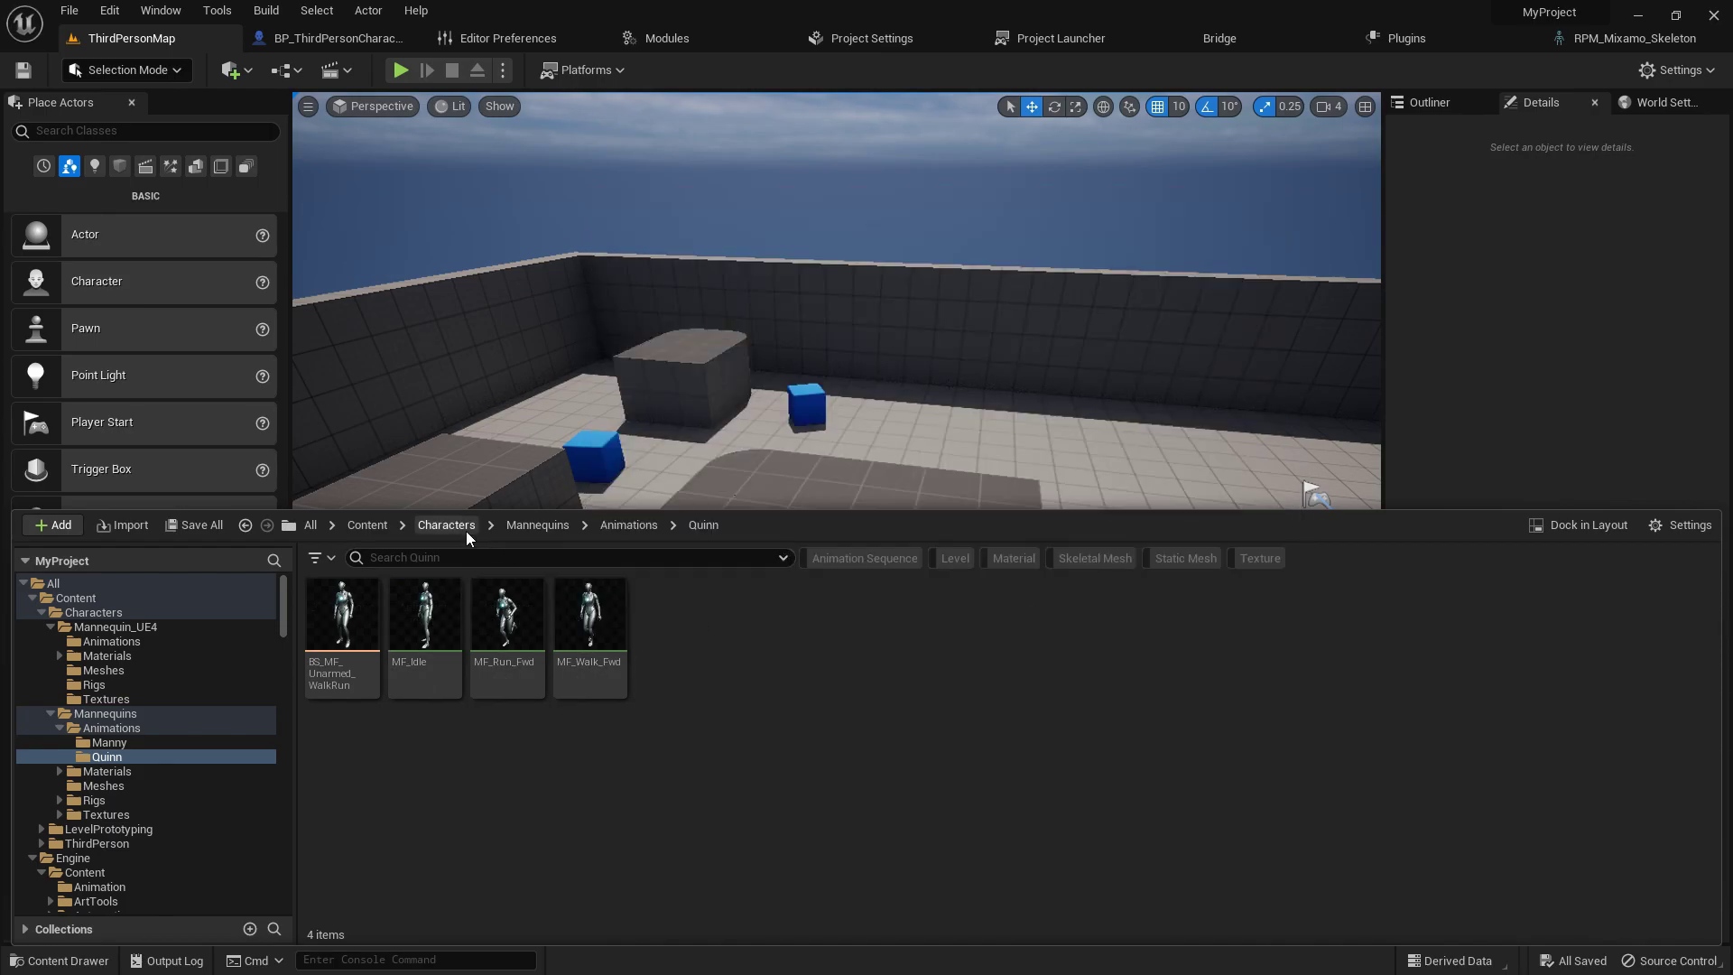
Step: Create an IK Rig asset in the project's Content folder using RPM_Mixamo_SkeletalMesh as its skeletal mesh
{"action": "left_click", "coordinate": [358, 526]}
{"action": "right_click", "coordinate": [585, 612]}
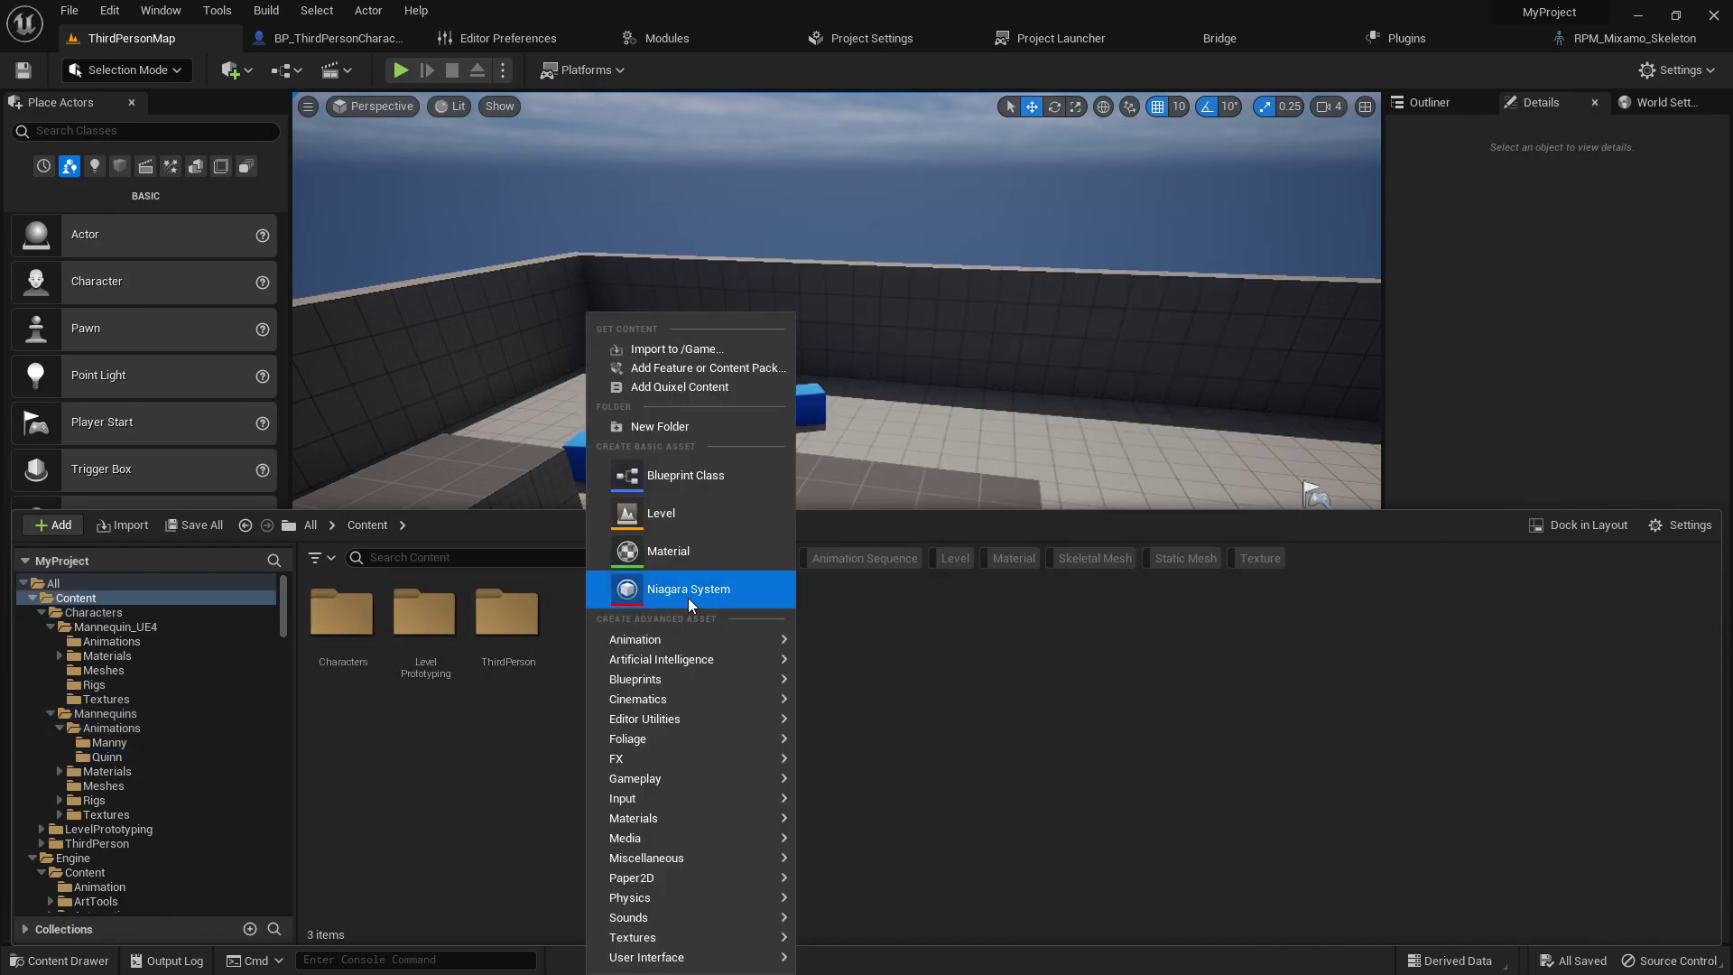
{"action": "mouse_move", "coordinate": [648, 648]}
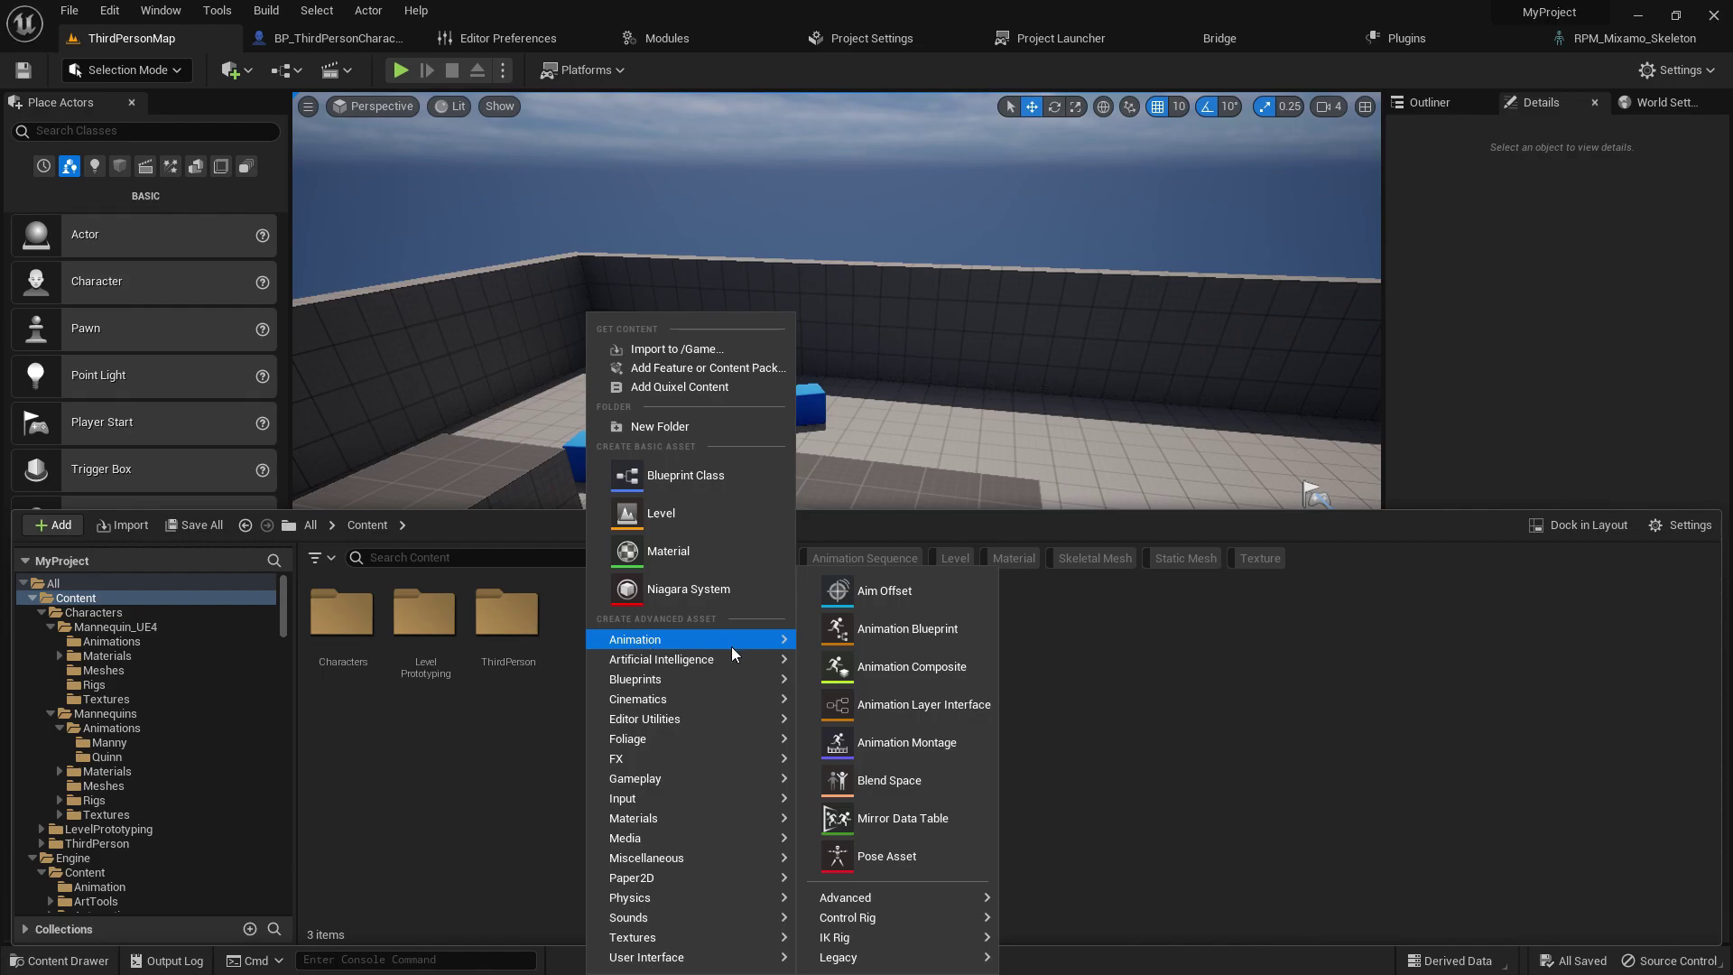
{"action": "left_click", "coordinate": [370, 728]}
{"action": "right_click", "coordinate": [589, 625]}
{"action": "mouse_move", "coordinate": [657, 637]}
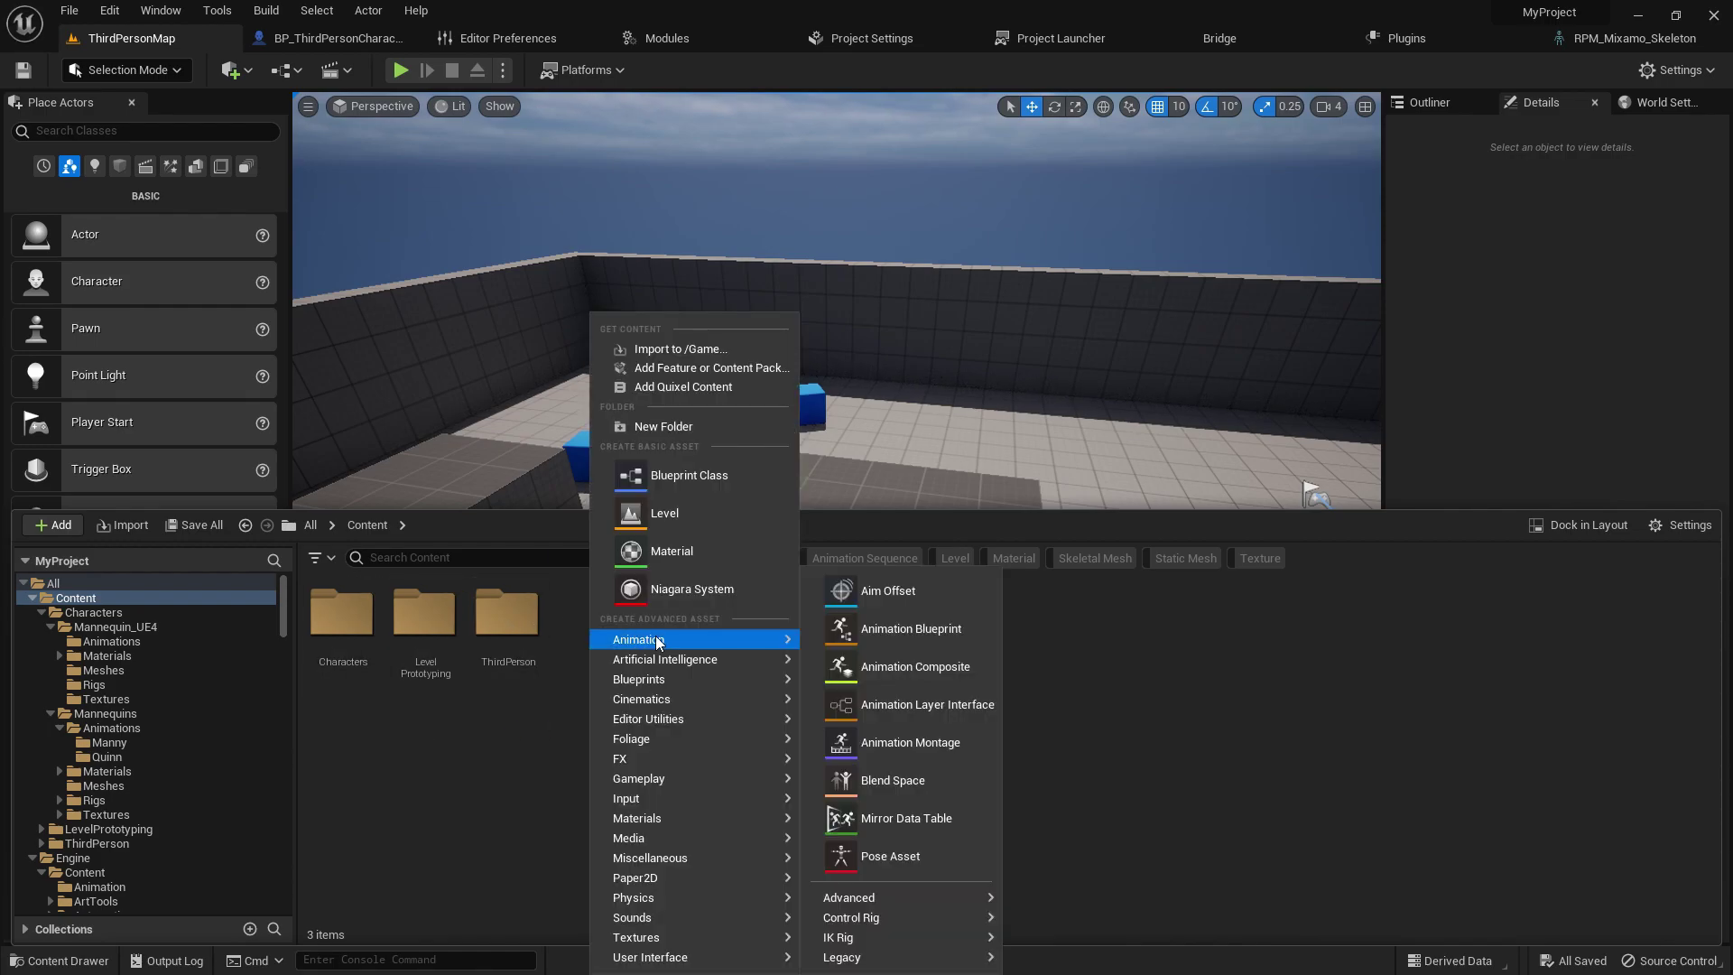
{"action": "mouse_move", "coordinate": [844, 937]}
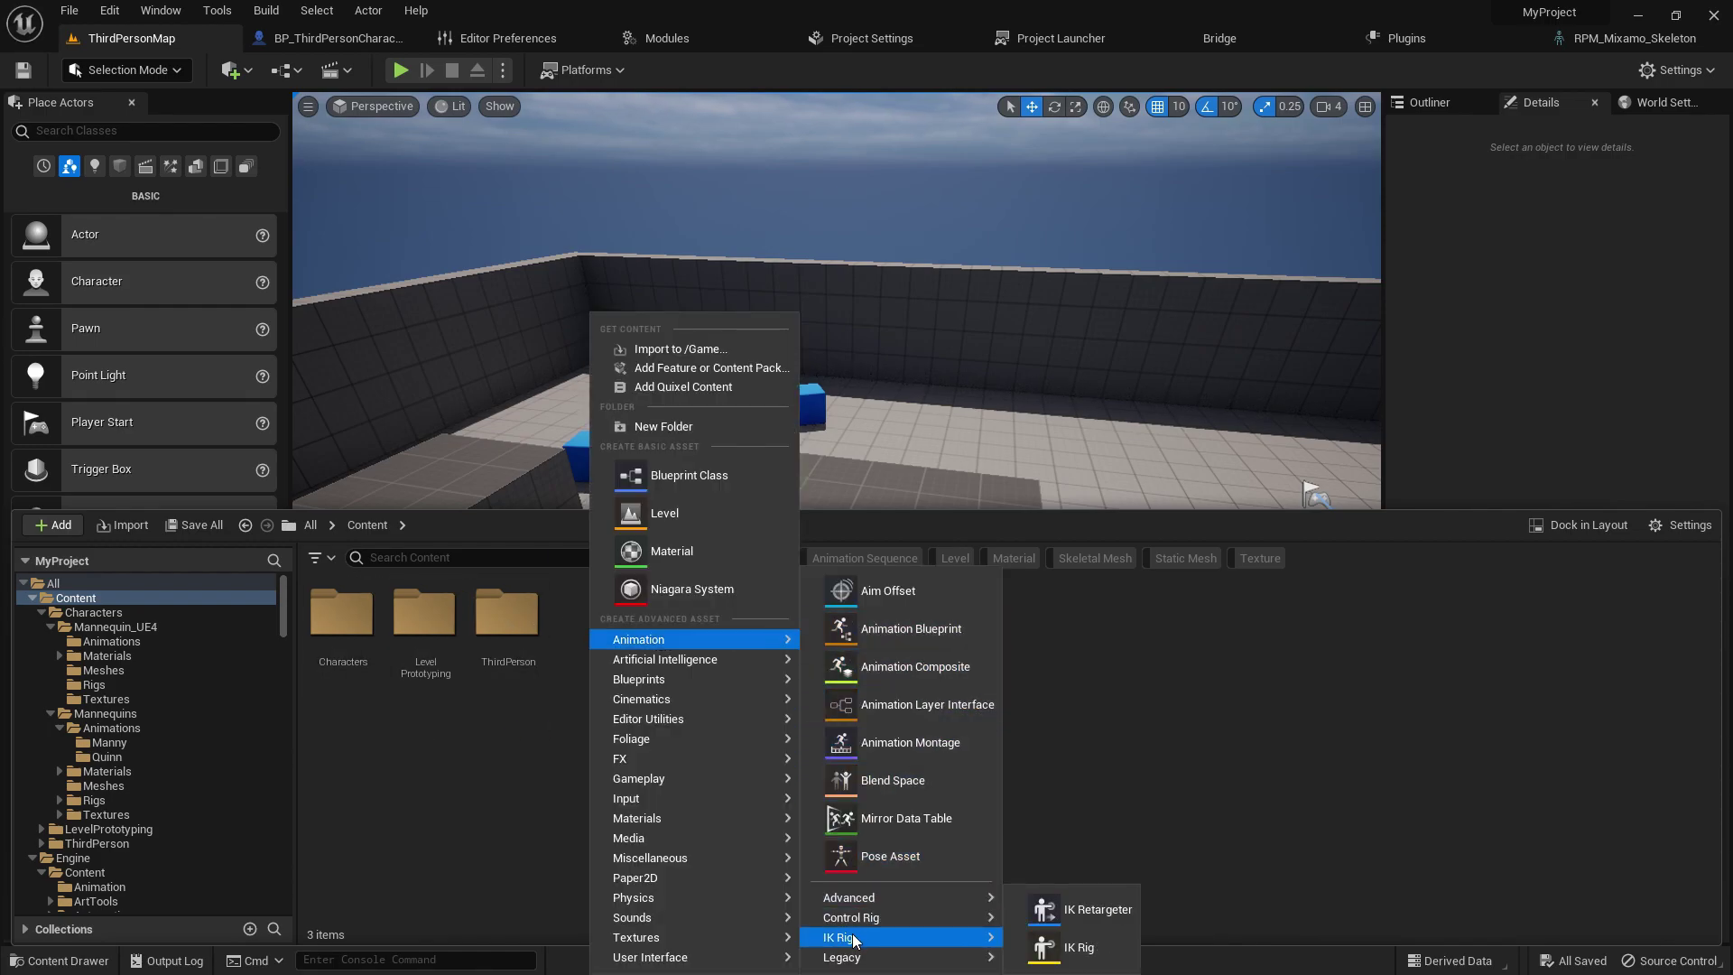
{"action": "left_click", "coordinate": [1059, 960]}
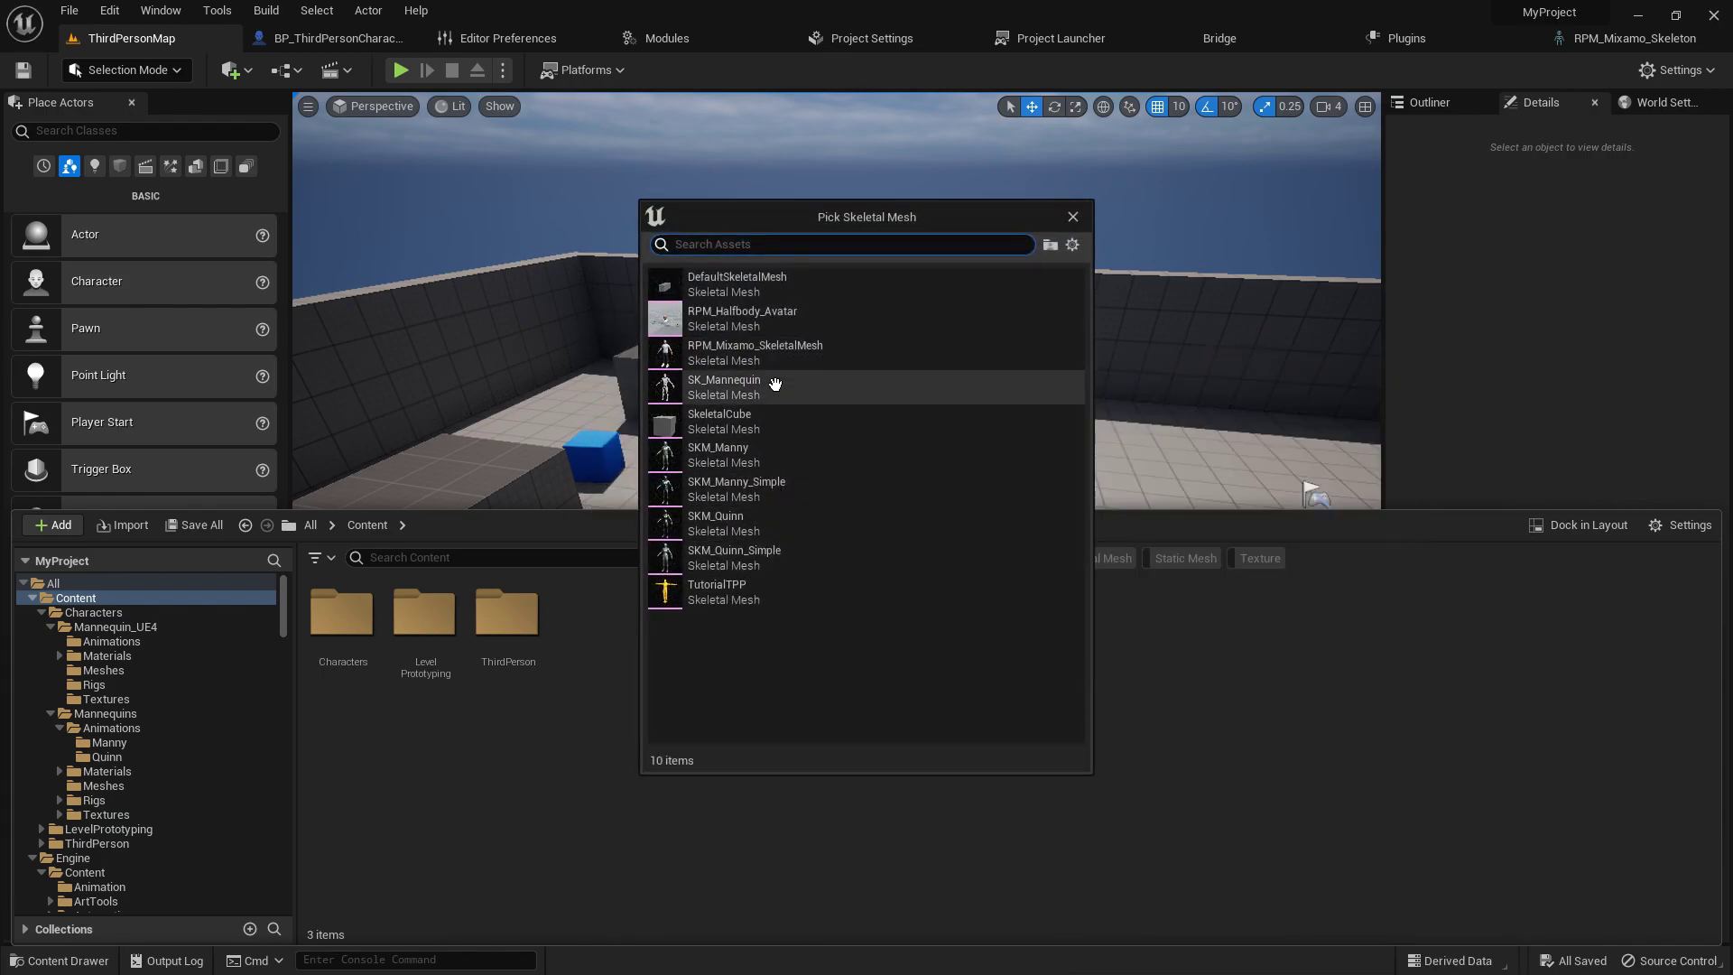
{"action": "left_click", "coordinate": [790, 354]}
Step: Name the new IK Rig asset rpm and open it for editing
{"action": "key", "text": "BackSpace"}
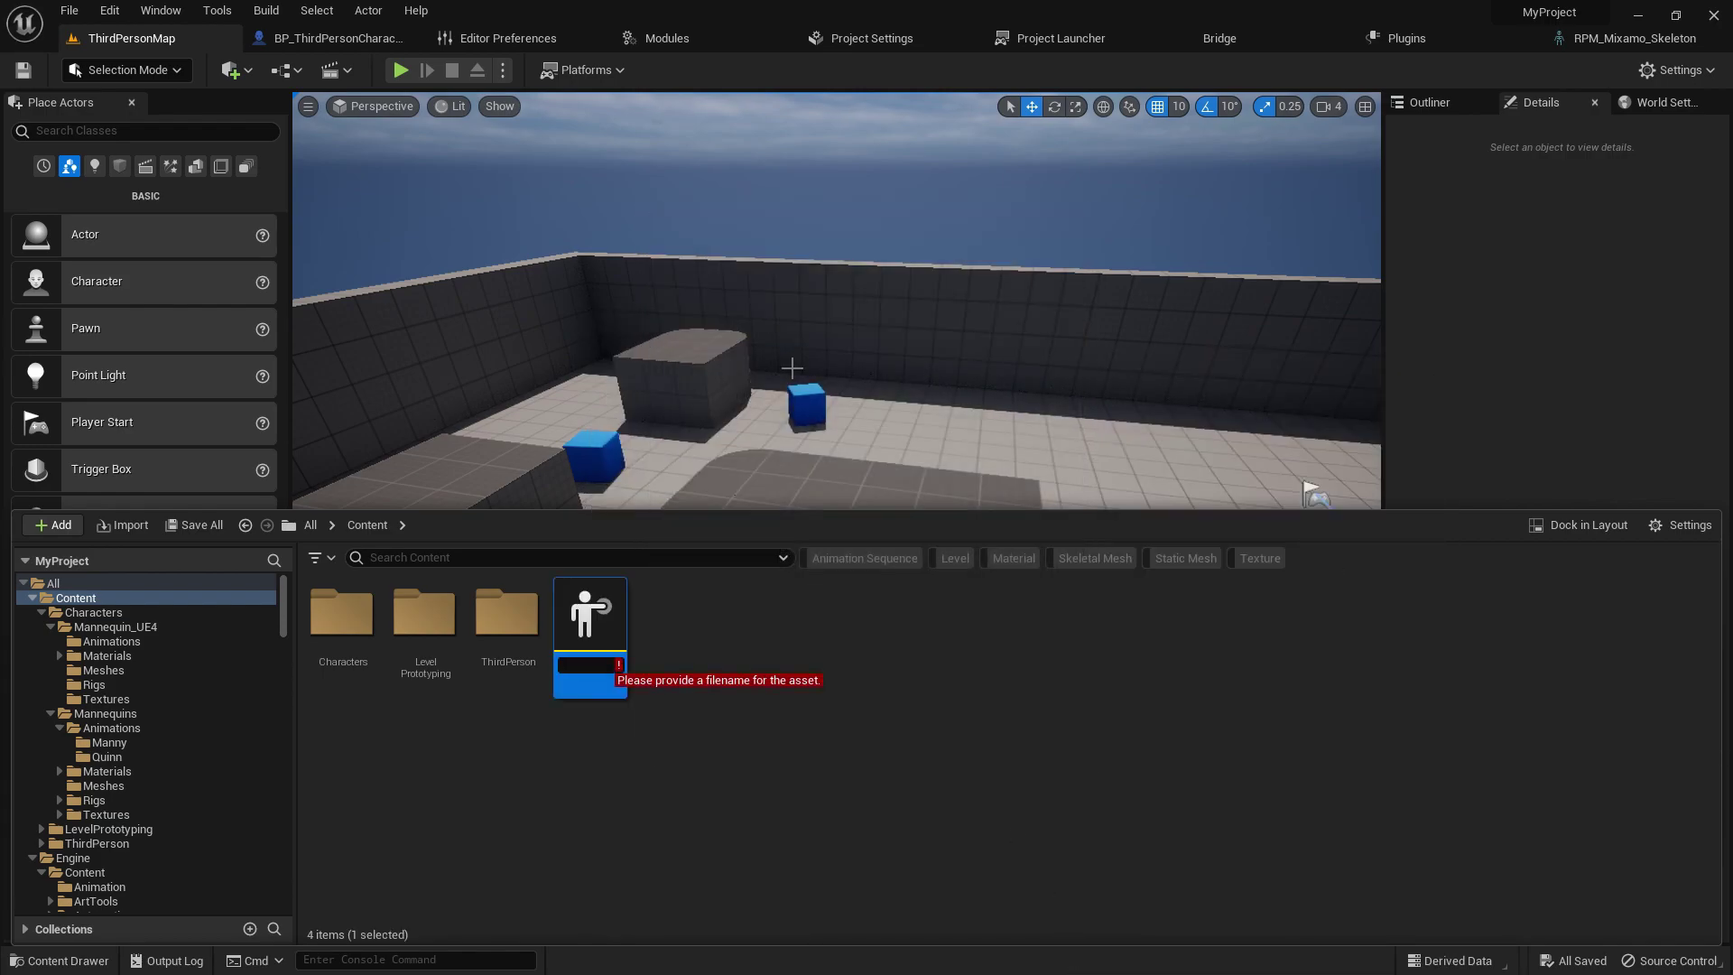
{"action": "type", "text": "rpm"}
{"action": "key", "text": "Return"}
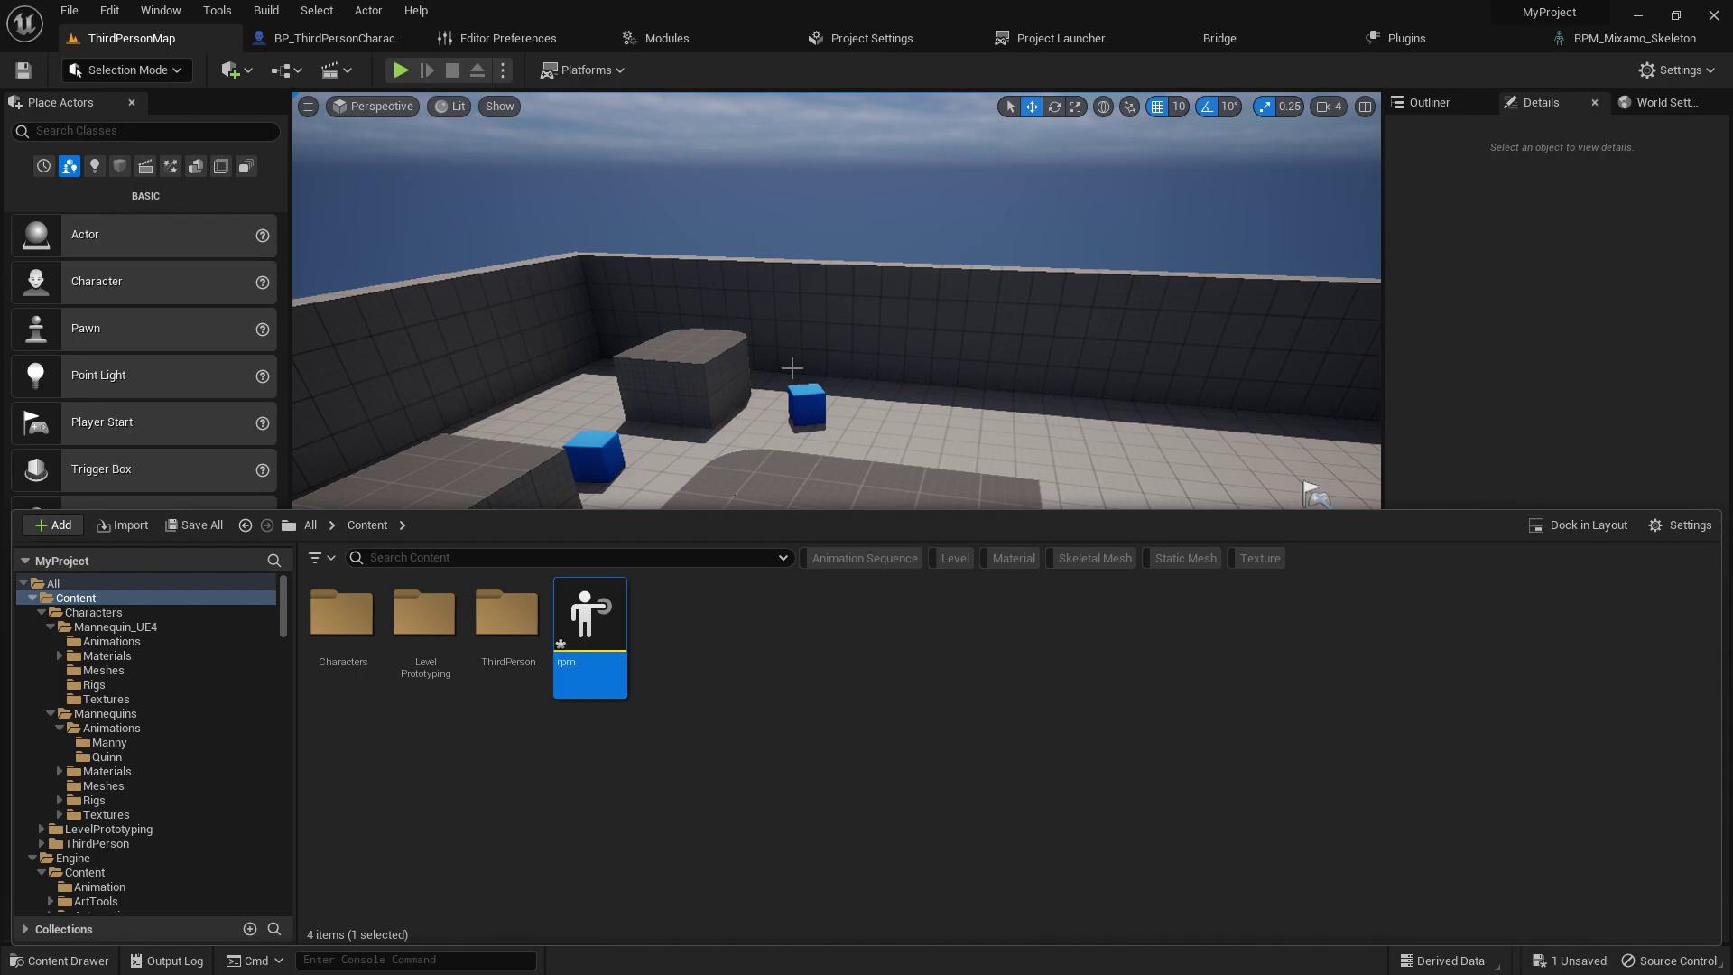
{"action": "double_click", "coordinate": [617, 637]}
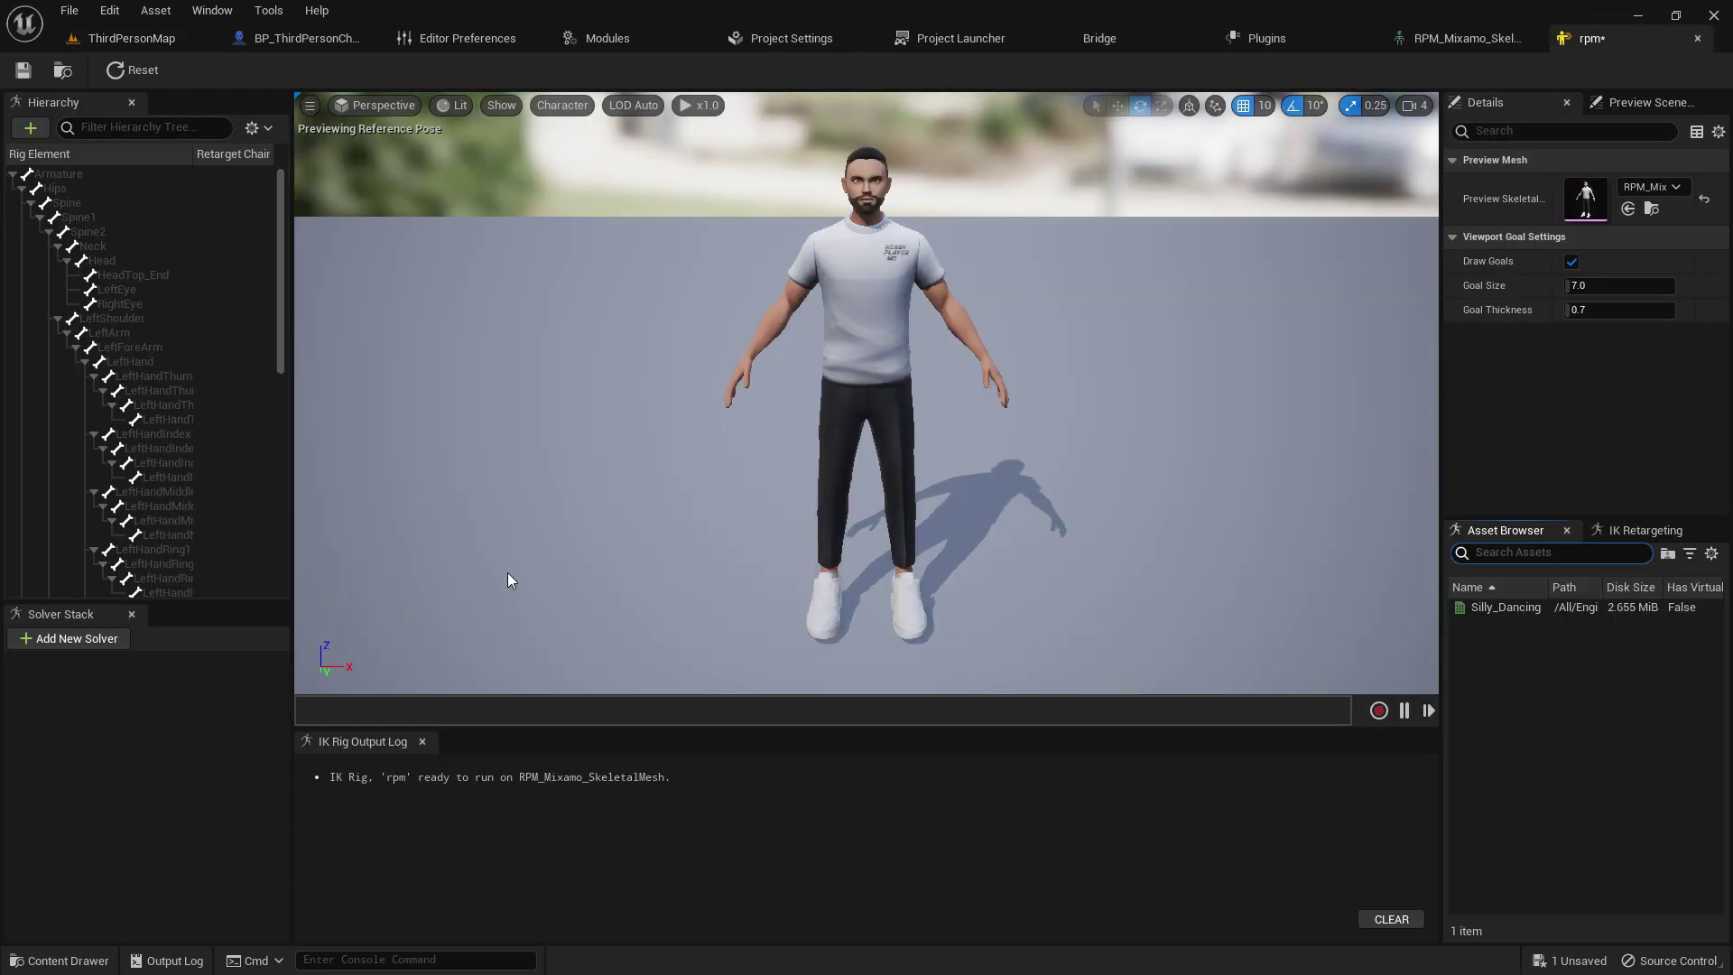
Step: Add a retarget chain named spine to the rpm IK Rig
{"action": "left_click", "coordinate": [1611, 532]}
{"action": "left_click", "coordinate": [1515, 582]}
{"action": "left_click", "coordinate": [921, 497]}
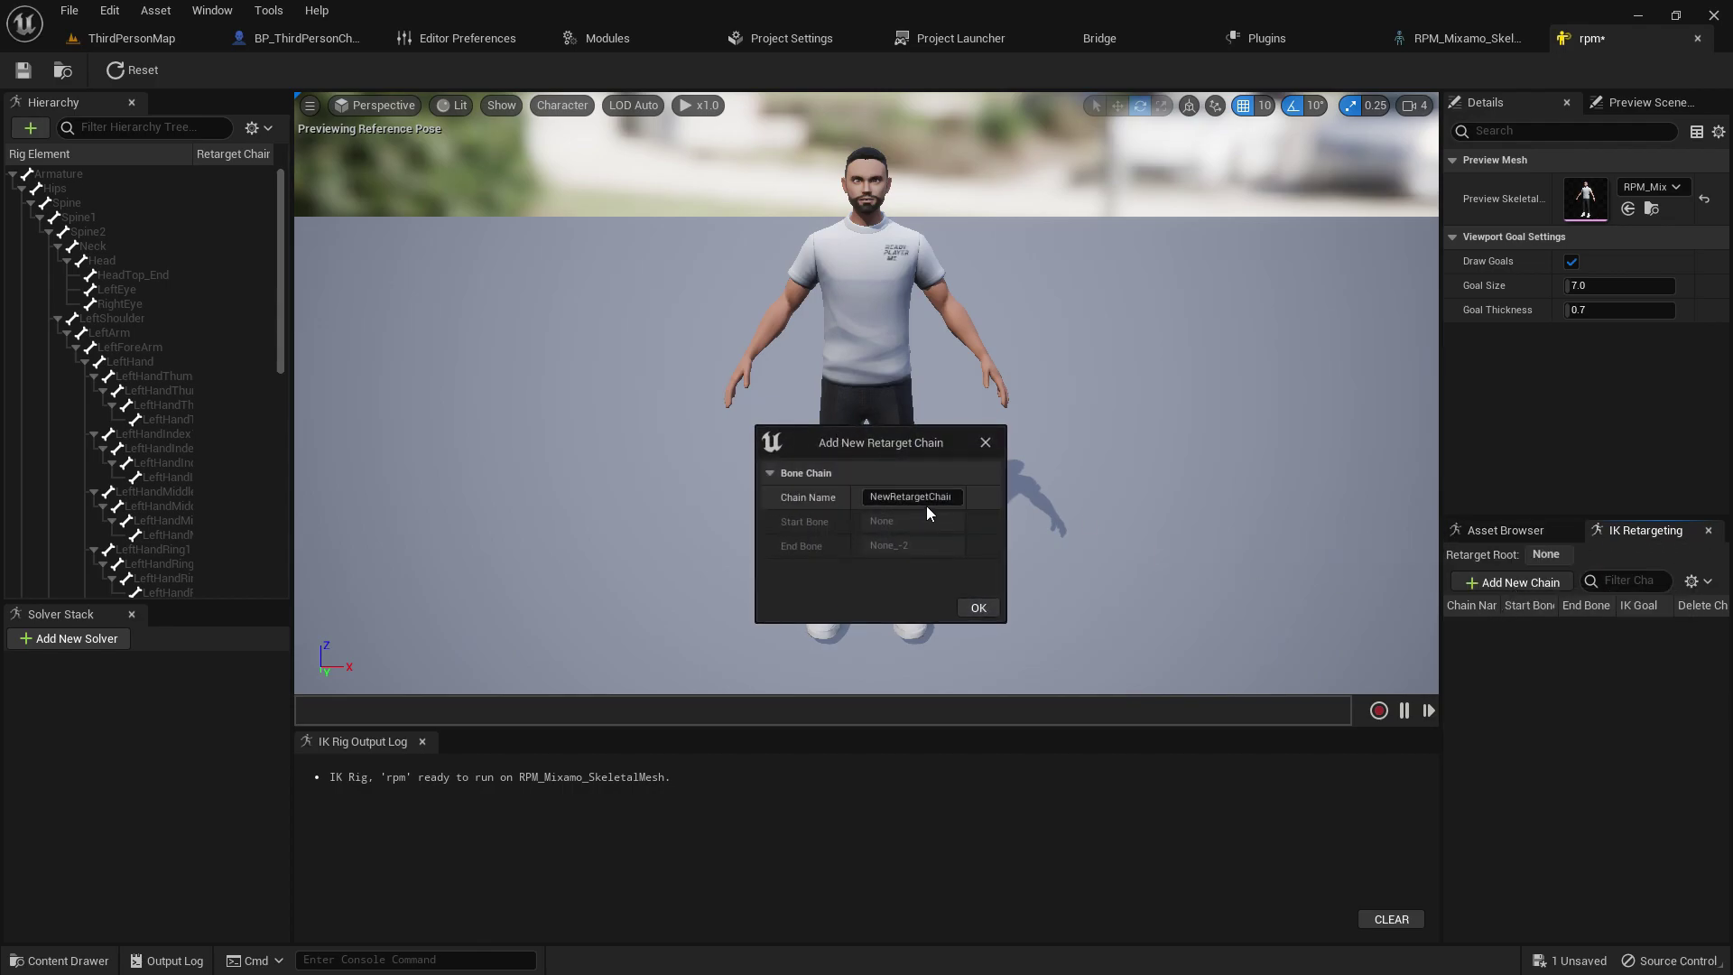
{"action": "double_click", "coordinate": [921, 499]}
{"action": "key", "text": "BackSpace"}
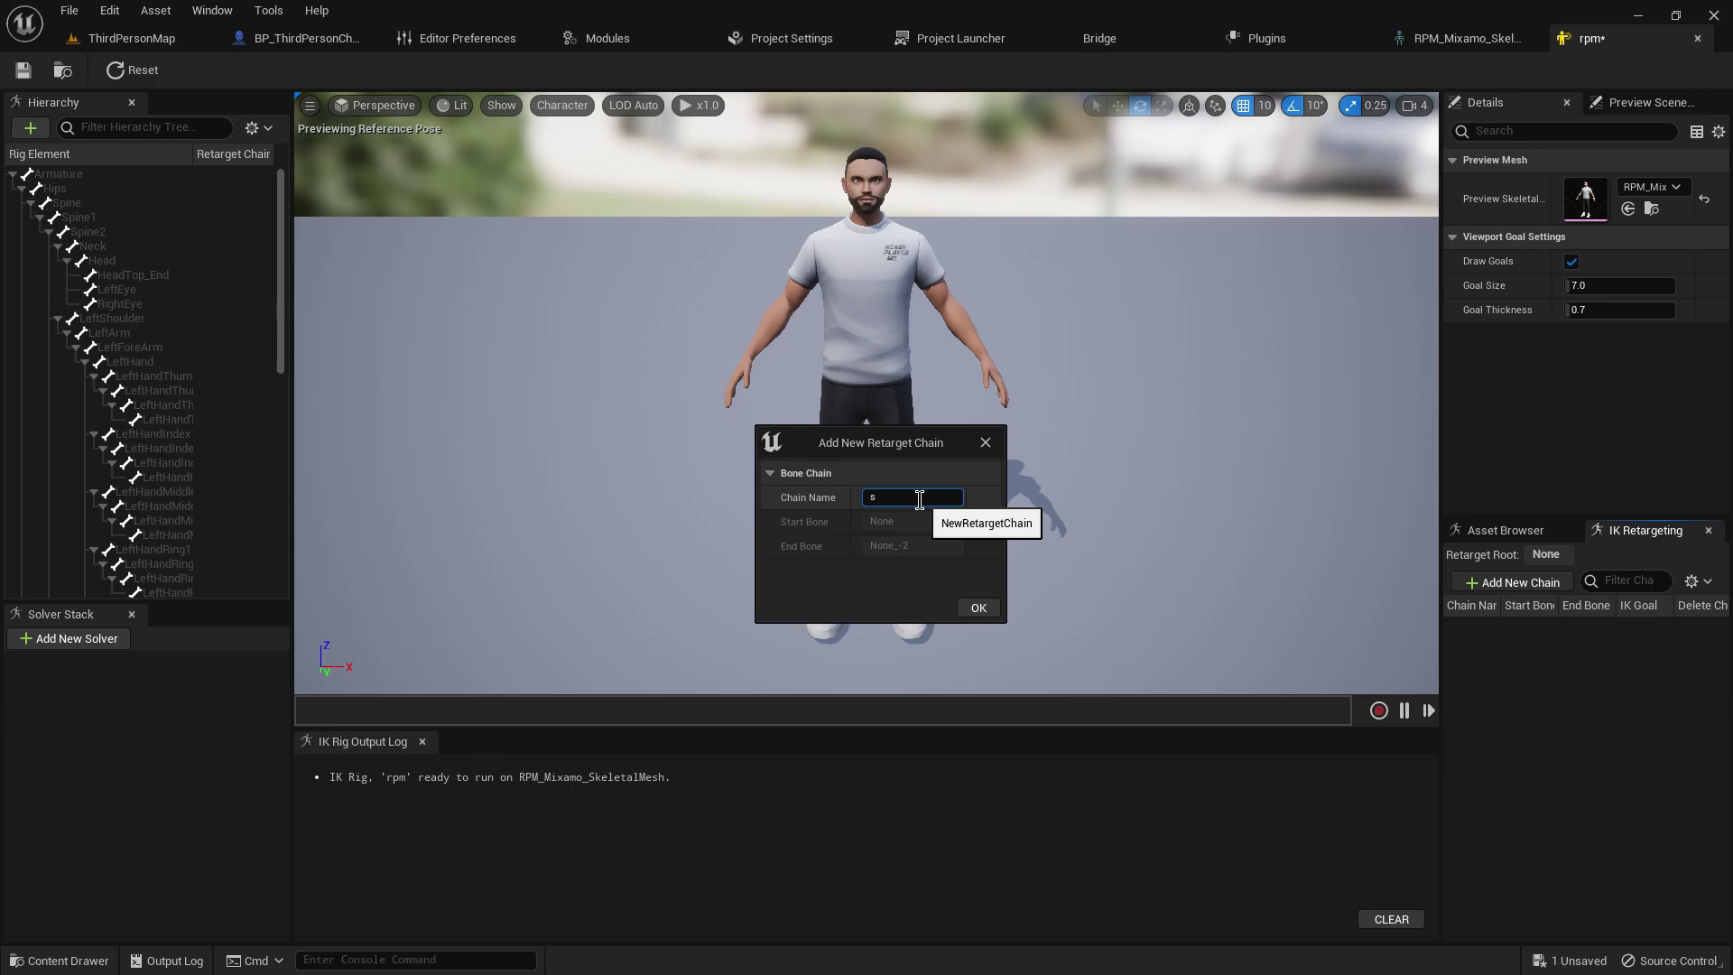
{"action": "left_click", "coordinate": [978, 607]}
Step: Set the spine chain's start bone to Spine and its end bone to Spine2
{"action": "left_click", "coordinate": [1535, 632]}
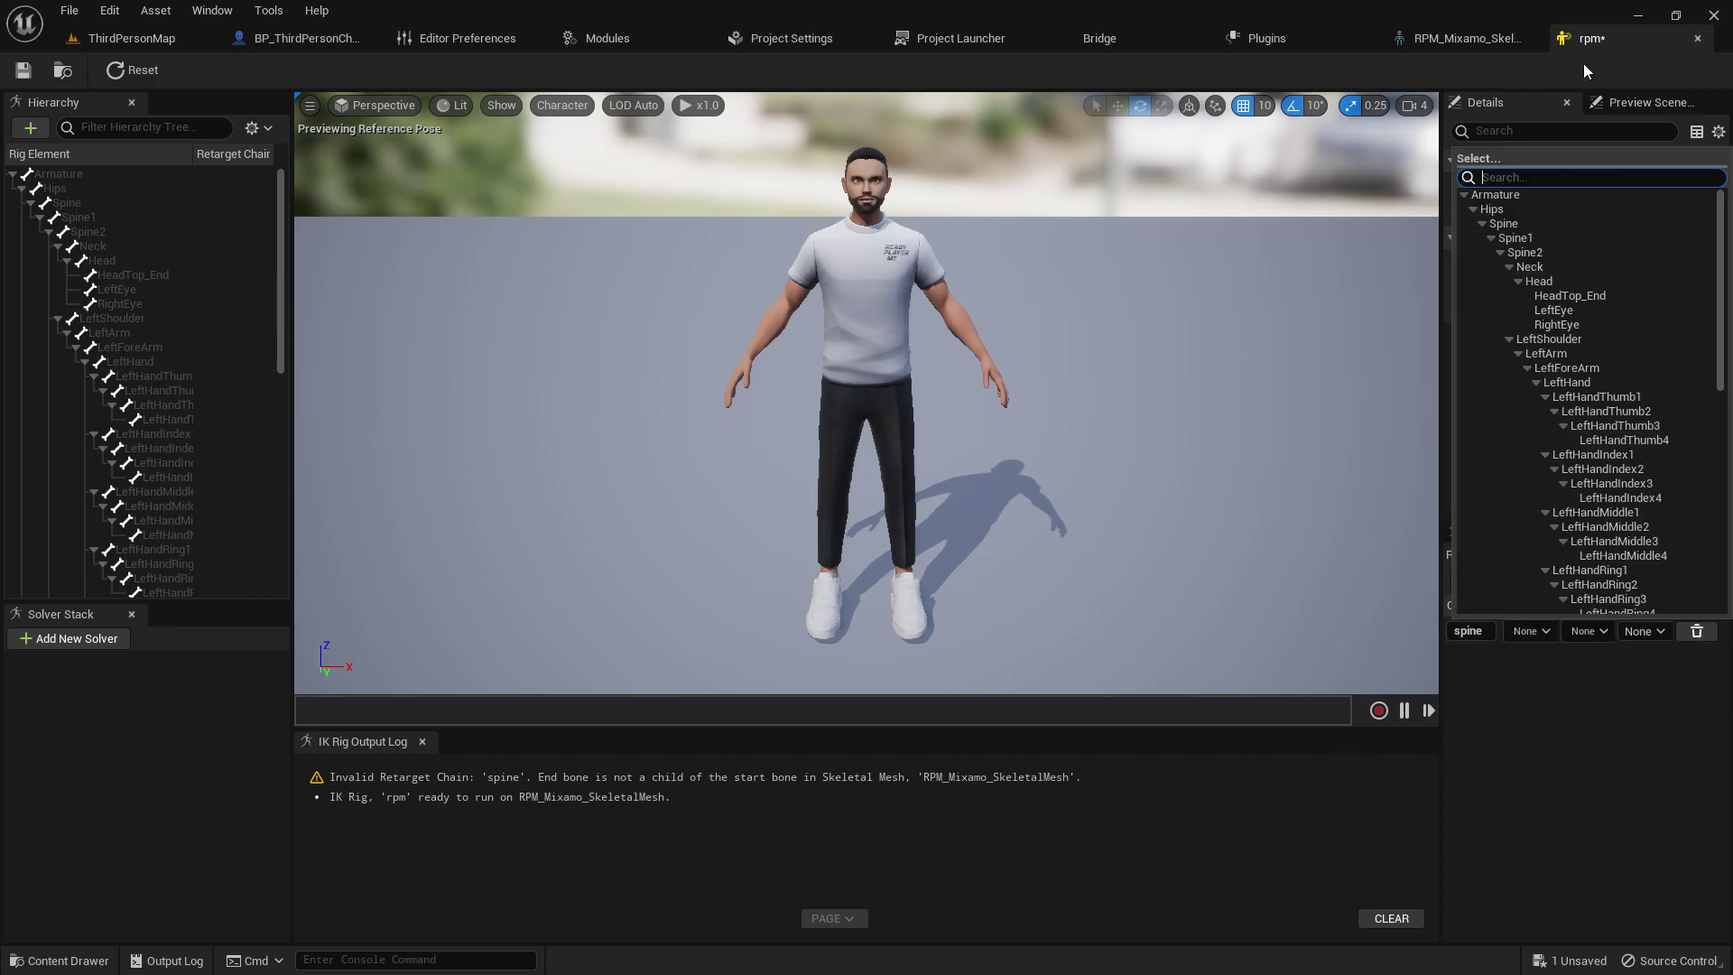
{"action": "left_click", "coordinate": [1526, 225]}
{"action": "left_click", "coordinate": [1589, 631]}
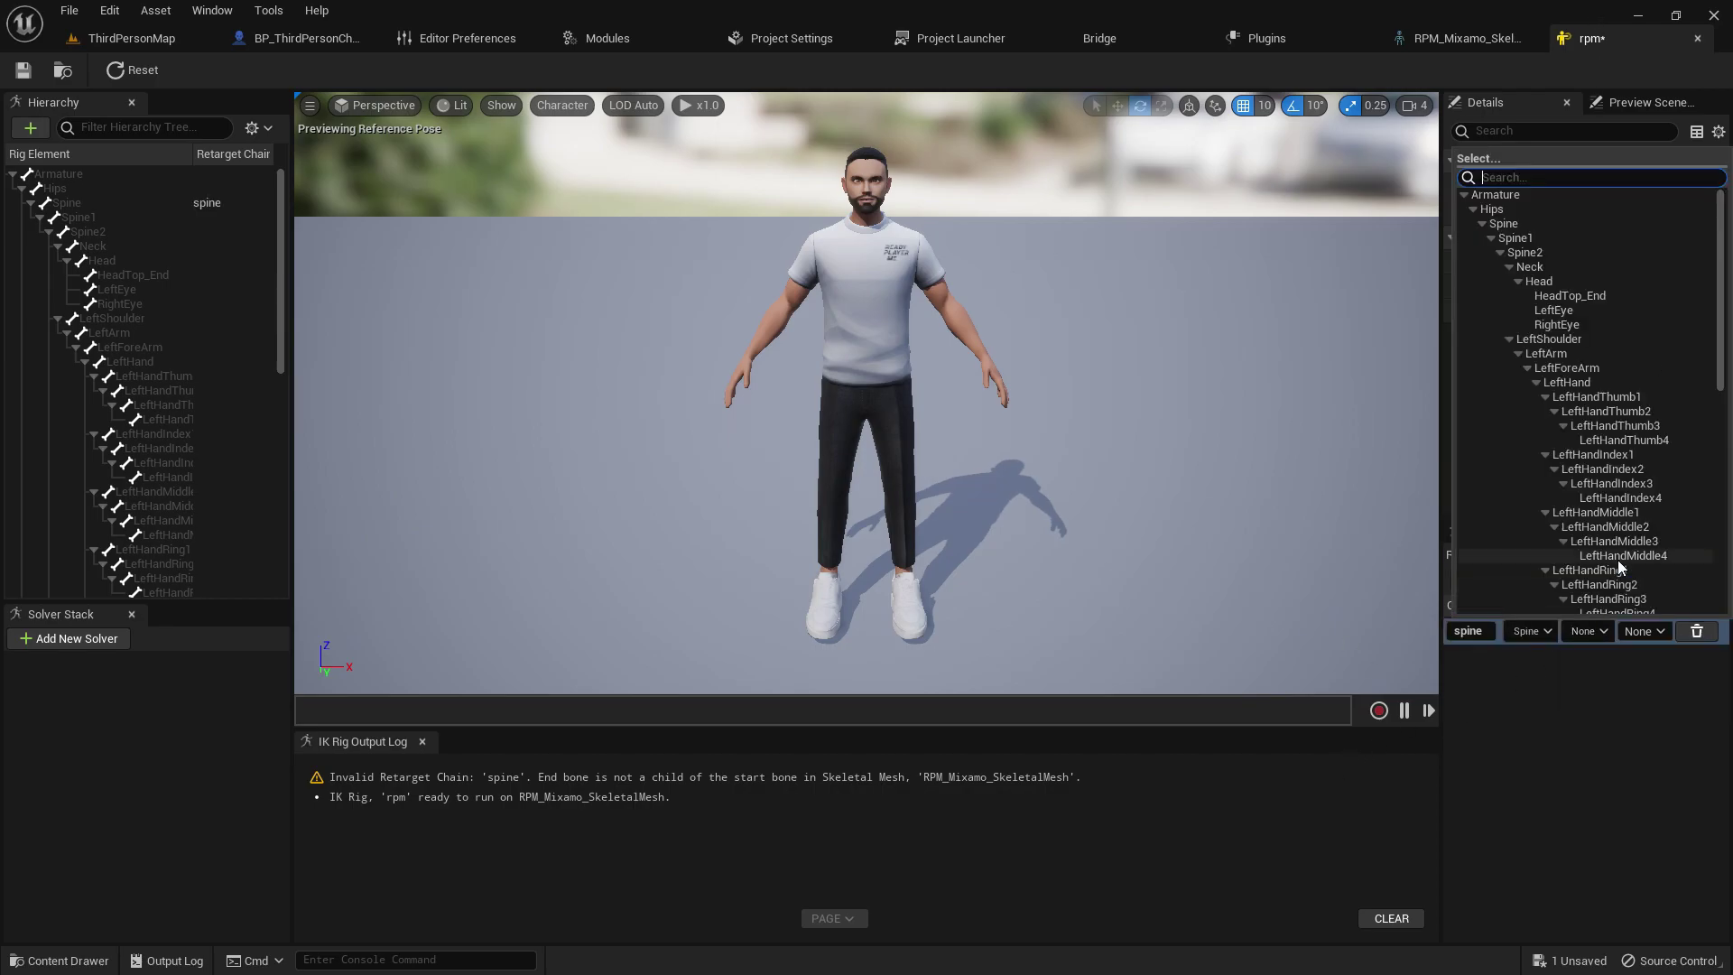
{"action": "left_click", "coordinate": [1567, 253]}
Step: Add another retarget chain named root
{"action": "left_click", "coordinate": [1520, 583]}
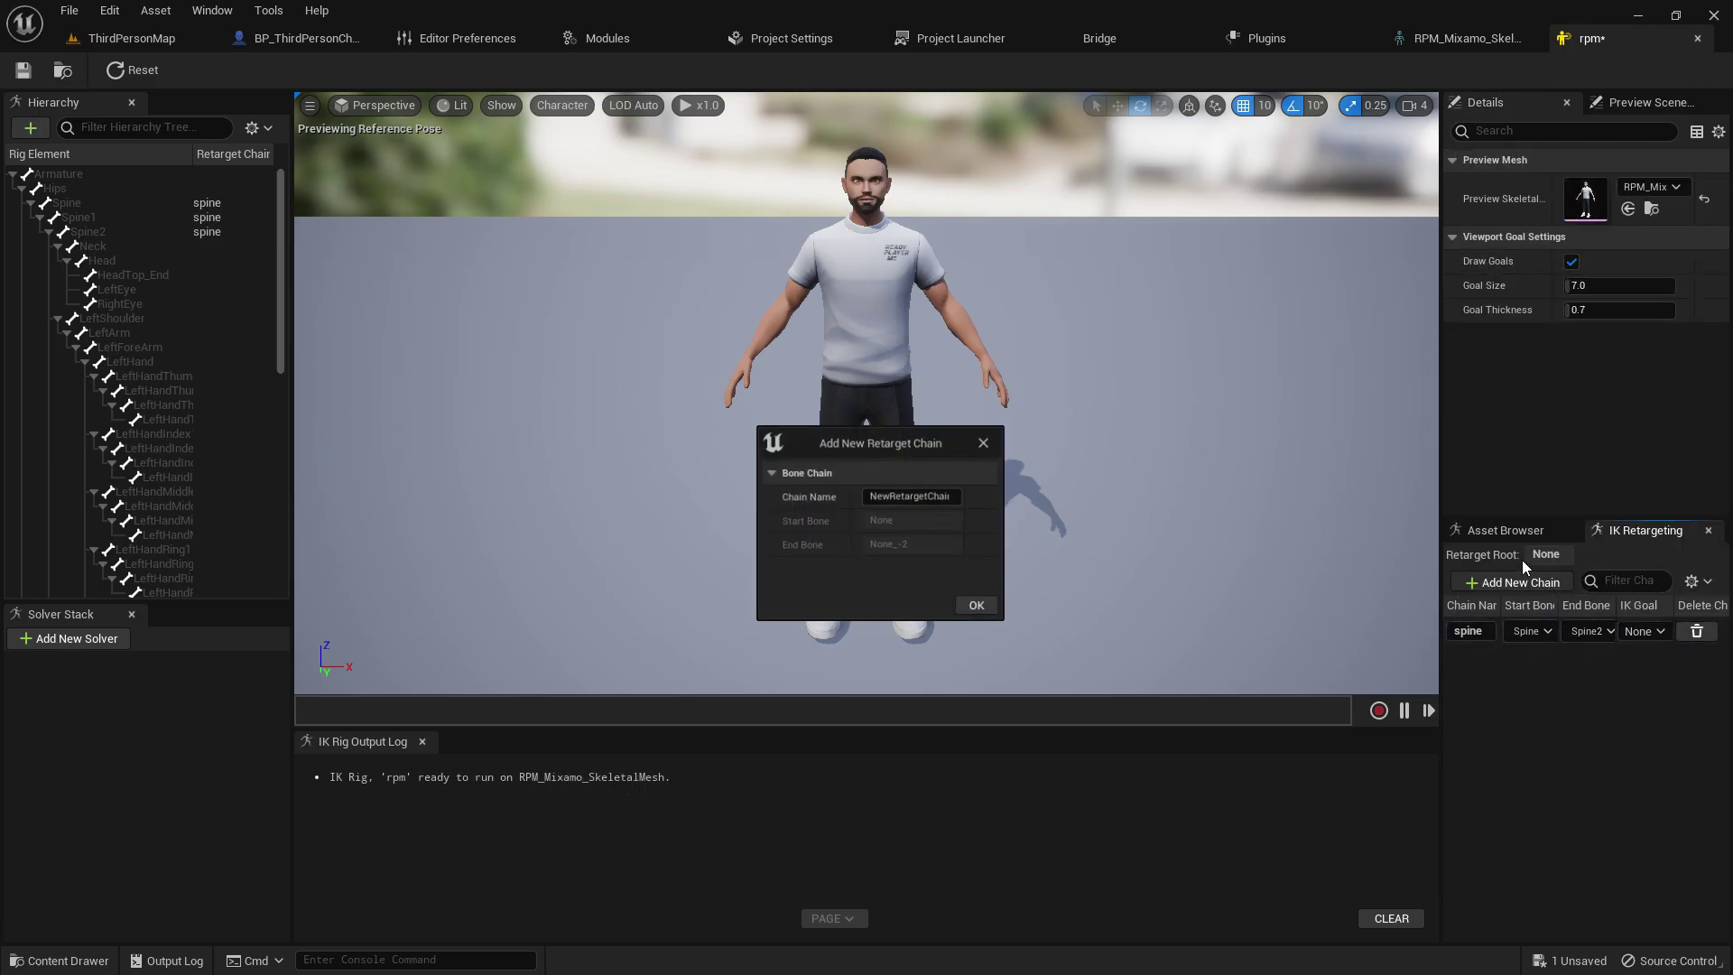
{"action": "left_click", "coordinate": [935, 498]}
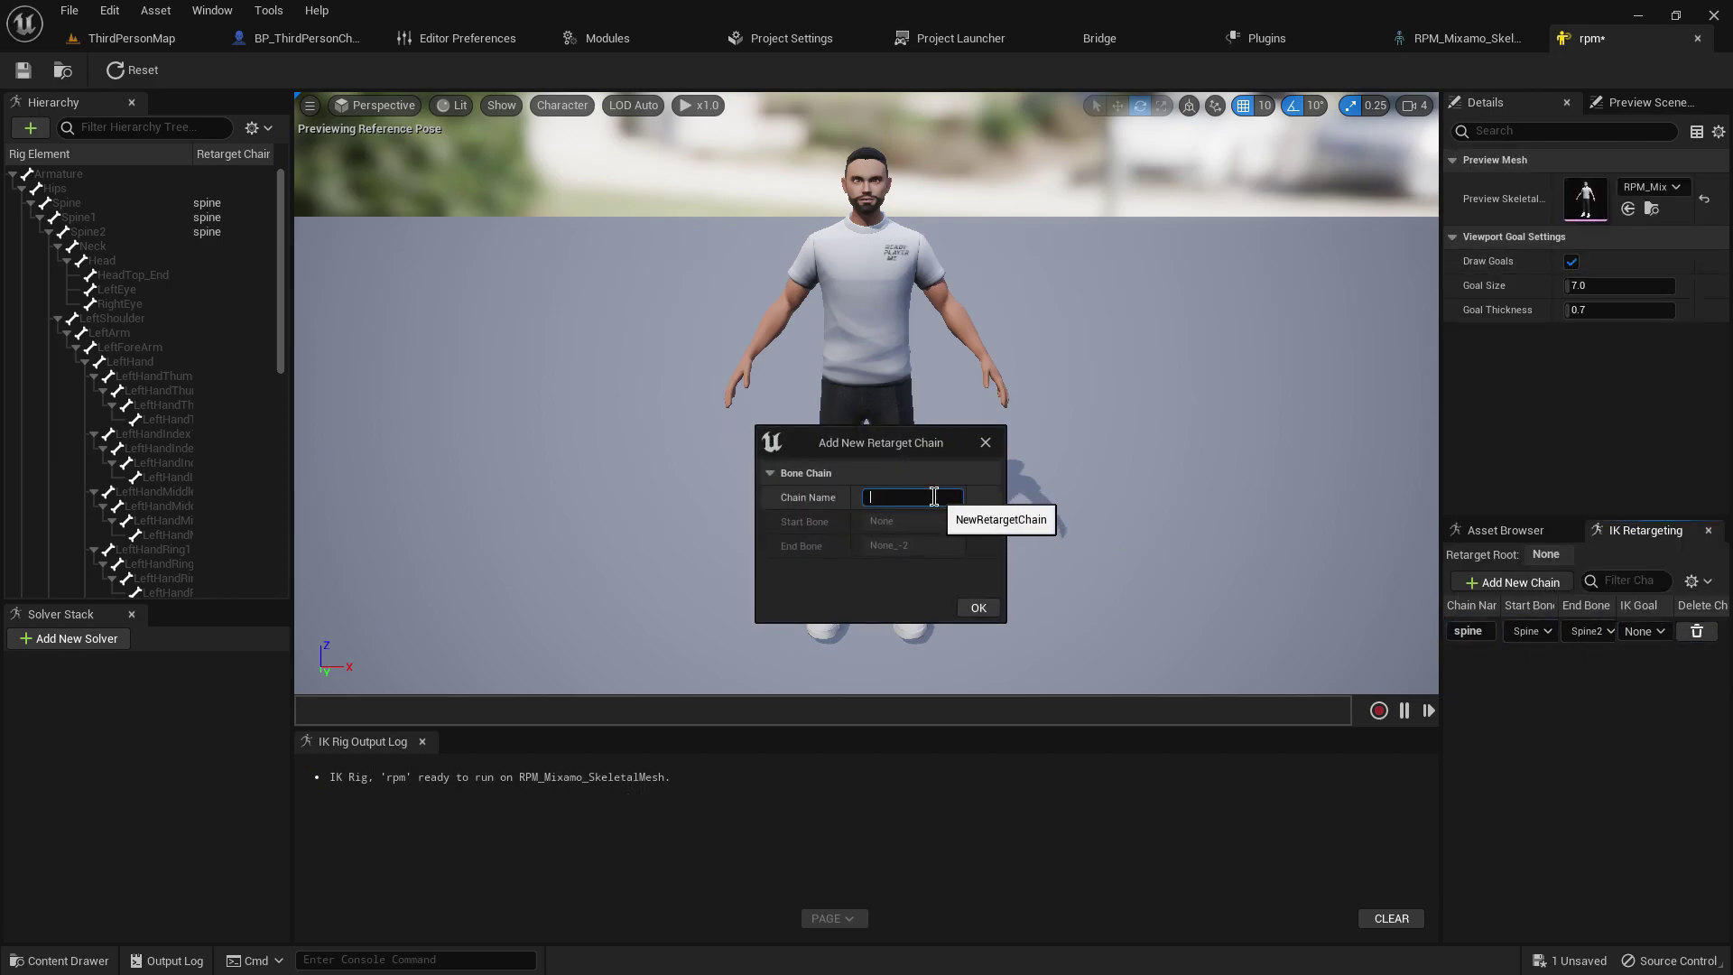
{"action": "type", "text": "root"}
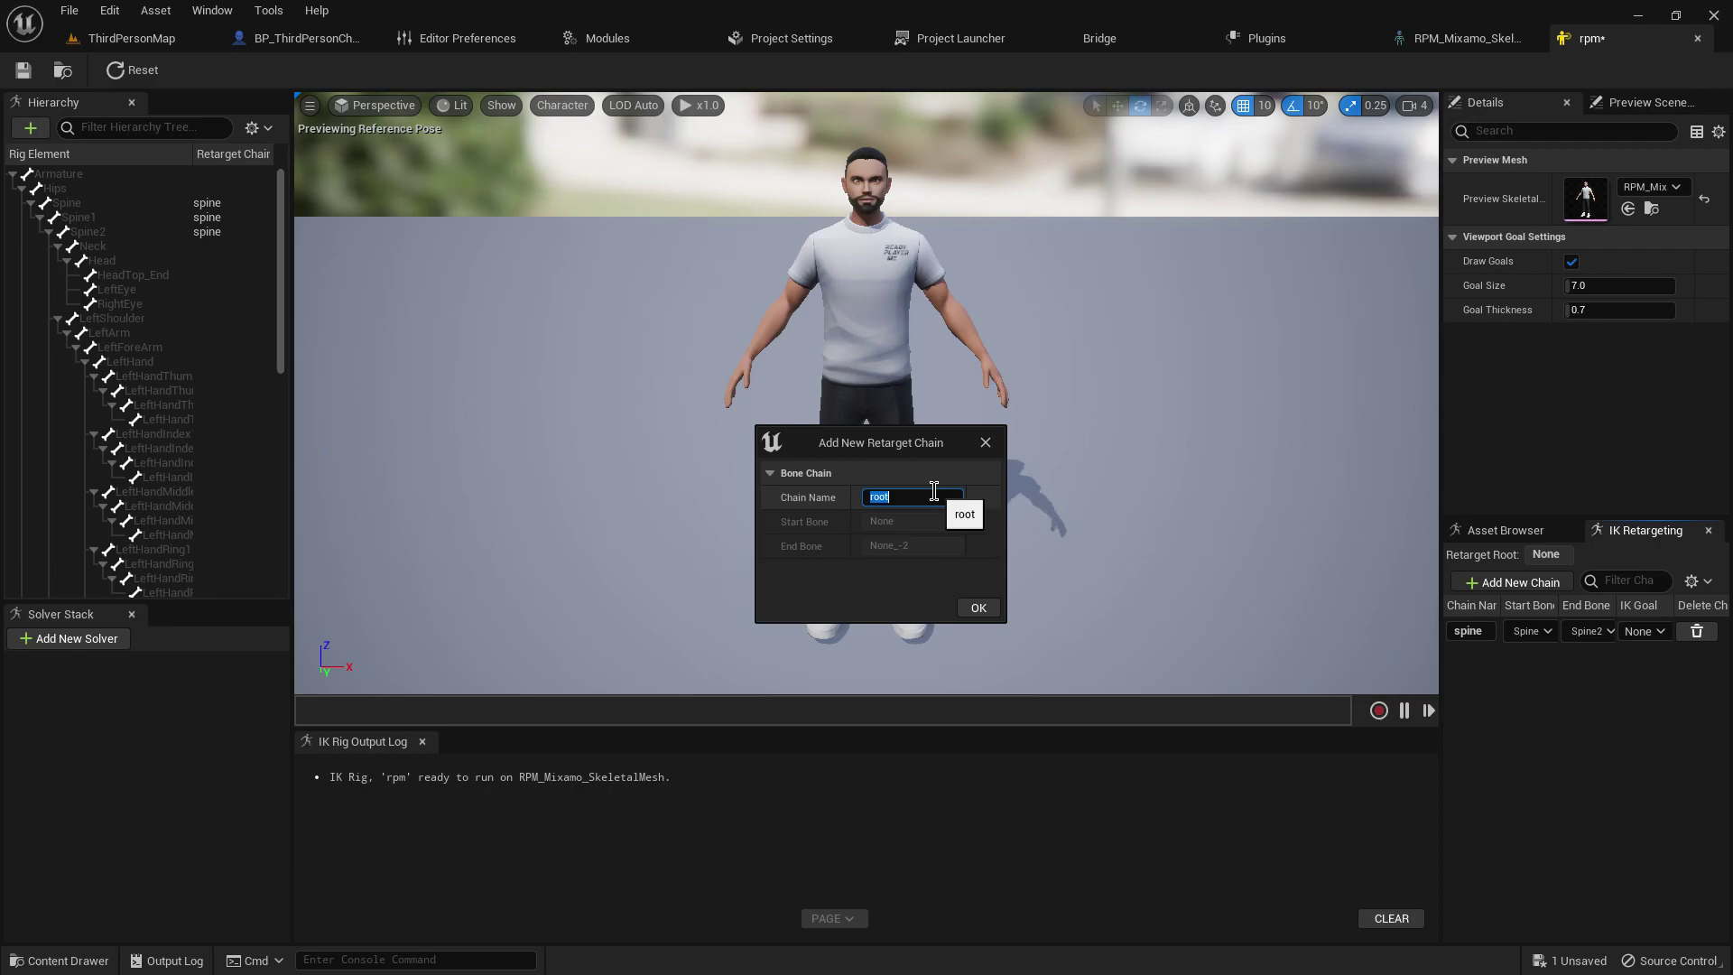
{"action": "left_click", "coordinate": [982, 607]}
Step: Try Hips as the root chain's start bone and compare the Hips and Armature bones in the hierarchy
{"action": "left_click", "coordinate": [1539, 663]}
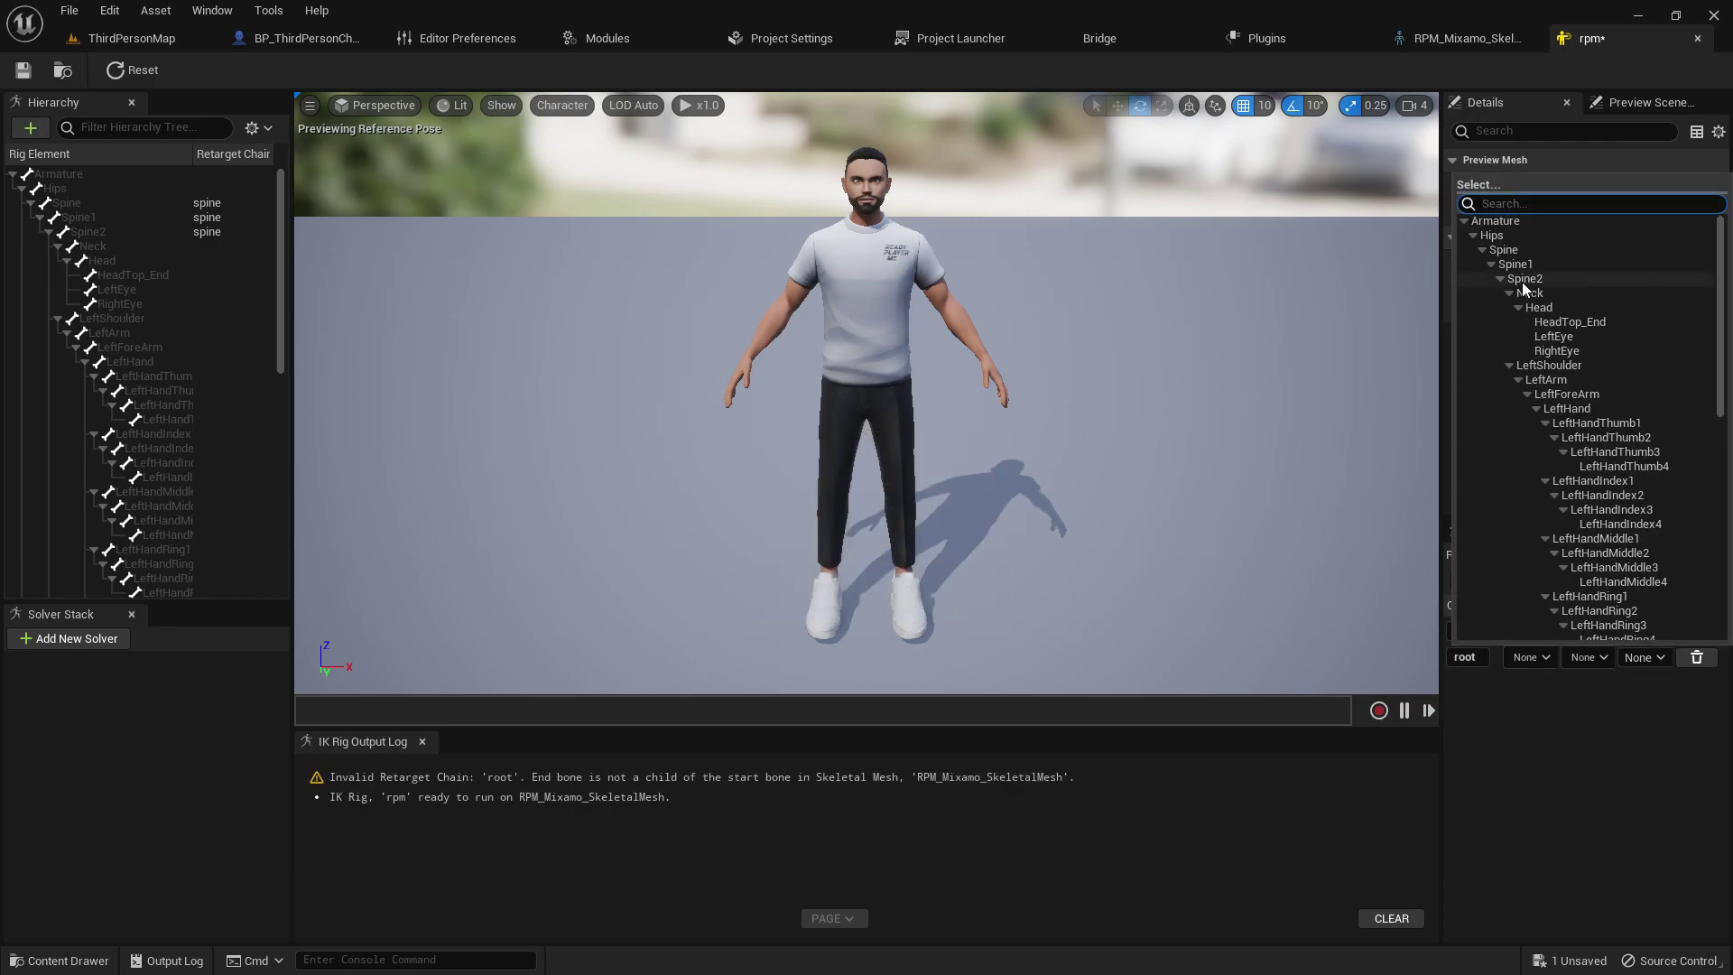
{"action": "left_click", "coordinate": [1515, 235]}
{"action": "left_click", "coordinate": [56, 189]}
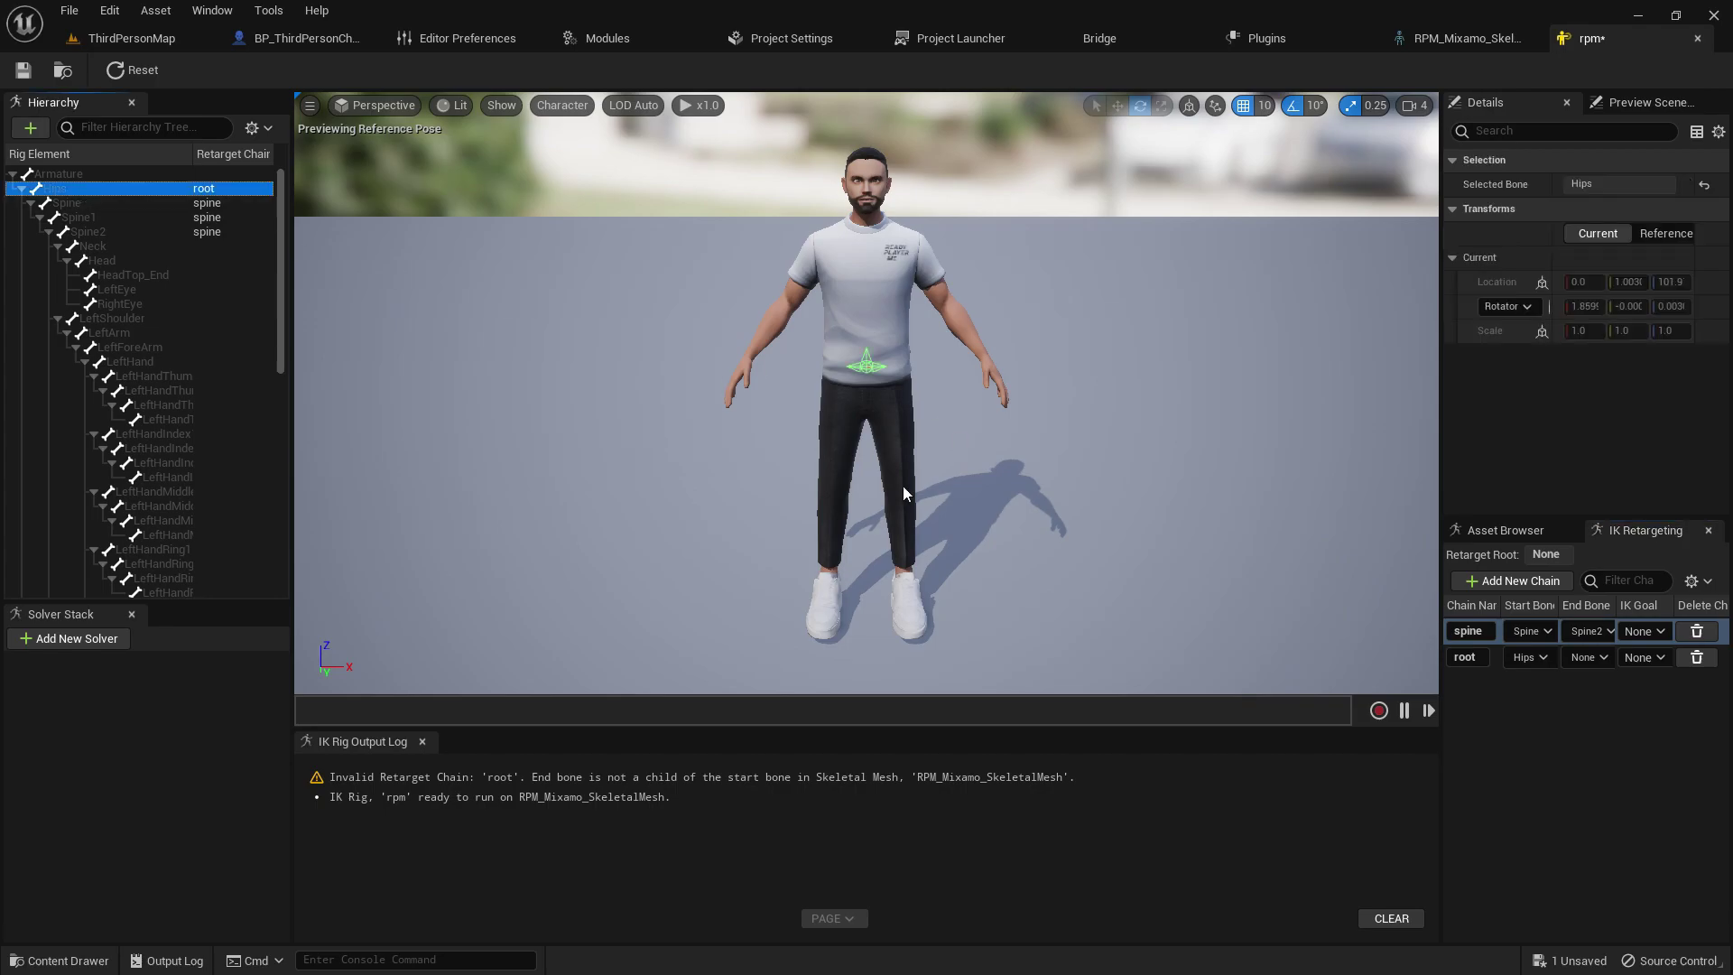
{"action": "left_click", "coordinate": [1589, 657]}
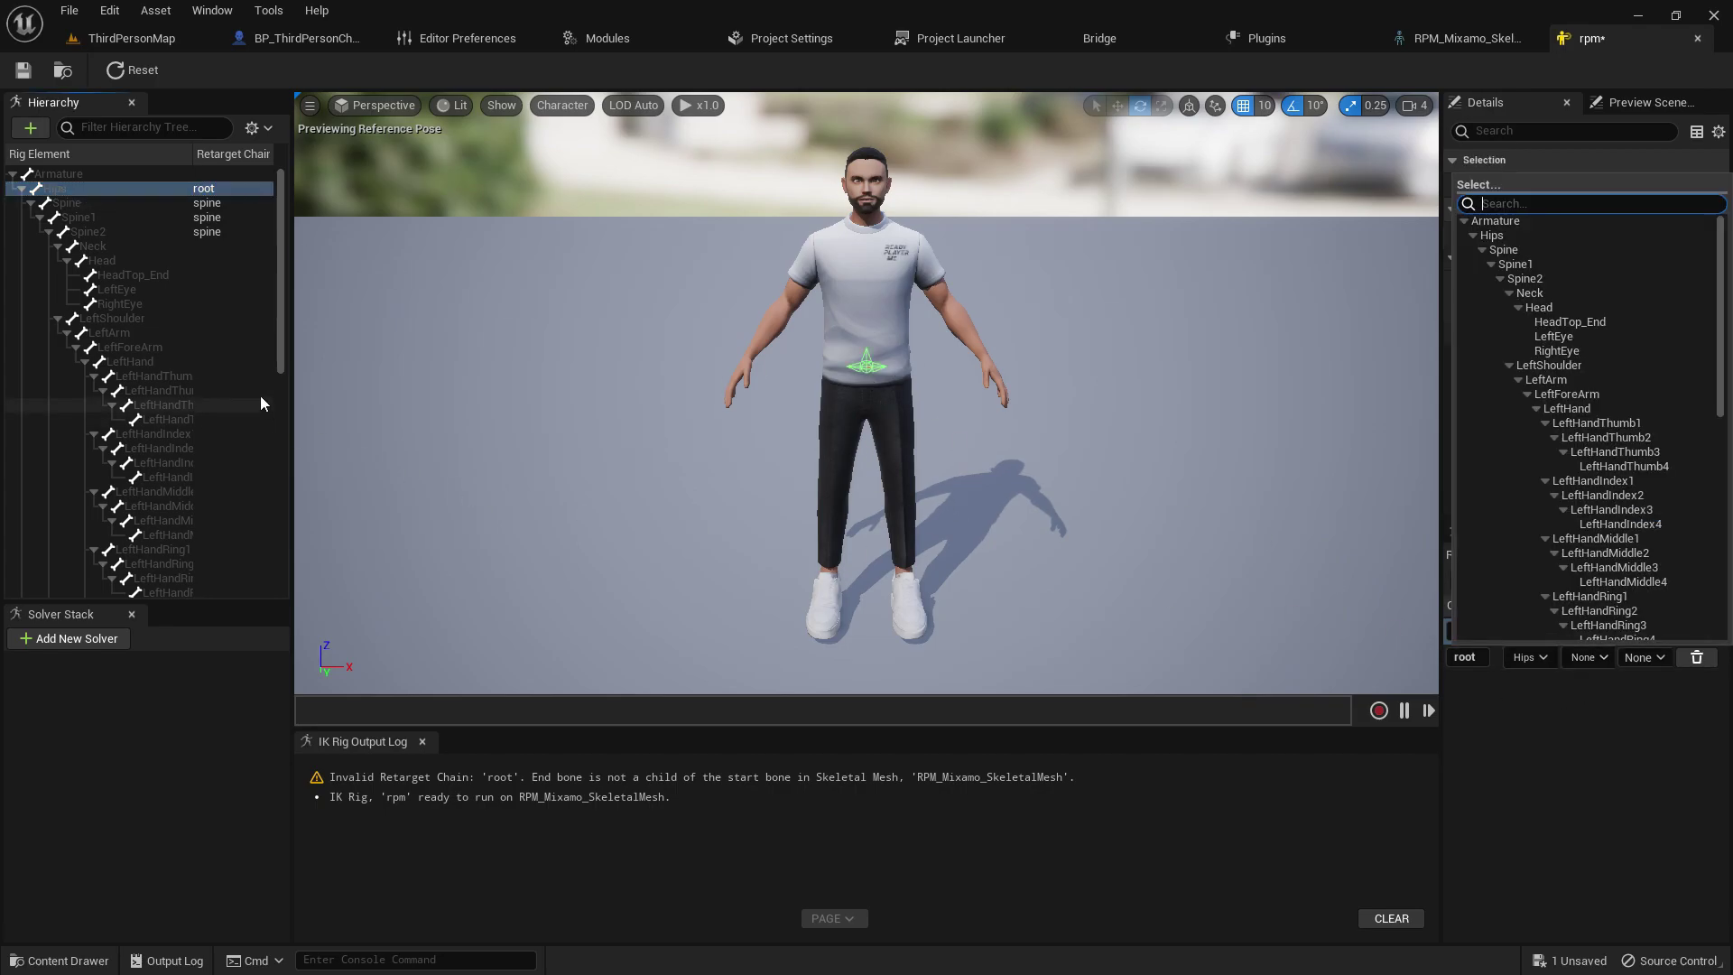
{"action": "left_click", "coordinate": [77, 179]}
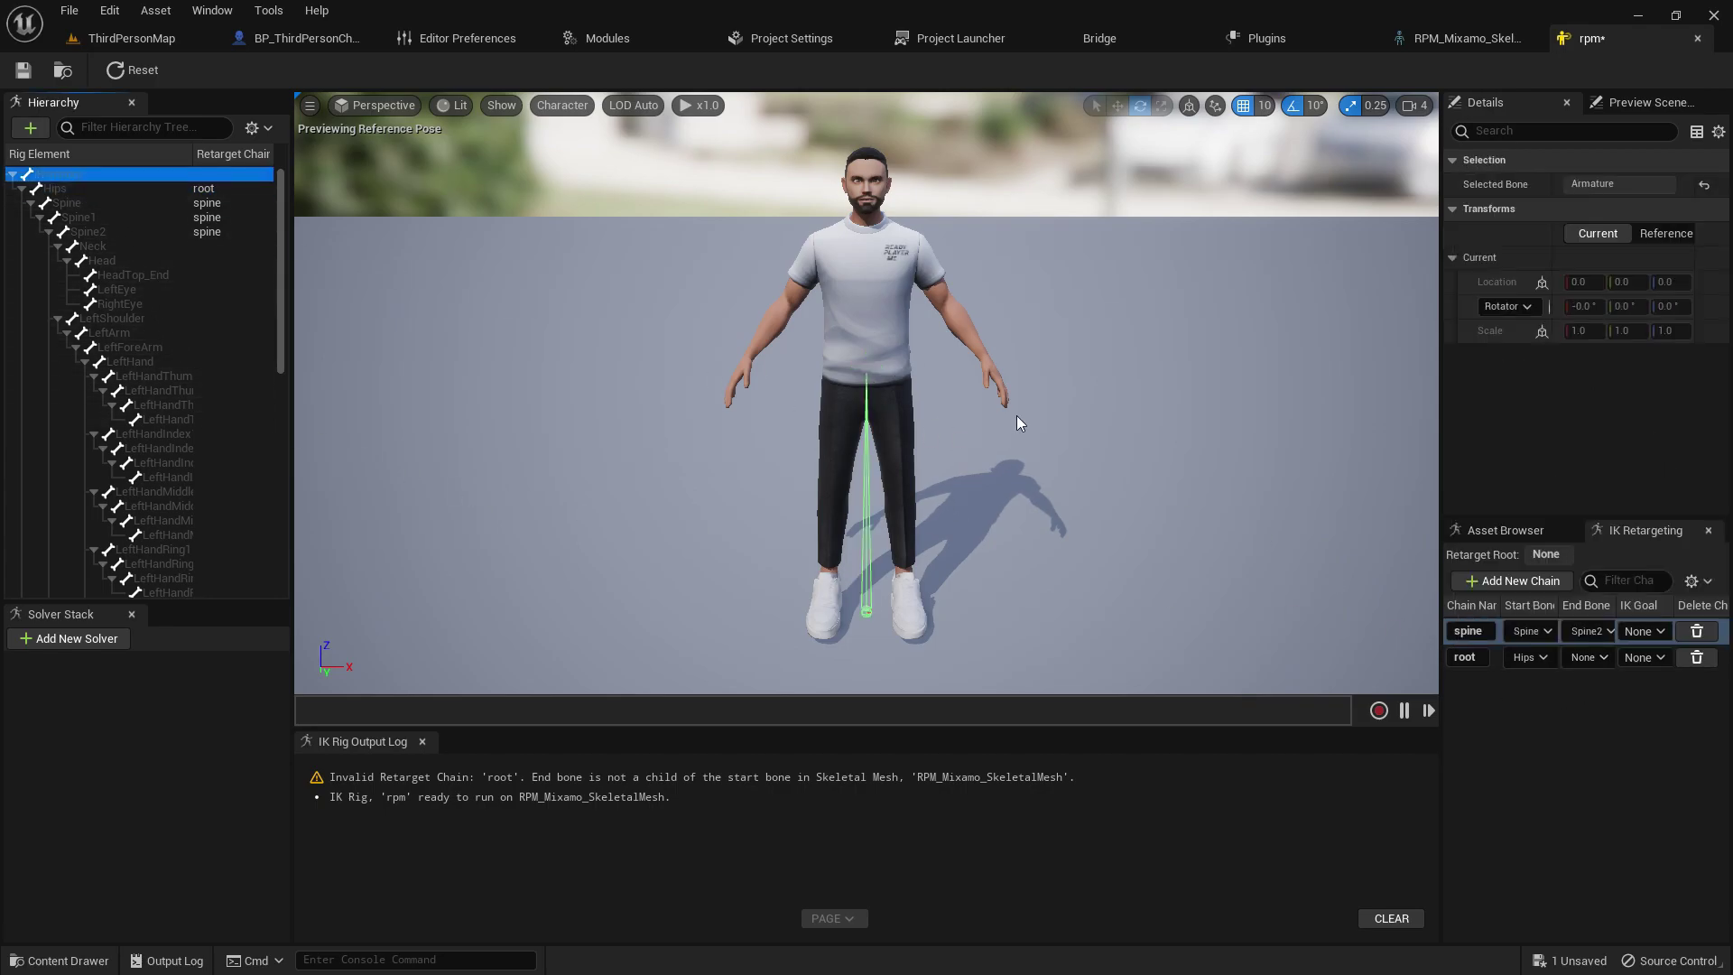
Step: Set both the start bone and the end bone of the root chain to Armature
{"action": "left_click", "coordinate": [1536, 650]}
{"action": "left_click", "coordinate": [1495, 221]}
{"action": "left_click", "coordinate": [1589, 657]}
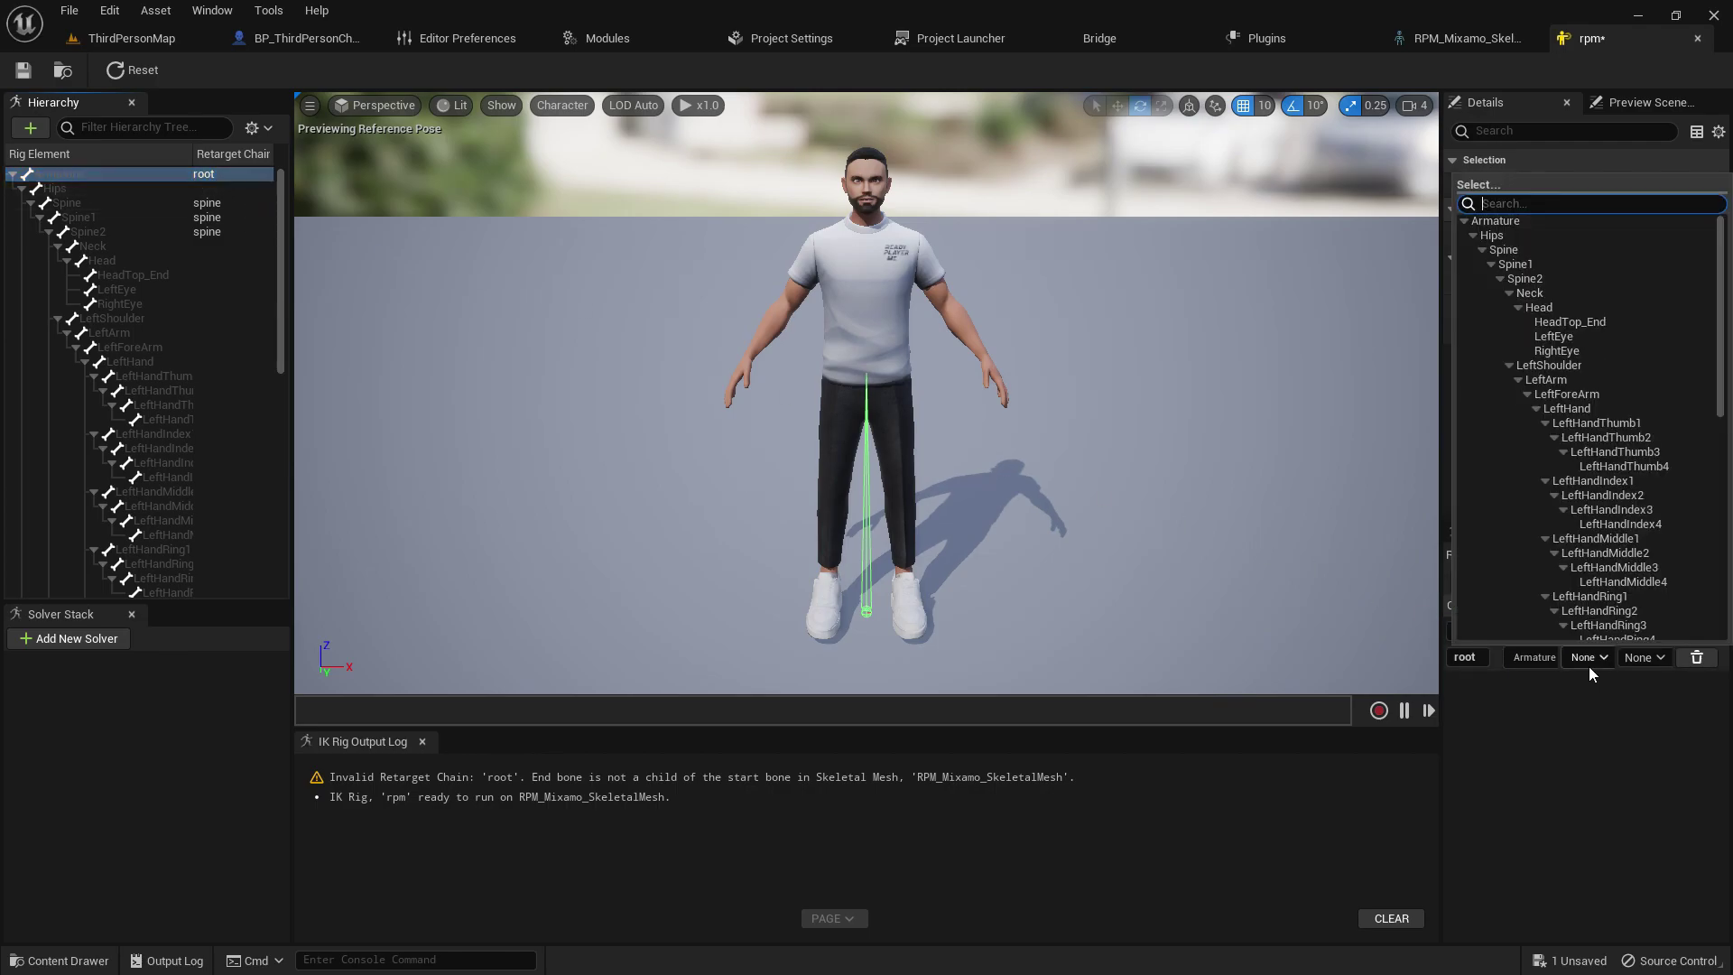
{"action": "left_click", "coordinate": [1495, 221]}
Step: Add a left arm retarget chain named LA without a goal
{"action": "left_click", "coordinate": [1520, 581]}
{"action": "left_click", "coordinate": [906, 497]}
{"action": "type", "text": "Arm"}
{"action": "double_click", "coordinate": [905, 499]}
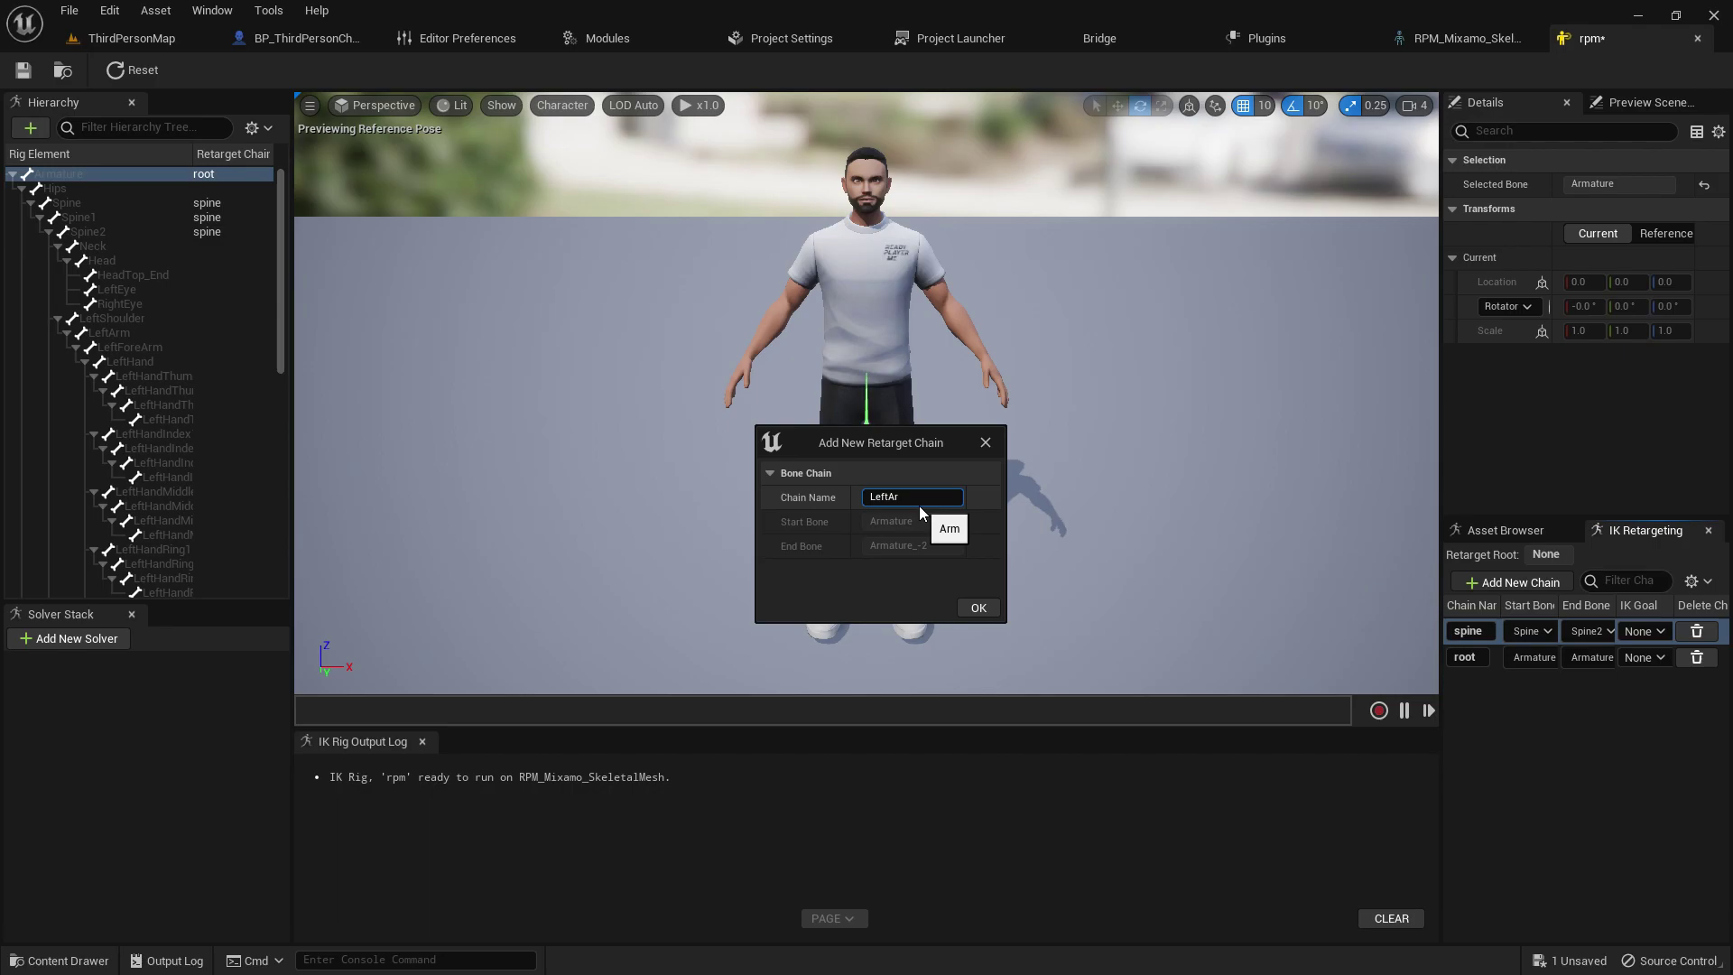
{"action": "left_click", "coordinate": [975, 607]}
{"action": "left_click", "coordinate": [959, 532]}
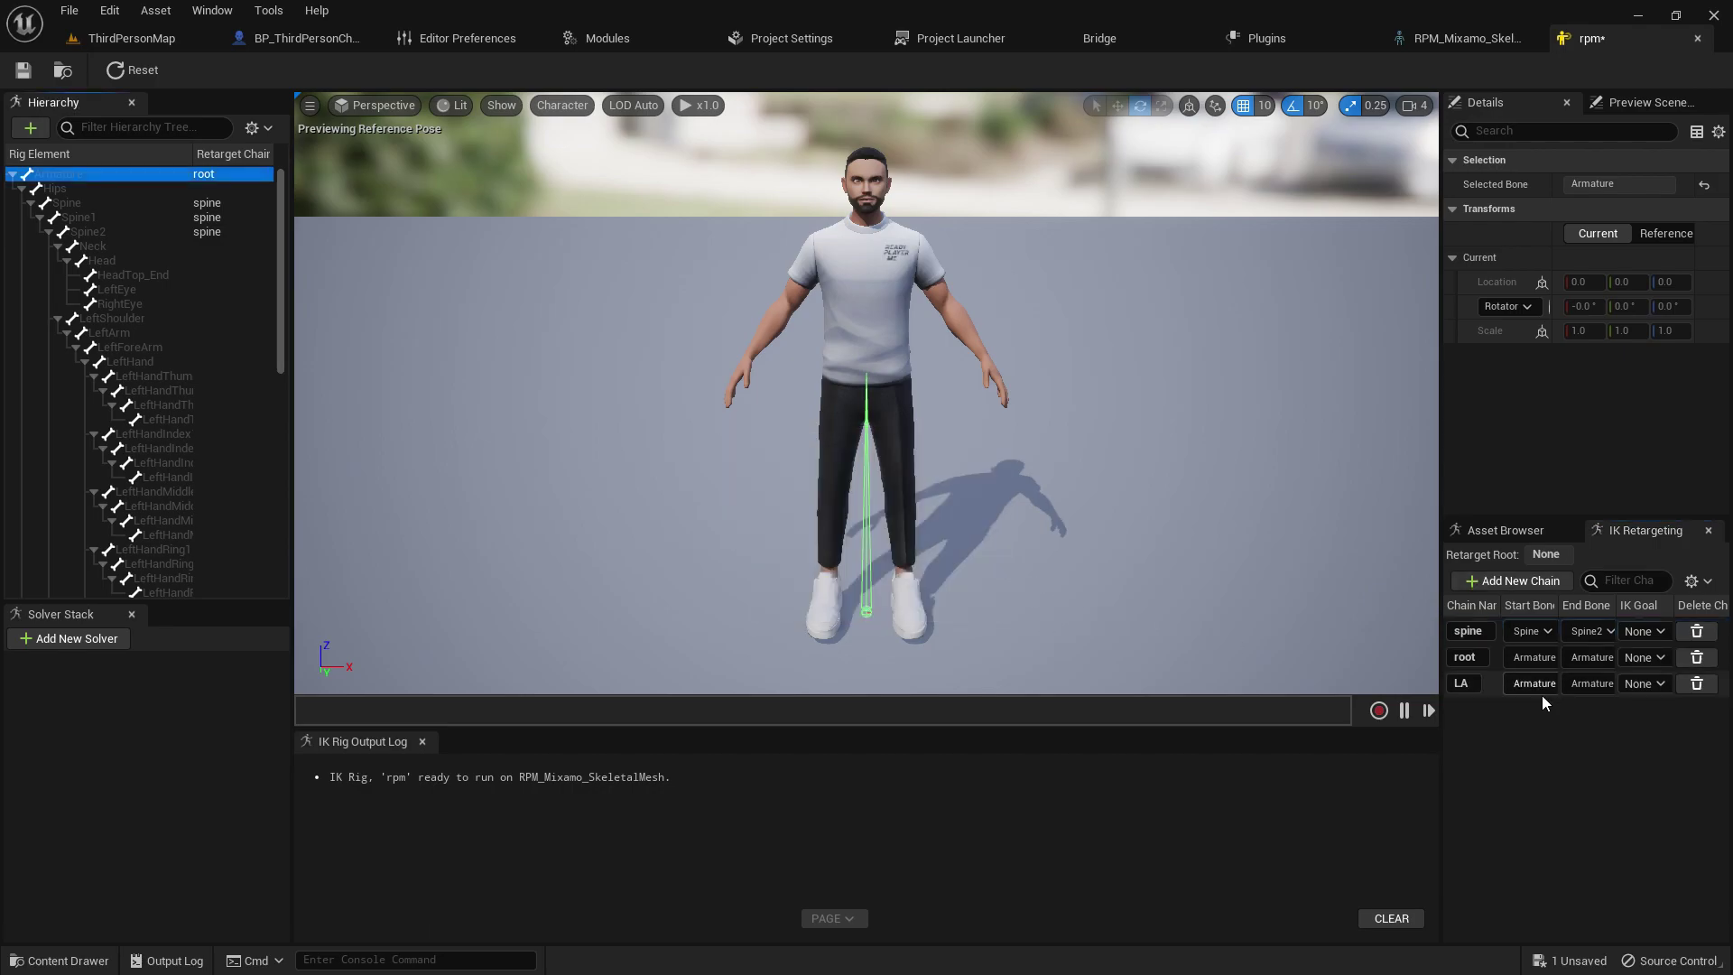
Step: Set the LA chain's start bone to LeftShoulder and its end bone to LeftHand
{"action": "left_click", "coordinate": [1533, 683]}
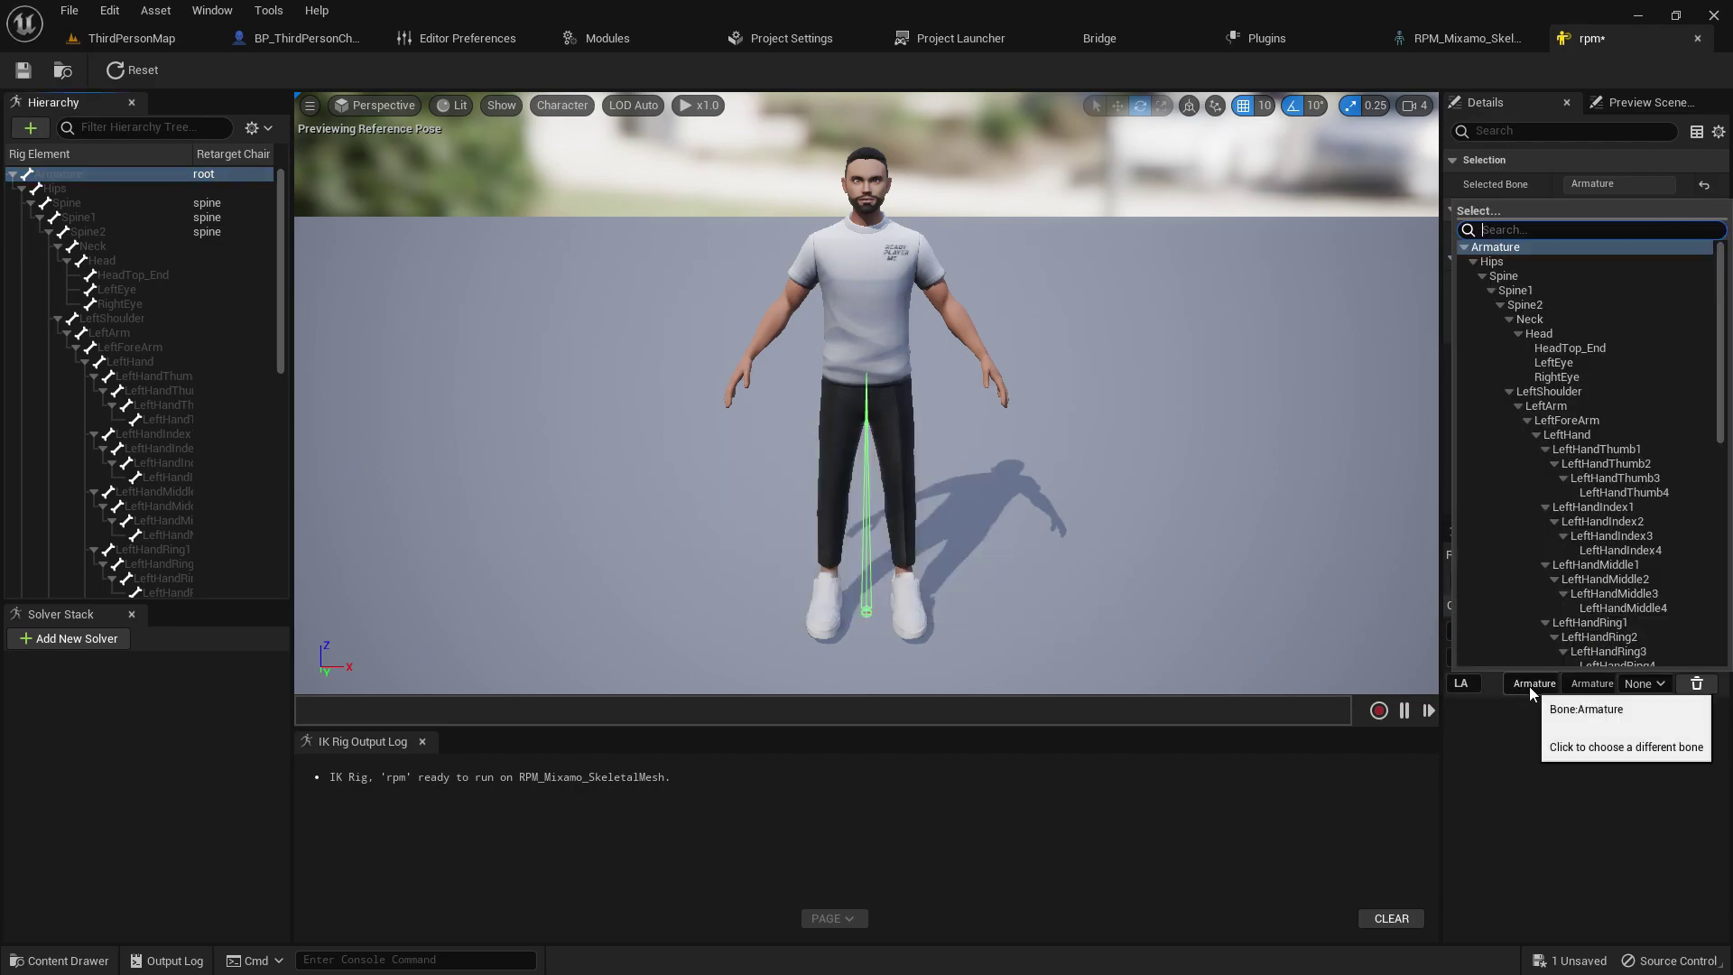
{"action": "left_click", "coordinate": [1583, 393]}
{"action": "left_click", "coordinate": [1616, 682]}
{"action": "left_click", "coordinate": [1614, 431]}
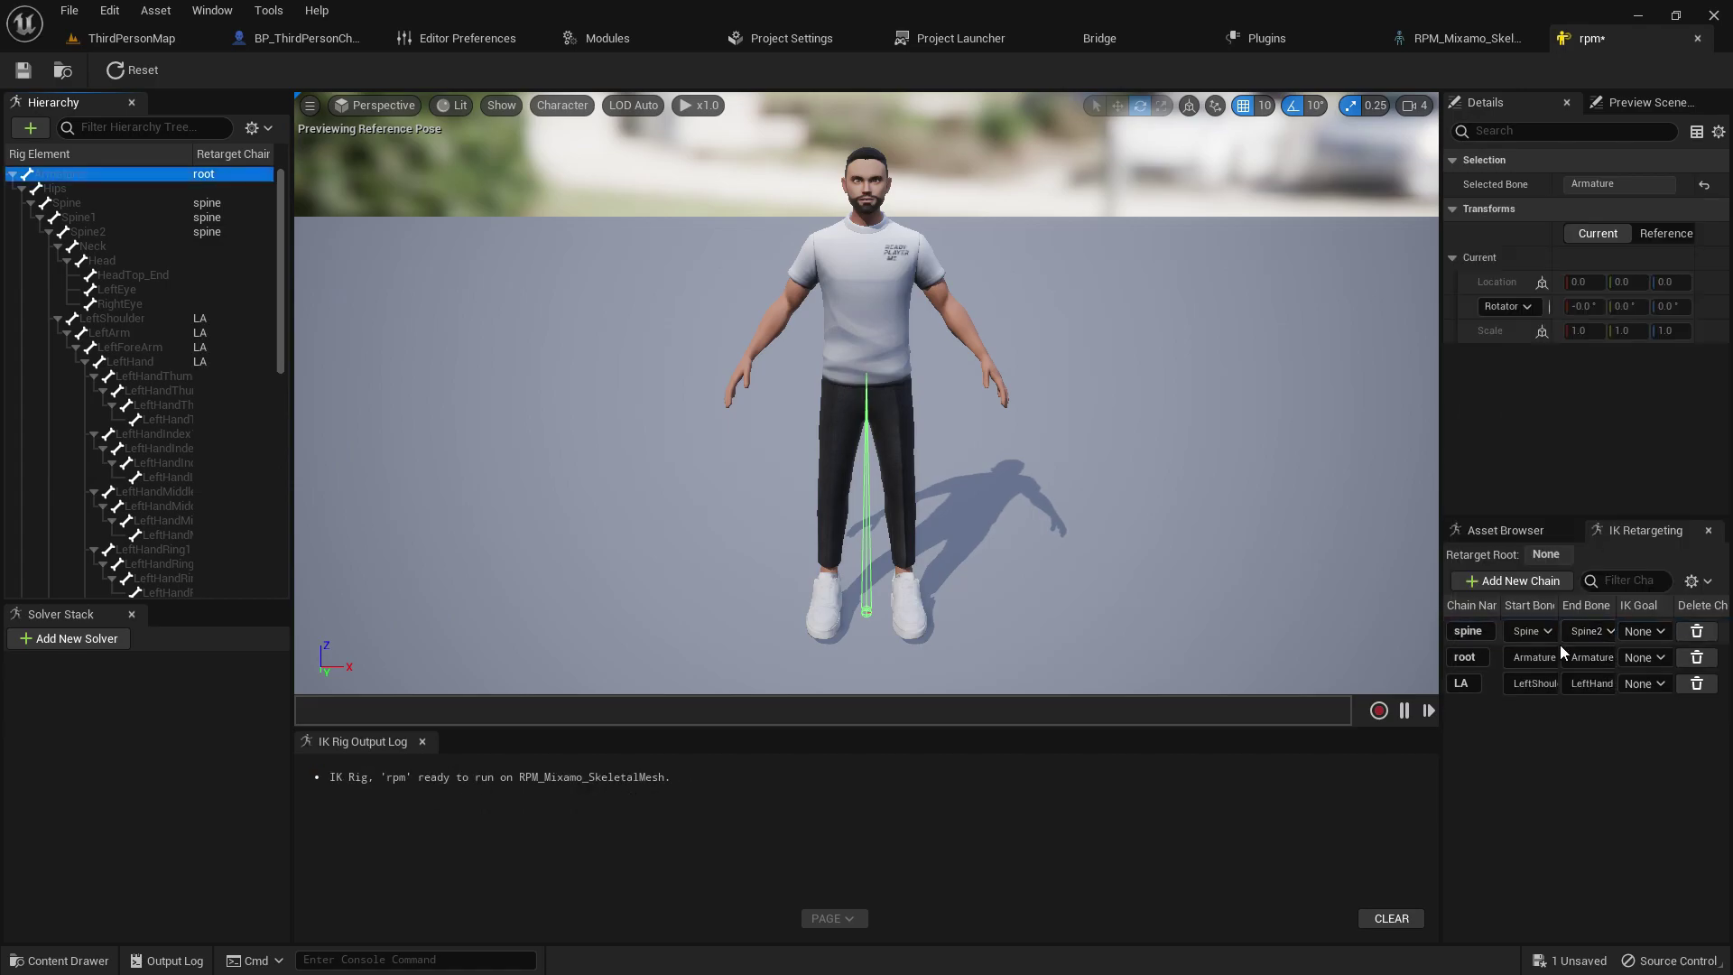
Step: Add a right arm retarget chain named RA without a goal
{"action": "left_click", "coordinate": [1509, 585]}
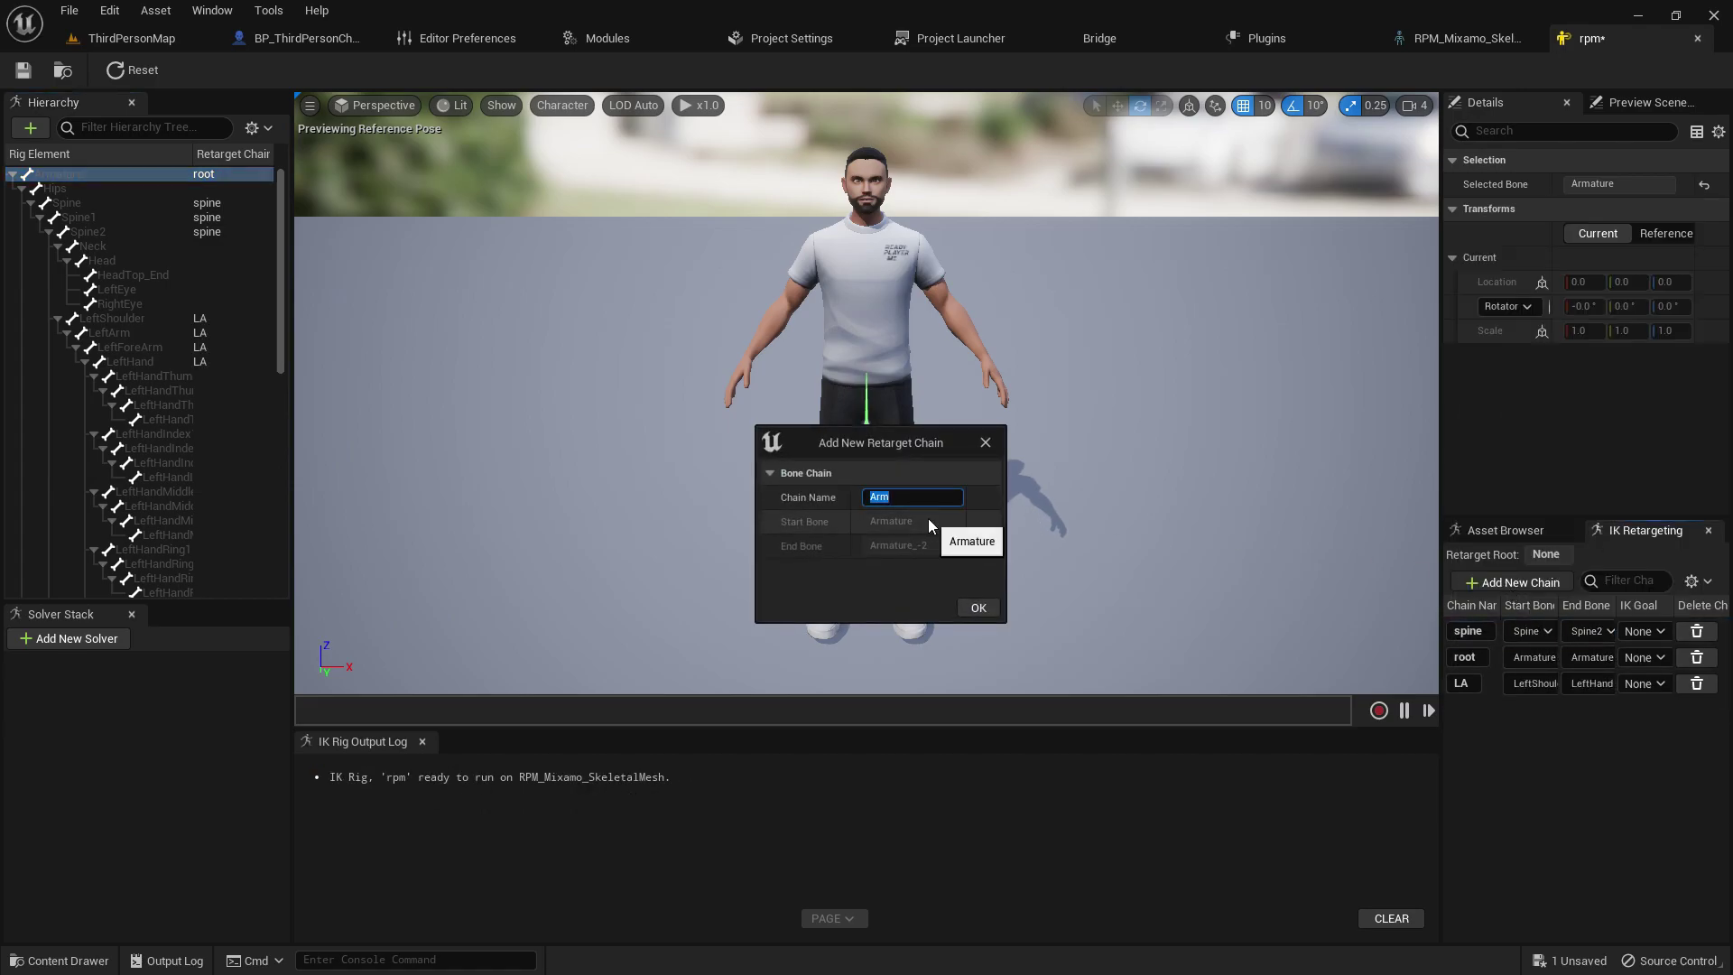
{"action": "type", "text": "RA"}
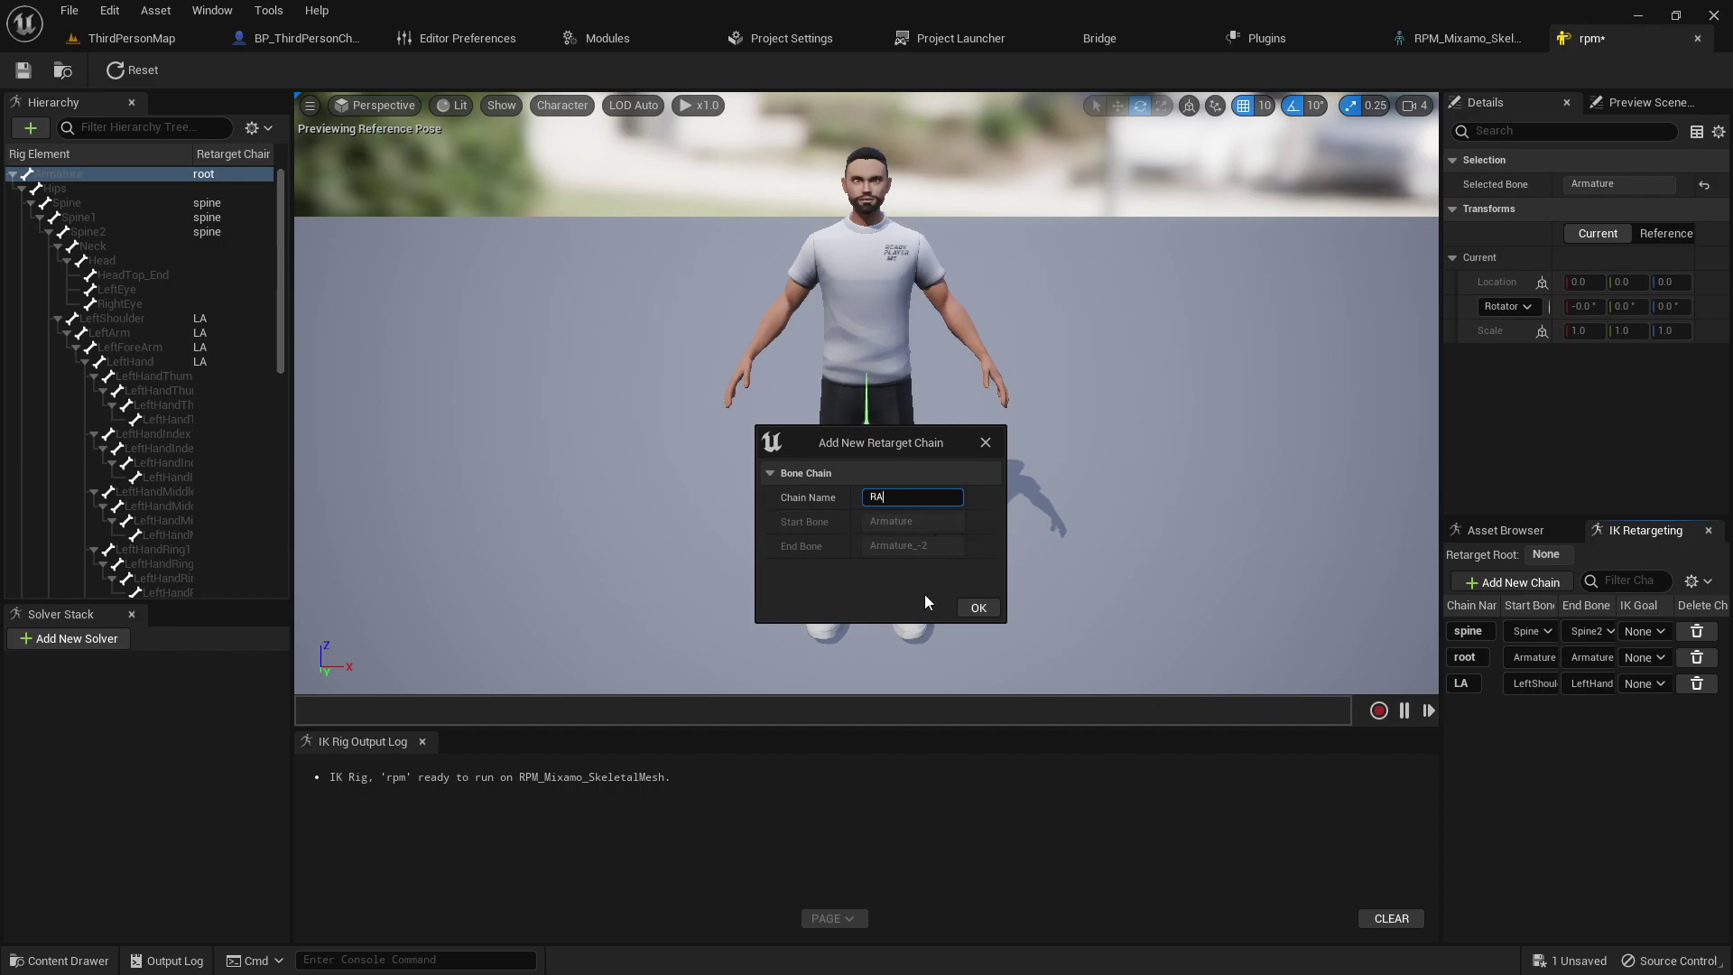
{"action": "left_click", "coordinate": [979, 610]}
{"action": "left_click", "coordinate": [984, 532]}
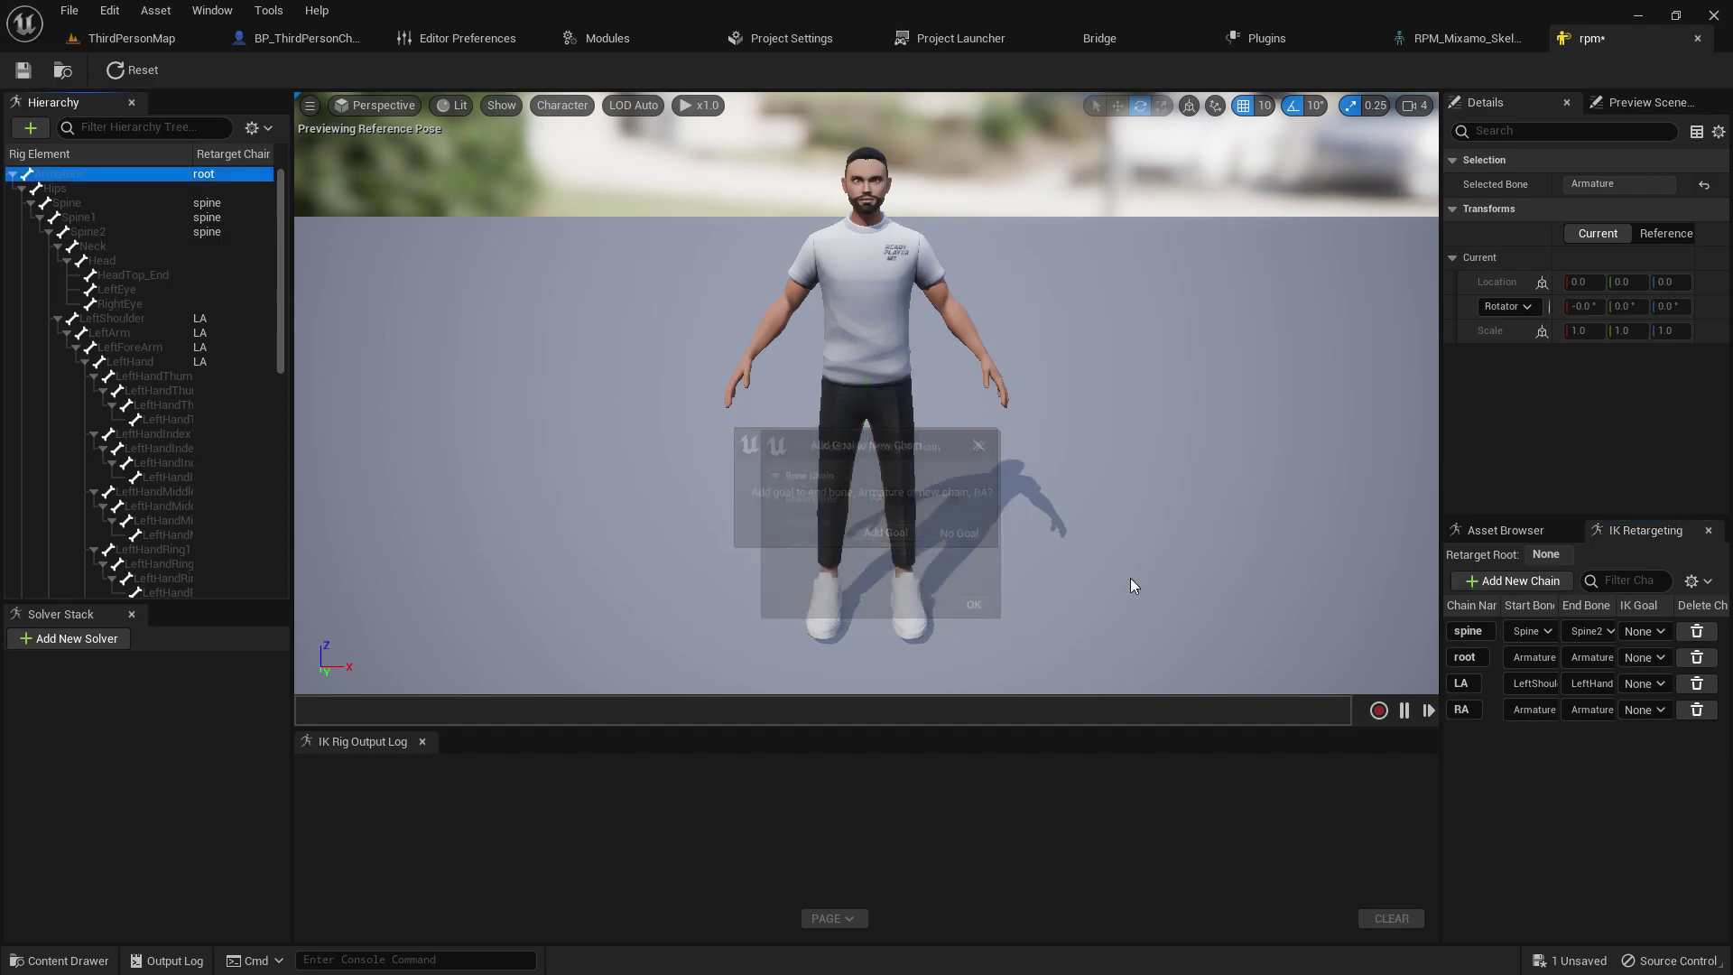
Step: Set the RA chain's start bone to RightShoulder and its end bone to RightHand
{"action": "left_click", "coordinate": [1545, 711]}
{"action": "scroll", "coordinate": [1592, 500], "scroll_direction": "down", "scroll_amount": 5}
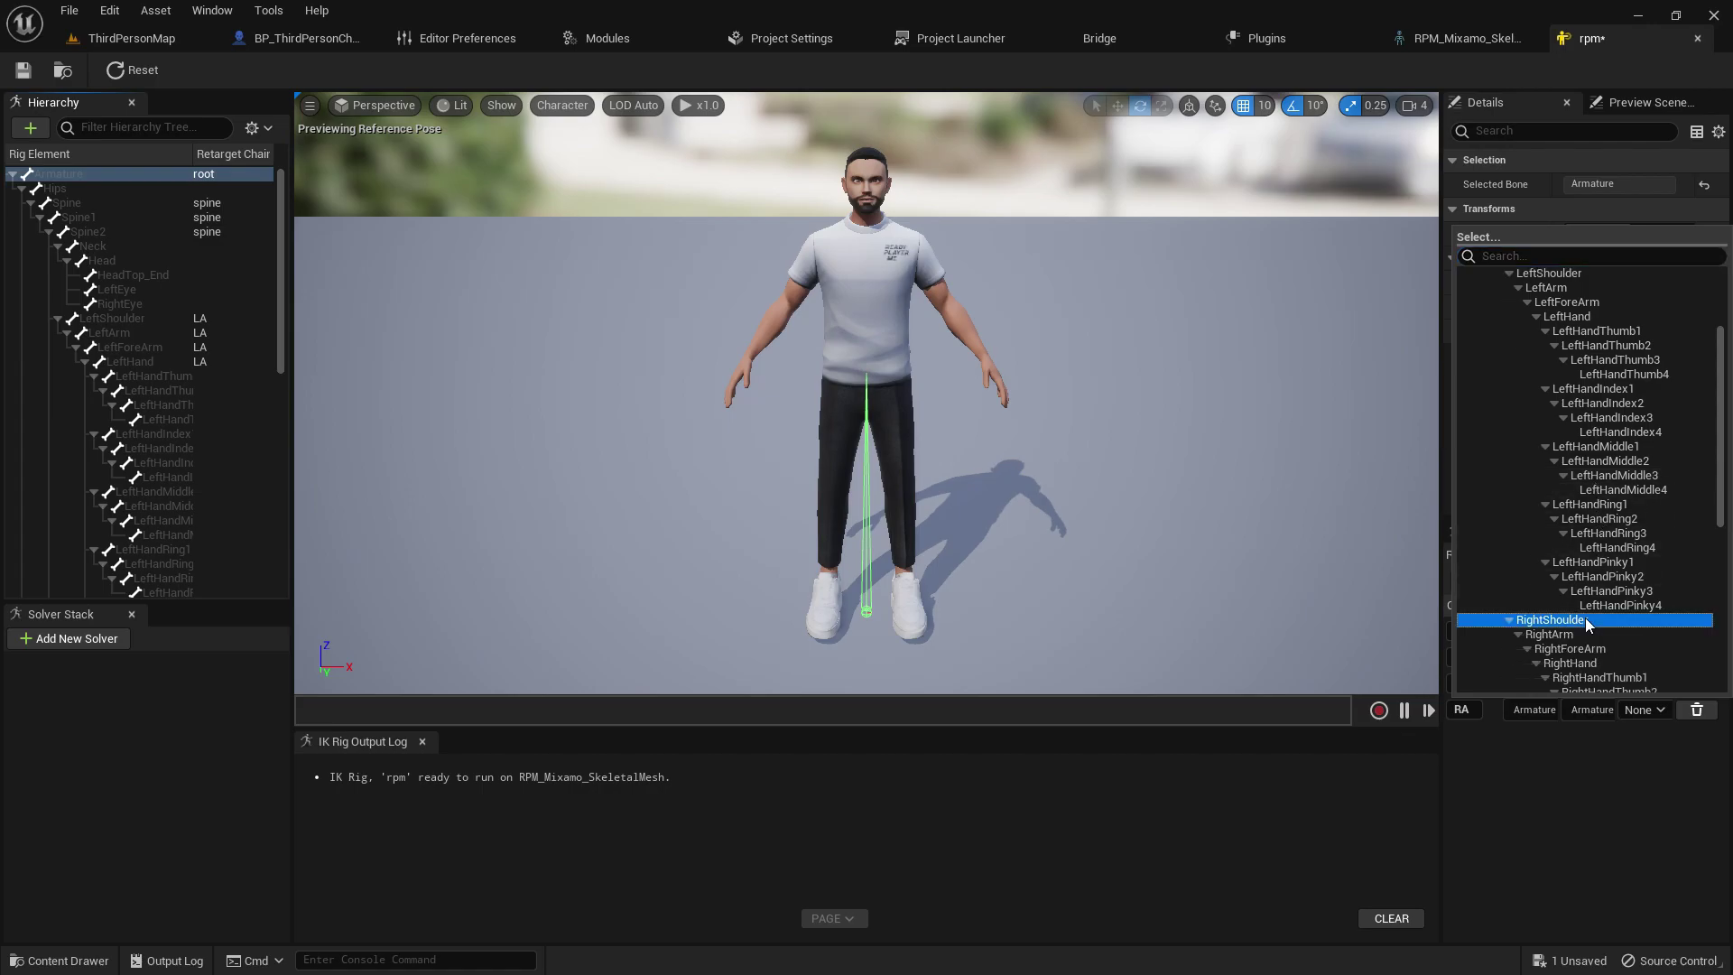
{"action": "left_click", "coordinate": [1585, 617]}
{"action": "left_click", "coordinate": [1592, 710]}
{"action": "scroll", "coordinate": [1580, 605], "scroll_direction": "down", "scroll_amount": 5}
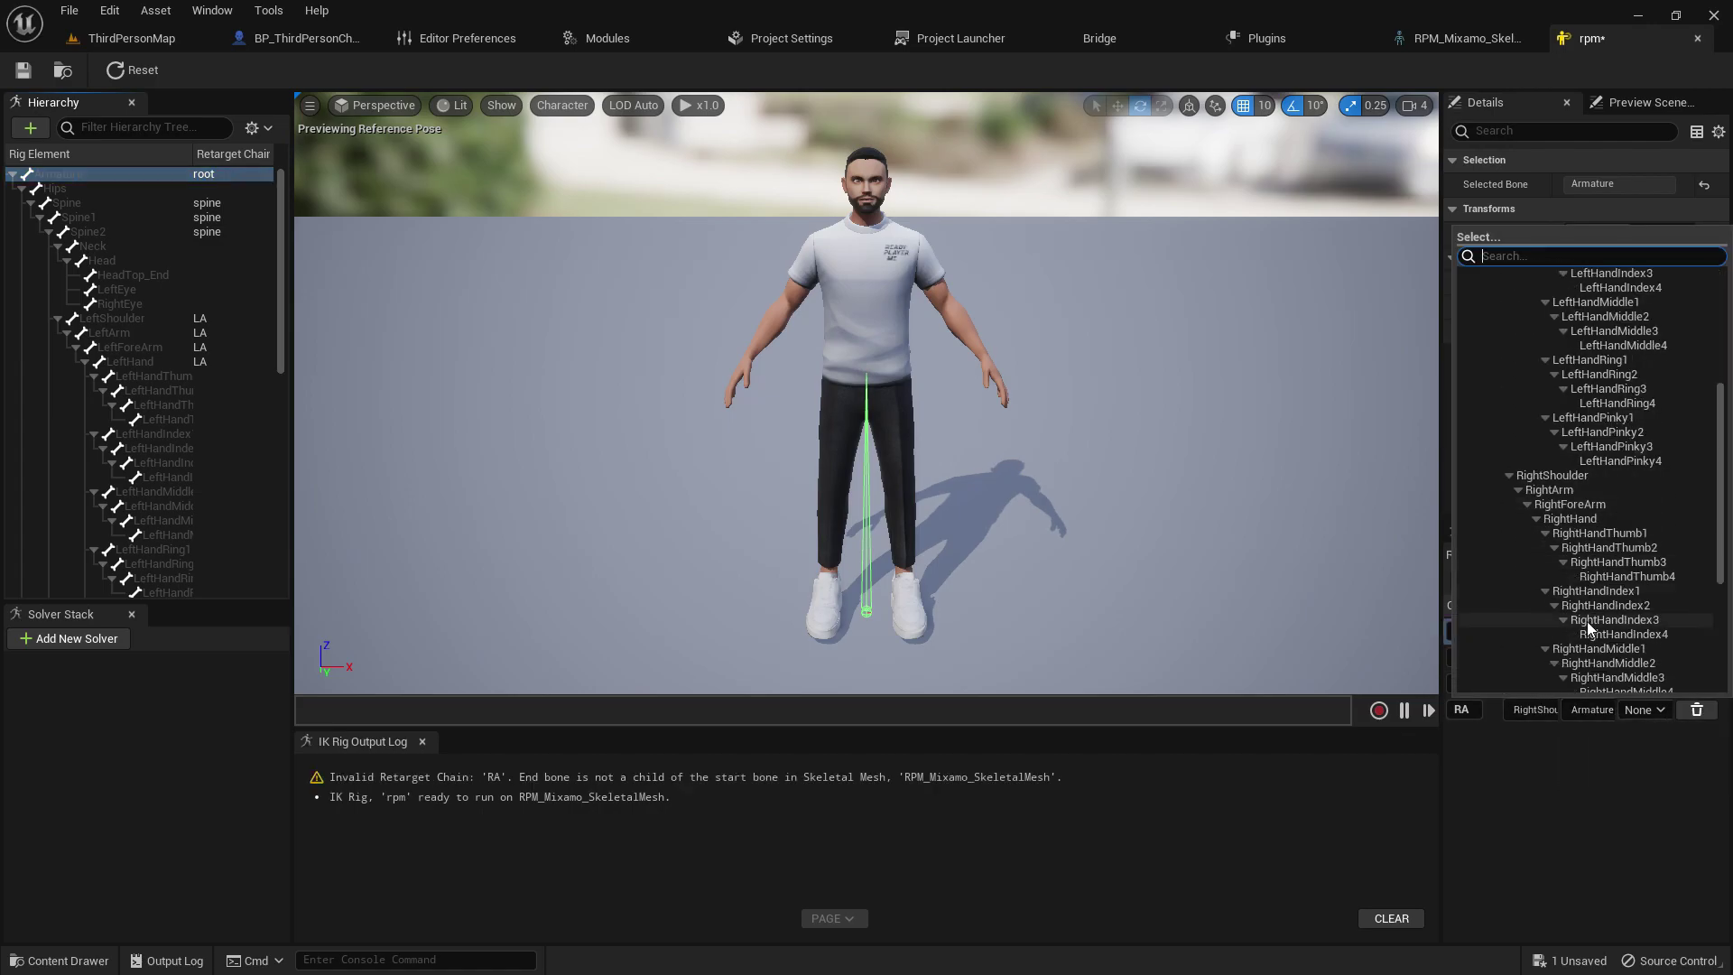
{"action": "left_click", "coordinate": [1591, 530]}
Step: Add a left leg retarget chain named LL without a goal
{"action": "left_click", "coordinate": [1488, 582]}
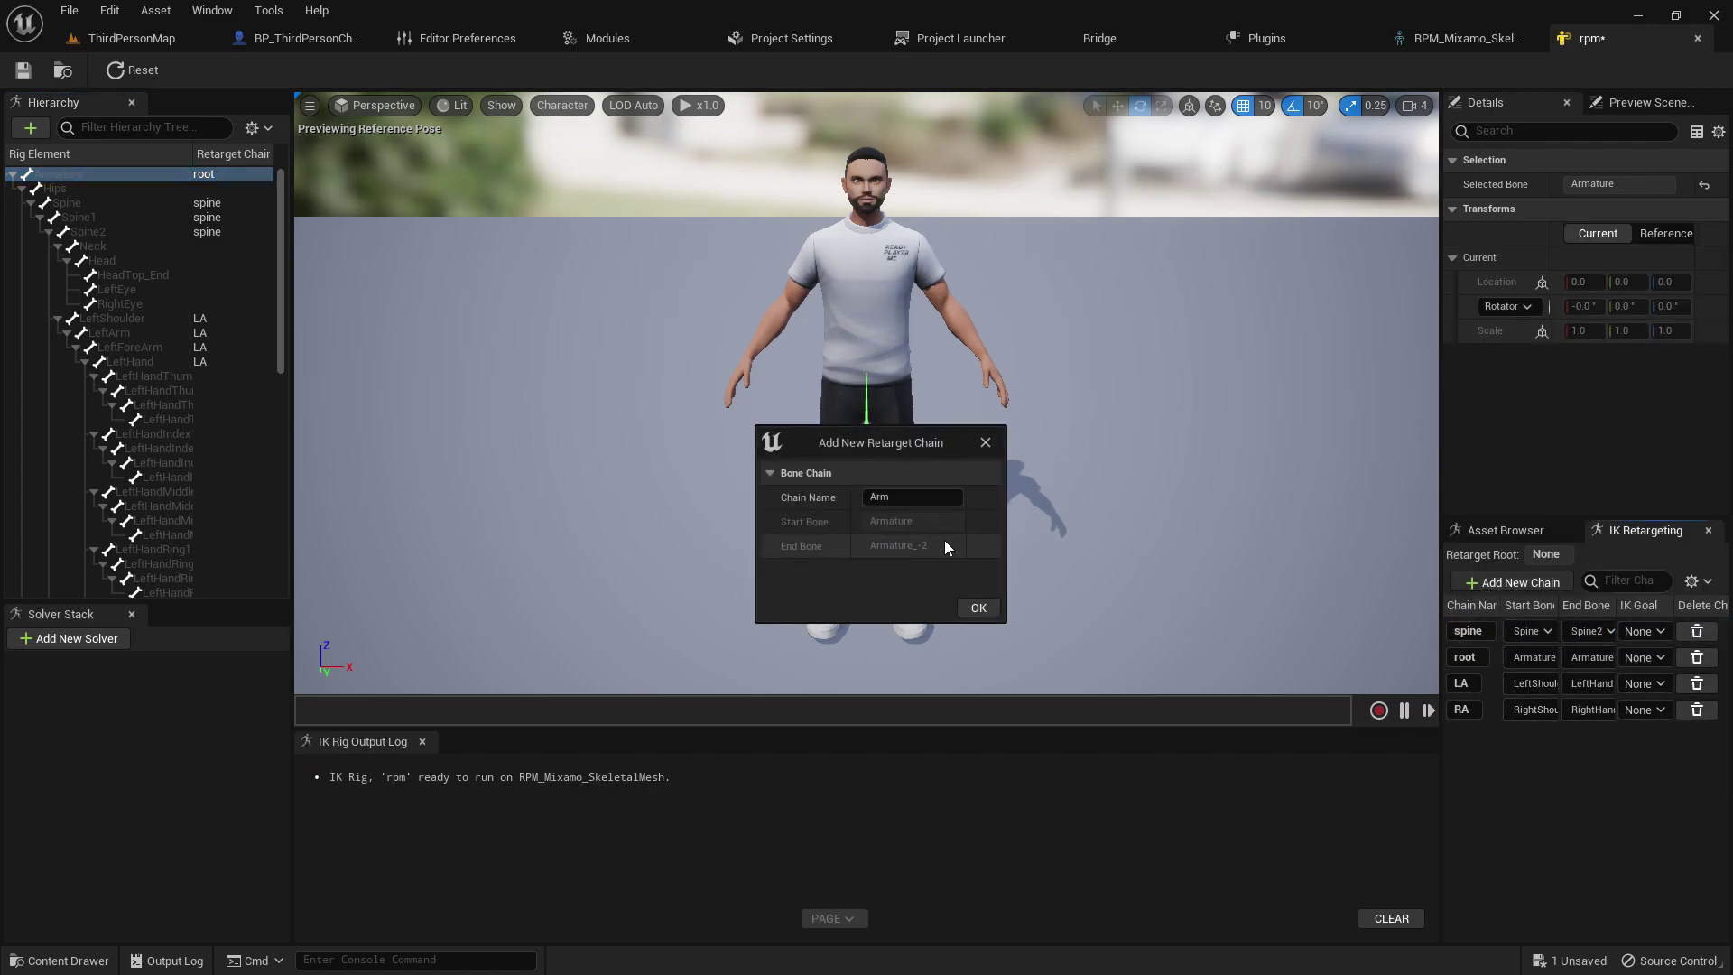
{"action": "left_click", "coordinate": [865, 497]}
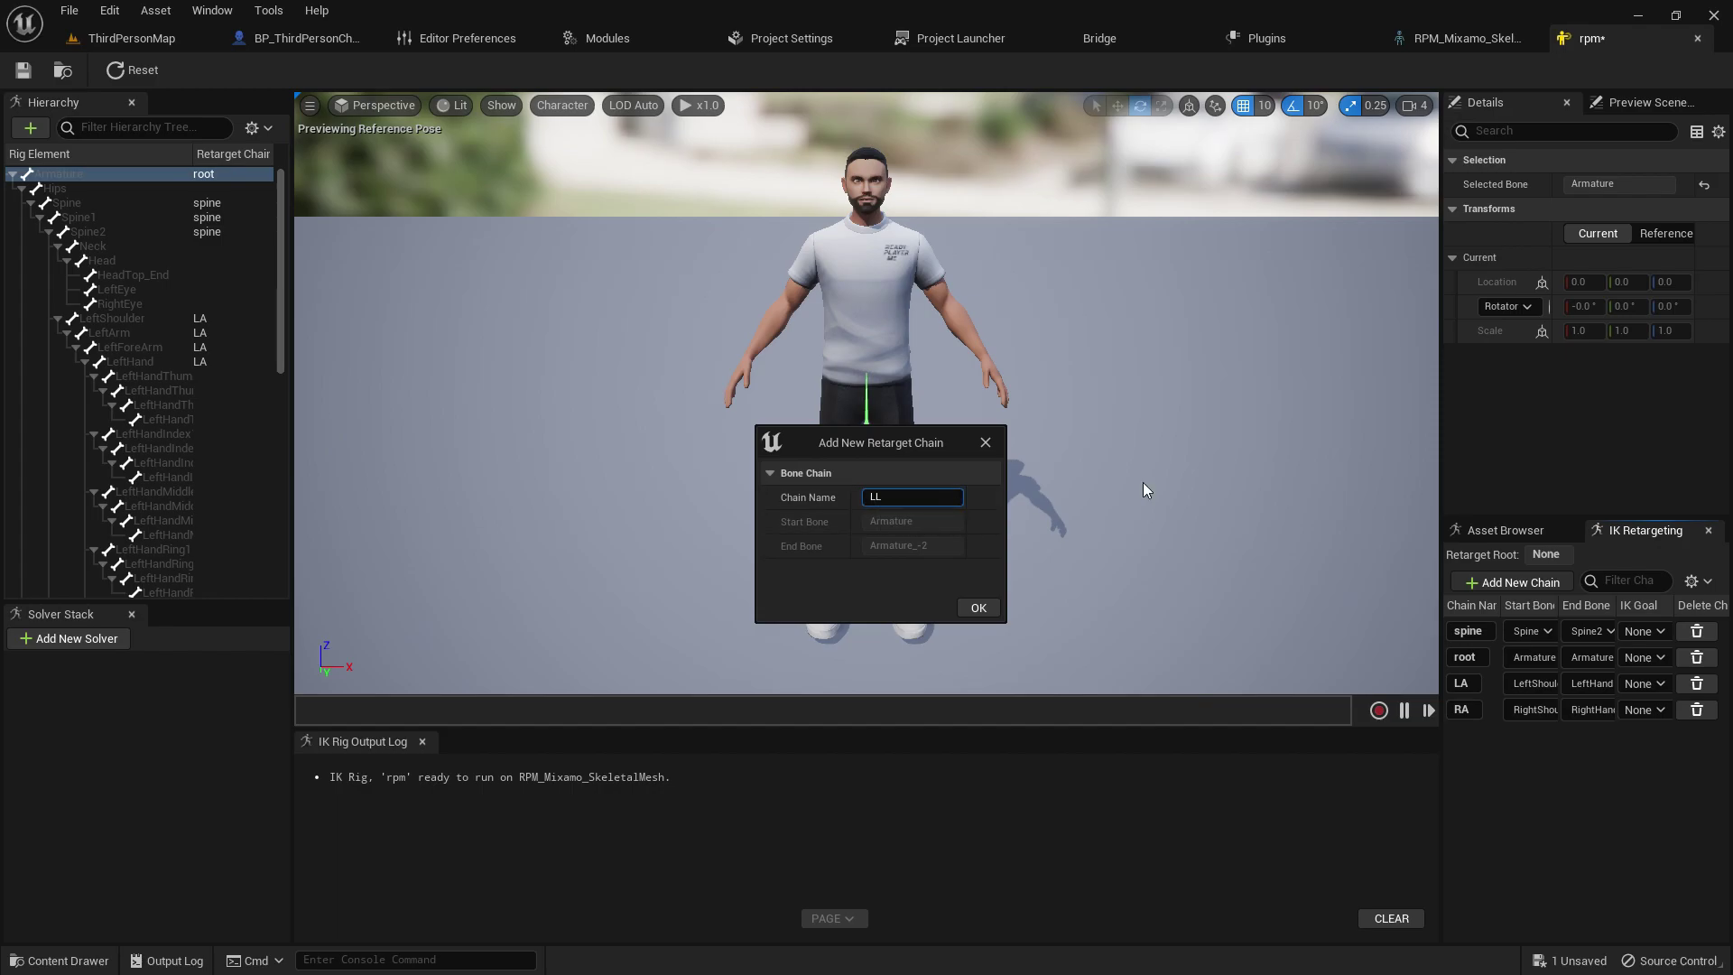
{"action": "left_click", "coordinate": [979, 609]}
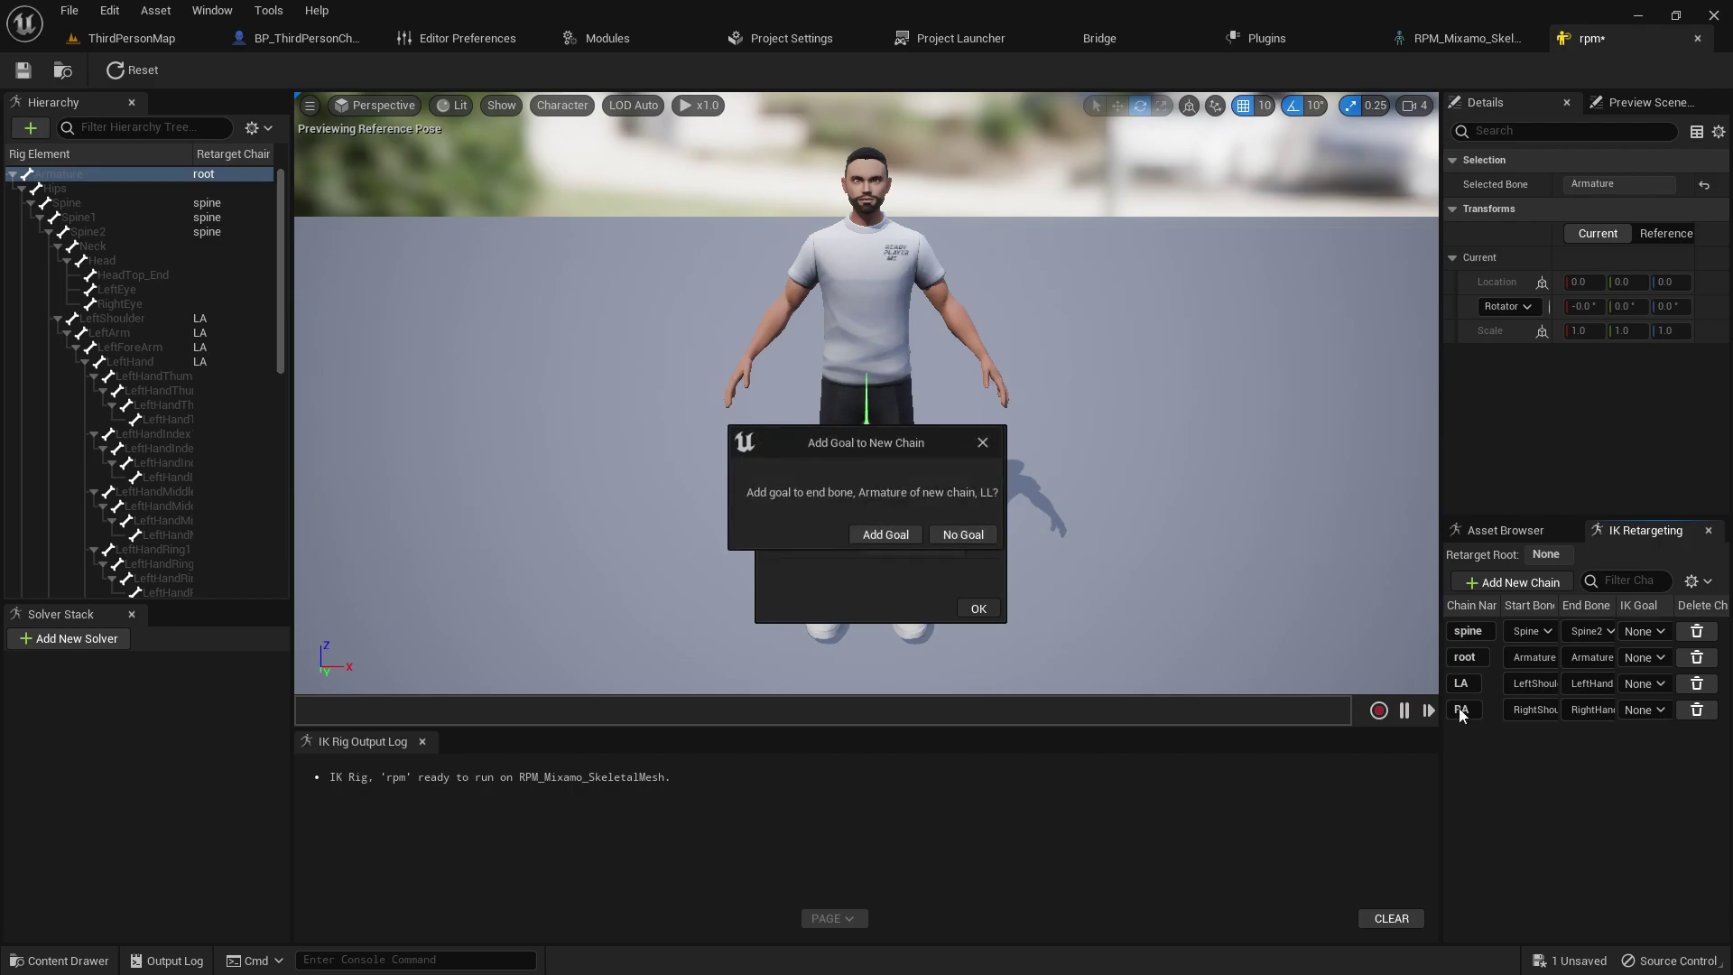
{"action": "left_click", "coordinate": [962, 536]}
Step: Set the LL chain's start bone to LeftUpLeg and its end bone to LeftToe_End
{"action": "left_click", "coordinate": [1534, 736]}
{"action": "scroll", "coordinate": [1697, 587], "scroll_direction": "down", "scroll_amount": 10}
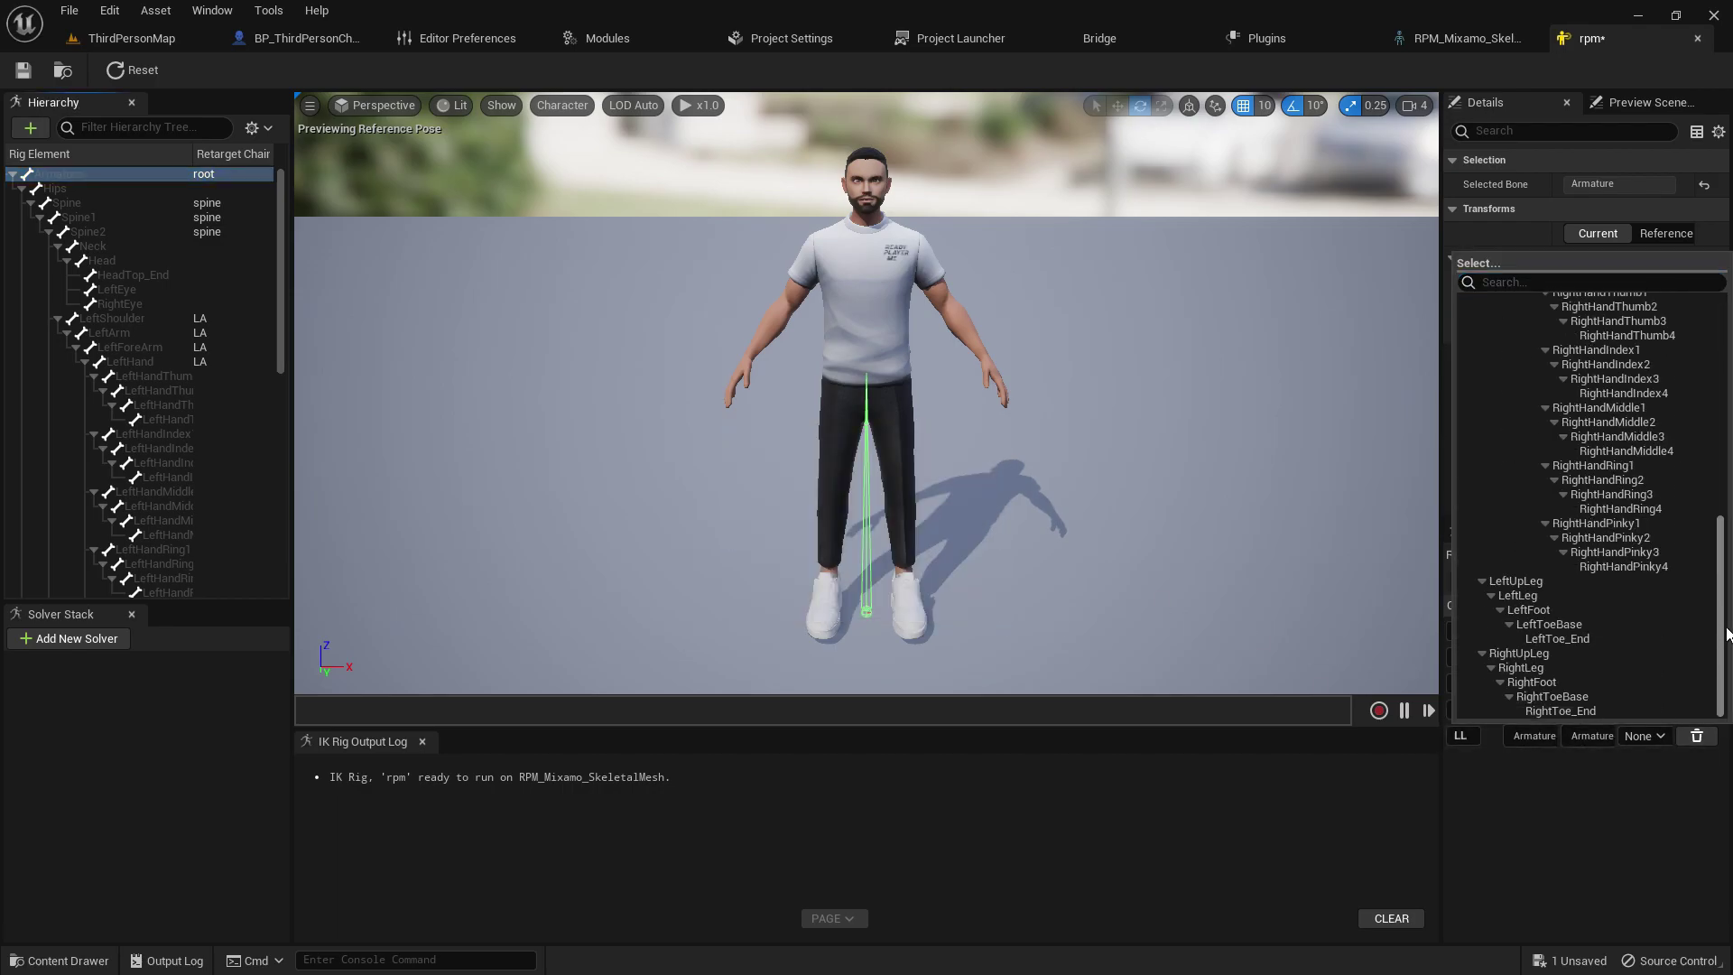
{"action": "left_click", "coordinate": [1525, 581]}
{"action": "left_click", "coordinate": [1592, 735]}
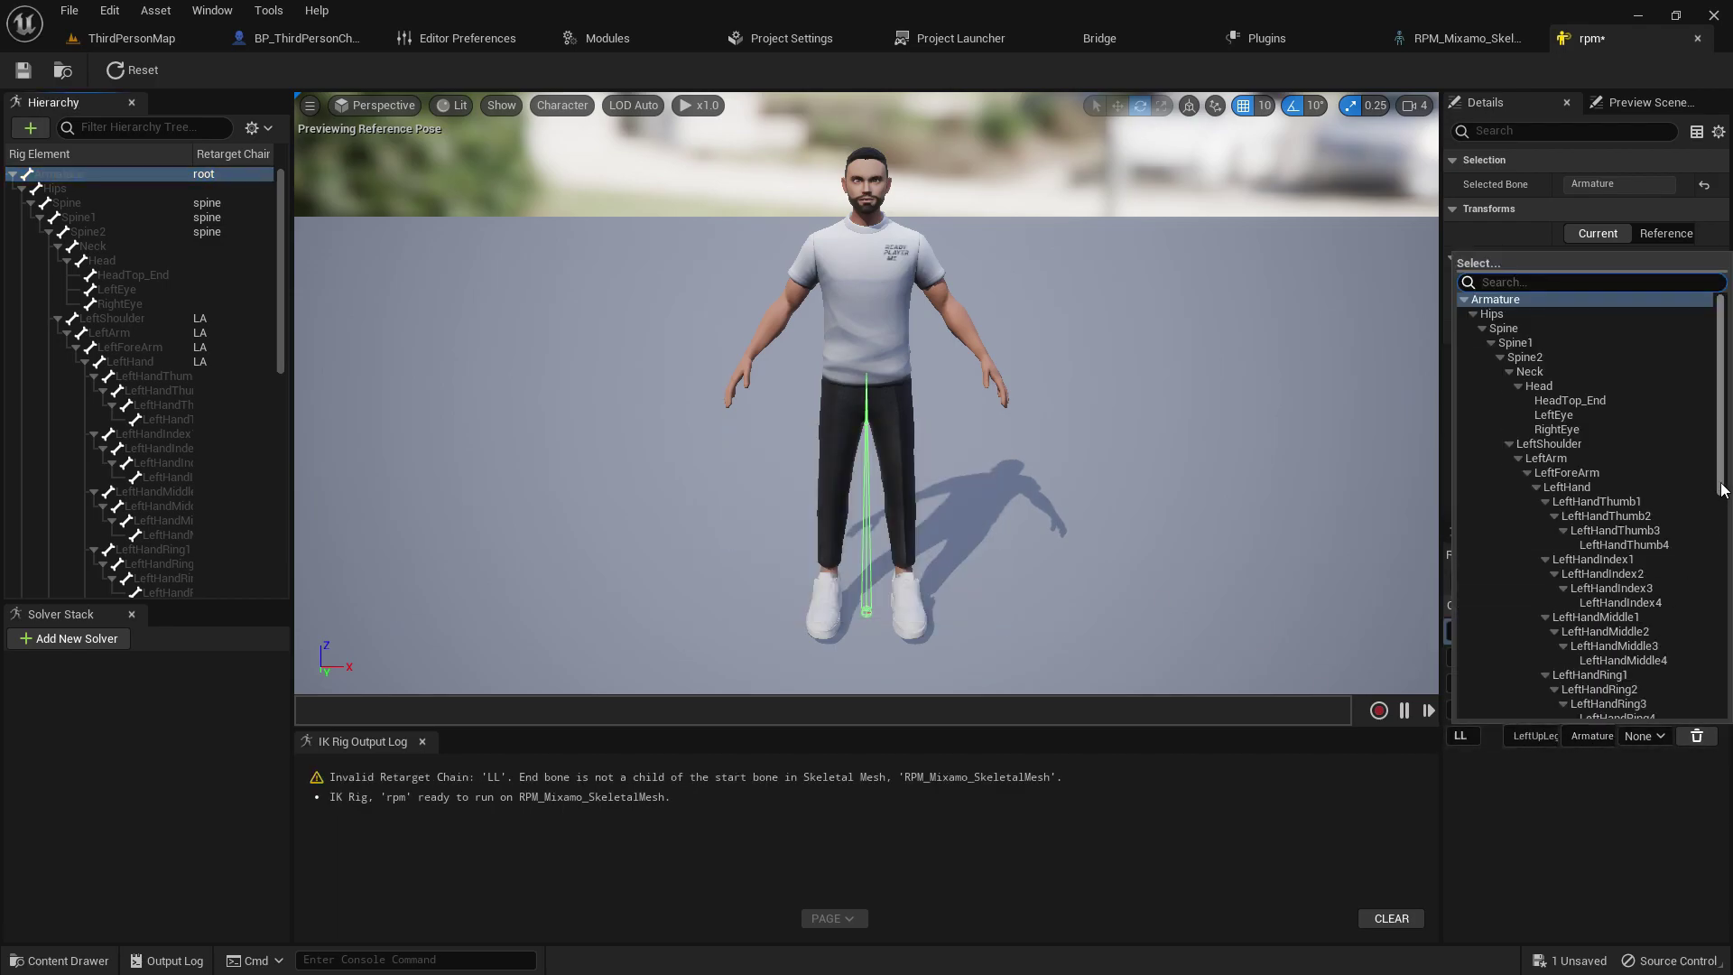
{"action": "left_click_drag", "start_coordinate": [1723, 490], "coordinate": [1722, 709]}
{"action": "left_click", "coordinate": [1558, 638]}
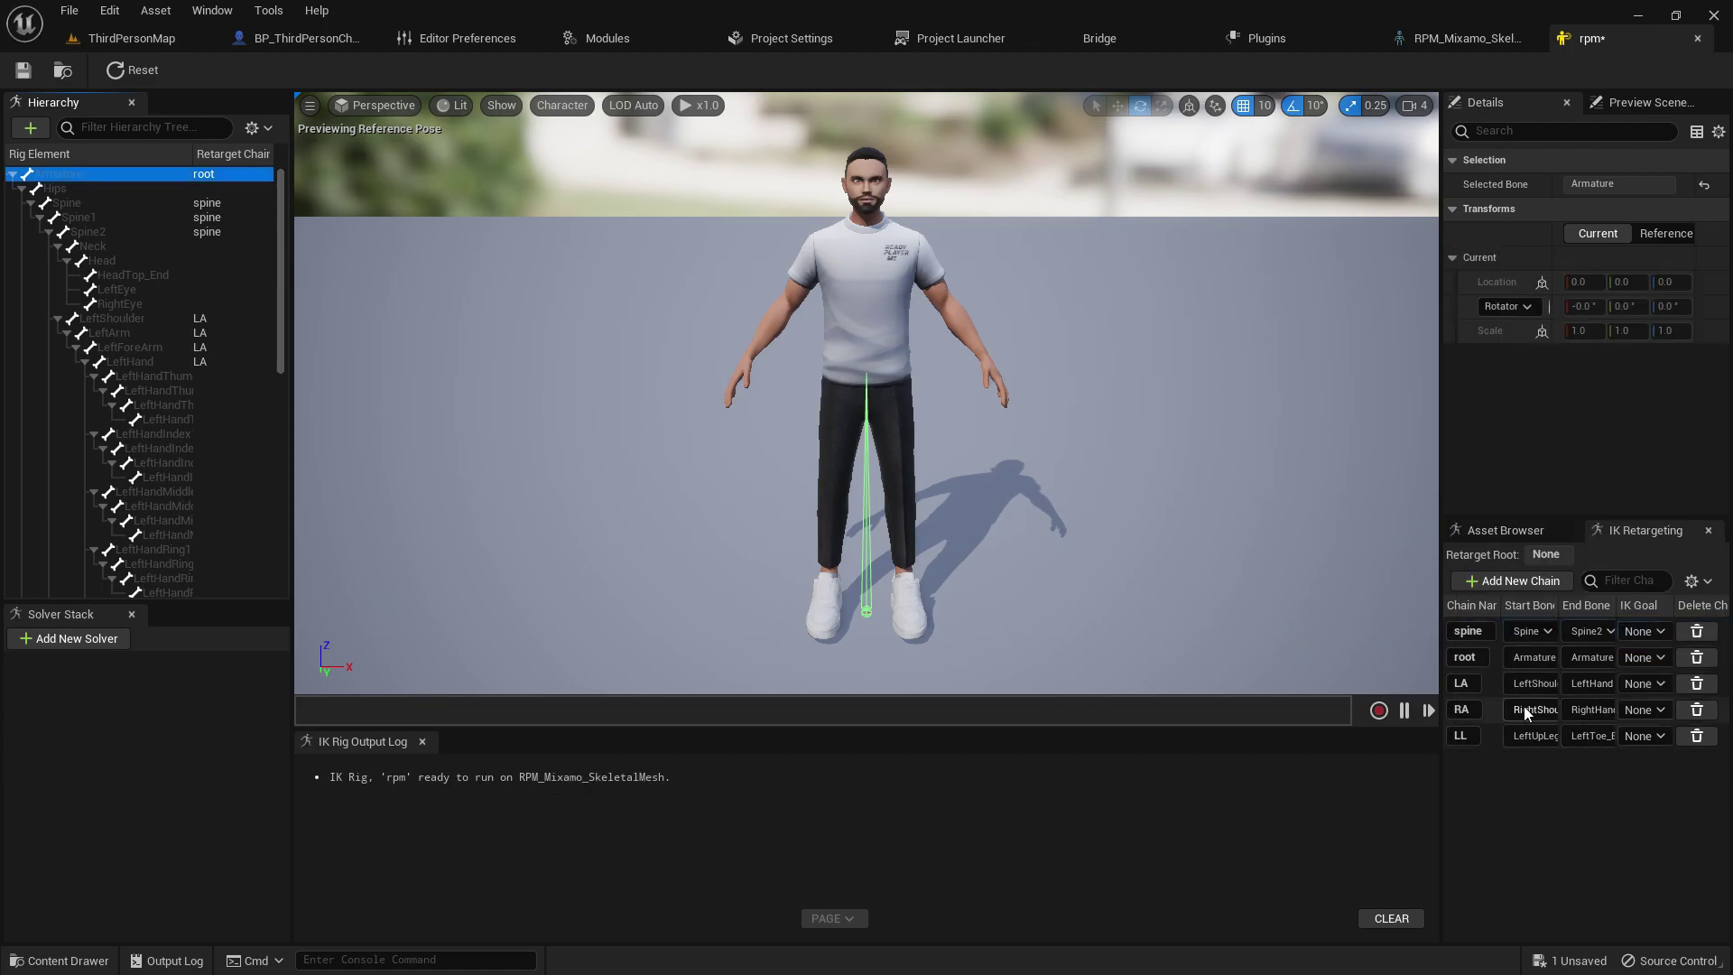
Step: Add a right leg retarget chain named RR without a goal
{"action": "left_click", "coordinate": [1514, 582]}
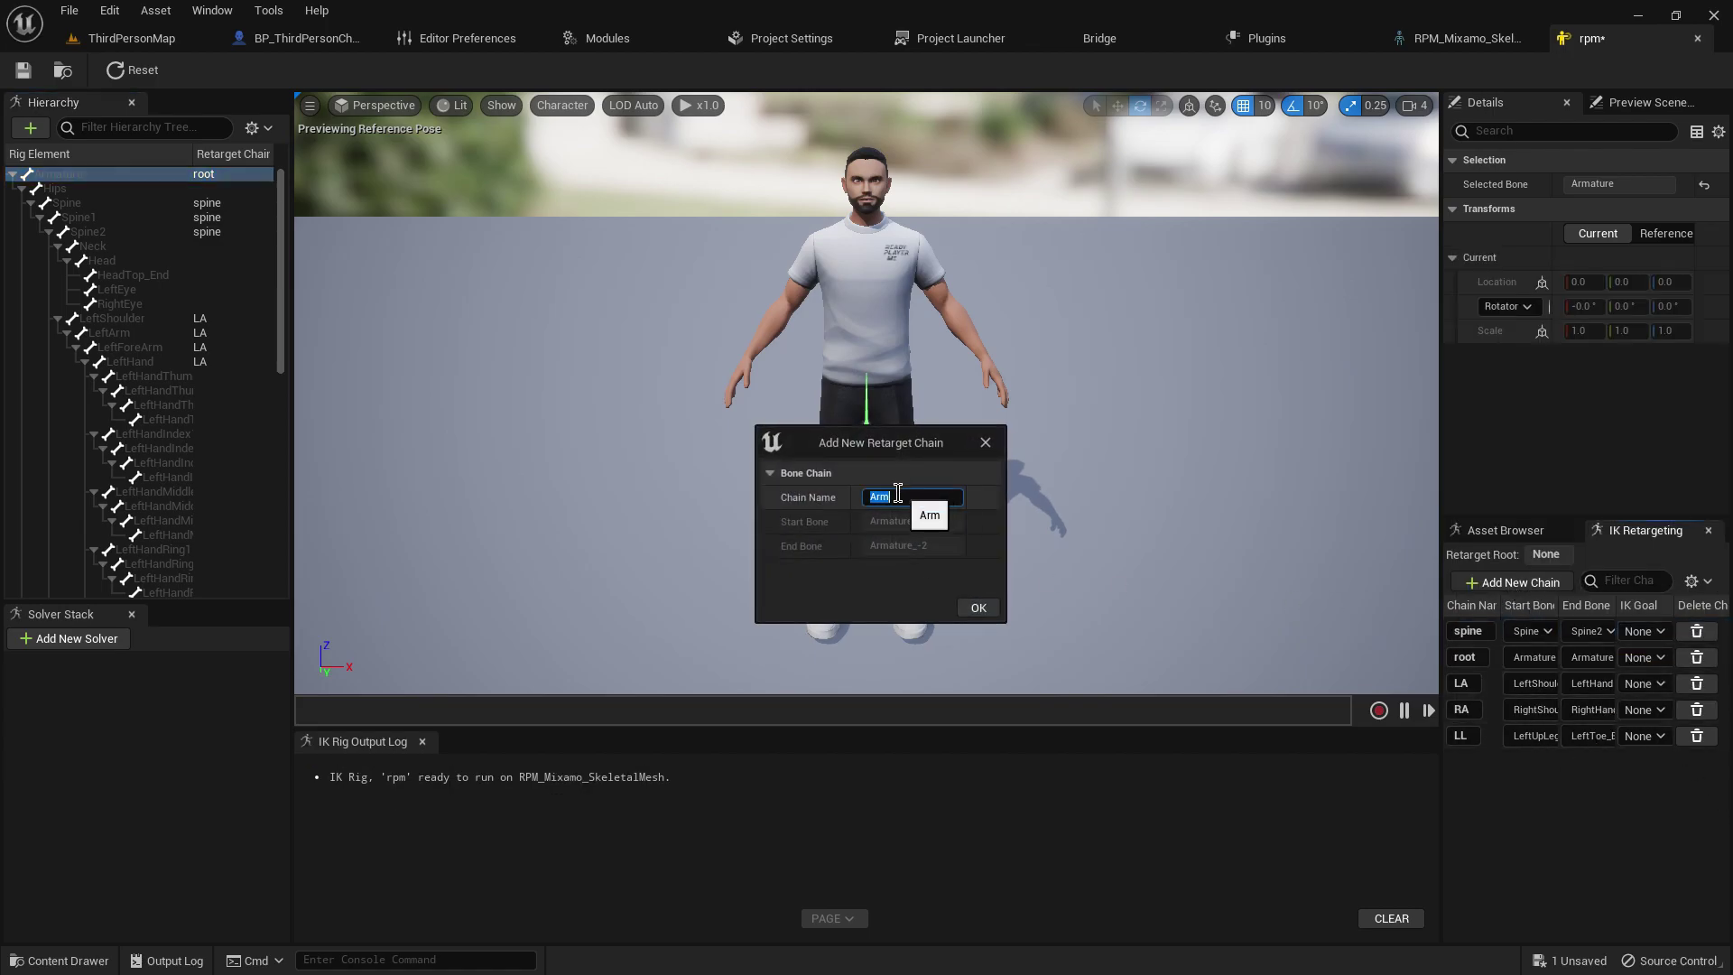
{"action": "left_click", "coordinate": [978, 608]}
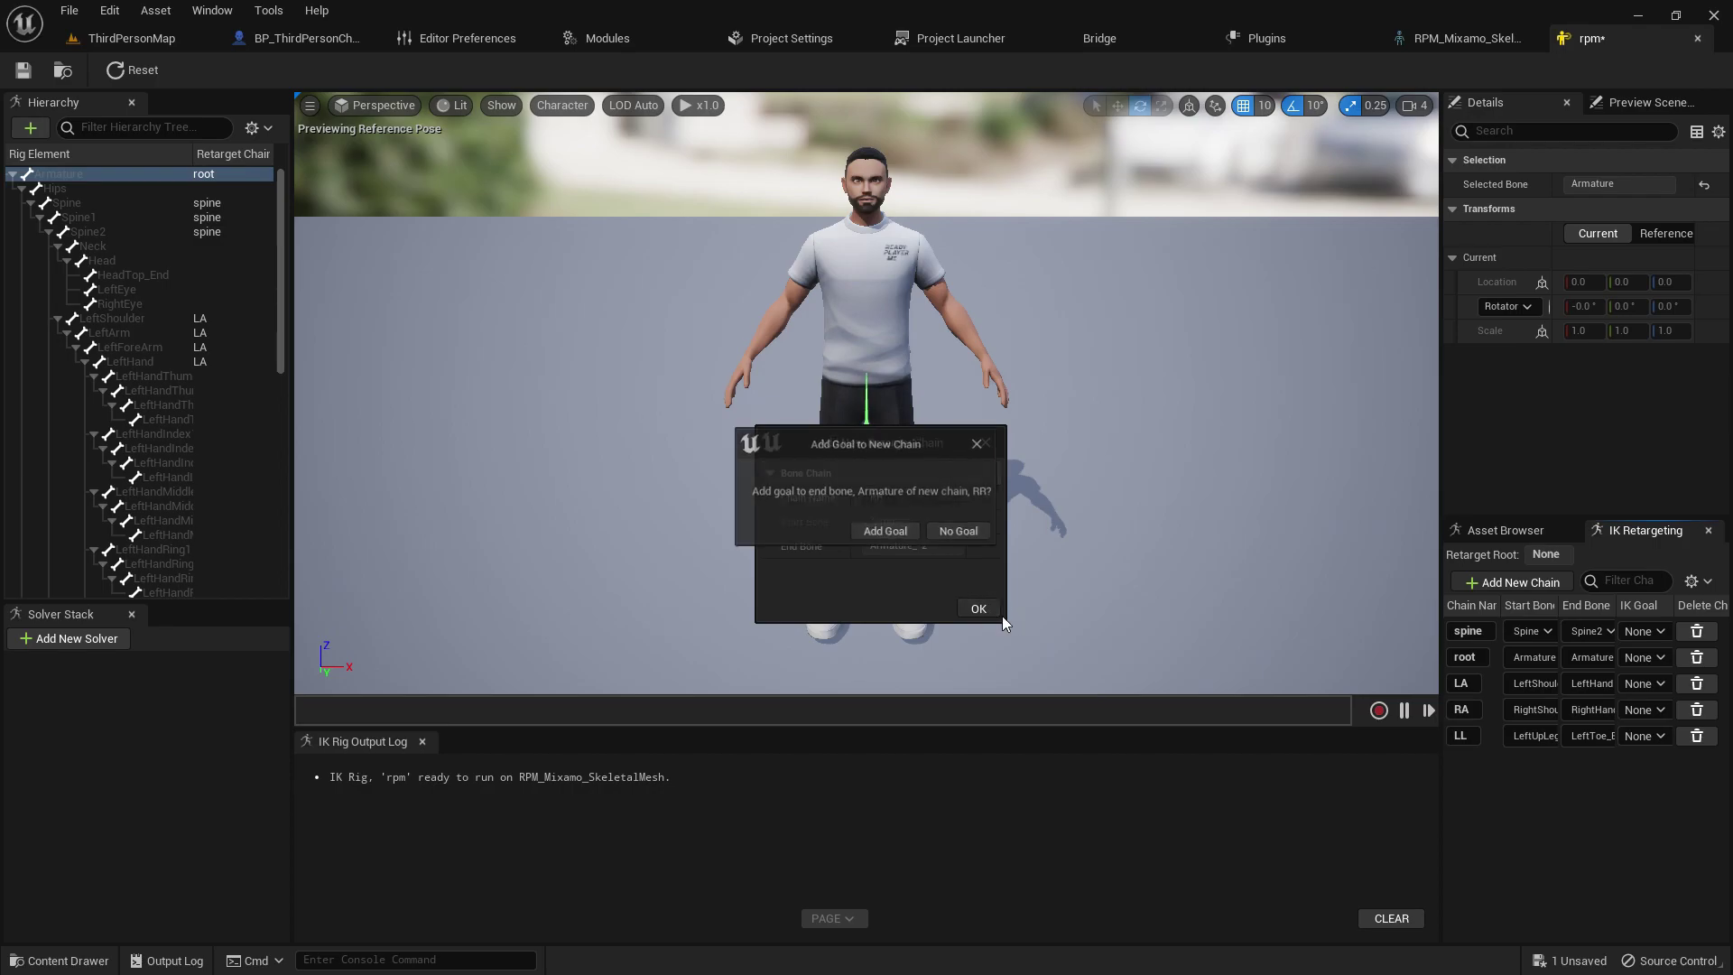
{"action": "left_click", "coordinate": [990, 533]}
Step: Set the RR chain's start bone to RightUpLeg and its end bone to RightToe_End
{"action": "left_click", "coordinate": [1526, 763]}
{"action": "scroll", "coordinate": [1561, 632], "scroll_direction": "down", "scroll_amount": 15}
{"action": "left_click", "coordinate": [1558, 683]}
{"action": "left_click", "coordinate": [1592, 762]}
{"action": "scroll", "coordinate": [1589, 587], "scroll_direction": "down", "scroll_amount": 15}
{"action": "left_click", "coordinate": [1562, 737]}
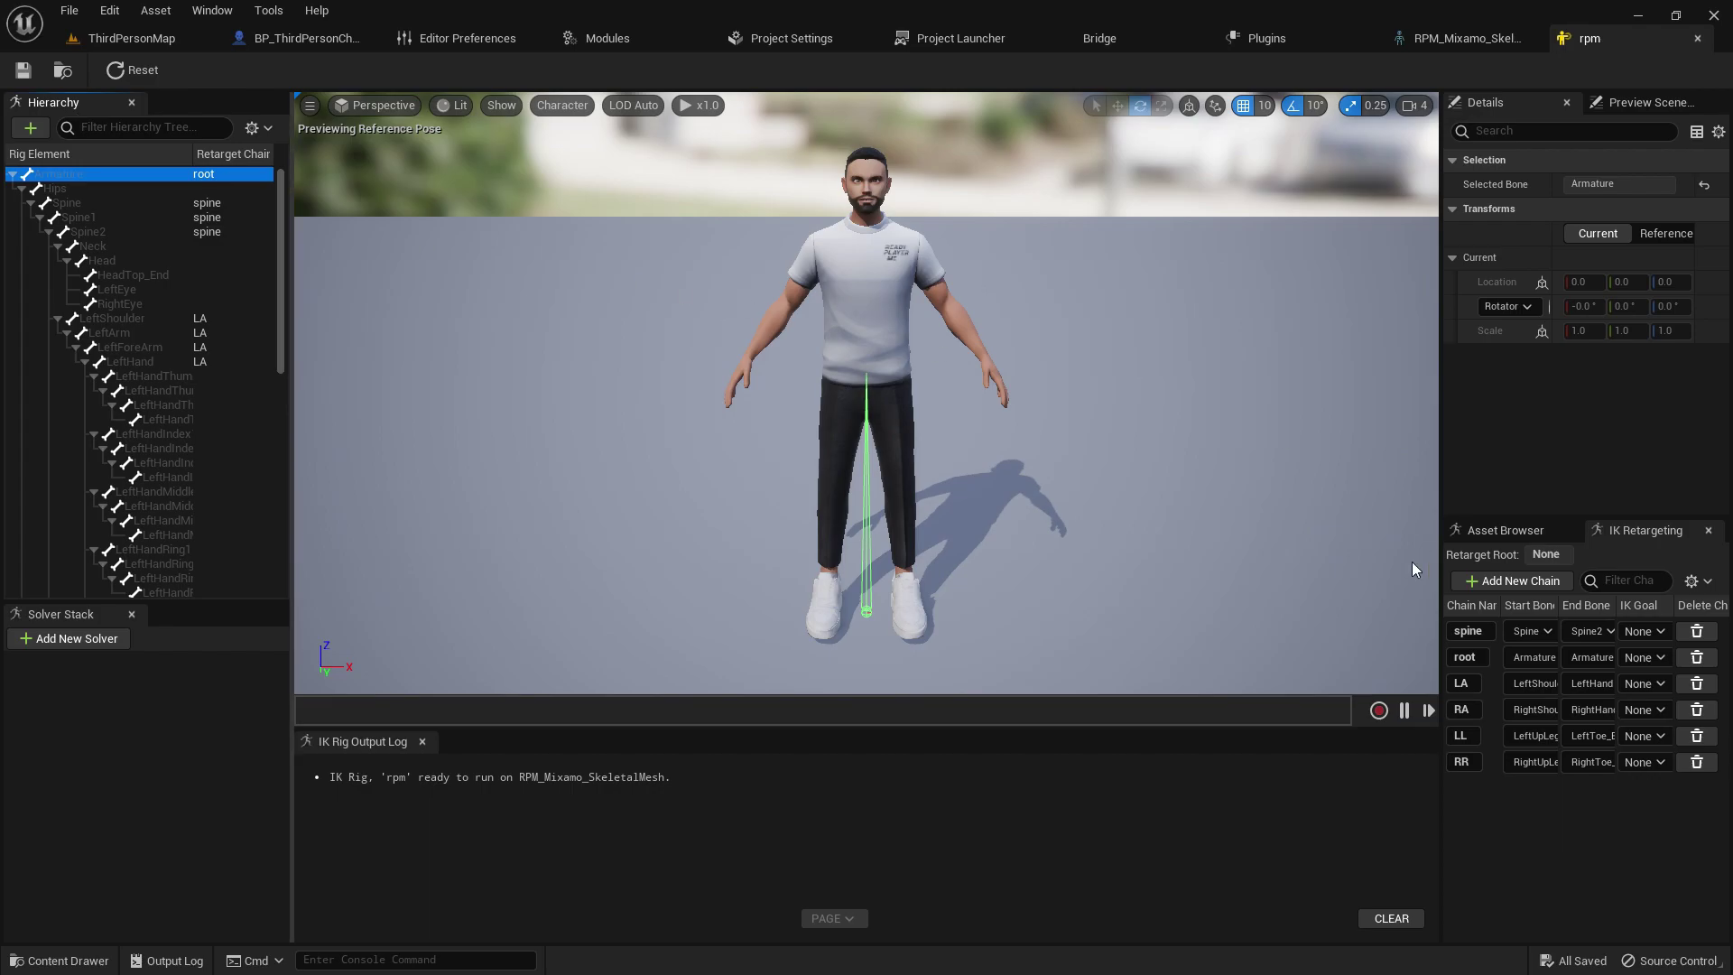
Step: Set the Hips bone as the retarget root of the rpm rig
{"action": "left_click", "coordinate": [100, 195]}
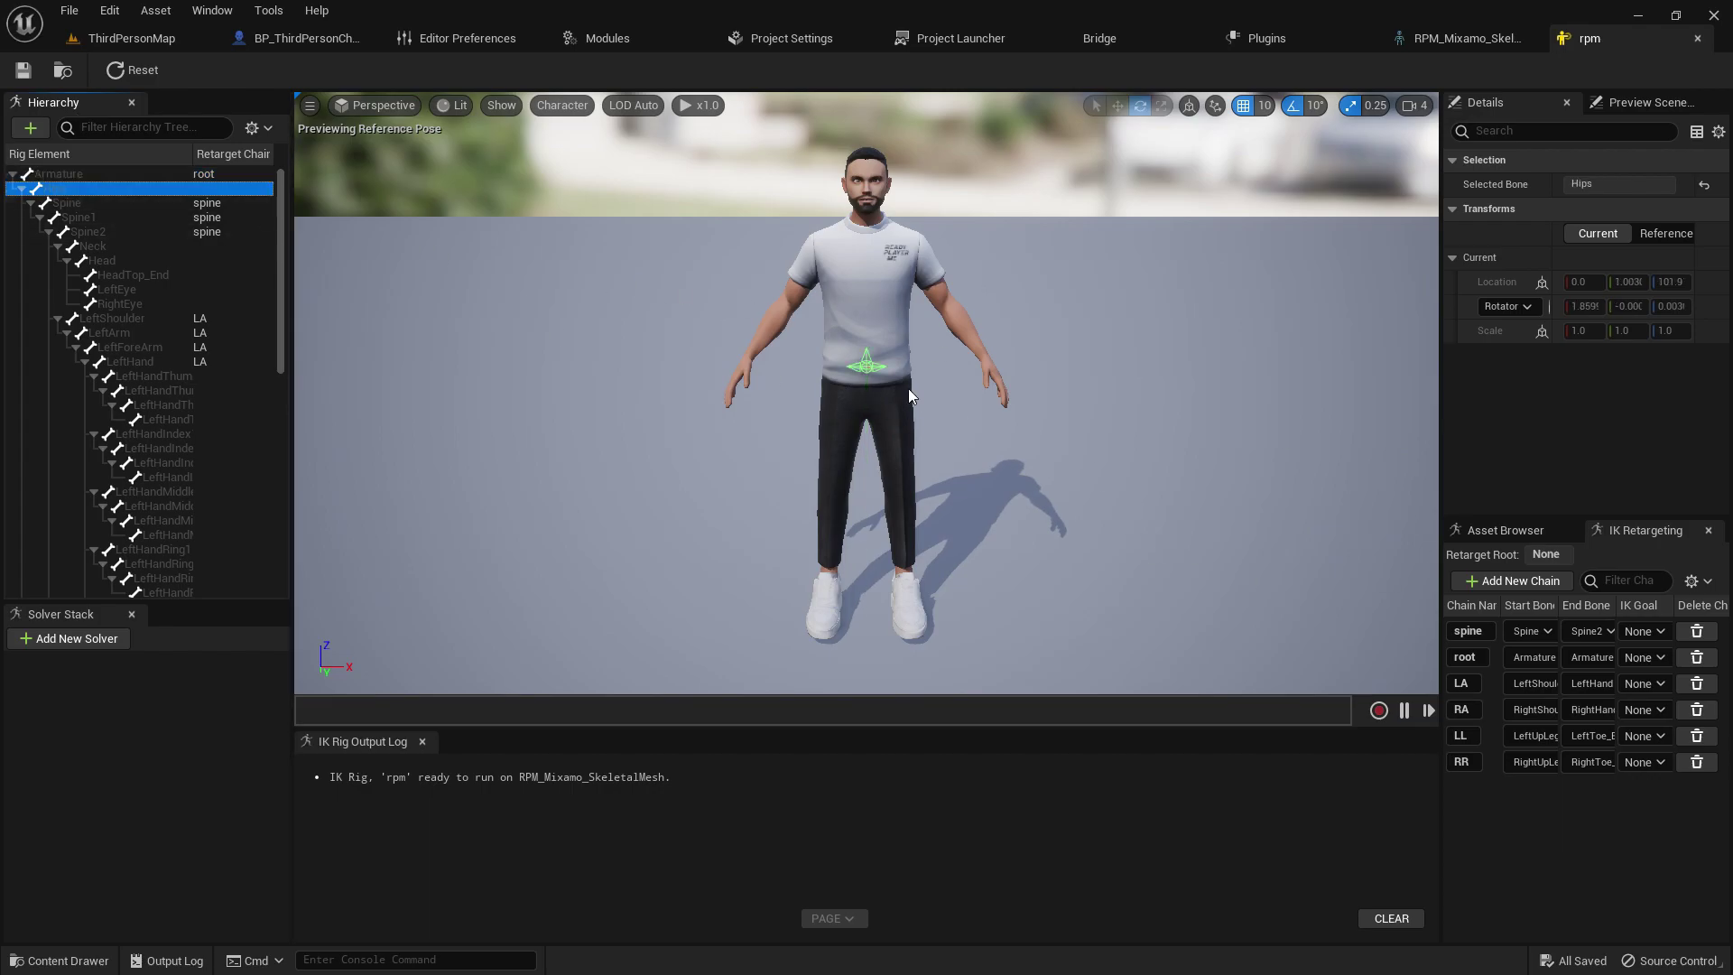
{"action": "right_click", "coordinate": [72, 187]}
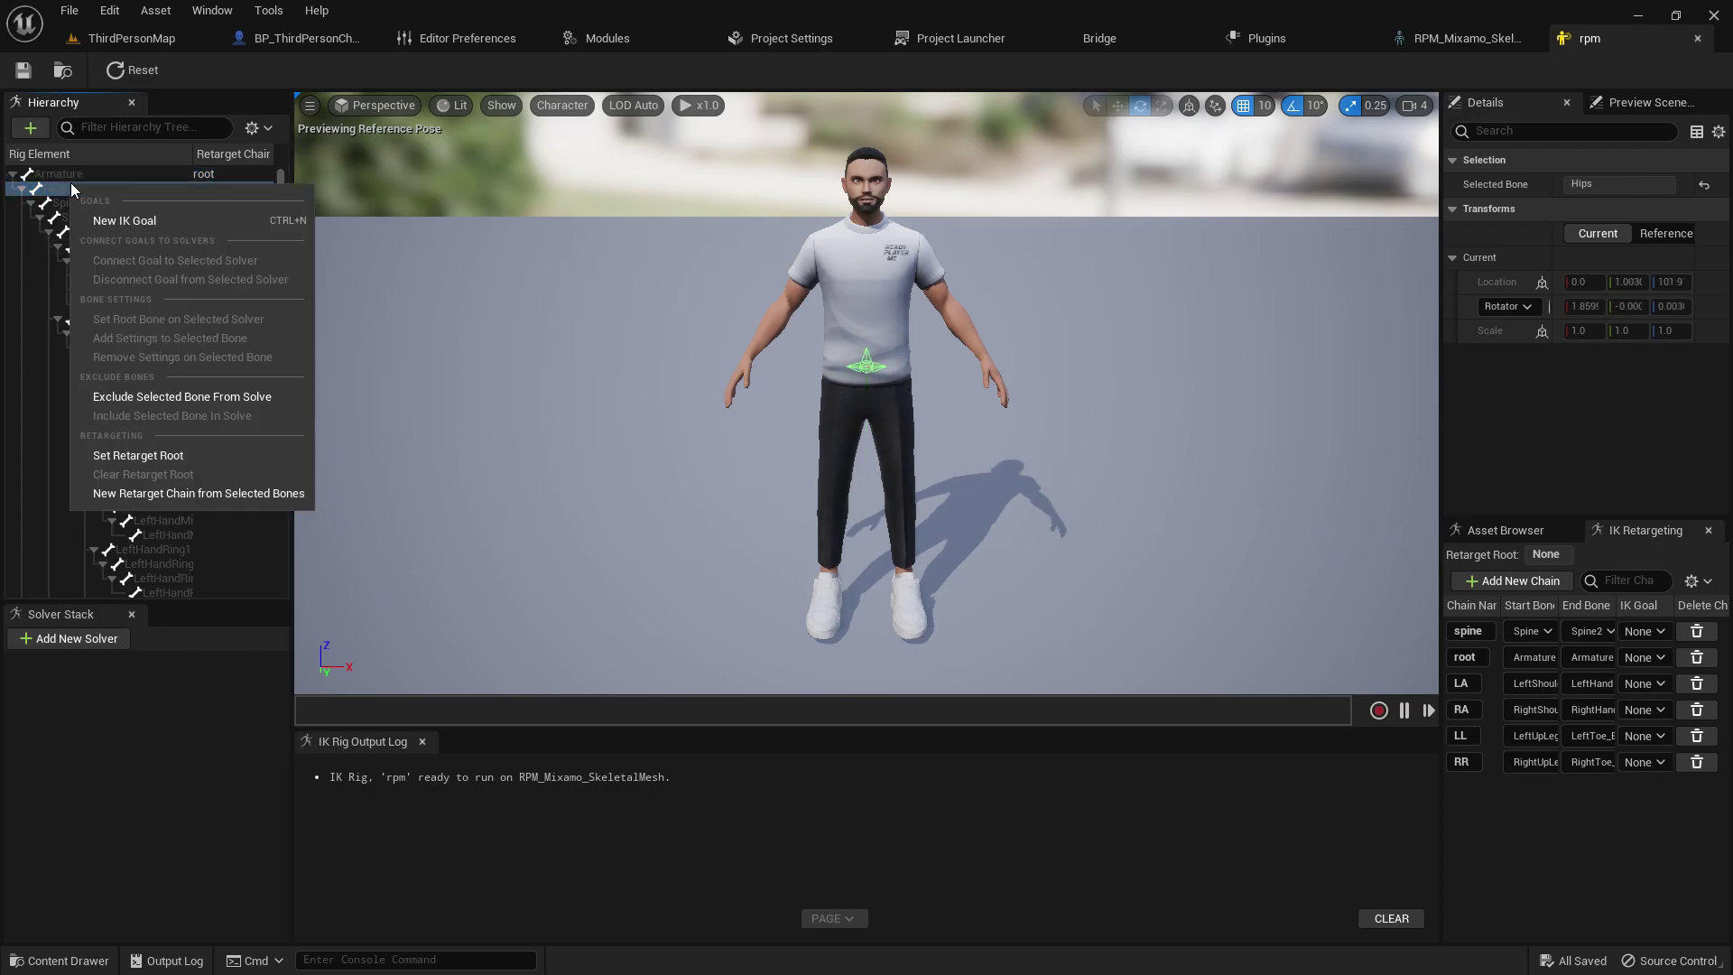
{"action": "left_click", "coordinate": [140, 456]}
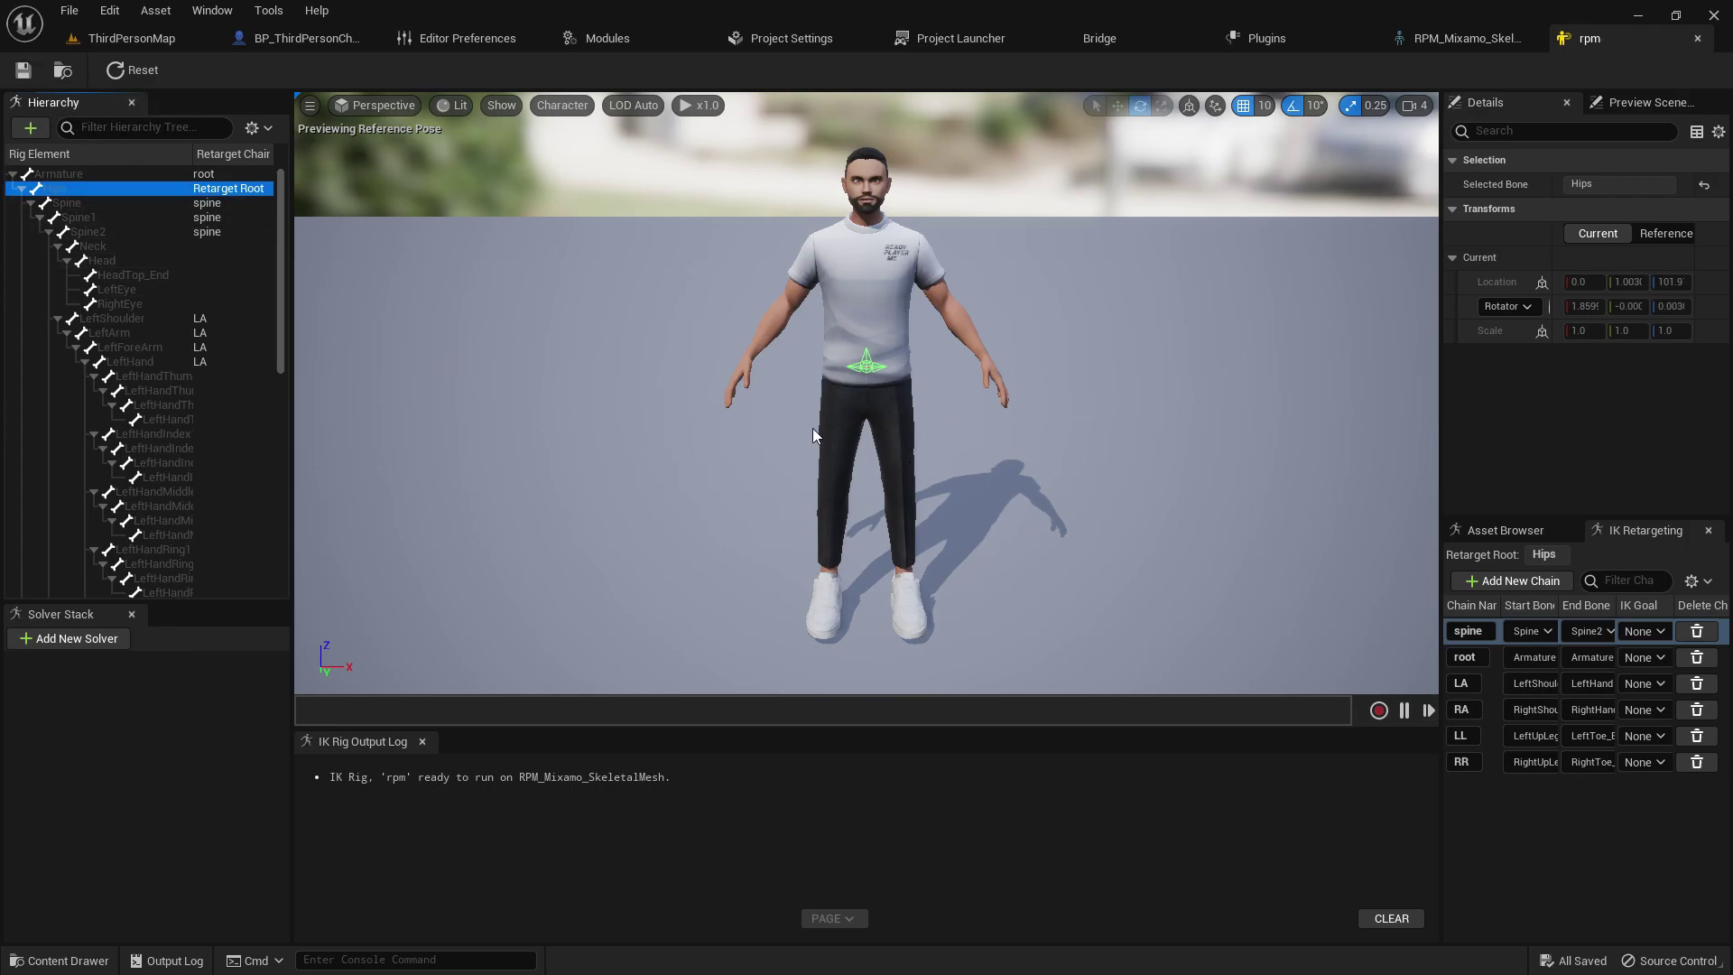
Step: Browse the mannequin animation folders and open Characters/Mannequins/Animations/Manny
{"action": "left_click", "coordinate": [63, 961]}
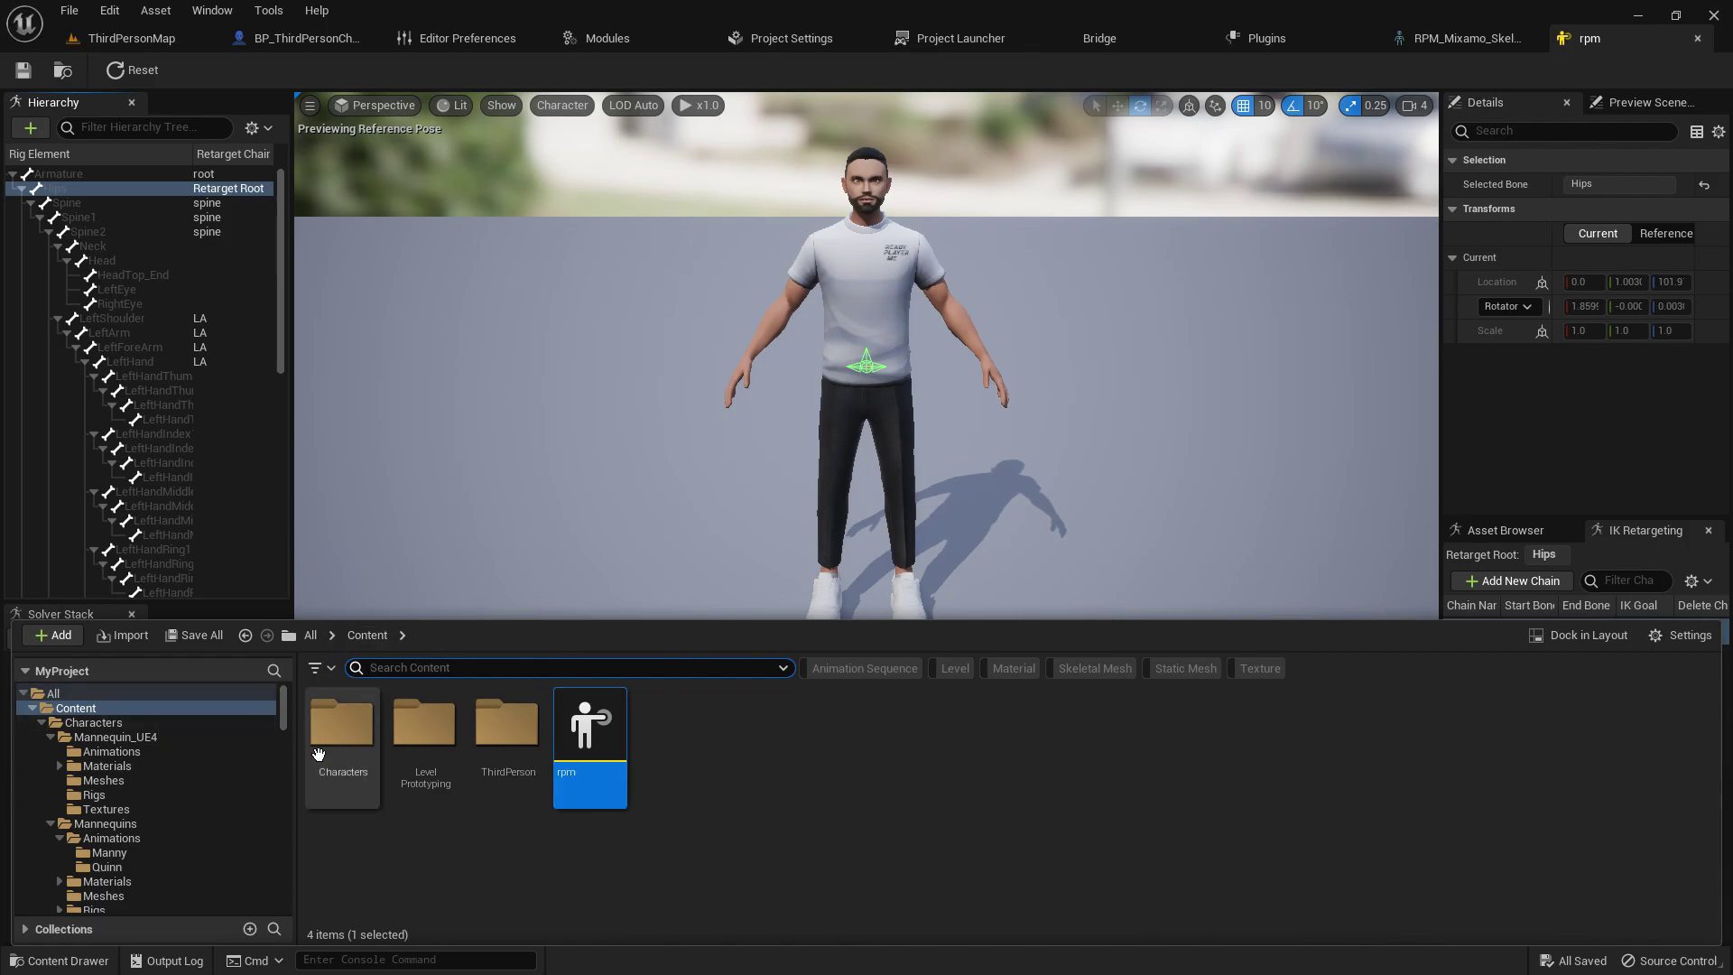
{"action": "left_click", "coordinate": [143, 721]}
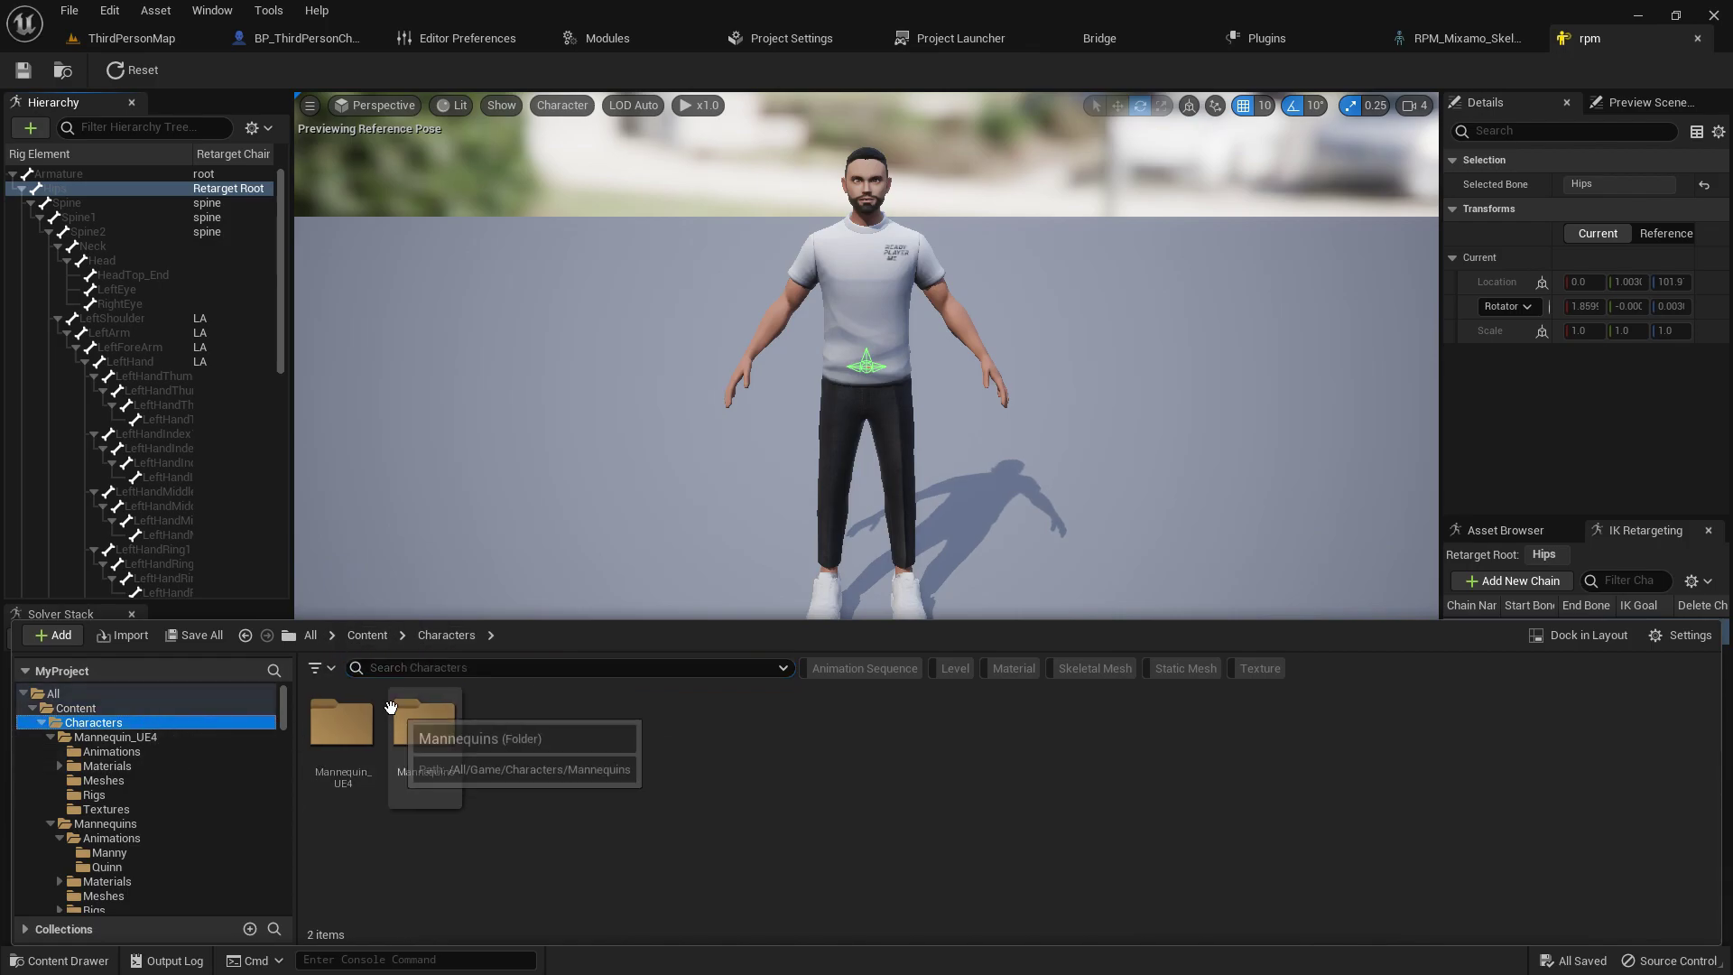
{"action": "left_click", "coordinate": [175, 739]}
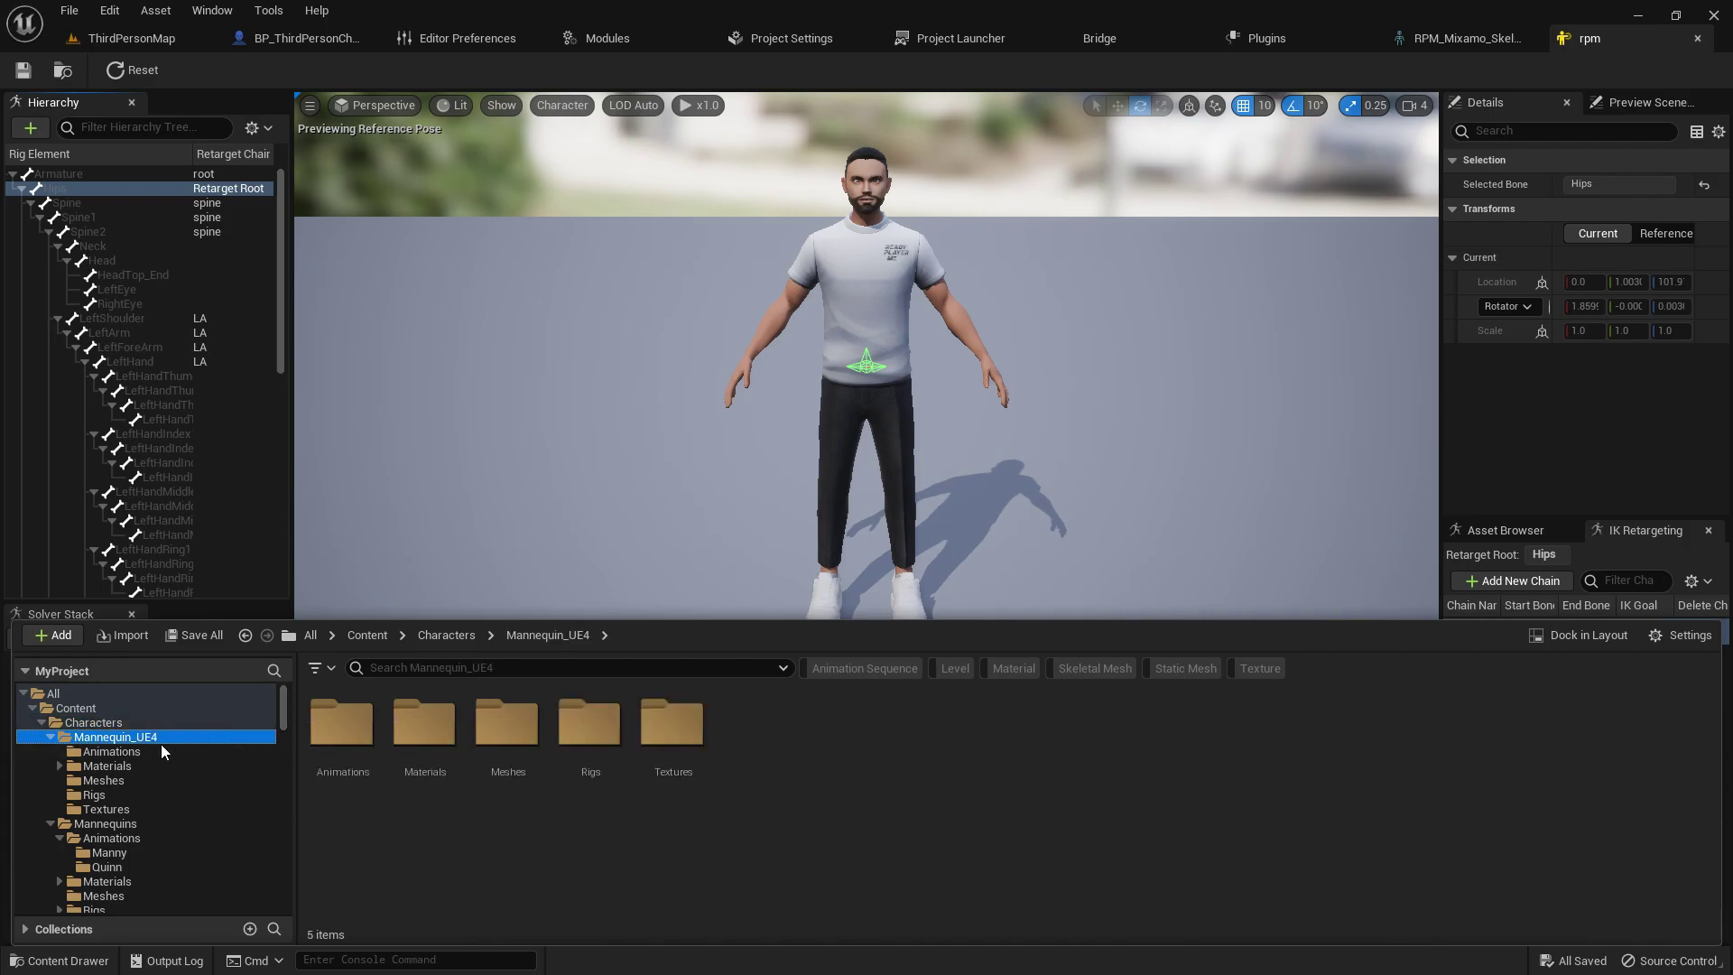
{"action": "double_click", "coordinate": [334, 722]}
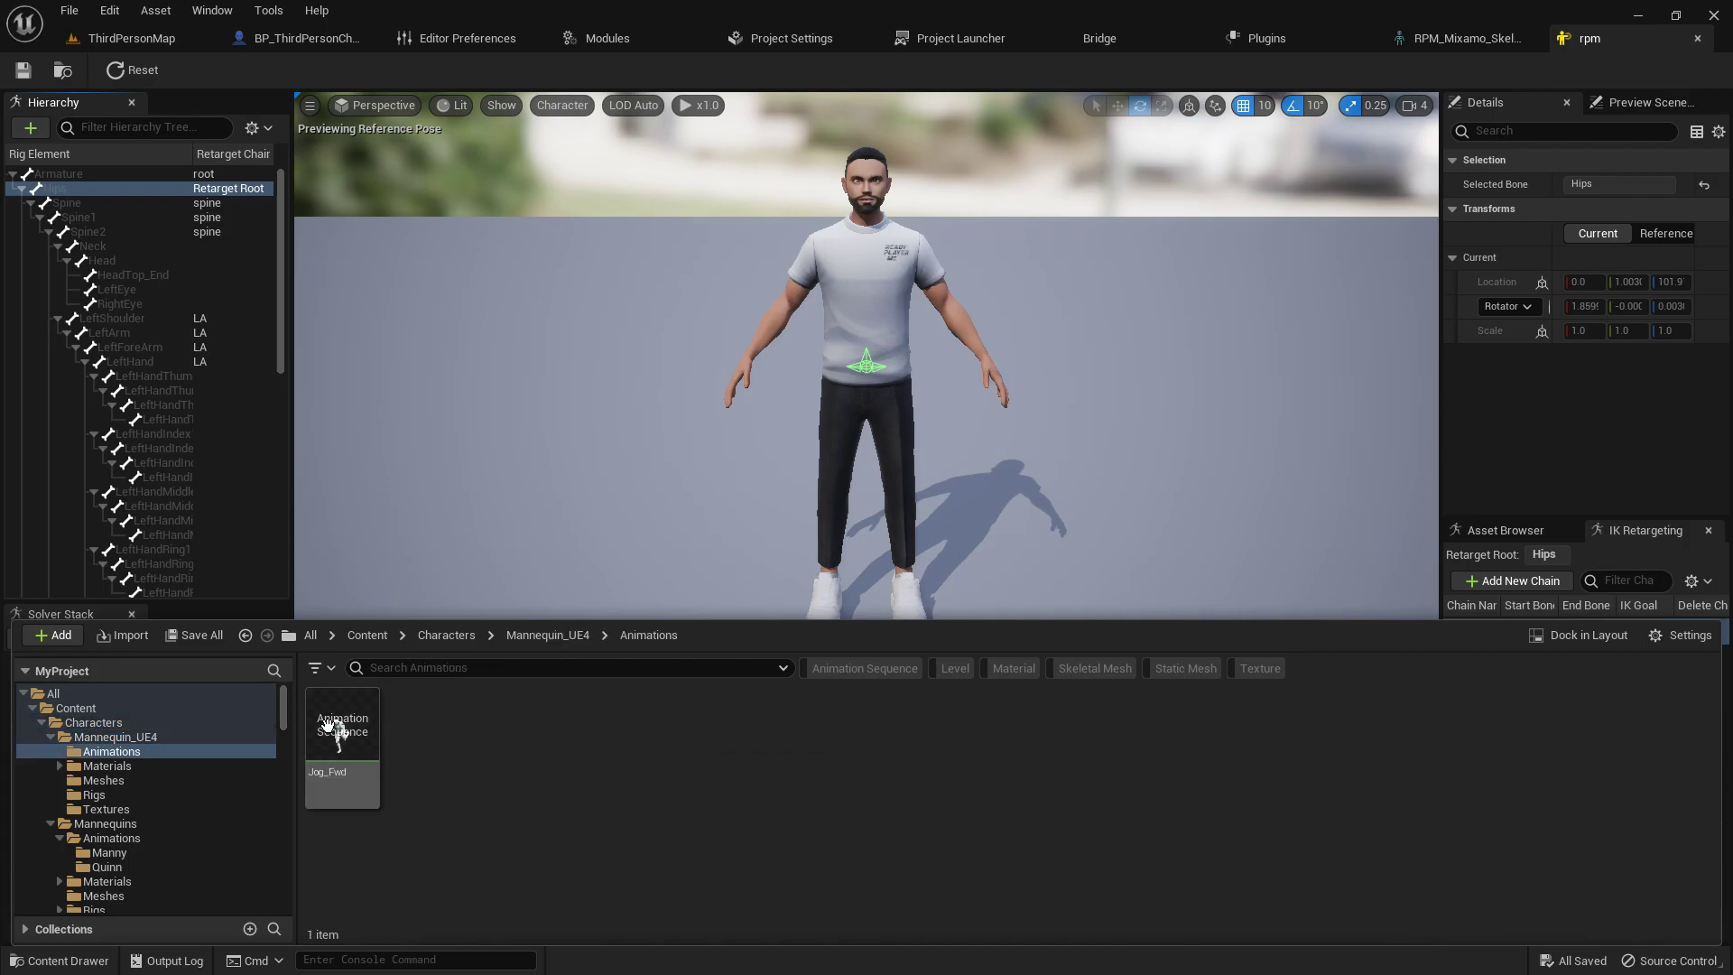
{"action": "left_click", "coordinate": [387, 634]}
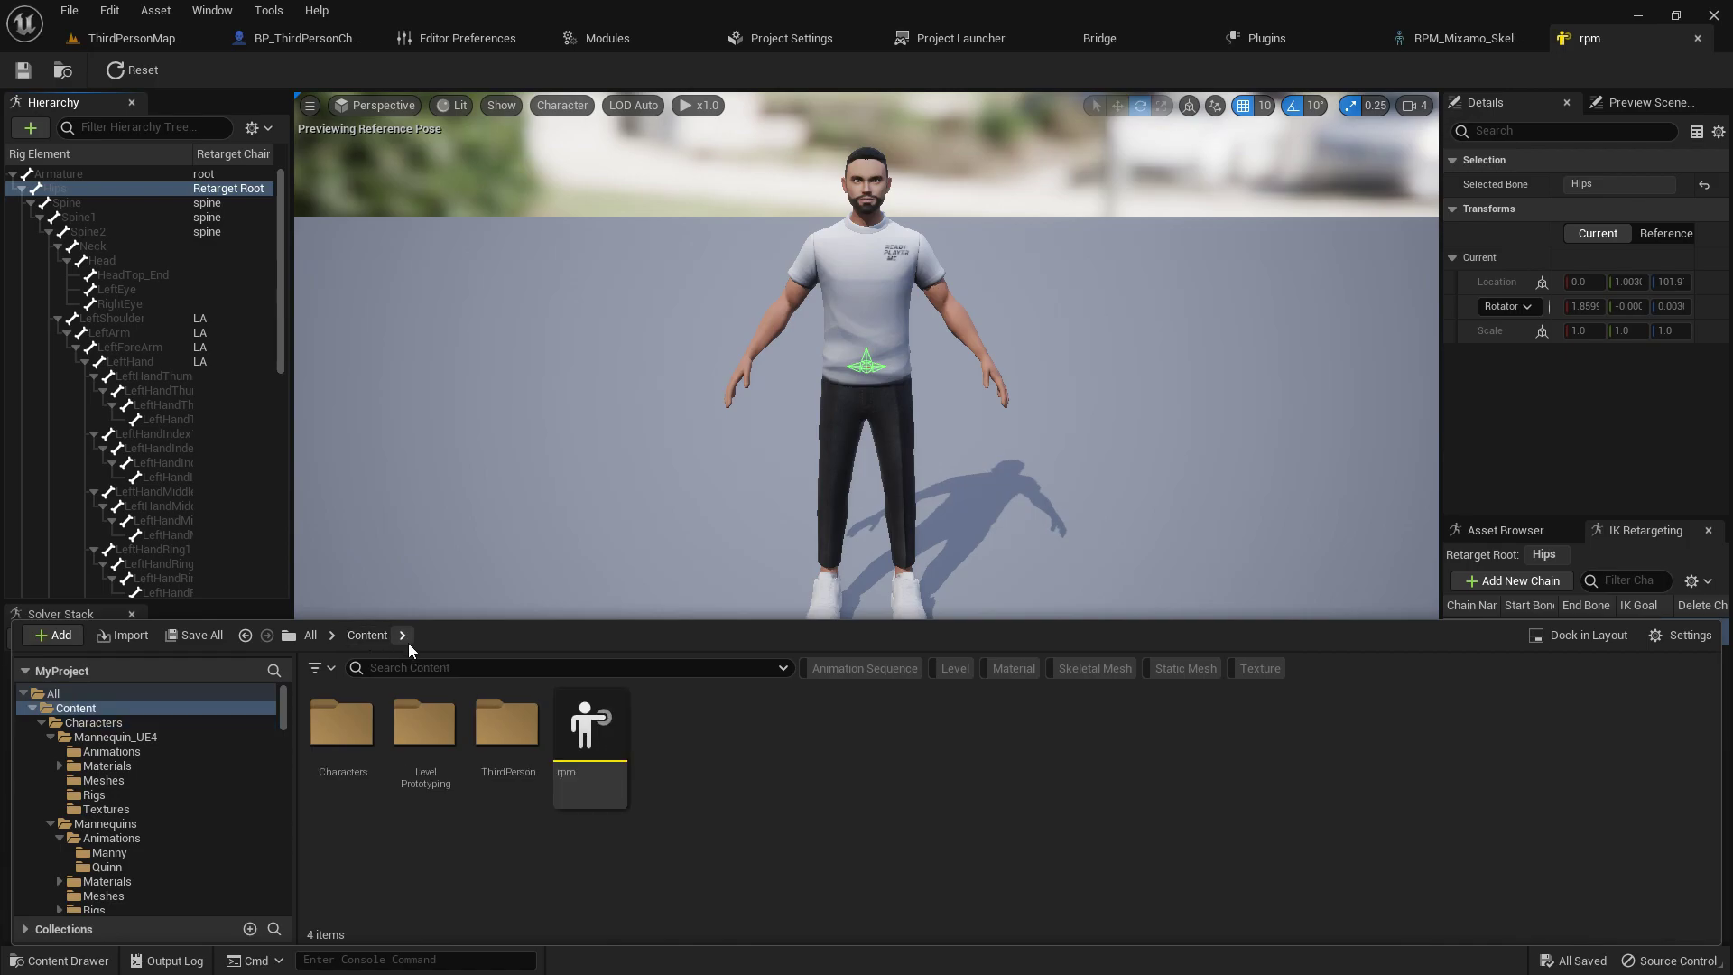
{"action": "scroll", "coordinate": [128, 820], "scroll_direction": "down", "scroll_amount": 1}
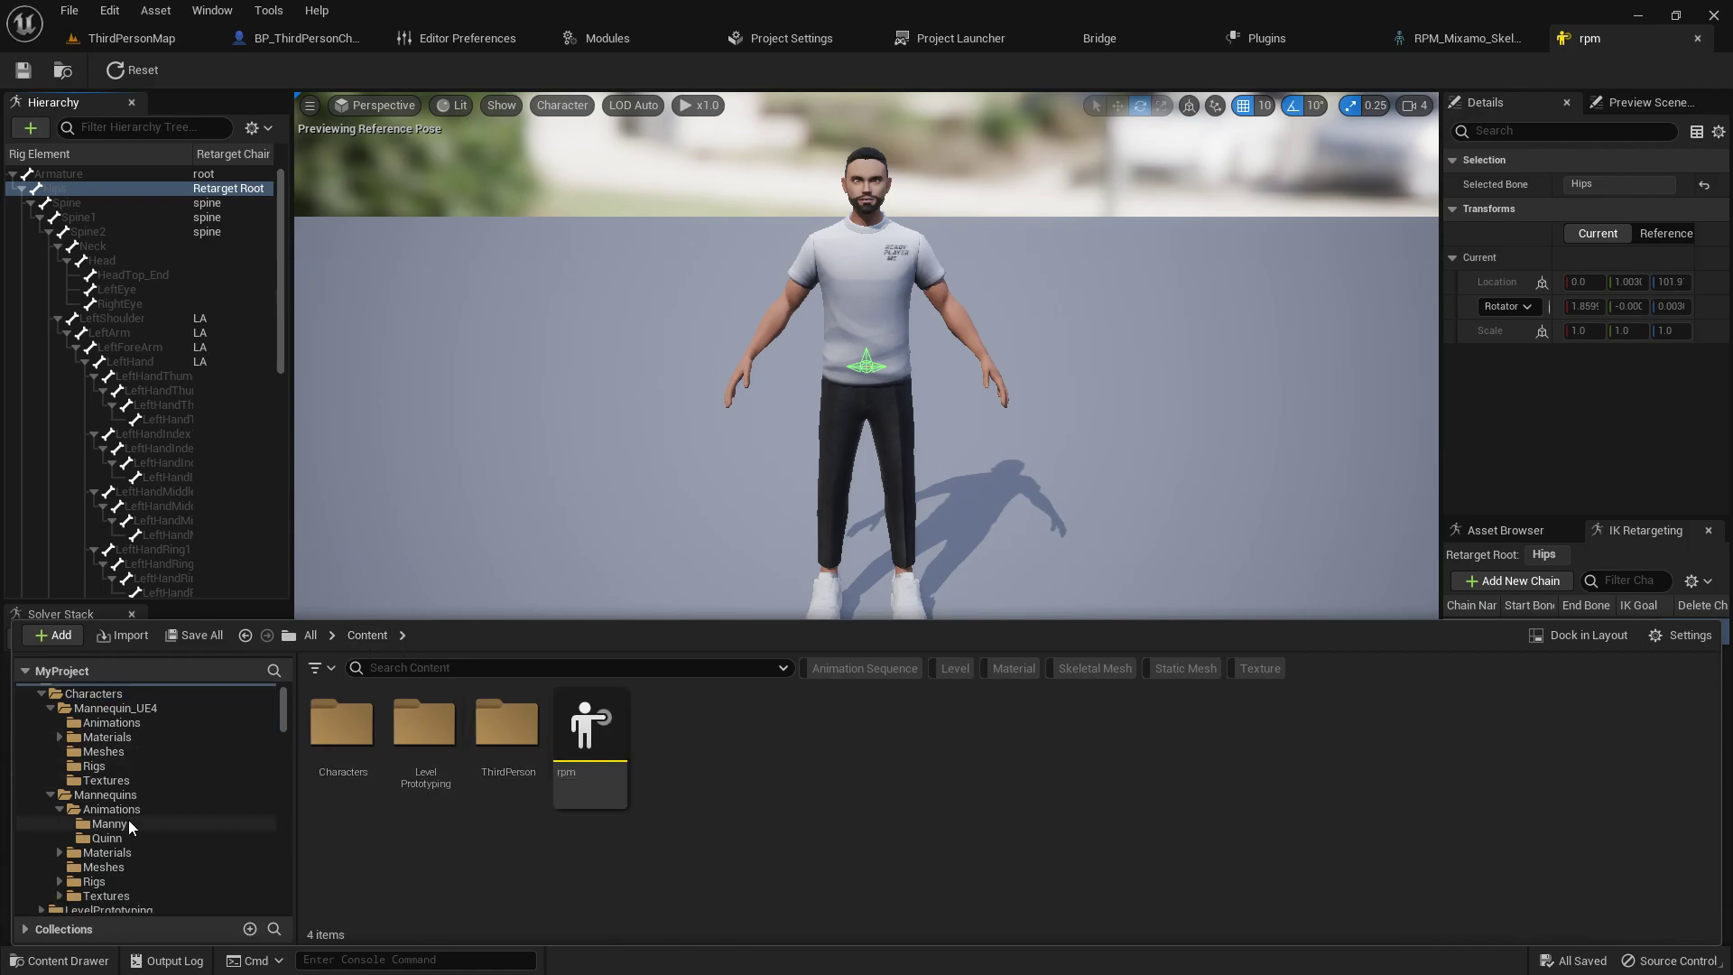
{"action": "left_click", "coordinate": [138, 836]}
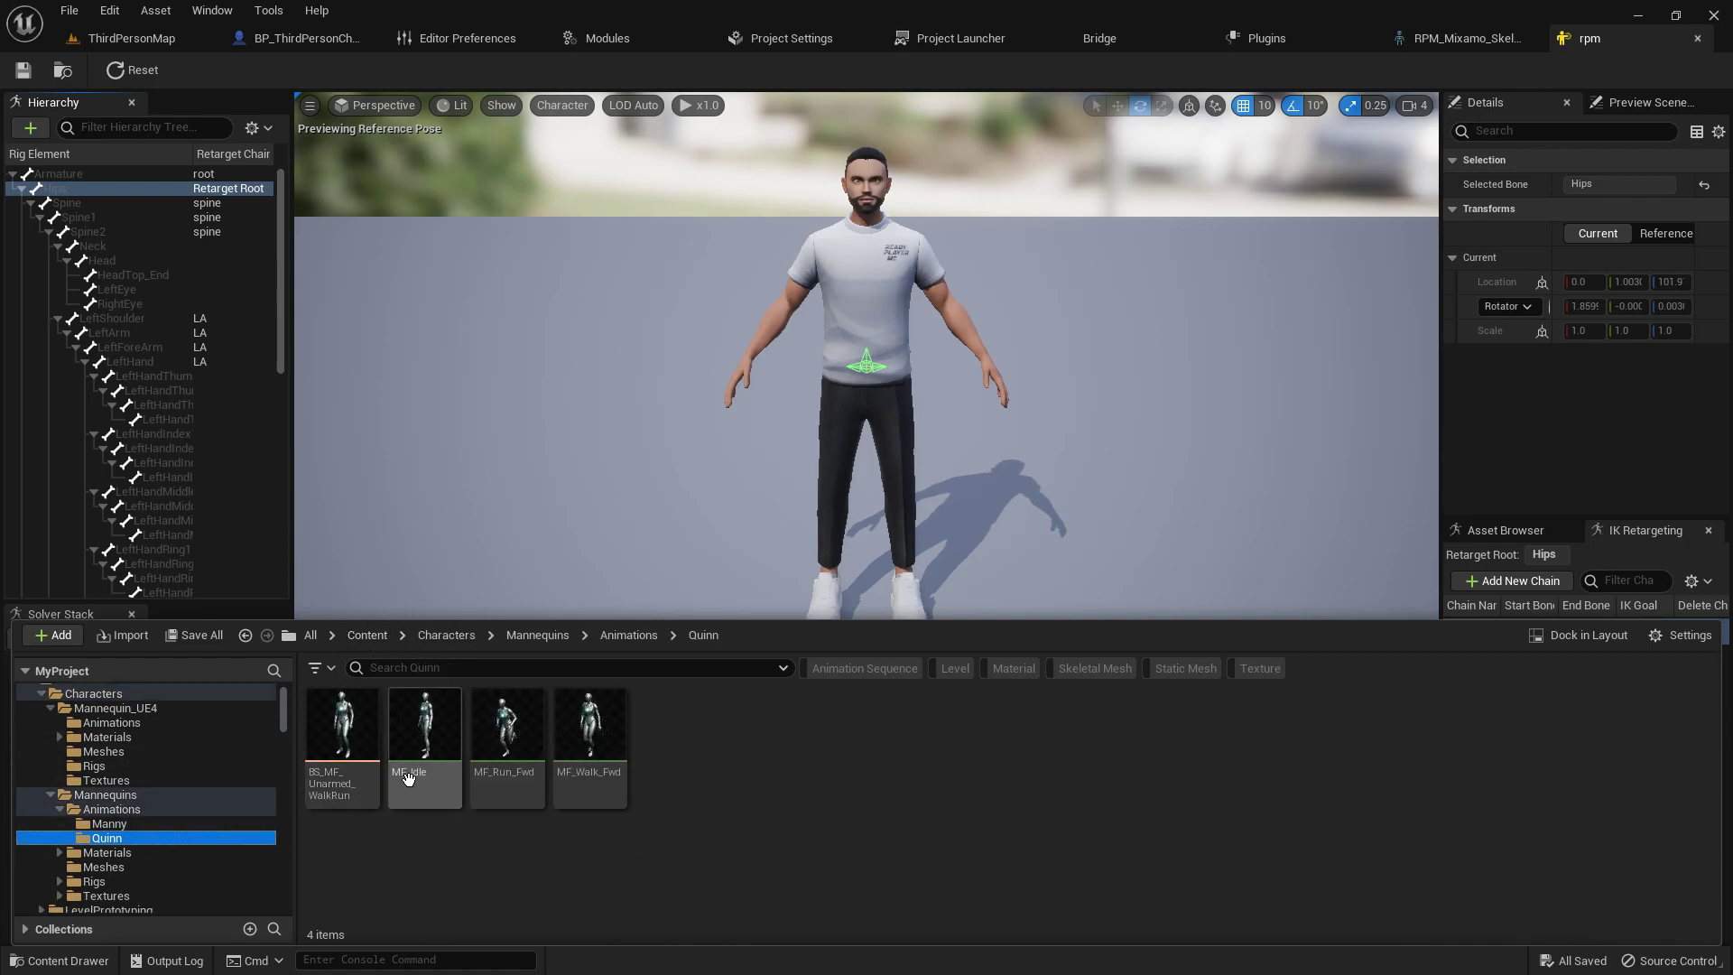
{"action": "key", "text": "Up"}
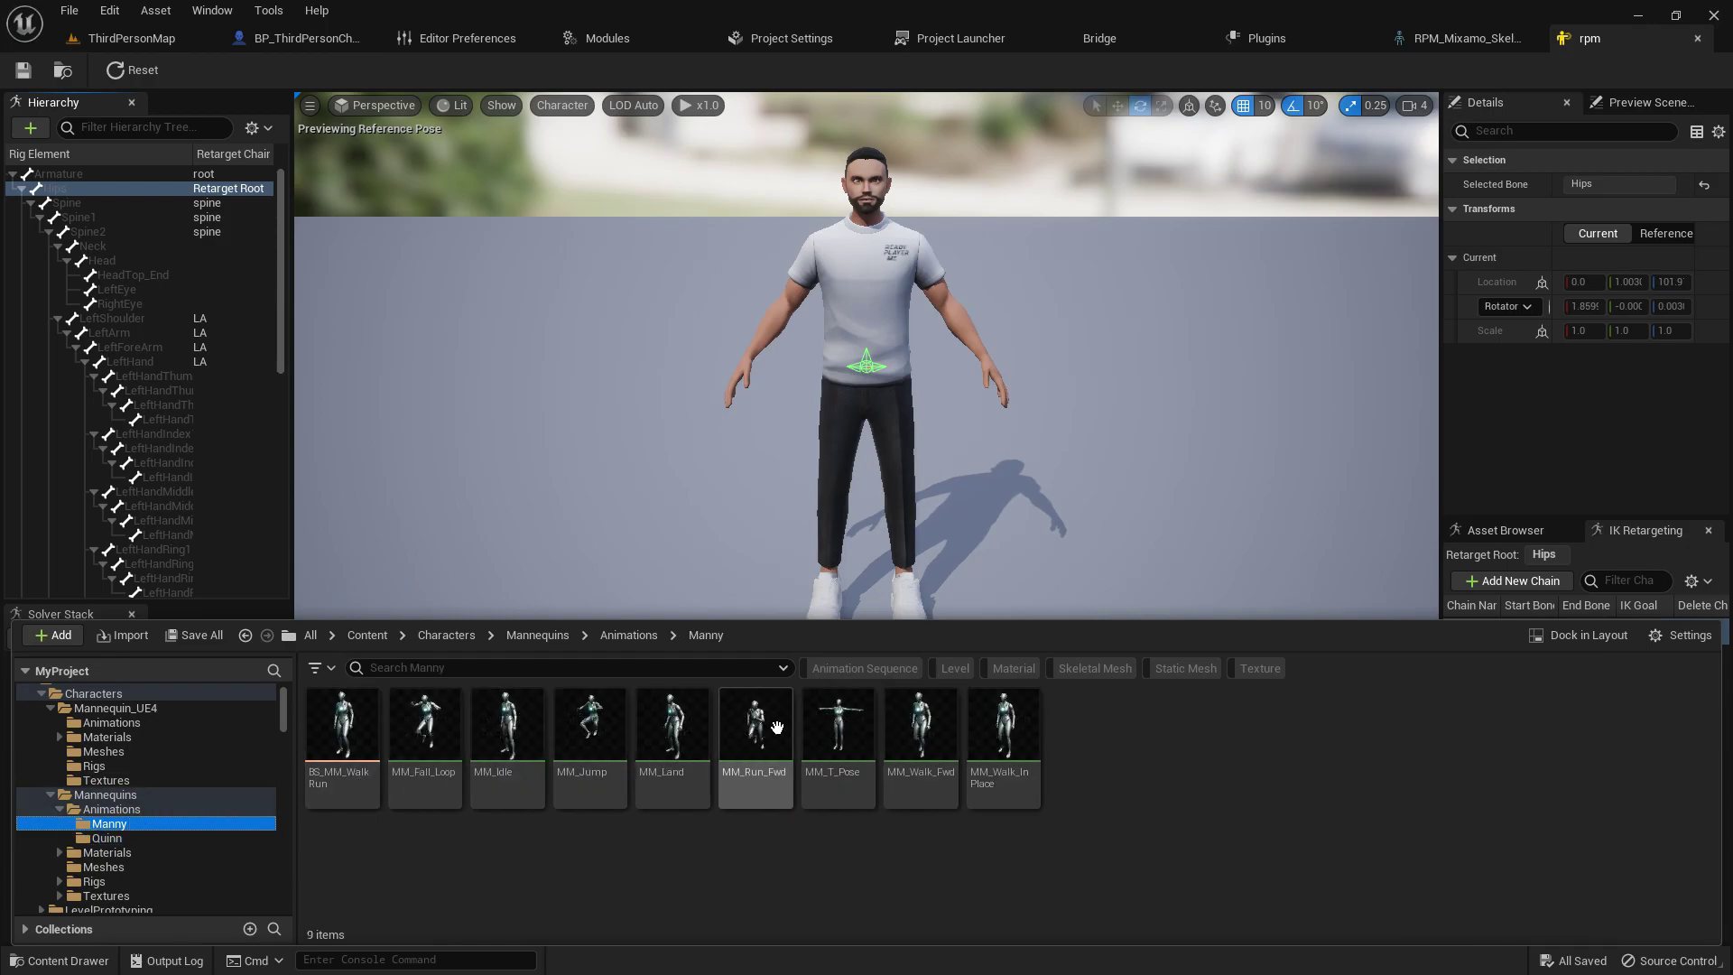
Step: Create an IK Rig asset in the Manny folder based on the SKM_Manny skeletal mesh
{"action": "right_click", "coordinate": [1075, 720]}
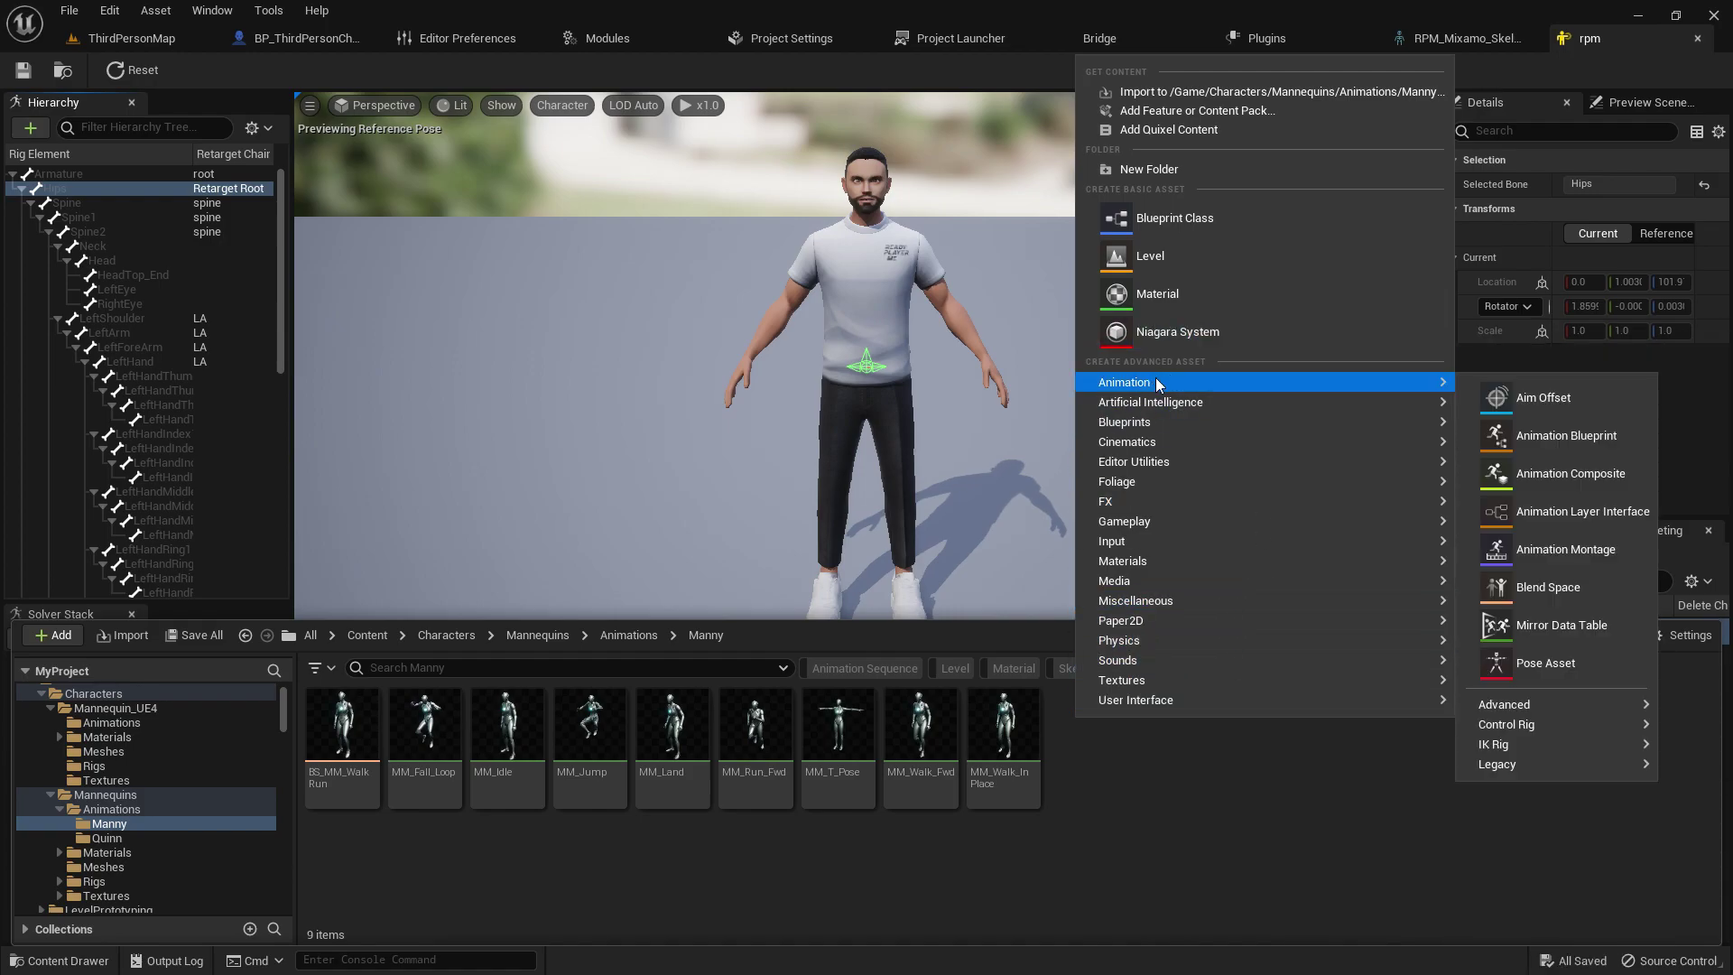
{"action": "mouse_move", "coordinate": [1494, 744]}
{"action": "left_click", "coordinate": [1393, 798]}
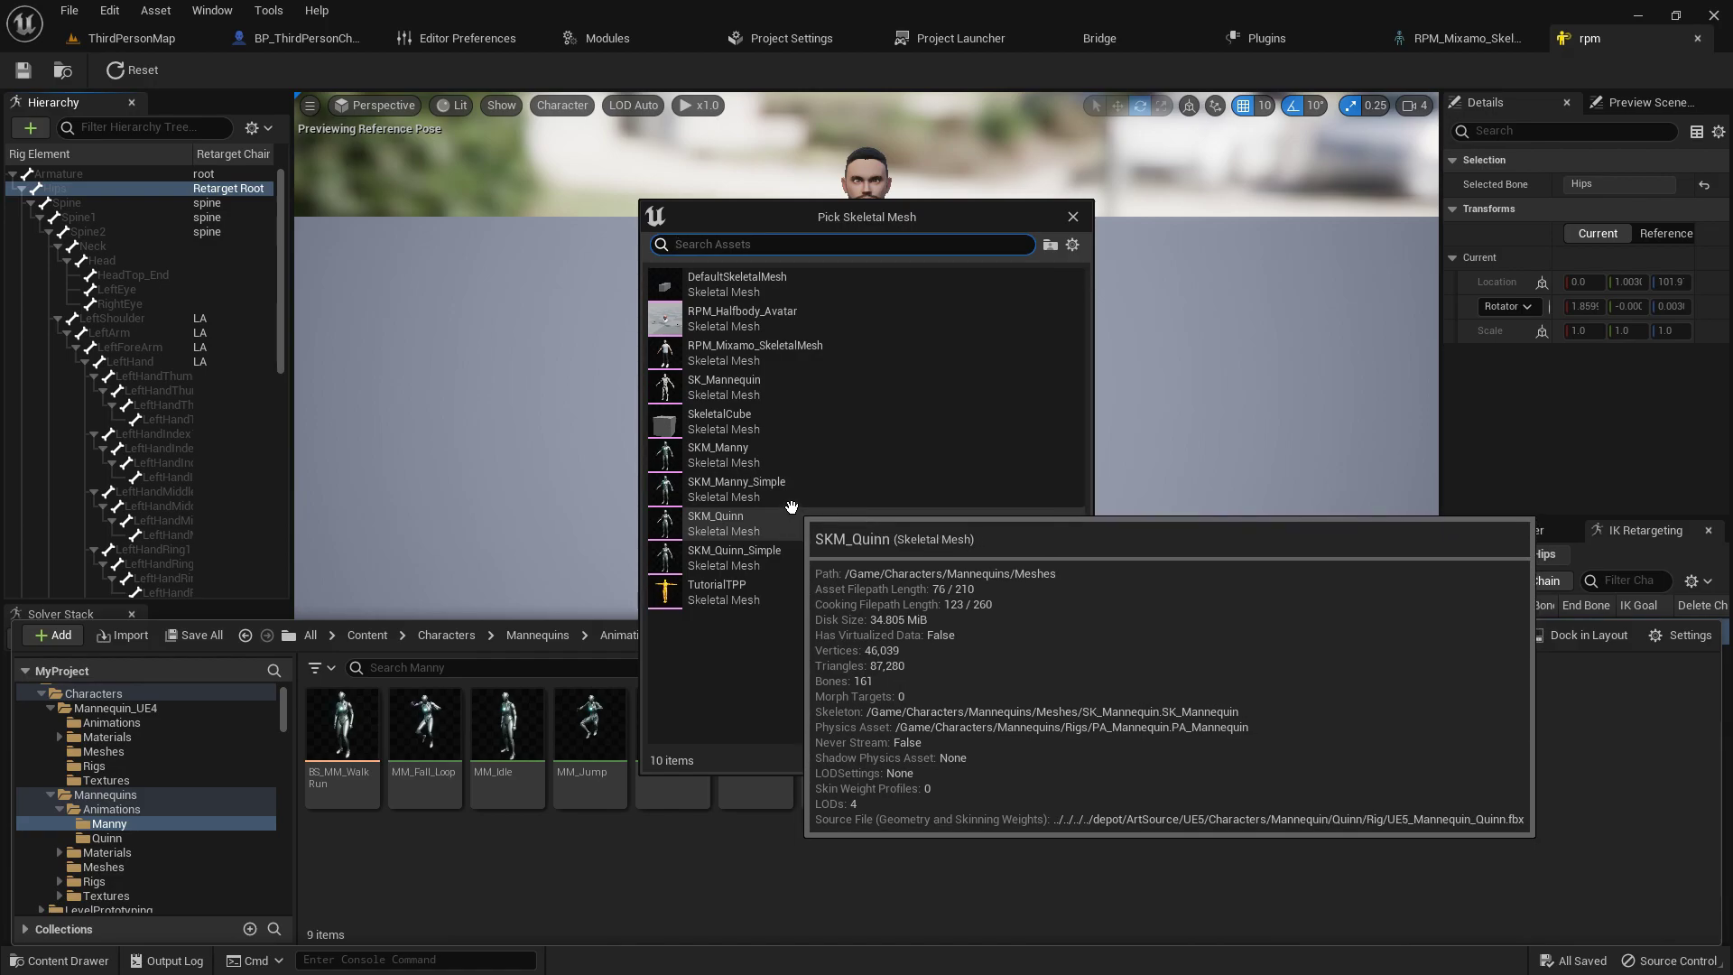
{"action": "left_click", "coordinate": [807, 470]}
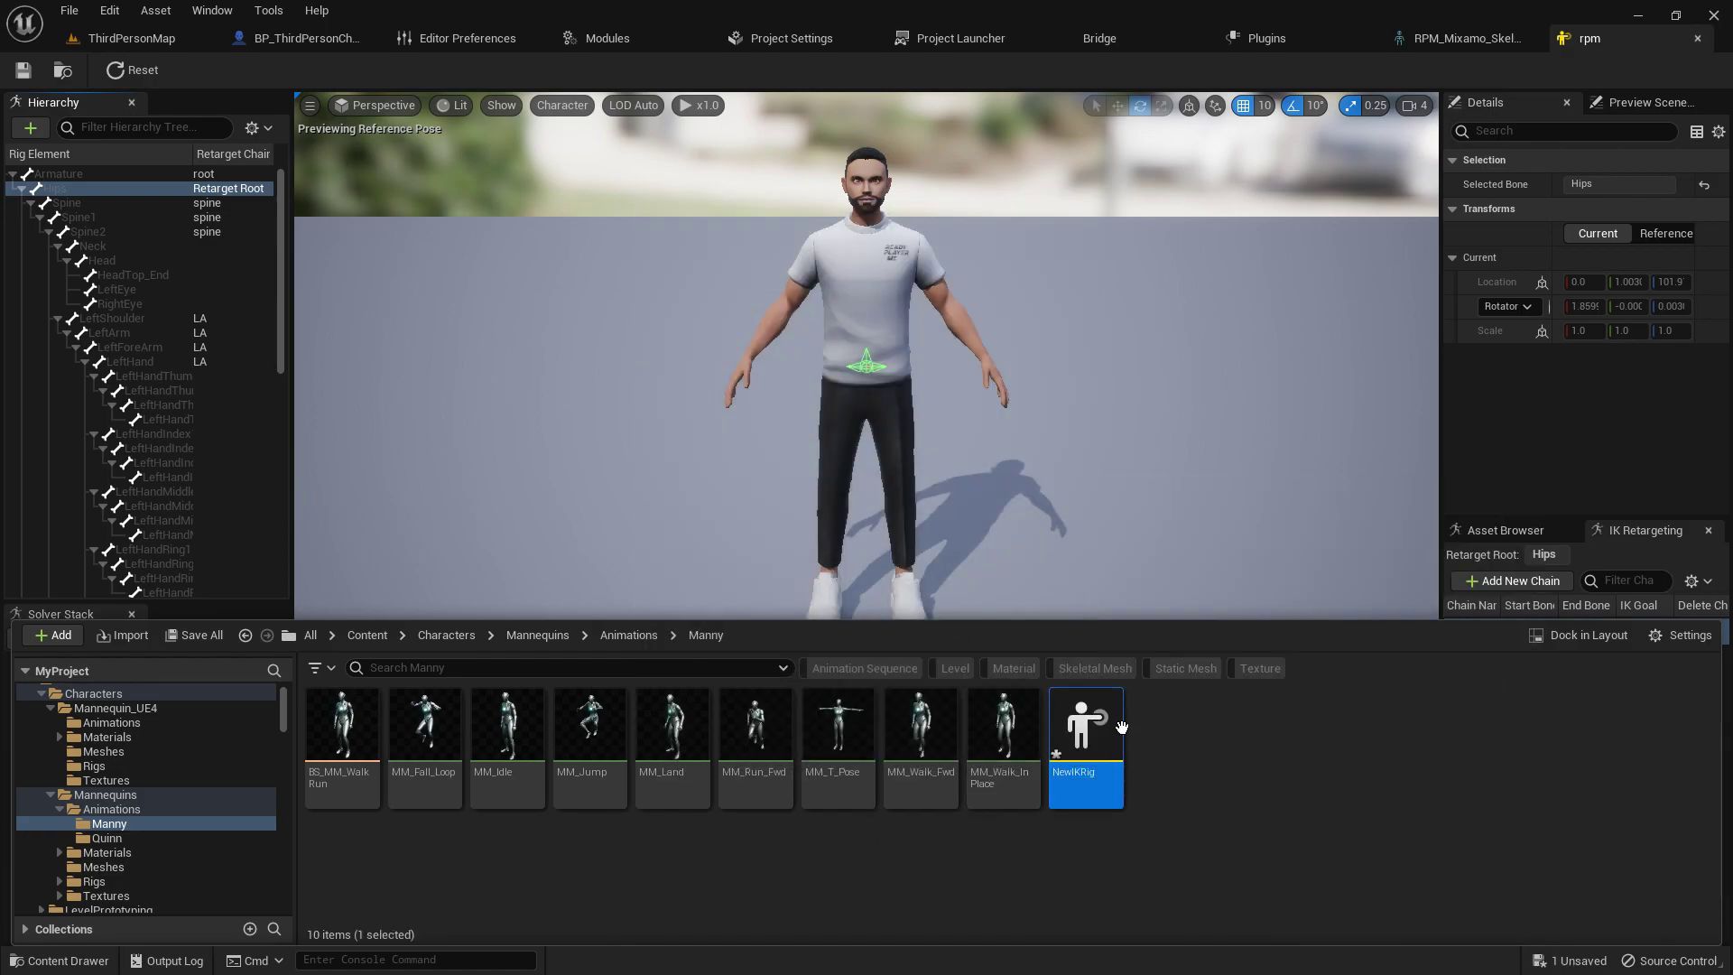
Step: Open the new IK Rig and preview the Manny_calf_r_anim animation on its mesh
{"action": "double_click", "coordinate": [1092, 722]}
{"action": "left_click", "coordinate": [1641, 530]}
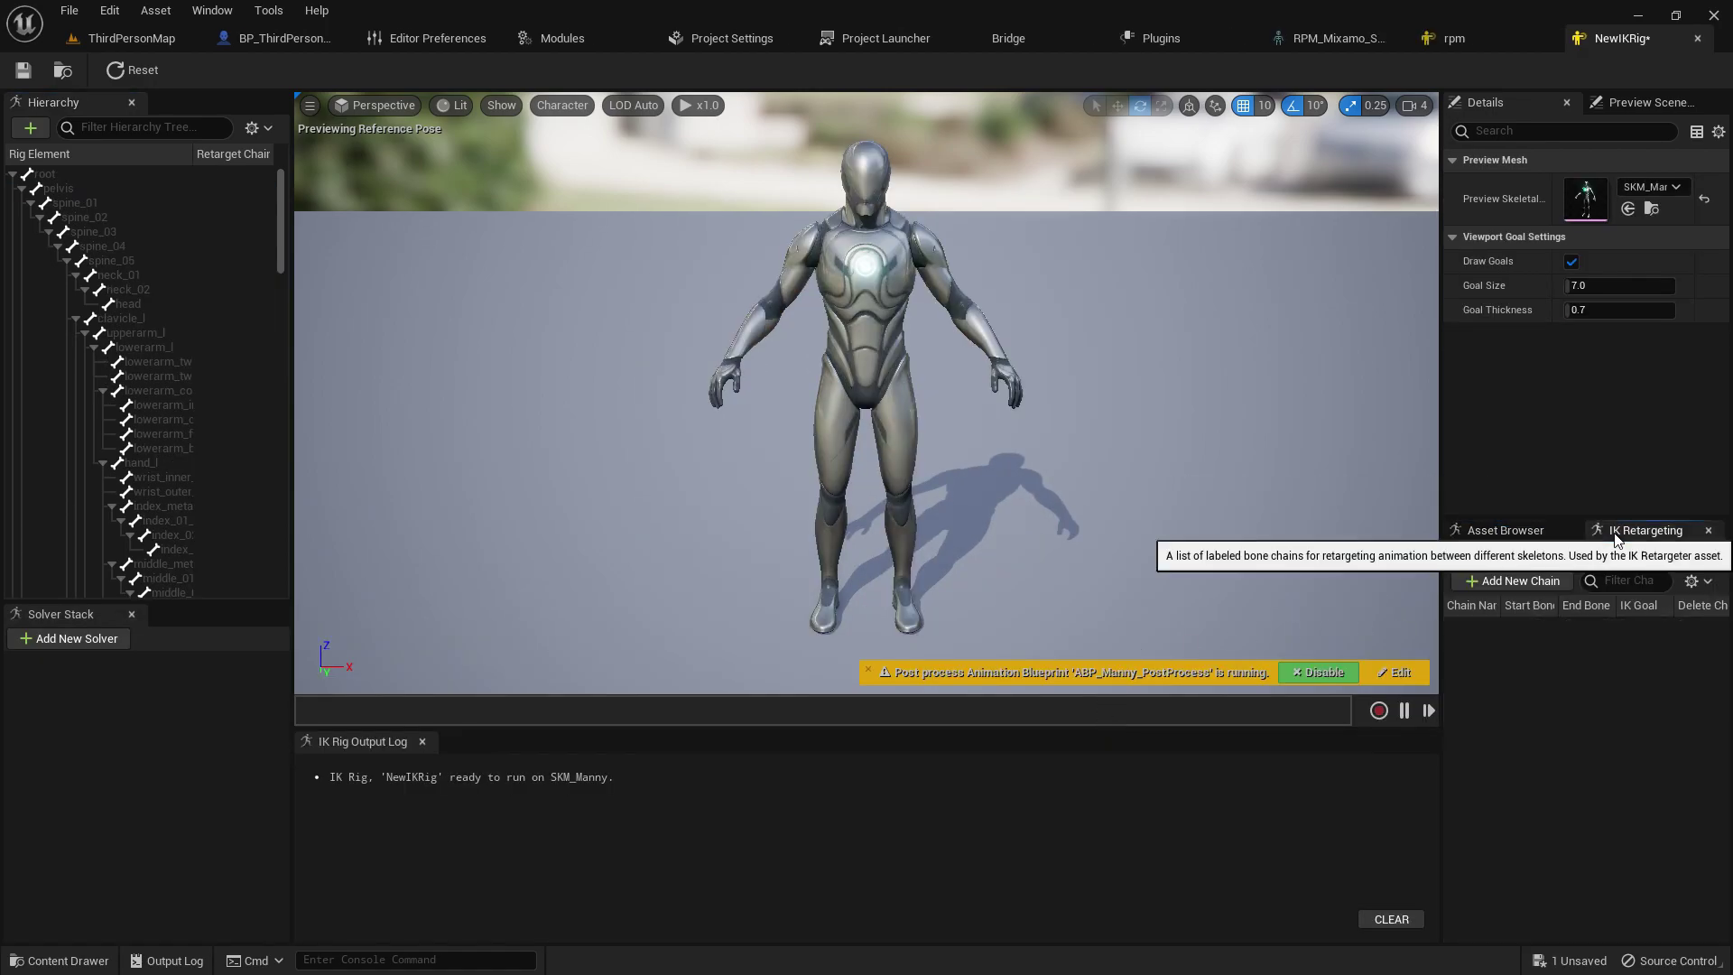
{"action": "left_click", "coordinate": [1506, 530]}
{"action": "left_click_drag", "start_coordinate": [1717, 713], "coordinate": [1697, 603]}
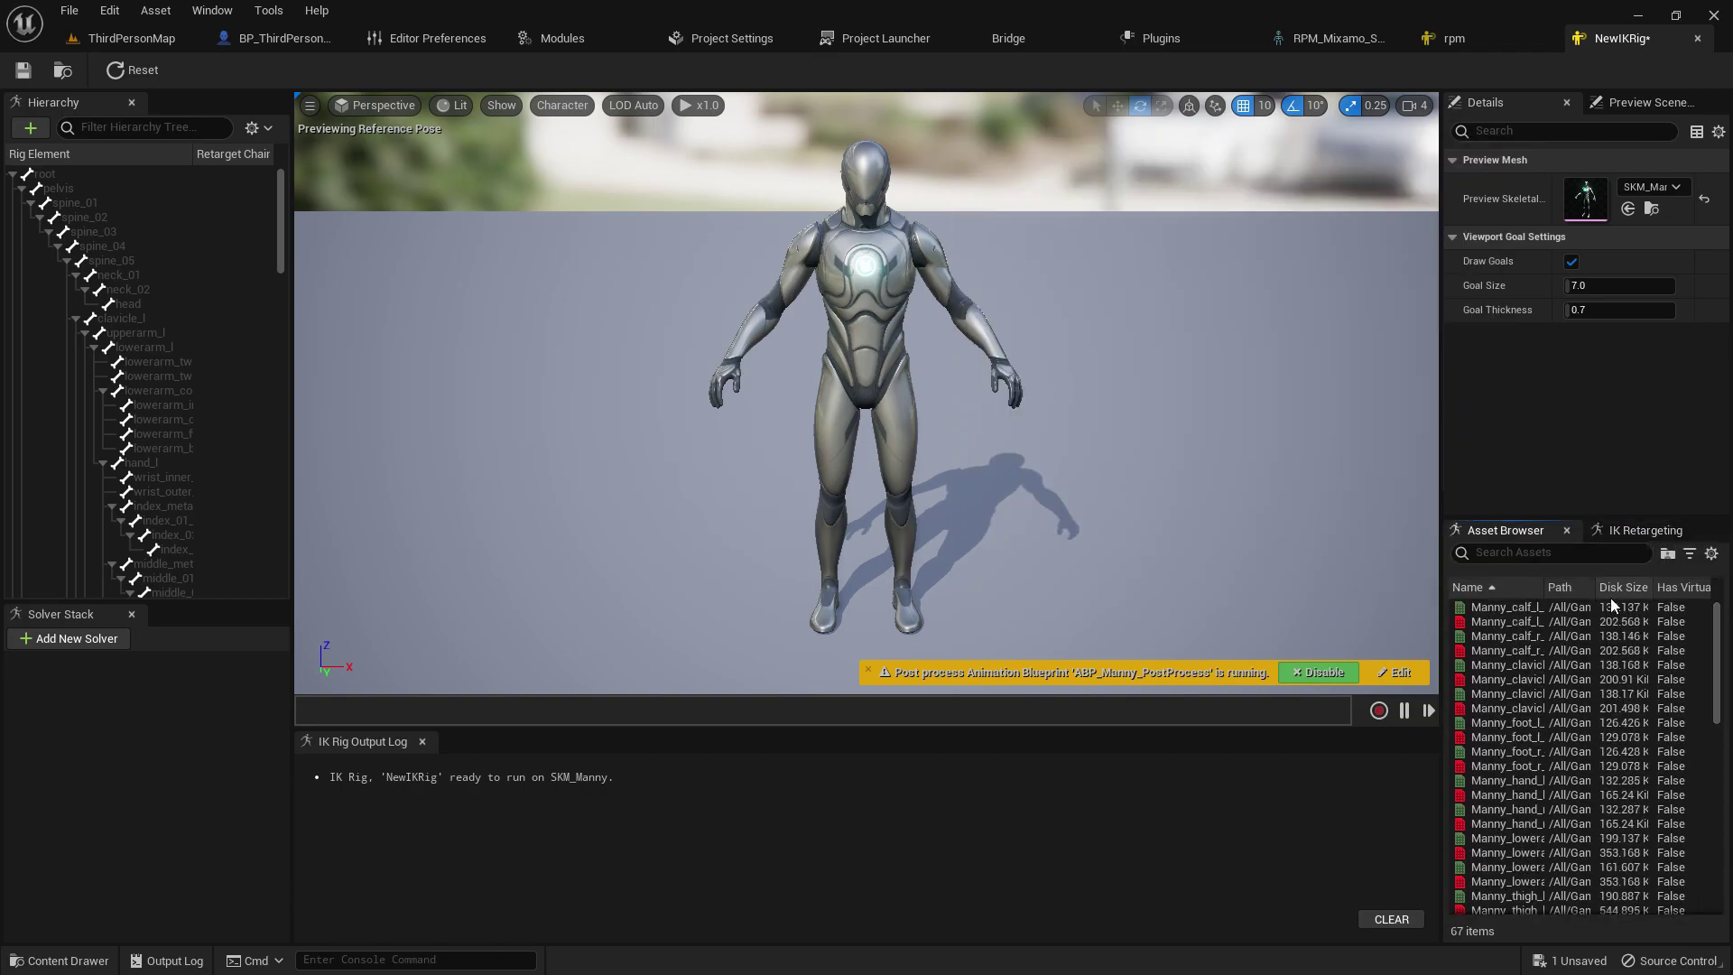
{"action": "double_click", "coordinate": [1508, 636]}
Step: Open the SKM_Manny skeletal mesh from the Mannequins/Meshes folder
{"action": "left_click", "coordinate": [65, 960]}
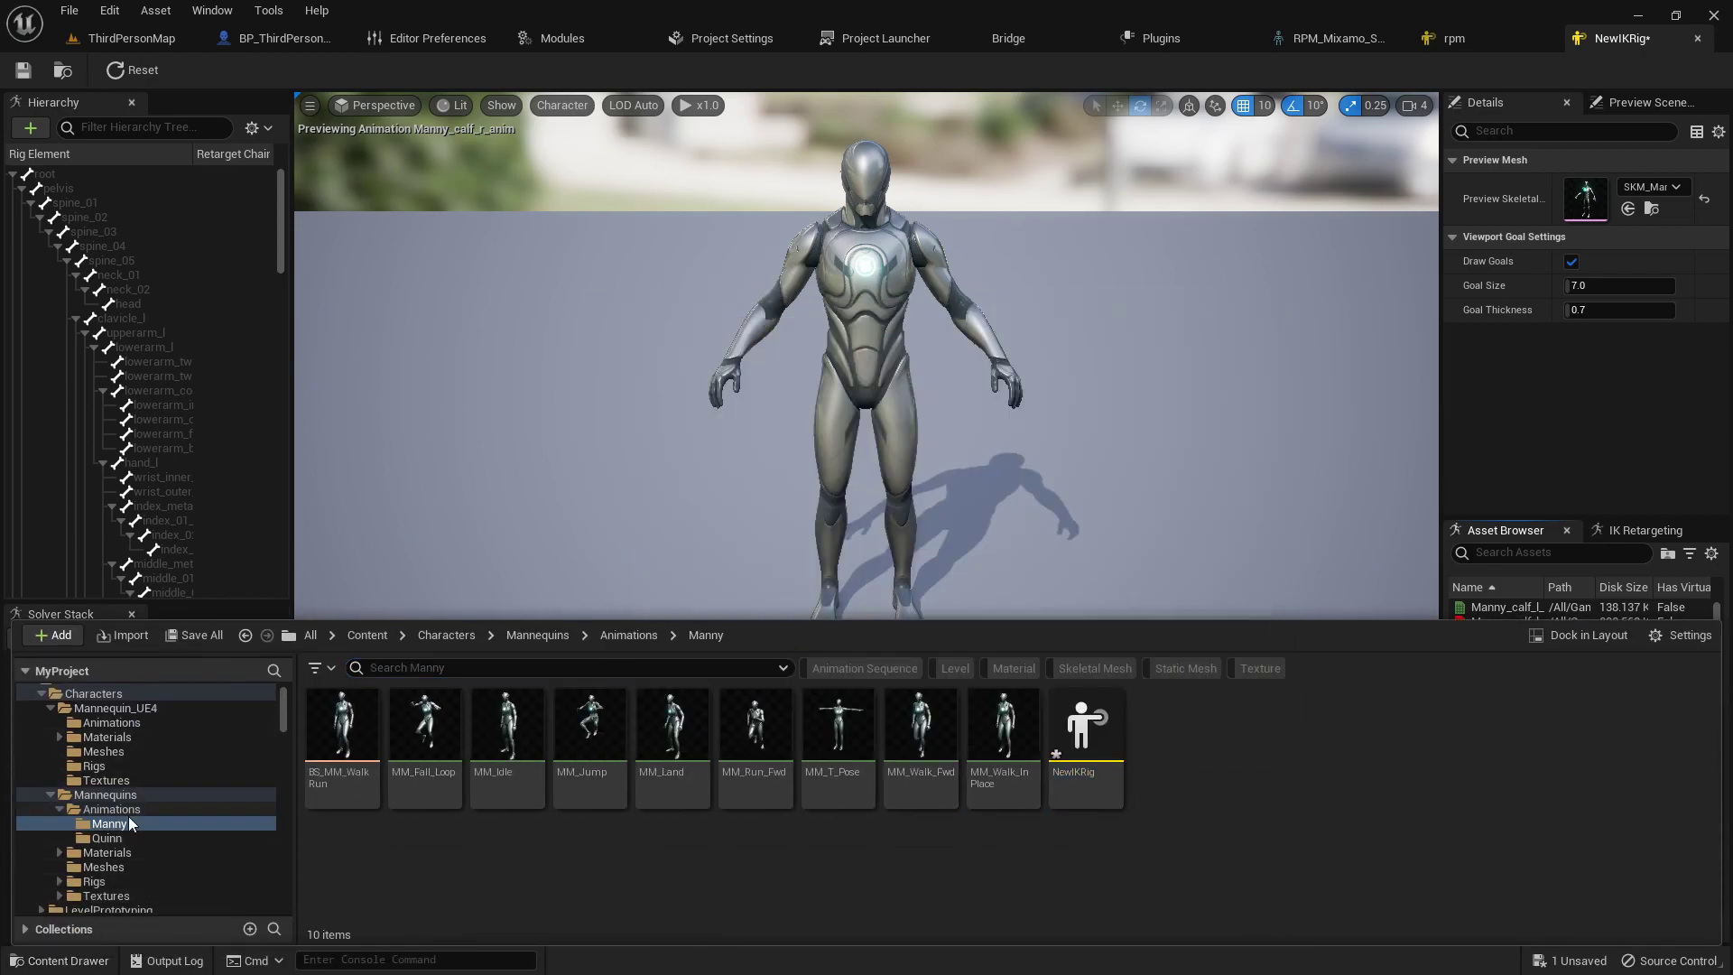
{"action": "left_click", "coordinate": [103, 867]}
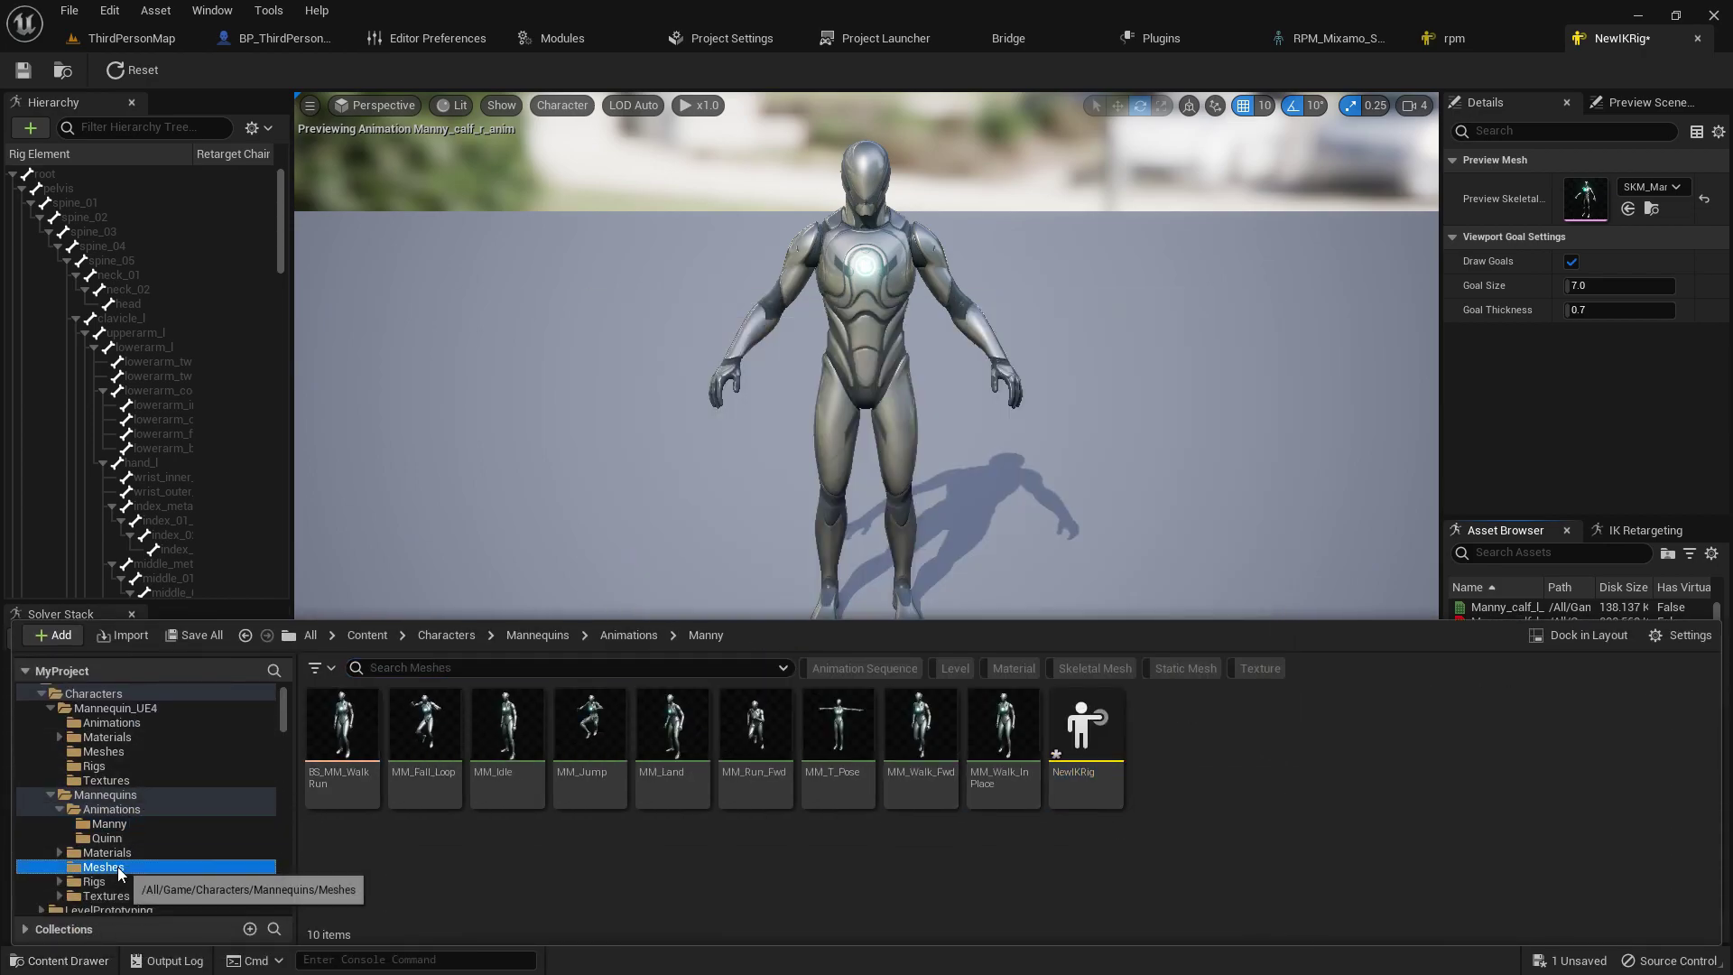
{"action": "left_click", "coordinate": [477, 703]}
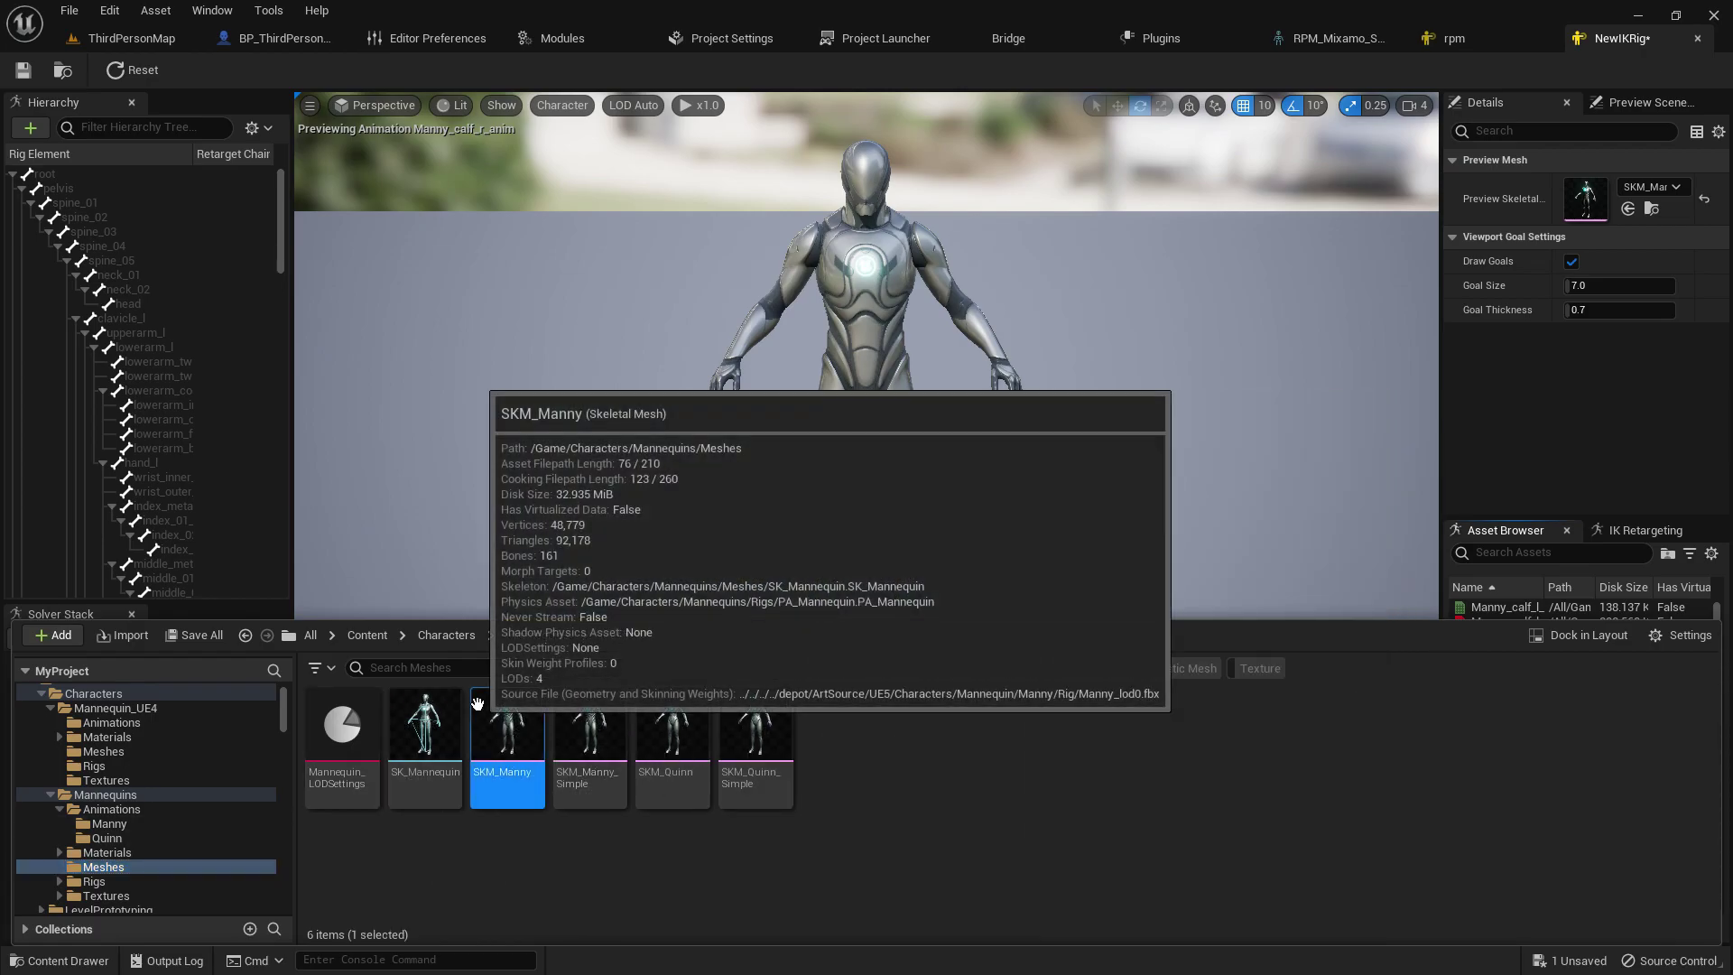
{"action": "key", "text": "Return"}
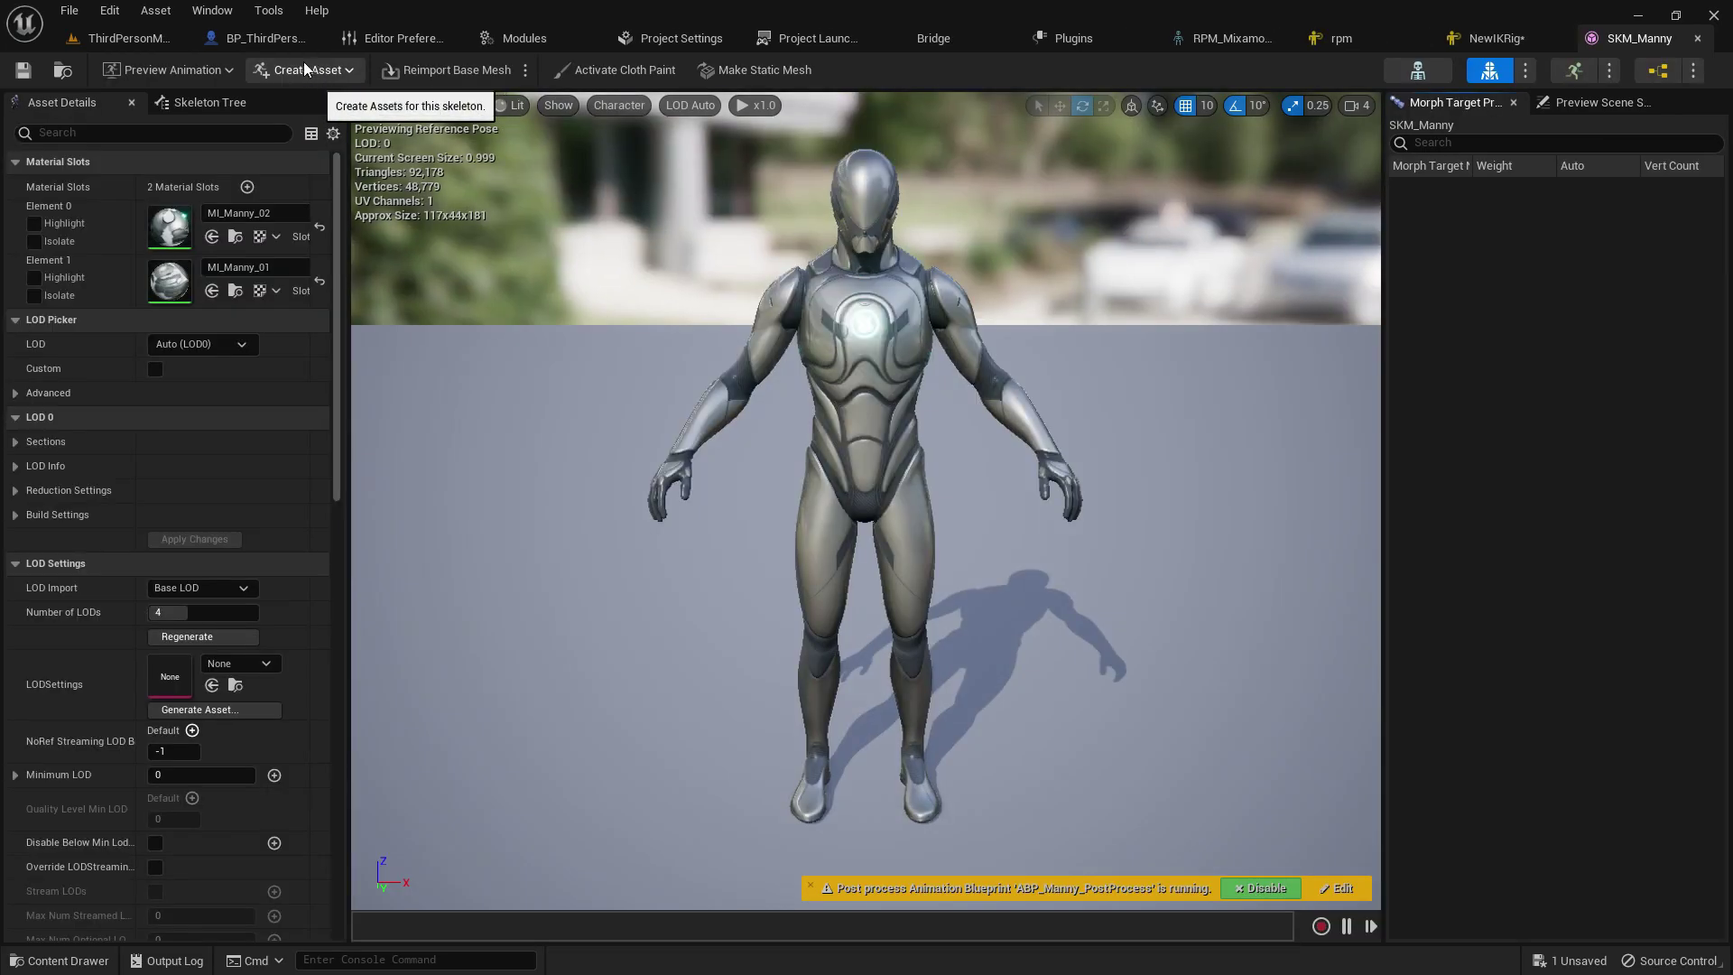
Step: Find the forward-run animation with the search term "fwd" and preview MF_Run_Fwd on SKM_Manny
{"action": "left_click", "coordinate": [305, 69]}
{"action": "left_click", "coordinate": [194, 67]}
{"action": "scroll", "coordinate": [231, 287], "scroll_direction": "down", "scroll_amount": 5}
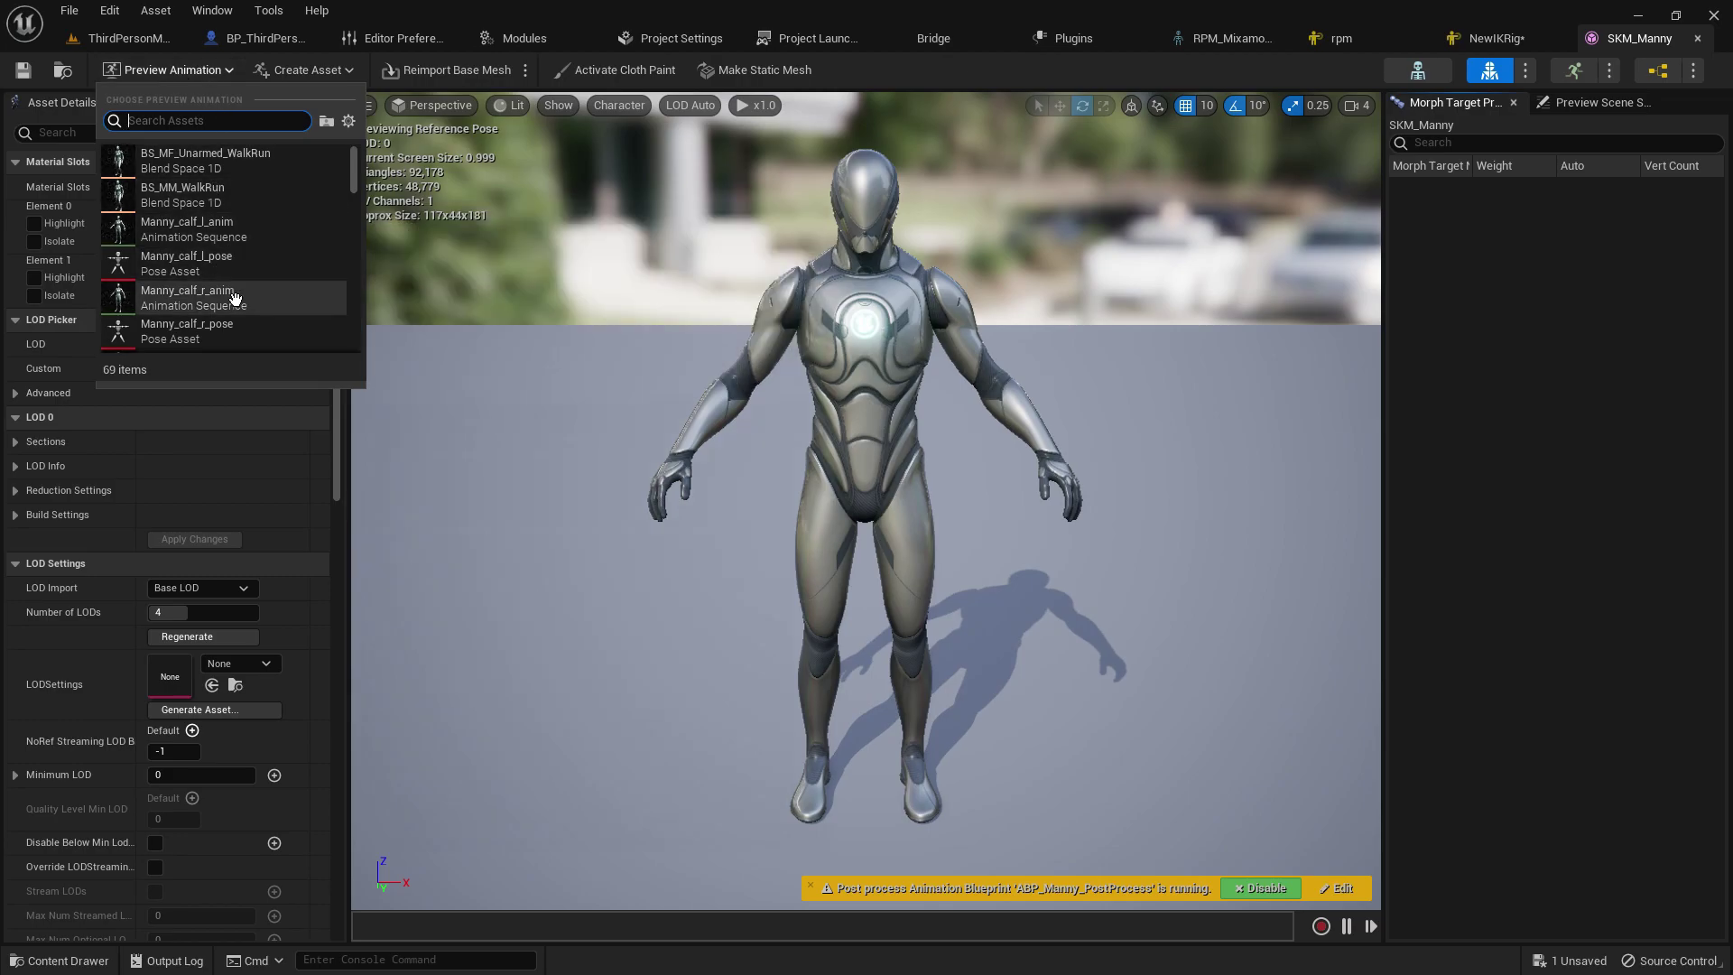
{"action": "scroll", "coordinate": [236, 284], "scroll_direction": "down", "scroll_amount": 5}
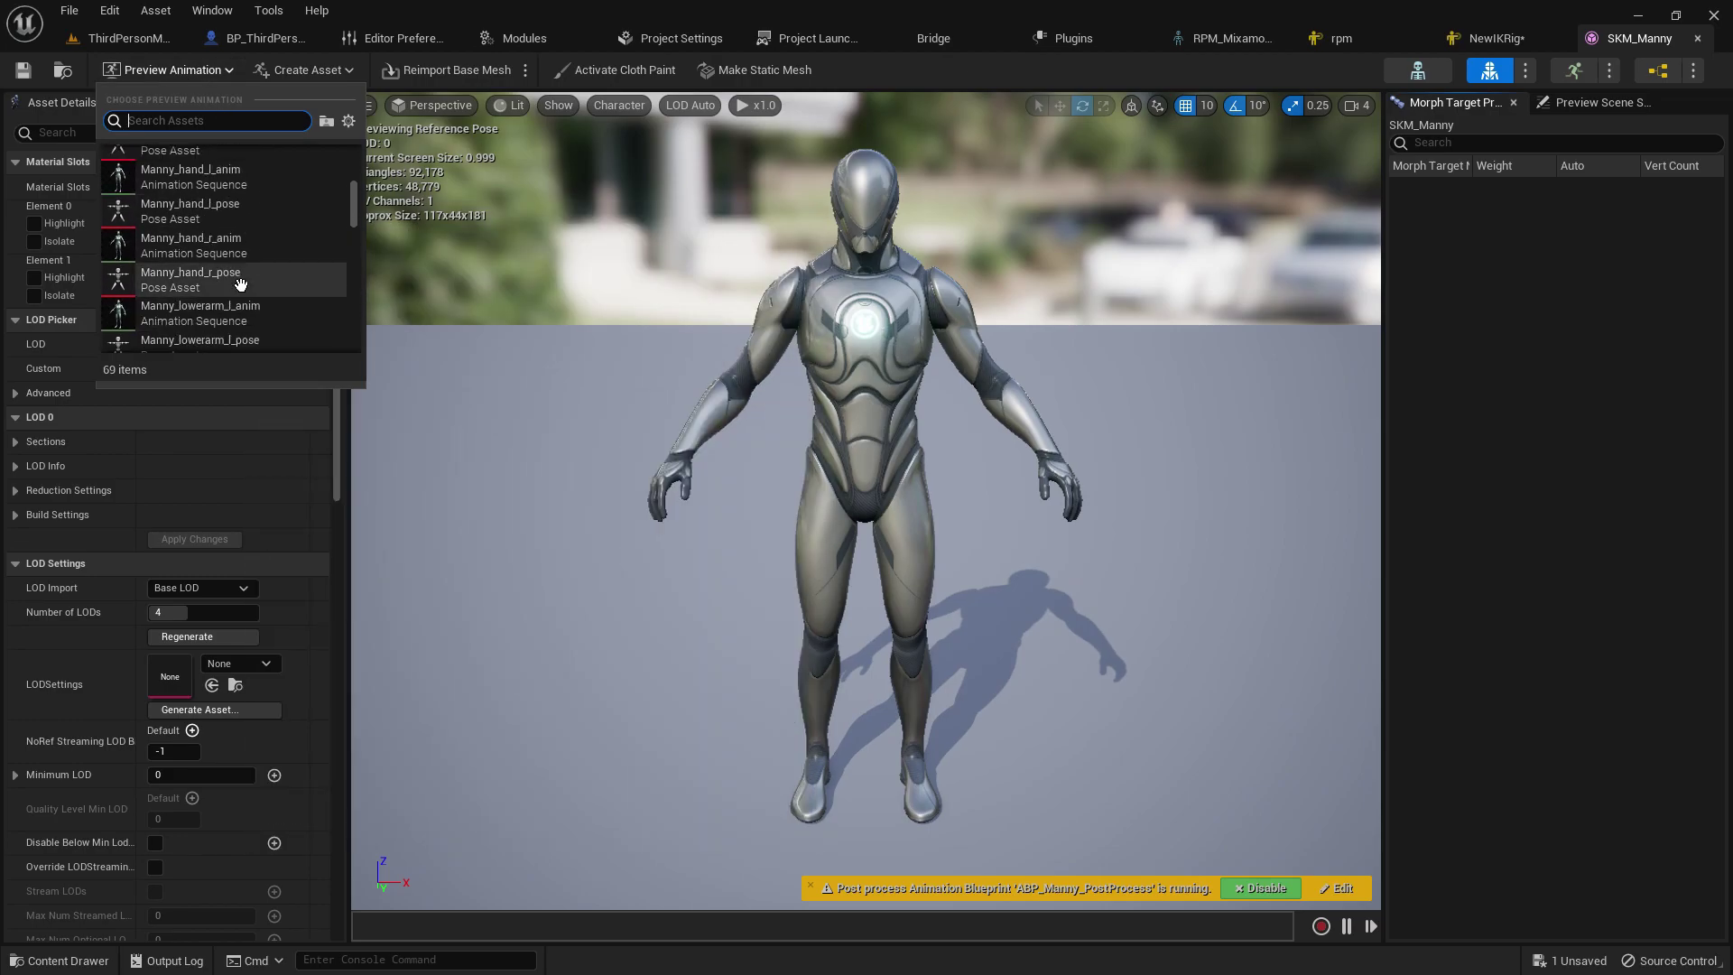
{"action": "type", "text": "fwd"}
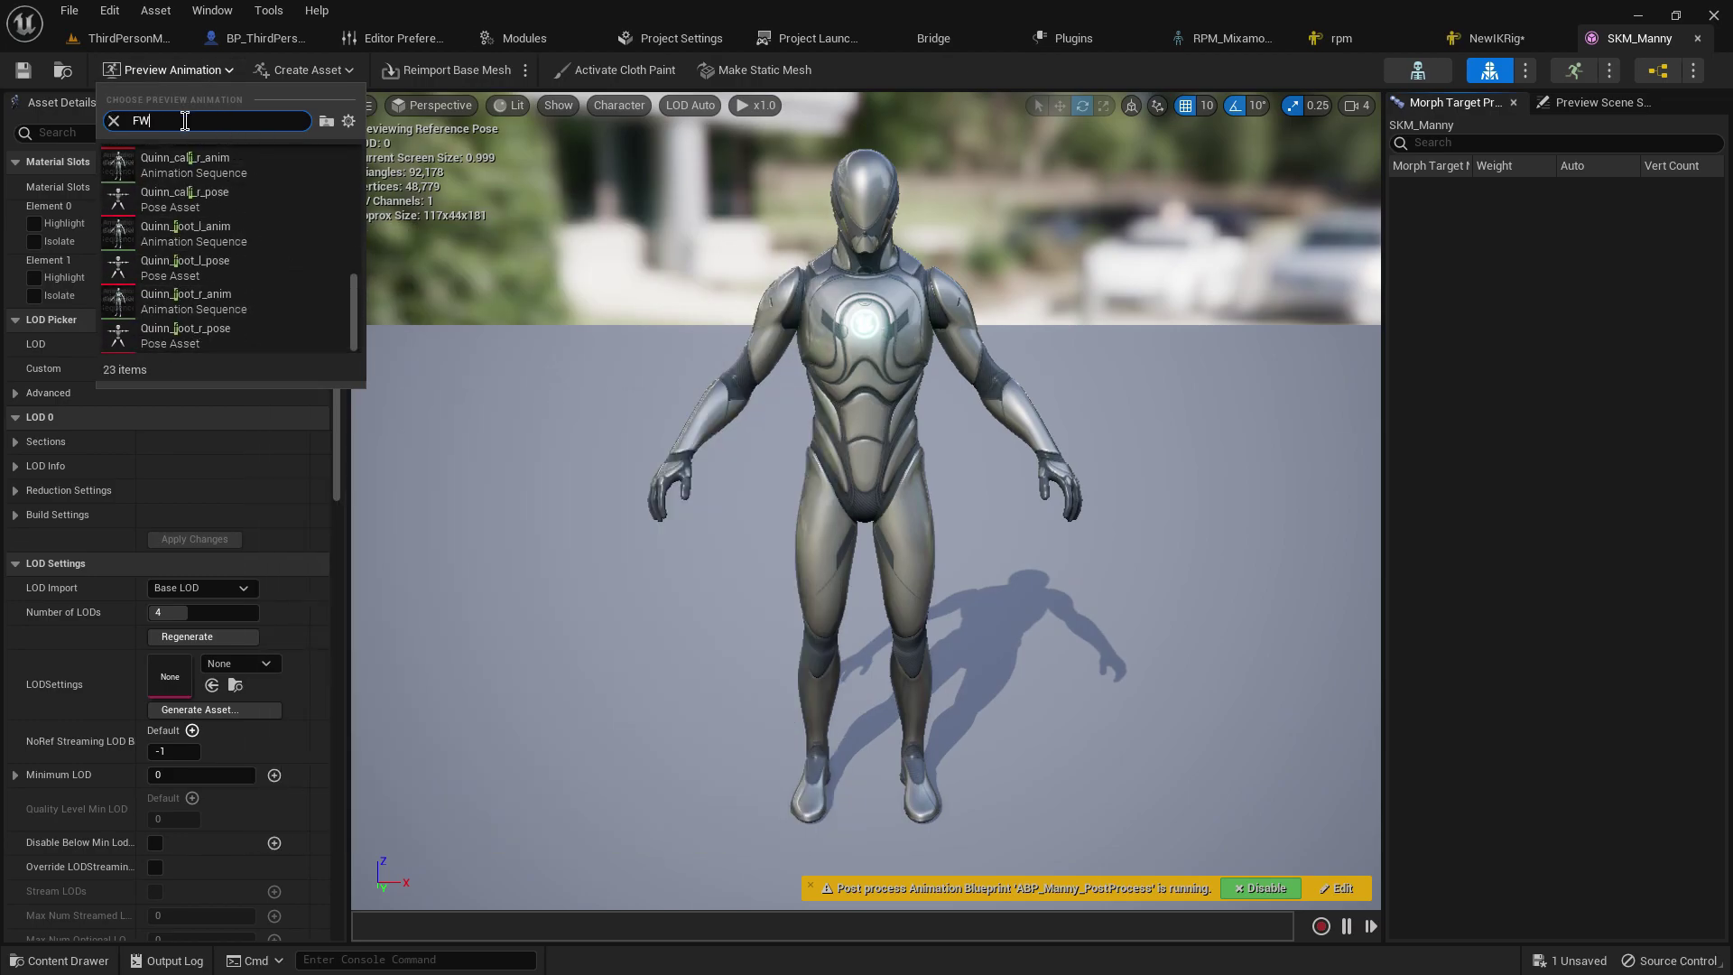
{"action": "left_click", "coordinate": [240, 166]}
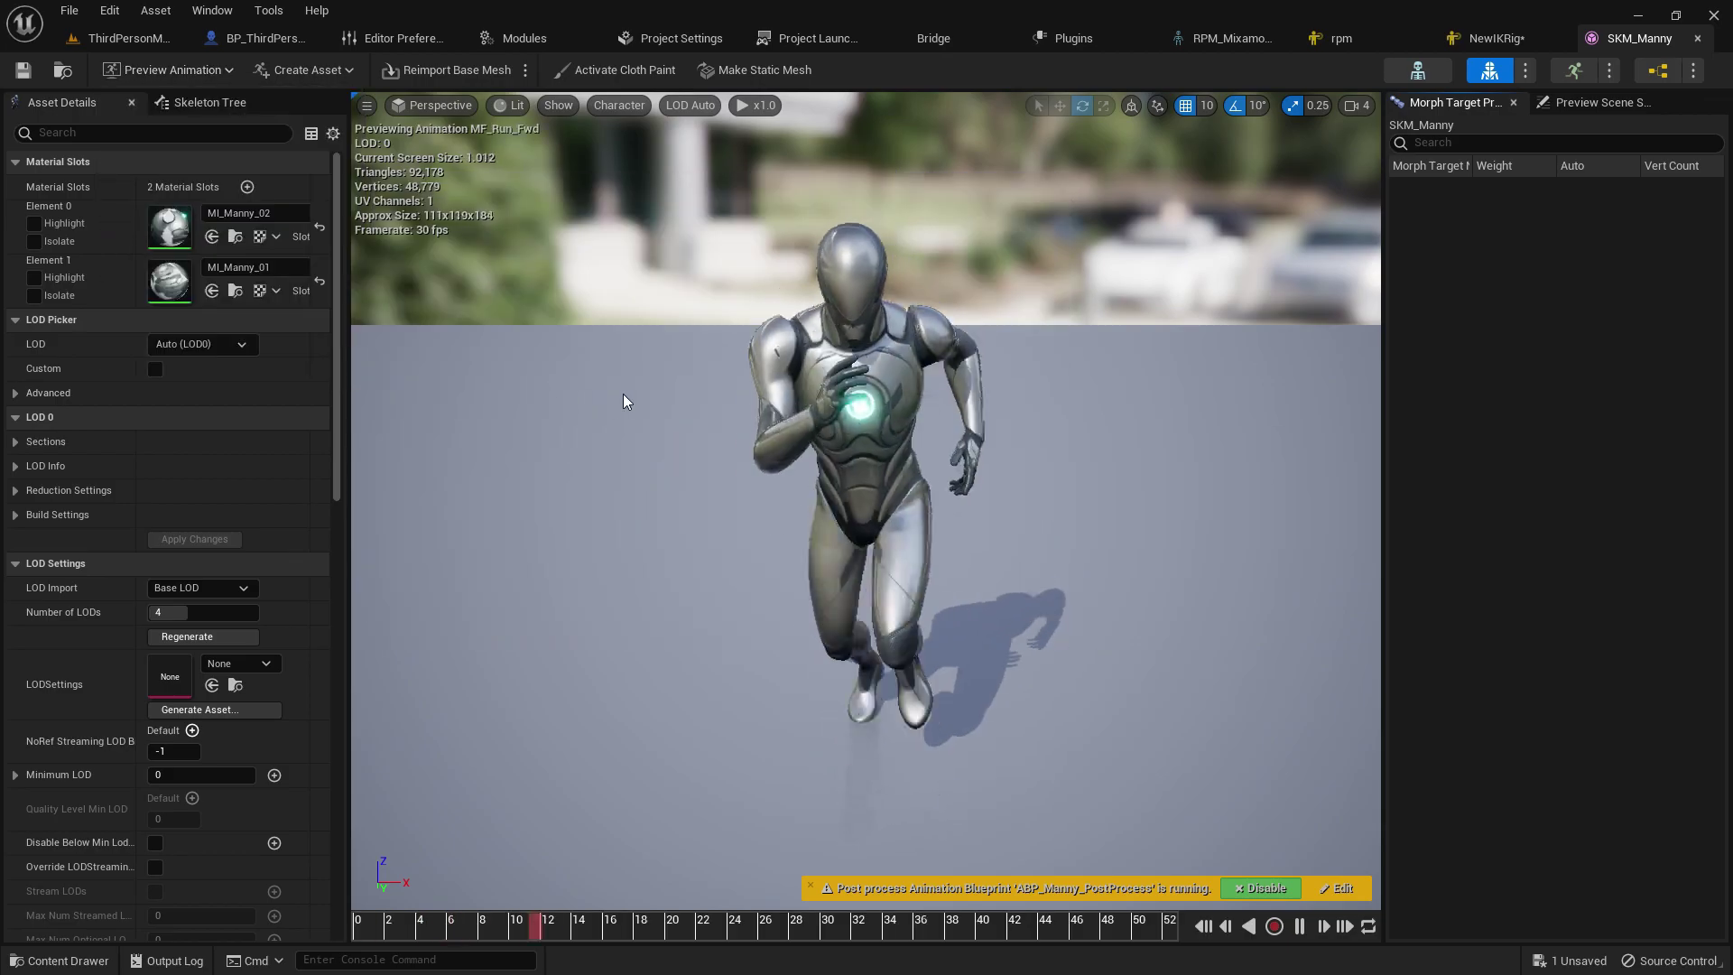
{"action": "left_click_drag", "start_coordinate": [592, 874], "coordinate": [361, 873]}
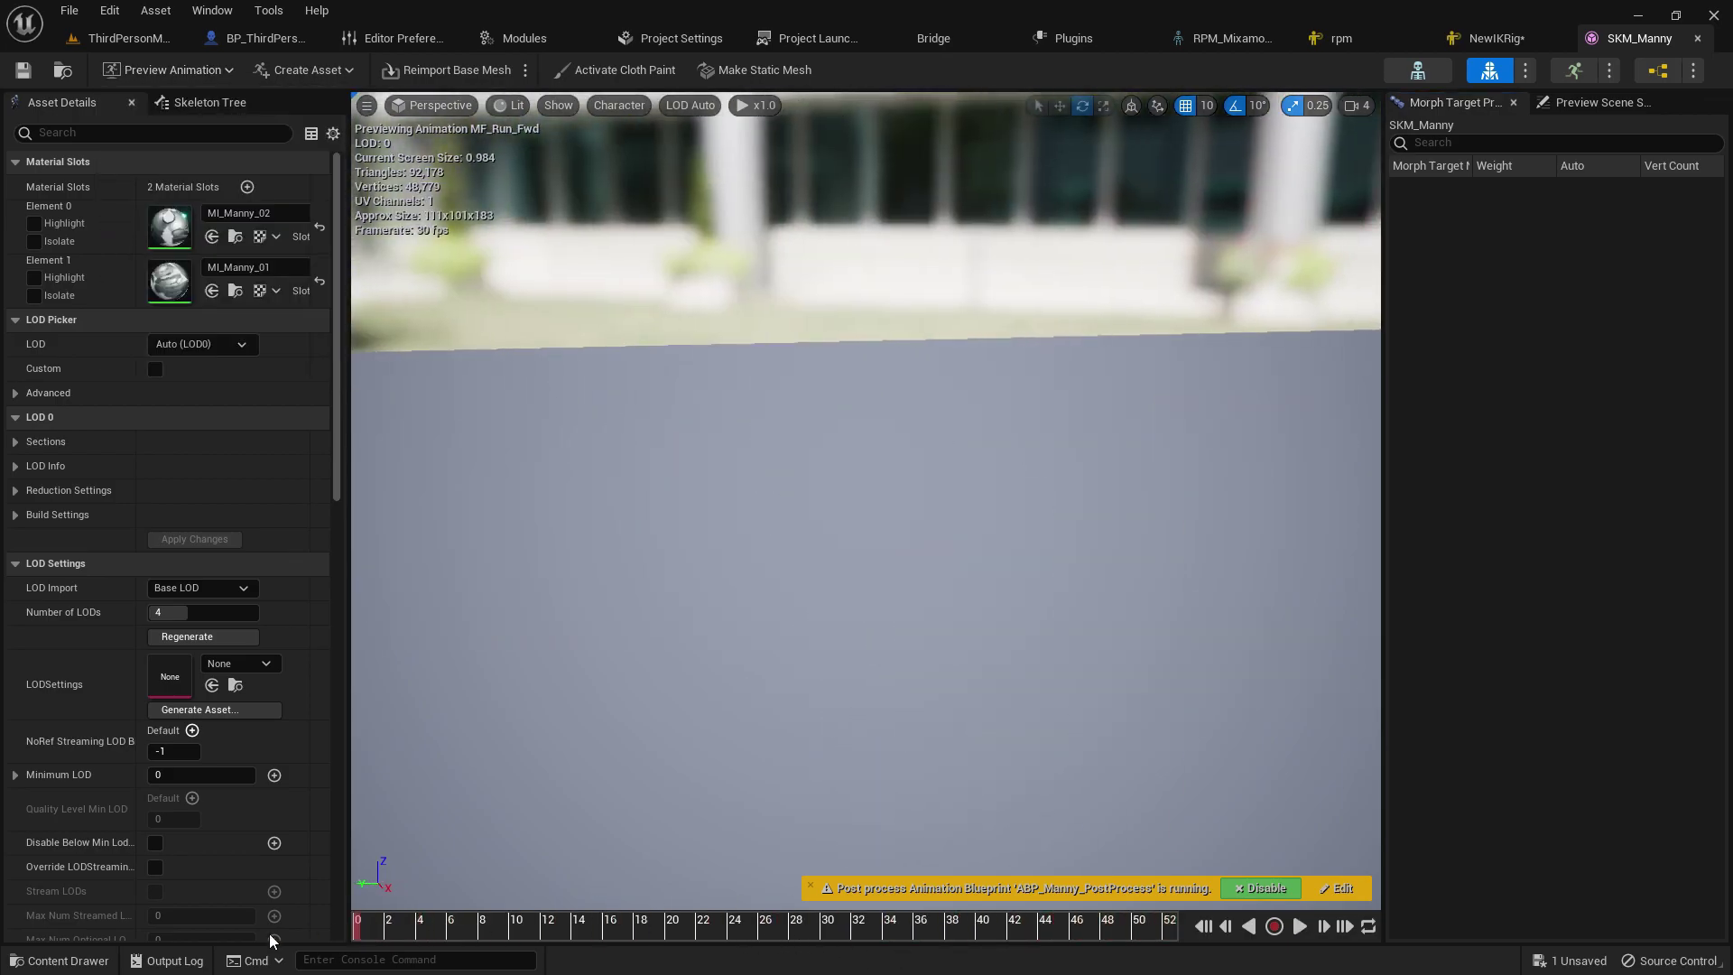
Step: Return to the NewIKRig asset stored in the Mannequins/Animations/Manny folder
{"action": "left_click", "coordinate": [61, 960]}
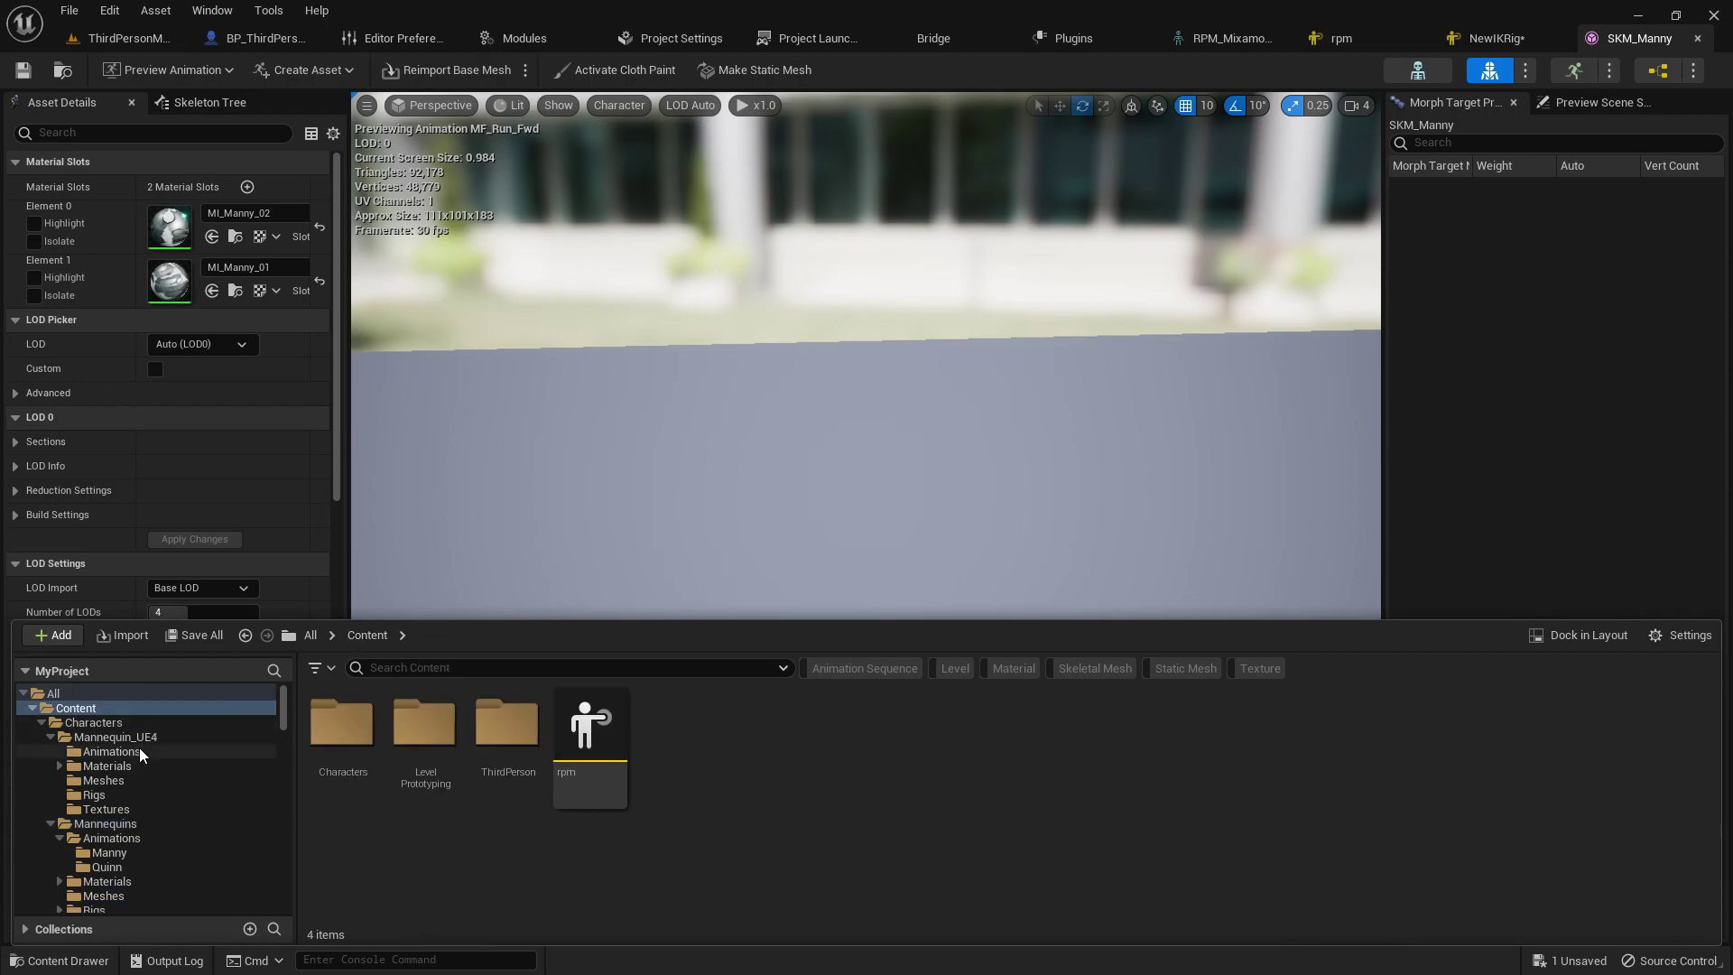
{"action": "left_click", "coordinate": [145, 736]}
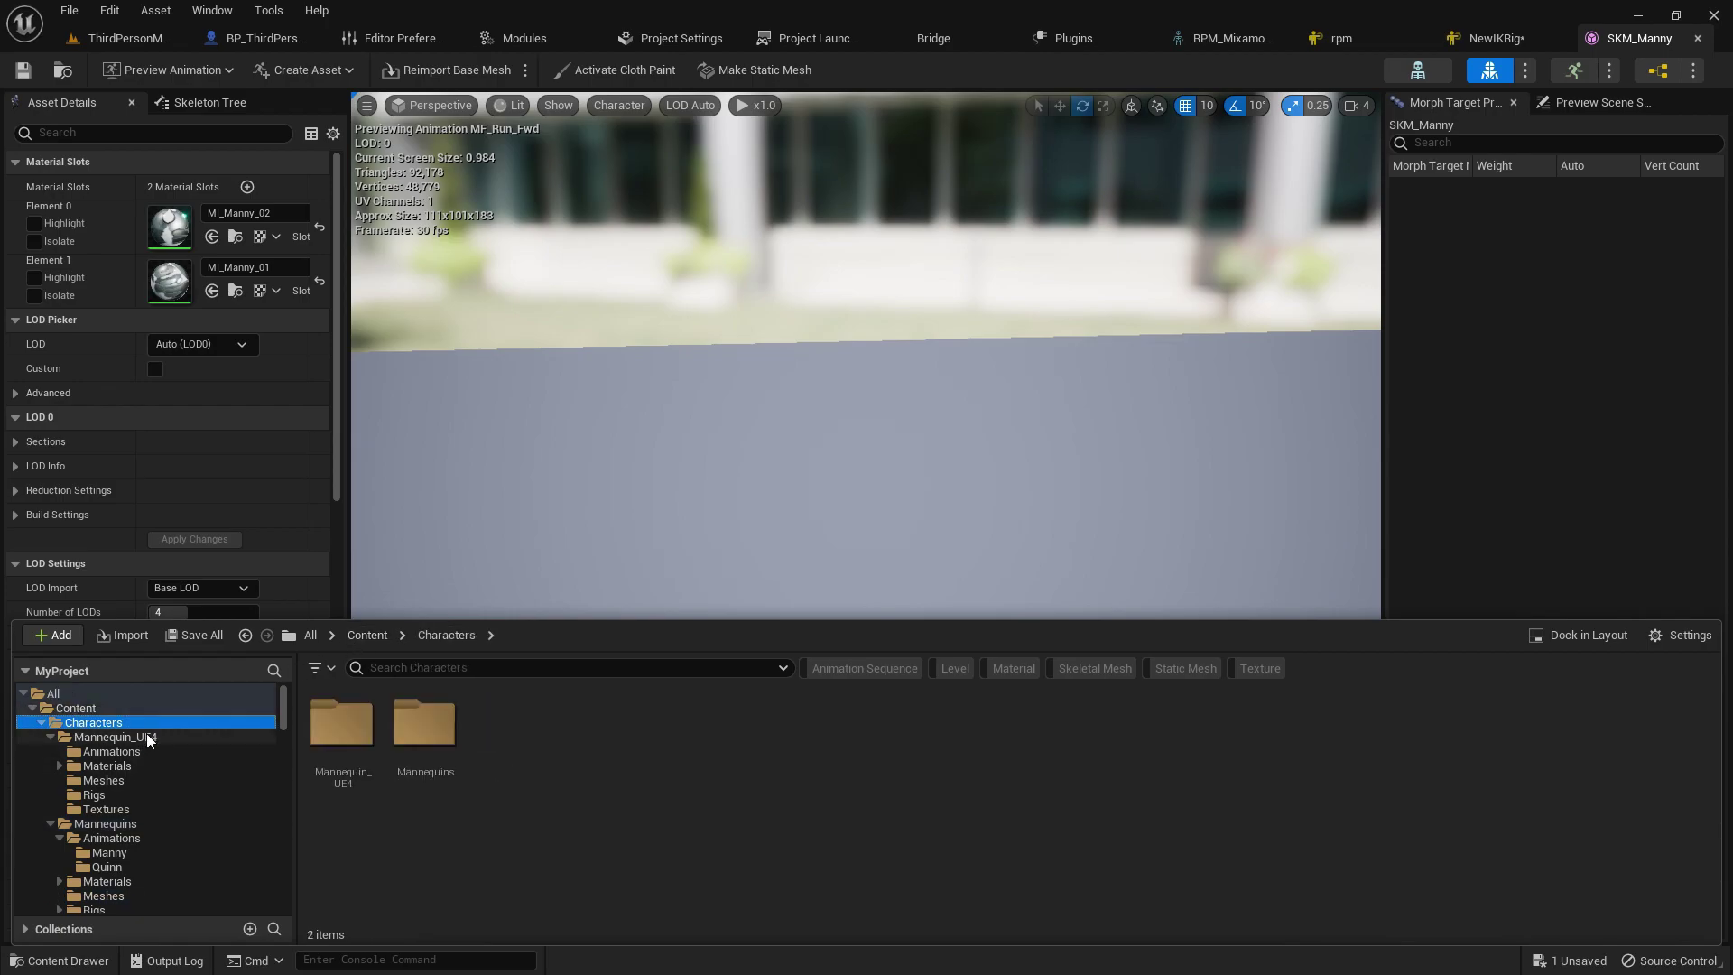
{"action": "left_click", "coordinate": [136, 852]}
{"action": "double_click", "coordinate": [1094, 727]}
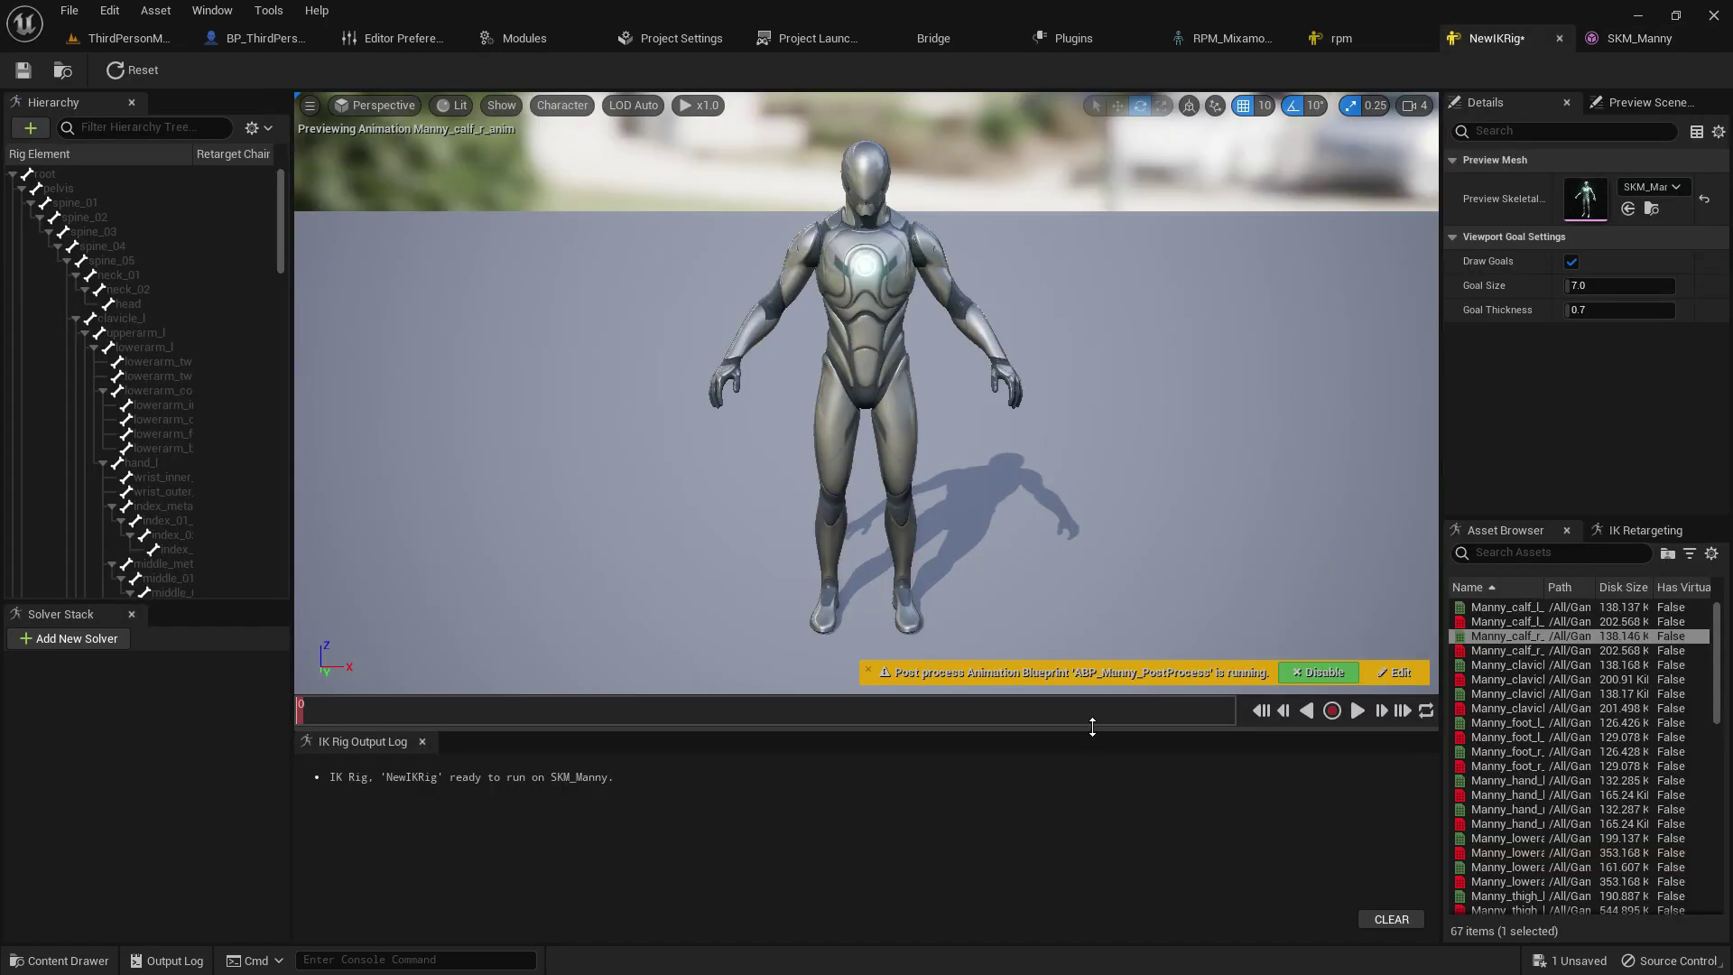
Step: Rename the NewIKRig asset in the Manny folder as UE
{"action": "left_click", "coordinate": [59, 961]}
{"action": "right_click", "coordinate": [1084, 741]}
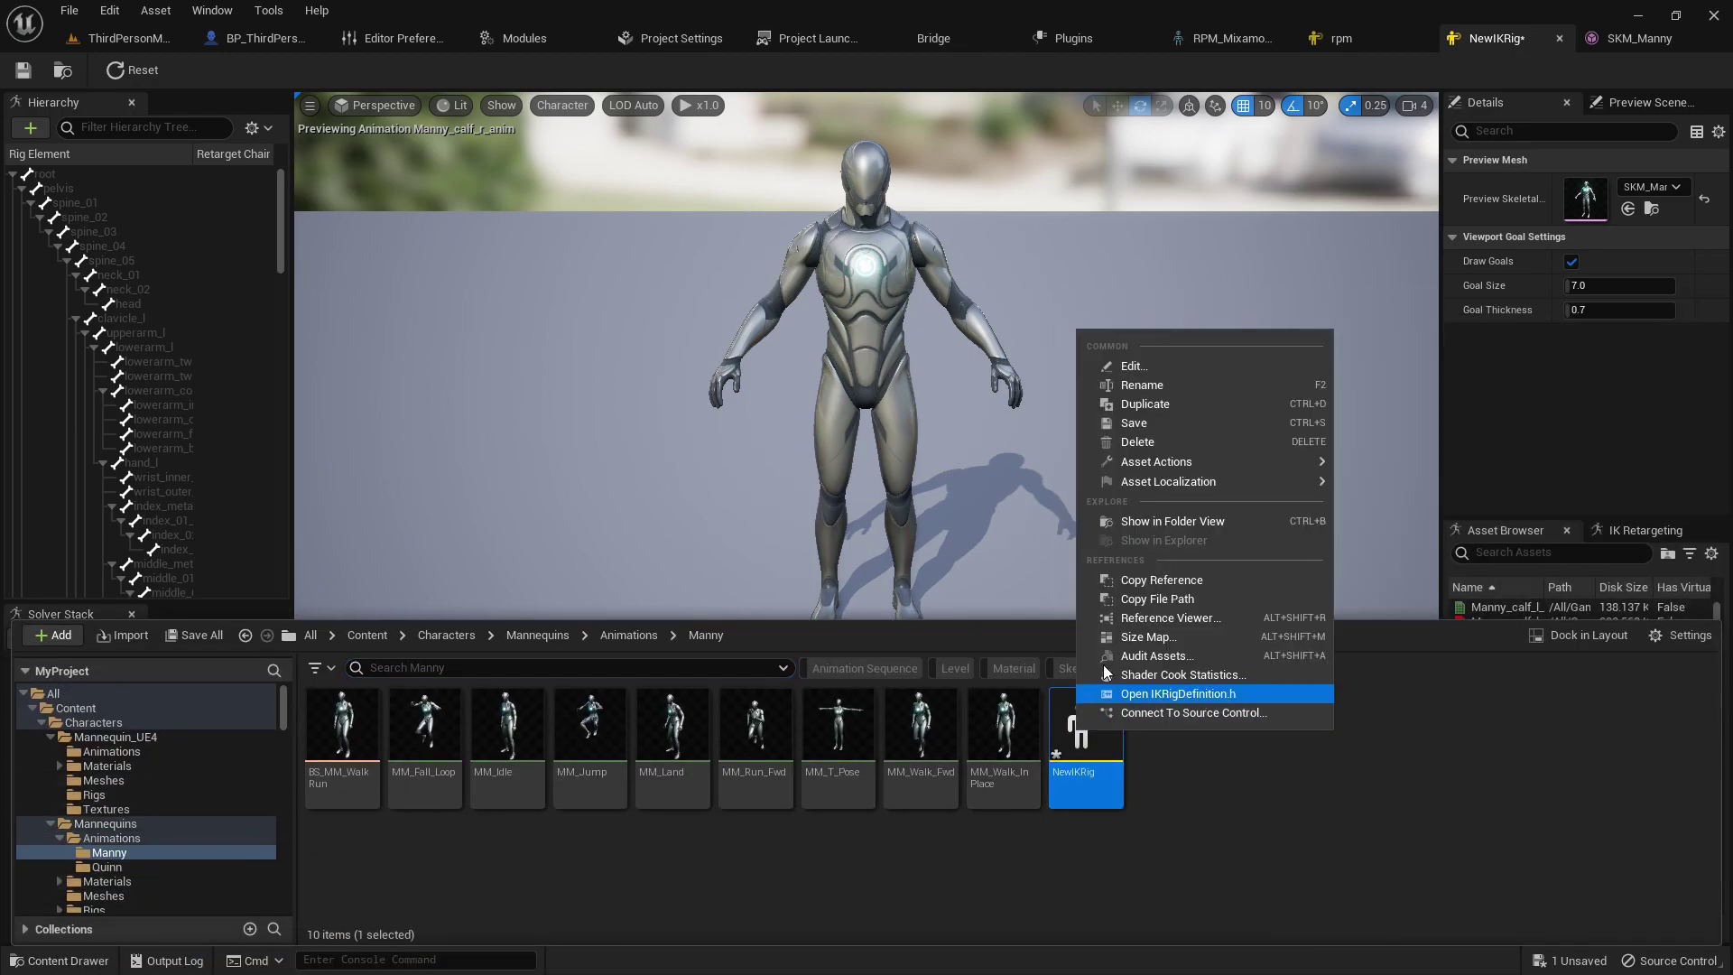
{"action": "left_click", "coordinate": [1161, 384]}
{"action": "key", "text": "BackSpace"}
{"action": "type", "text": "UE"}
{"action": "key", "text": "Return"}
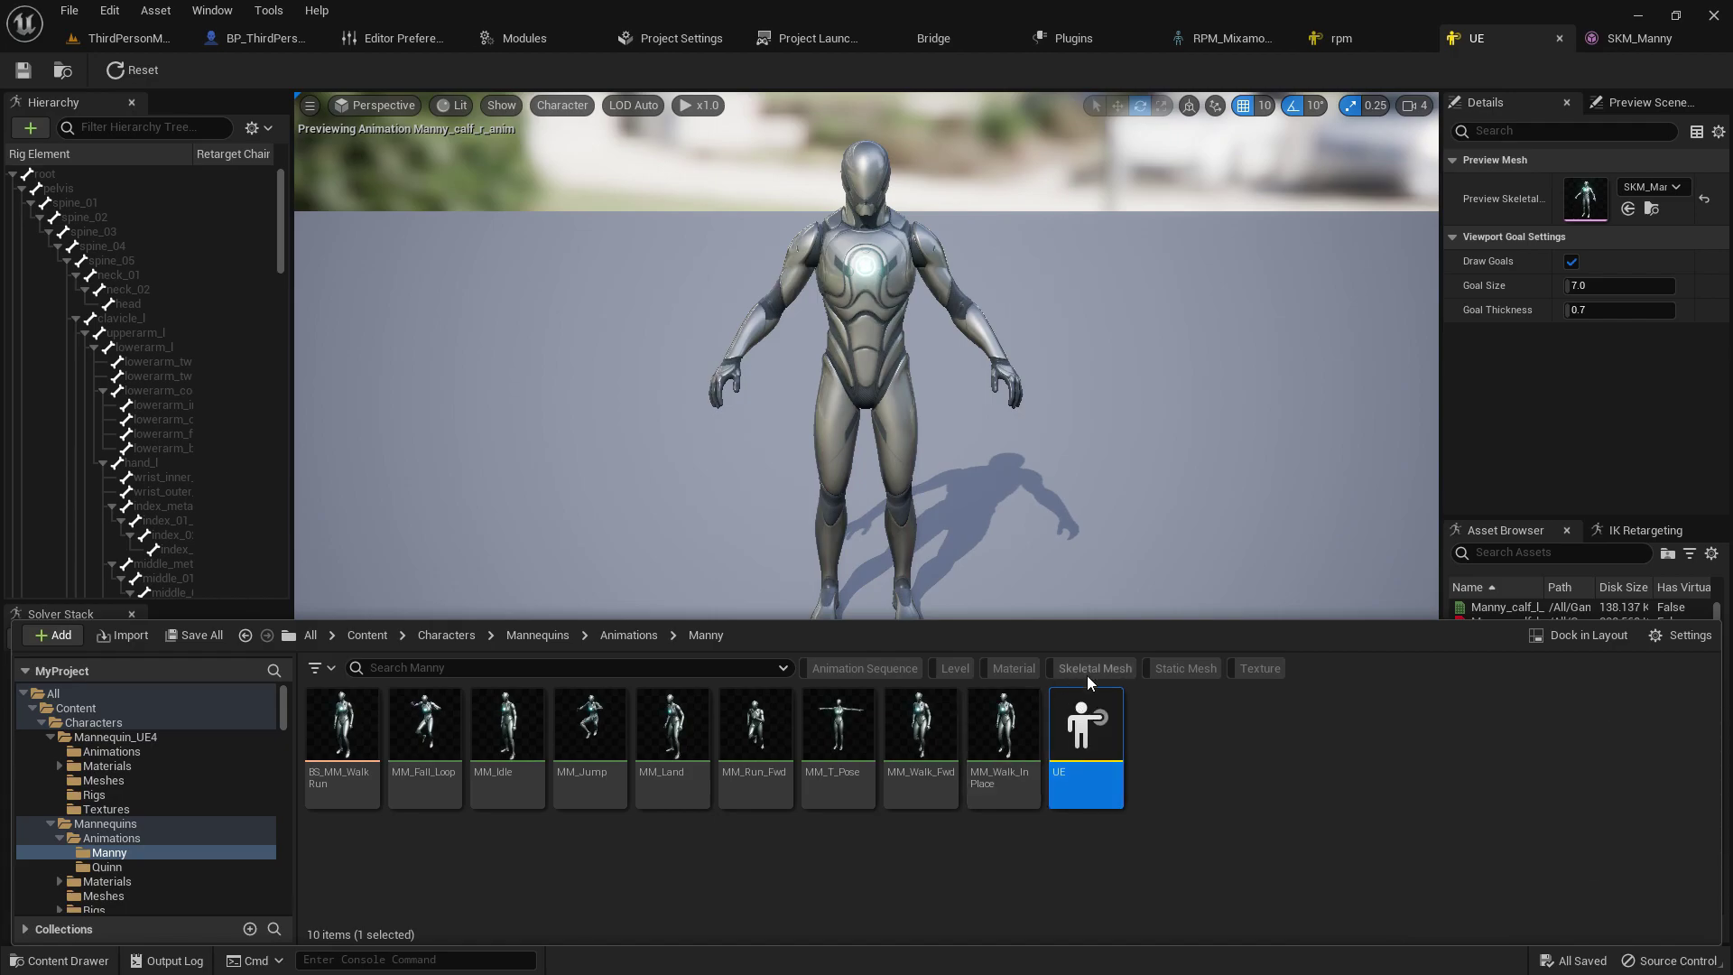
Step: Show the IK retargeting chain list of the UE rig and view its mannequin preview
{"action": "right_click_drag", "start_coordinate": [831, 560], "coordinate": [740, 541]}
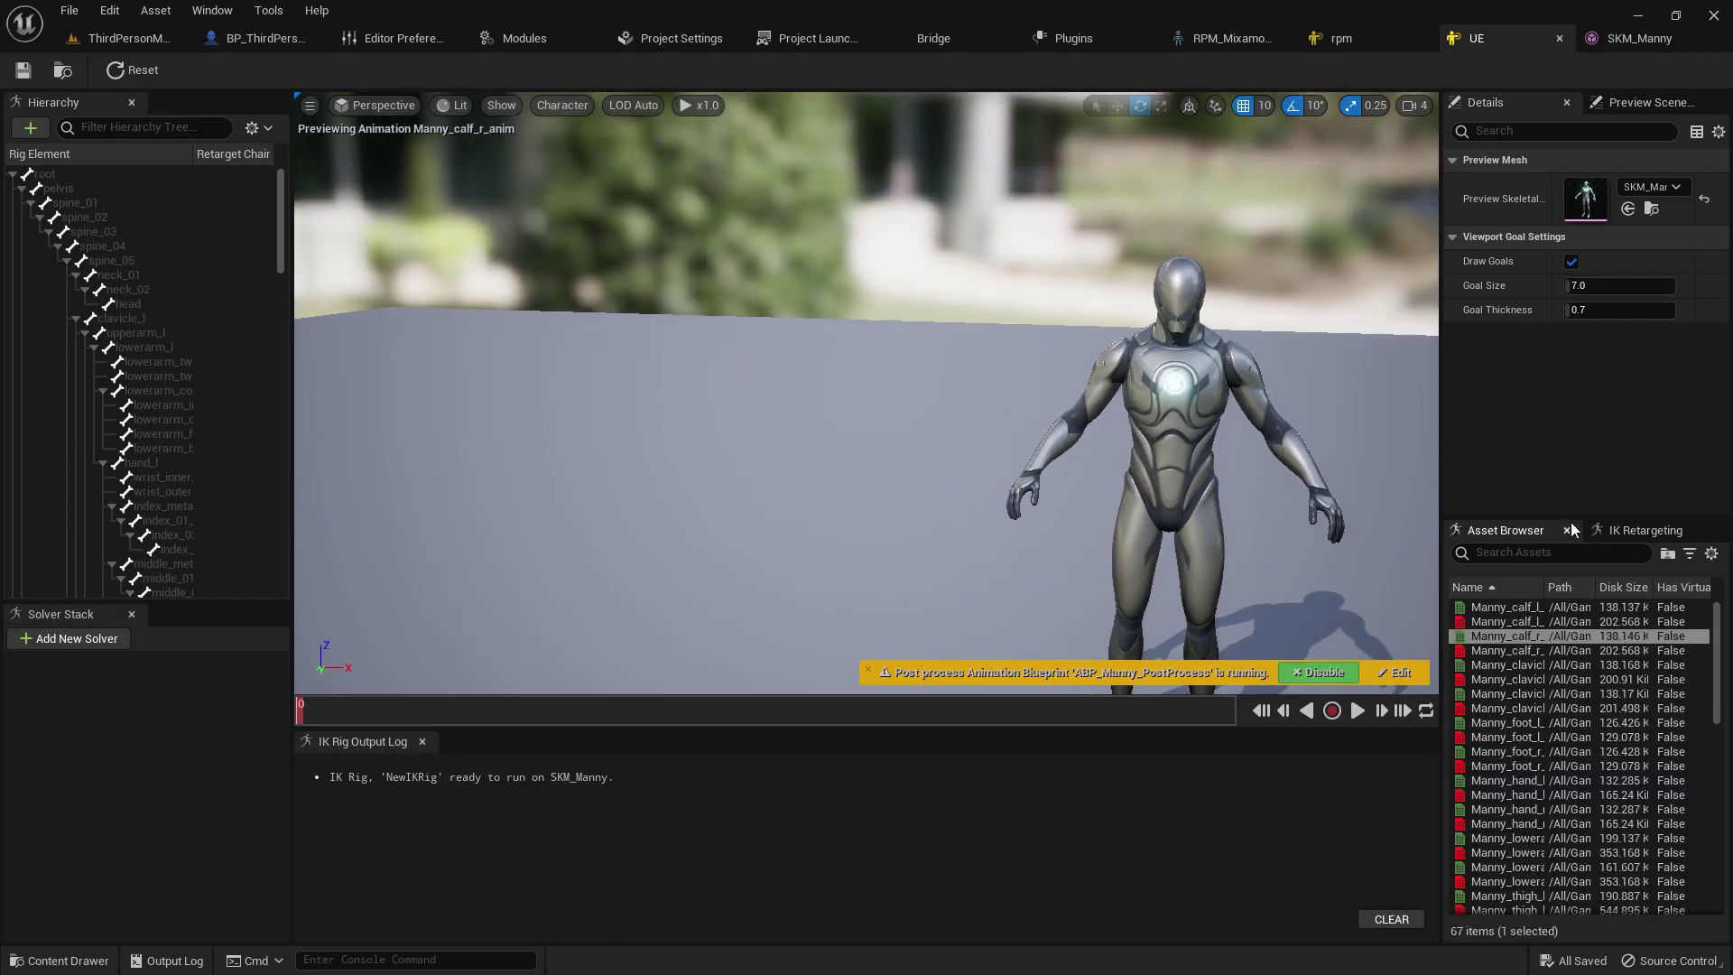
{"action": "left_click", "coordinate": [1663, 533]}
{"action": "right_click_drag", "start_coordinate": [1235, 500], "coordinate": [1417, 500]}
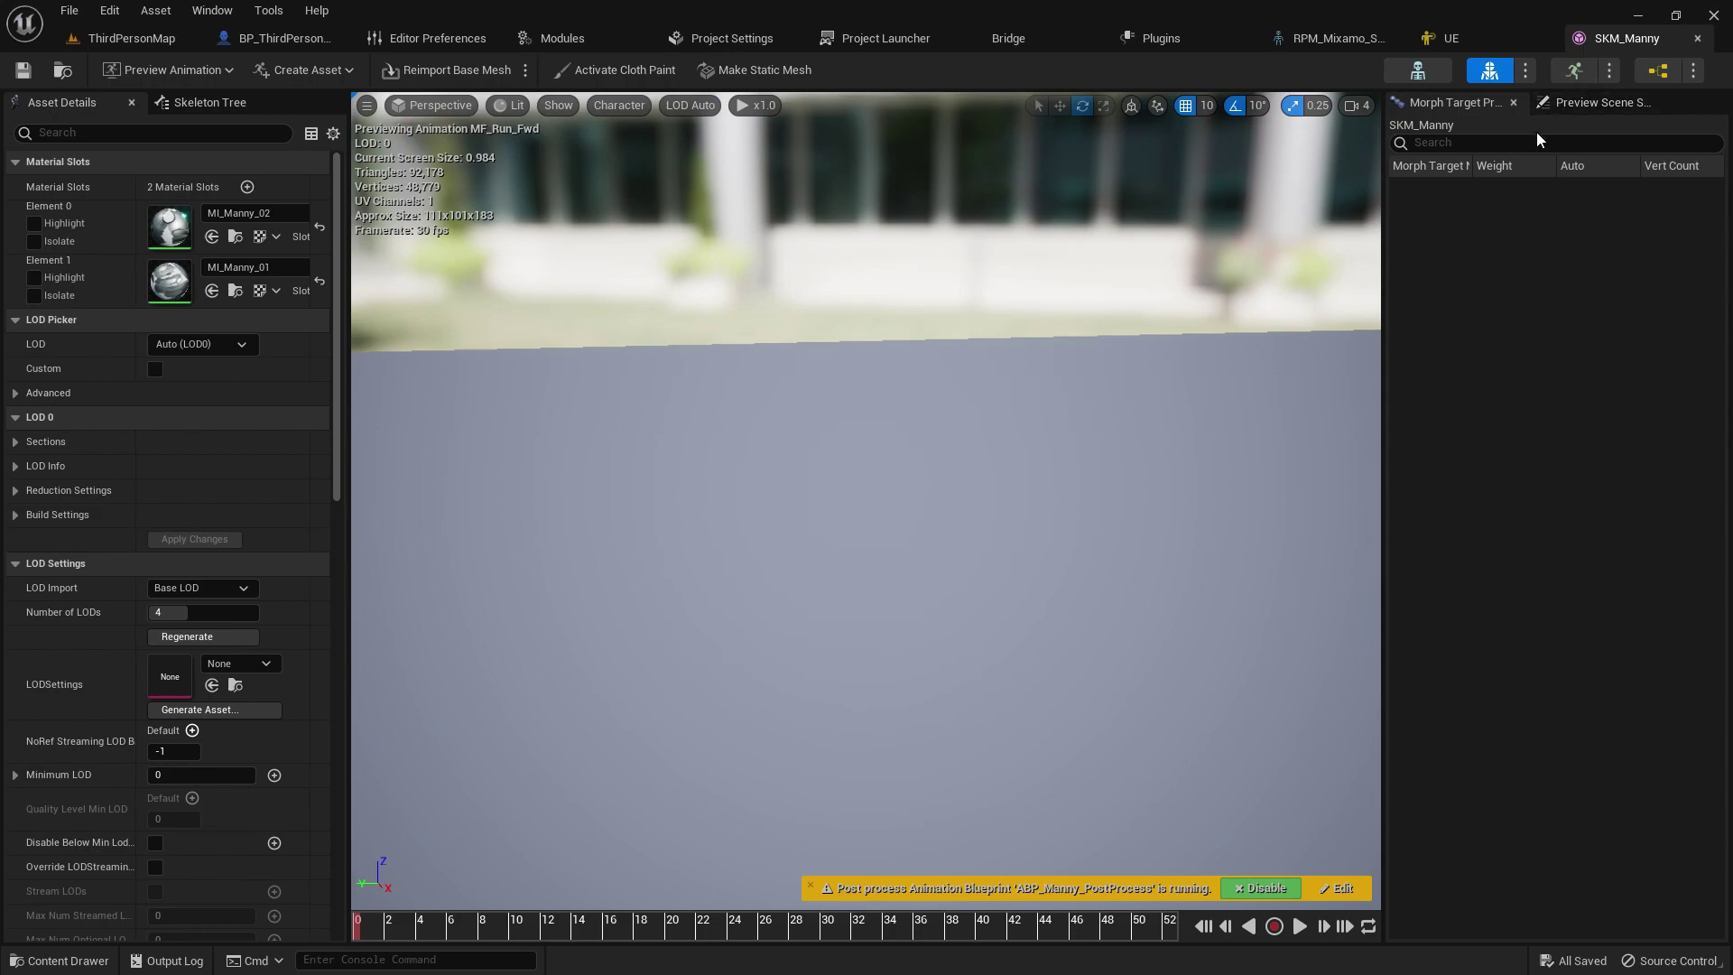
{"action": "right_click_drag", "start_coordinate": [710, 533], "coordinate": [1083, 578]}
{"action": "key", "text": "s"}
{"action": "key", "text": "w"}
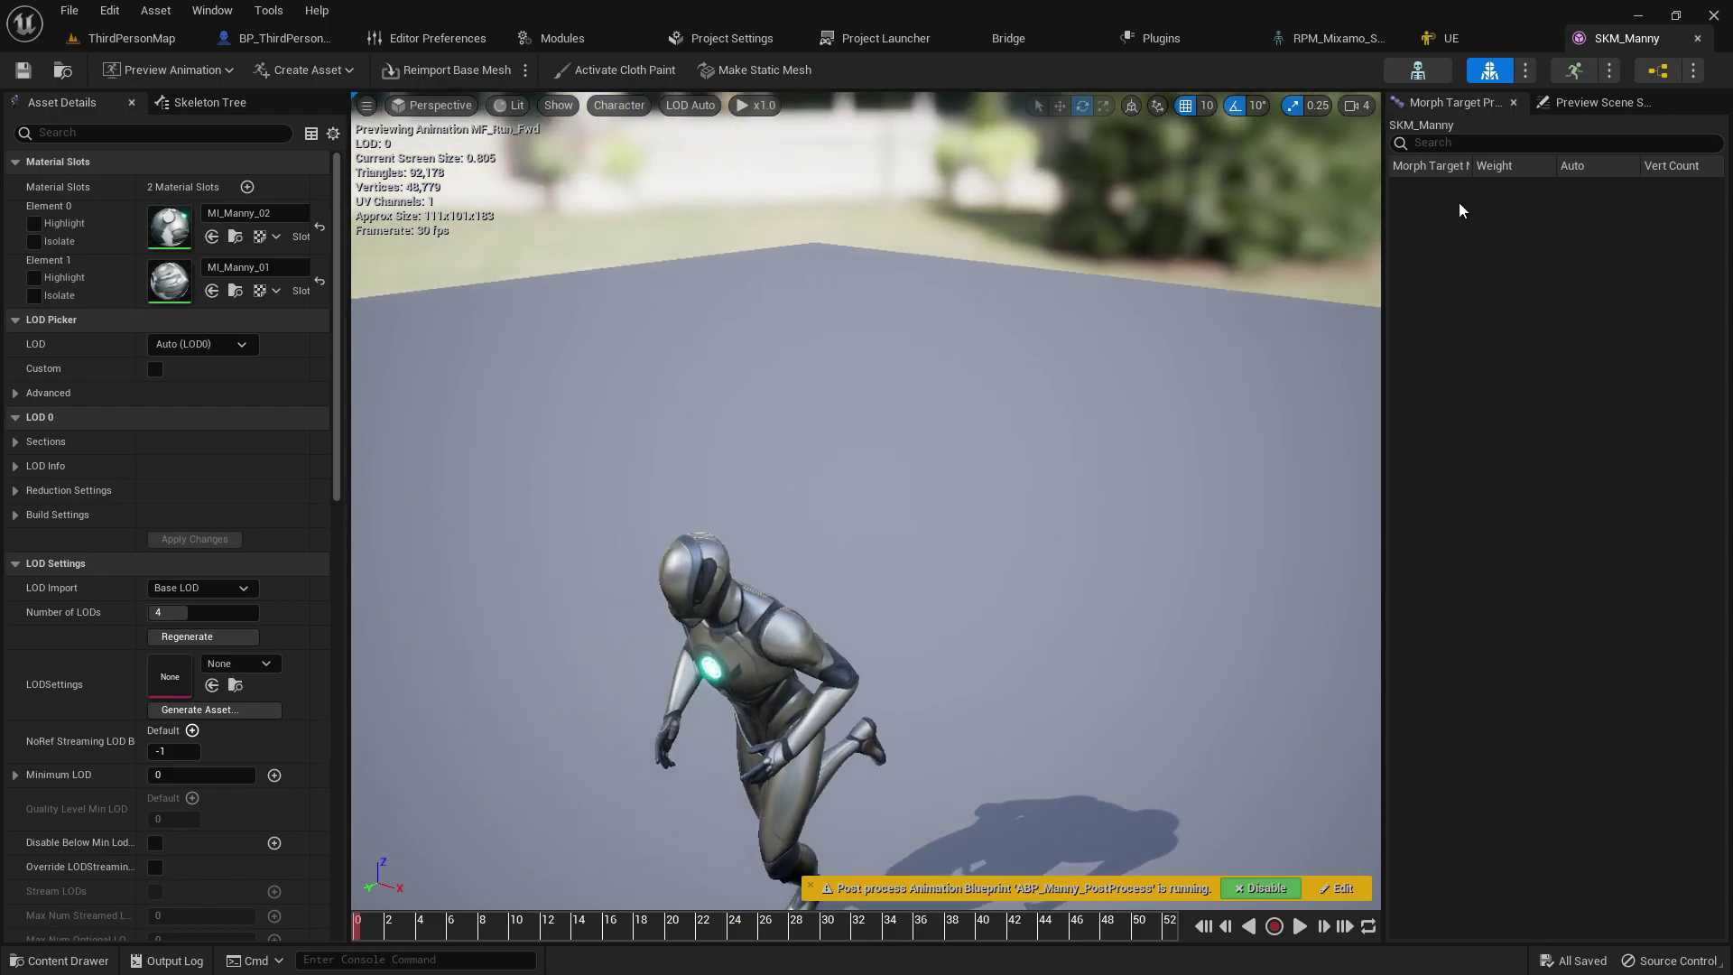
Step: Return to the UE rig and add a retarget chain named Spine
{"action": "left_click", "coordinate": [1436, 38]}
{"action": "left_click", "coordinate": [1515, 582]}
{"action": "left_click", "coordinate": [923, 498]}
{"action": "key", "text": "BackSpace"}
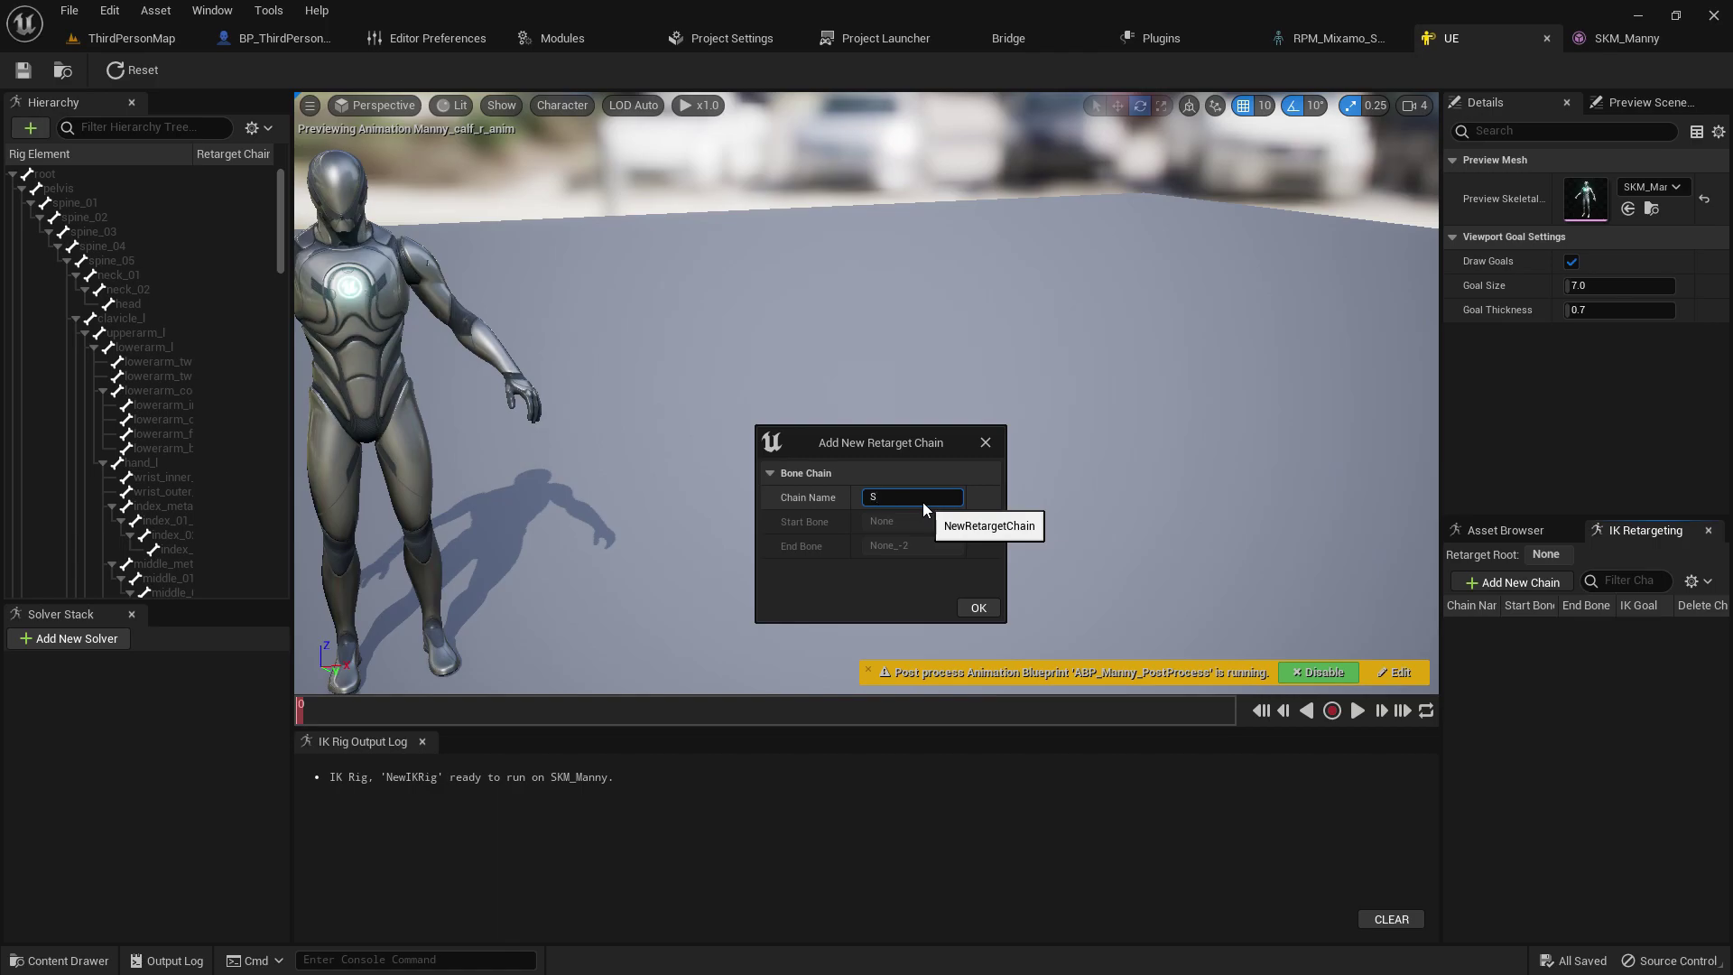
{"action": "type", "text": "Spine"}
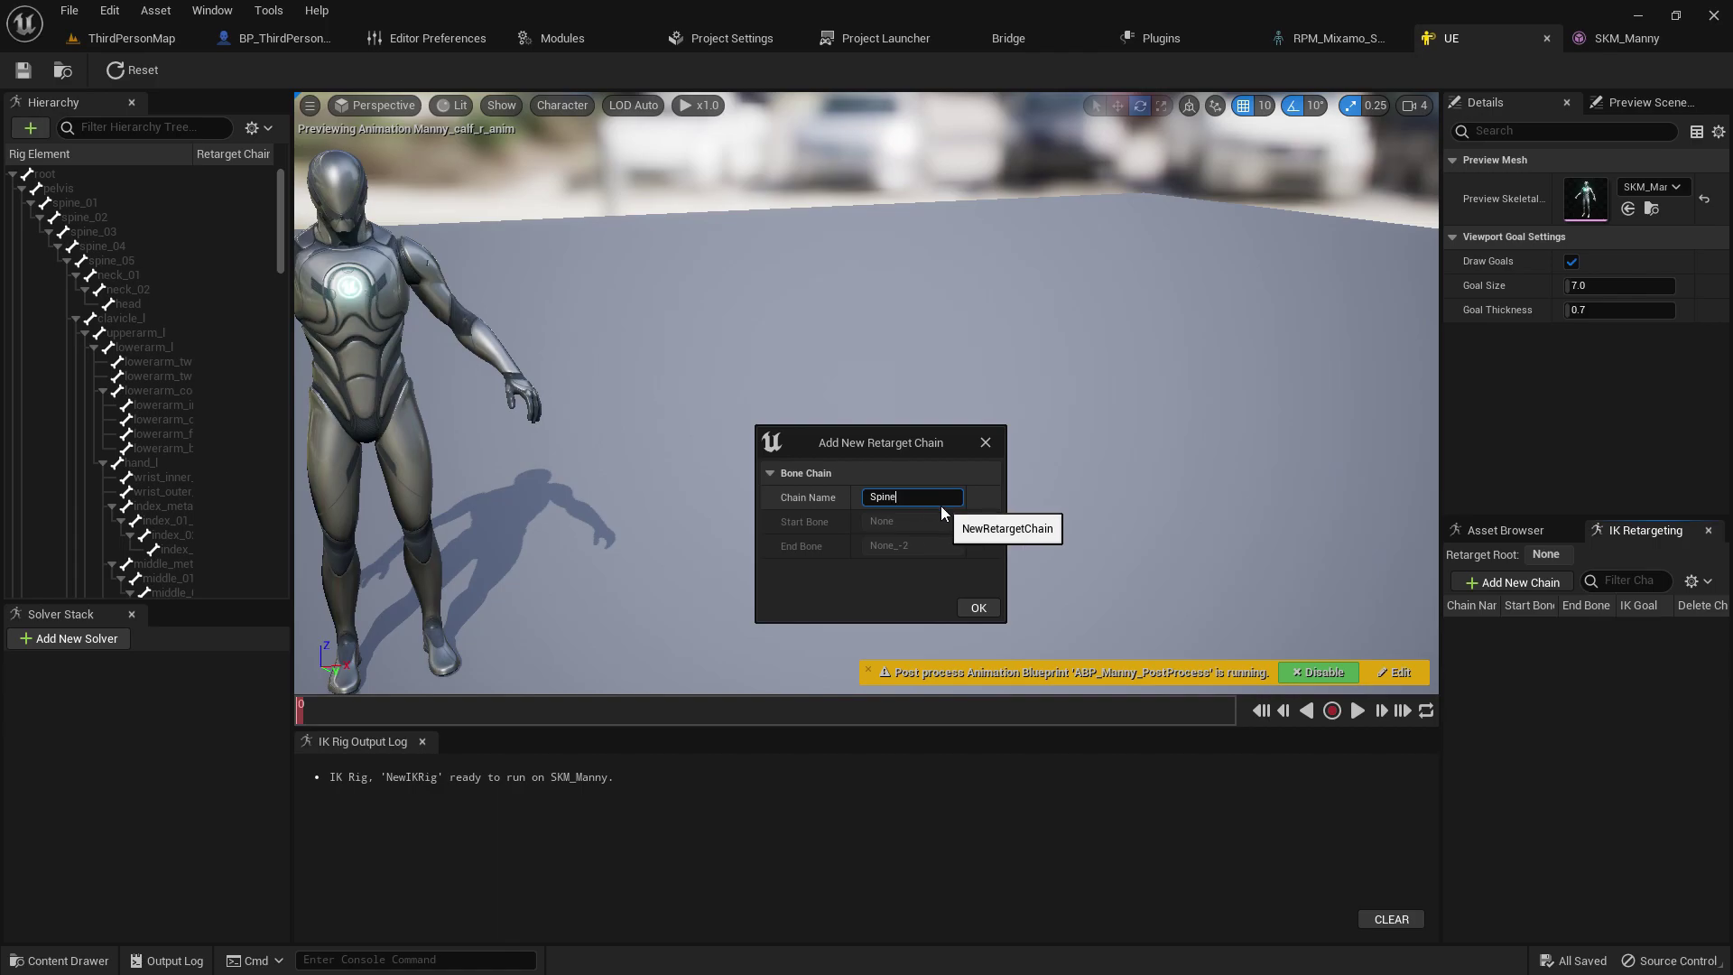
{"action": "left_click", "coordinate": [977, 606]}
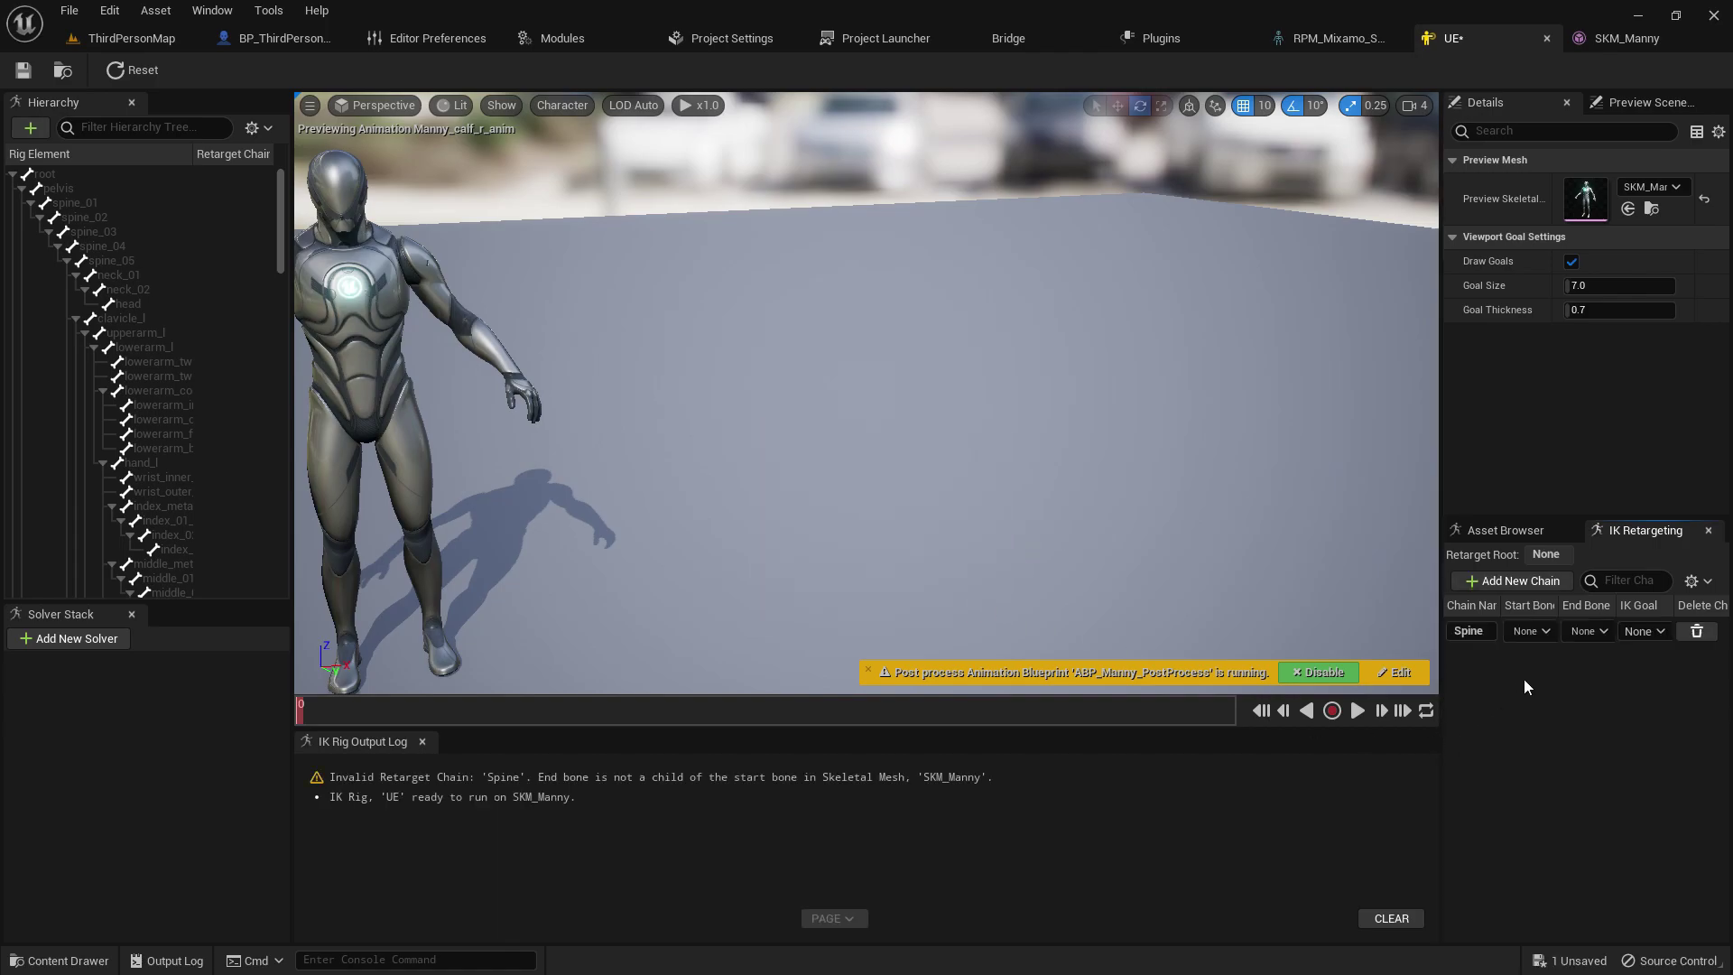
Step: Add two more retarget chains to the UE rig, named root and LA
{"action": "left_click", "coordinate": [1520, 582]}
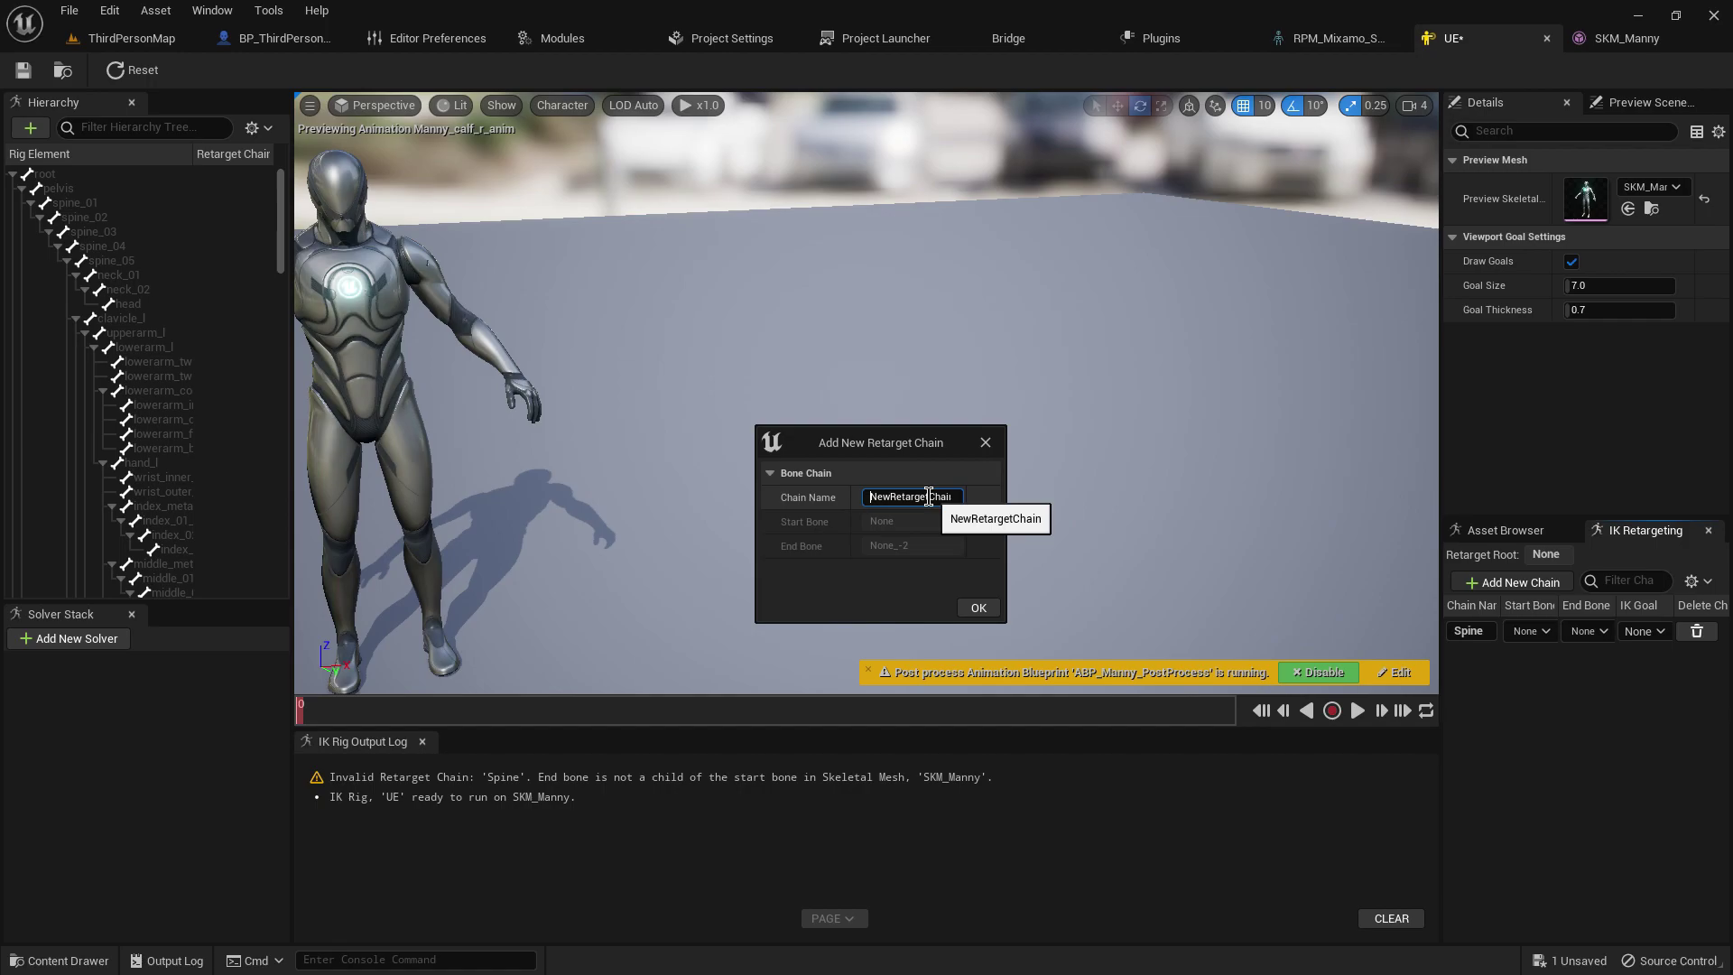
{"action": "key", "text": "BackSpace"}
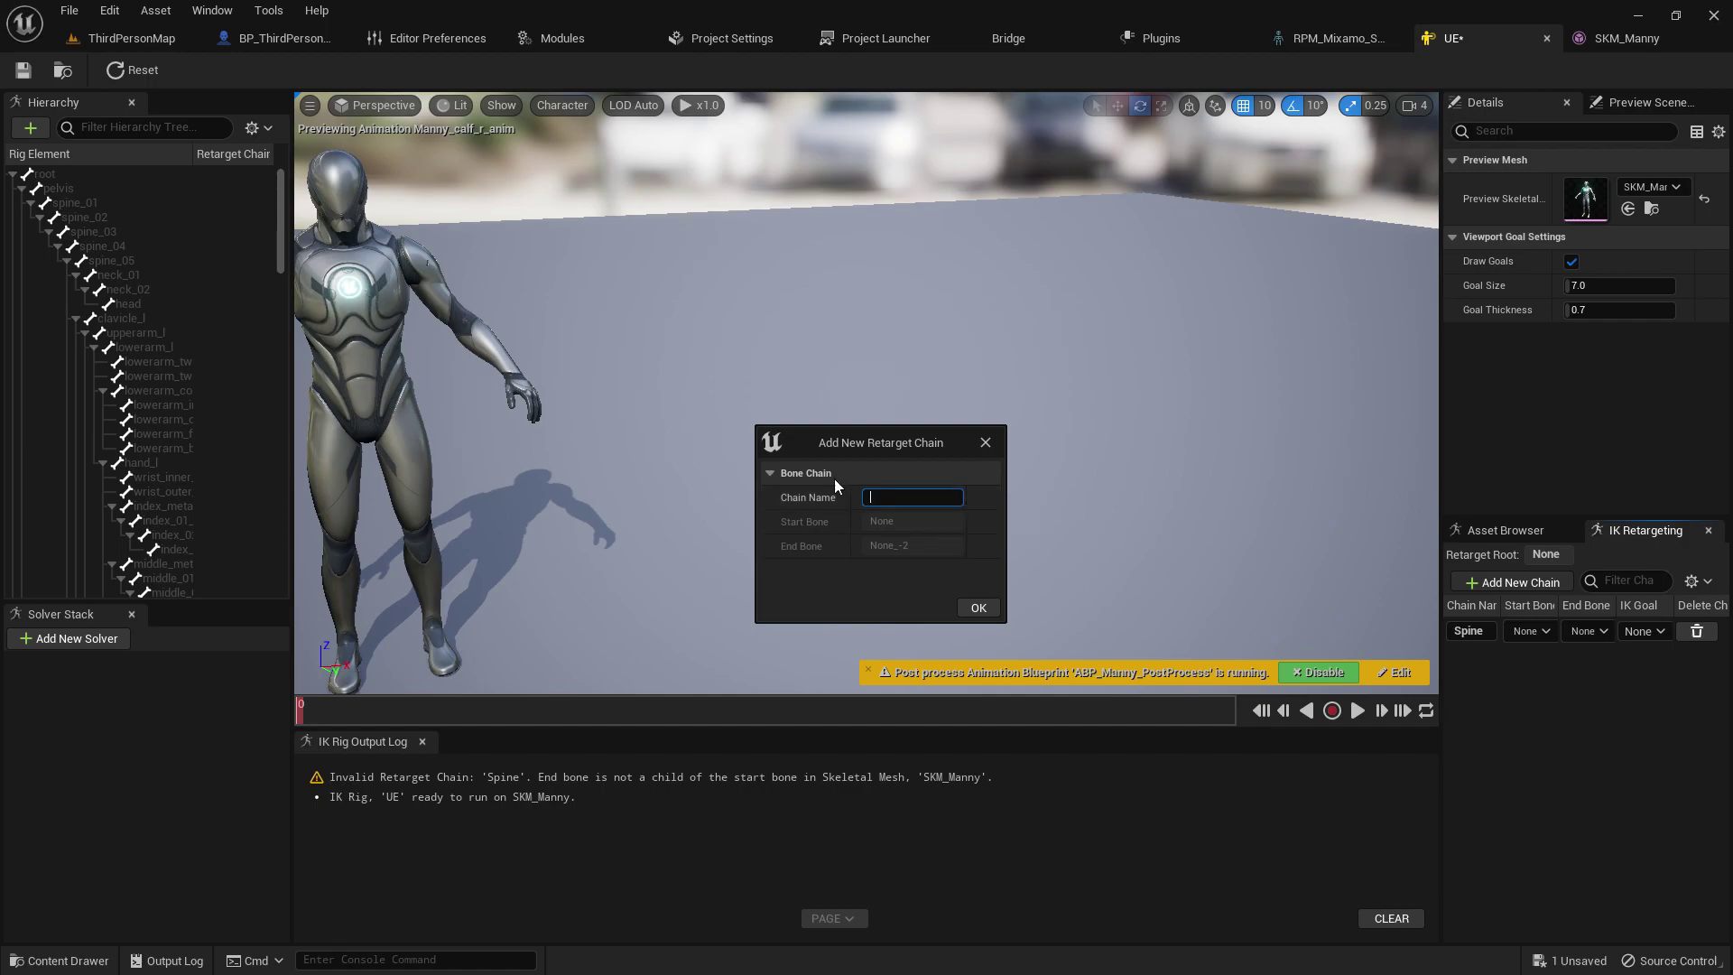
{"action": "left_click", "coordinate": [983, 611]}
{"action": "left_click", "coordinate": [1519, 583]}
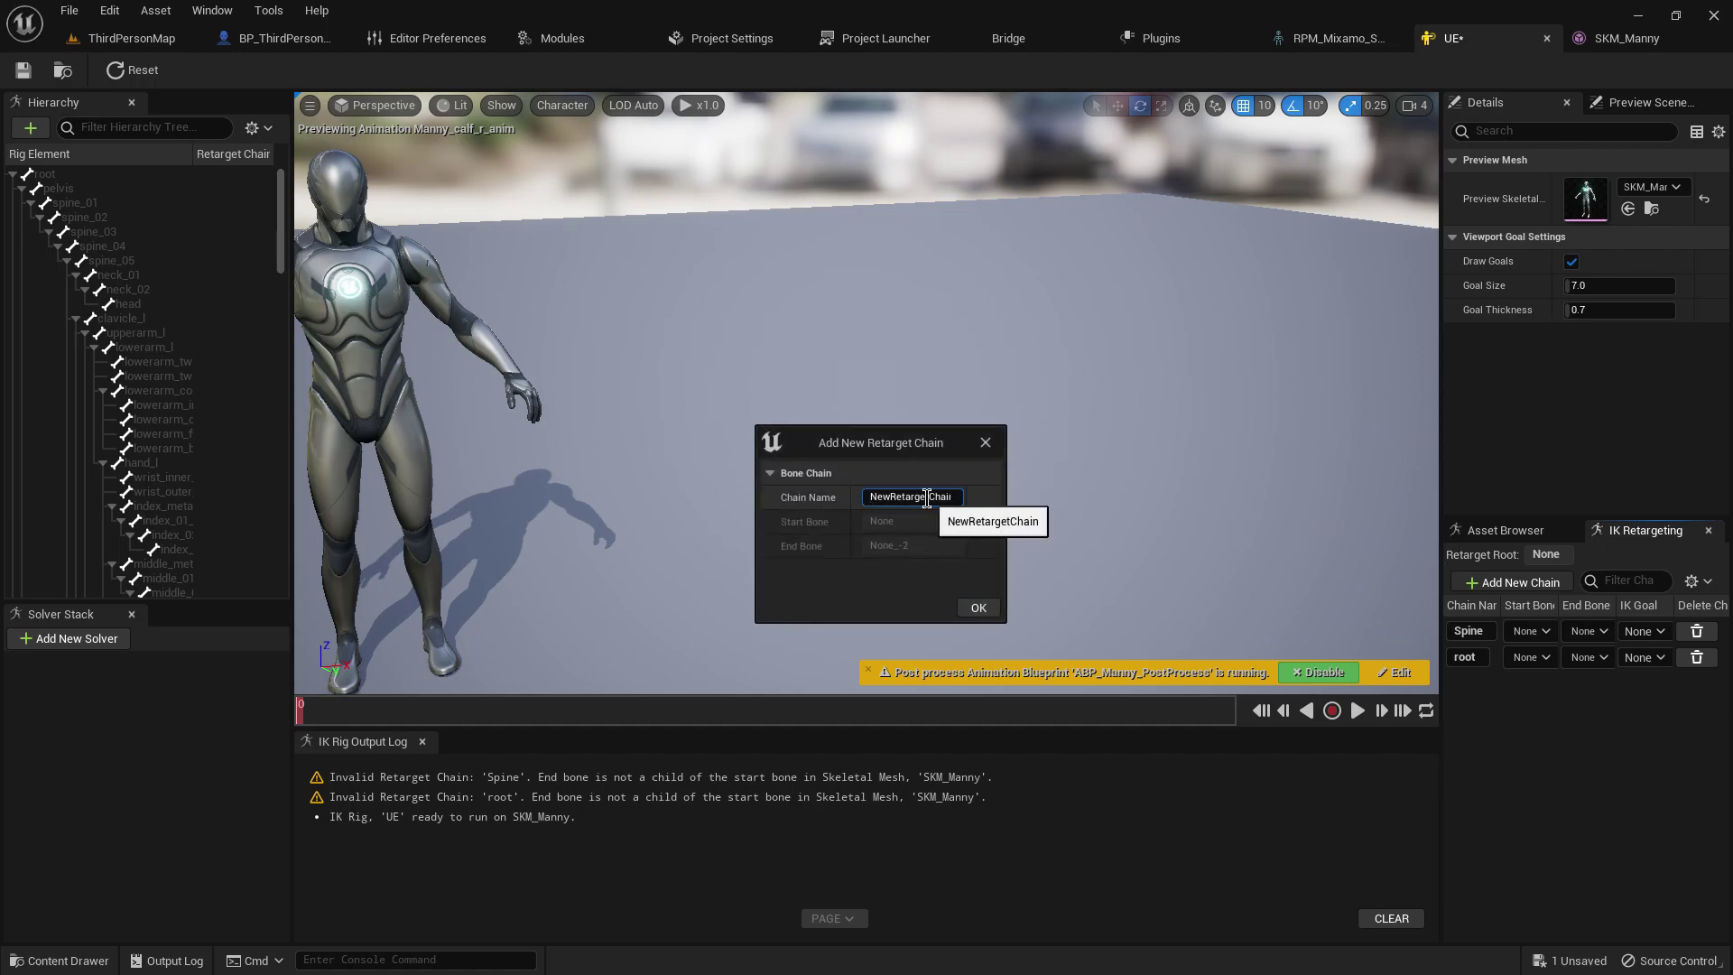
{"action": "key", "text": "BackSpace"}
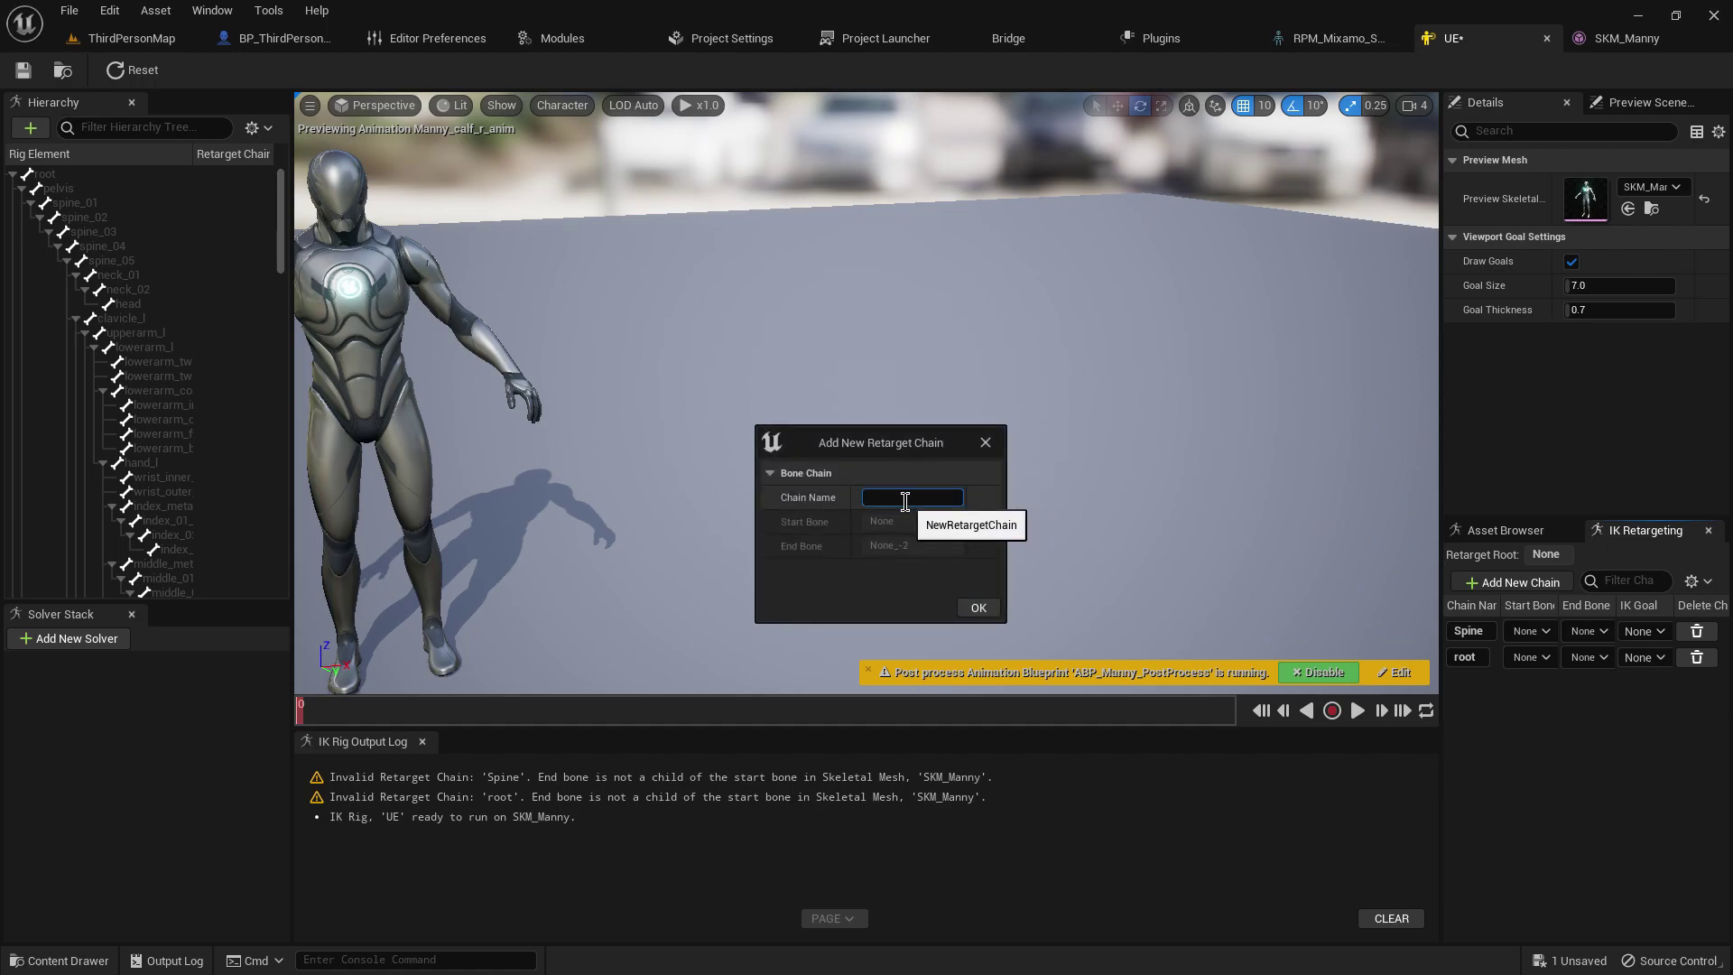
{"action": "left_click", "coordinate": [990, 613]}
Step: Add a retarget chain named RA to the UE rig
{"action": "left_click", "coordinate": [1520, 582]}
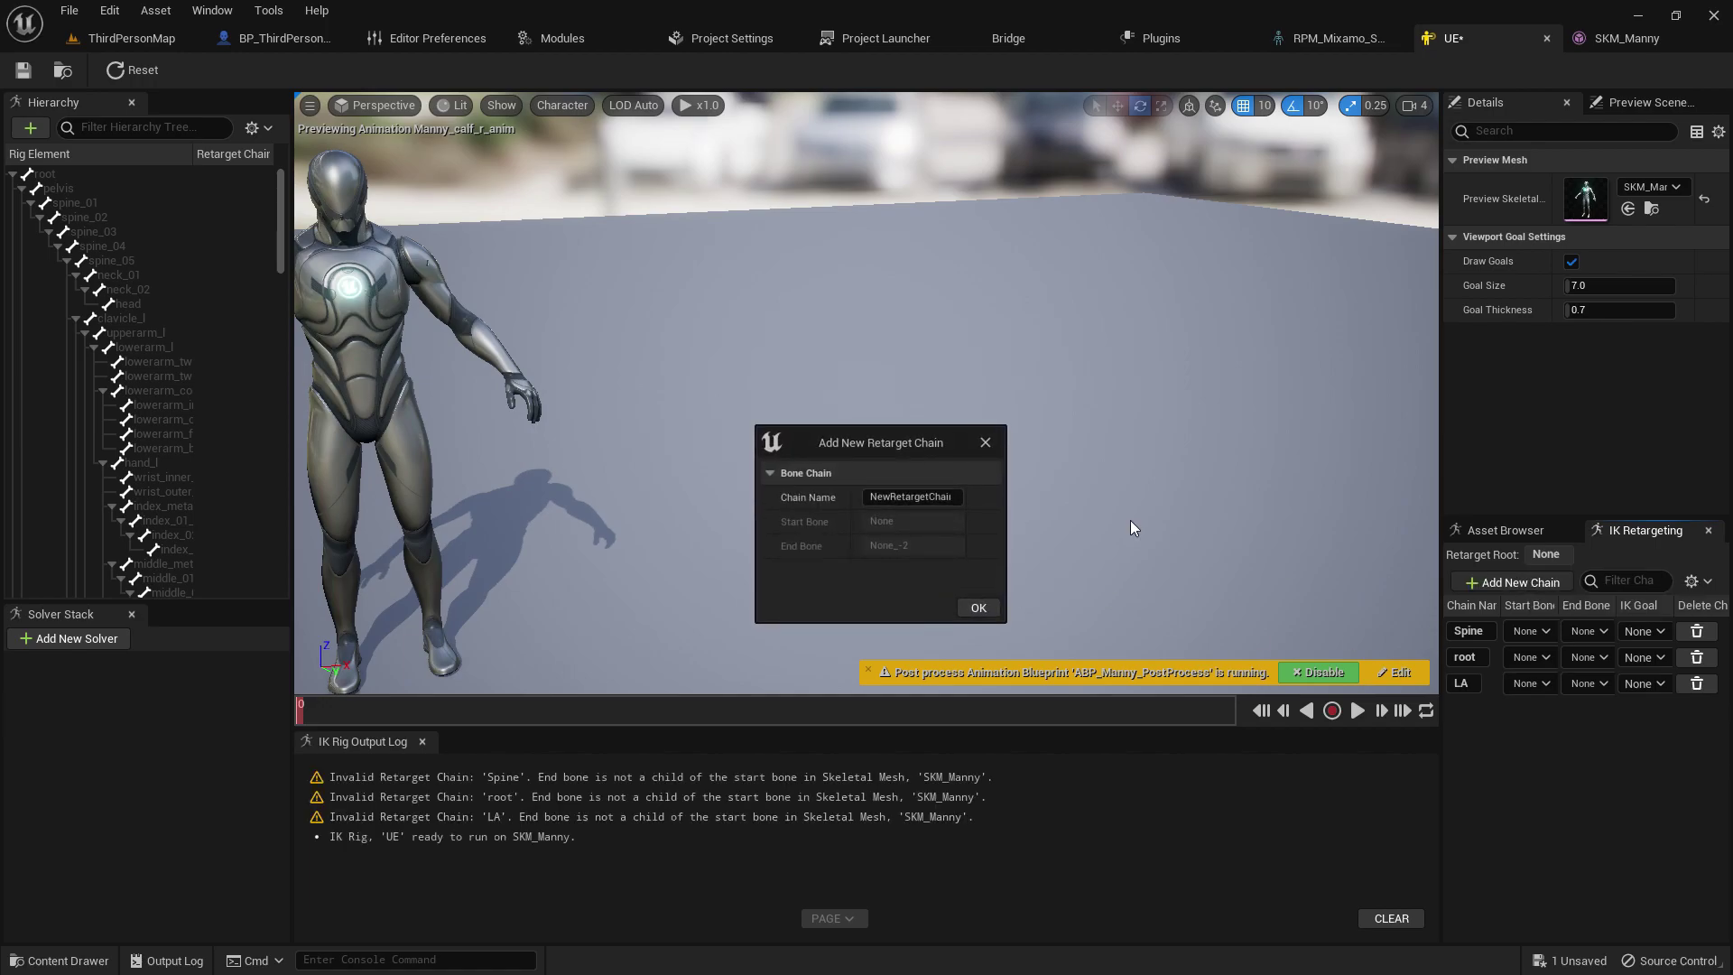
{"action": "left_click_drag", "start_coordinate": [929, 497], "coordinate": [906, 498]}
{"action": "left_click", "coordinate": [930, 497]}
{"action": "type", "text": "\\"}
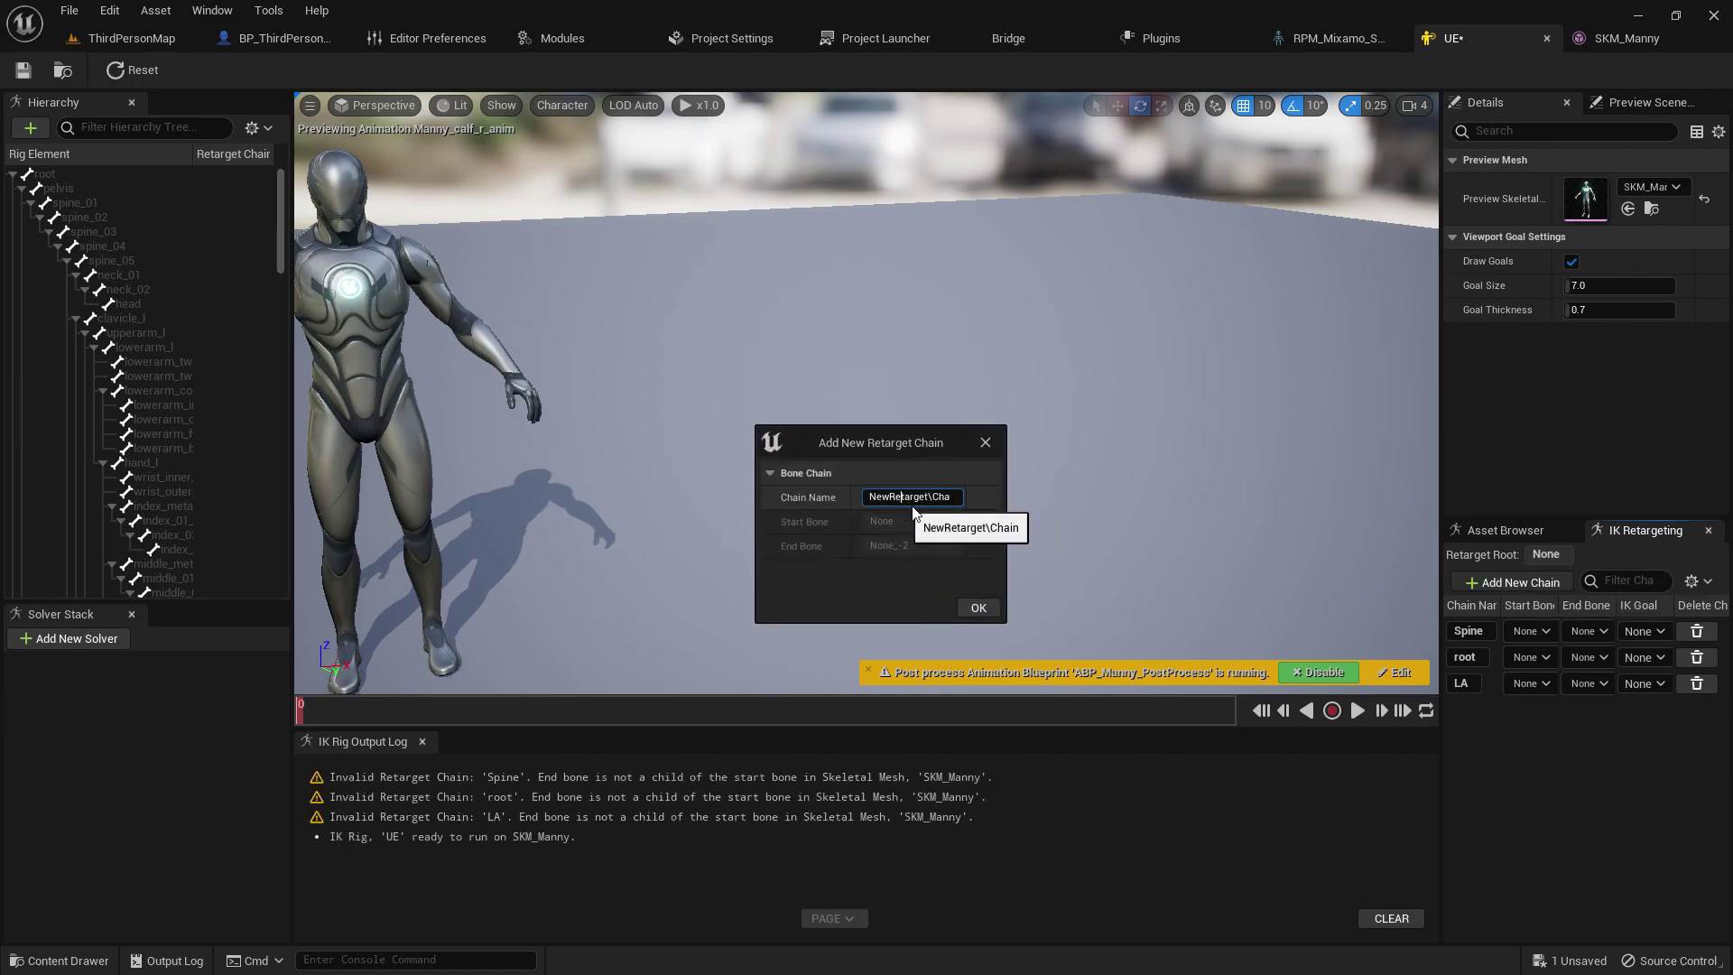
{"action": "key", "text": "ctrl+a"}
{"action": "type", "text": "RA"}
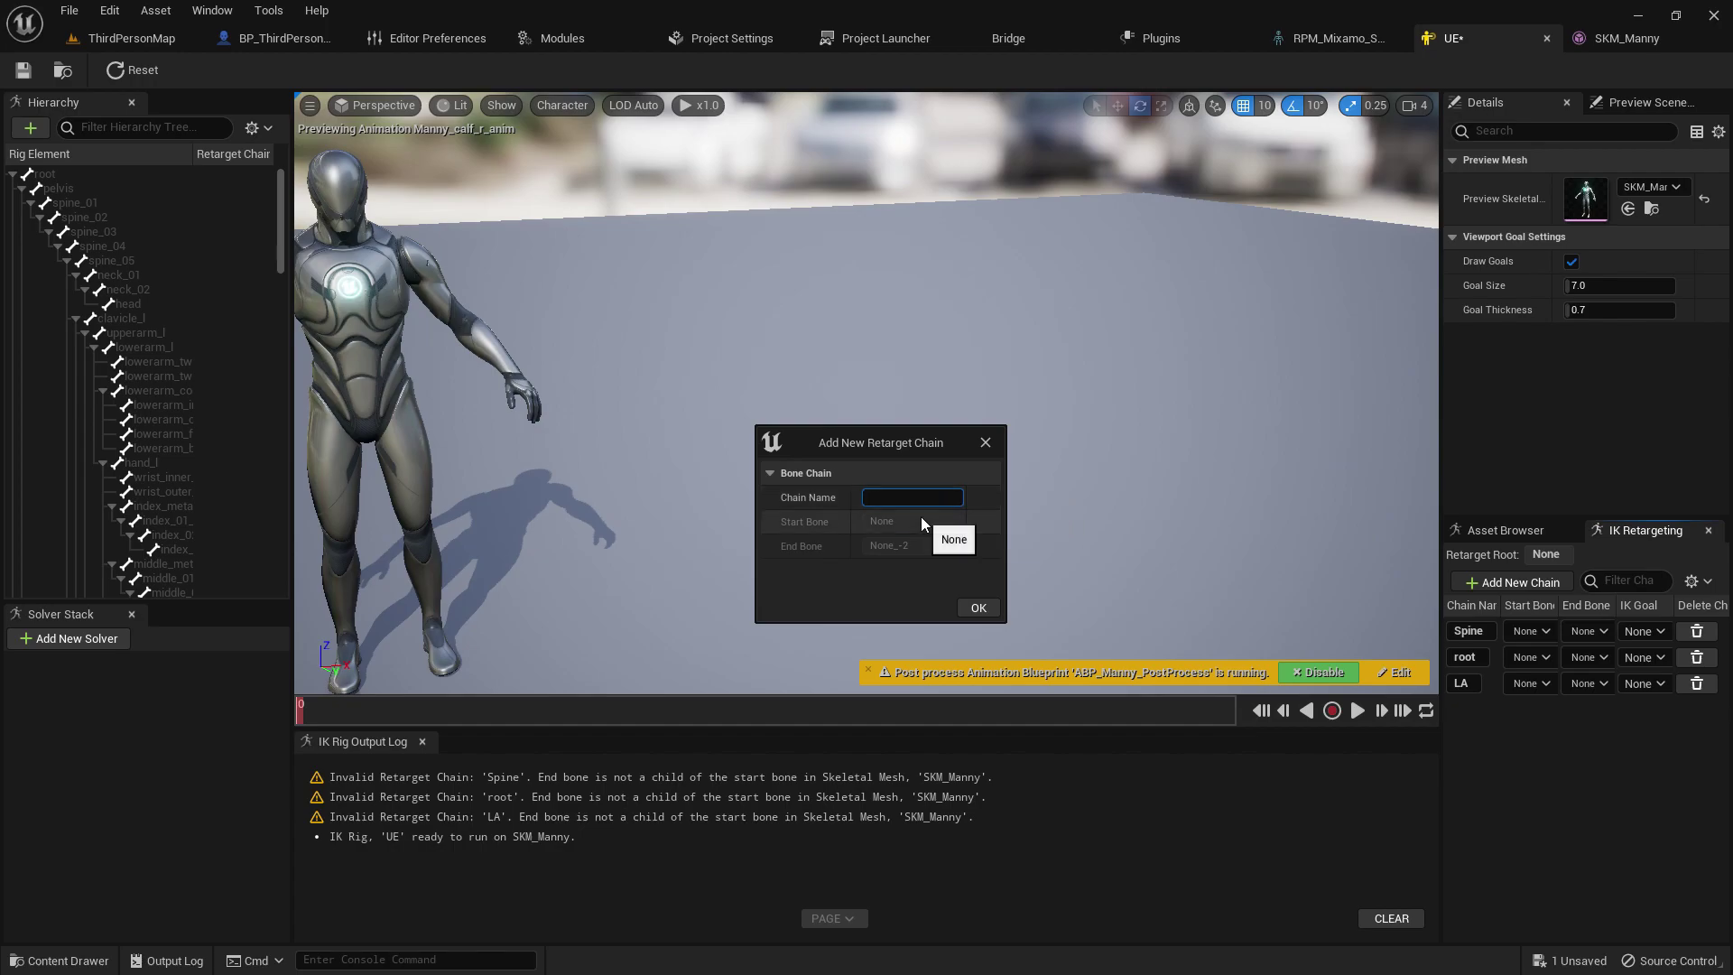
{"action": "left_click", "coordinate": [979, 607]}
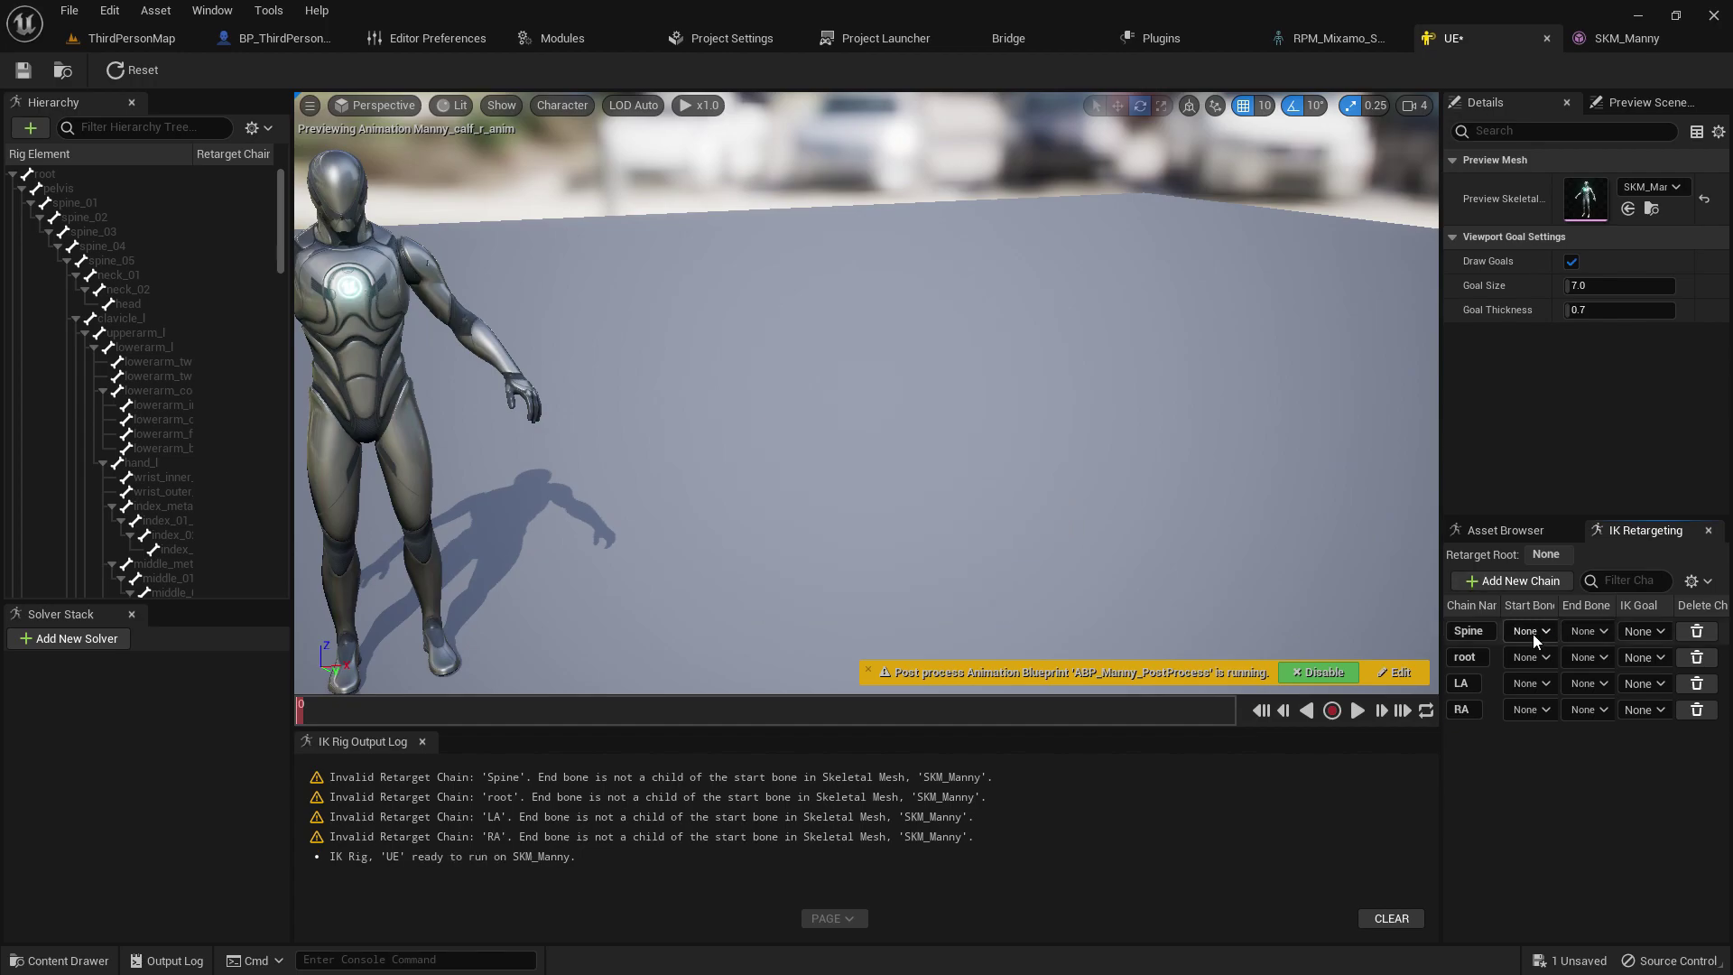
Step: Add a retarget chain named LL to the UE rig
{"action": "left_click", "coordinate": [1535, 583]}
{"action": "left_click", "coordinate": [918, 497]}
{"action": "key", "text": "BackSpace"}
{"action": "key", "text": "BackSpace"}
{"action": "key", "text": "BackSpace"}
{"action": "key", "text": "BackSpace"}
{"action": "key", "text": "BackSpace"}
{"action": "key", "text": "BackSpace"}
{"action": "key", "text": "BackSpace"}
{"action": "key", "text": "BackSpace"}
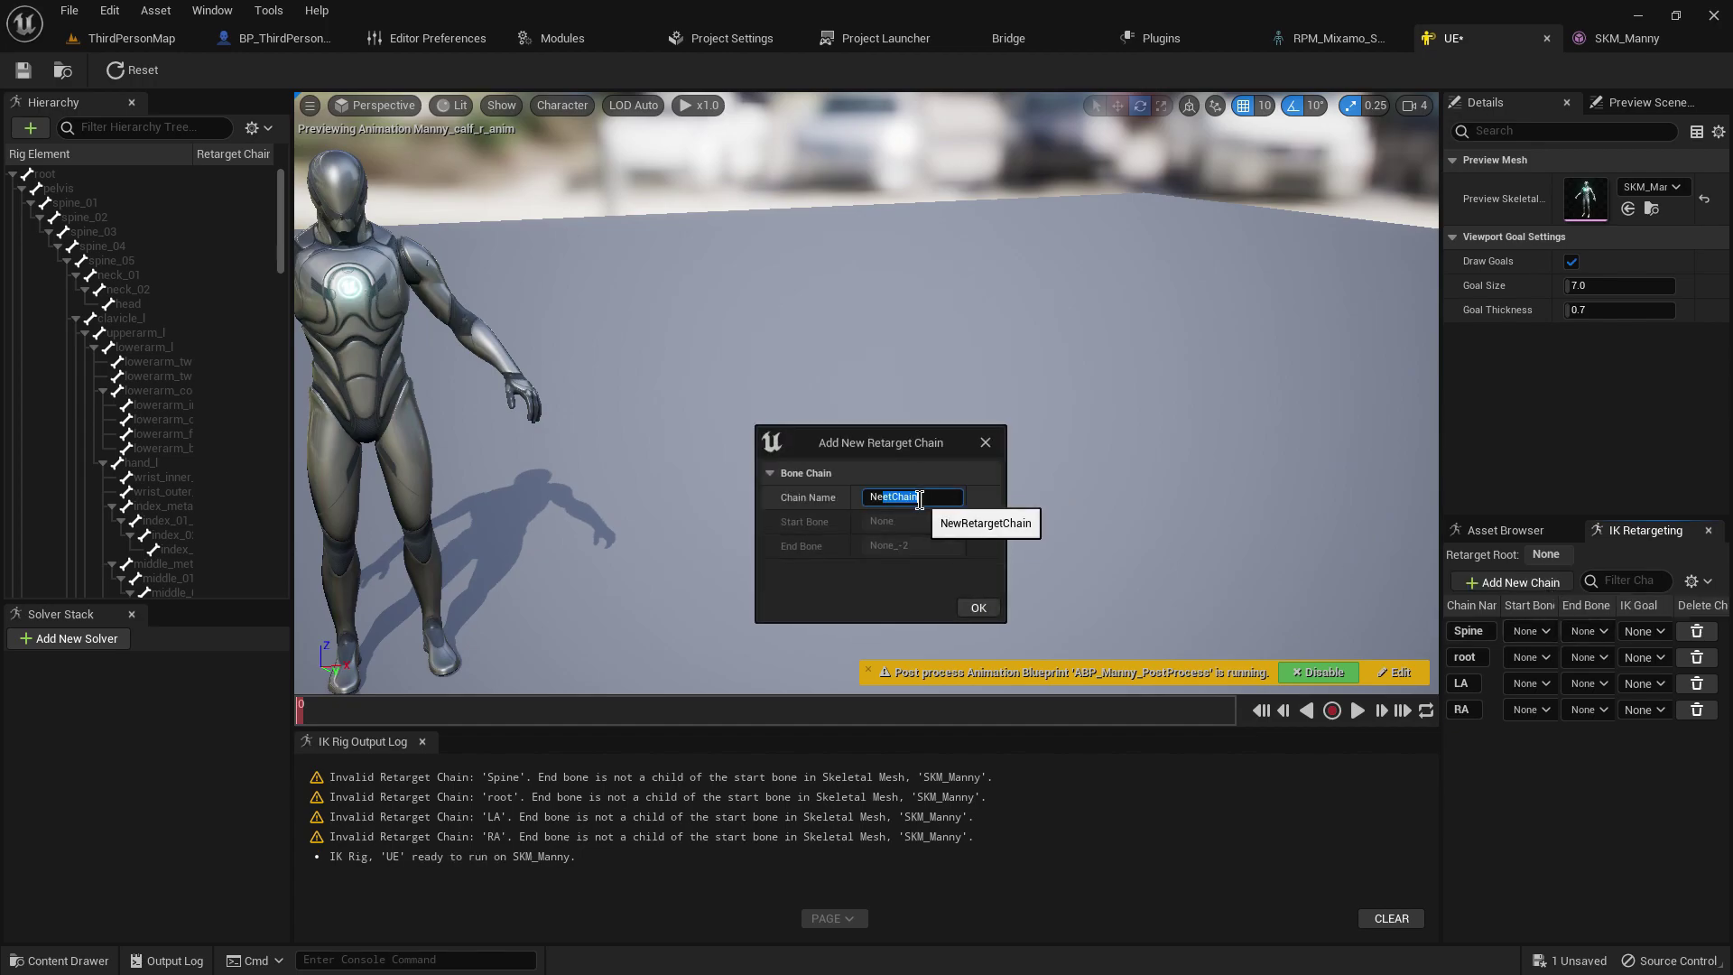
{"action": "type", "text": "LL"}
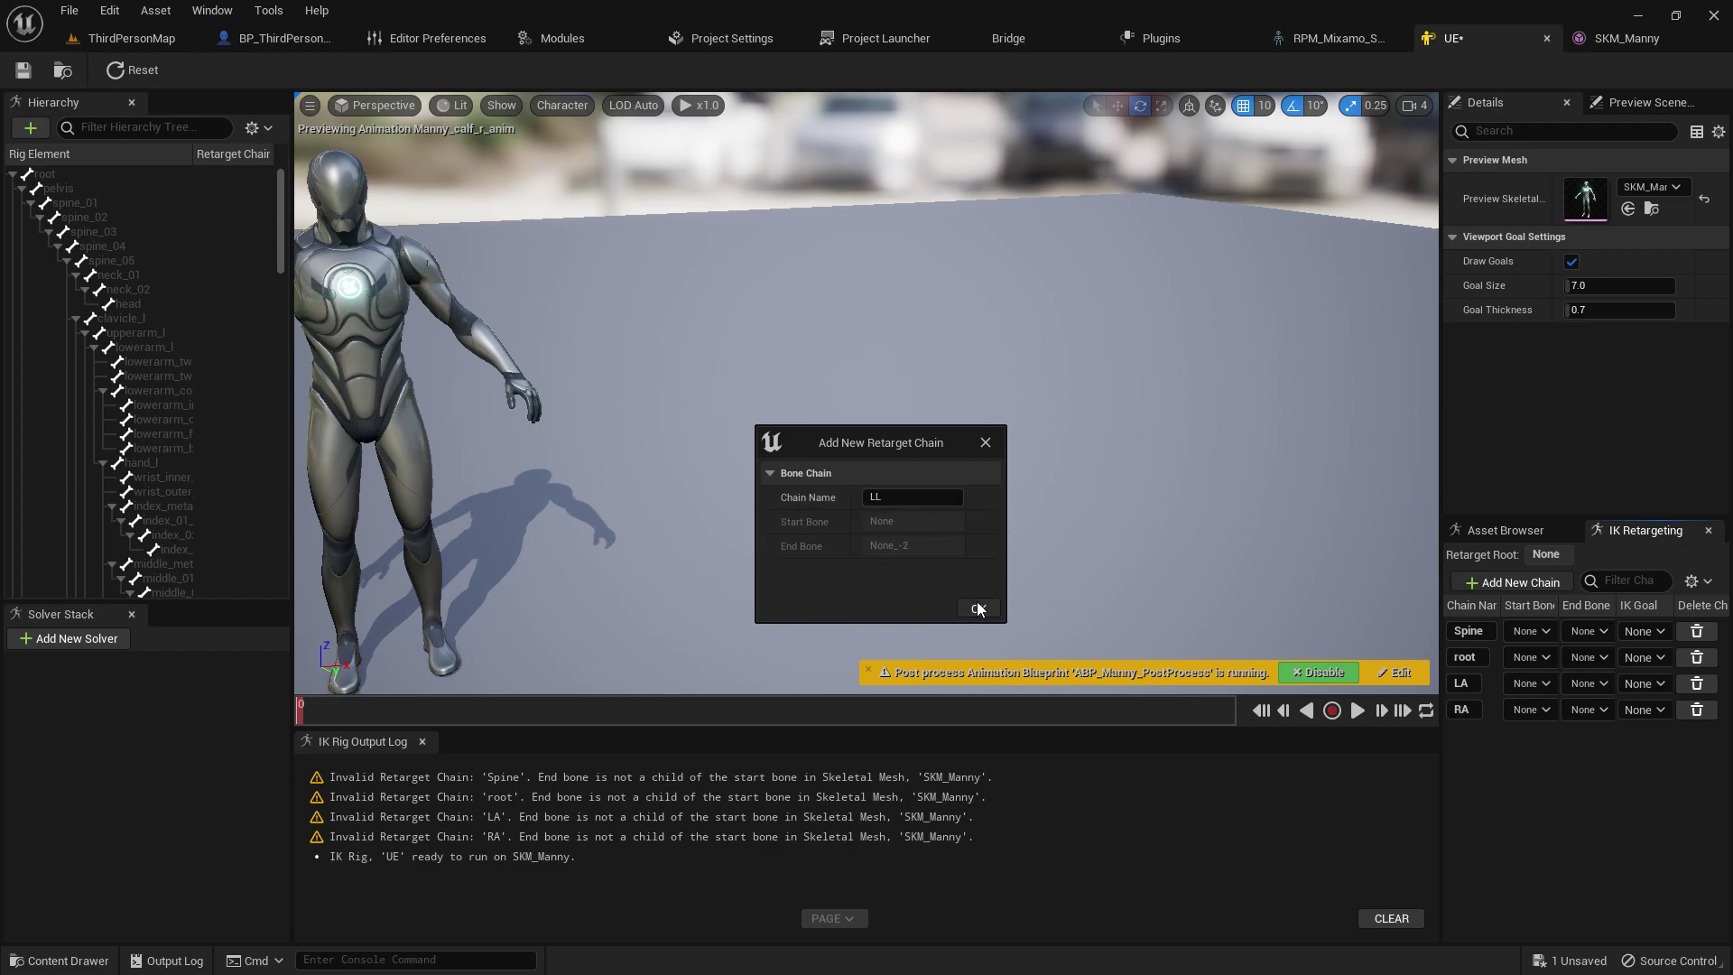
{"action": "left_click", "coordinate": [979, 607]}
Step: Add a retarget chain named RR to the UE rig
{"action": "left_click", "coordinate": [1535, 584]}
{"action": "left_click", "coordinate": [928, 497]}
{"action": "key", "text": "BackSpace"}
{"action": "key", "text": "BackSpace"}
{"action": "key", "text": "BackSpace"}
{"action": "key", "text": "BackSpace"}
{"action": "key", "text": "BackSpace"}
{"action": "key", "text": "BackSpace"}
{"action": "key", "text": "BackSpace"}
{"action": "key", "text": "BackSpace"}
{"action": "key", "text": "BackSpace"}
{"action": "key", "text": "BackSpace"}
{"action": "left_click_drag", "start_coordinate": [927, 498], "coordinate": [874, 513]}
{"action": "key", "text": "BackSpace"}
{"action": "type", "text": "RR"}
{"action": "key", "text": "Return"}
Step: Set the Spine chain's start bone to spine_01 and its end bone to spine_03
{"action": "left_click", "coordinate": [1547, 632]}
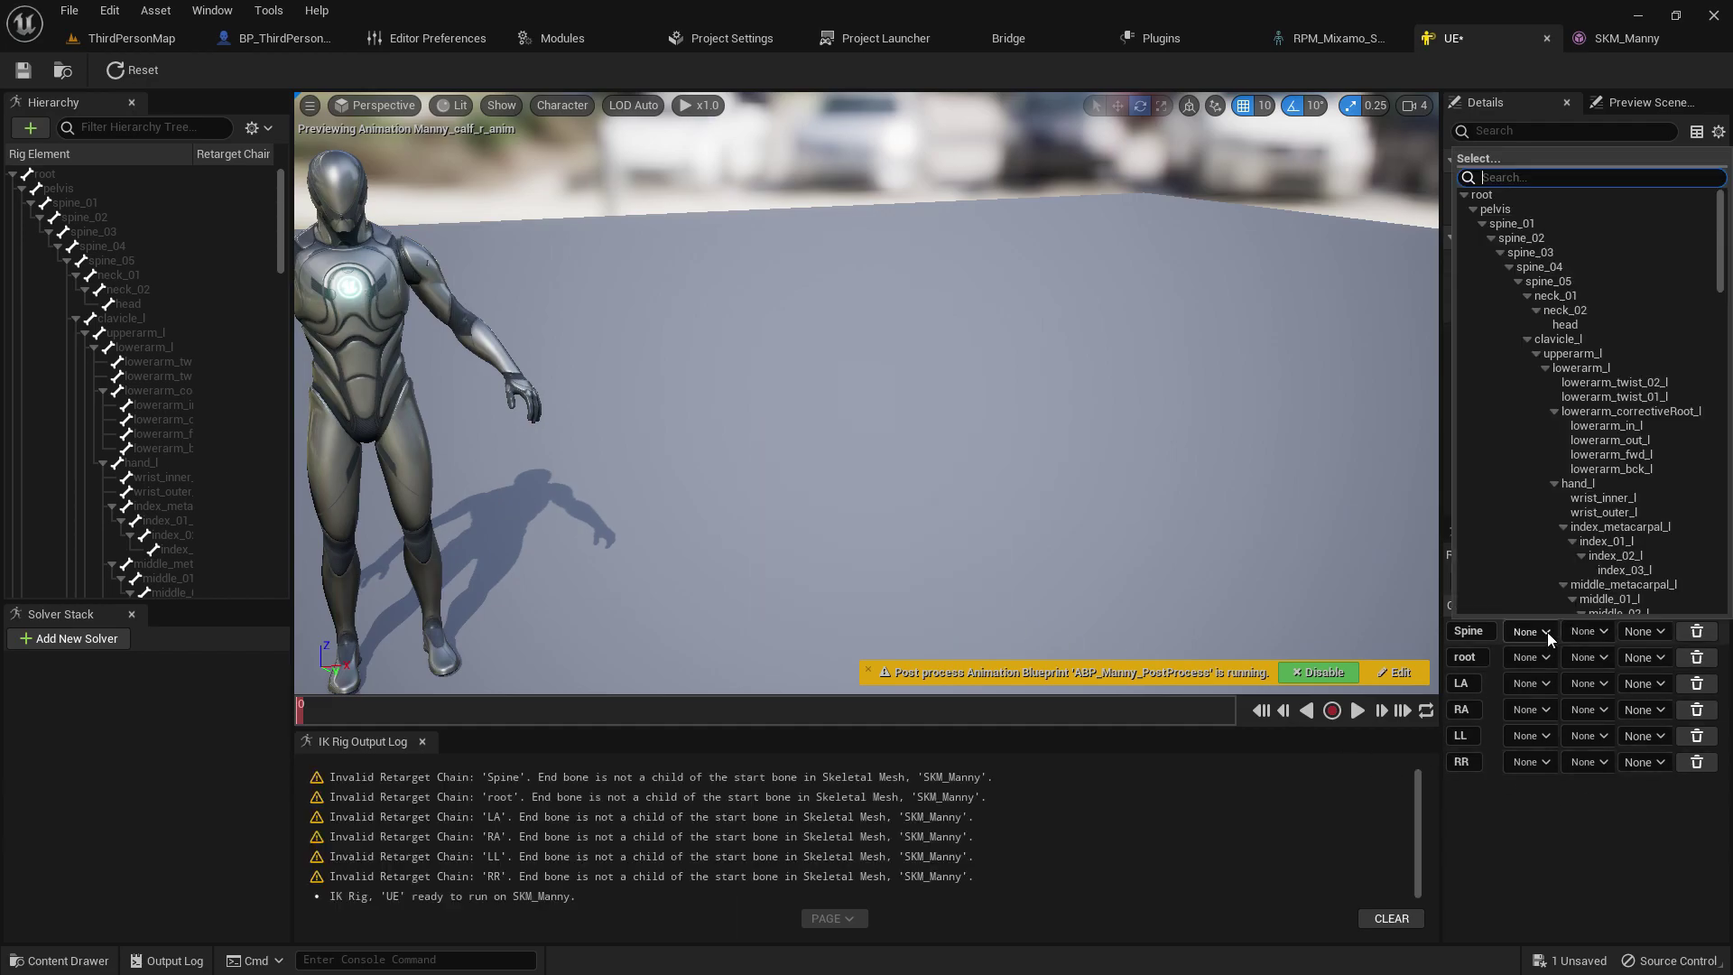
{"action": "left_click", "coordinate": [1556, 225]}
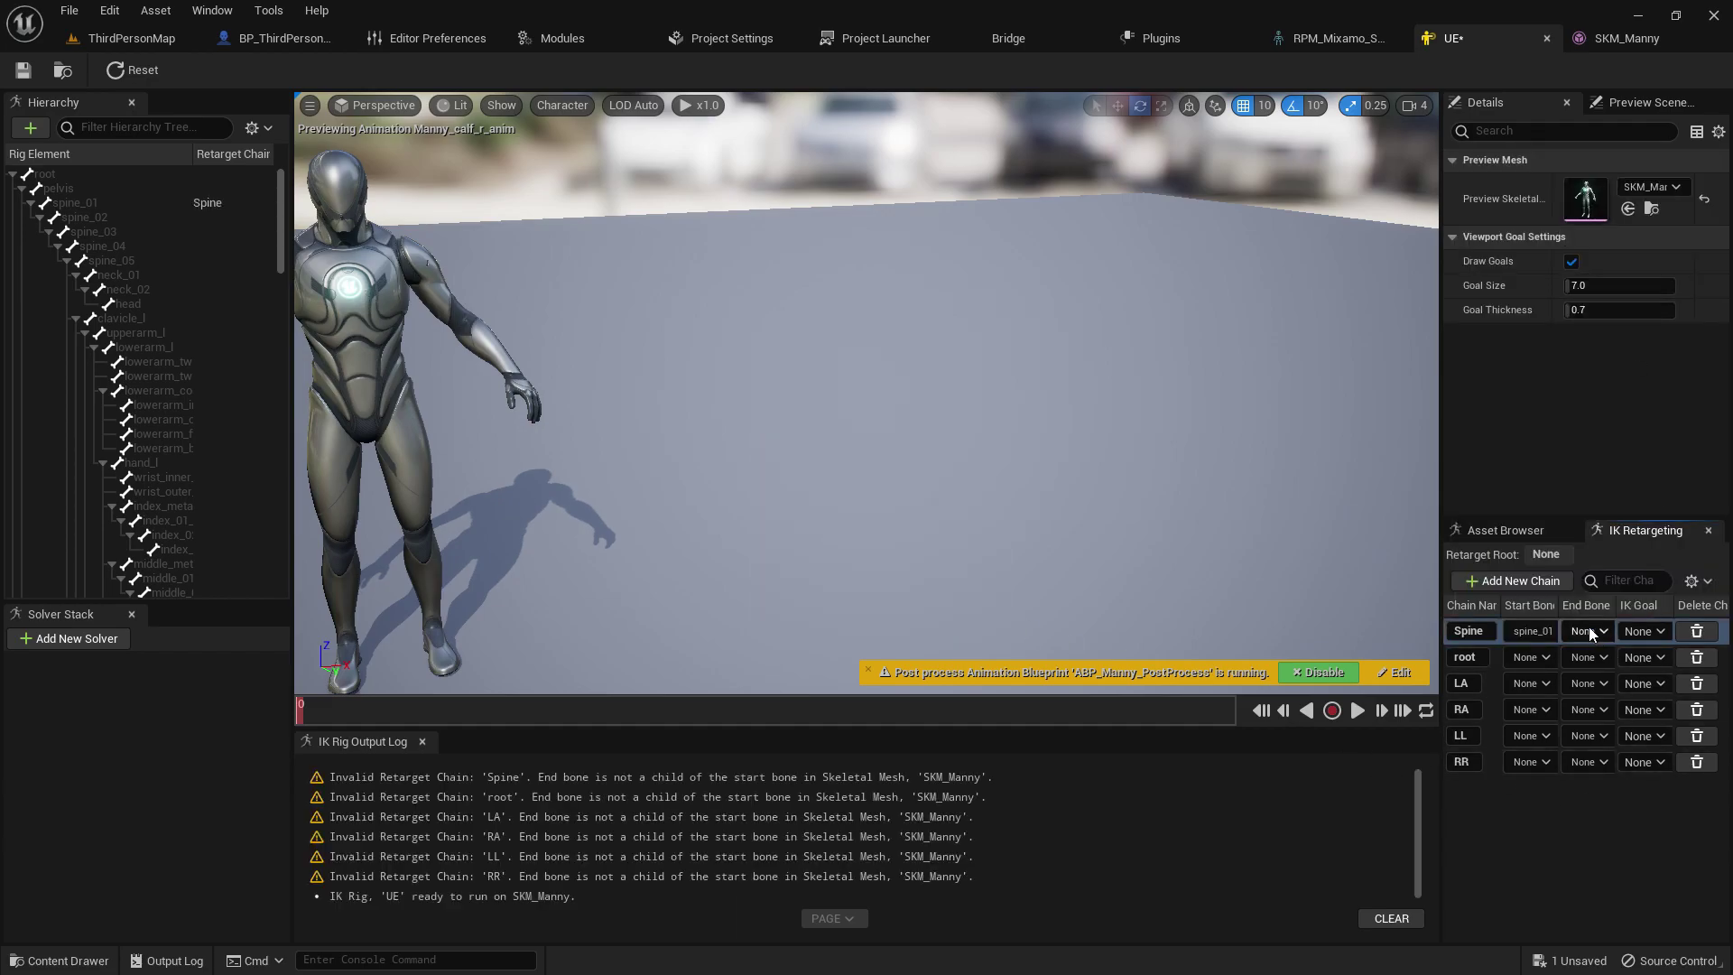
{"action": "left_click", "coordinate": [1589, 631]}
{"action": "left_click", "coordinate": [1578, 254]}
Step: Assign the root bone as both start and end bone of the root chain
{"action": "left_click", "coordinate": [1554, 657]}
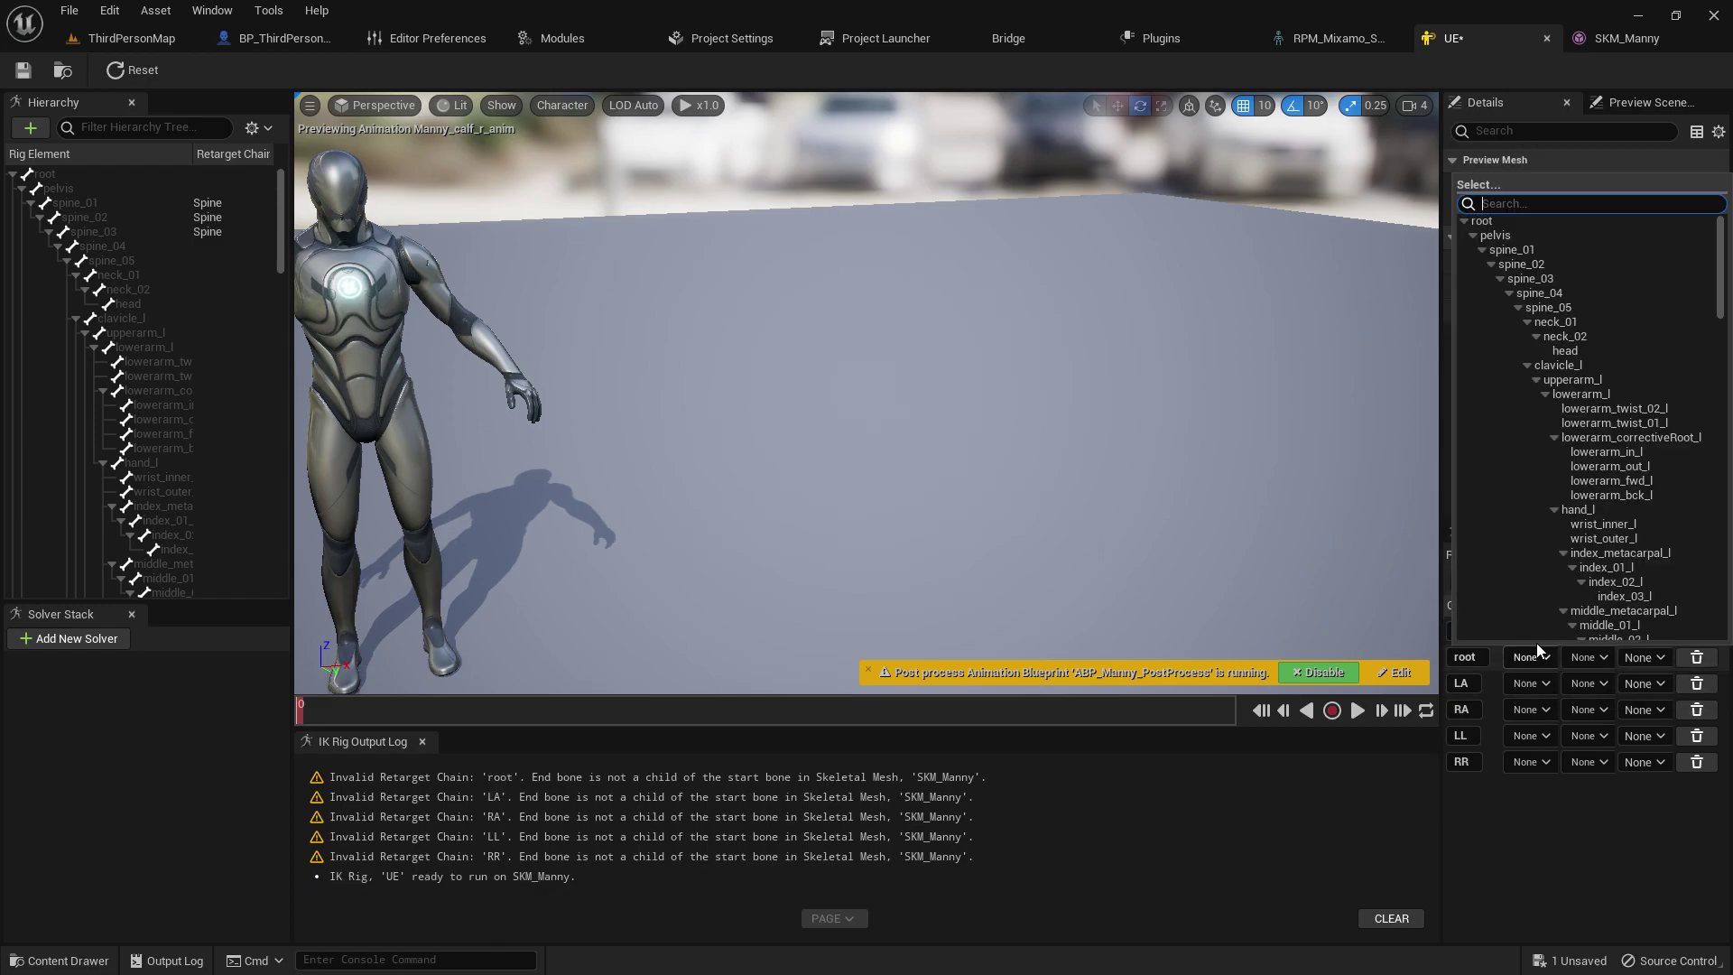
{"action": "left_click", "coordinate": [1534, 197]}
{"action": "left_click", "coordinate": [1587, 659]}
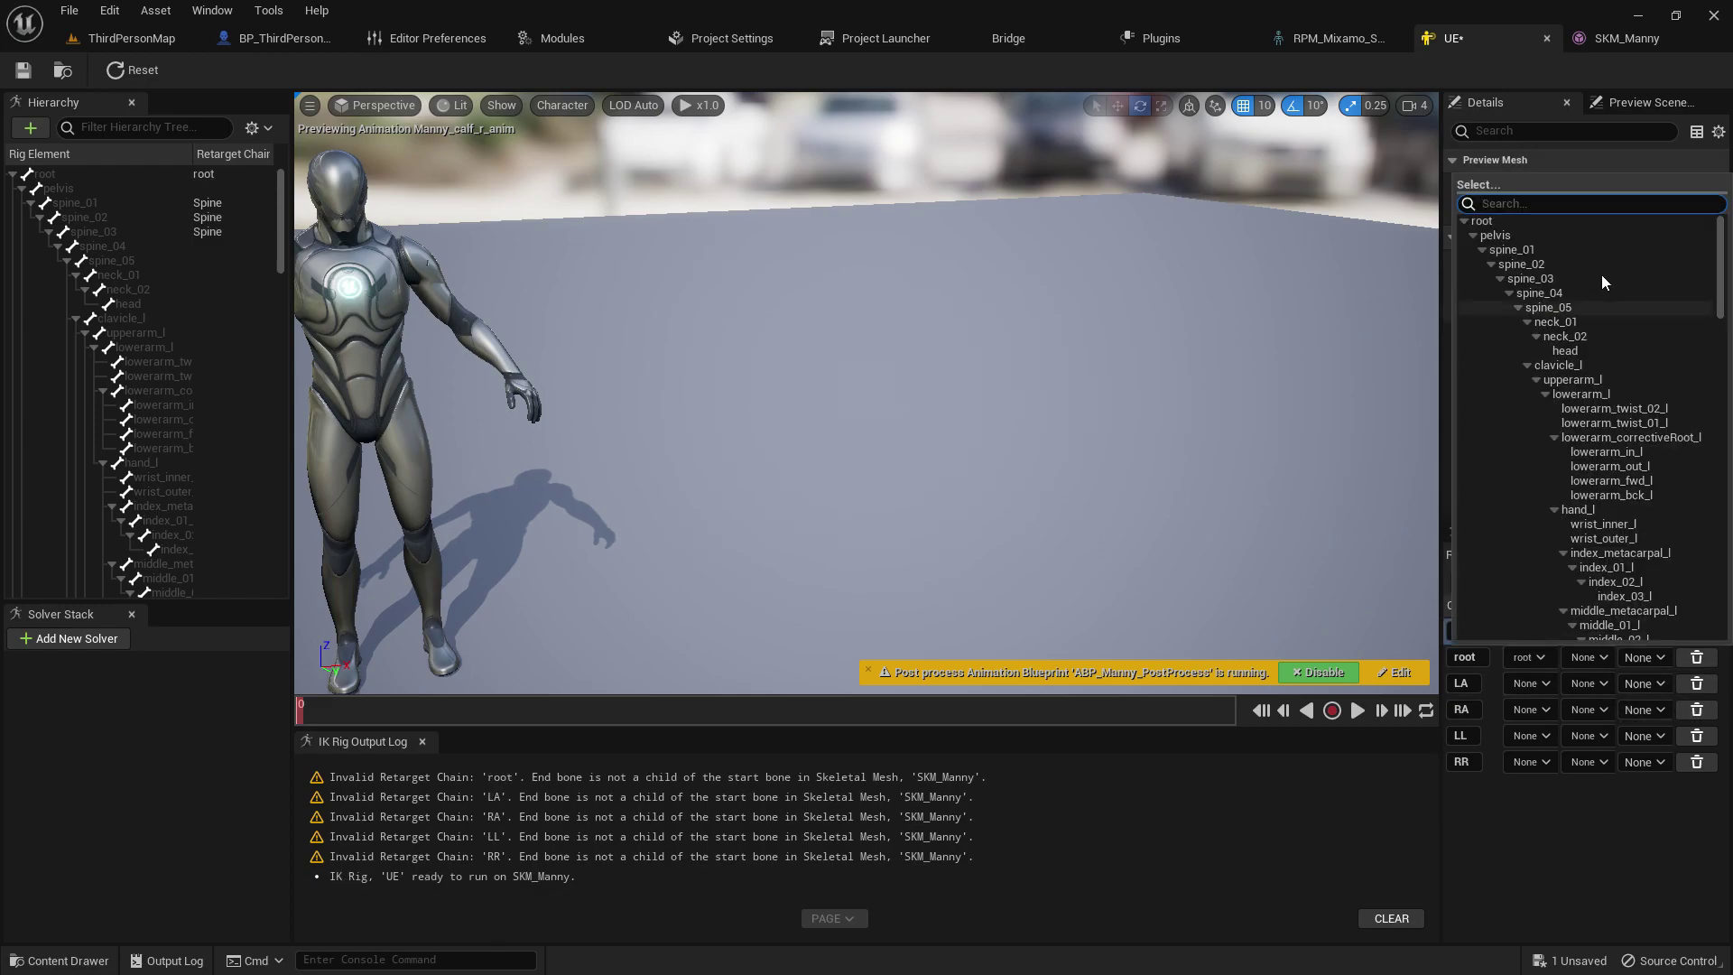
{"action": "left_click", "coordinate": [1534, 223]}
Step: Set the LA chain's start bone to clavicle_l and its end bone to hand_l
{"action": "left_click", "coordinate": [1541, 684]}
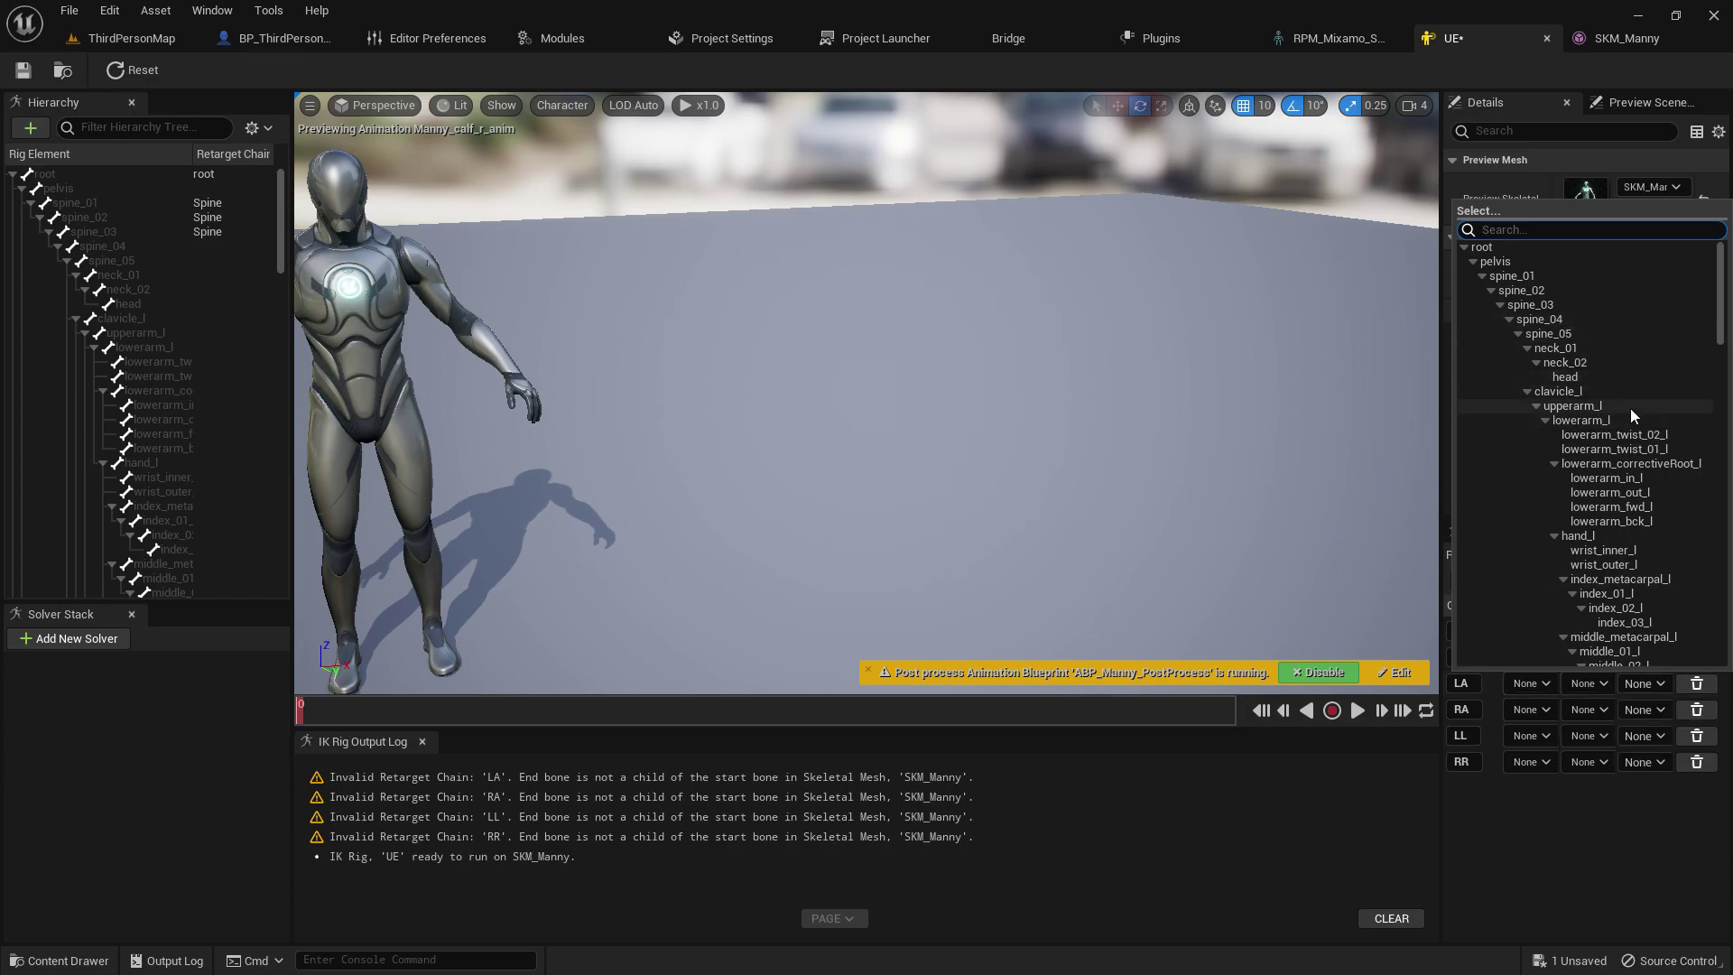
{"action": "left_click", "coordinate": [1594, 393]}
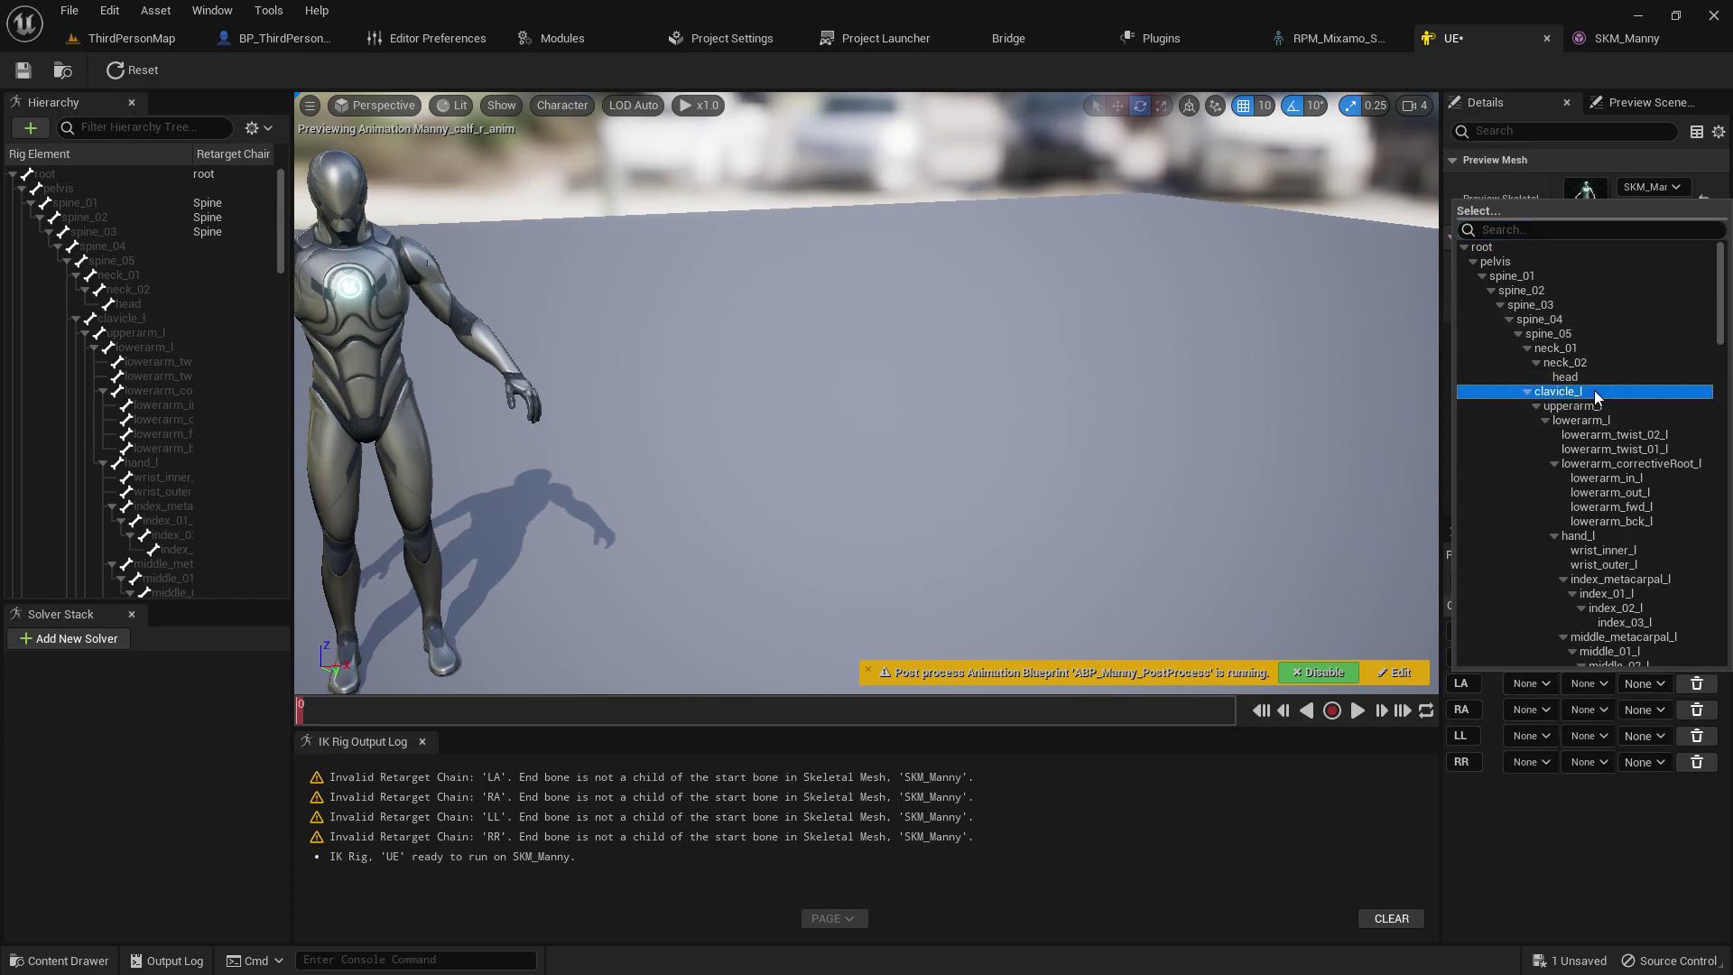
{"action": "left_click", "coordinate": [1600, 681]}
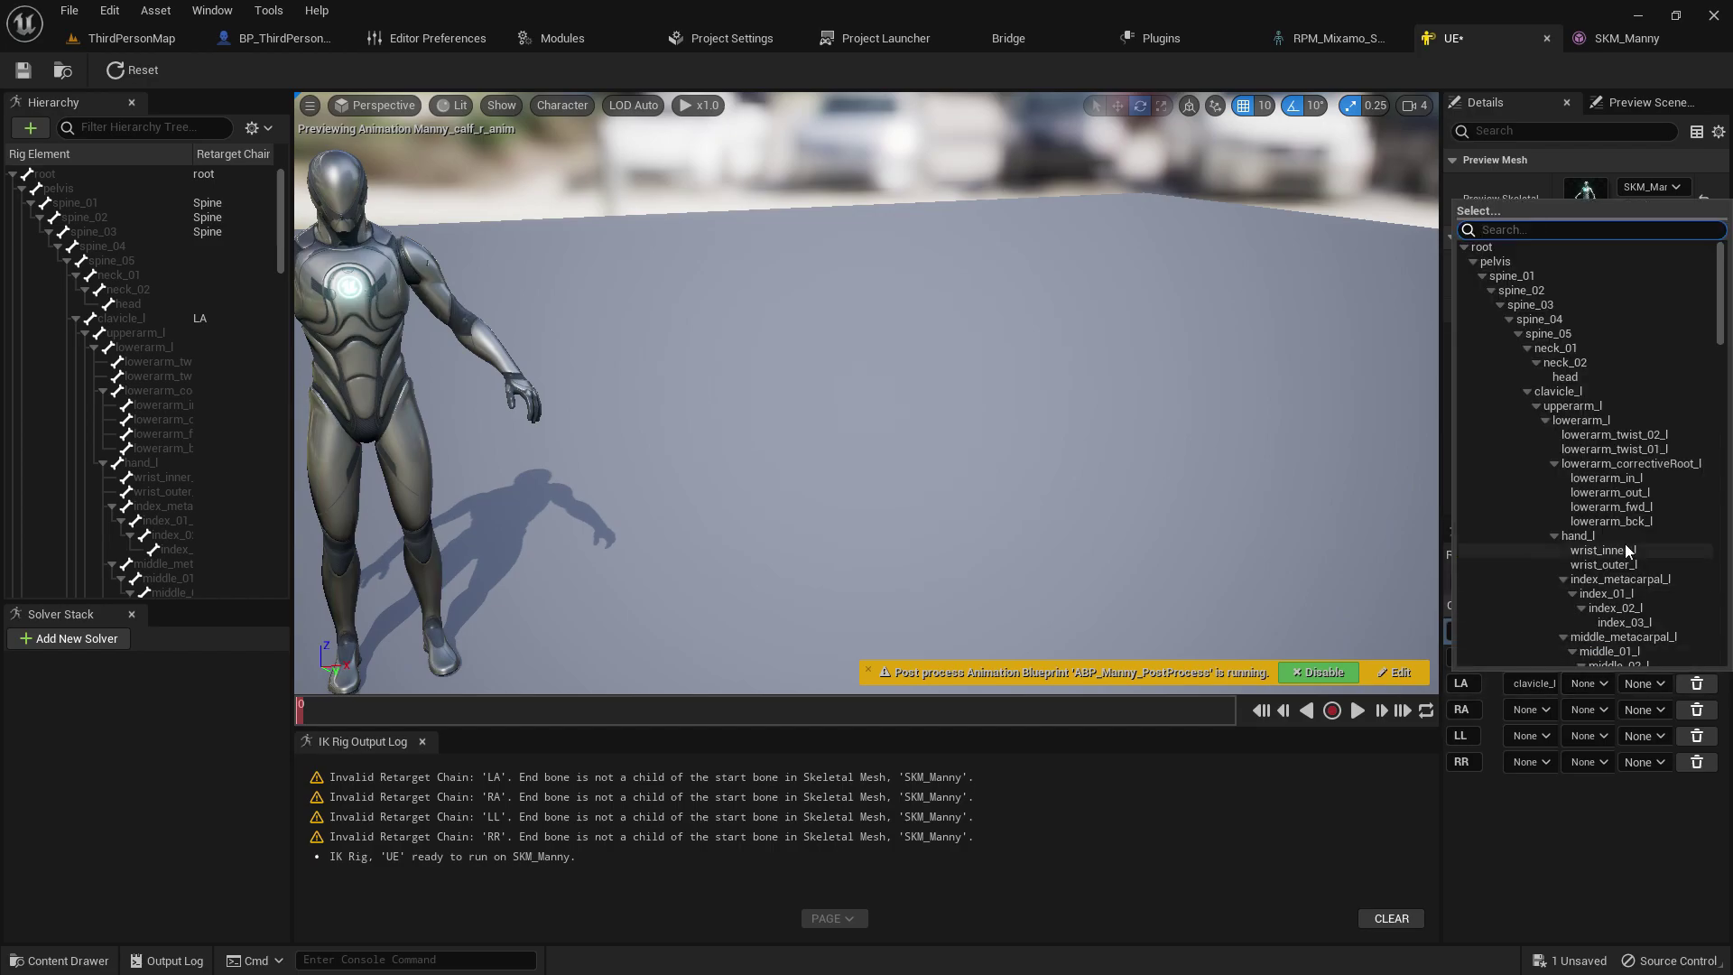
{"action": "left_click", "coordinate": [1617, 549]}
Step: Set the RA chain's start bone to clavicle_r and its end bone to hand_r, finding the hand with the search term "HAND"
{"action": "left_click", "coordinate": [1525, 710]}
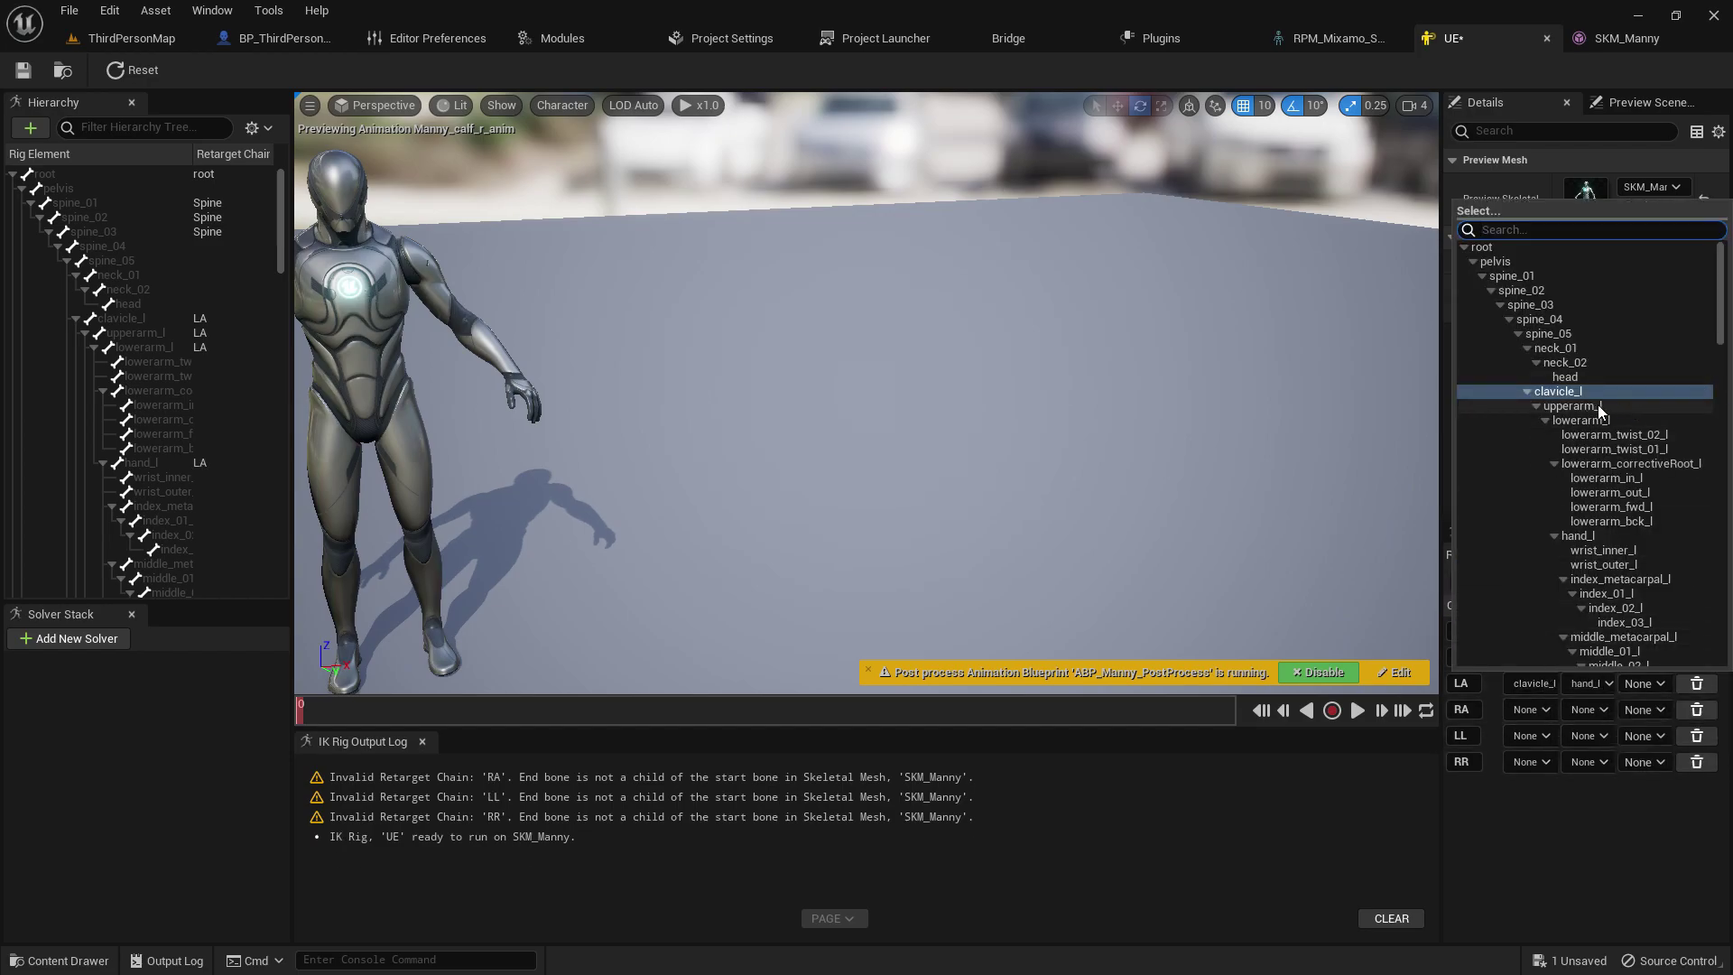
{"action": "left_click", "coordinate": [1602, 883]}
{"action": "left_click", "coordinate": [1545, 713]}
{"action": "scroll", "coordinate": [1625, 567], "scroll_direction": "down", "scroll_amount": 4}
{"action": "scroll", "coordinate": [1630, 570], "scroll_direction": "down", "scroll_amount": 5}
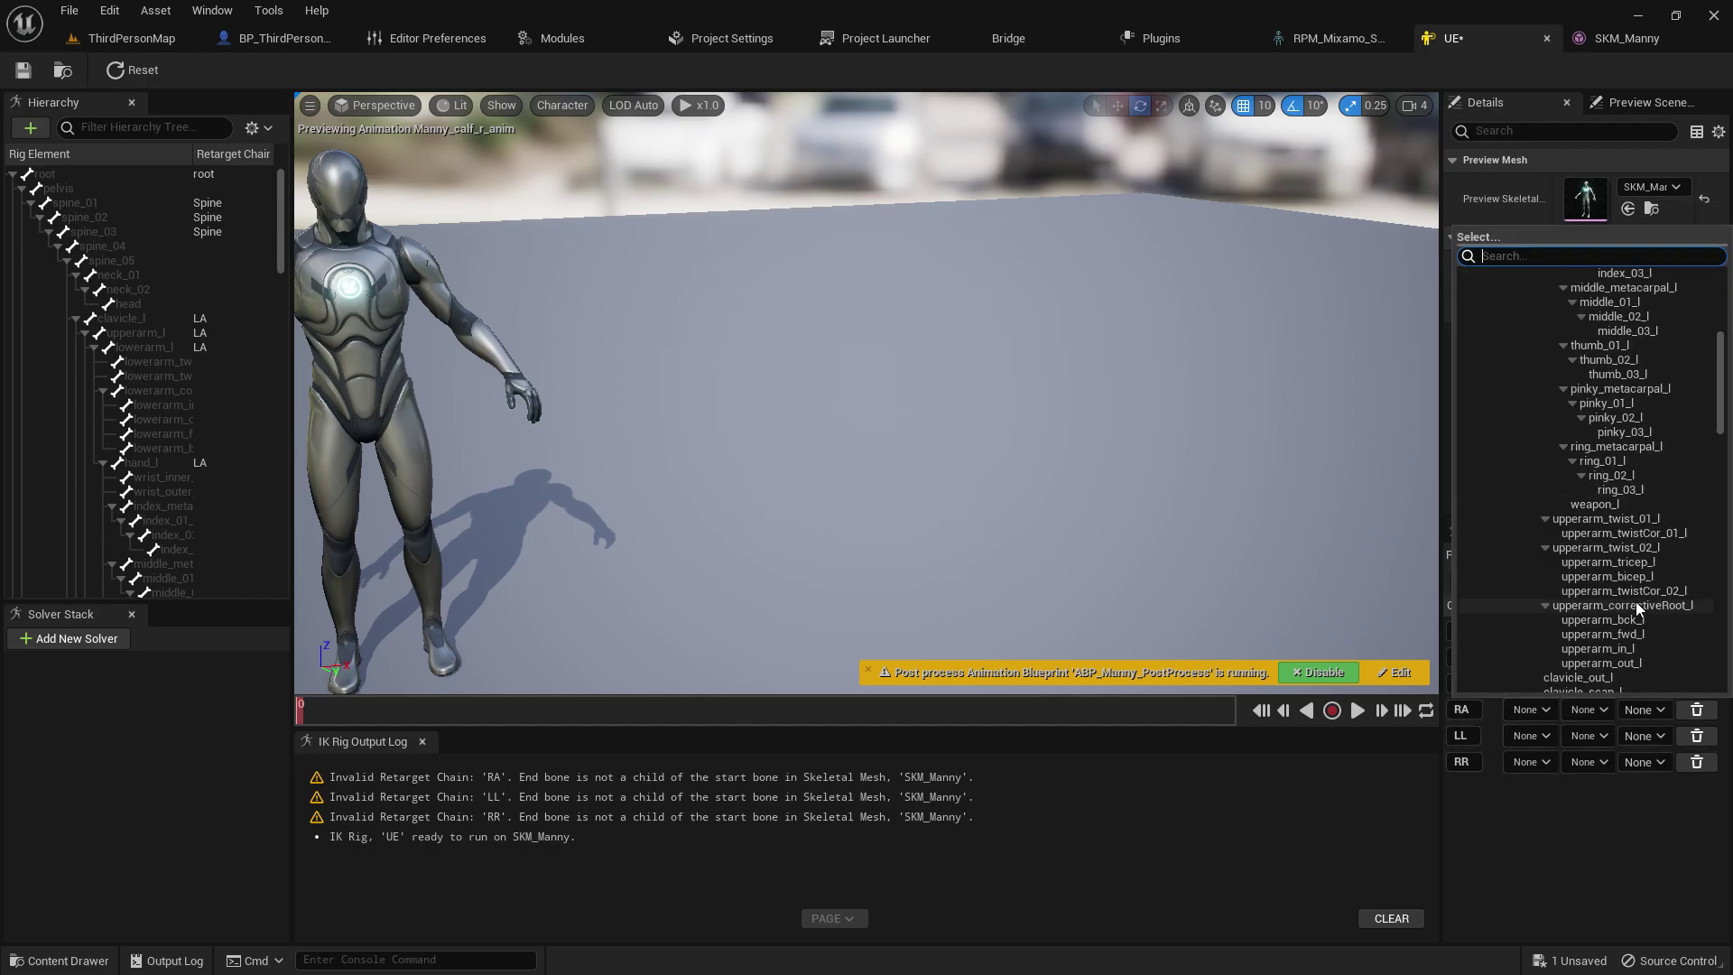
{"action": "left_click", "coordinate": [1499, 503]}
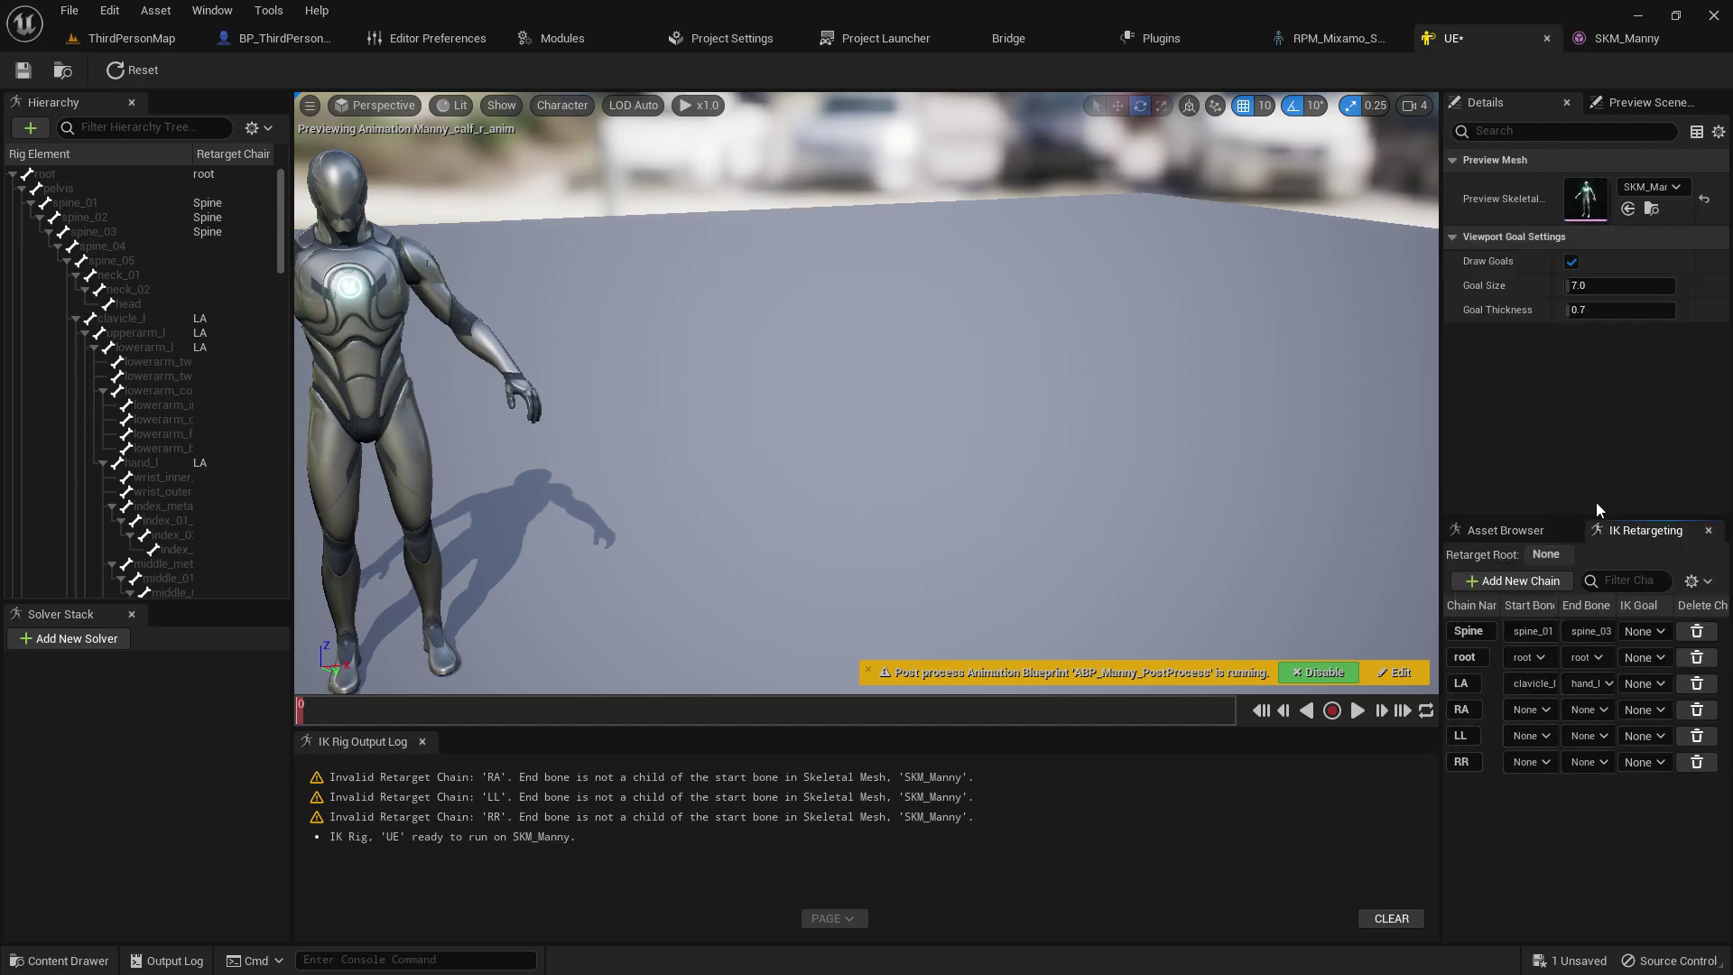
{"action": "left_click", "coordinate": [1589, 709]}
{"action": "scroll", "coordinate": [1616, 534], "scroll_direction": "down", "scroll_amount": 12}
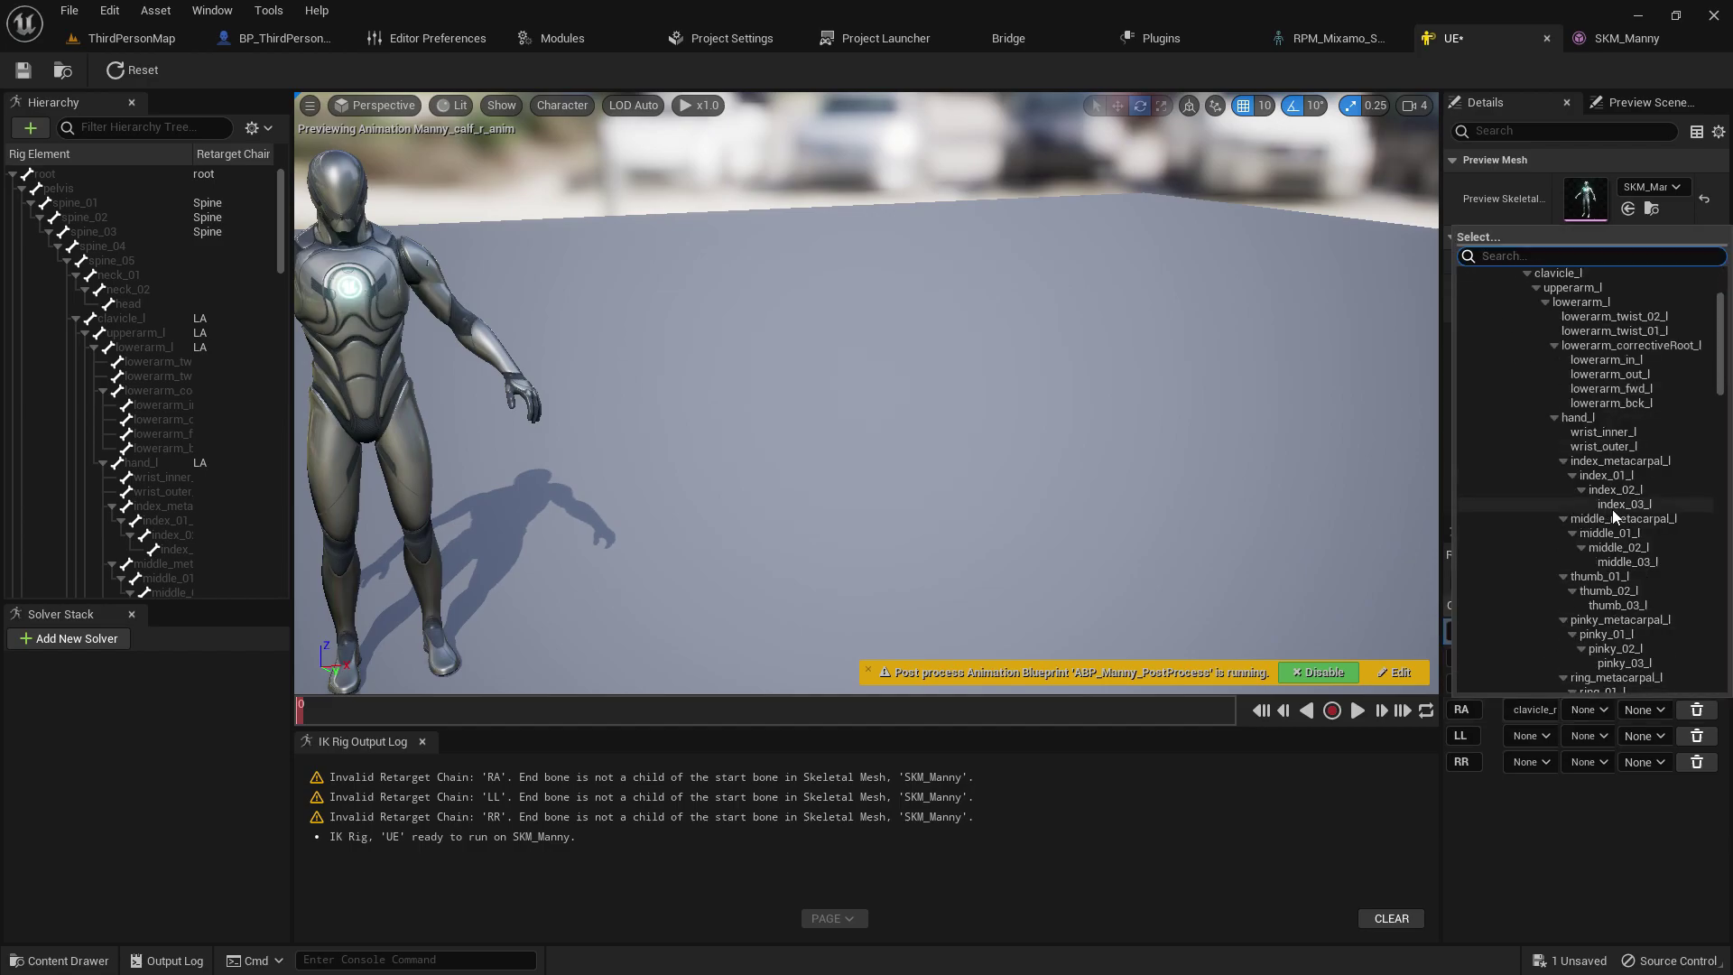
{"action": "scroll", "coordinate": [1616, 534], "scroll_direction": "down", "scroll_amount": 15}
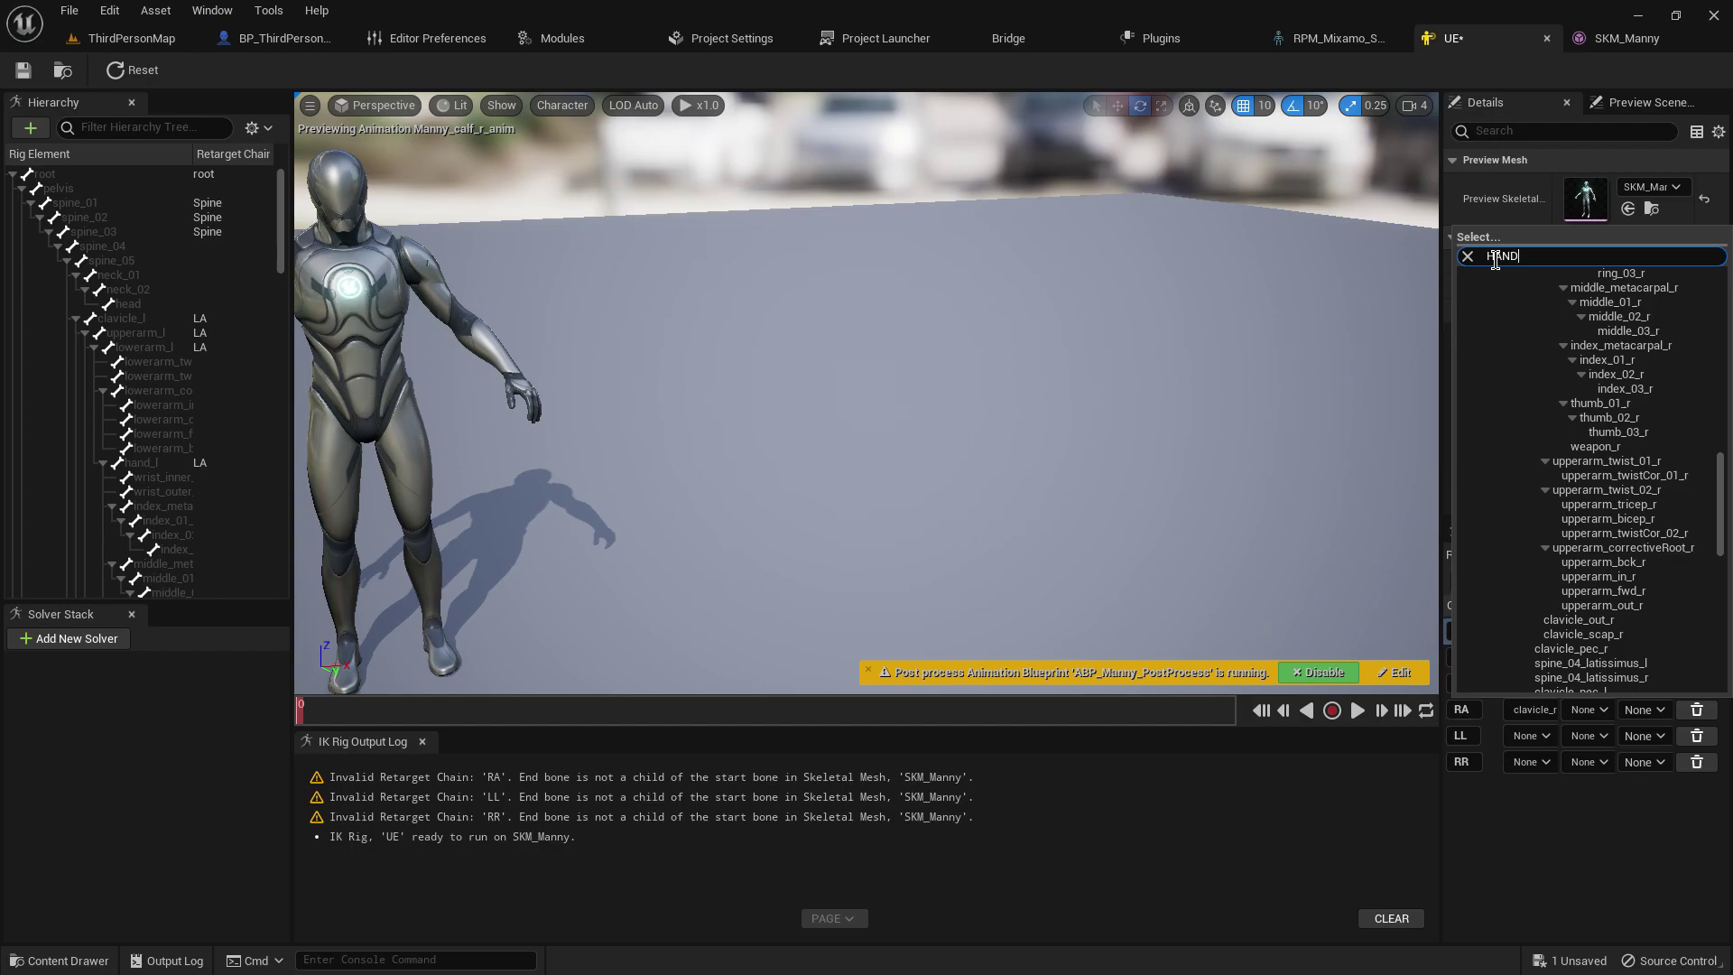
{"action": "left_click", "coordinate": [1525, 287]}
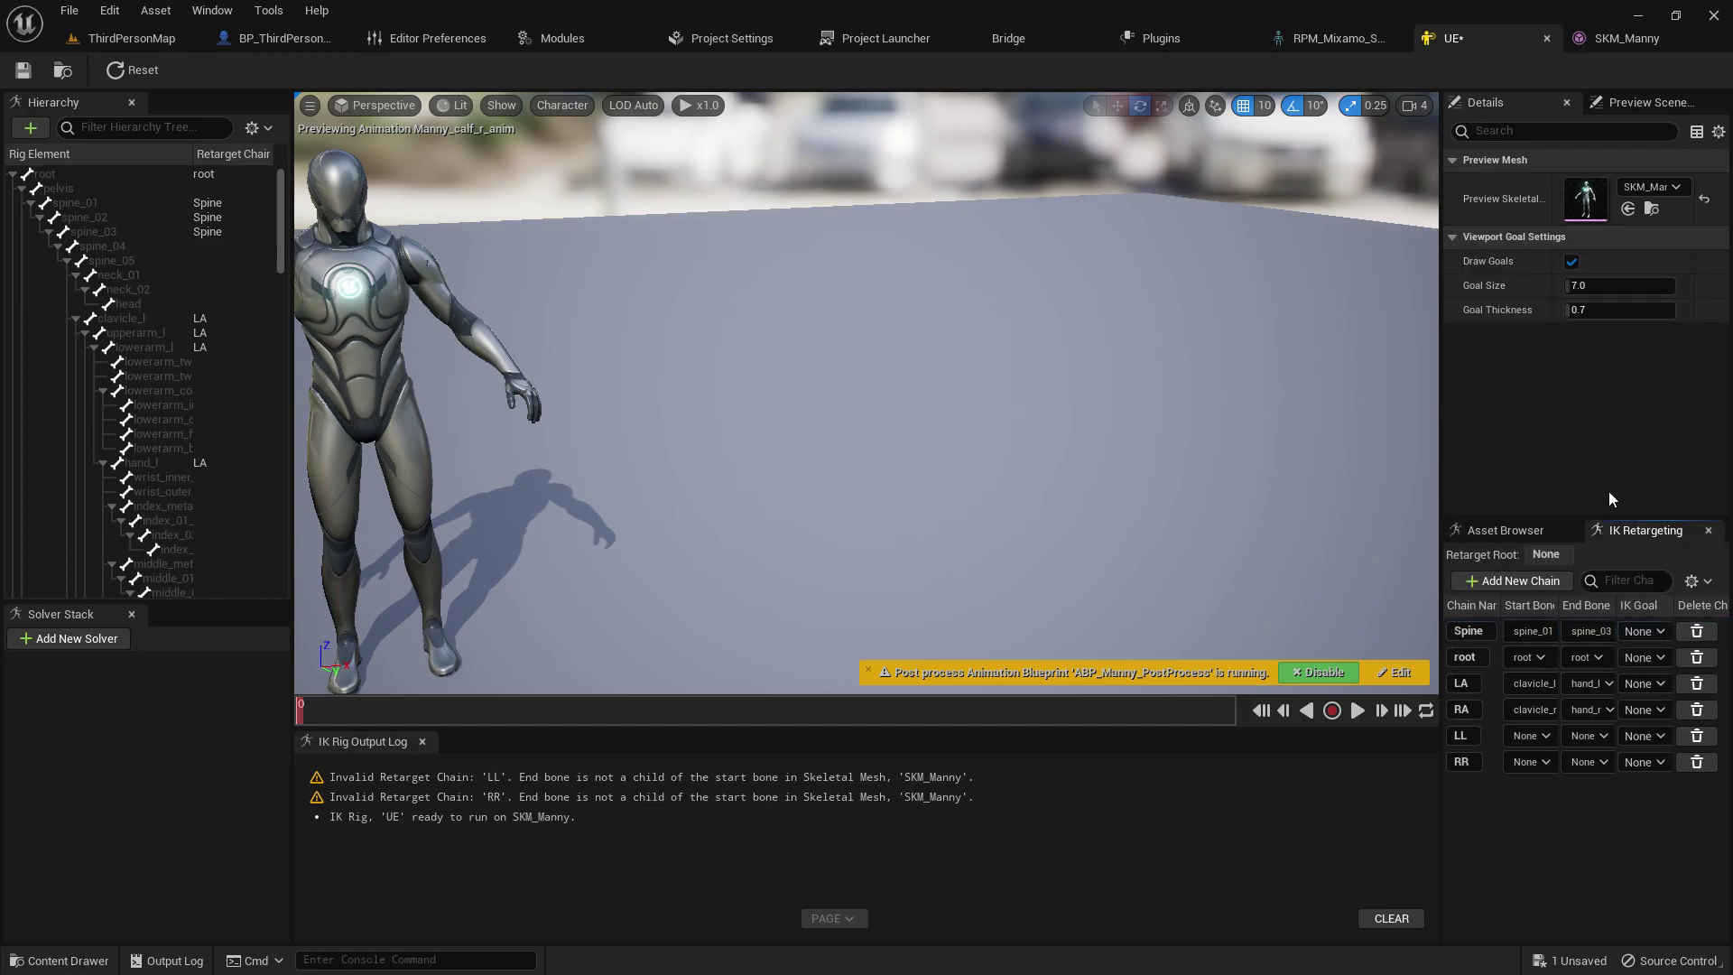
Step: Set the LL chain's start bone to thigh_l and its end bone to ball_l
{"action": "left_click", "coordinate": [1530, 736]}
{"action": "left_click_drag", "start_coordinate": [1717, 359], "coordinate": [1701, 684]}
{"action": "scroll", "coordinate": [1701, 677], "scroll_direction": "up", "scroll_amount": 3}
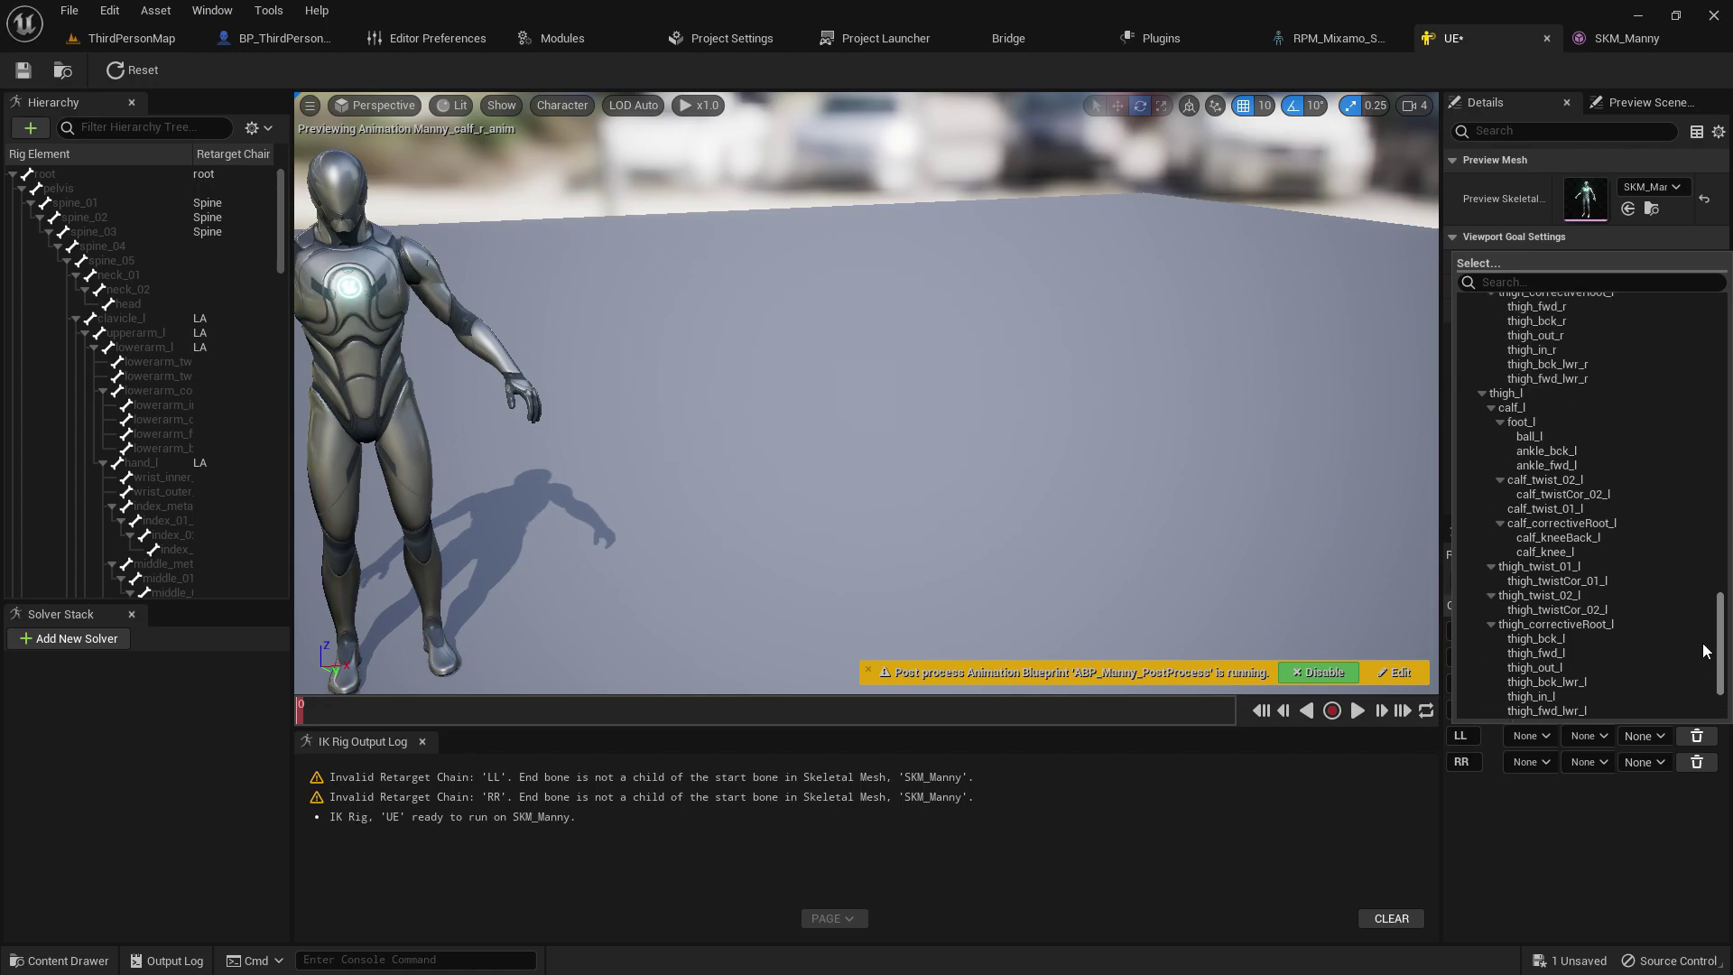
{"action": "left_click", "coordinate": [1512, 392]}
{"action": "left_click", "coordinate": [1588, 739]}
{"action": "left_click_drag", "start_coordinate": [1722, 379], "coordinate": [1731, 676]}
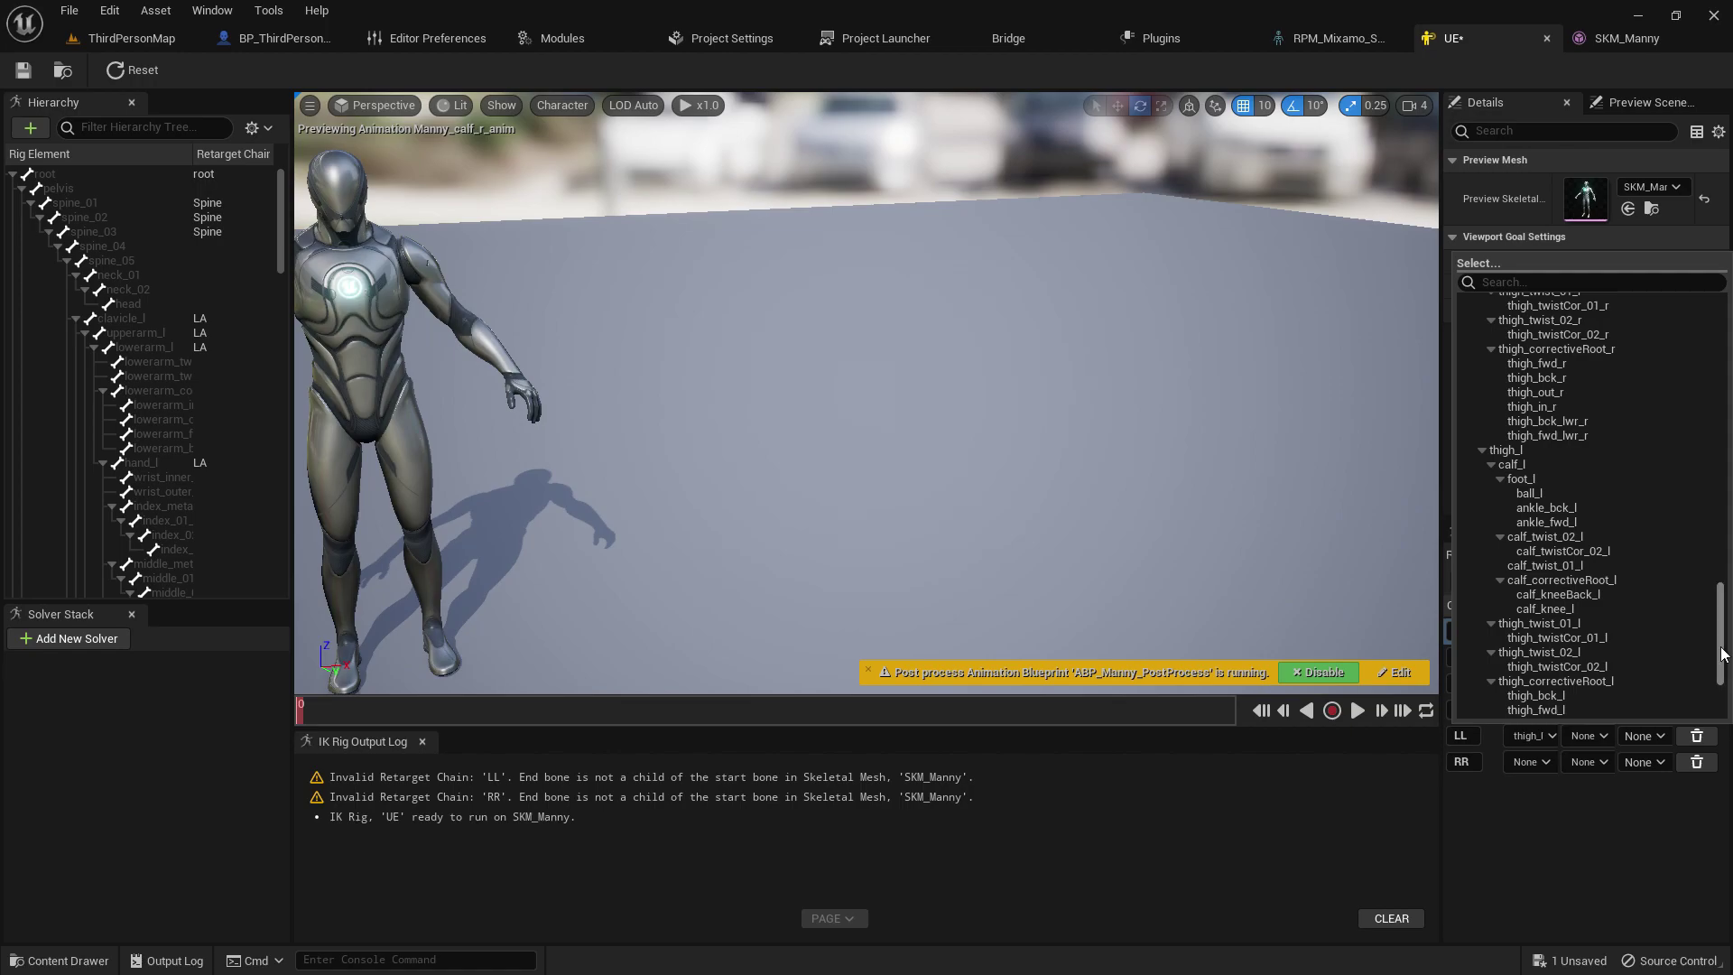
{"action": "scroll", "coordinate": [1589, 587], "scroll_direction": "down", "scroll_amount": 2}
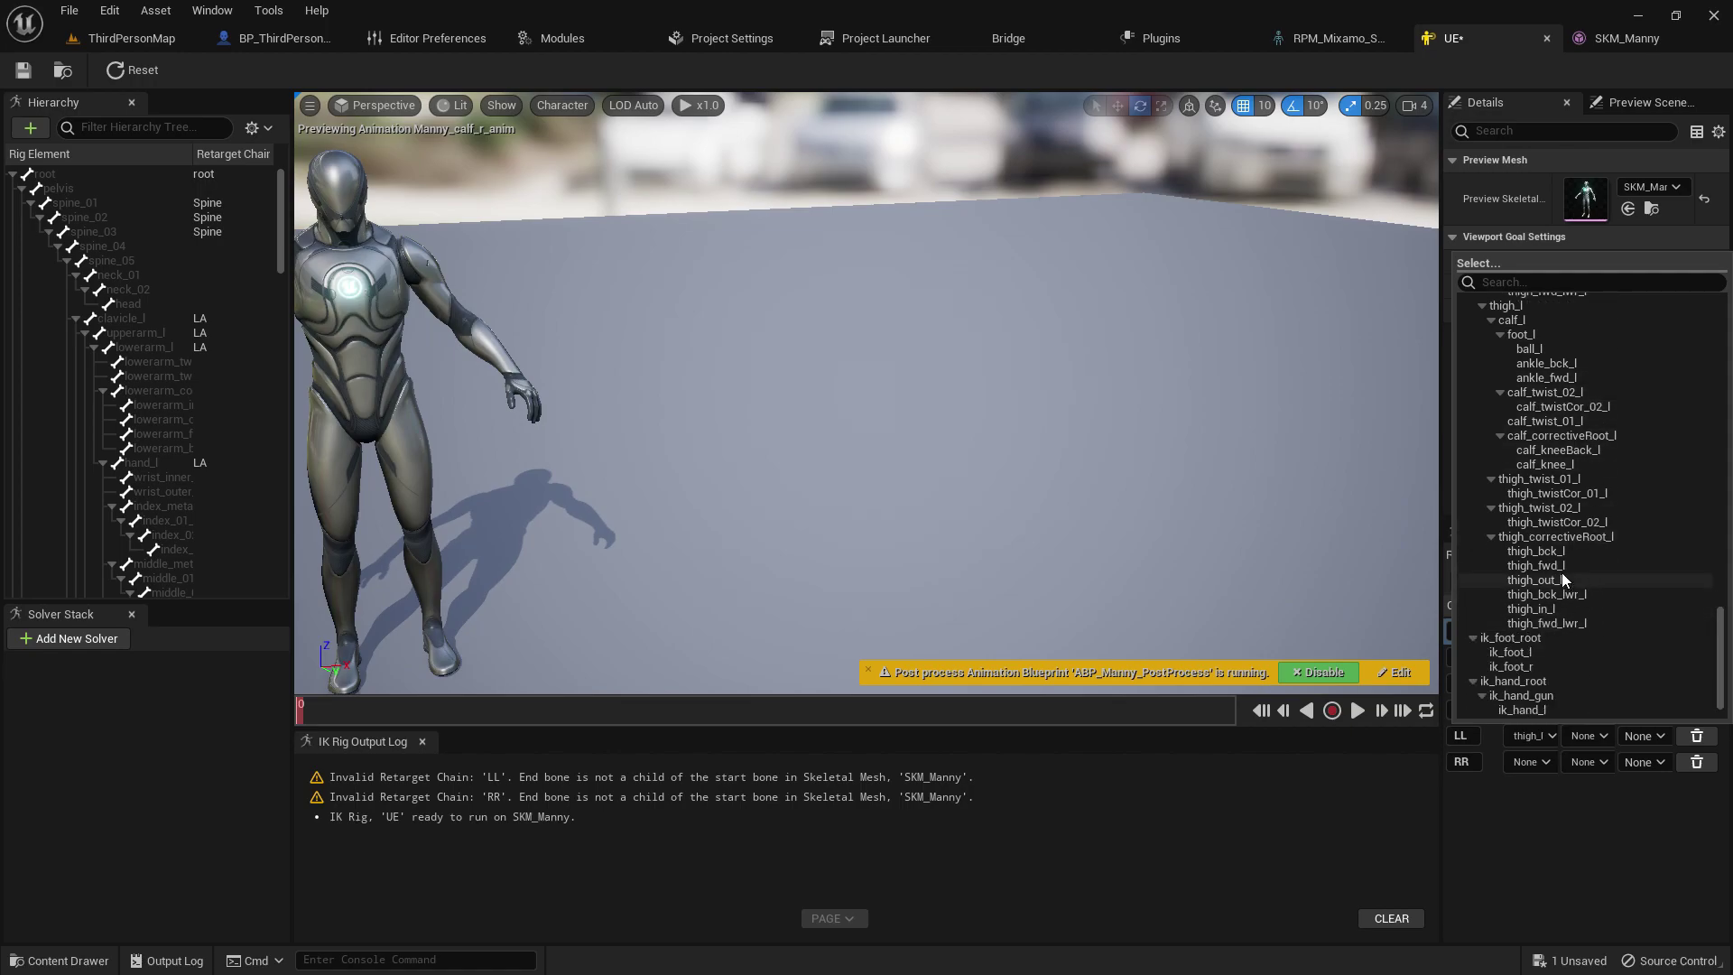
{"action": "scroll", "coordinate": [1555, 356], "scroll_direction": "up", "scroll_amount": 1}
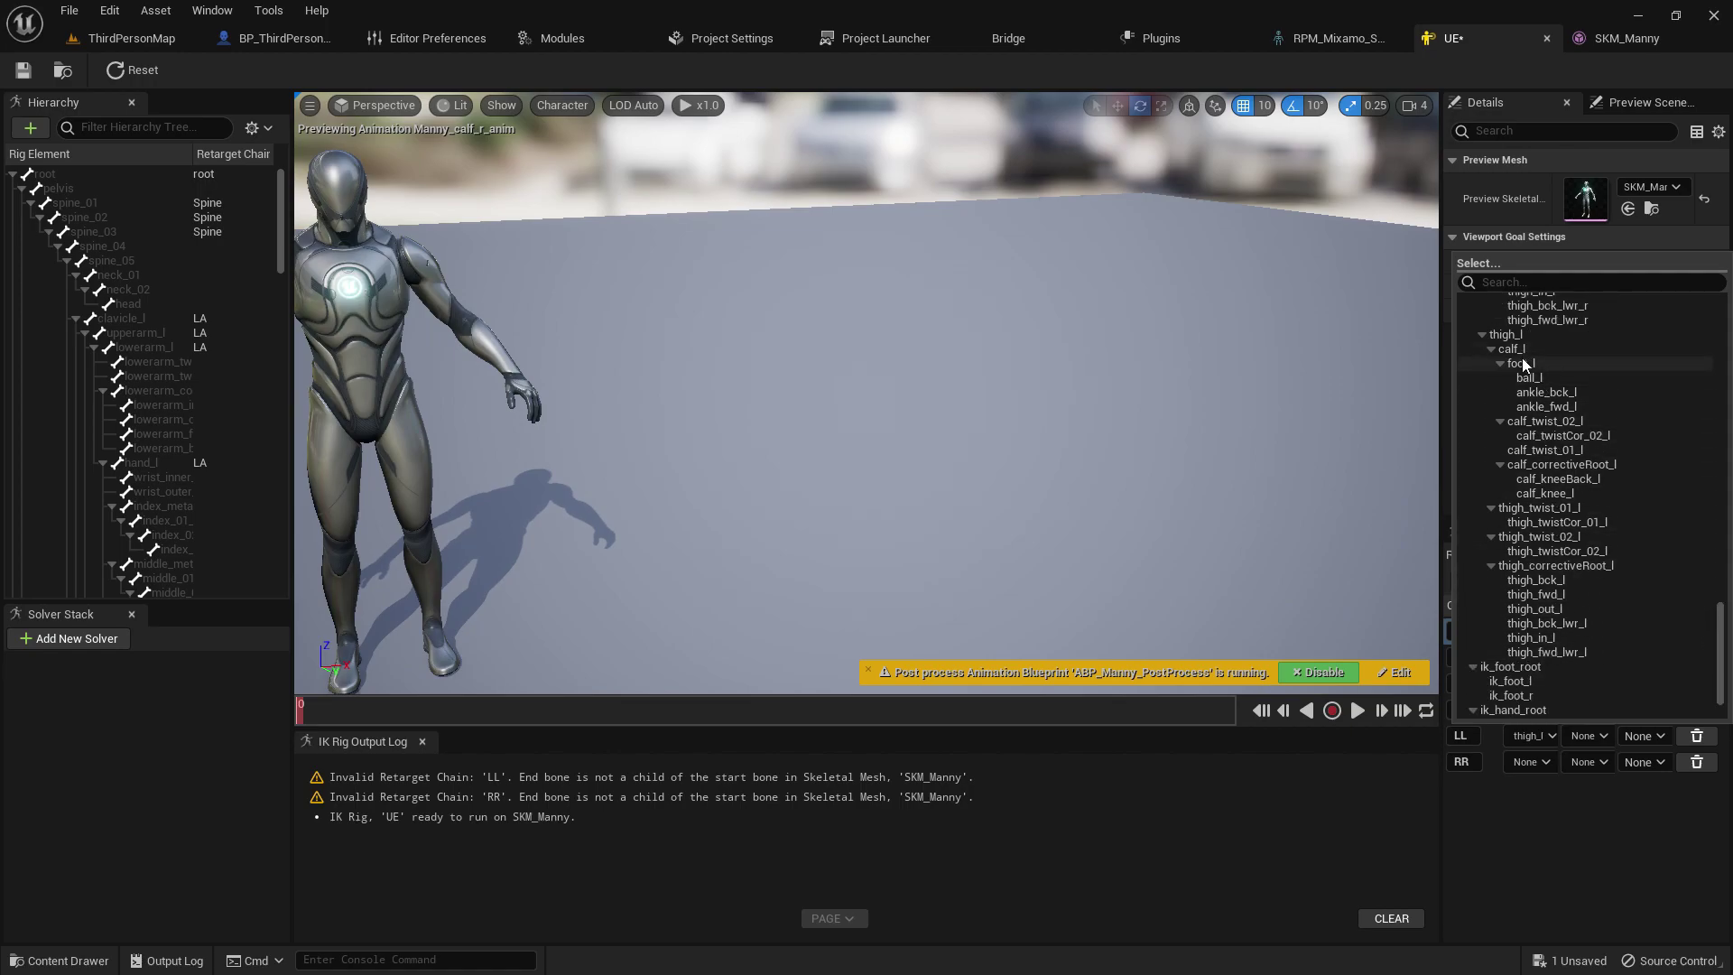
{"action": "left_click", "coordinate": [1576, 378]}
Step: Set the RR chain's start bone to thigh_l and its end bone to ball_r, and save the UE rig
{"action": "left_click", "coordinate": [1555, 758]}
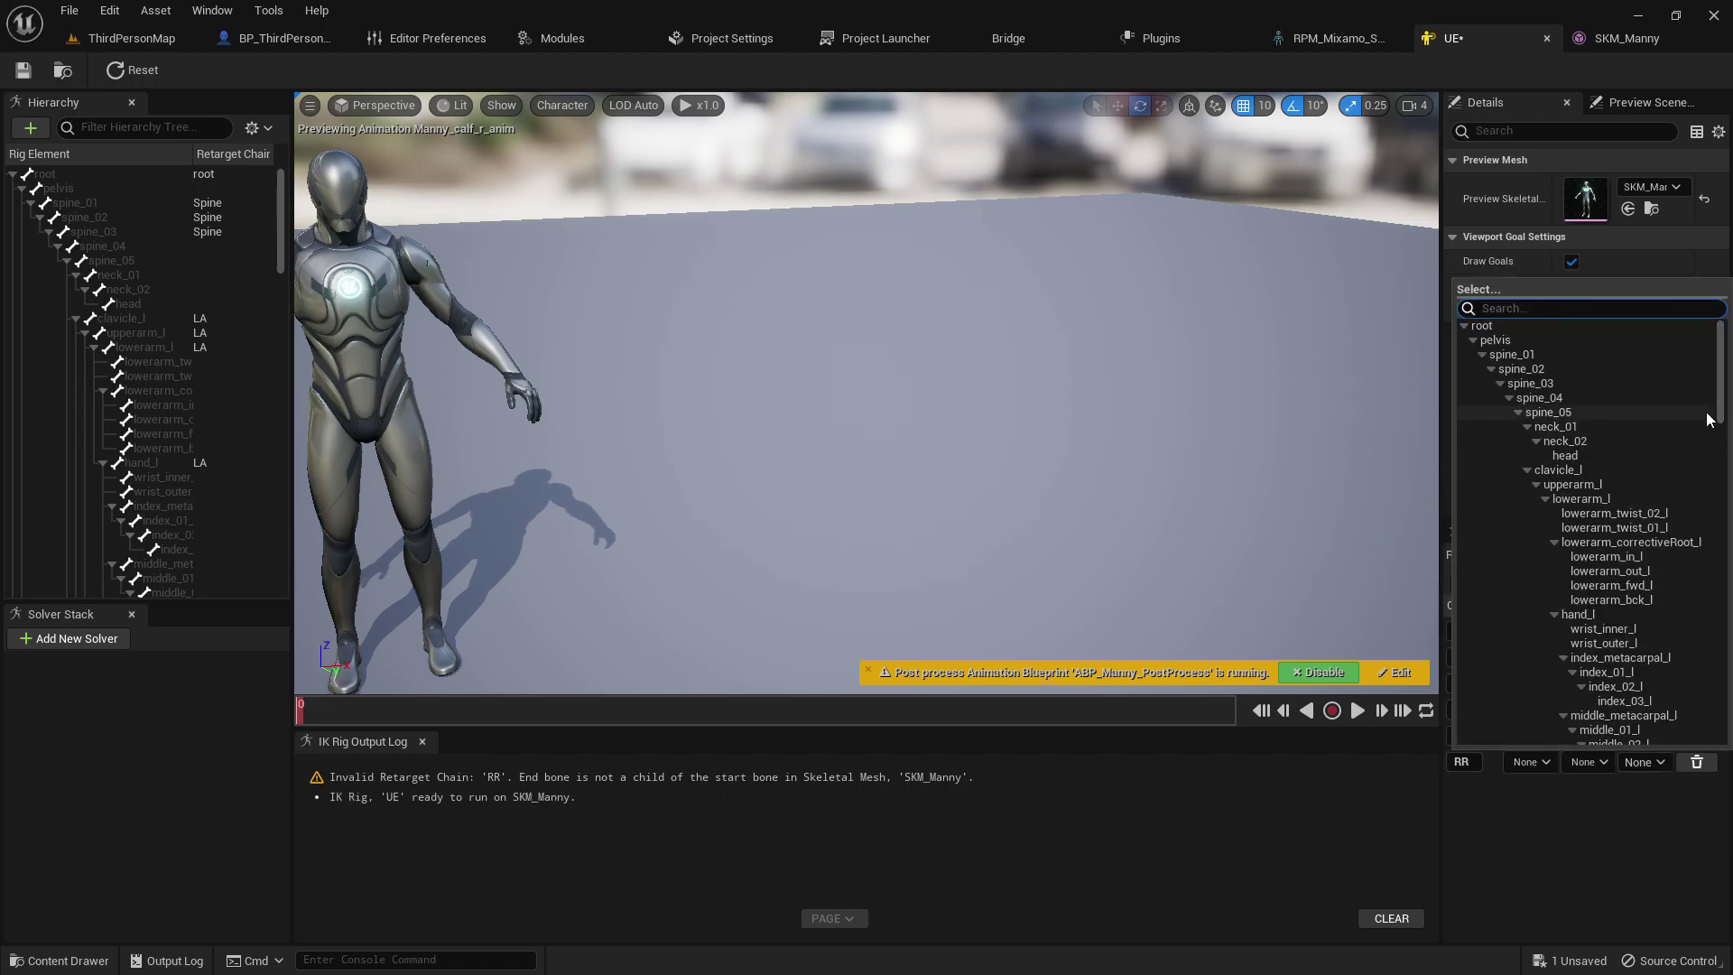
{"action": "left_click_drag", "start_coordinate": [1721, 404], "coordinate": [1718, 742]}
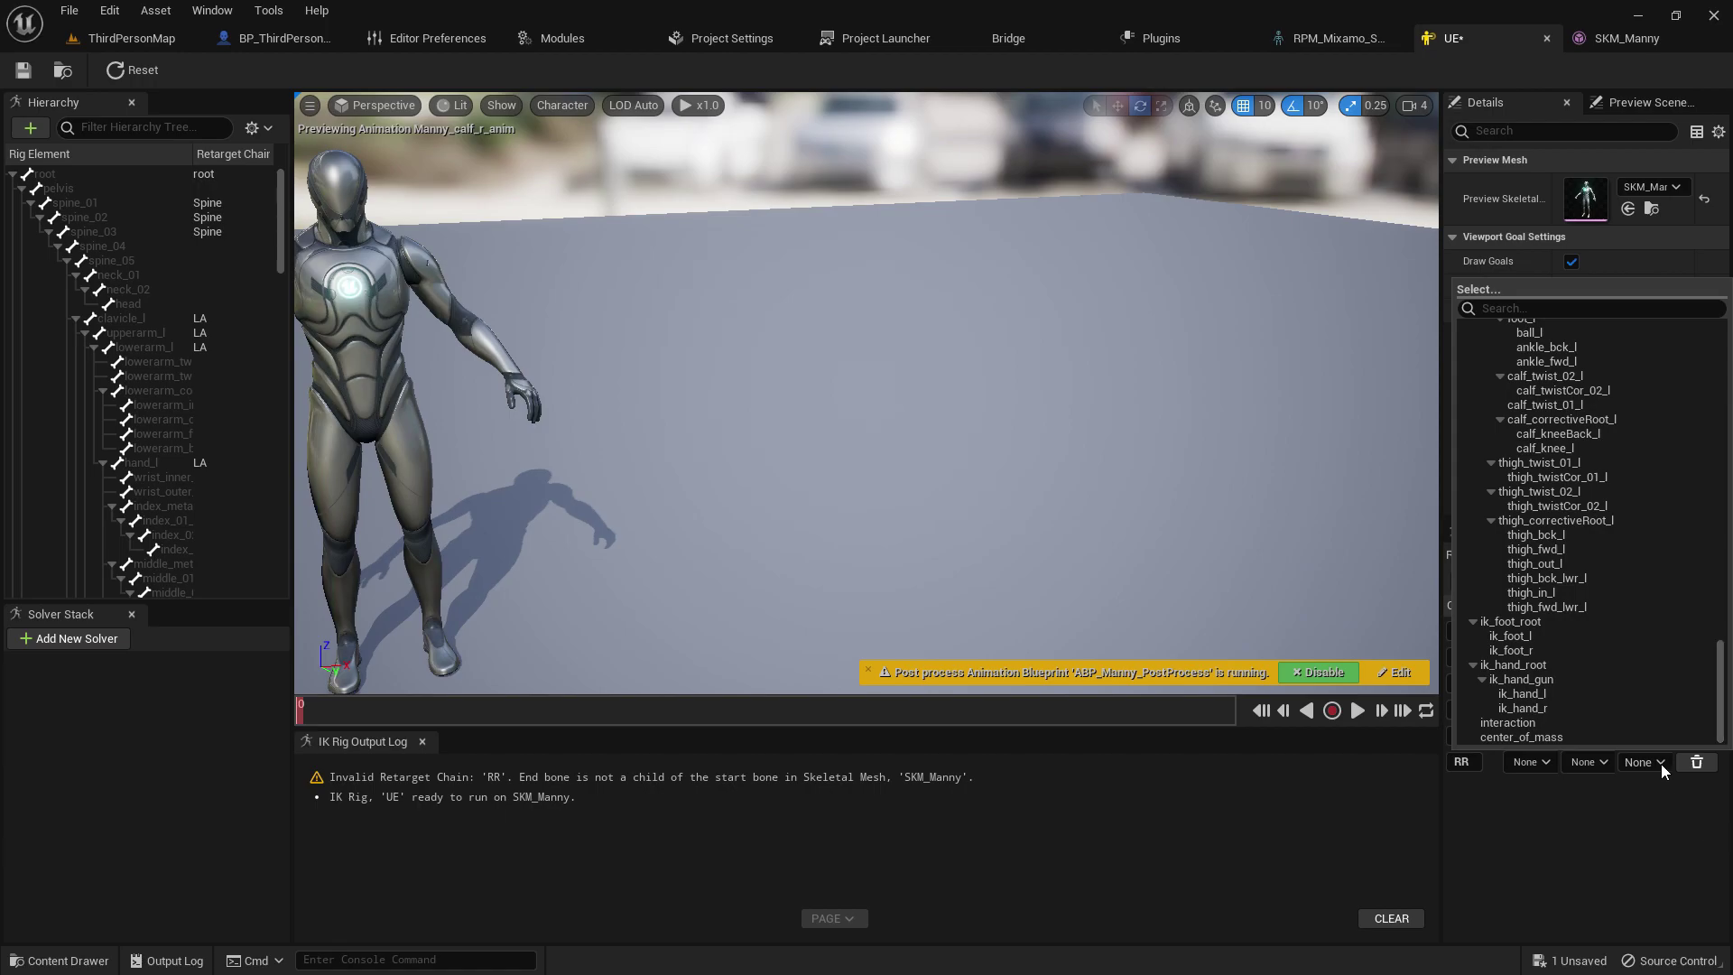
{"action": "scroll", "coordinate": [1546, 560], "scroll_direction": "up", "scroll_amount": 3}
{"action": "left_click", "coordinate": [1538, 433]}
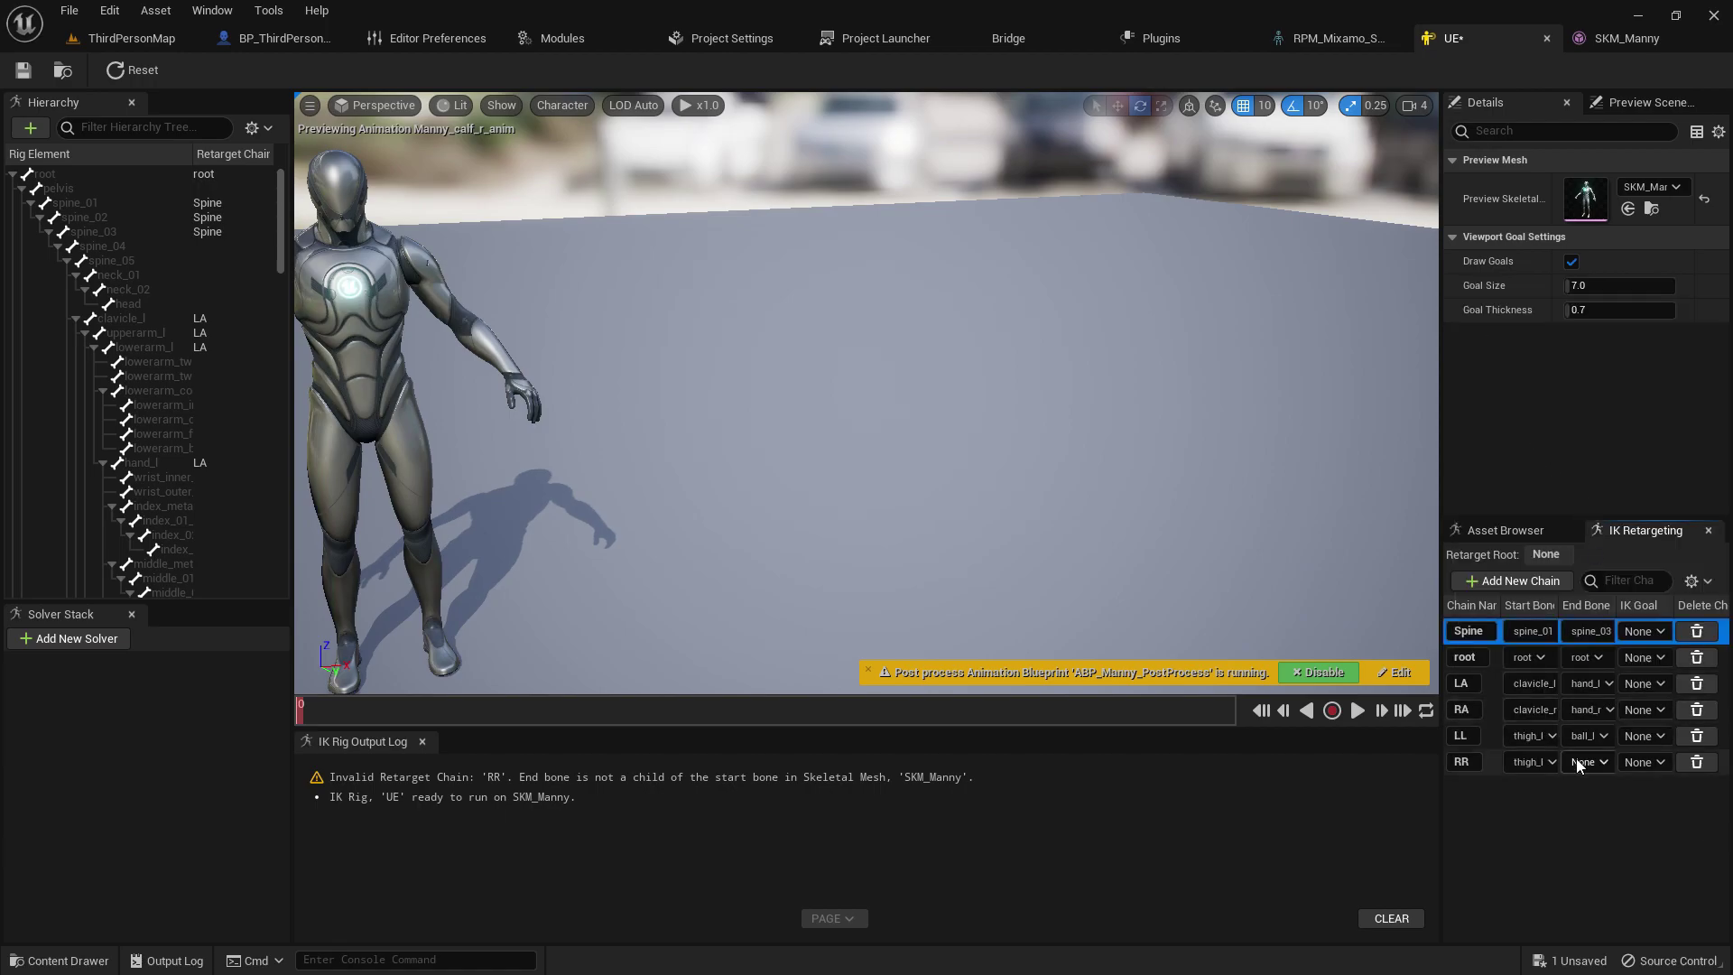
{"action": "left_click", "coordinate": [1577, 761]}
{"action": "left_click_drag", "start_coordinate": [1717, 377], "coordinate": [1718, 742]}
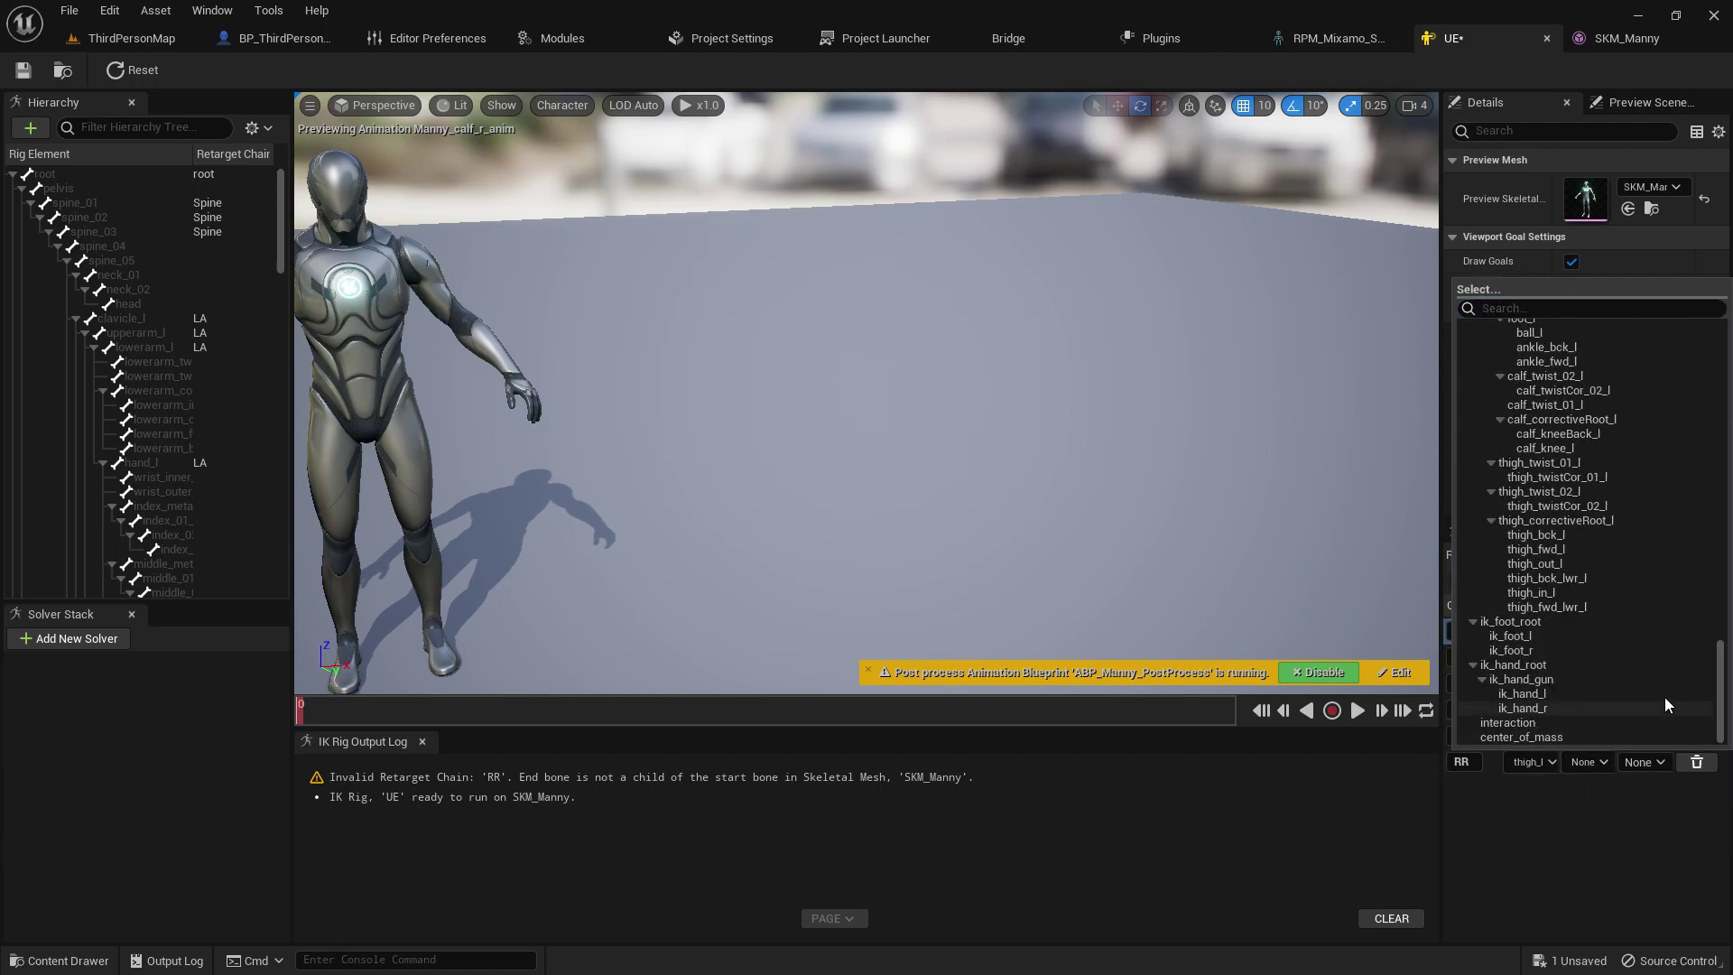
{"action": "scroll", "coordinate": [1560, 560], "scroll_direction": "up", "scroll_amount": 3}
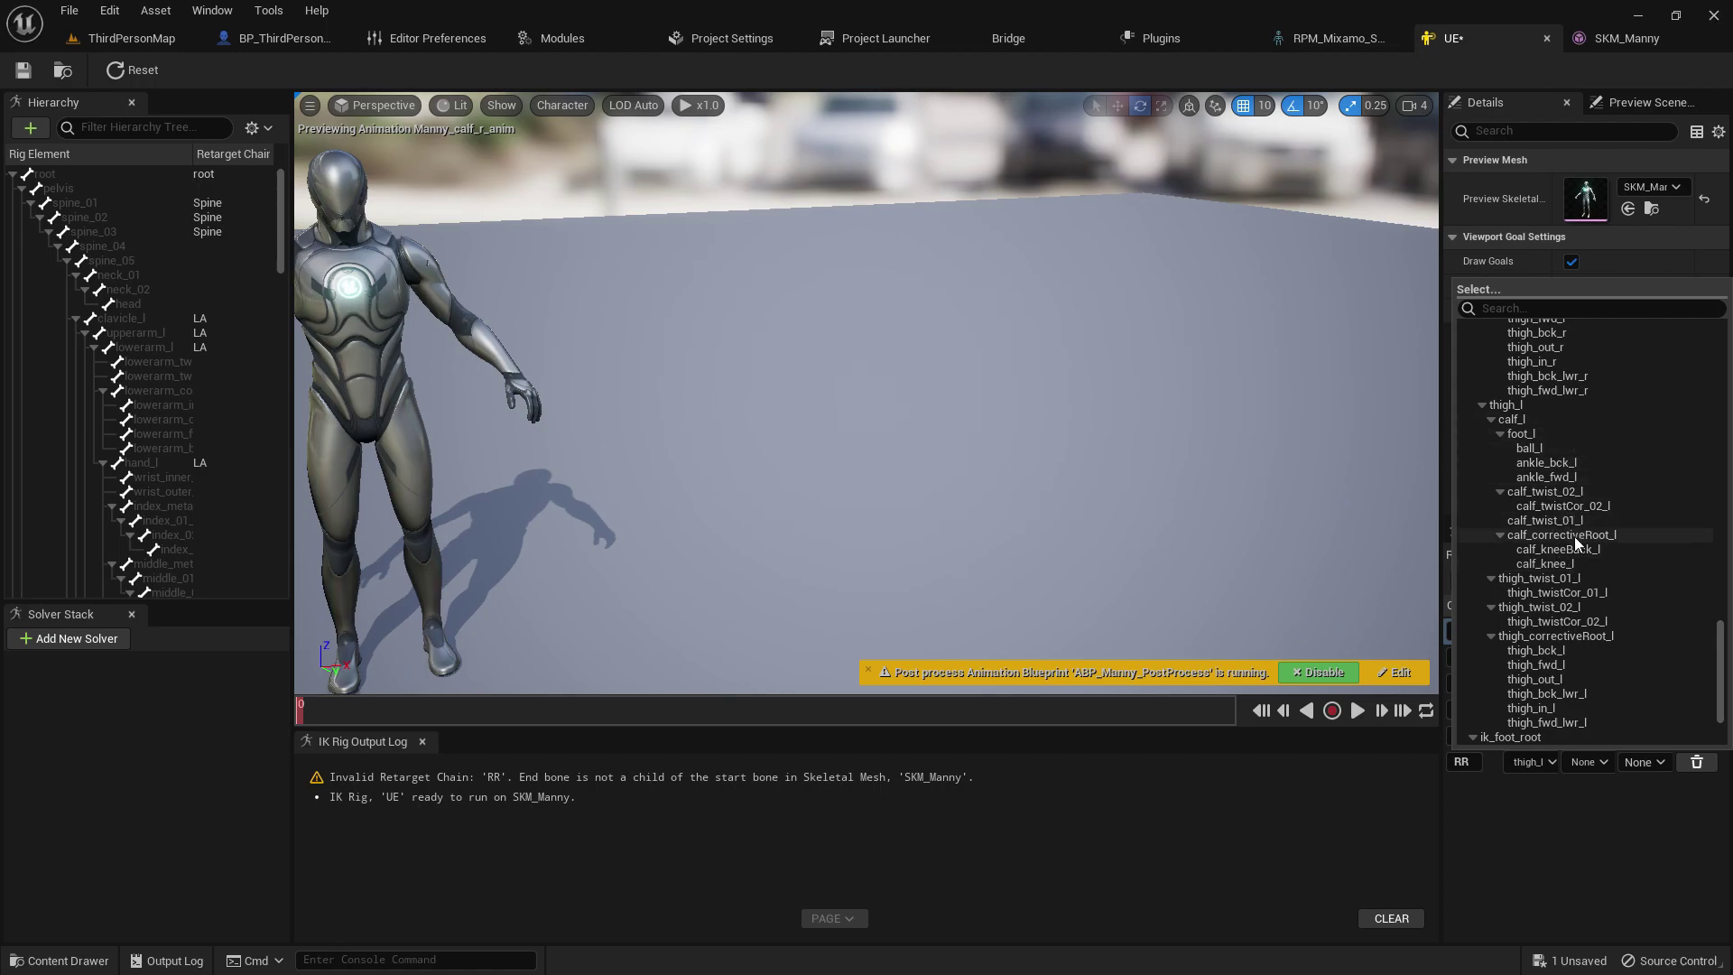
{"action": "scroll", "coordinate": [1580, 560], "scroll_direction": "down", "scroll_amount": 2}
{"action": "scroll", "coordinate": [1574, 372], "scroll_direction": "up", "scroll_amount": 1}
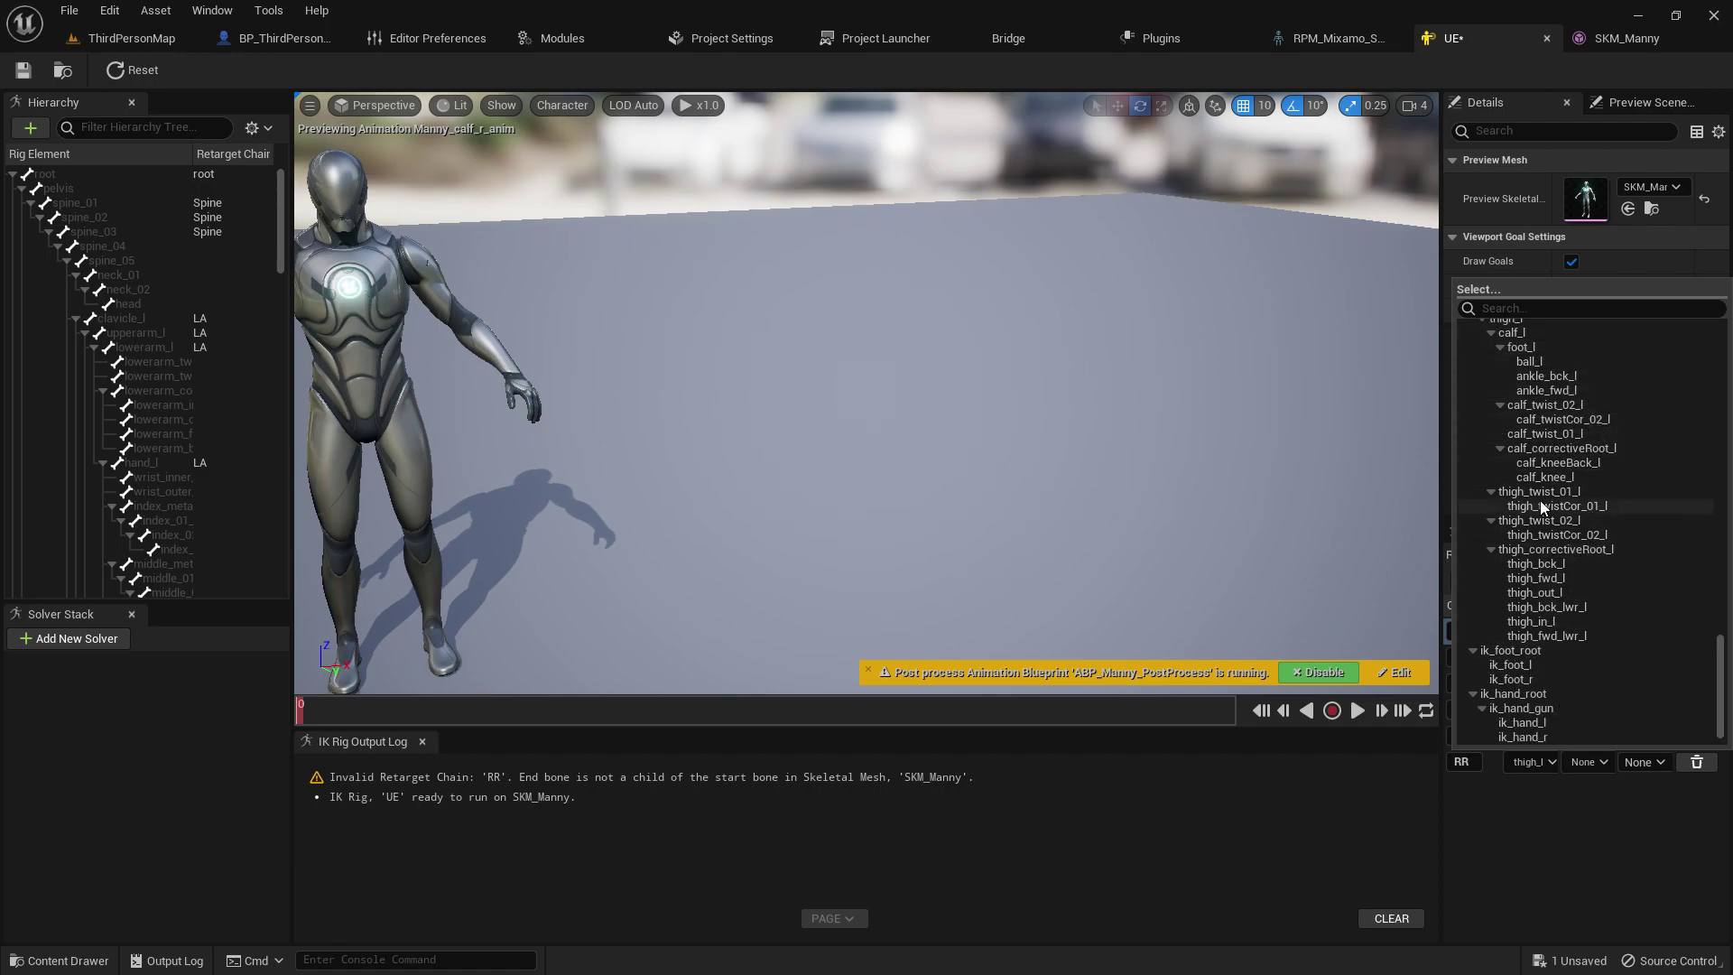
{"action": "scroll", "coordinate": [1548, 652], "scroll_direction": "up", "scroll_amount": 8}
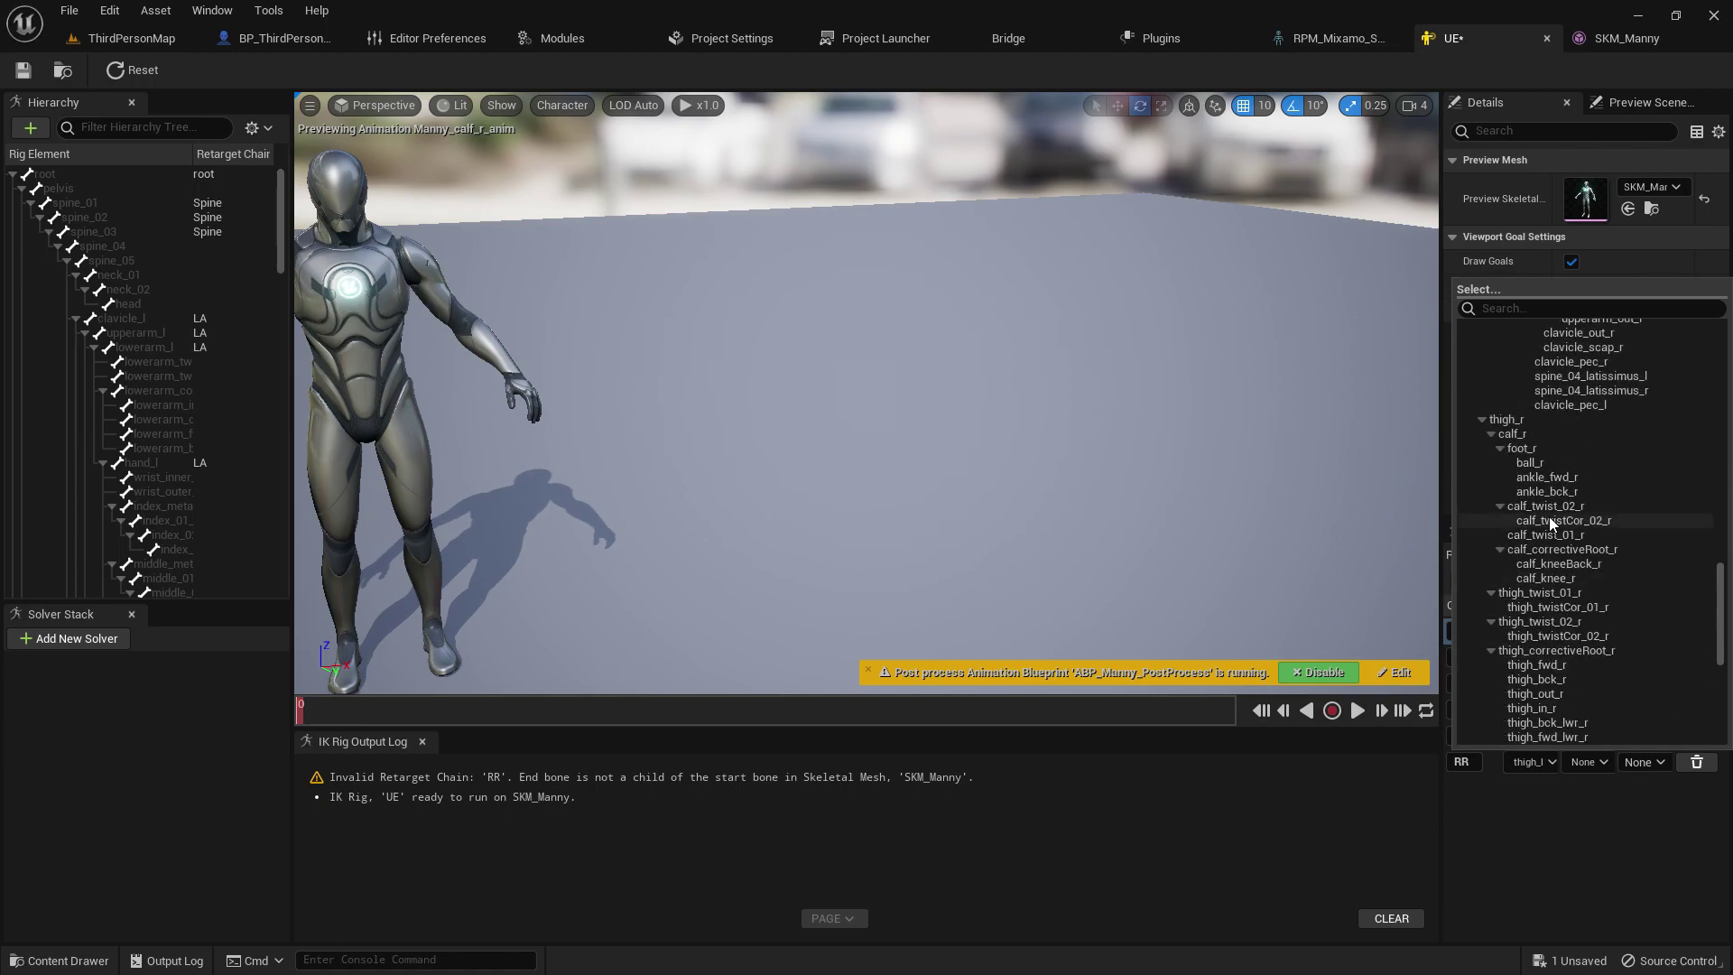
{"action": "left_click", "coordinate": [1549, 462]}
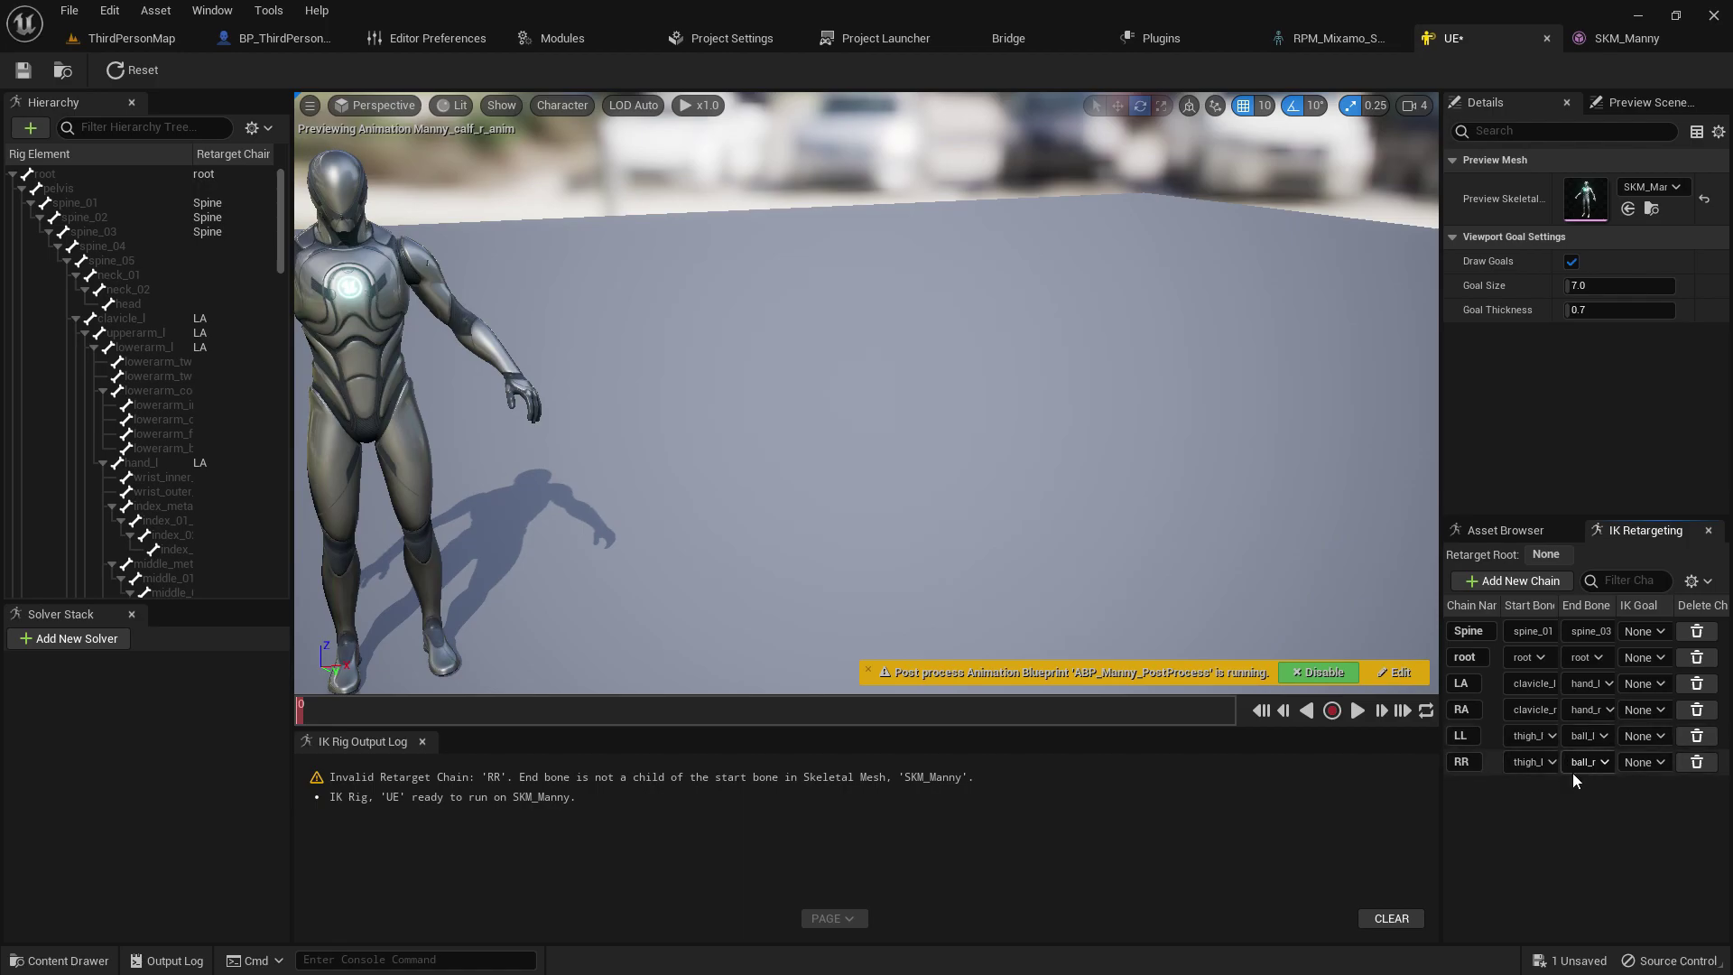
{"action": "left_click", "coordinate": [24, 69]}
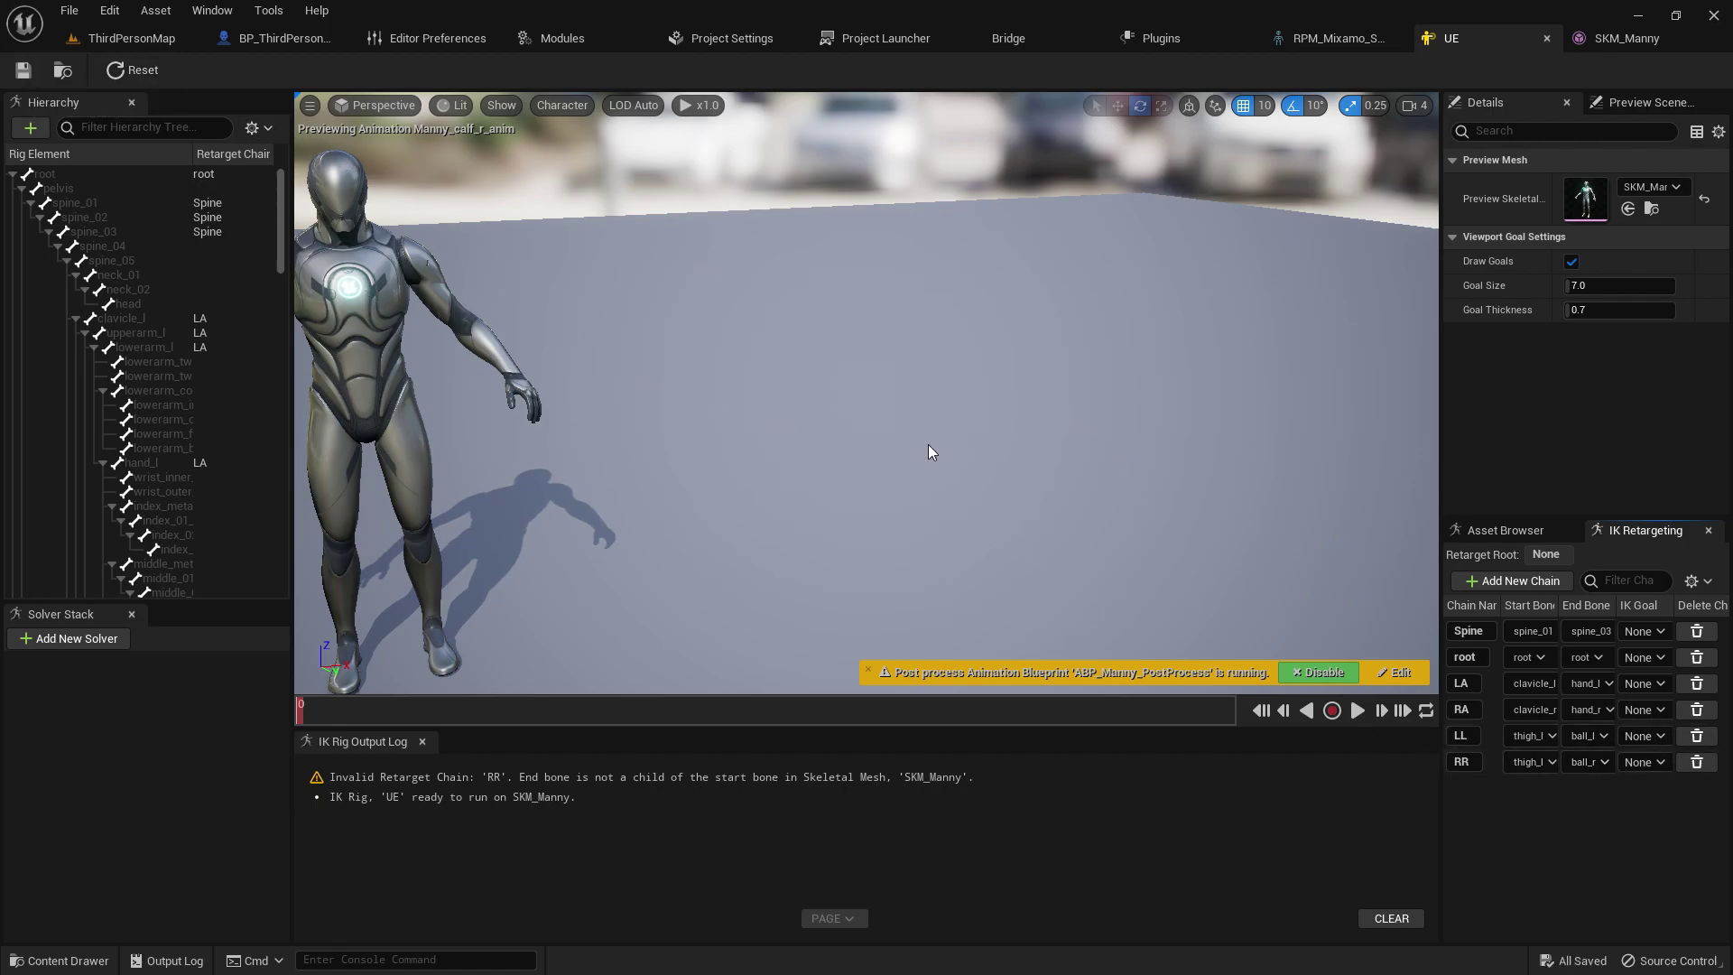
Step: Set the pelvis bone as the retarget root of the UE rig
{"action": "left_click", "coordinate": [94, 188]}
{"action": "right_click", "coordinate": [98, 186]}
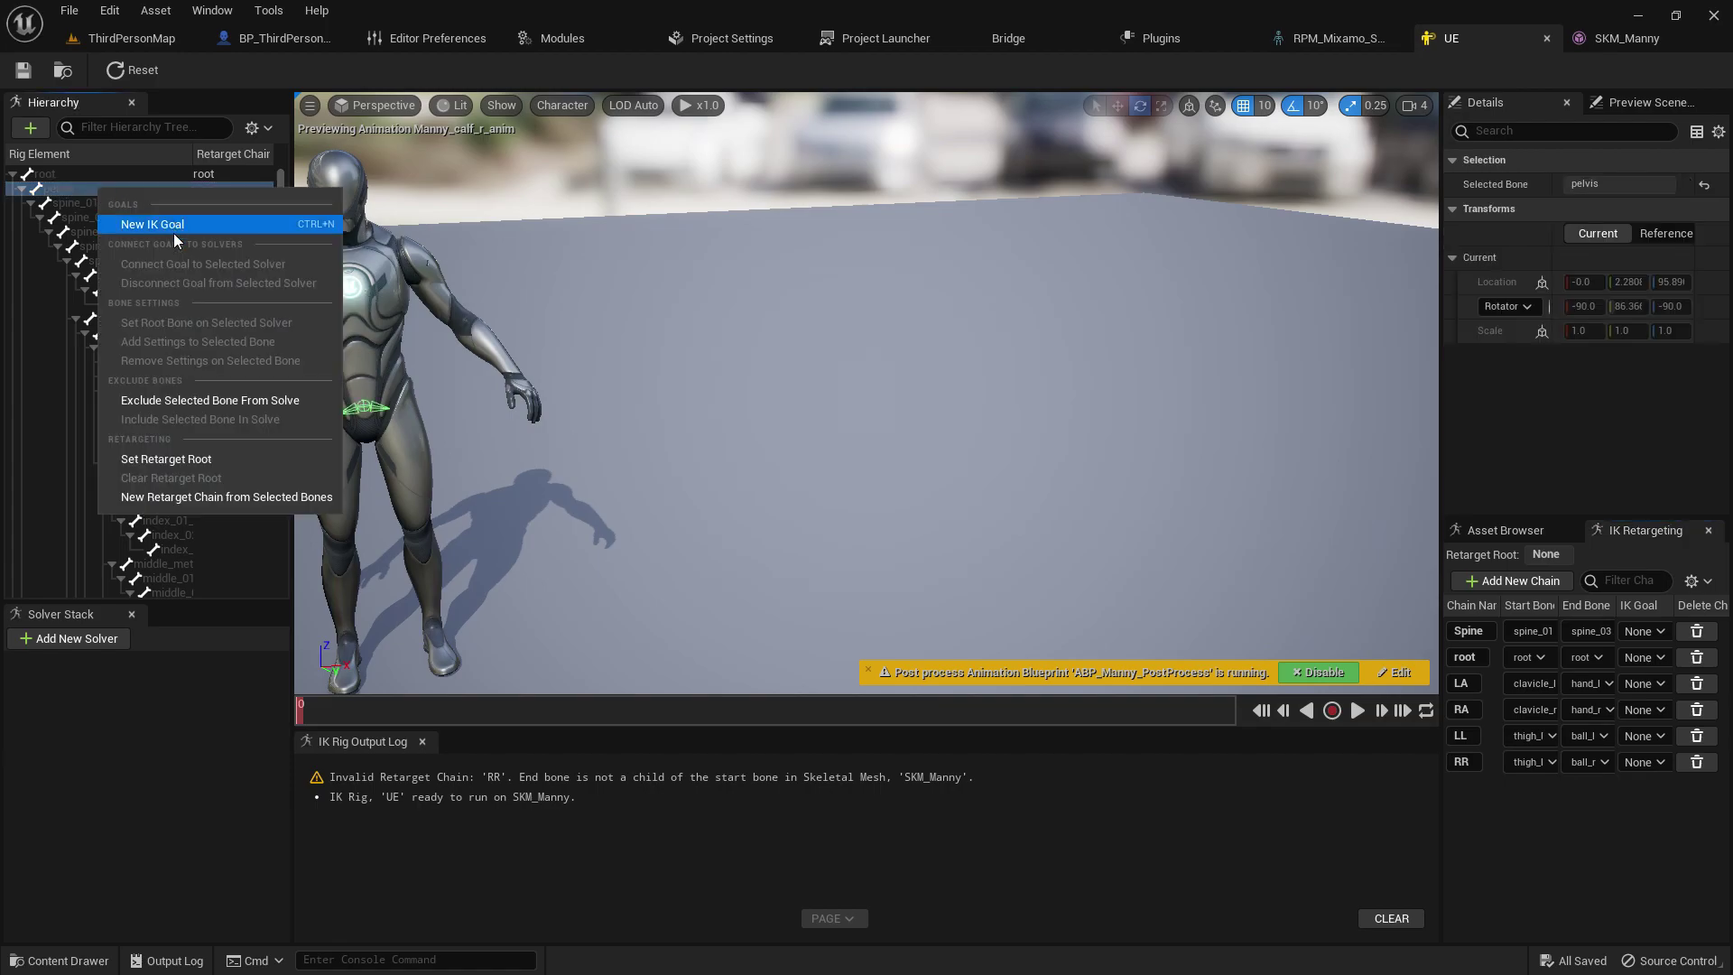
{"action": "left_click", "coordinate": [167, 458]}
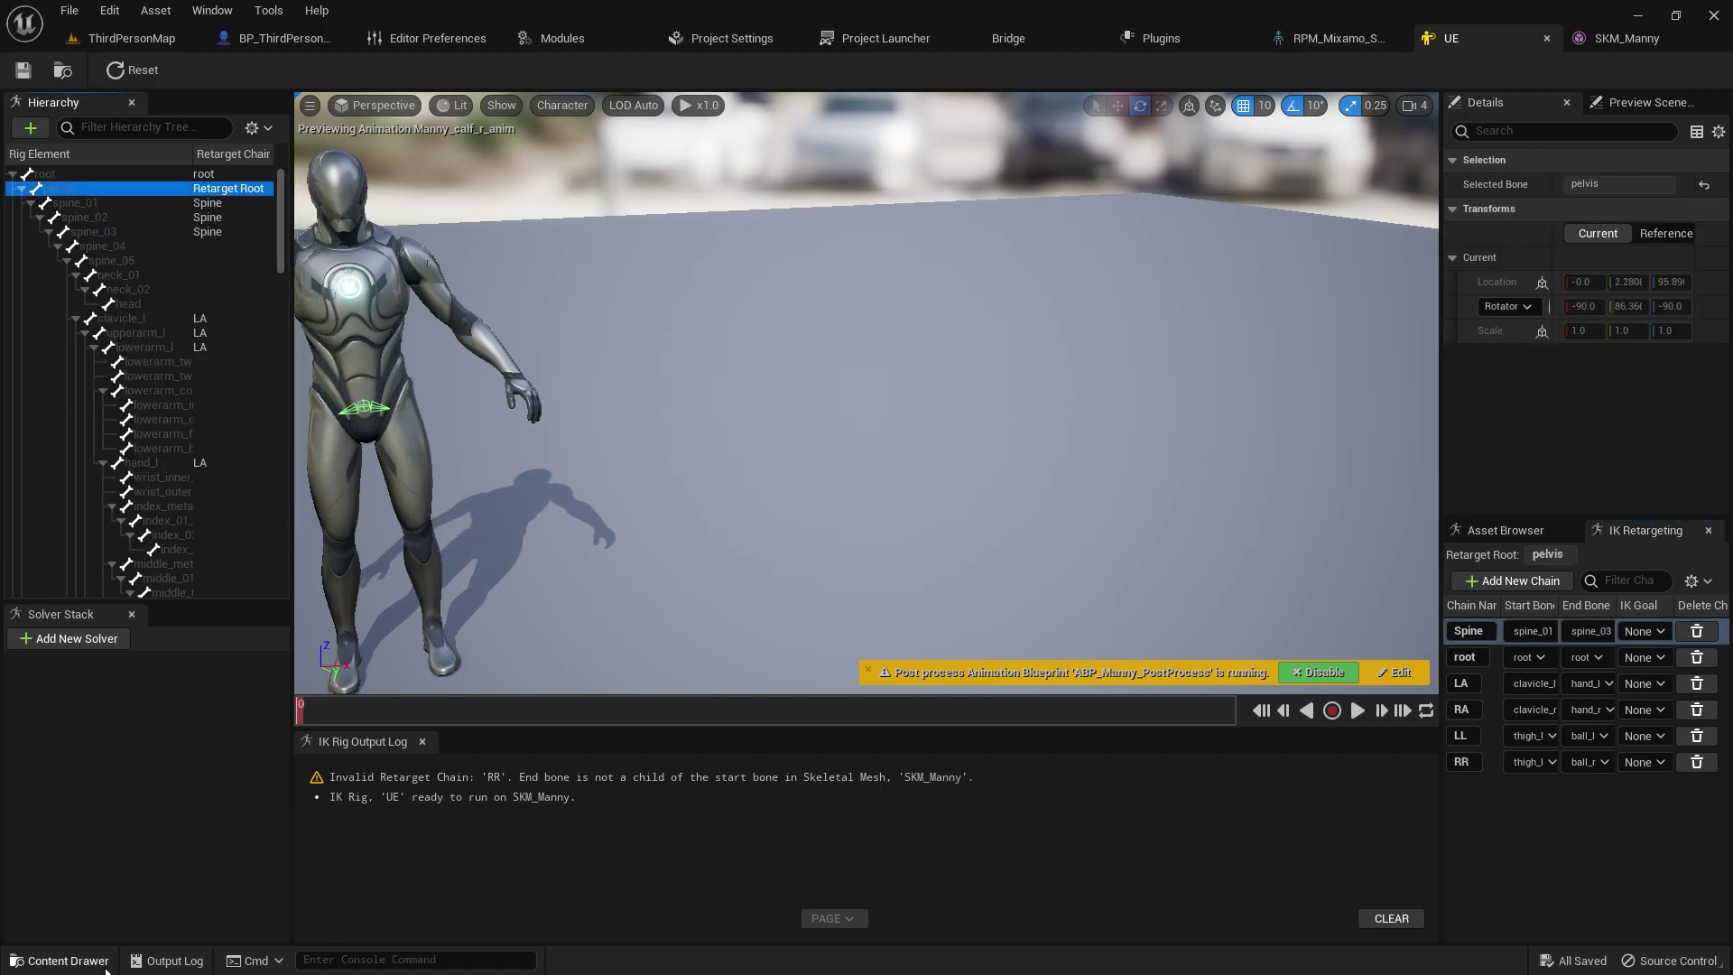
Step: Create an IK Retargeter asset in the Content folder, copying animation from the UE rig
{"action": "left_click", "coordinate": [104, 964]}
{"action": "left_click", "coordinate": [362, 636]}
{"action": "right_click", "coordinate": [672, 728]}
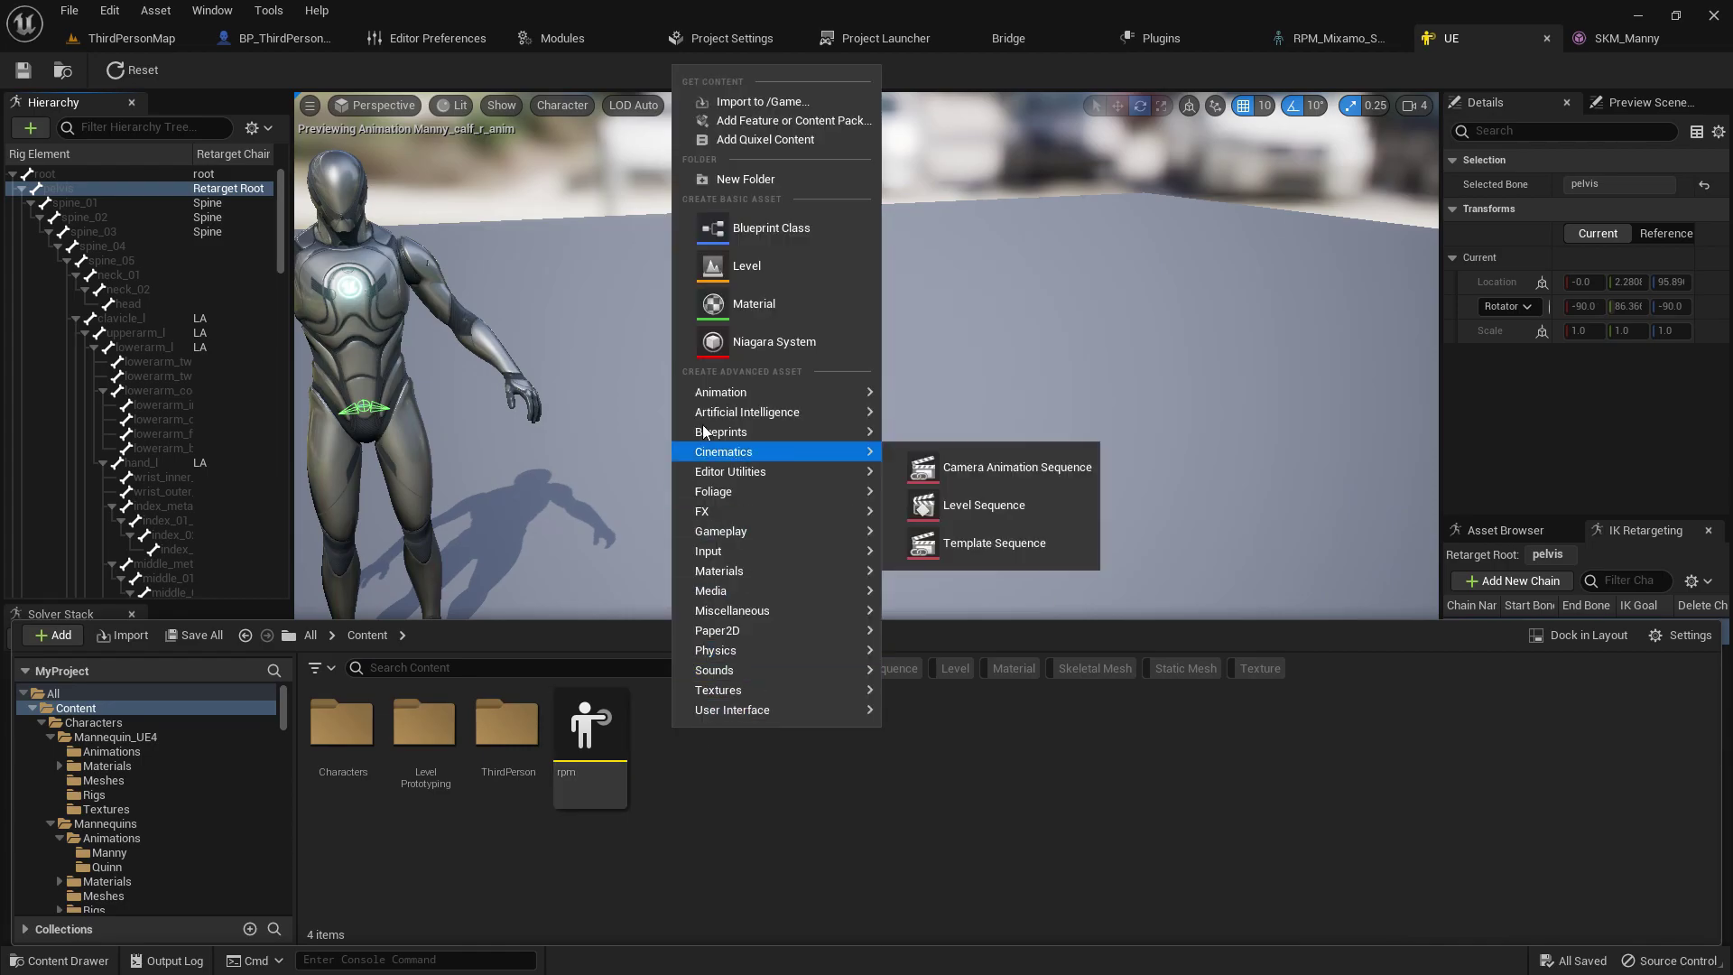
{"action": "mouse_move", "coordinate": [745, 392]}
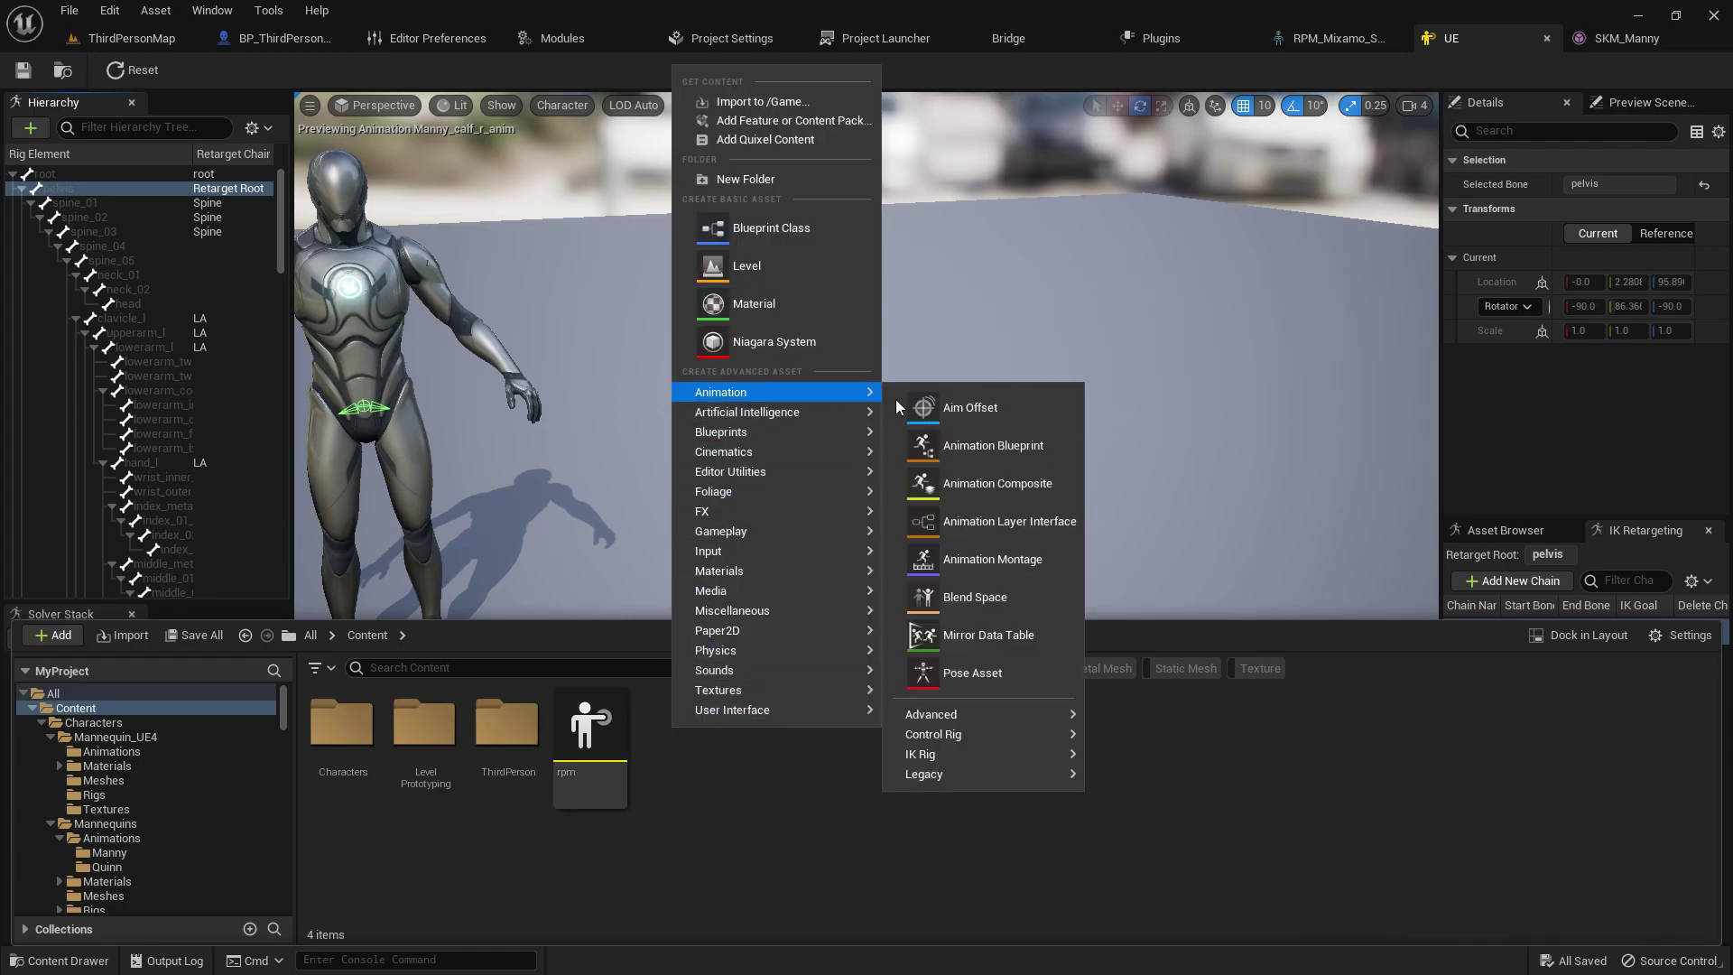
{"action": "mouse_move", "coordinate": [970, 765]}
{"action": "left_click", "coordinate": [1174, 770]}
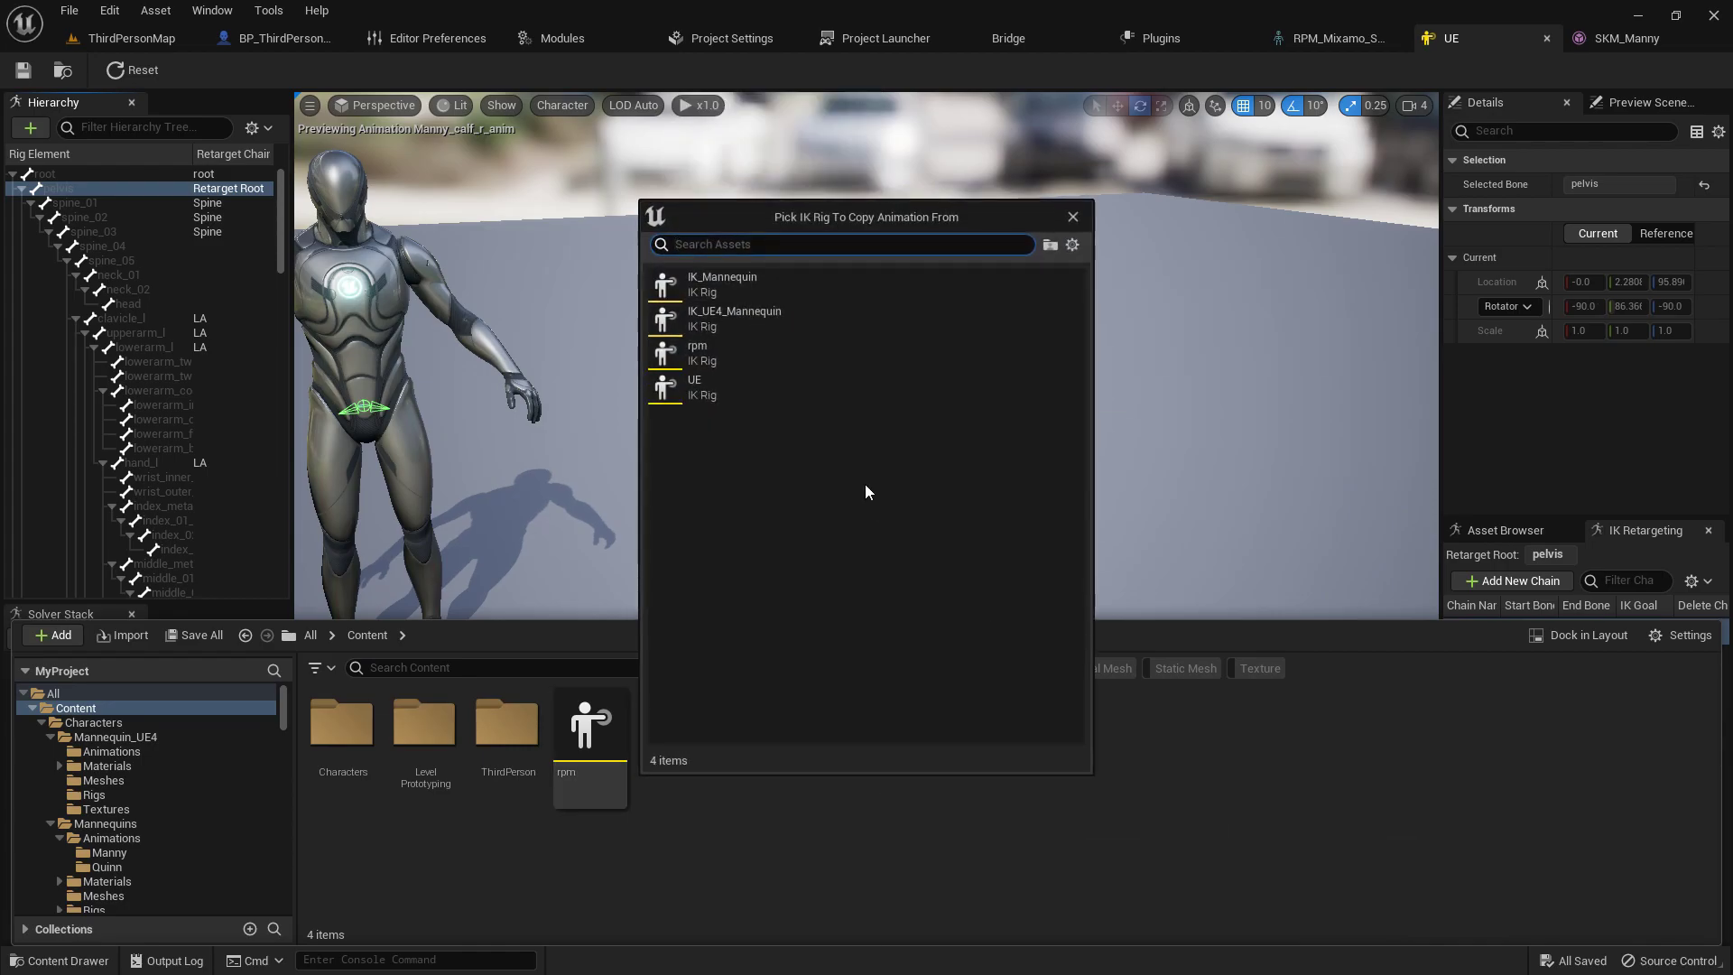
{"action": "left_click", "coordinate": [776, 389]}
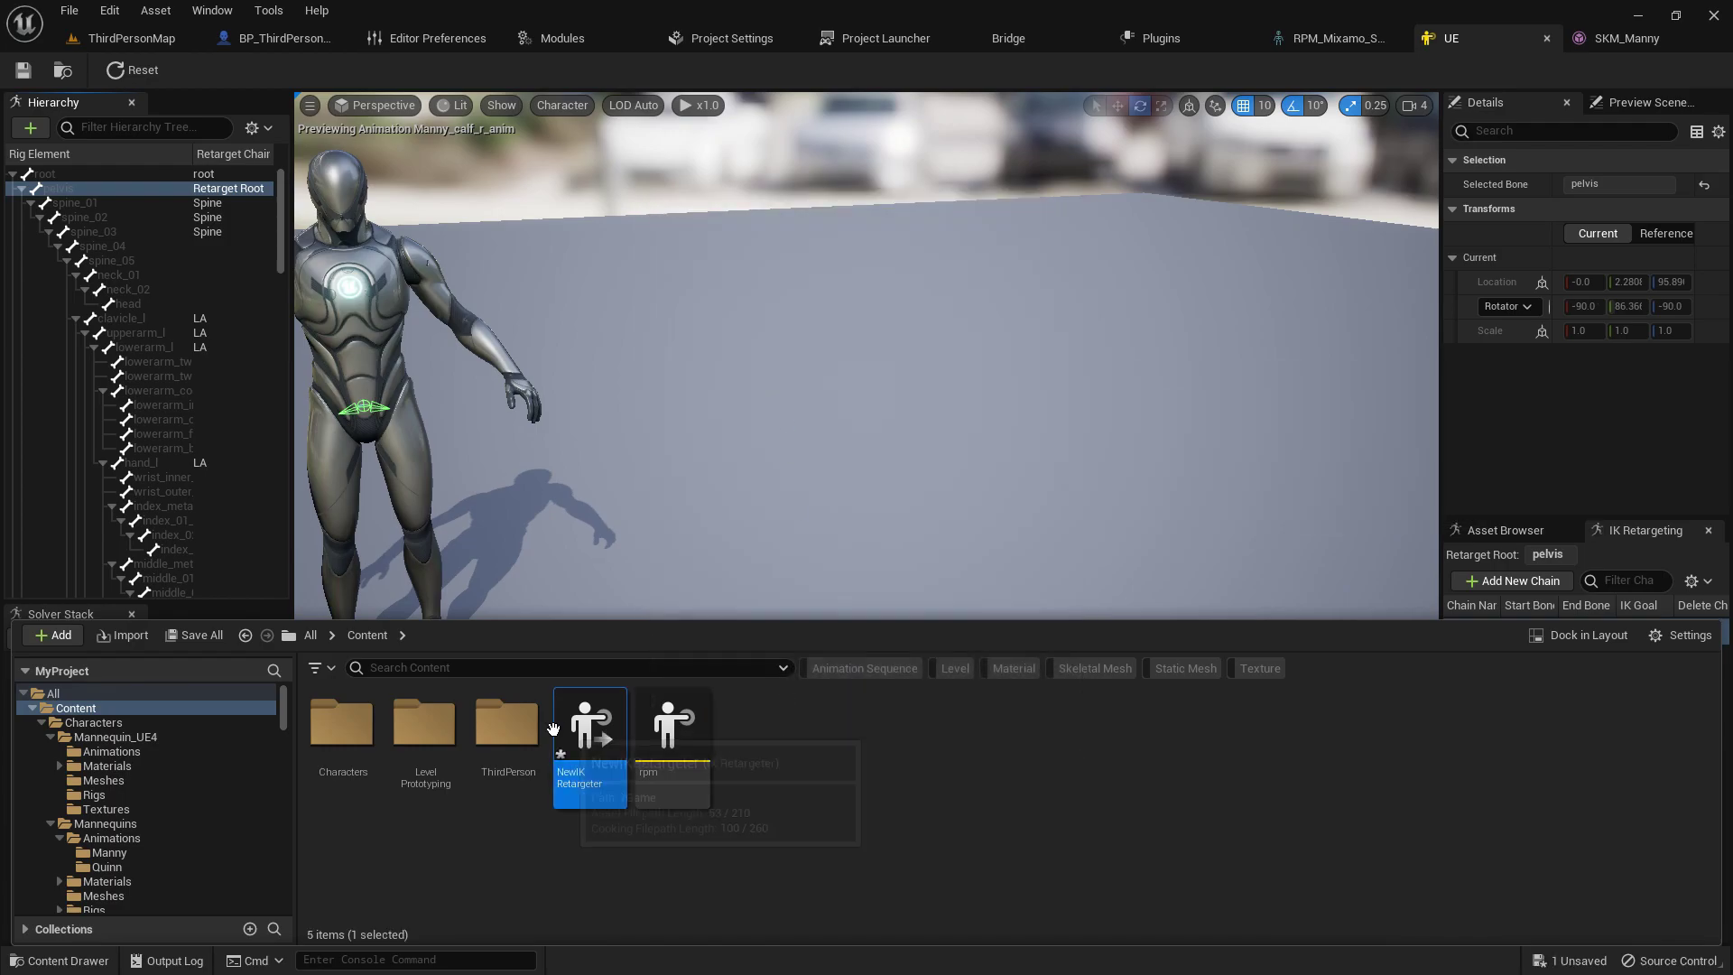
Step: Open the new retargeter and assign rpm as its target IK rig
{"action": "double_click", "coordinate": [587, 726]}
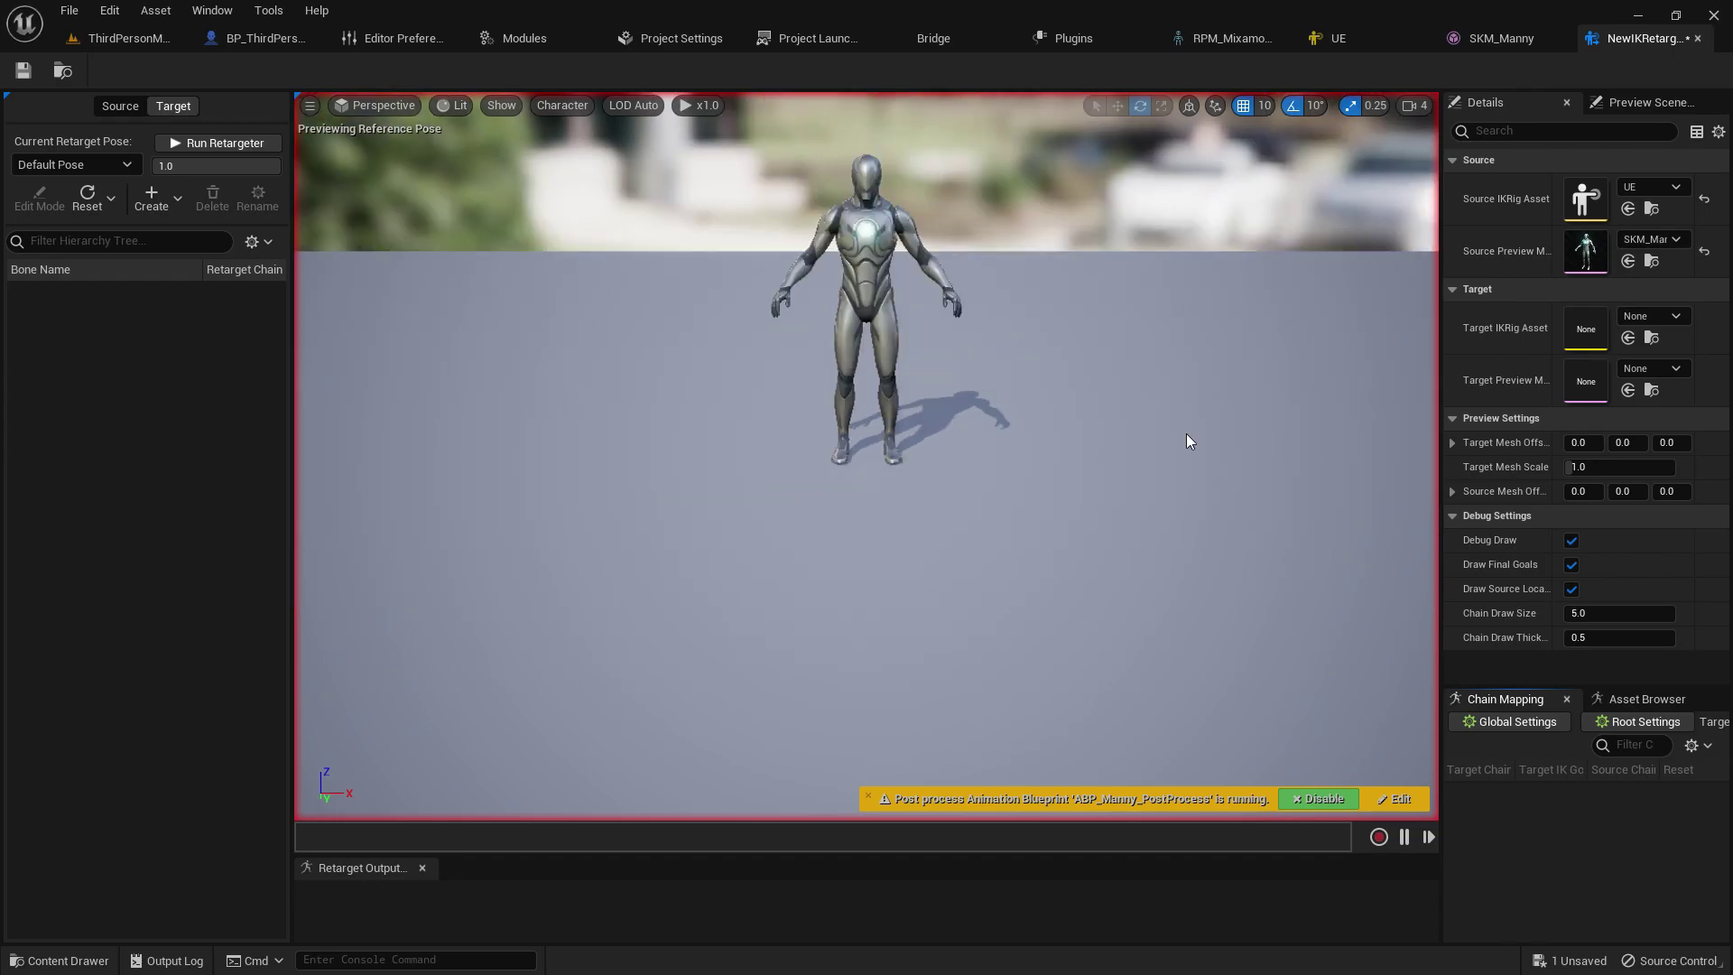
{"action": "left_click", "coordinate": [1650, 316]}
{"action": "left_click", "coordinate": [1599, 595]}
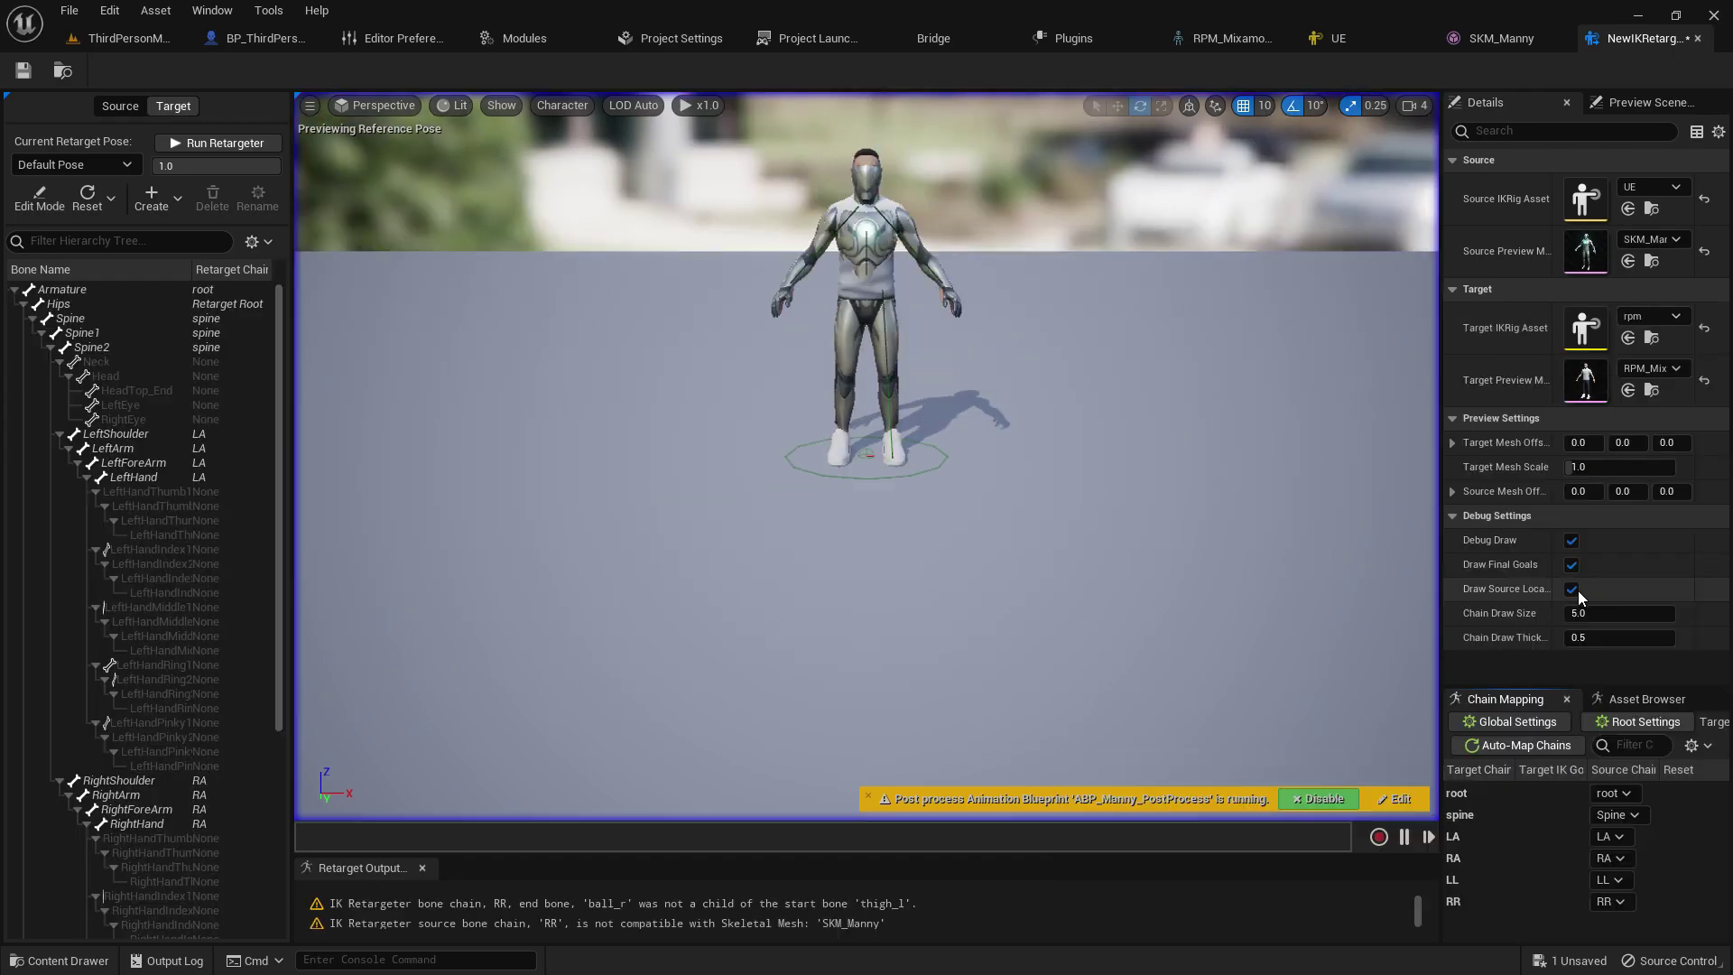
Step: Filter the retargeter's animations by "IDLE" and preview MF_Idle and MM_Idle on both characters from front and back
{"action": "left_click", "coordinate": [1641, 697]}
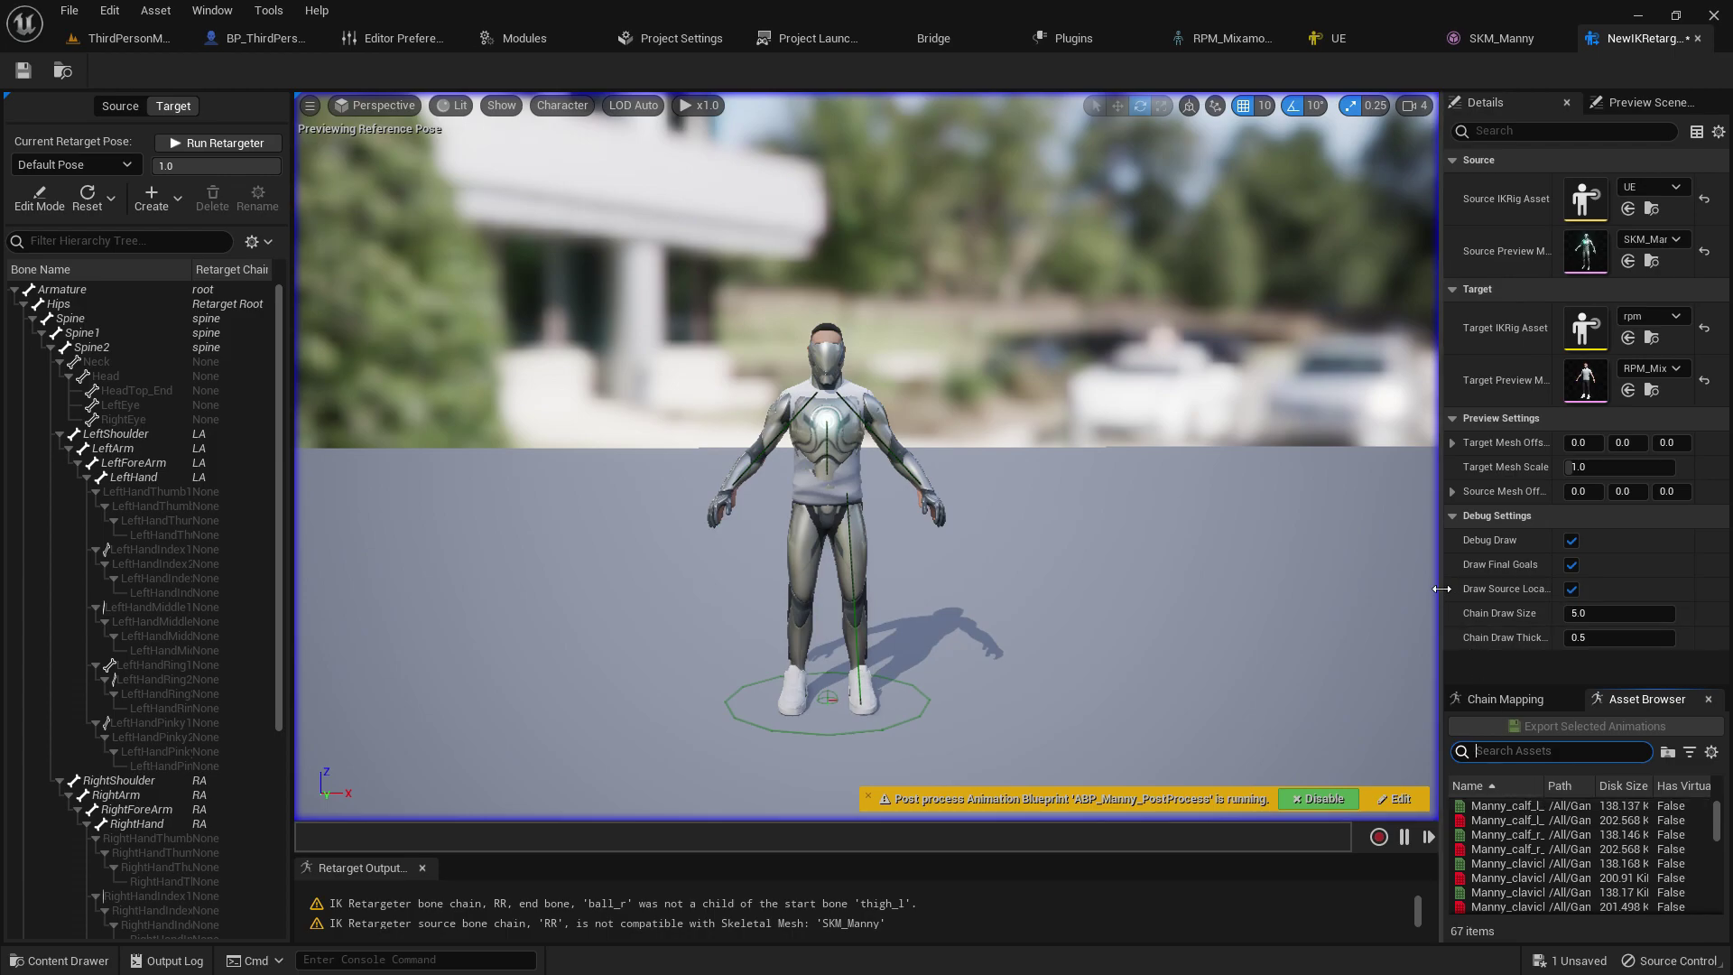
{"action": "left_click_drag", "start_coordinate": [1442, 589], "coordinate": [1263, 592]}
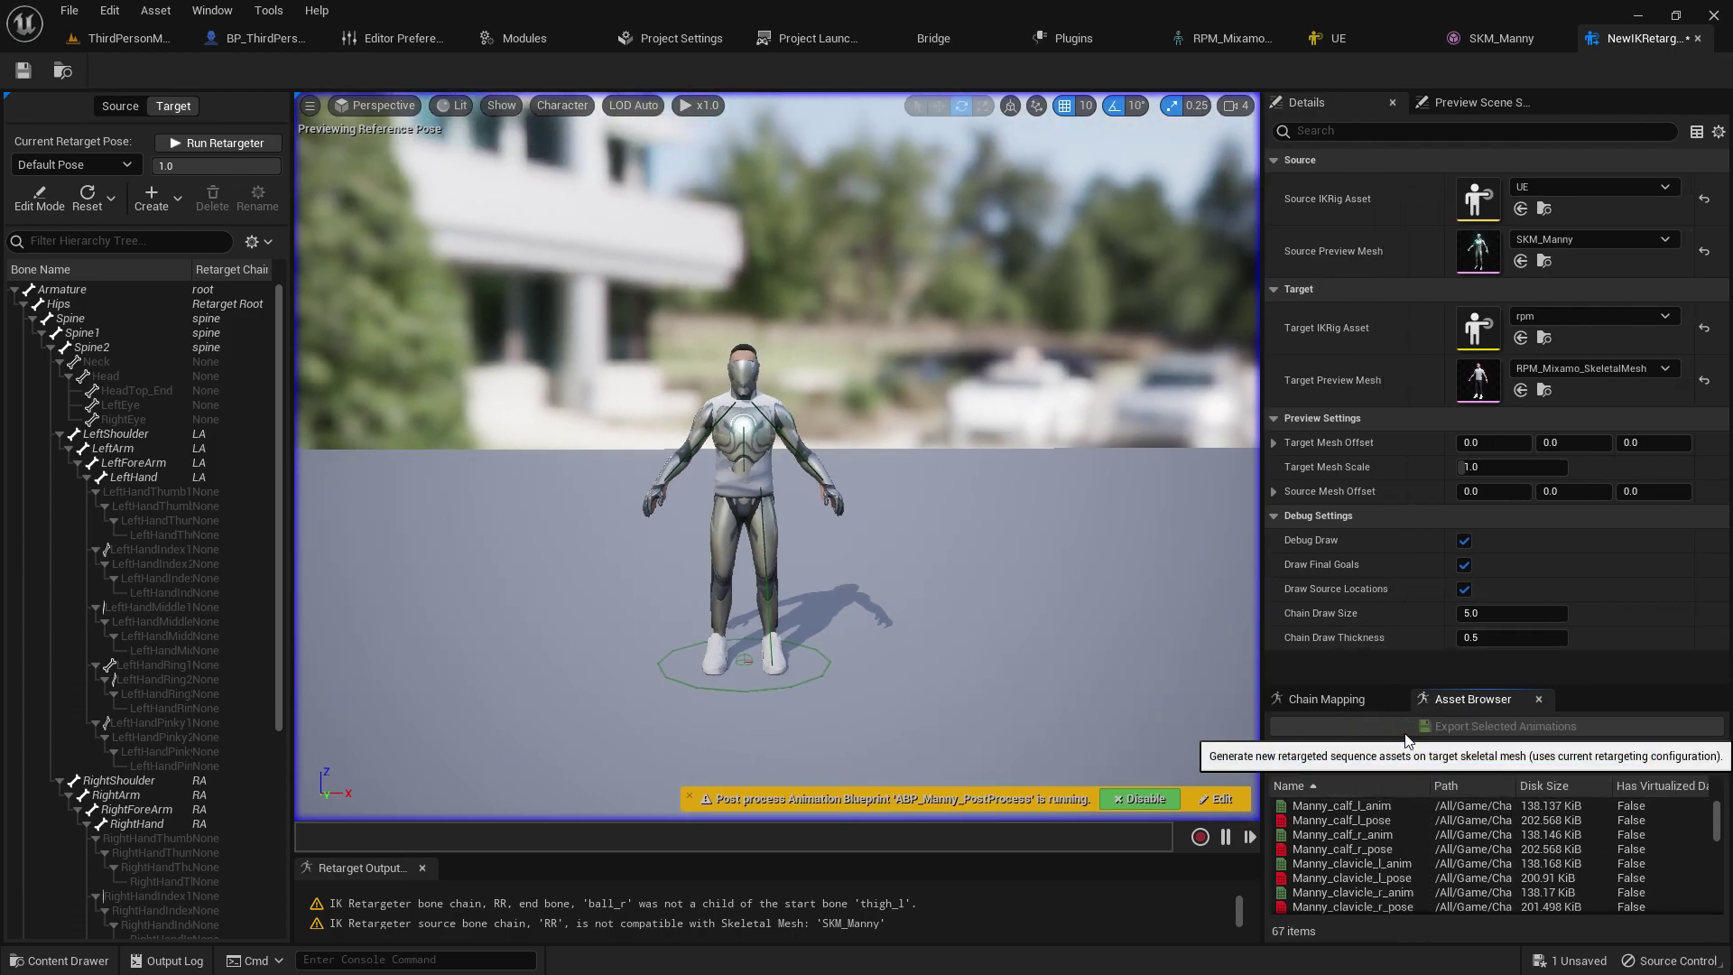
{"action": "left_click", "coordinate": [1374, 805]}
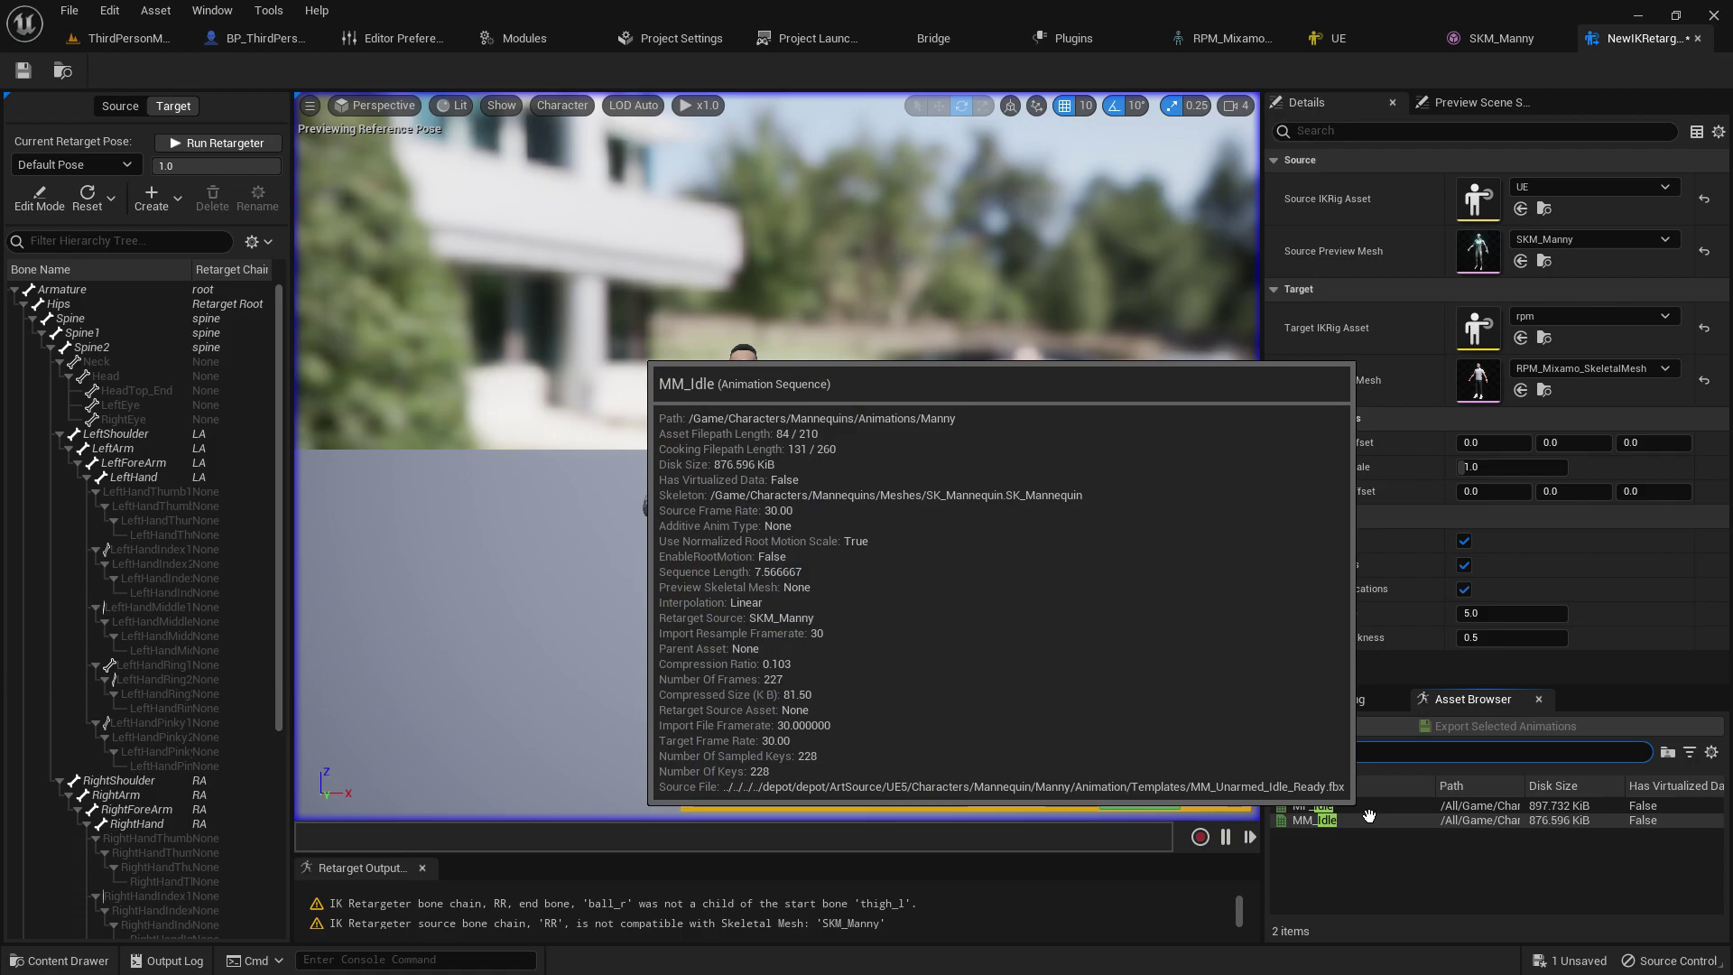
{"action": "double_click", "coordinate": [1374, 805]}
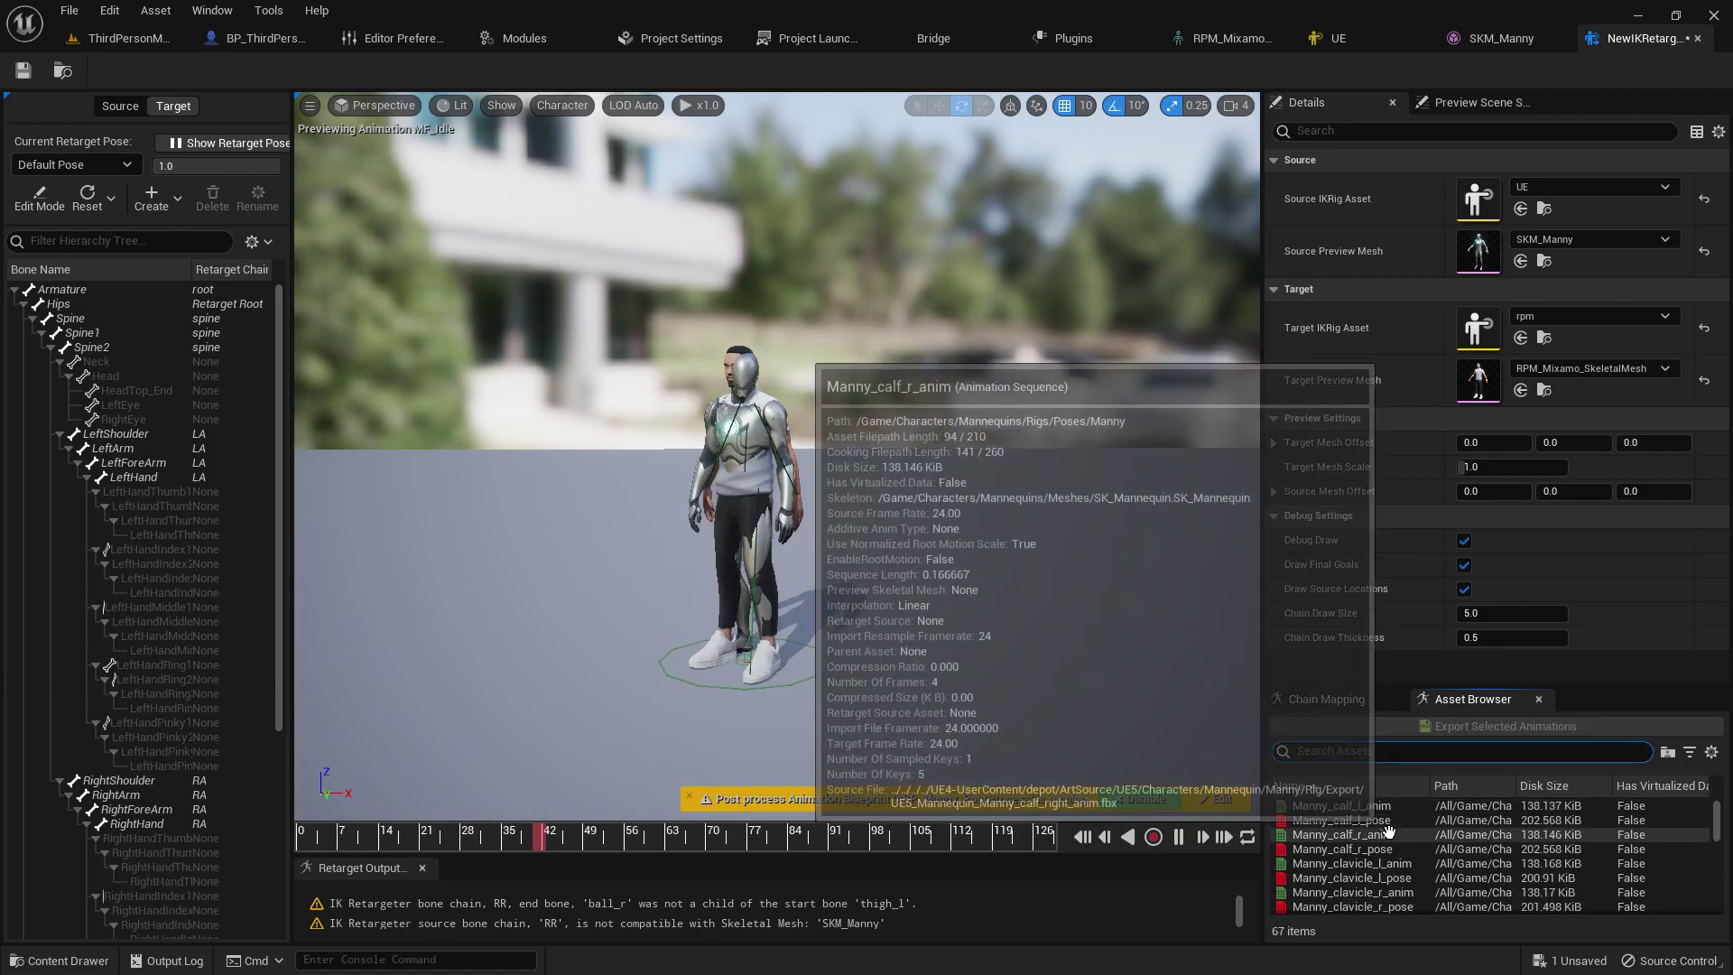
{"action": "scroll", "coordinate": [988, 624], "scroll_direction": "up", "scroll_amount": 3}
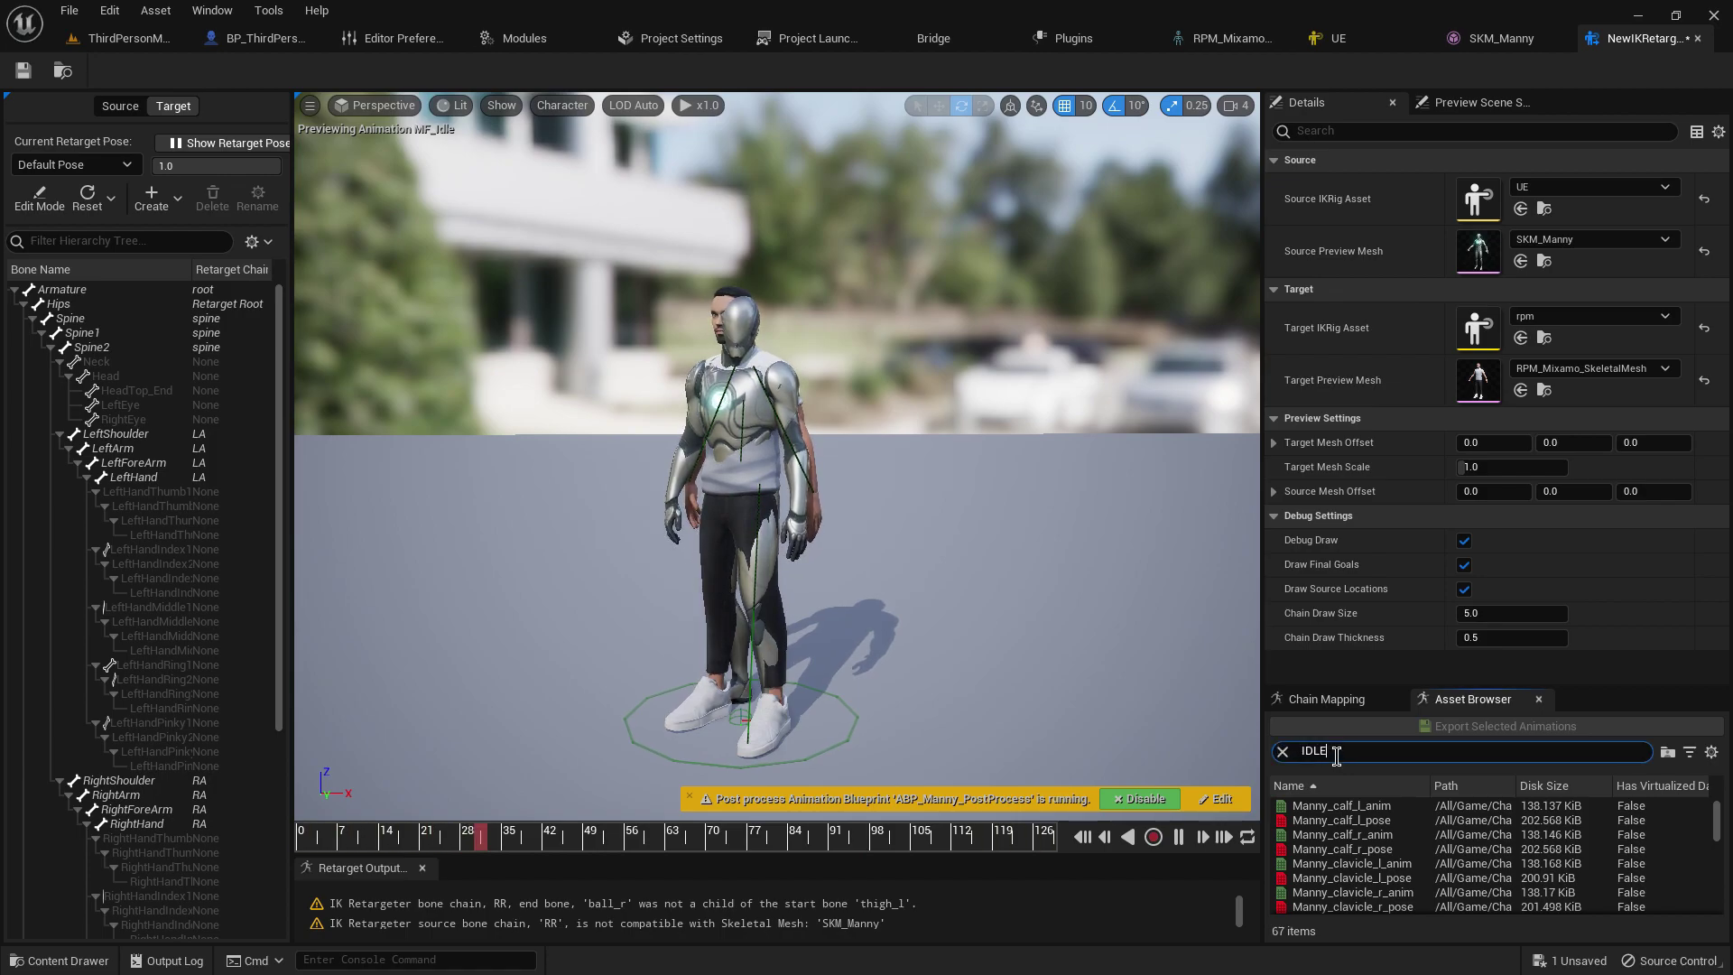
{"action": "double_click", "coordinate": [1347, 822]}
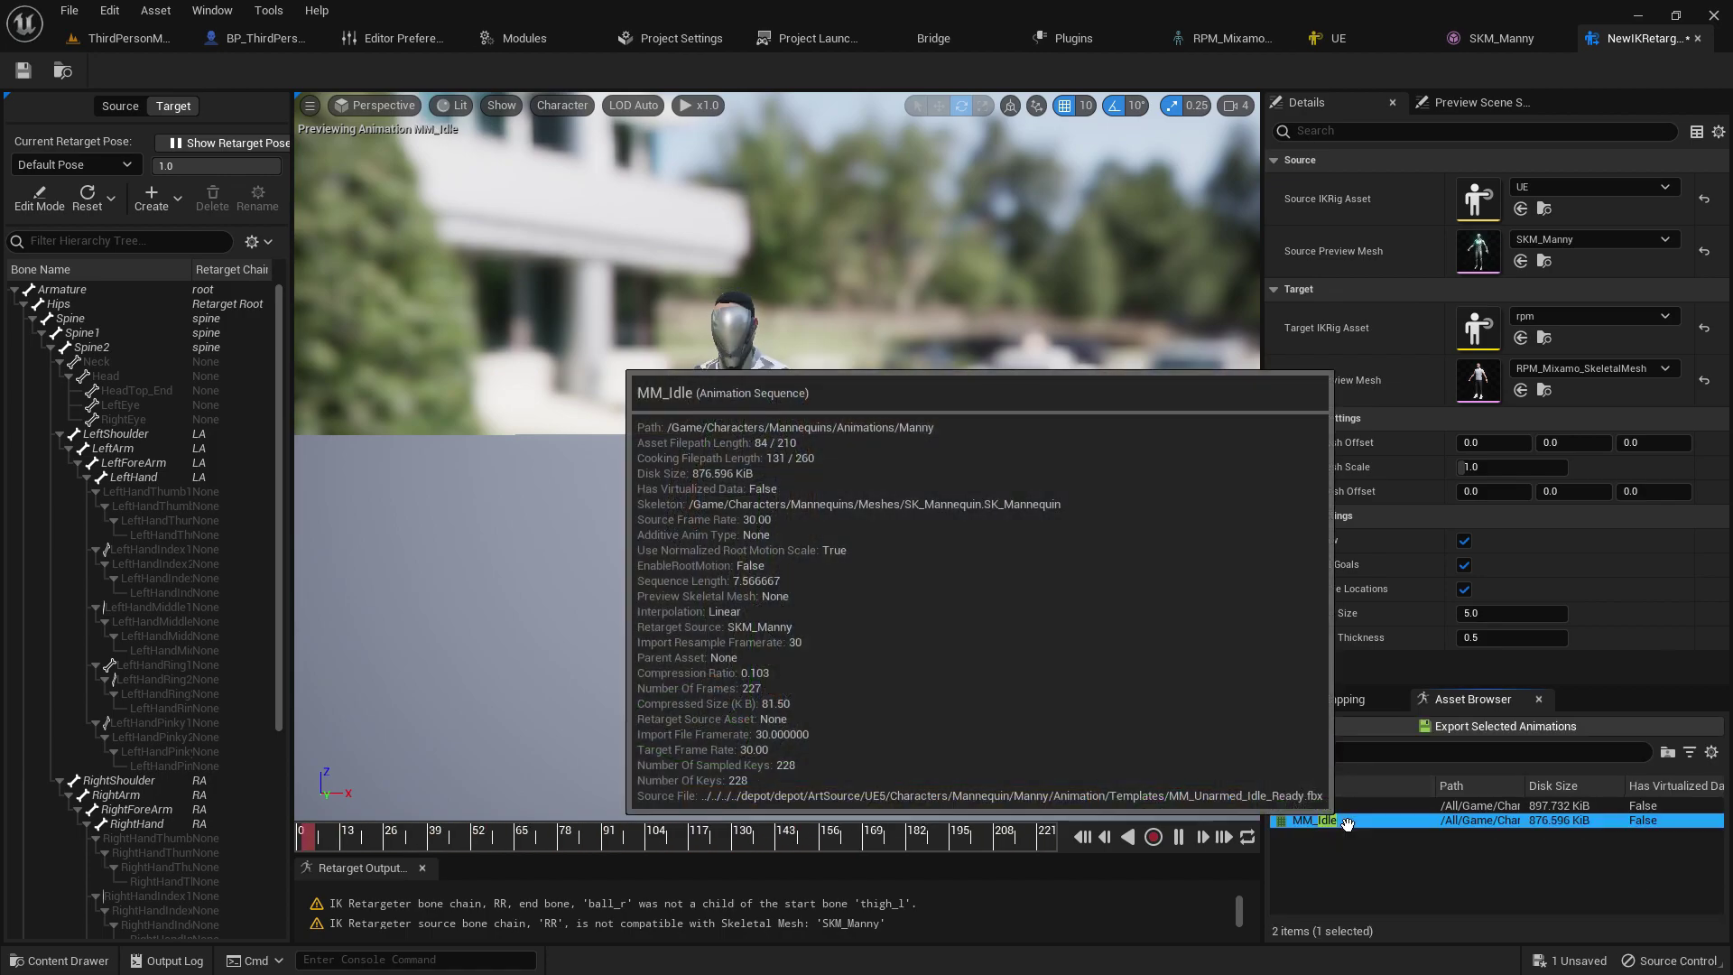
{"action": "left_click_drag", "start_coordinate": [946, 654], "coordinate": [568, 654], "text": "alt"}
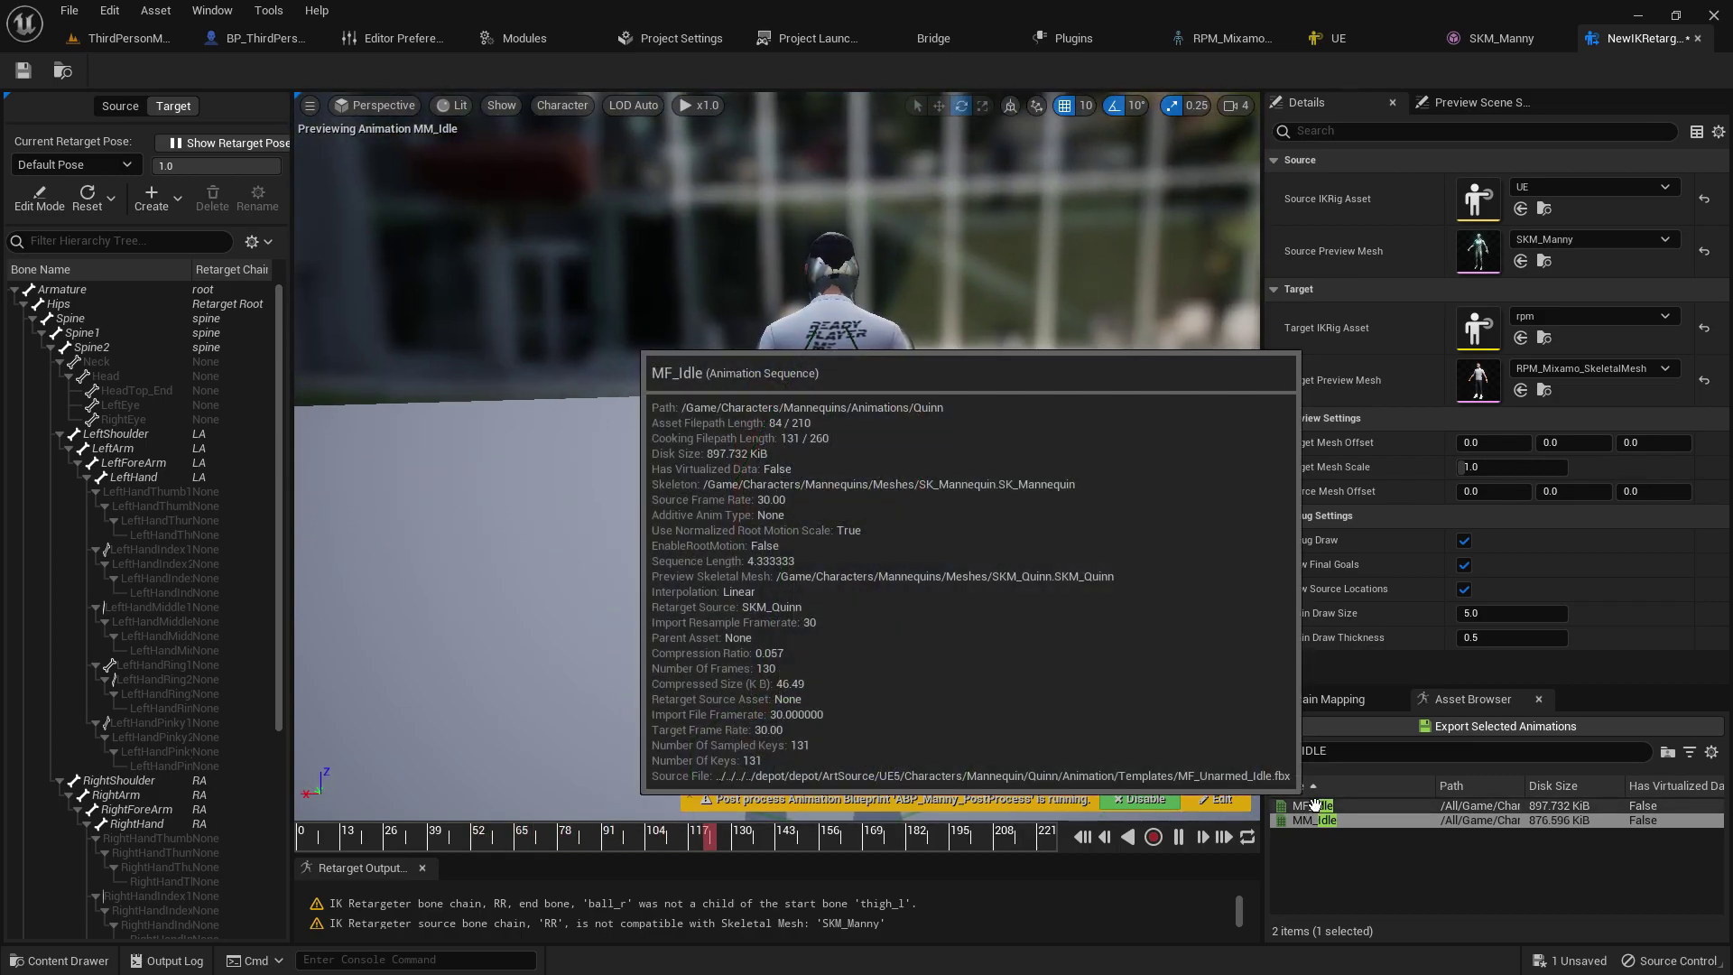
{"action": "right_click_drag", "start_coordinate": [993, 506], "coordinate": [1047, 501]}
{"action": "key", "text": "s"}
{"action": "key", "text": "w"}
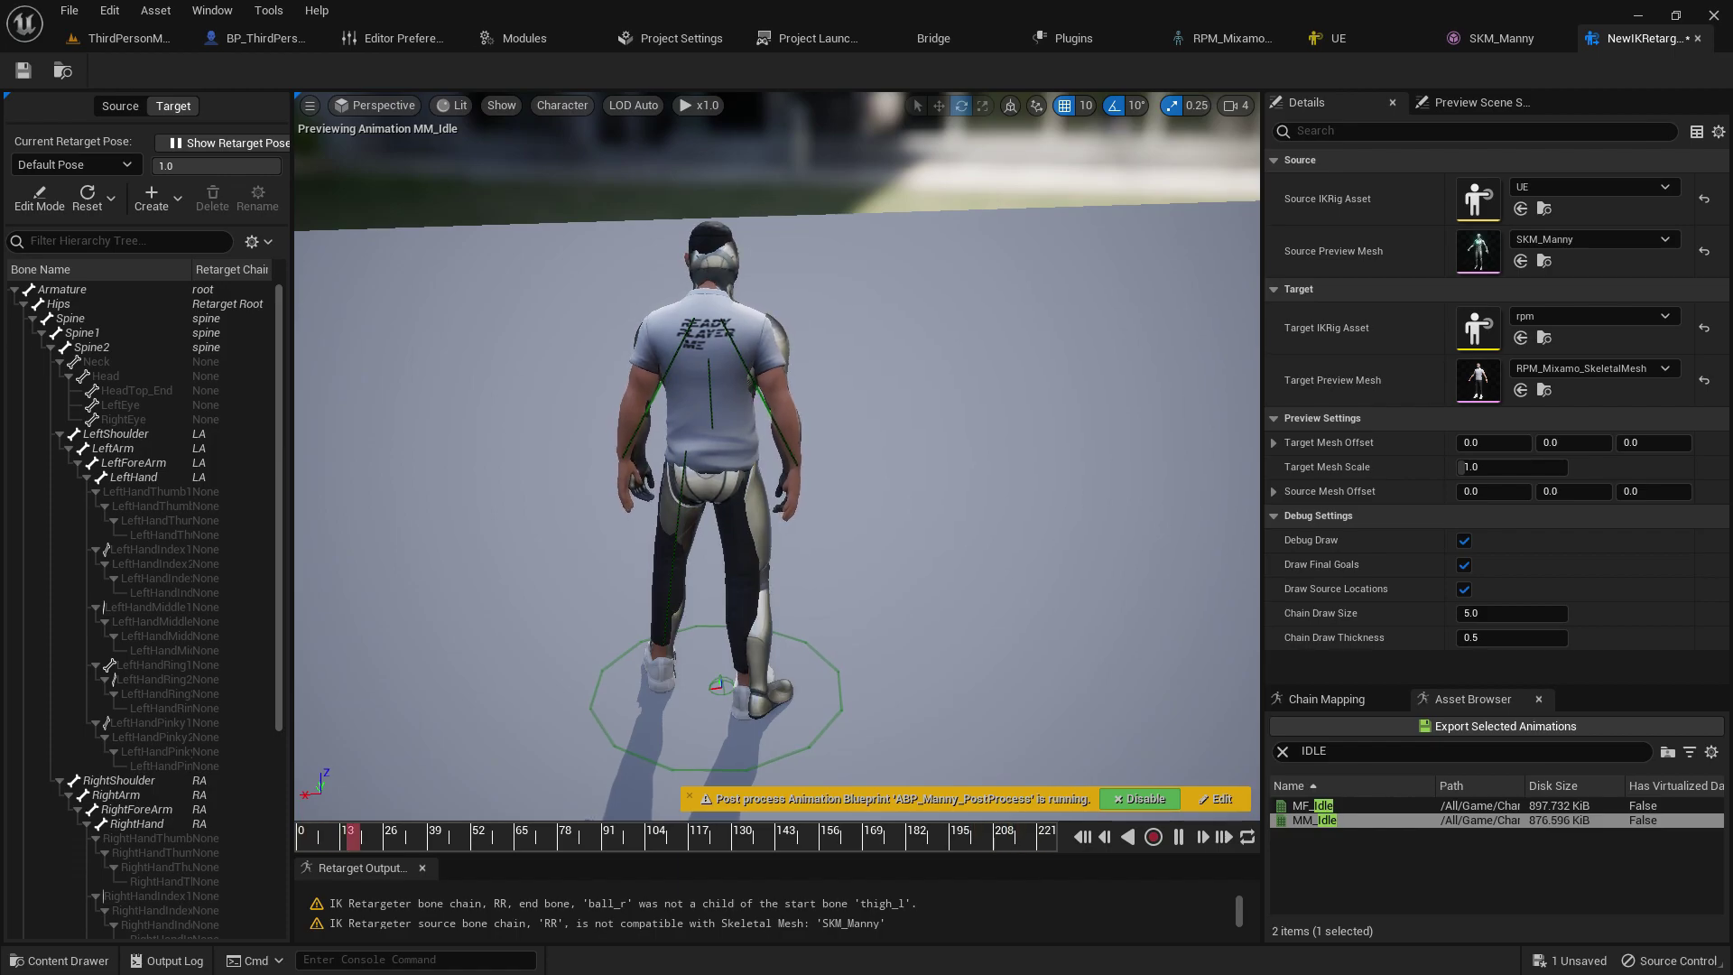
Step: Clear the animation filter and preview MF_Walk_Fwd, examining the leg motion of both characters from several sides
{"action": "left_click", "coordinate": [1283, 752]}
{"action": "left_click", "coordinate": [55, 961]}
{"action": "right_click_drag", "start_coordinate": [541, 469], "coordinate": [678, 456]}
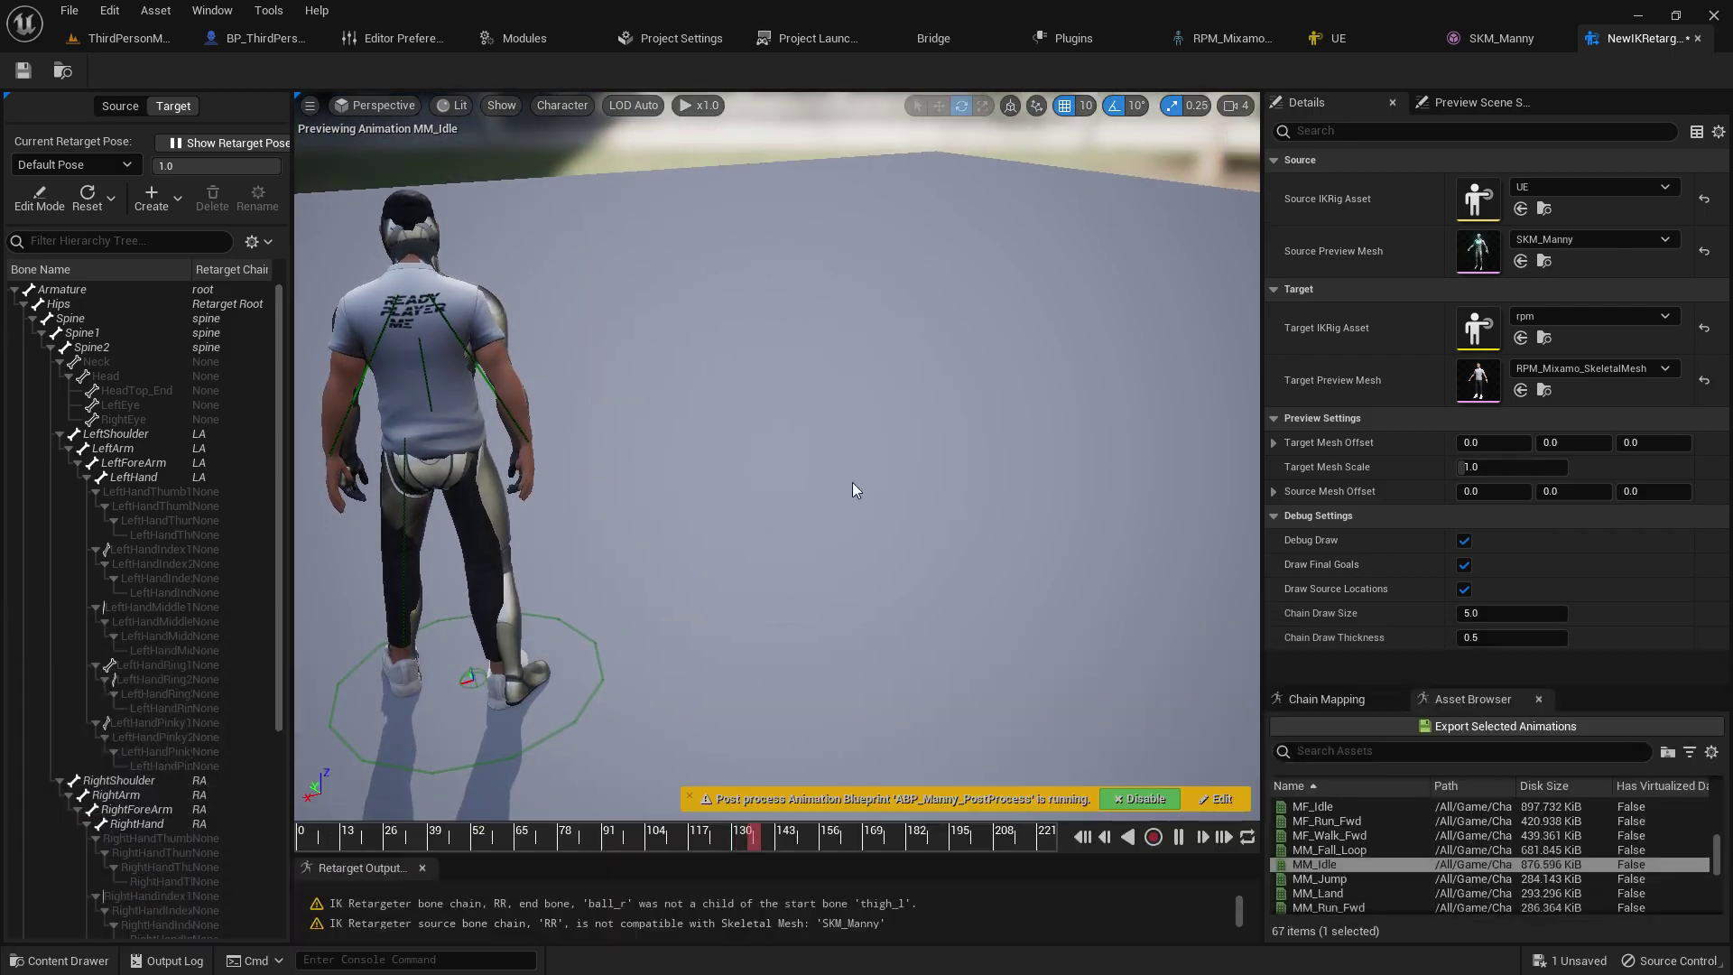
{"action": "left_click", "coordinate": [1372, 751]}
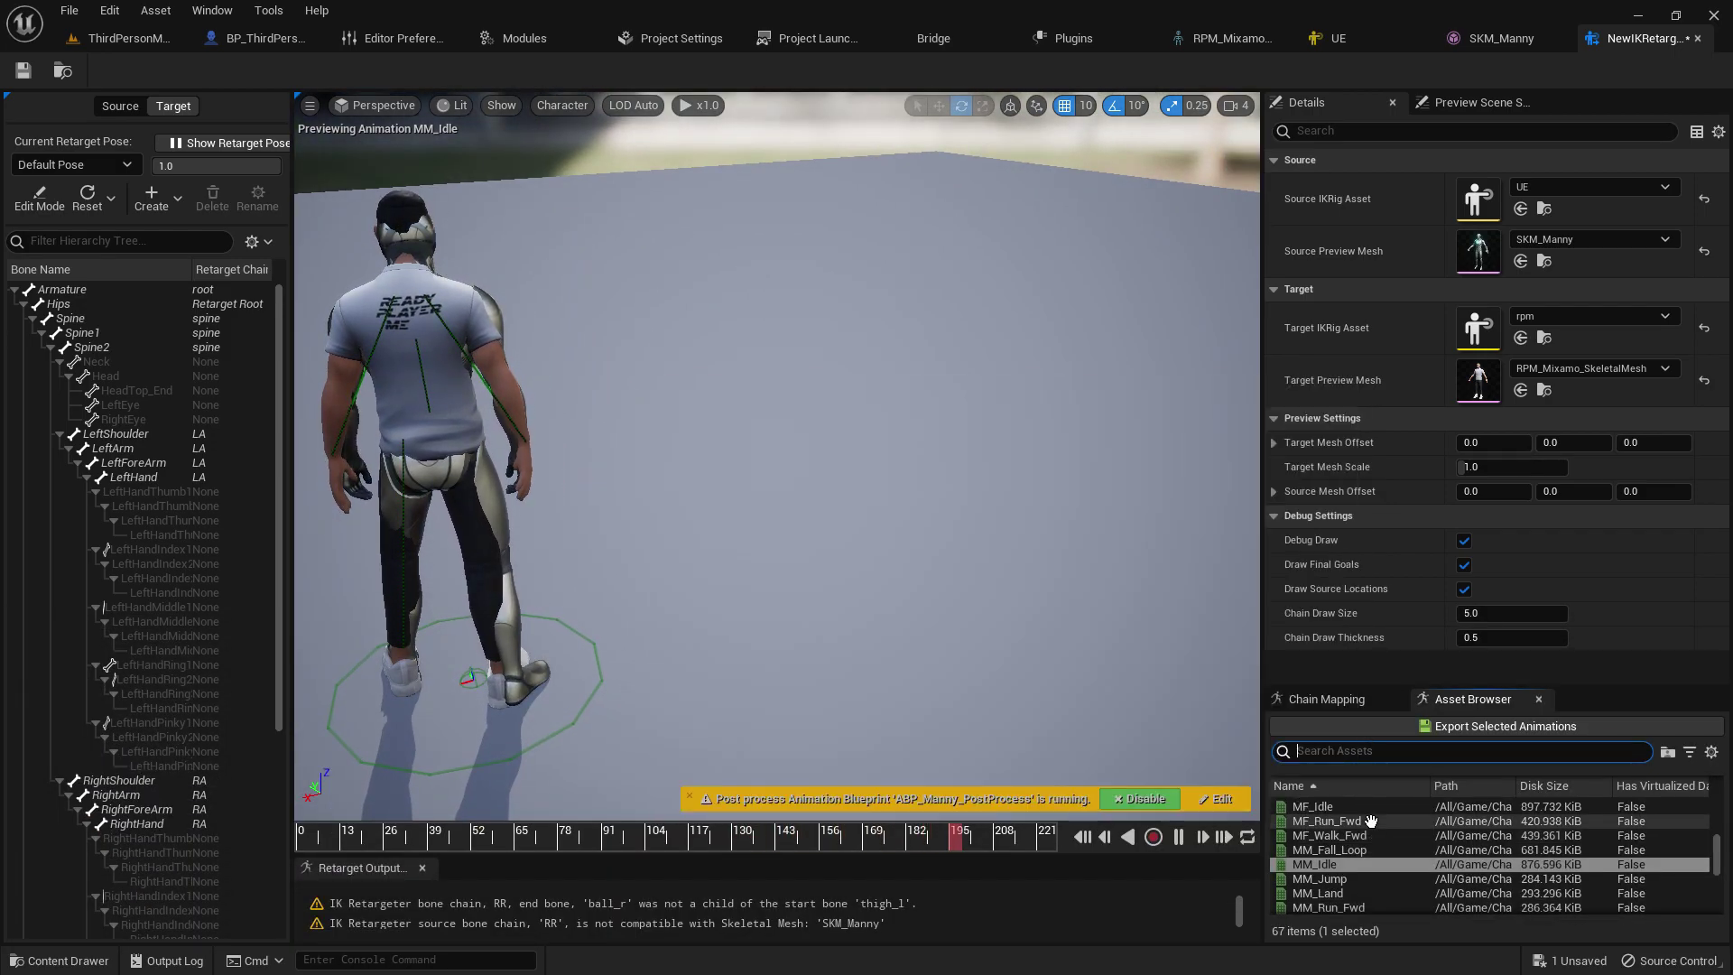
{"action": "left_click", "coordinate": [1354, 835]}
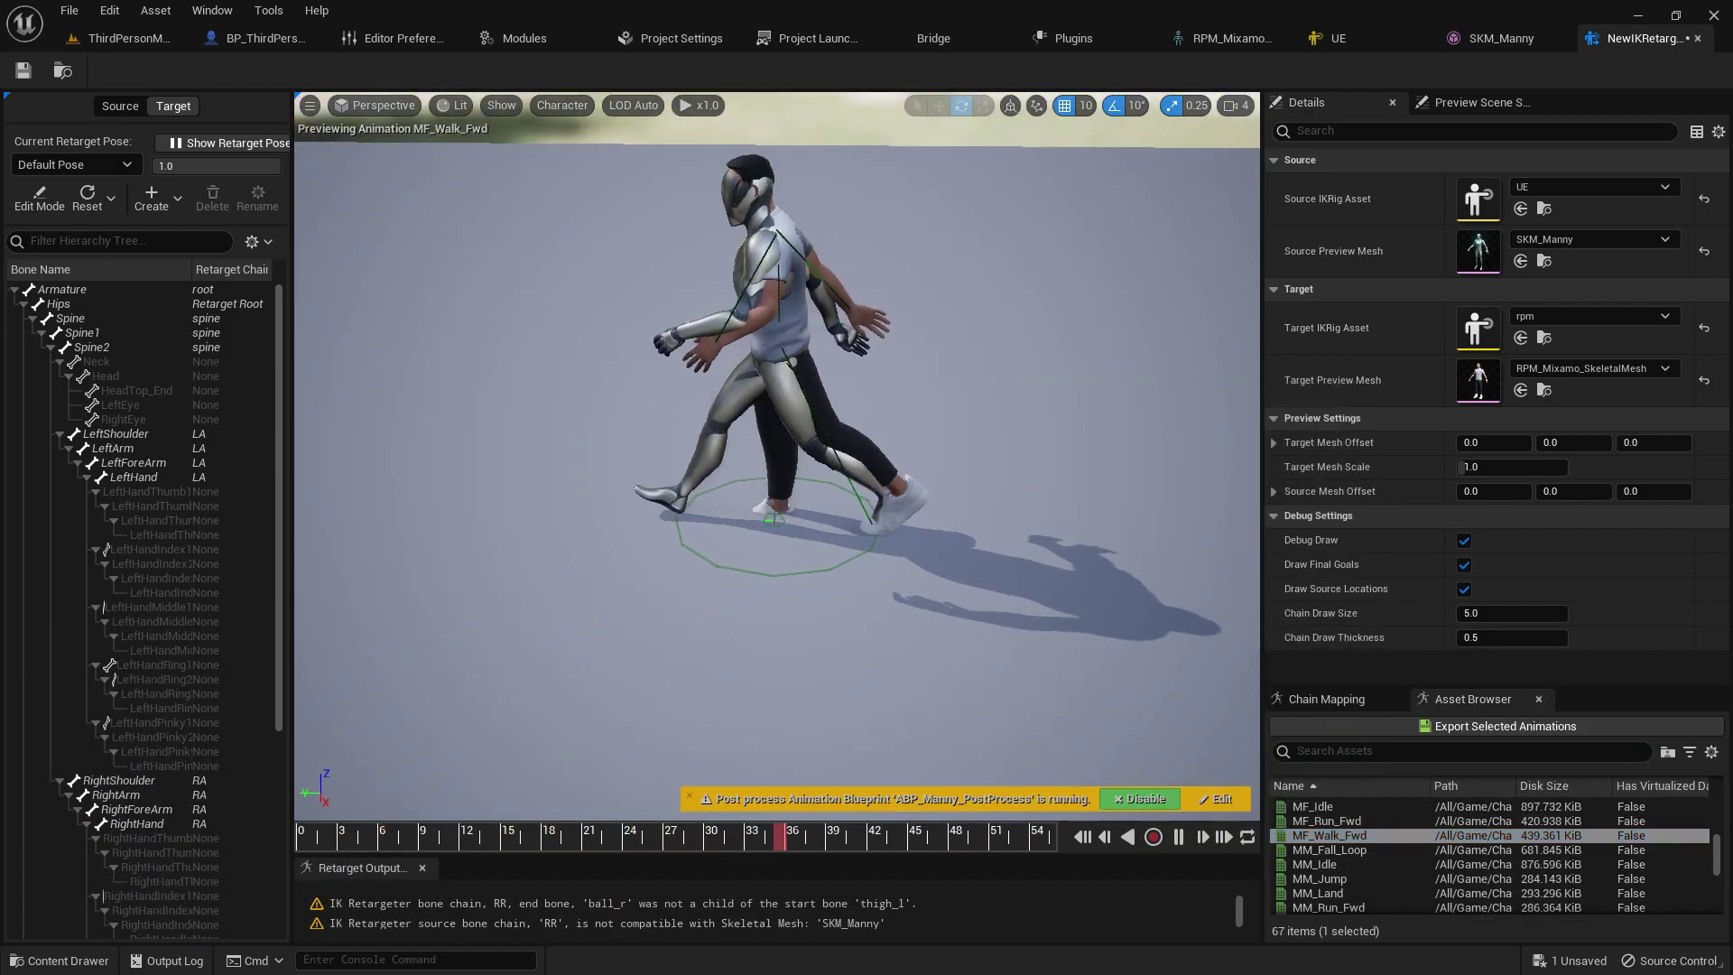
{"action": "right_click_drag", "start_coordinate": [776, 456], "coordinate": [1200, 451]}
{"action": "right_click_drag", "start_coordinate": [881, 420], "coordinate": [1011, 465]}
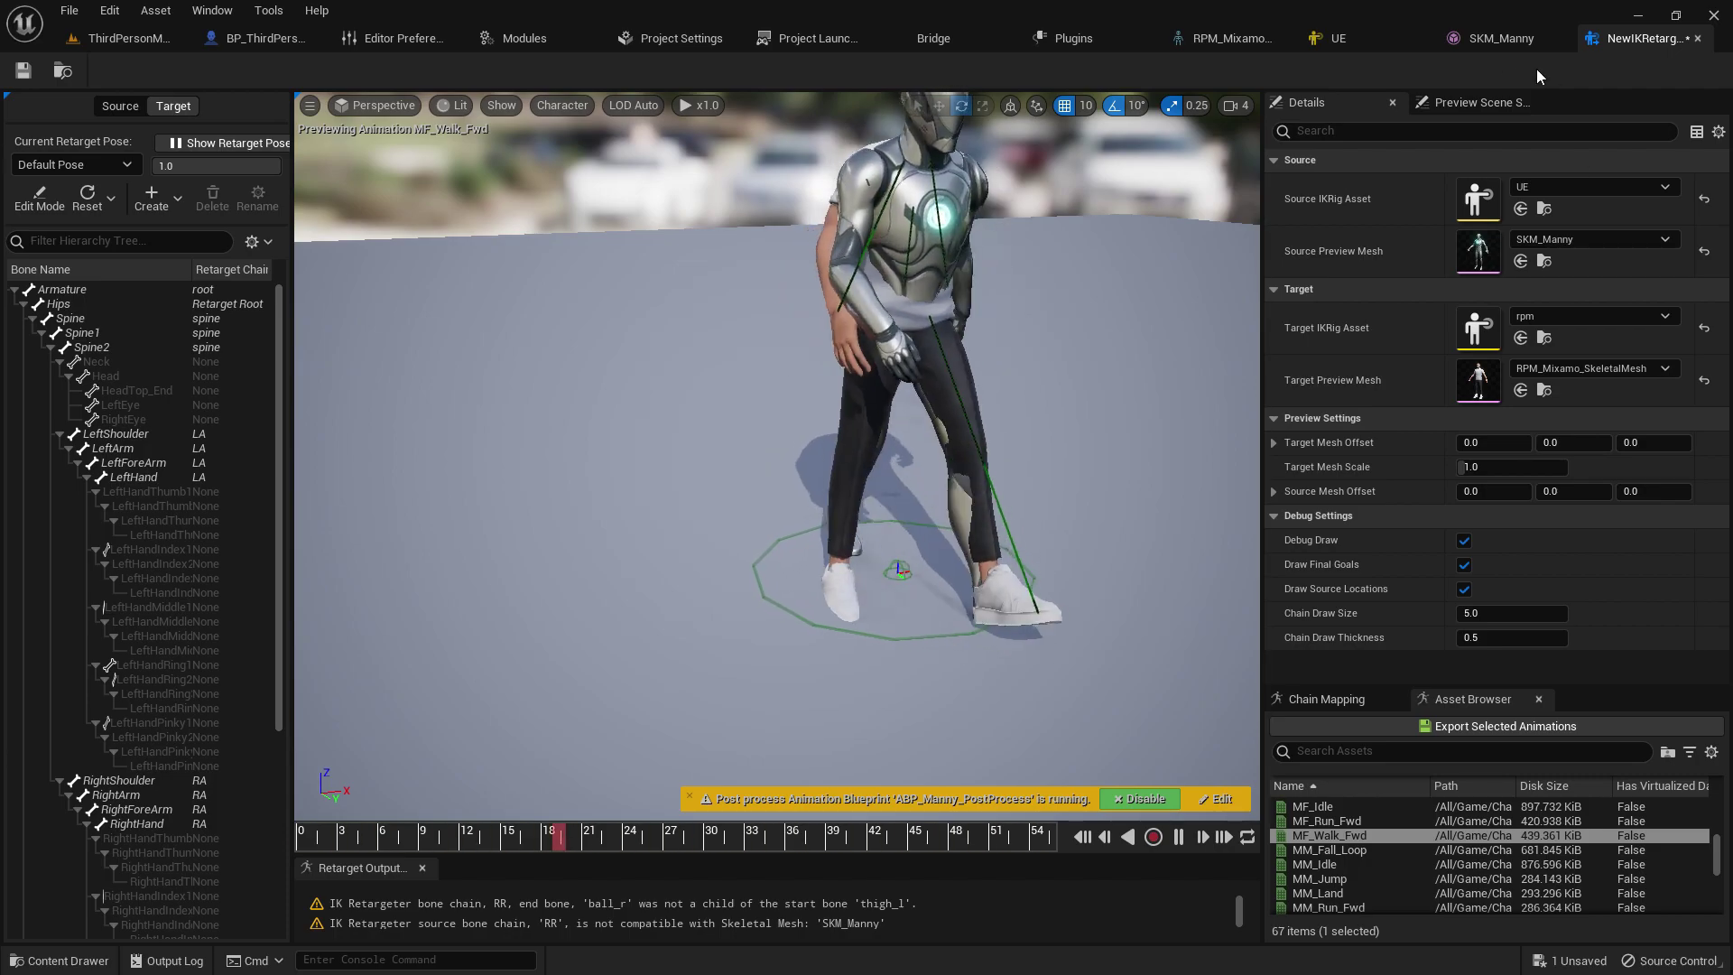
Step: Return to the UE rig and check the bones assigned to its LL and RR leg chains
{"action": "left_click", "coordinate": [1355, 38]}
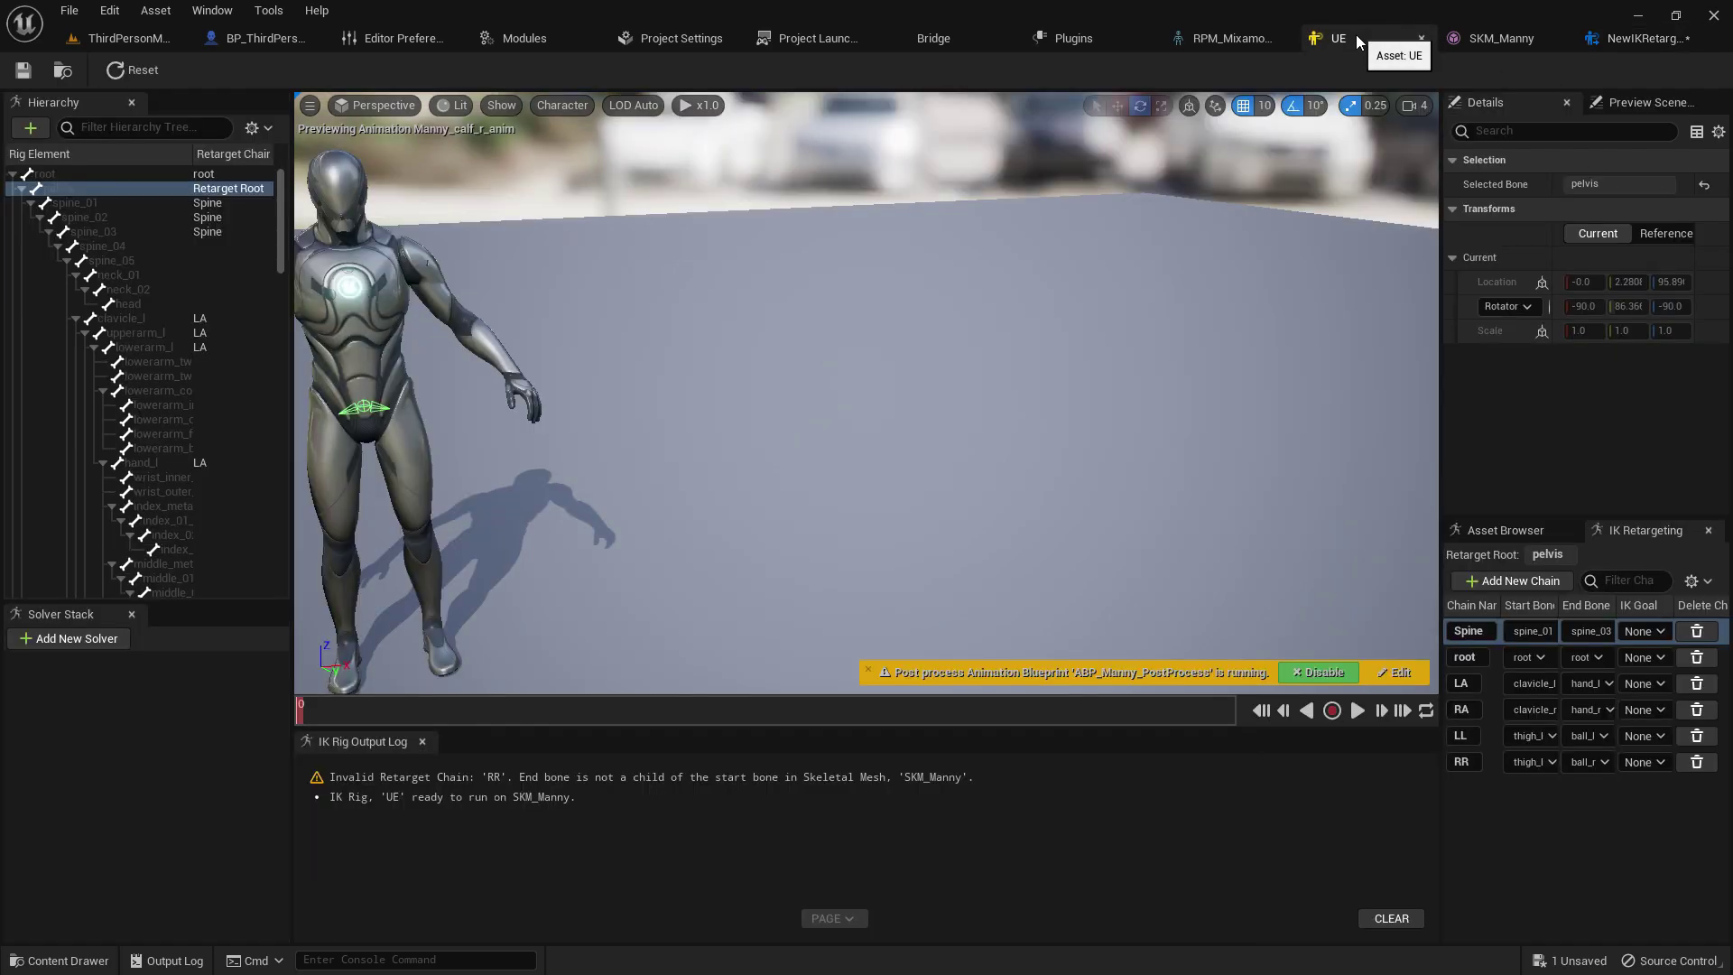
{"action": "left_click", "coordinate": [1534, 736]}
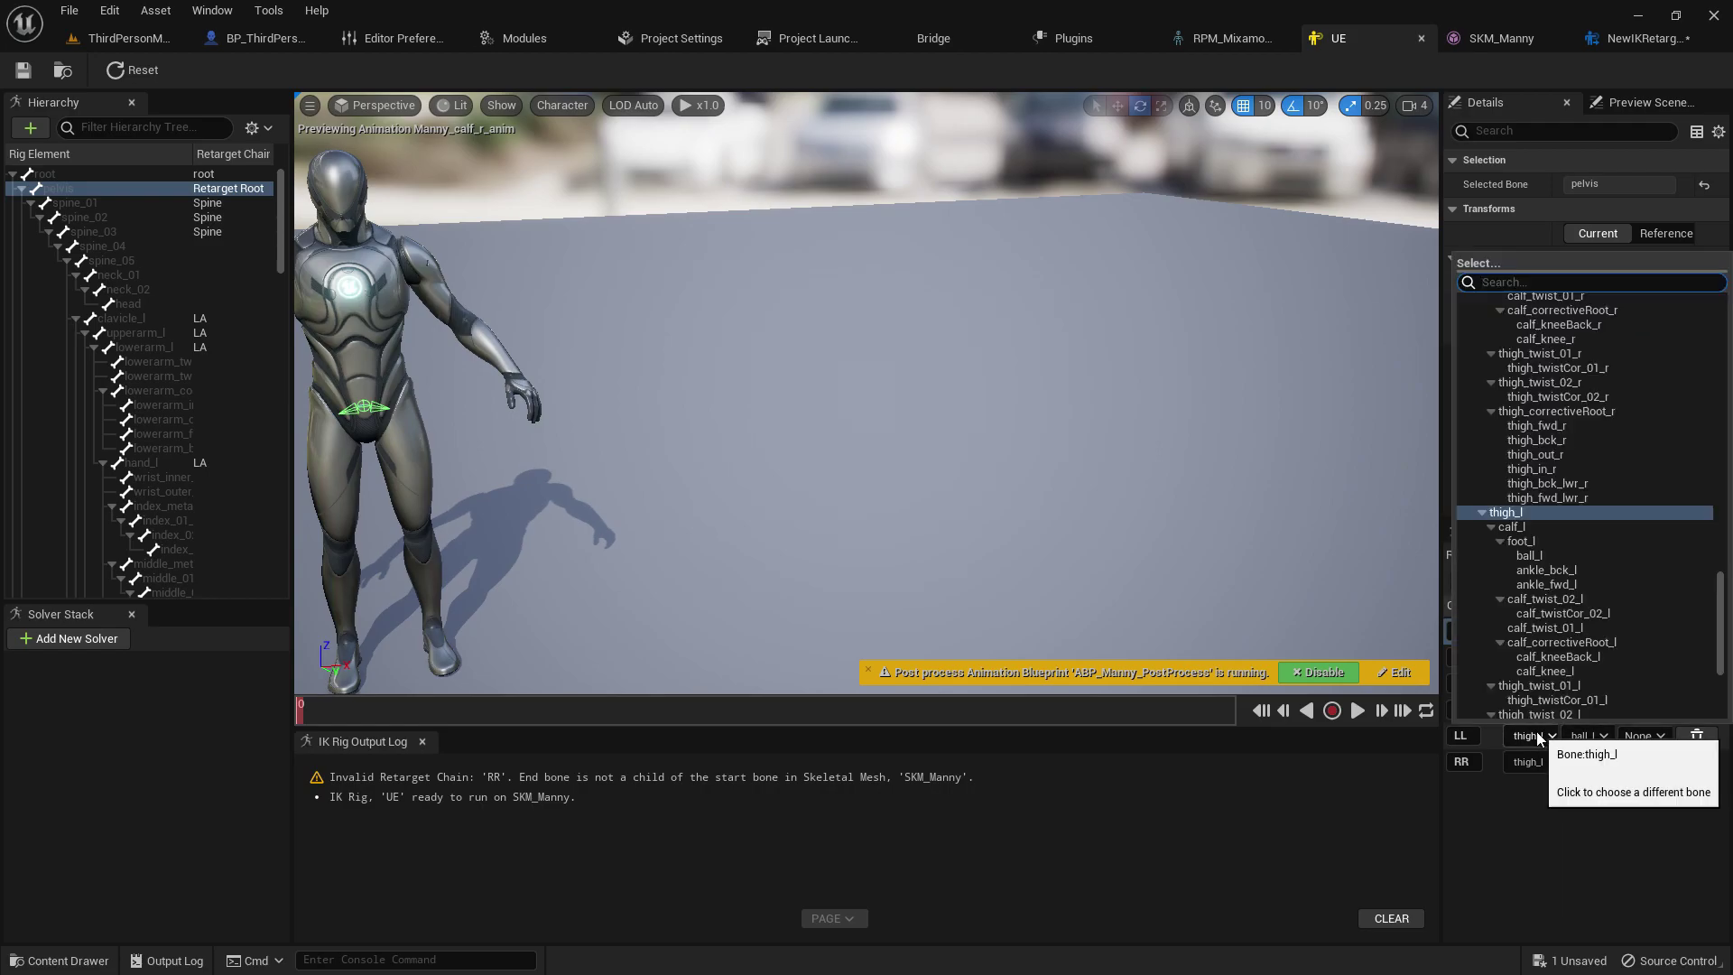
{"action": "left_click", "coordinate": [1576, 735]}
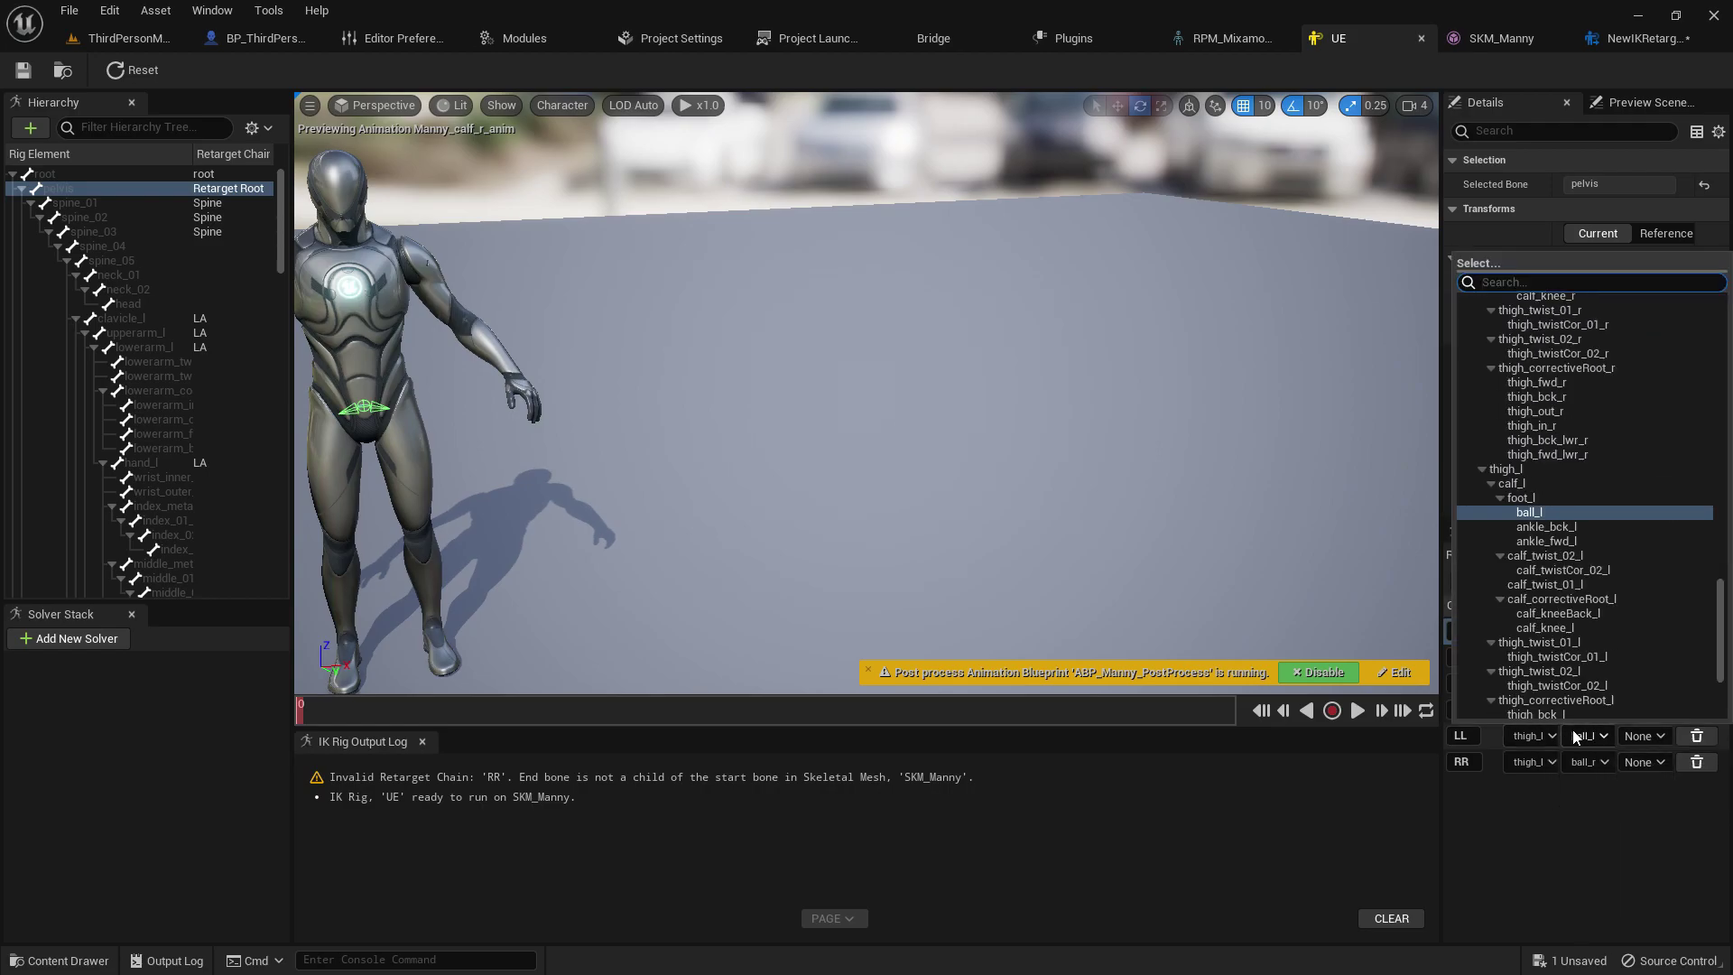
{"action": "left_click", "coordinate": [1544, 774]}
Step: Bring up the rpm rig and check the start and end bones of its leg chains
{"action": "left_click_drag", "start_coordinate": [0, 136], "coordinate": [1178, 207]}
{"action": "left_click", "coordinate": [1479, 209]}
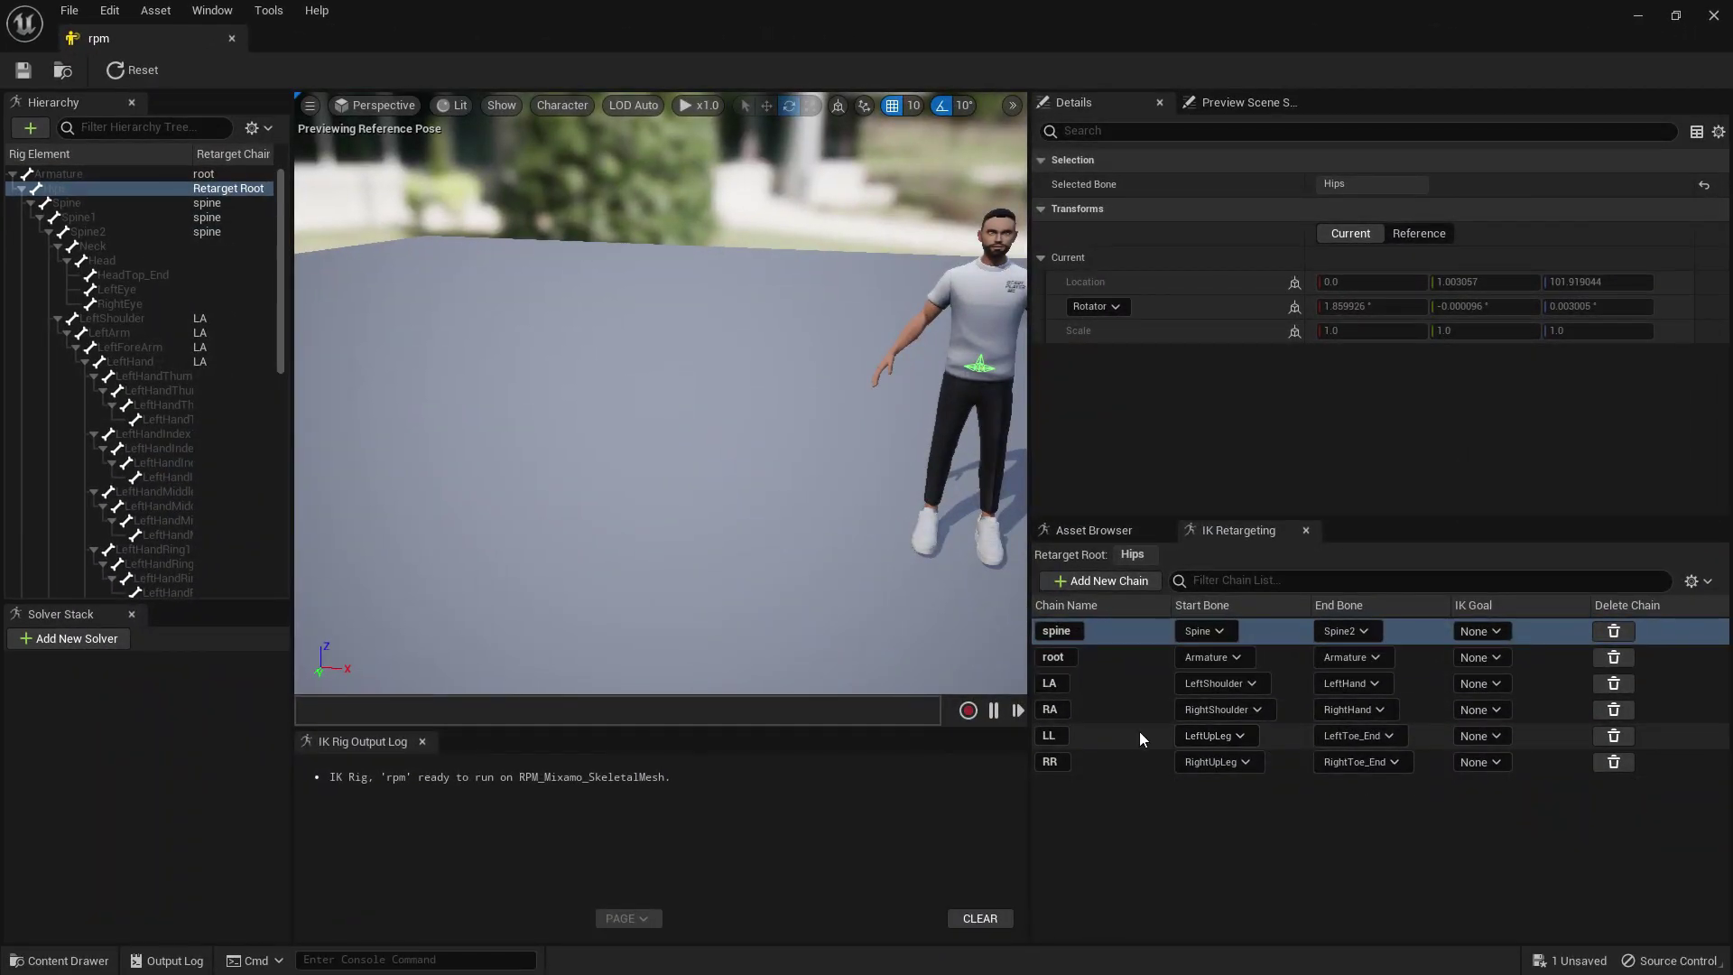
{"action": "left_click_drag", "start_coordinate": [874, 12], "coordinate": [799, 210]}
{"action": "left_click", "coordinate": [1099, 215]}
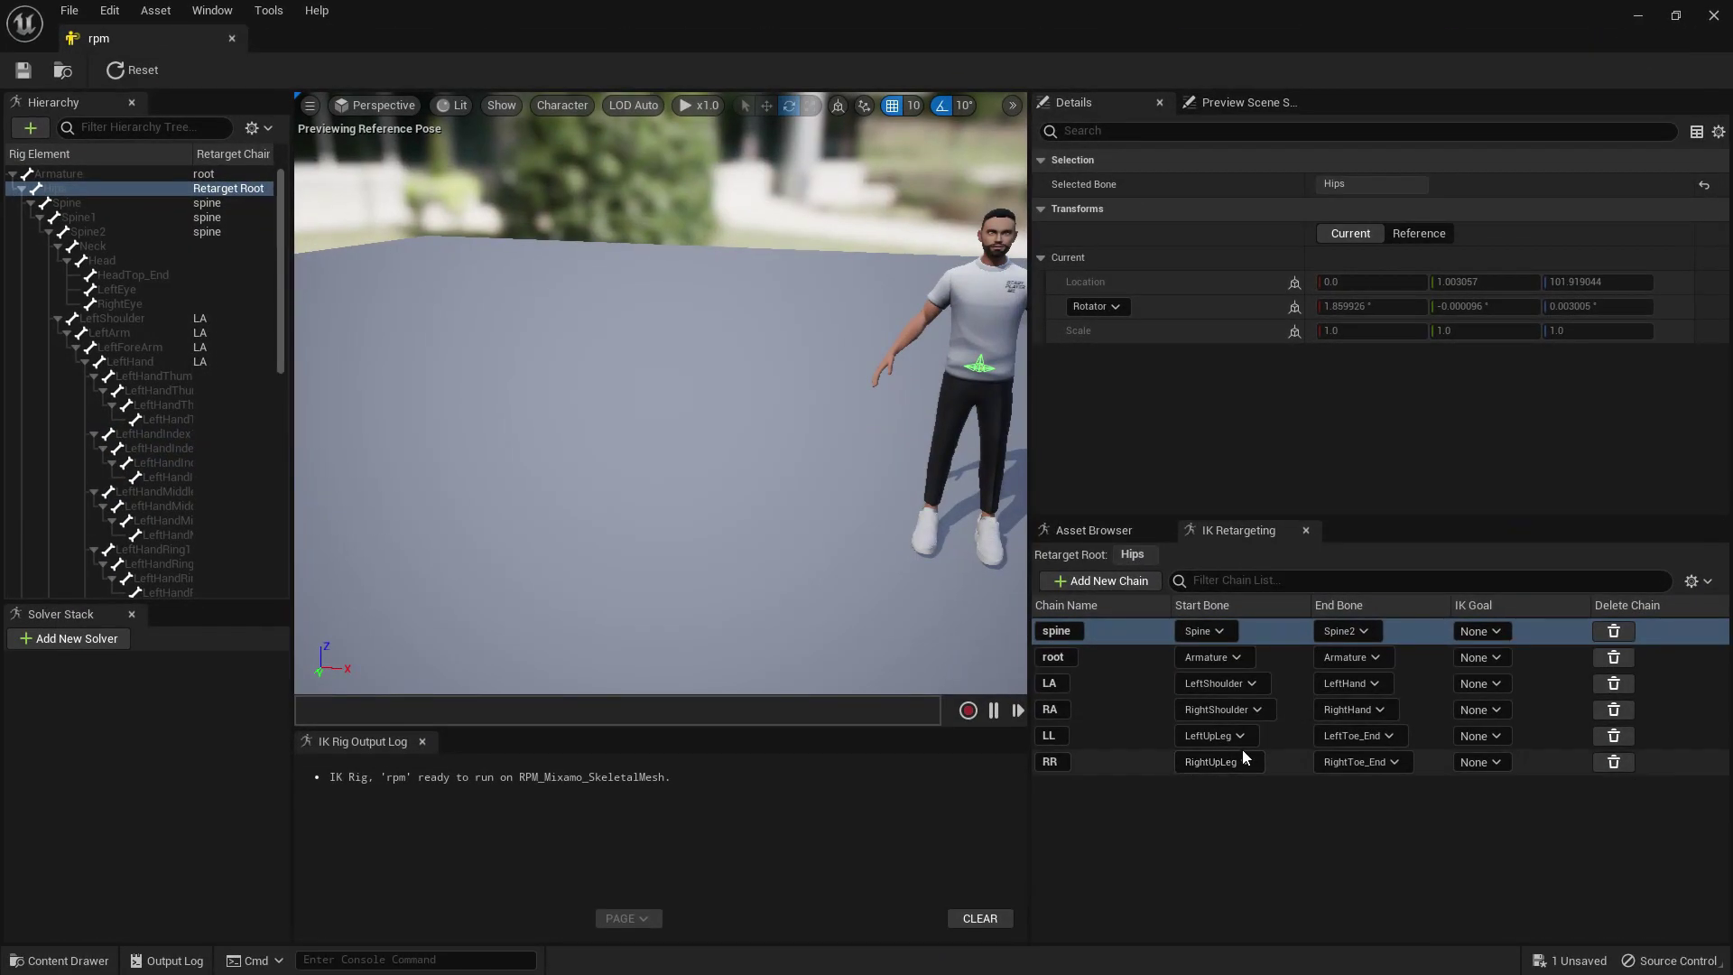
{"action": "left_click", "coordinate": [1223, 738]}
{"action": "left_click", "coordinate": [1354, 817]}
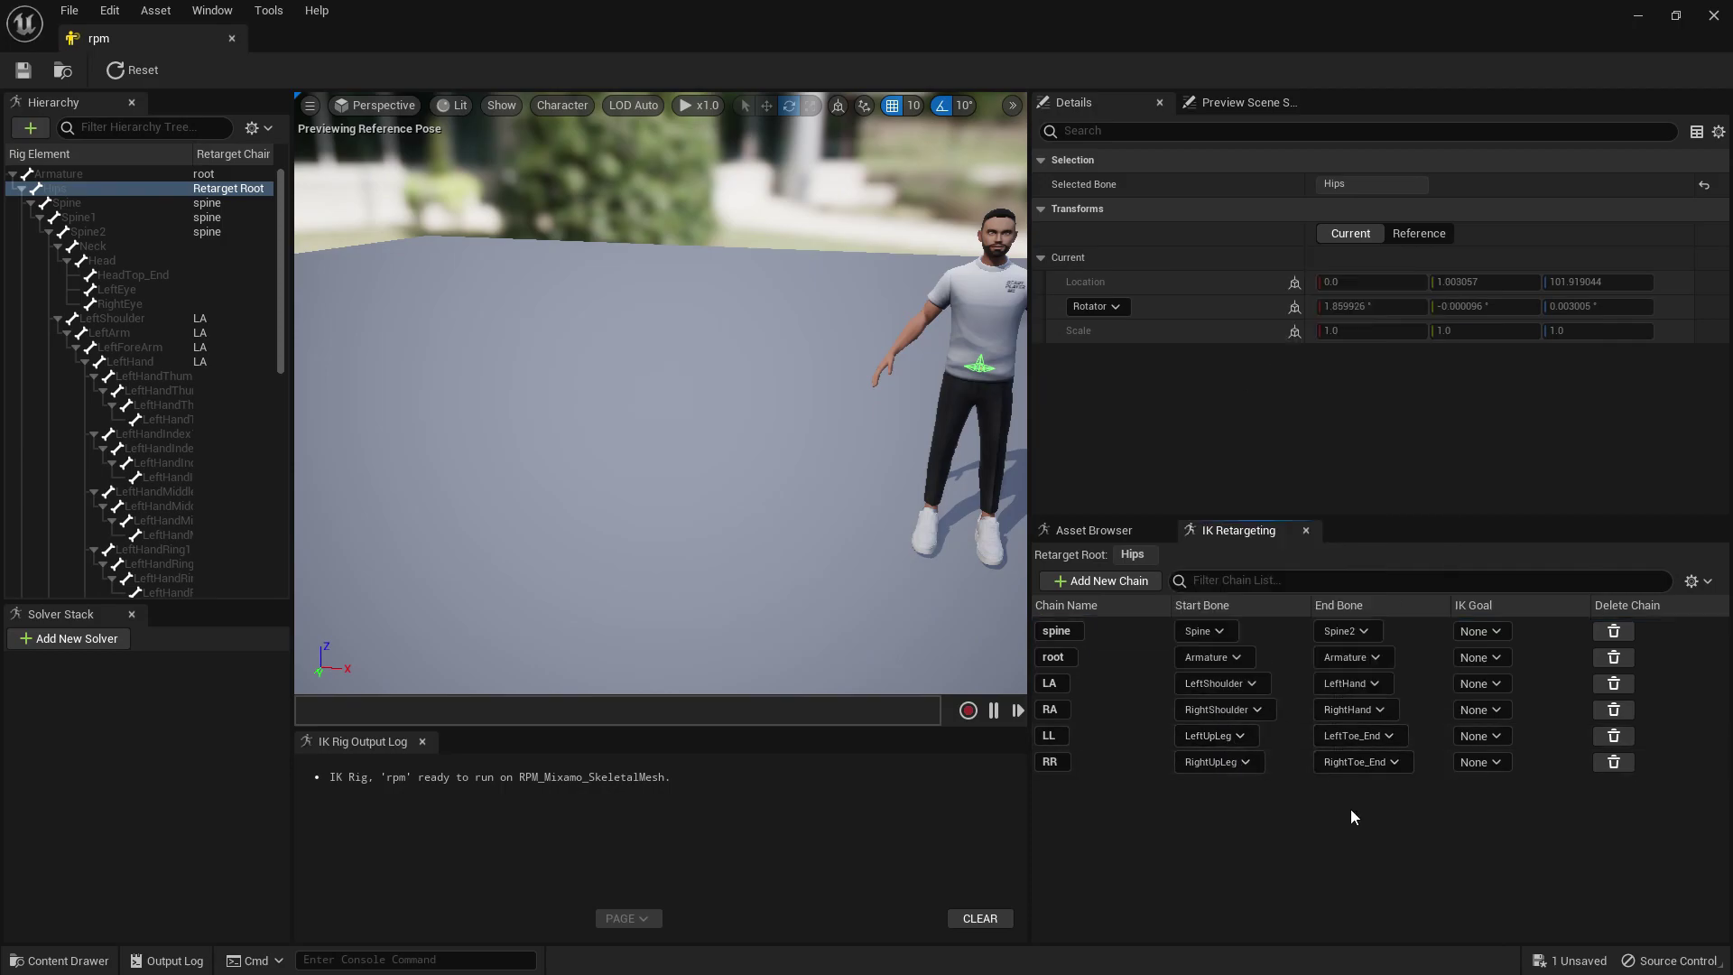
Step: Check the end bone choice of the rpm rig's LL chain and keep LeftToe_End
{"action": "left_click", "coordinate": [1381, 737]}
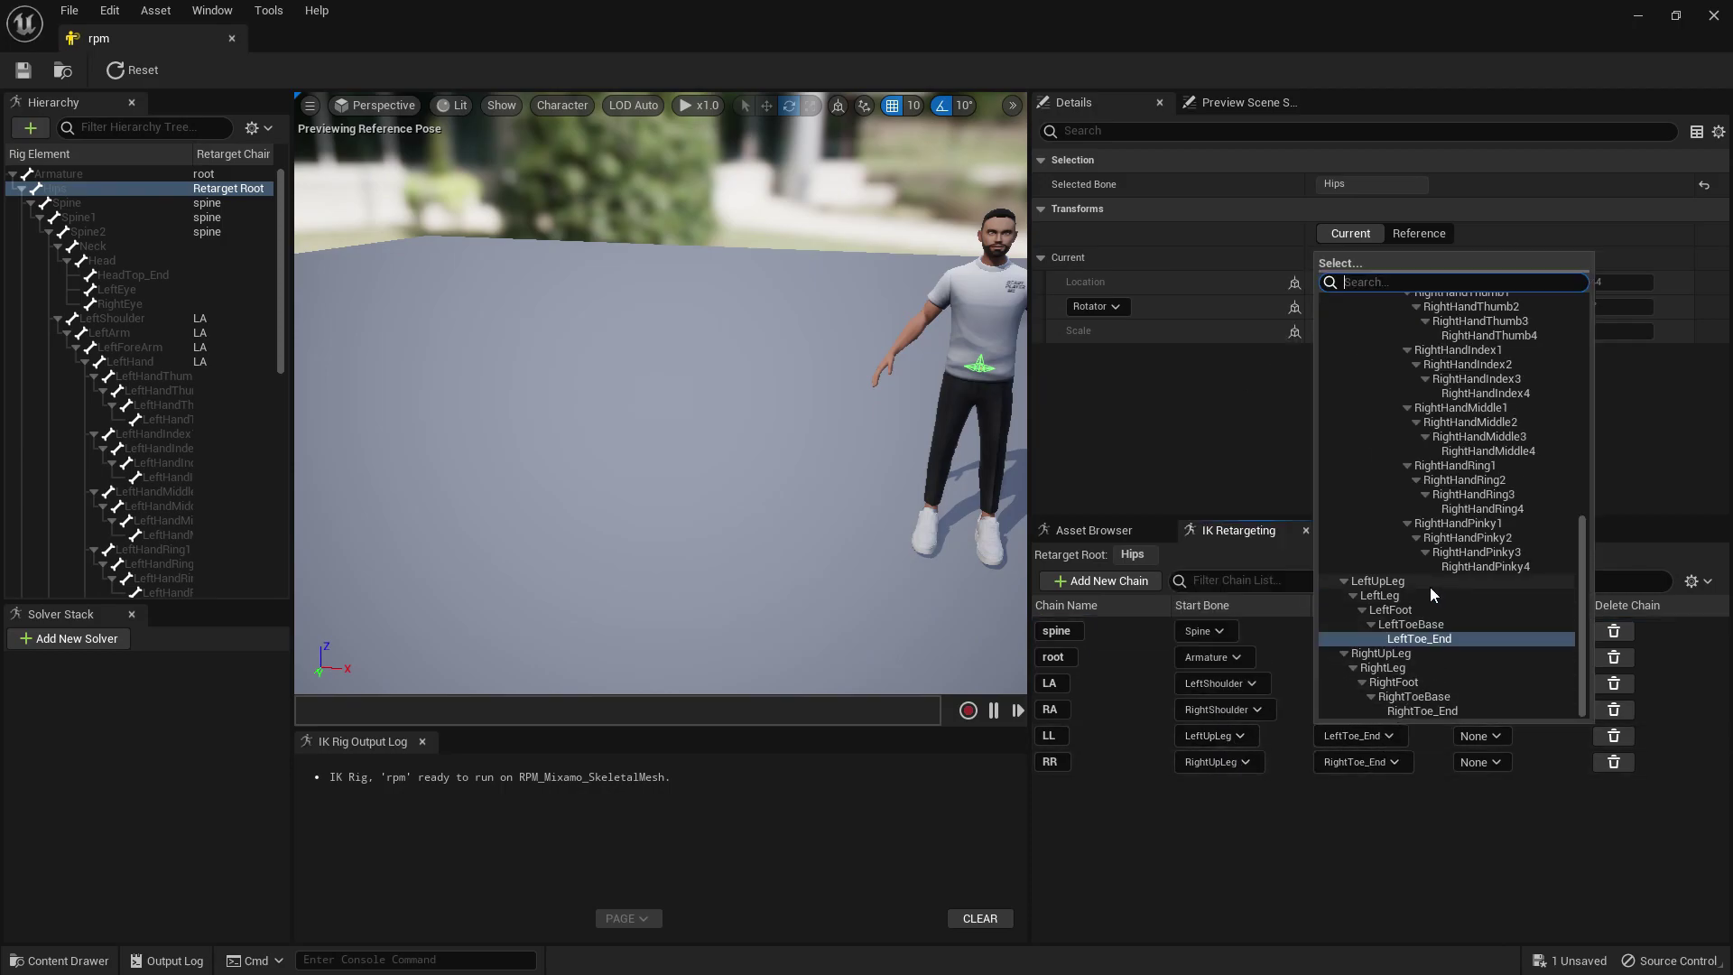
{"action": "left_click", "coordinate": [1450, 640]}
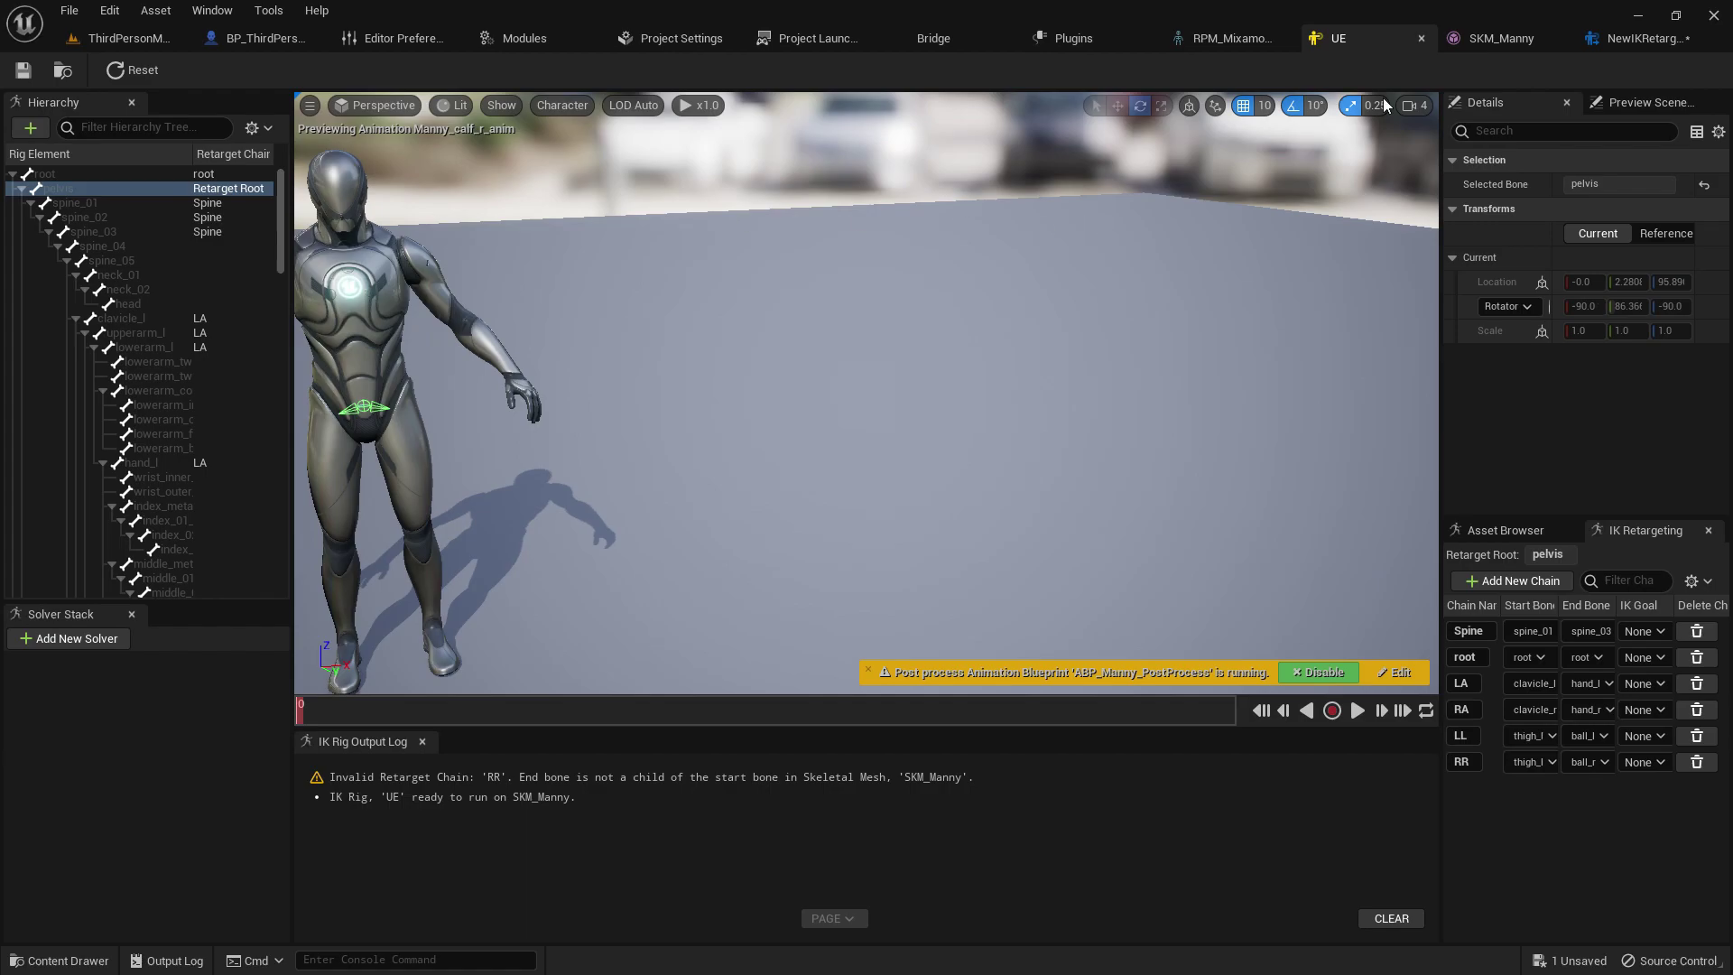
Step: Examine the retargeter's MF_Walk_Fwd preview from the side with the post process animation blueprint disabled and re-enabled
{"action": "left_click", "coordinate": [1639, 38]}
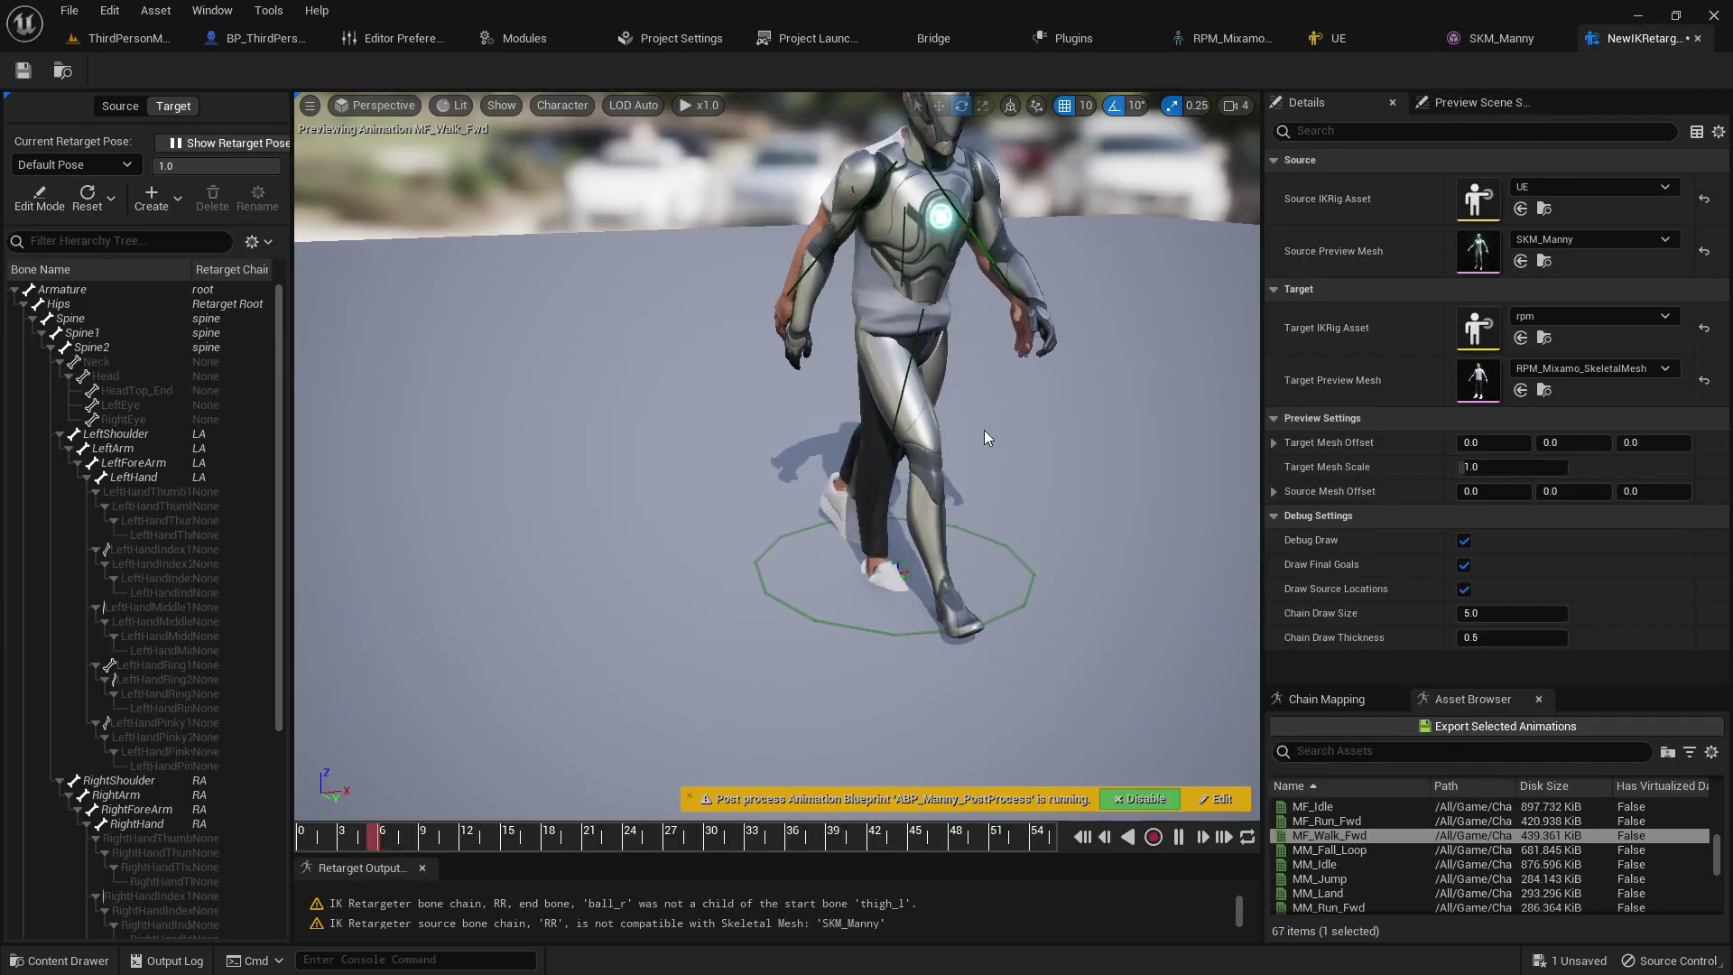
{"action": "left_click_drag", "start_coordinate": [776, 456], "coordinate": [1102, 365], "text": "alt"}
{"action": "right_click_drag", "start_coordinate": [1098, 609], "coordinate": [948, 608], "text": "alt"}
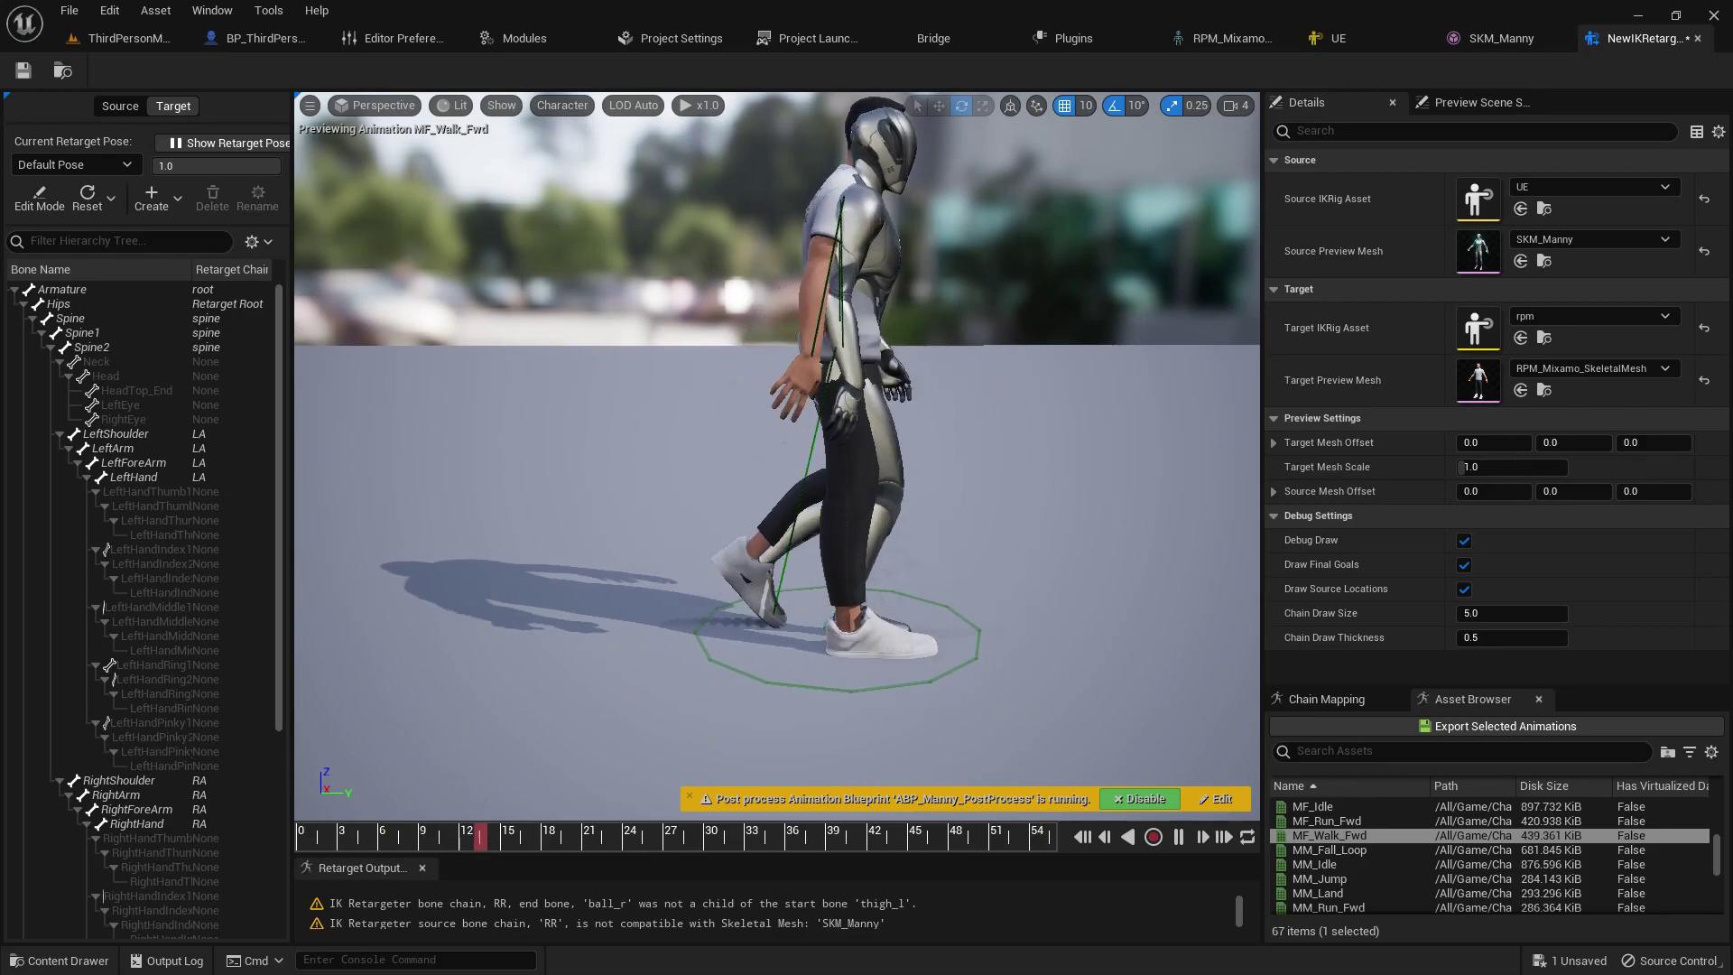
{"action": "right_click_drag", "start_coordinate": [1098, 608], "coordinate": [1141, 702]}
{"action": "left_click", "coordinate": [1139, 799]}
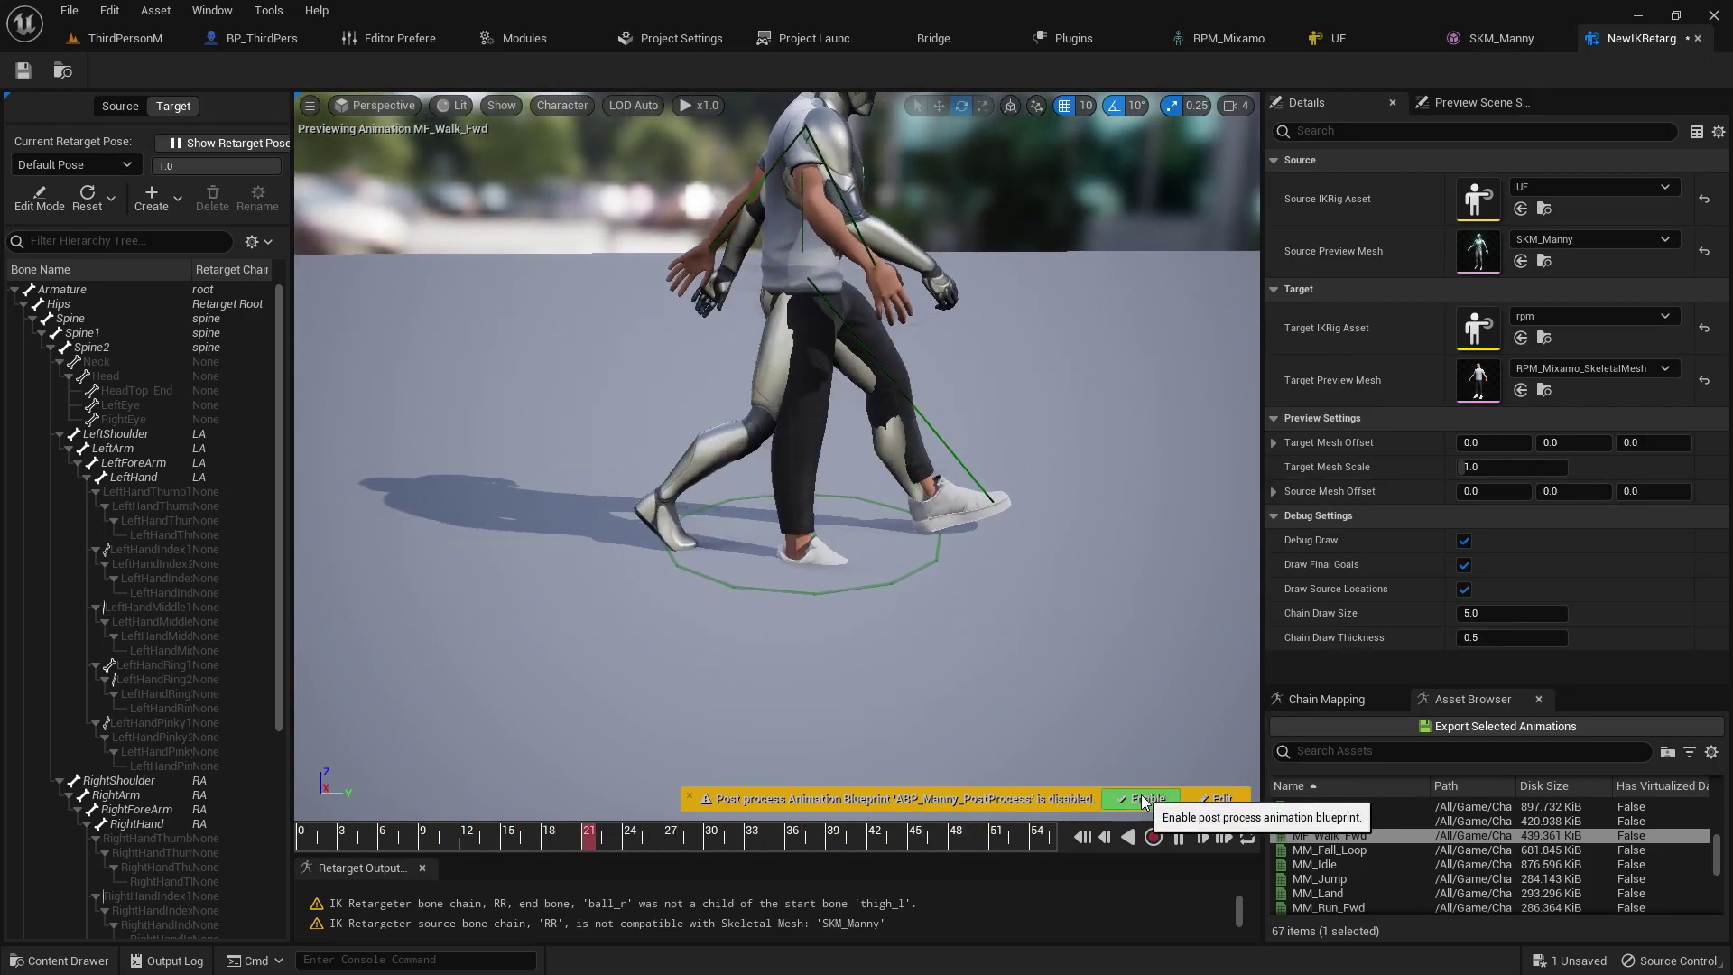
{"action": "left_click", "coordinate": [1139, 799]}
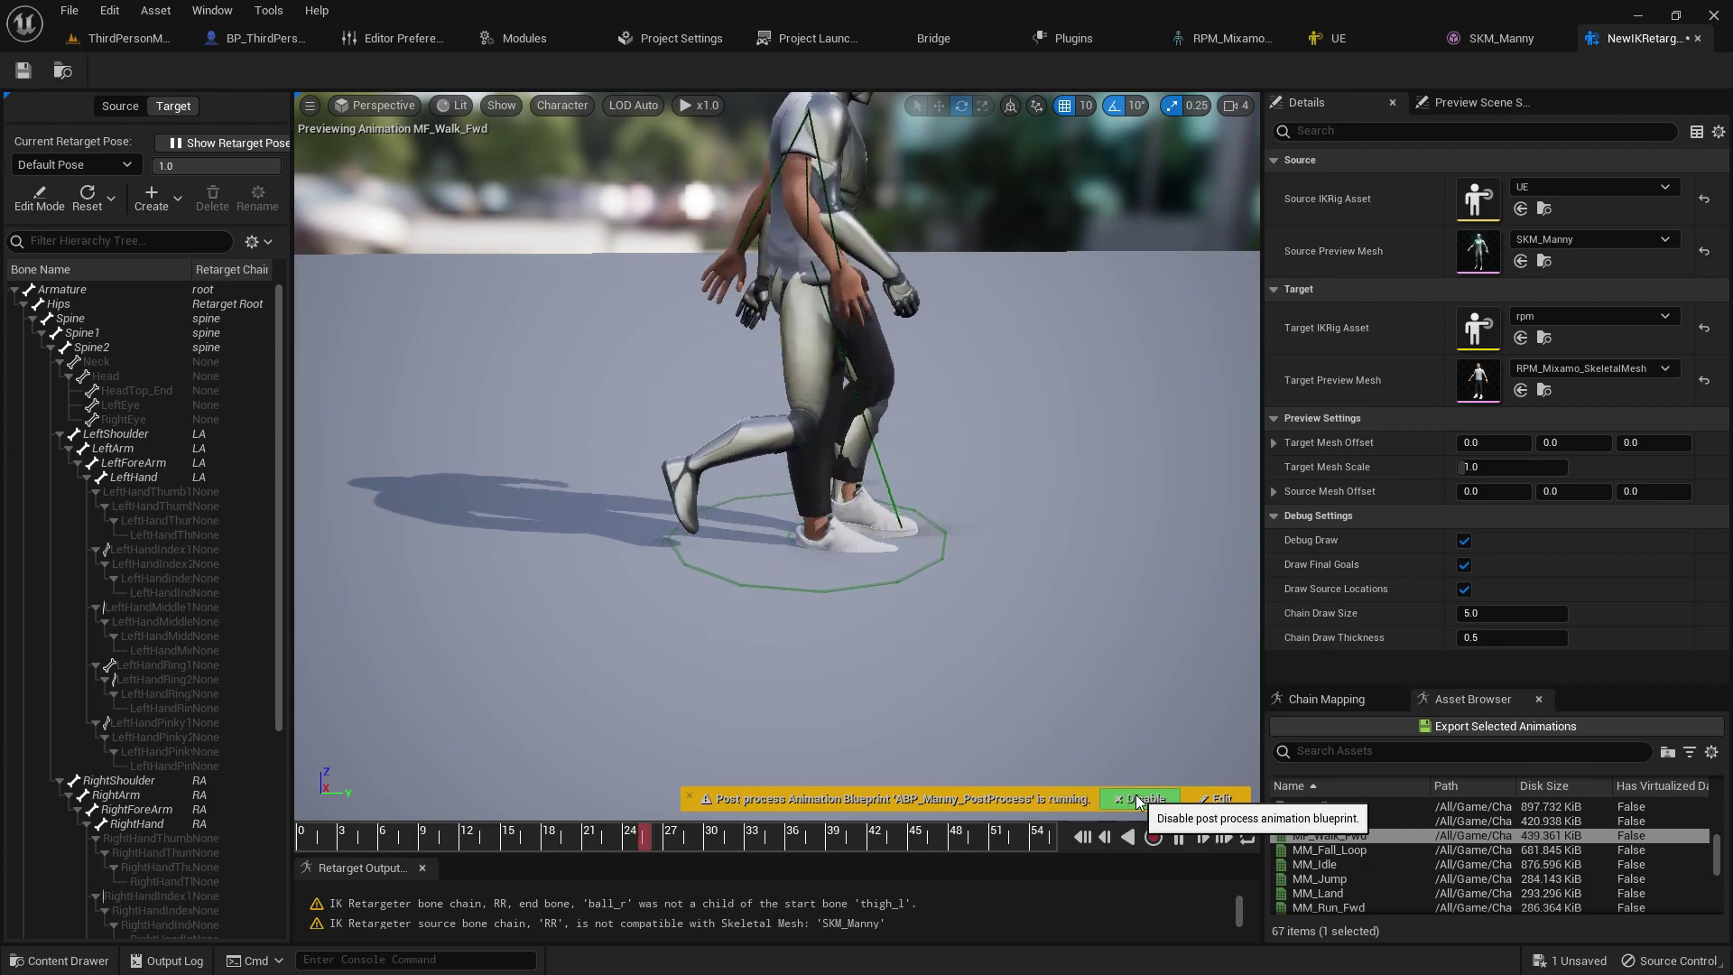
Step: Open ABP_Manny_PostProcess for editing, disconnect the Input Pose node from Control Rig in the AnimGraph, and compile the blueprint
{"action": "left_click", "coordinate": [1215, 799]}
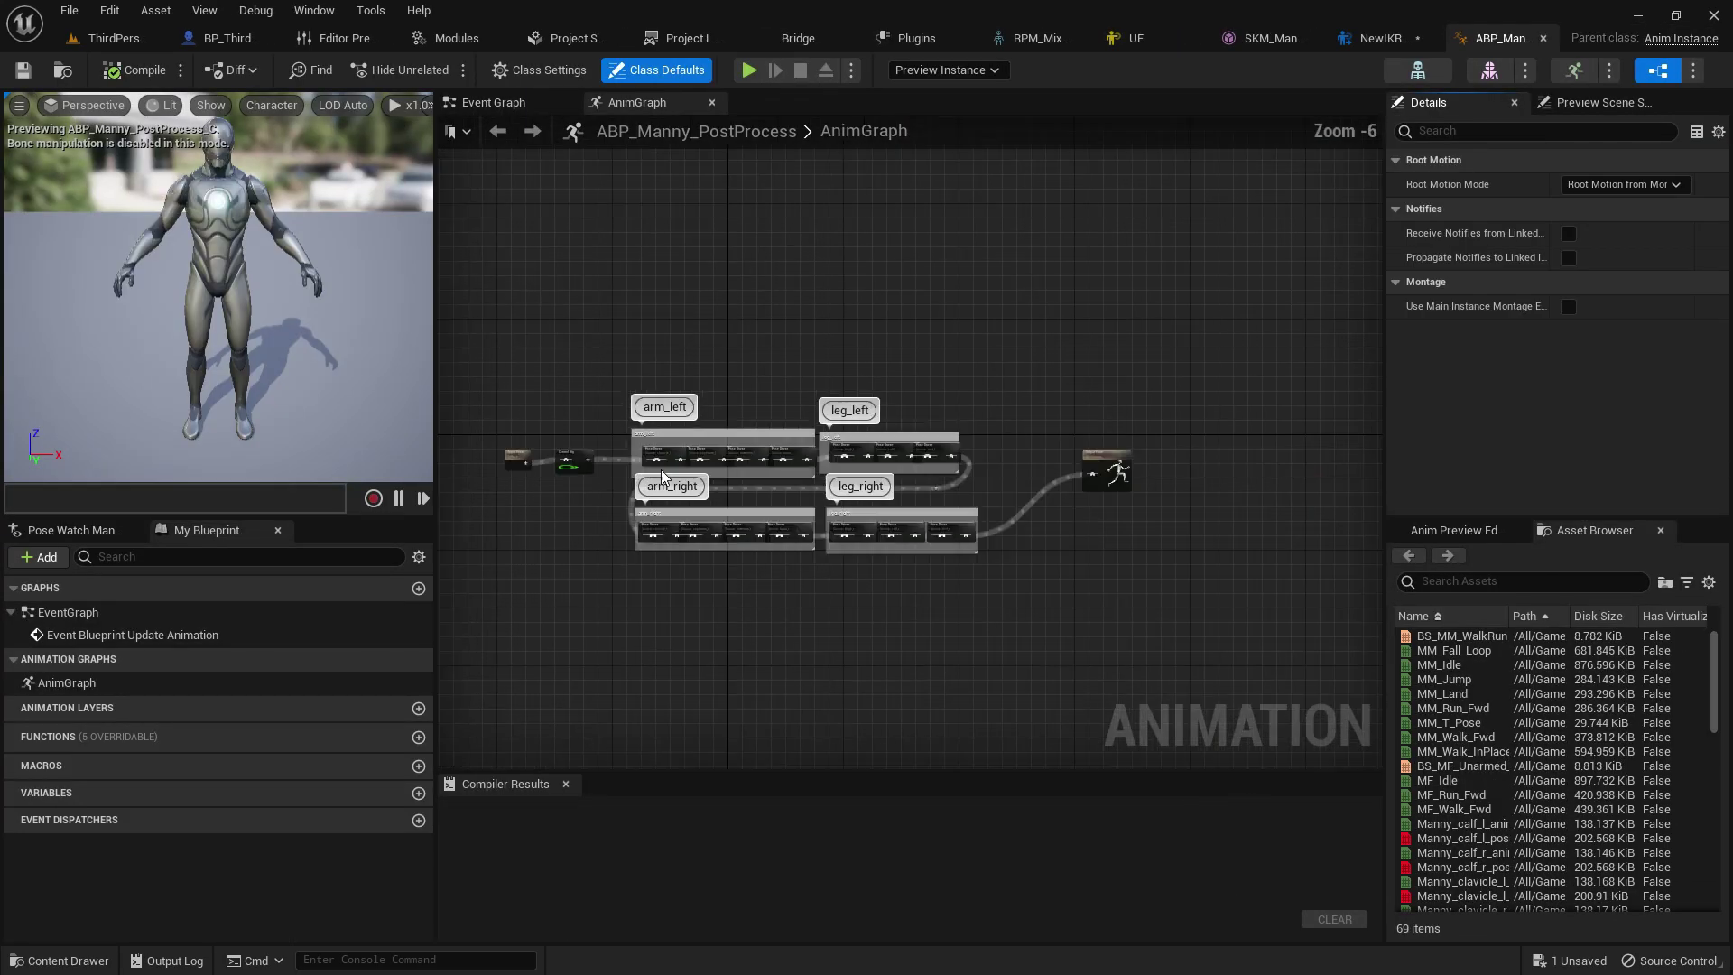
{"action": "scroll", "coordinate": [701, 480], "scroll_direction": "up", "scroll_amount": 3}
{"action": "left_click", "coordinate": [614, 480], "text": "alt"}
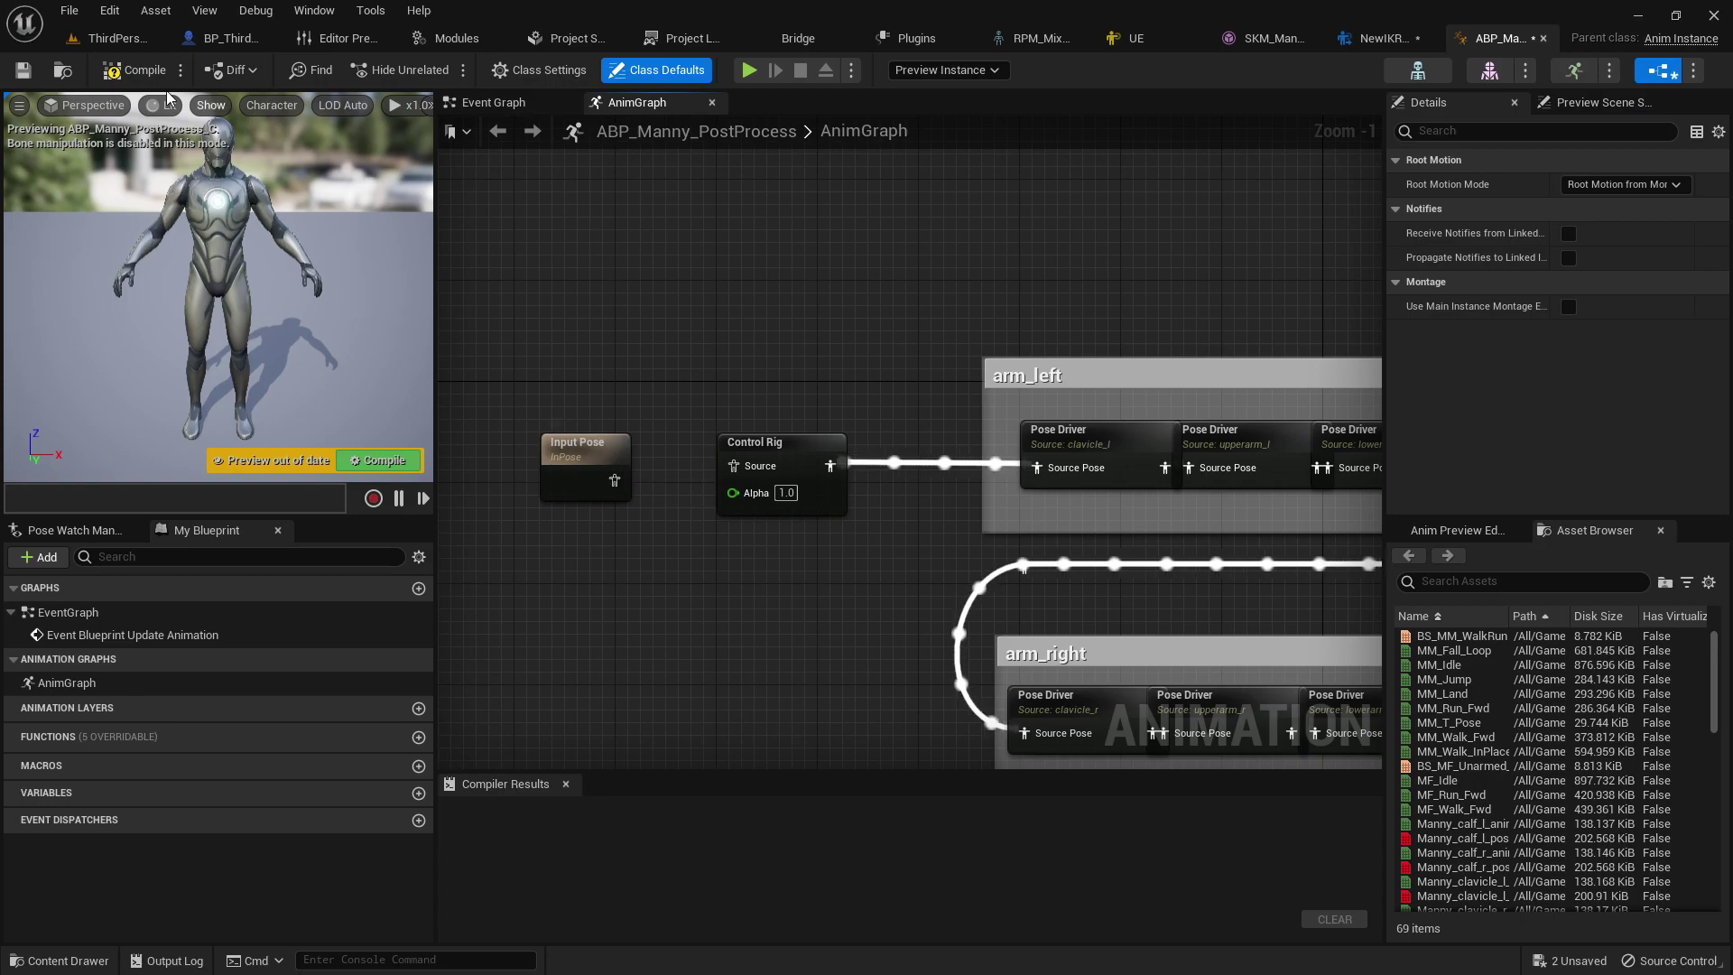
{"action": "left_click", "coordinate": [132, 72]}
{"action": "scroll", "coordinate": [900, 540], "scroll_direction": "down", "scroll_amount": 4}
{"action": "right_click_drag", "start_coordinate": [1308, 603], "coordinate": [994, 560]}
{"action": "right_click_drag", "start_coordinate": [1303, 492], "coordinate": [1070, 493]}
{"action": "scroll", "coordinate": [1069, 494], "scroll_direction": "up", "scroll_amount": 1}
{"action": "scroll", "coordinate": [1071, 492], "scroll_direction": "up", "scroll_amount": 3}
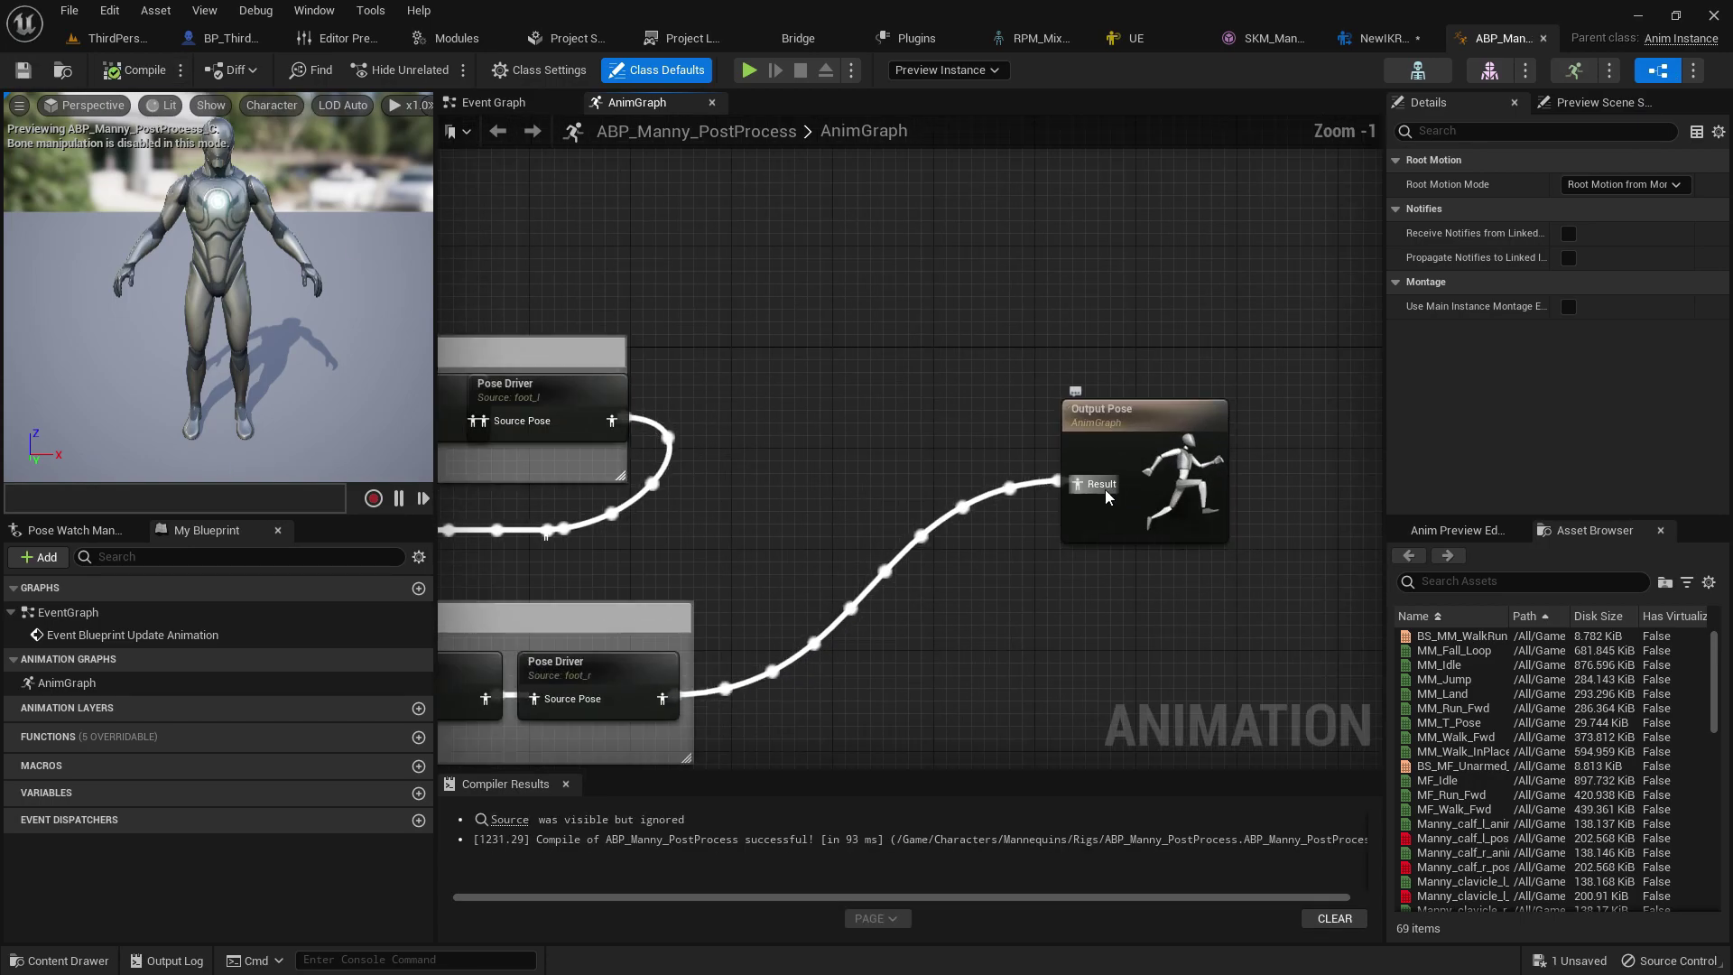
{"action": "left_click", "coordinate": [111, 72]}
Step: Disable the post process blueprint in the retargeter and preview MM_Idle and MM_Run_Fwd, viewing both characters' running legs from behind
{"action": "left_click", "coordinate": [1379, 45]}
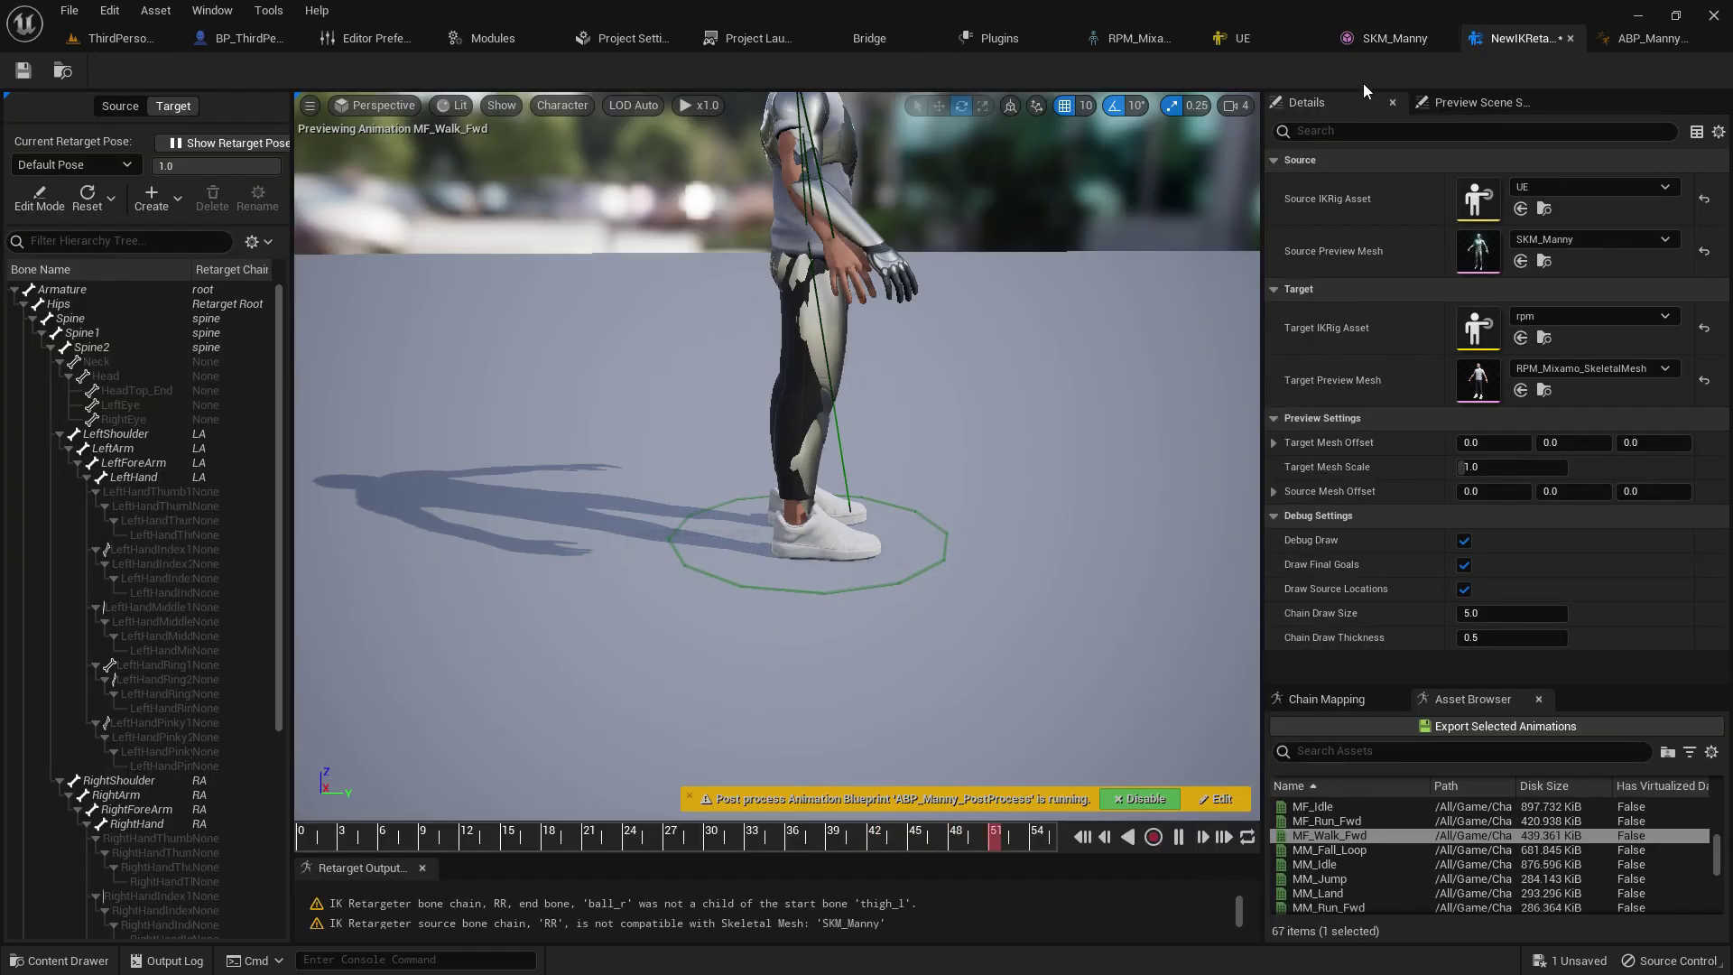
{"action": "left_click", "coordinate": [1142, 798]}
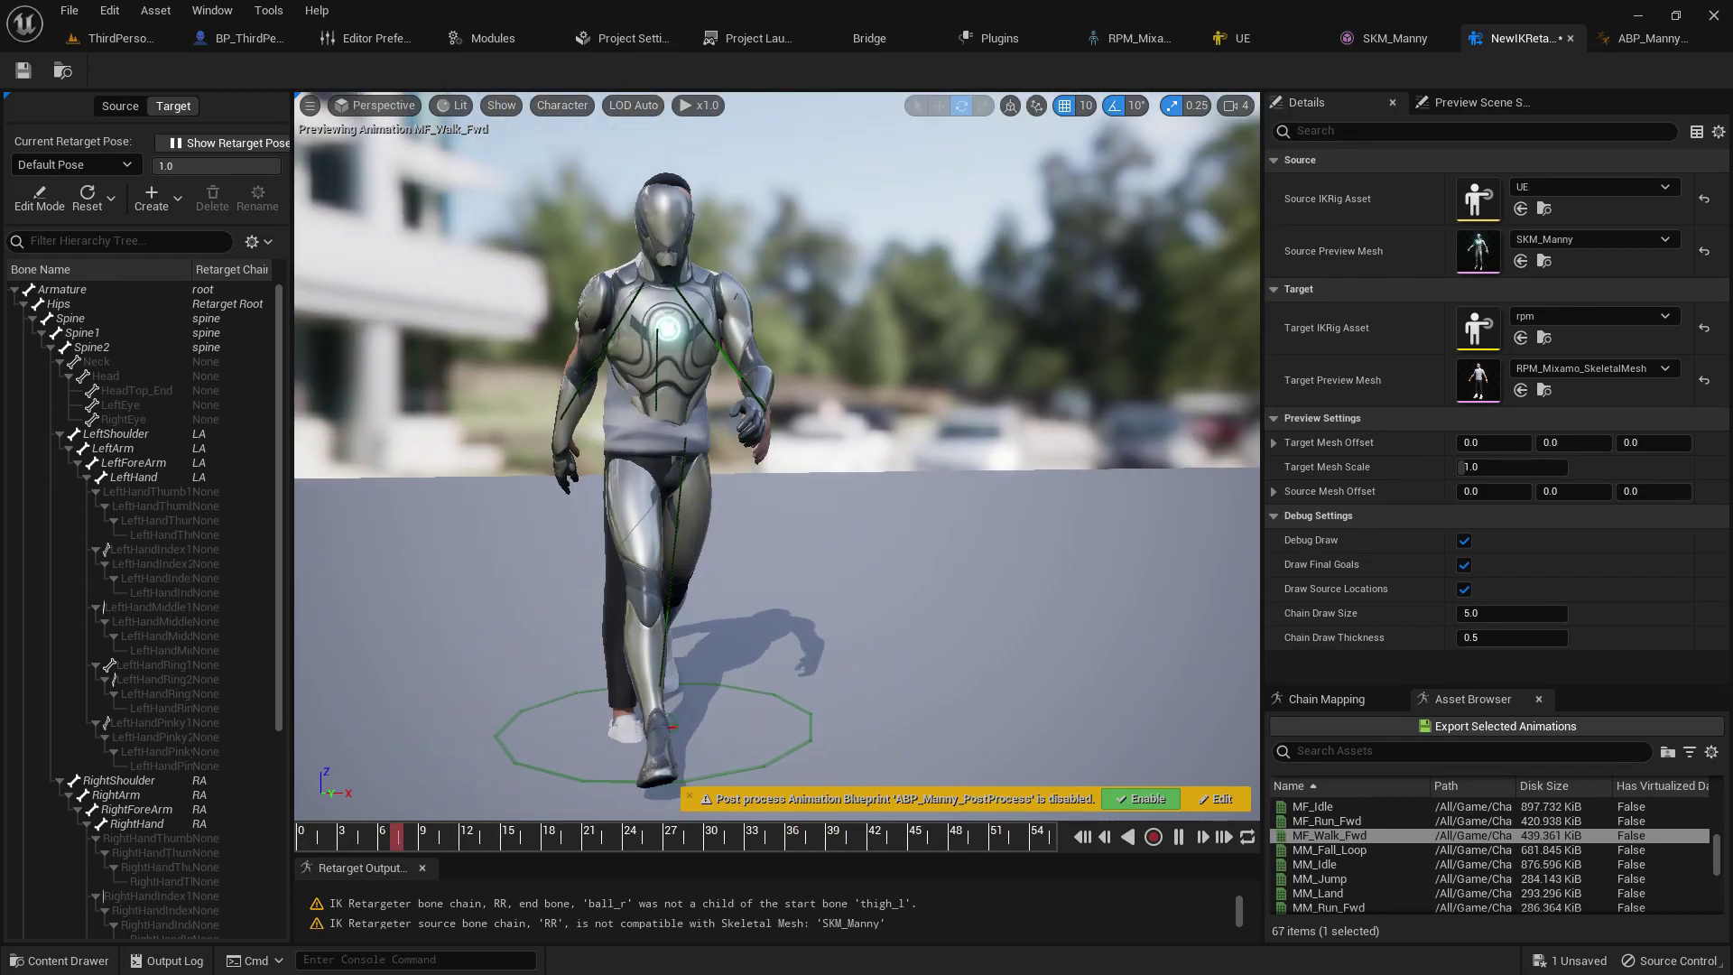
{"action": "left_click", "coordinate": [1390, 850]}
{"action": "left_click", "coordinate": [1394, 864]}
{"action": "scroll", "coordinate": [1399, 858], "scroll_direction": "down", "scroll_amount": 2}
{"action": "left_click", "coordinate": [1425, 849]}
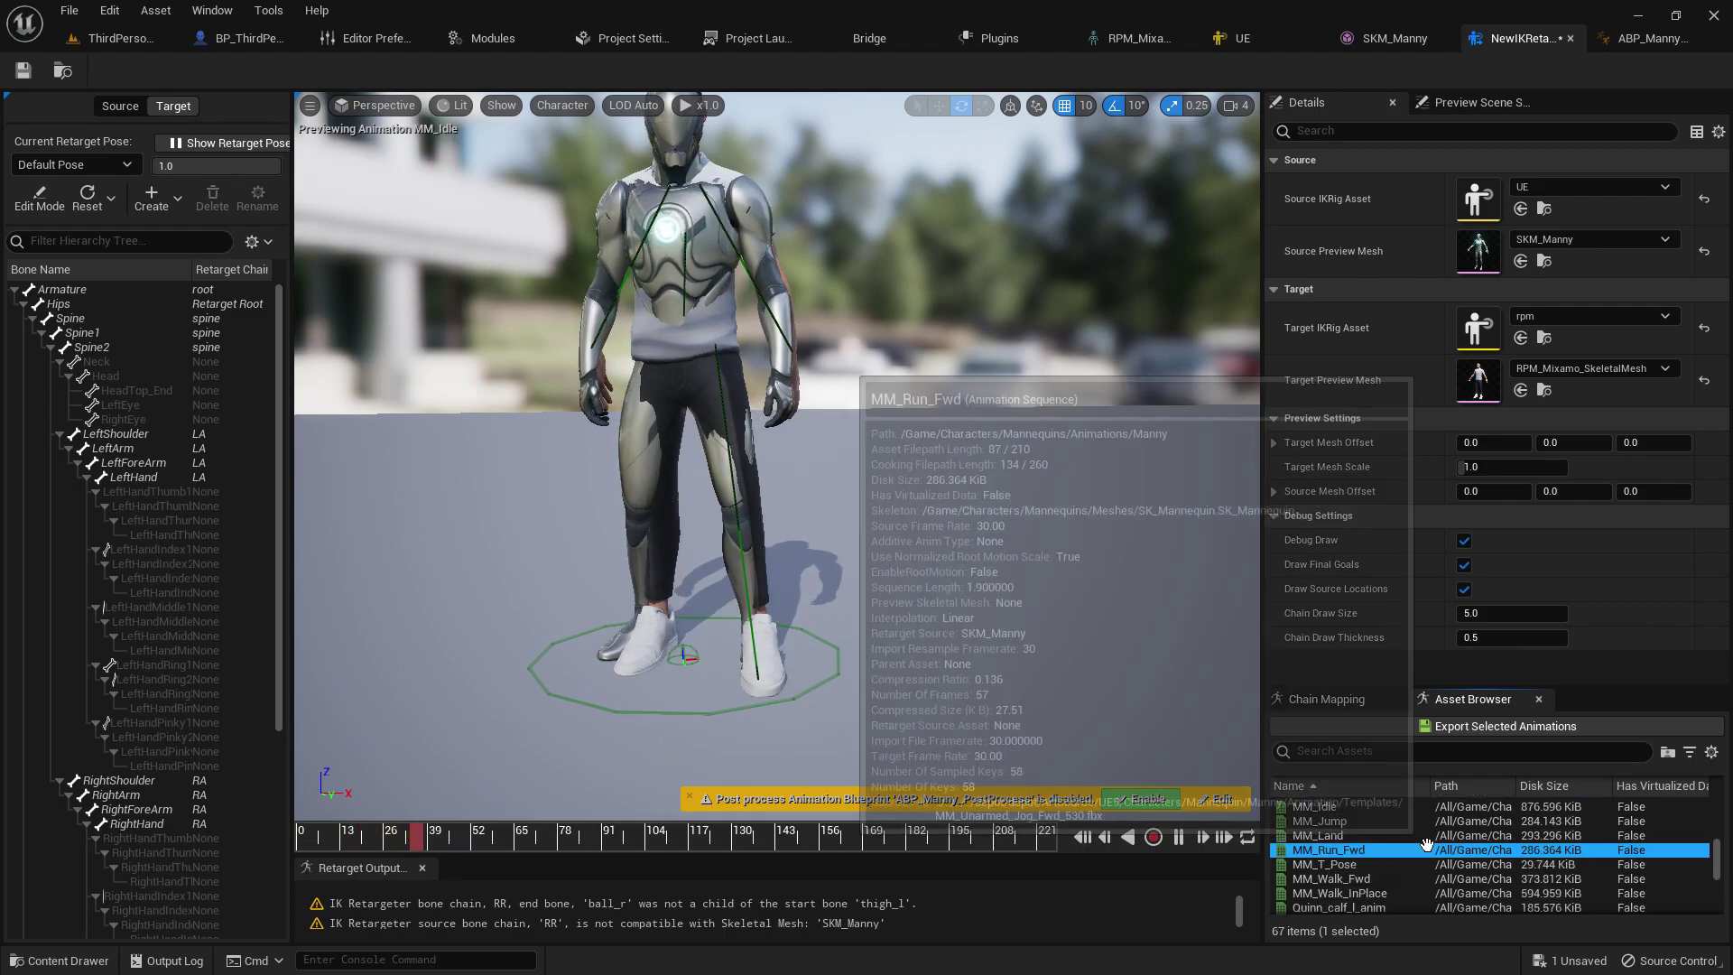
{"action": "left_click_drag", "start_coordinate": [934, 657], "coordinate": [1255, 657], "text": "alt"}
{"action": "left_click_drag", "start_coordinate": [828, 656], "coordinate": [912, 656], "text": "alt"}
{"action": "right_click_drag", "start_coordinate": [829, 656], "coordinate": [911, 656], "text": "alt"}
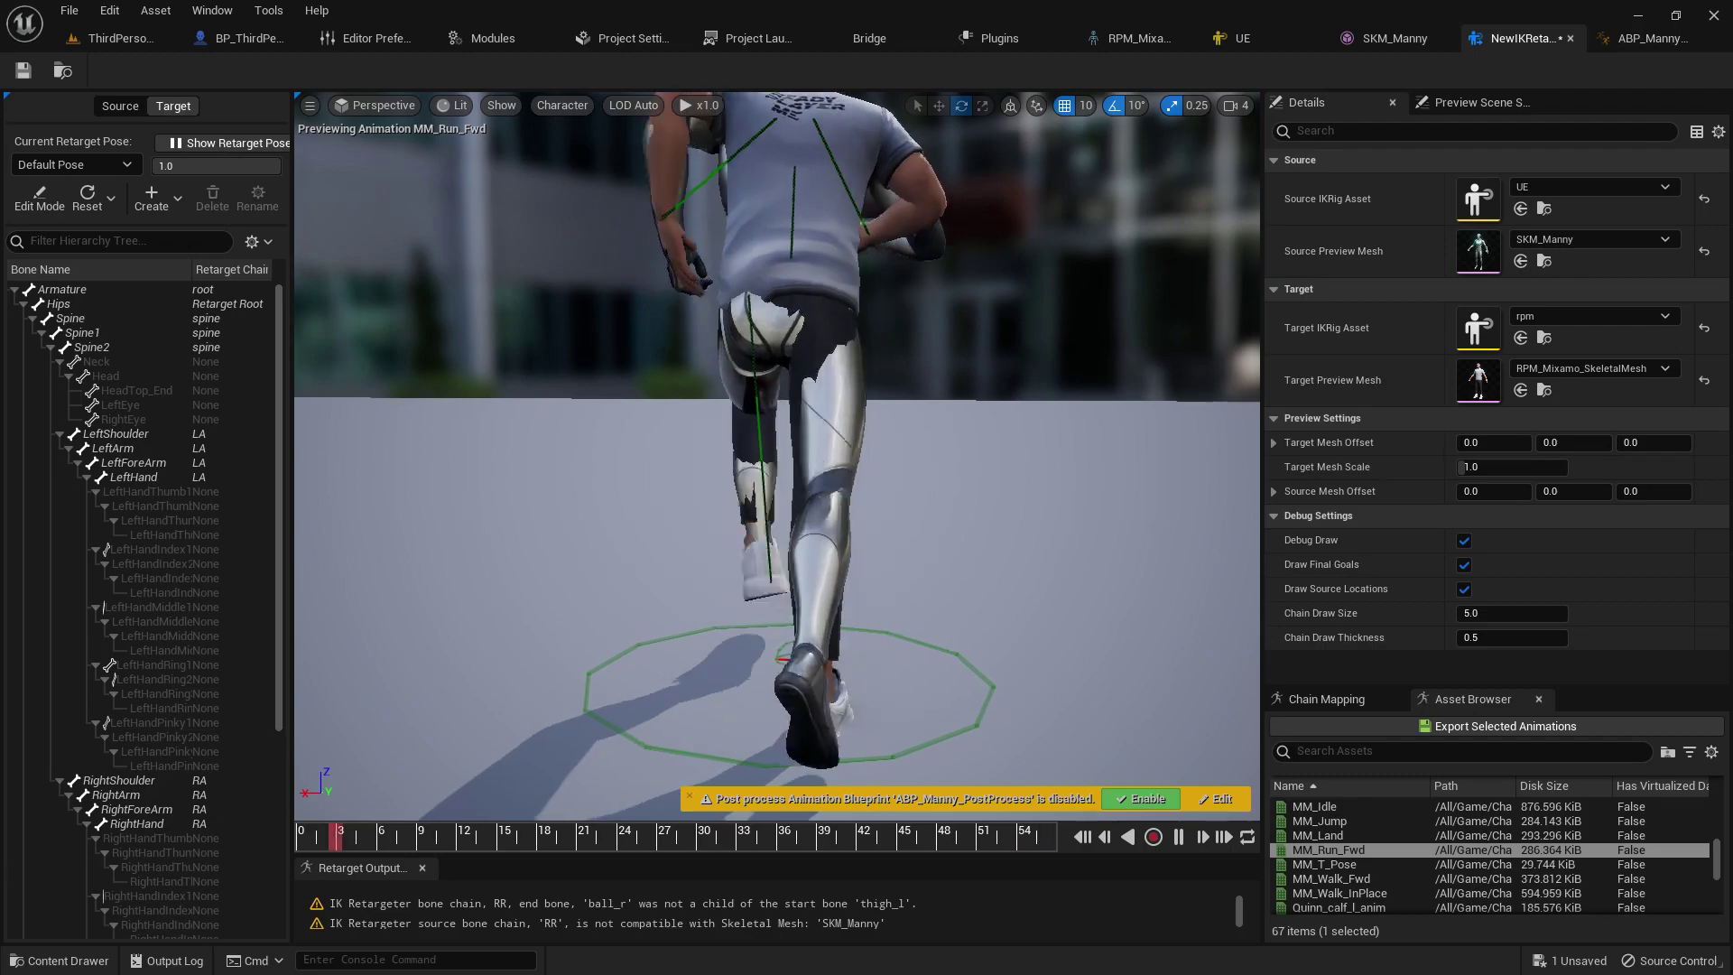
Step: Set the start bone of the UE rig's RR chain to thigh_r, save the rig and return to the retargeter
{"action": "left_click", "coordinate": [1253, 41]}
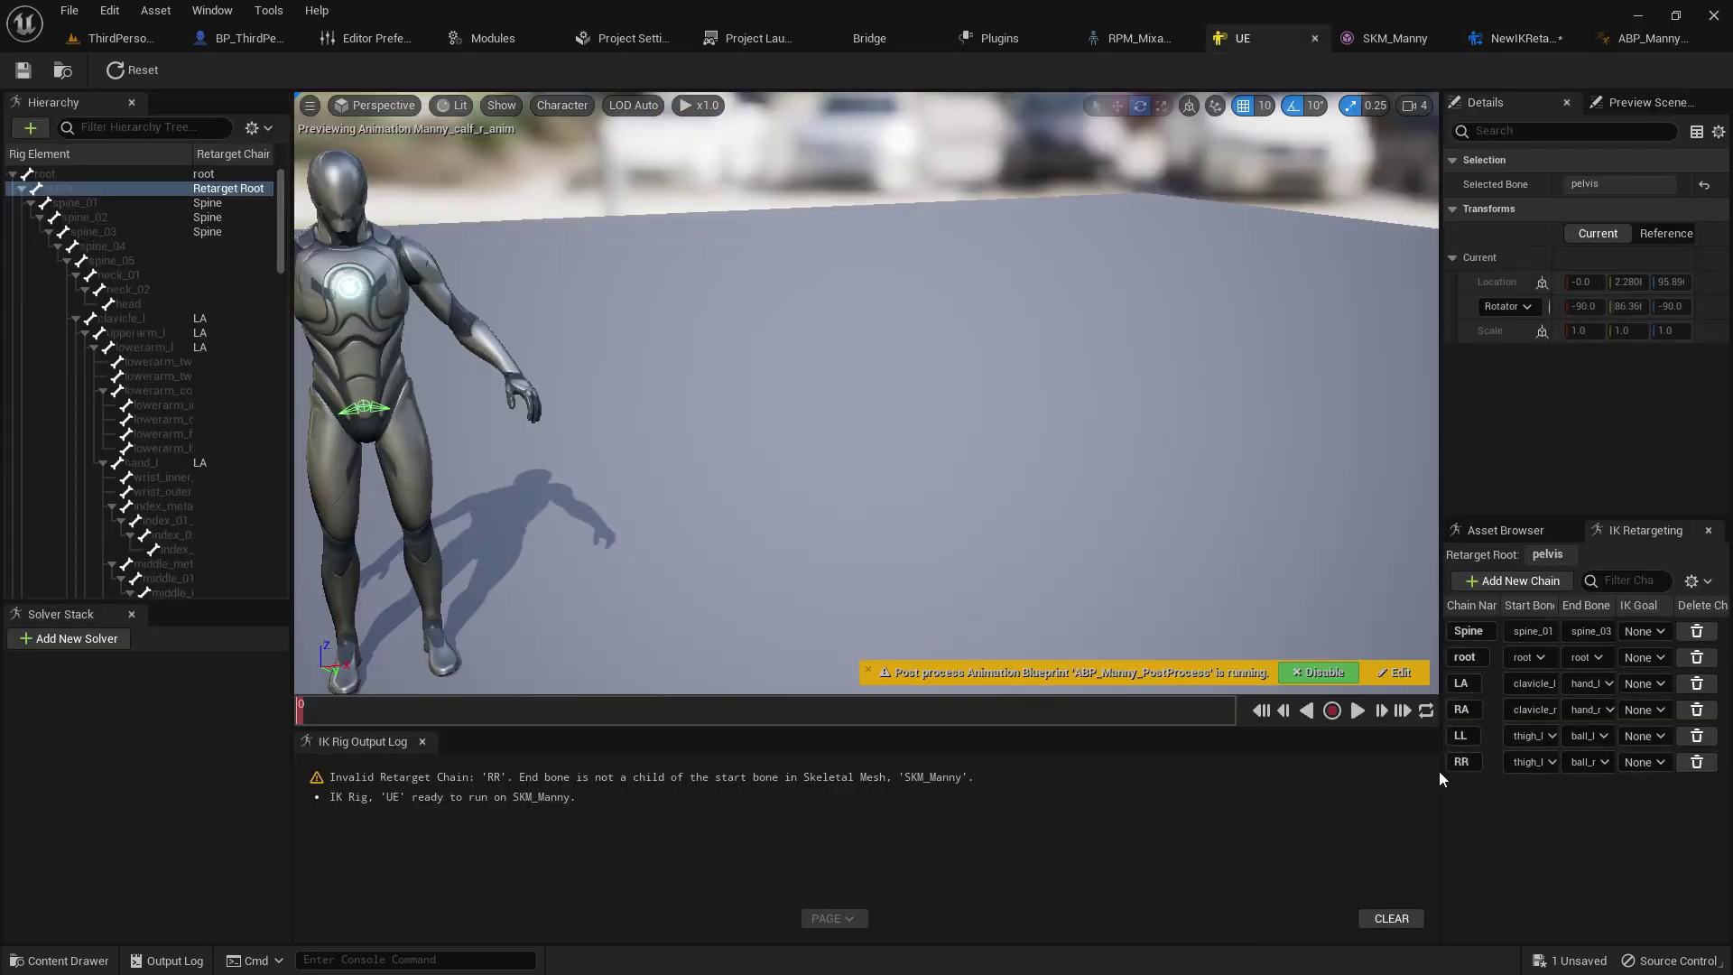
{"action": "left_click_drag", "start_coordinate": [1442, 766], "coordinate": [1044, 762]}
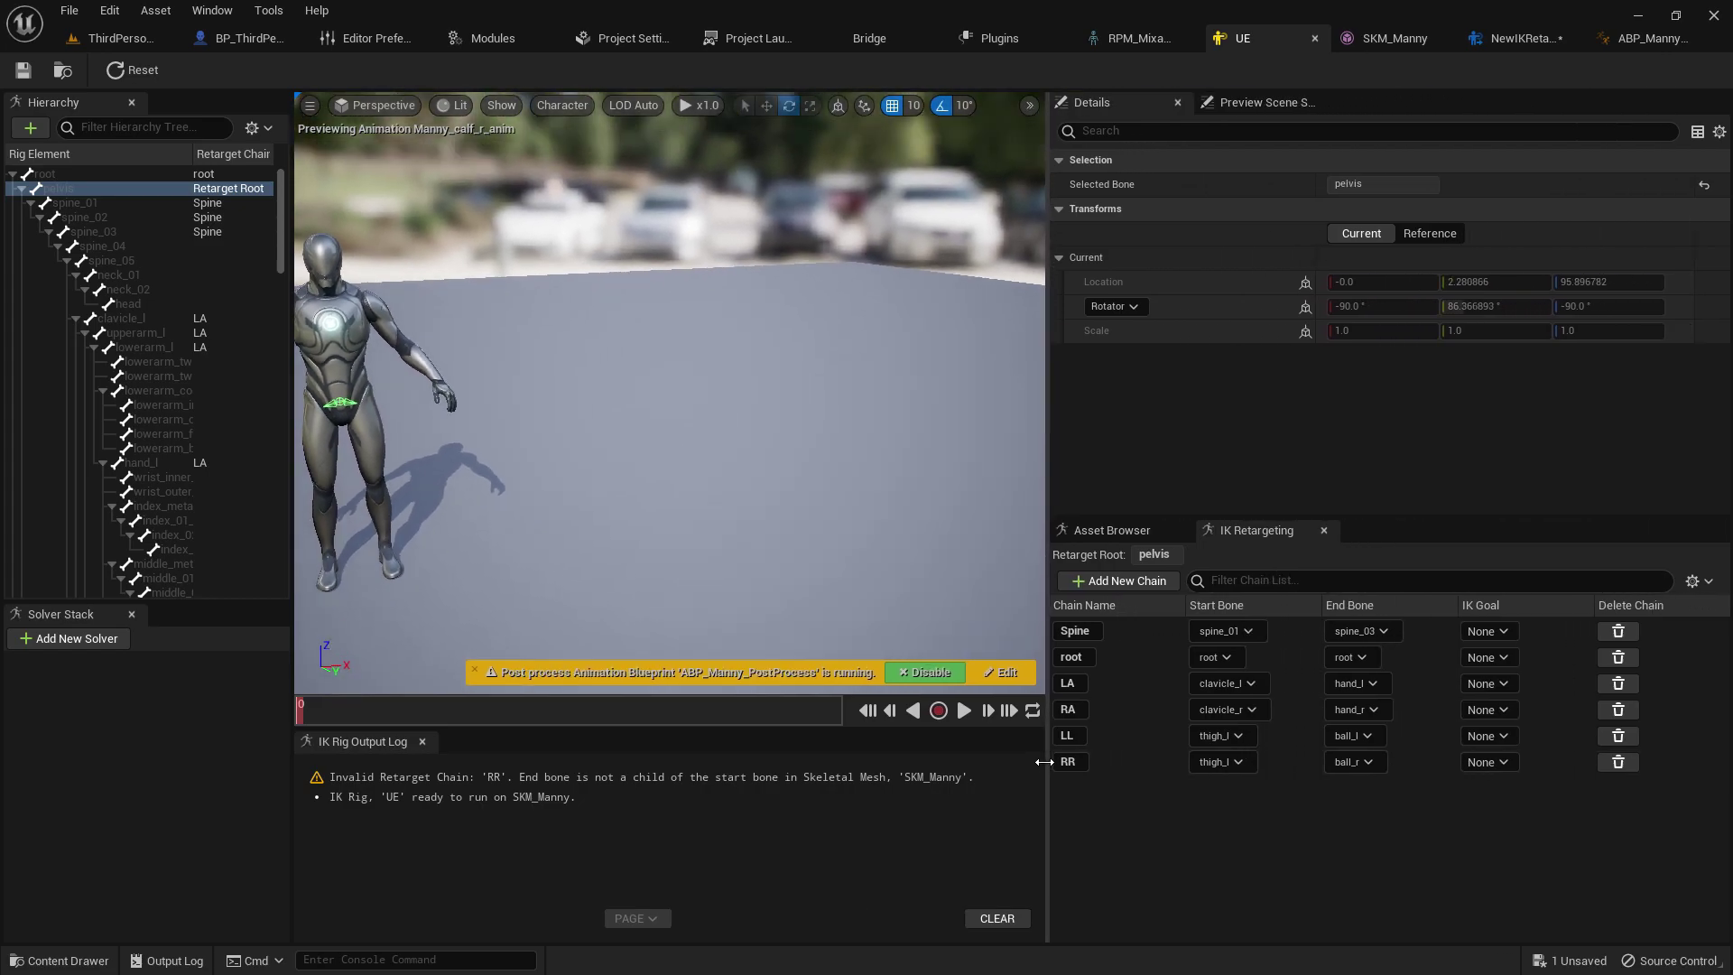
{"action": "left_click", "coordinate": [1233, 763]}
{"action": "scroll", "coordinate": [1300, 580], "scroll_direction": "down", "scroll_amount": 3}
{"action": "scroll", "coordinate": [1303, 545], "scroll_direction": "up", "scroll_amount": 6}
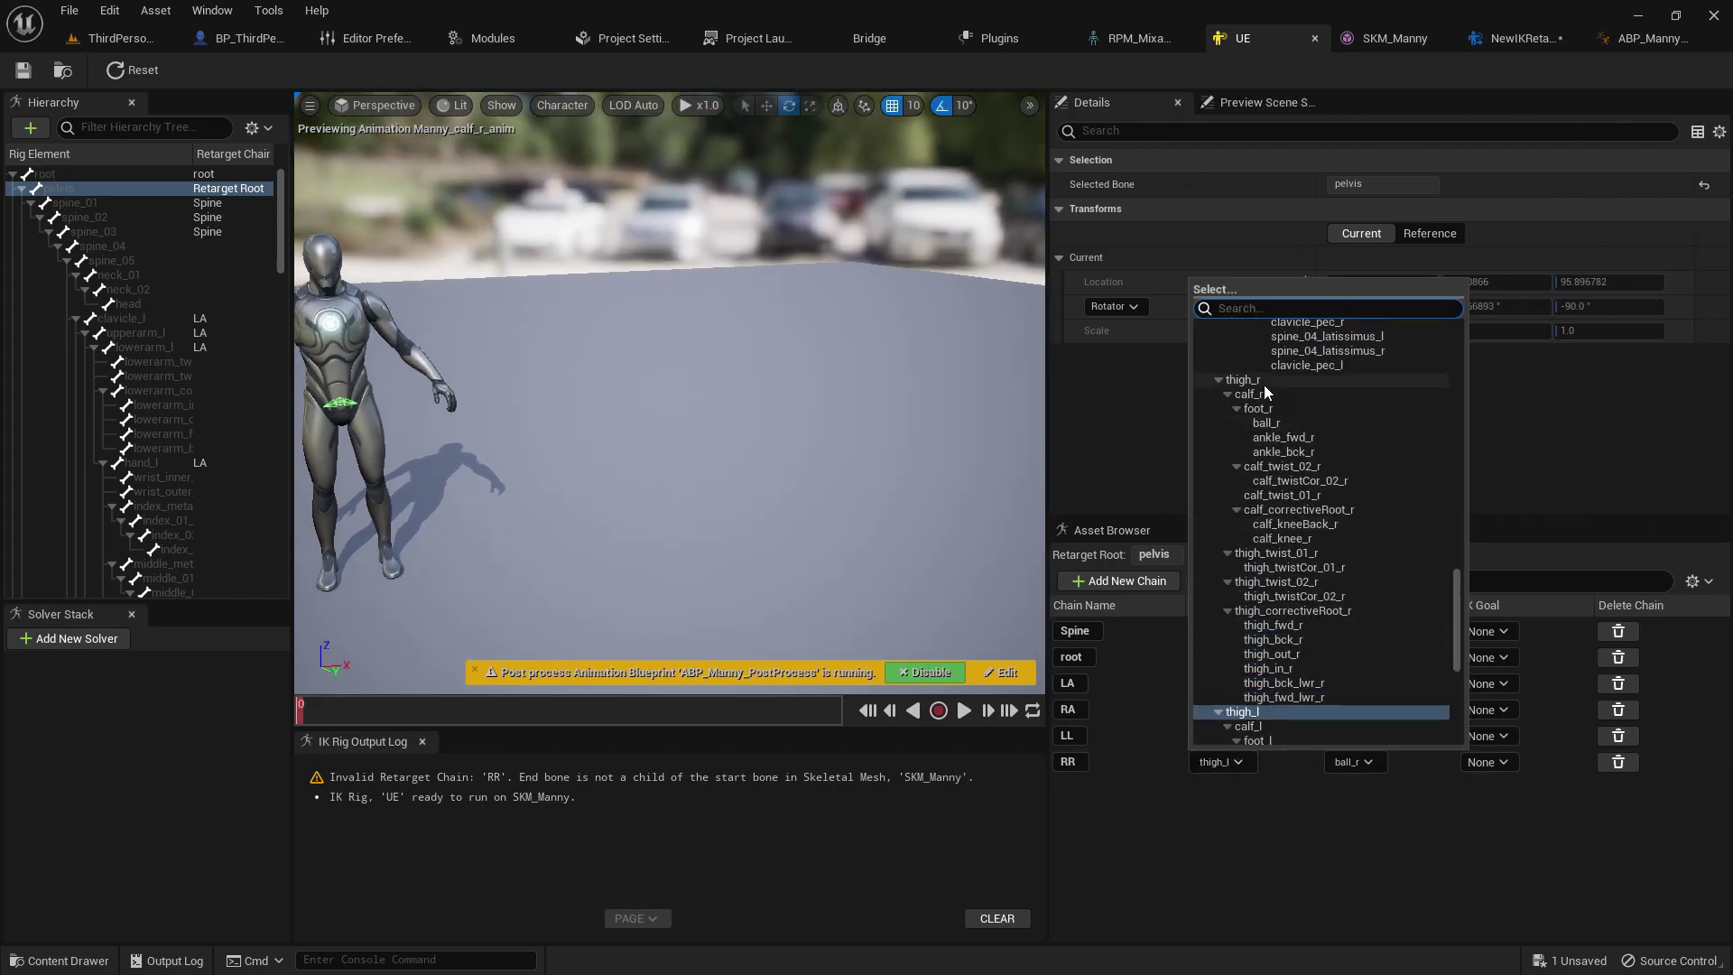
{"action": "left_click", "coordinate": [1262, 382]}
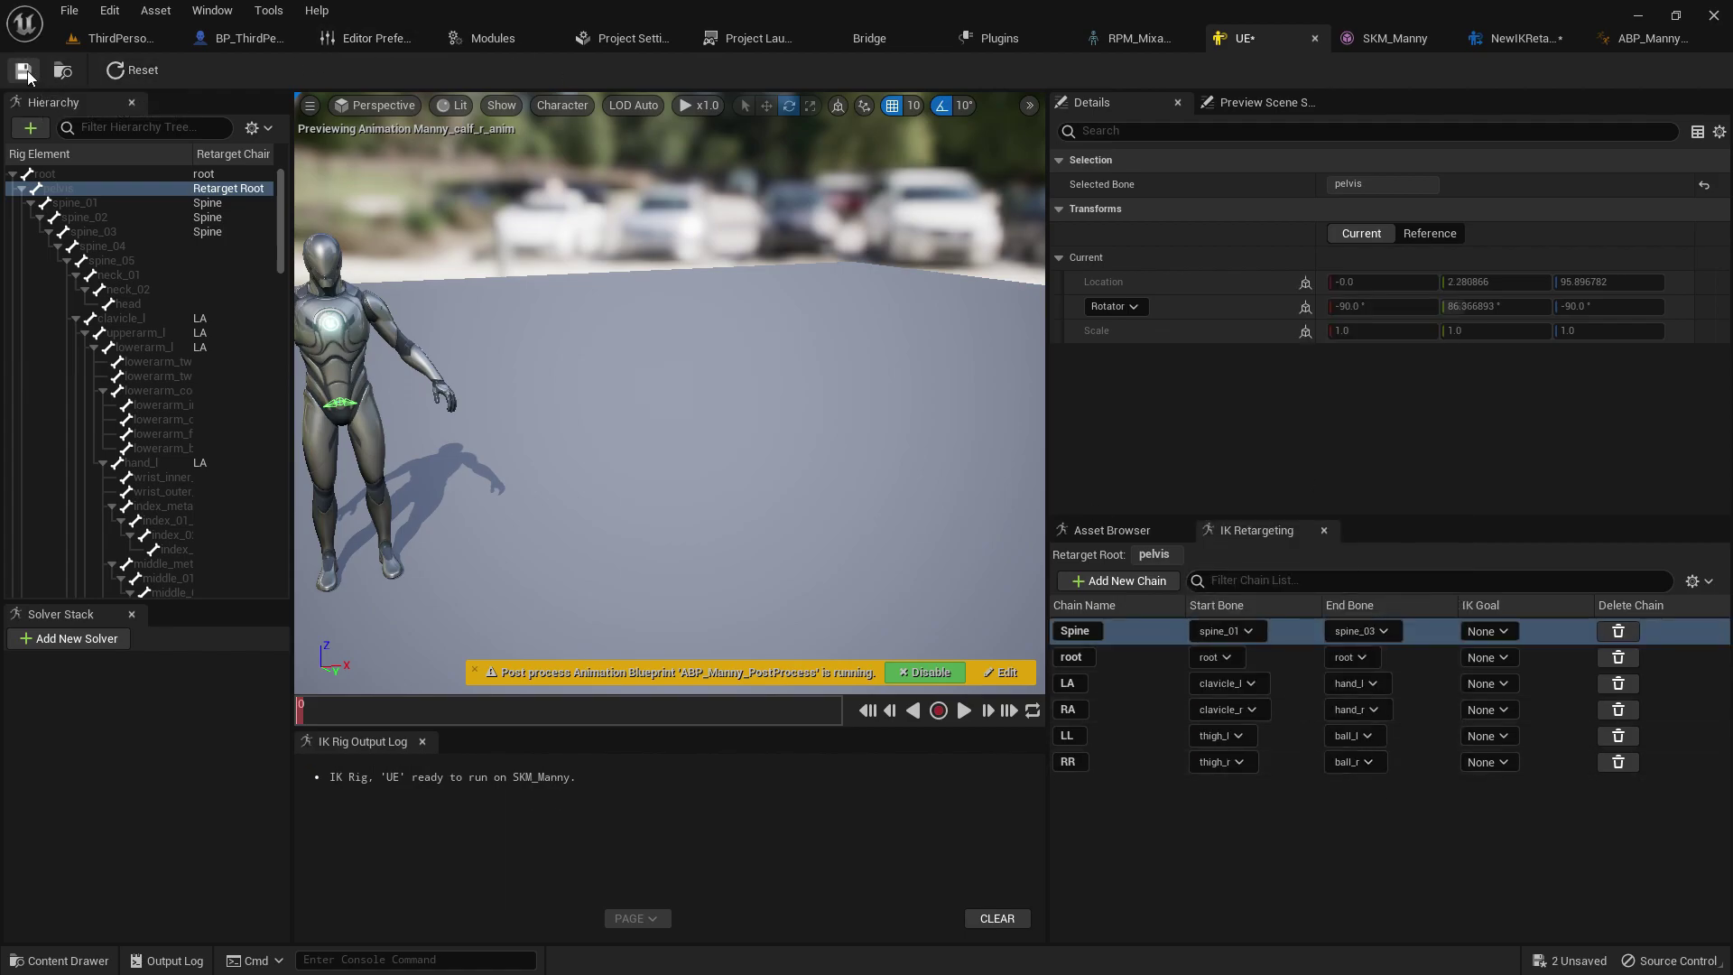
{"action": "left_click", "coordinate": [1528, 36]}
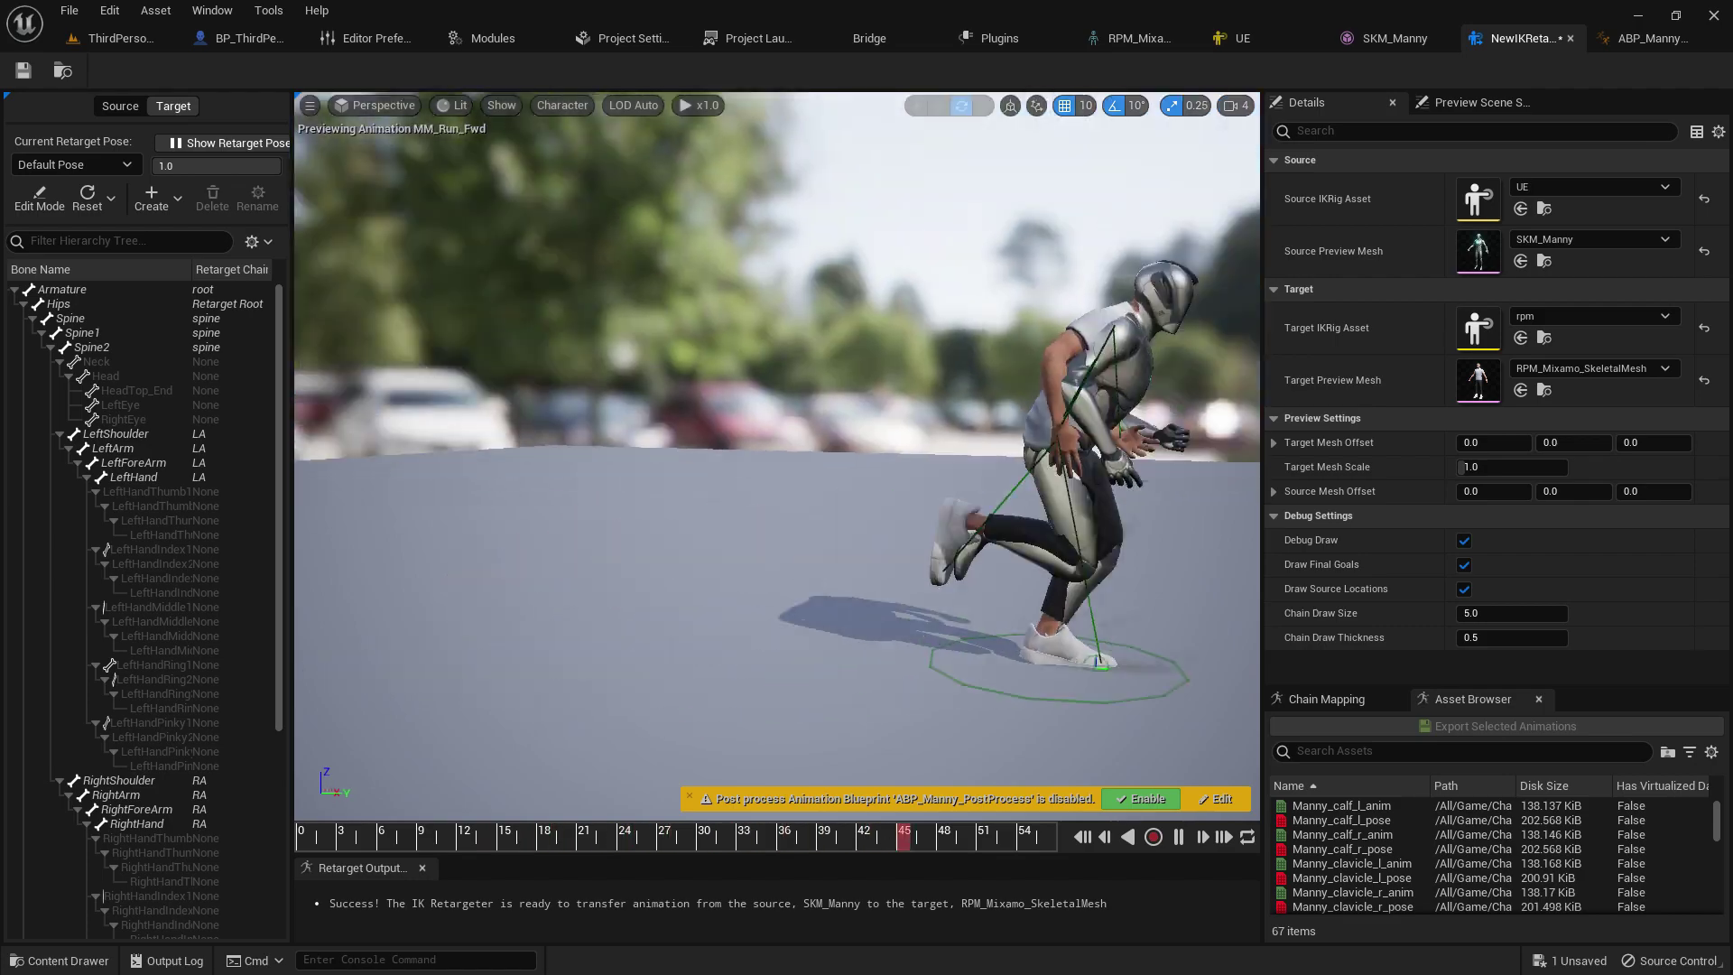
Step: Return to the level and browse the project content to the Mannequins/Animations/Manny folder
{"action": "left_click", "coordinate": [117, 37]}
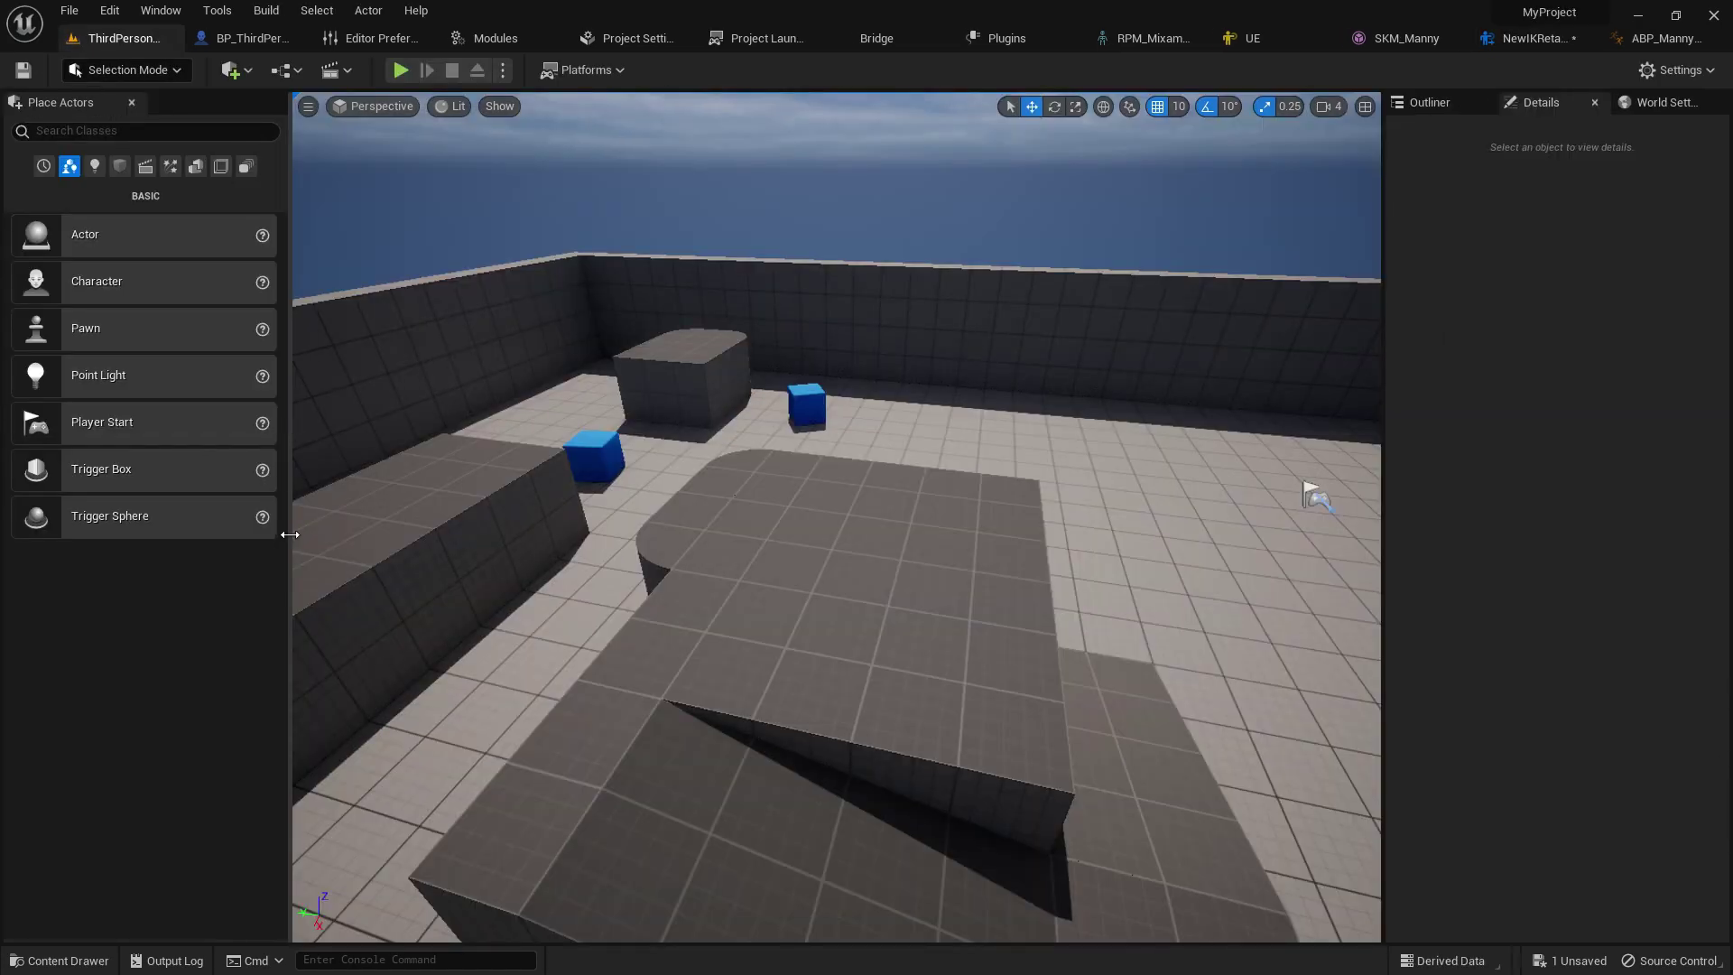
{"action": "left_click", "coordinate": [106, 964]}
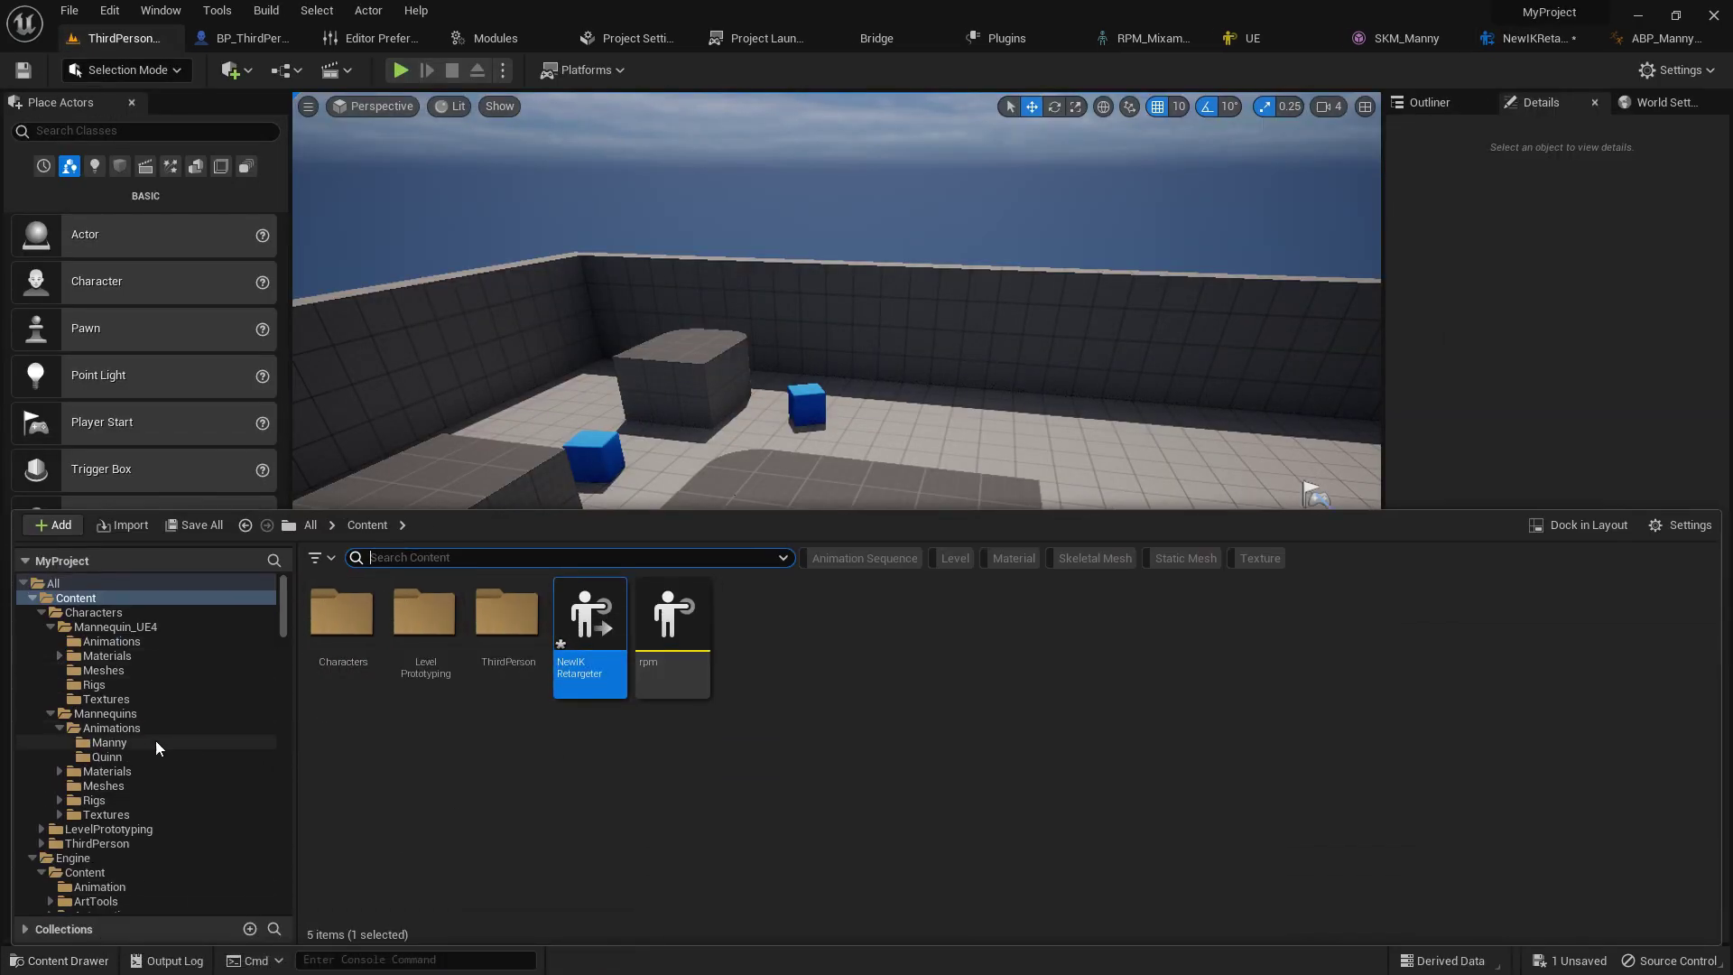
{"action": "left_click", "coordinate": [111, 728]}
{"action": "double_click", "coordinate": [372, 623]}
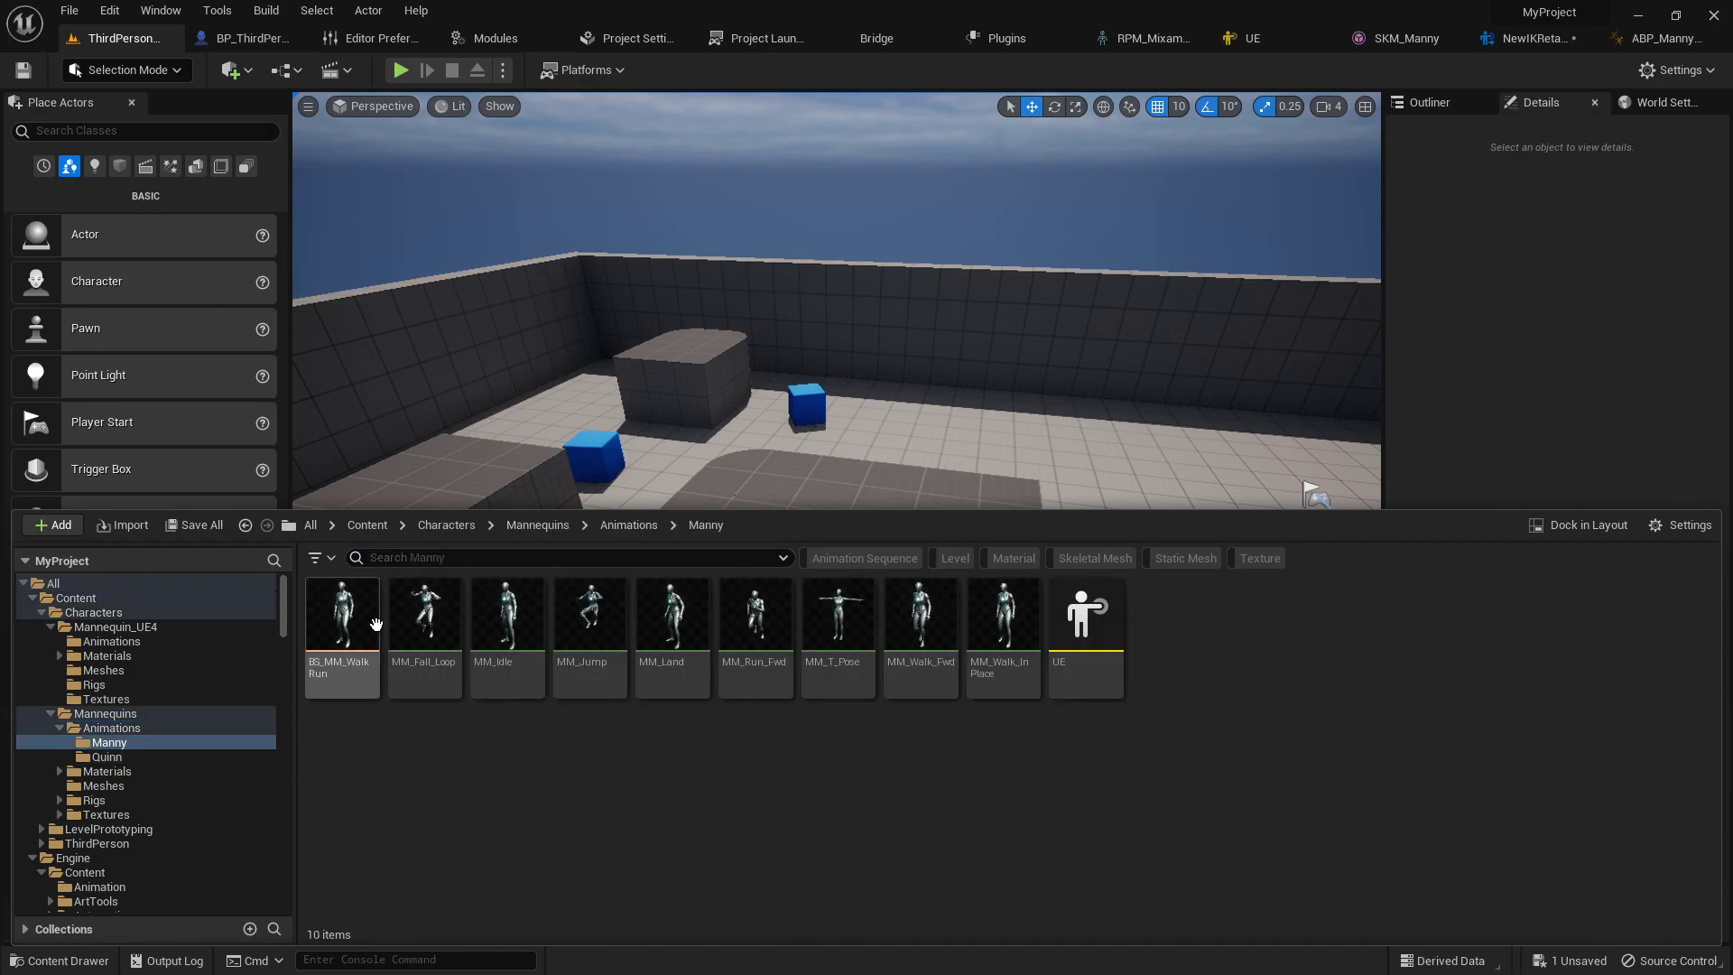
Step: Duplicate and retarget MM_Idle and MM_Walk_Fwd to RPM_Mixamo_SkeletalMesh using NewIKRetargeter, exporting them to the Content folder
{"action": "left_click", "coordinate": [538, 592]}
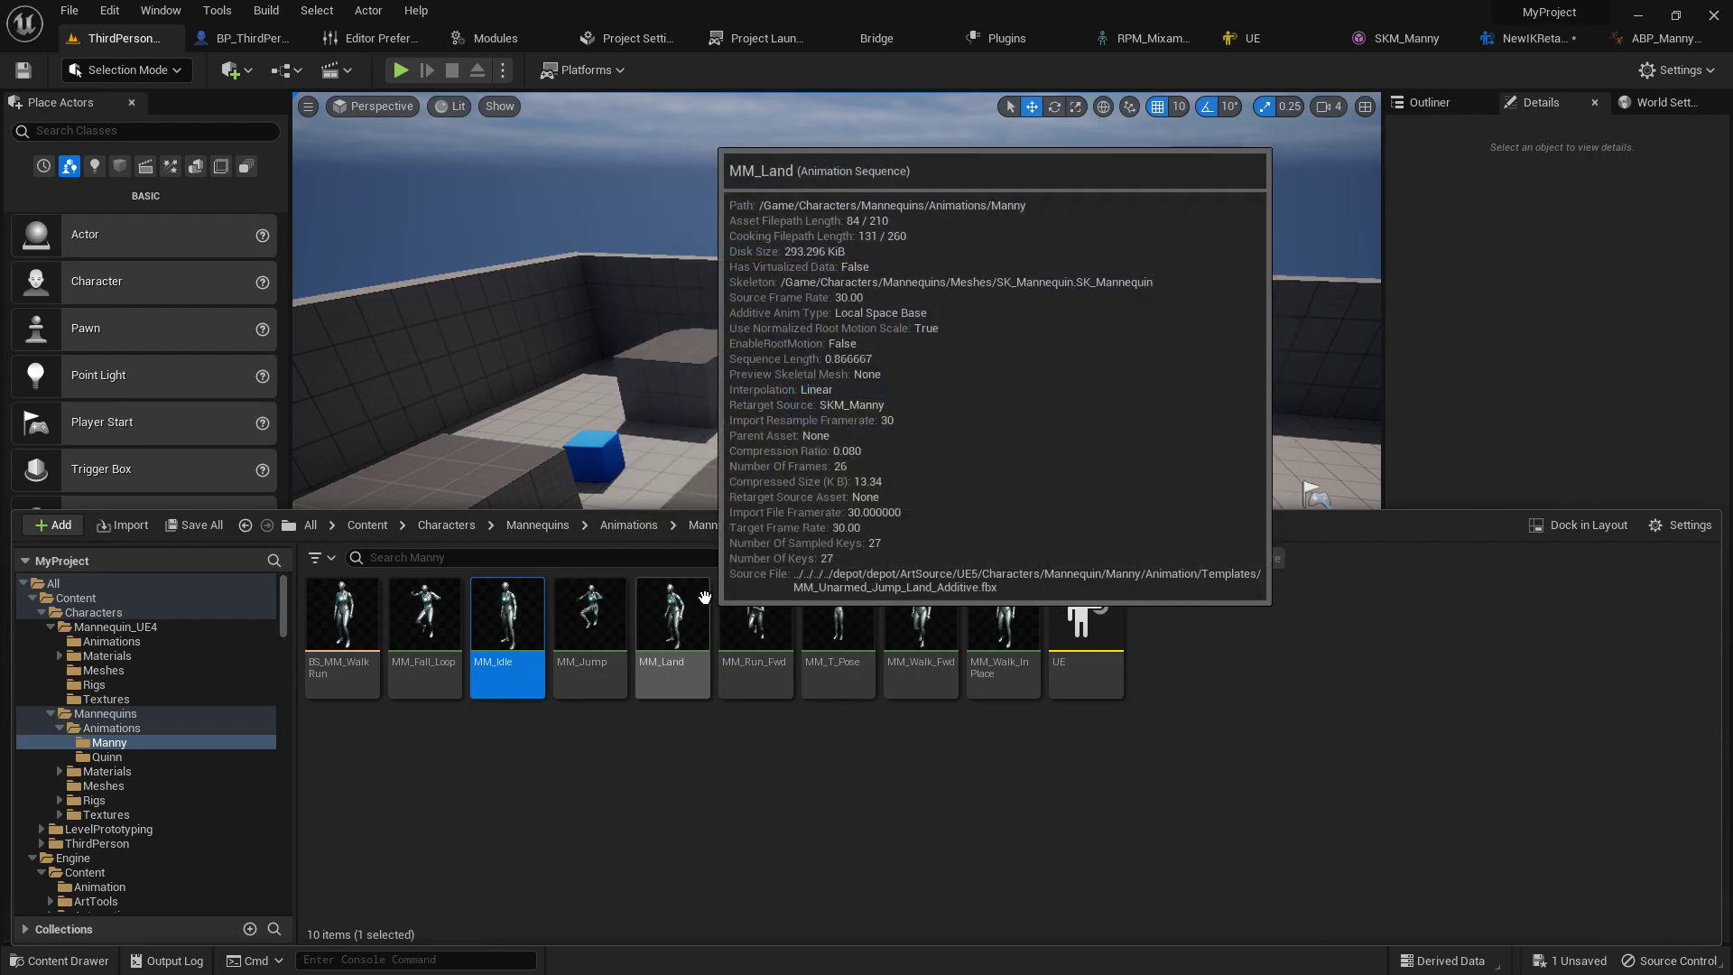
{"action": "left_click", "coordinate": [952, 594], "text": "ctrl"}
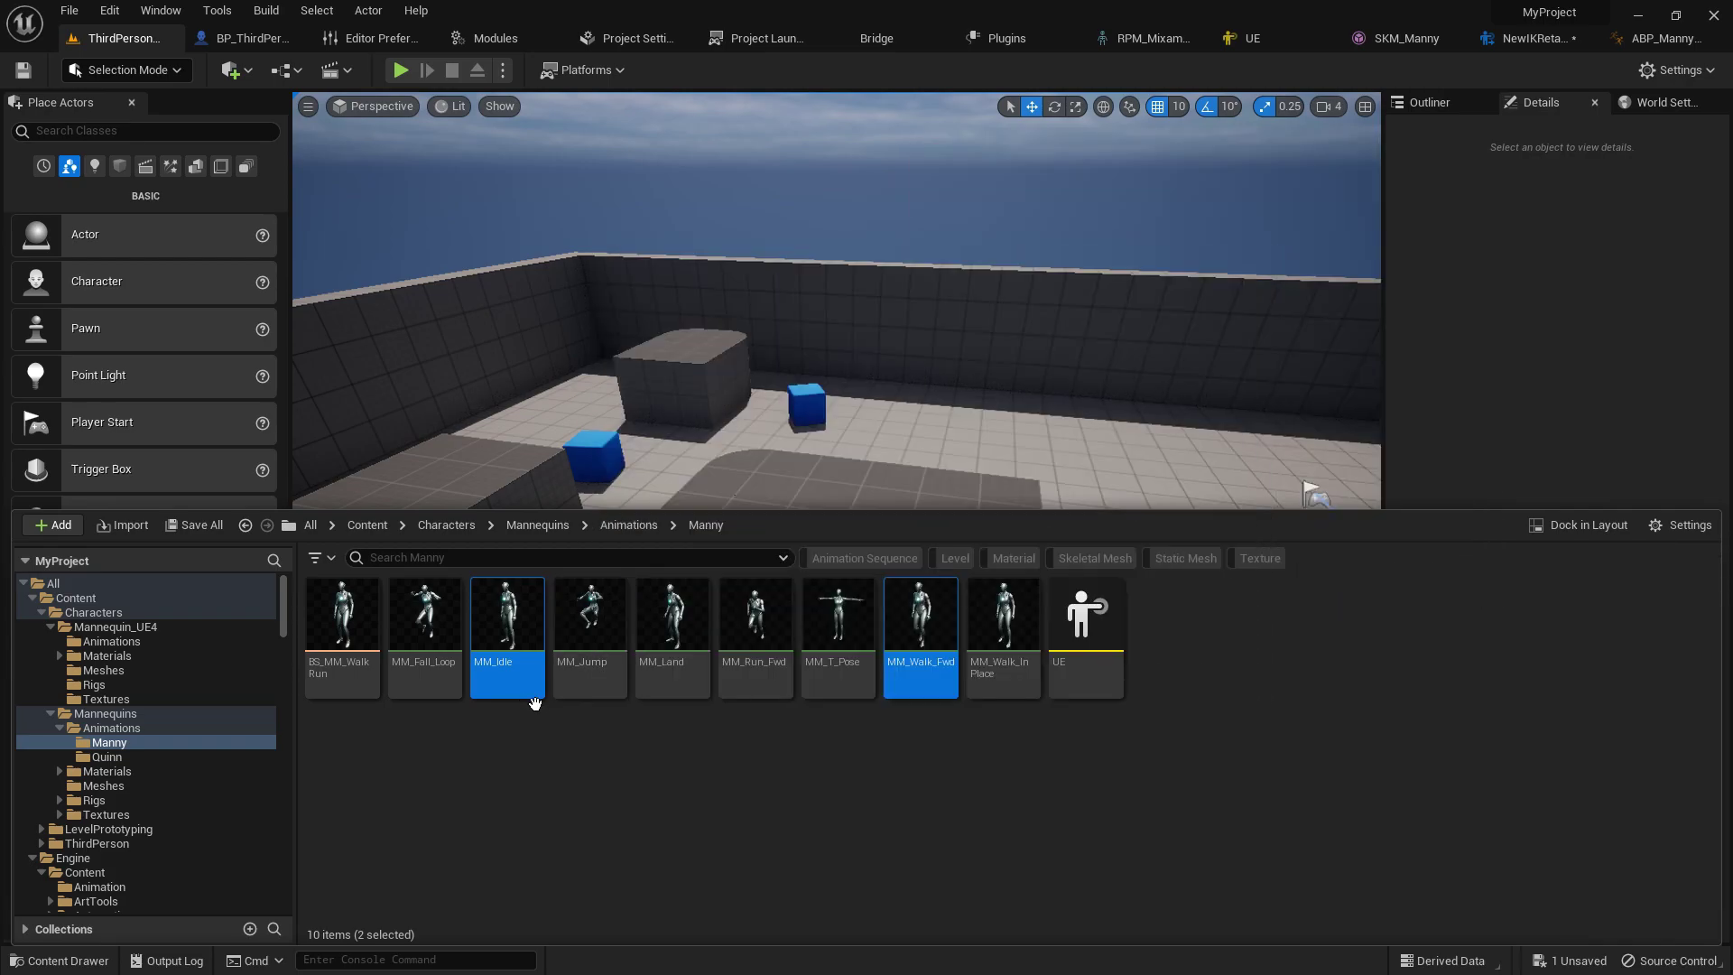
{"action": "mouse_move", "coordinate": [623, 641]}
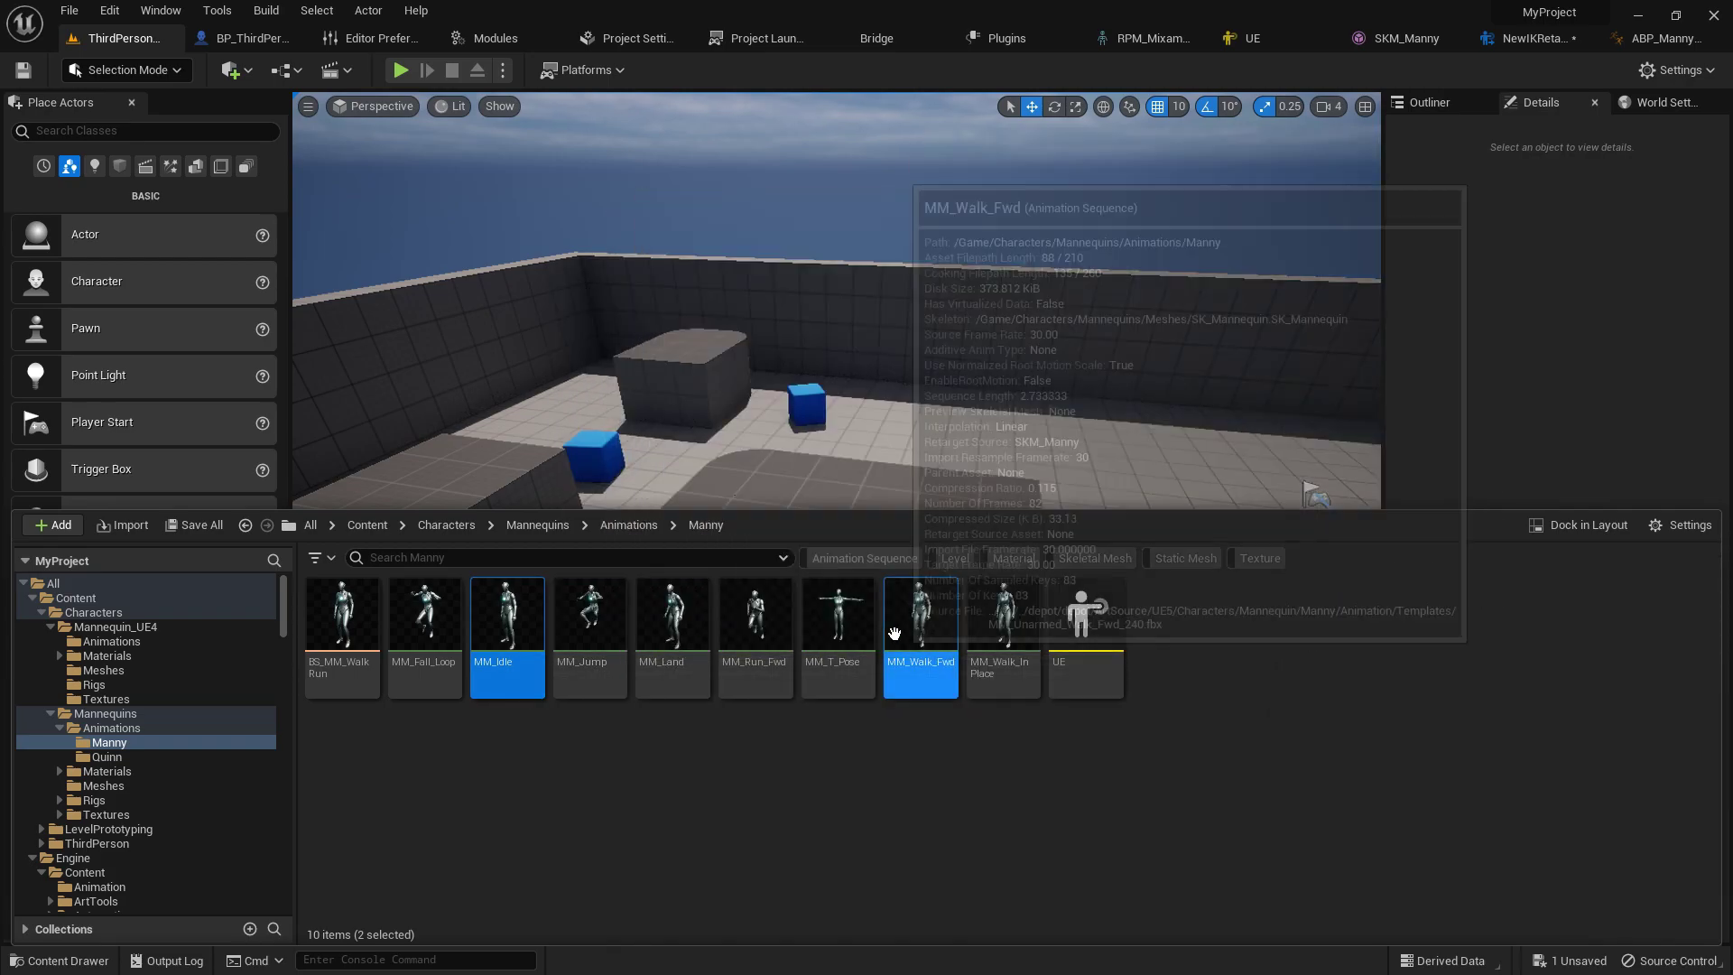
{"action": "right_click", "coordinate": [922, 632]}
{"action": "mouse_move", "coordinate": [1033, 475]}
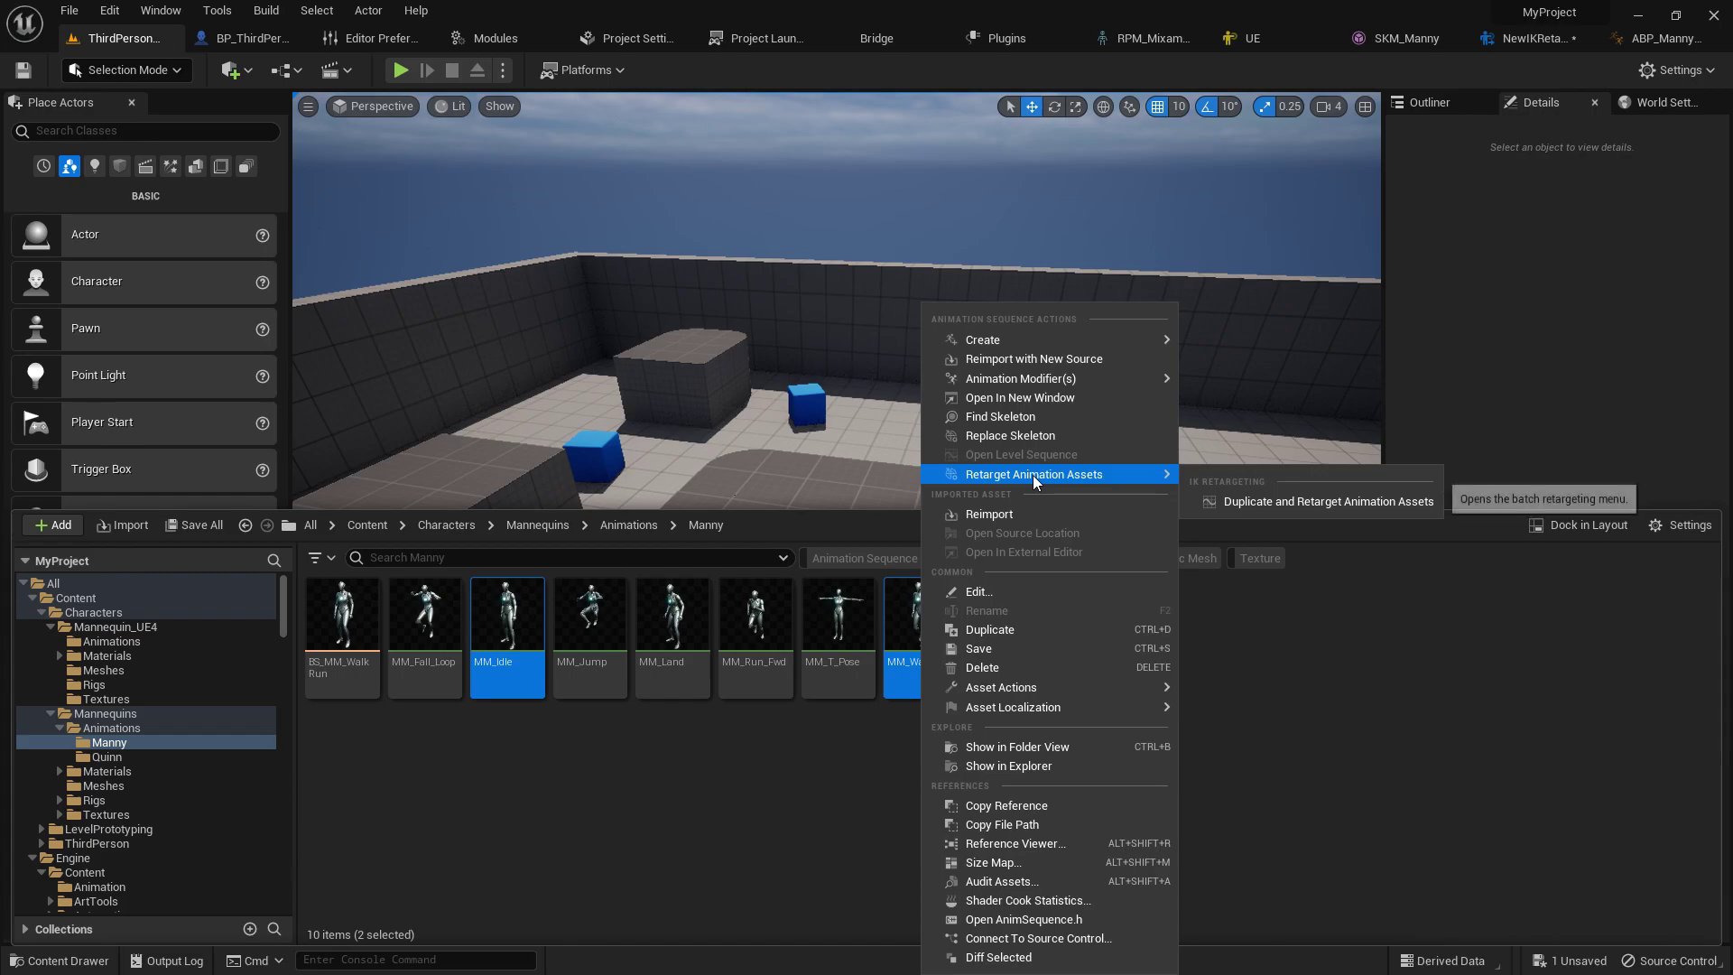
{"action": "left_click", "coordinate": [1233, 503]}
{"action": "left_click", "coordinate": [1180, 370]}
{"action": "left_click", "coordinate": [1253, 564]}
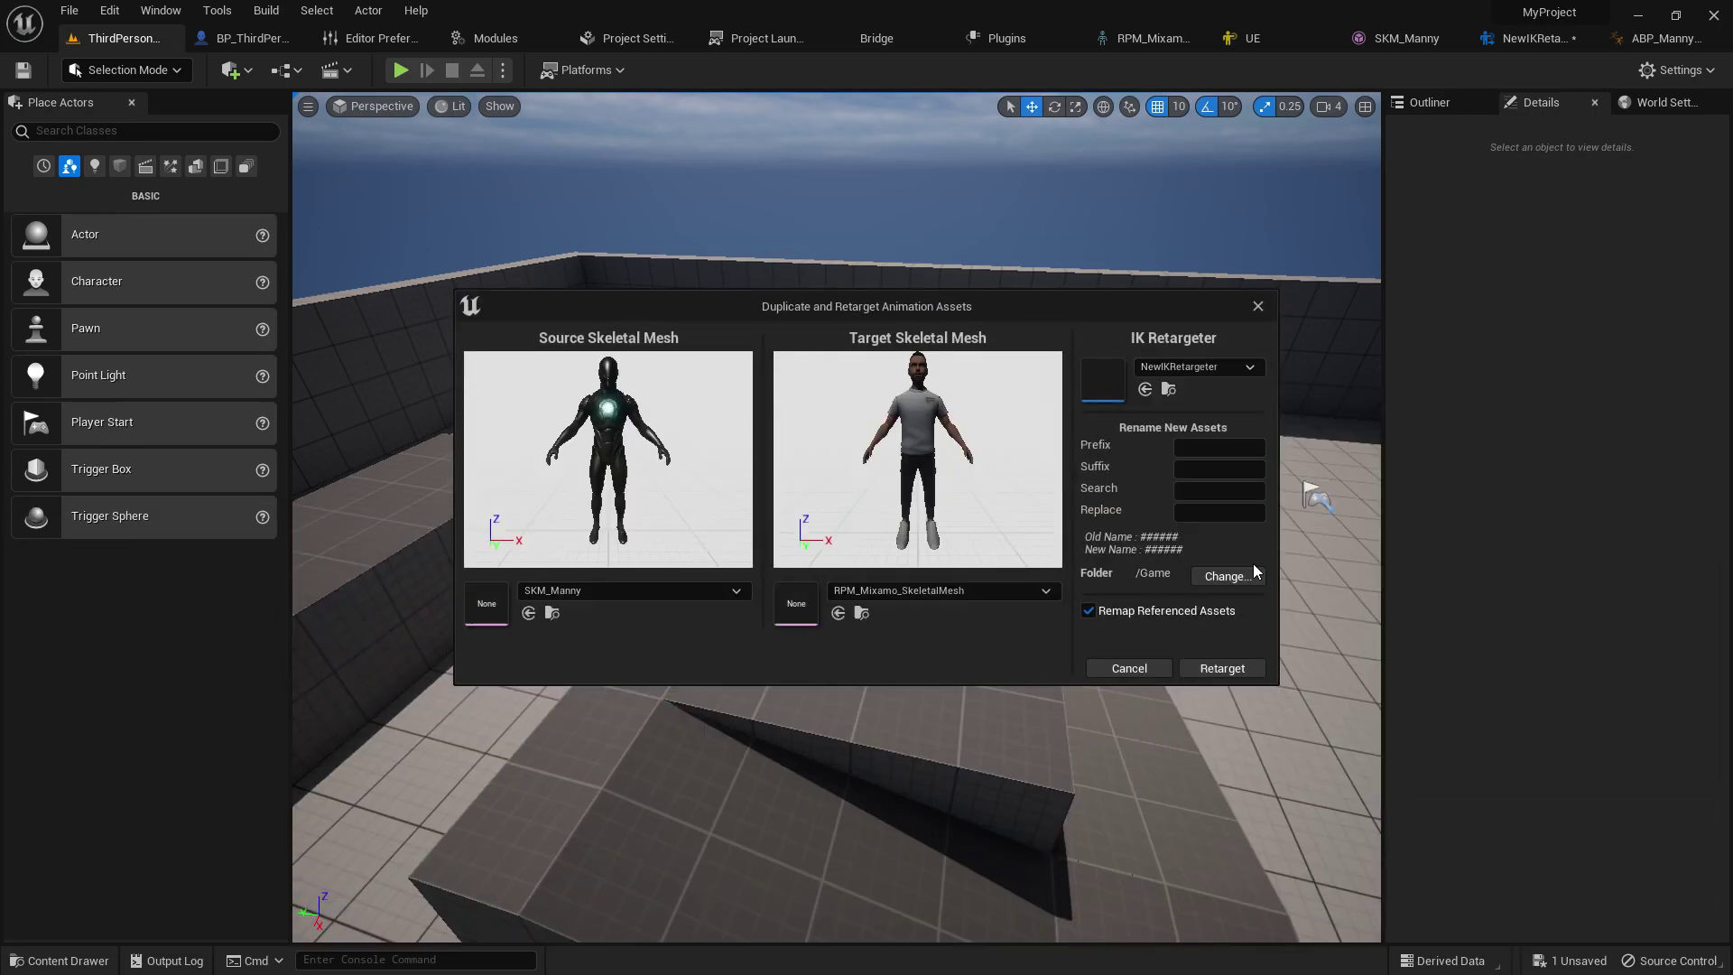
{"action": "left_click", "coordinate": [1228, 577]}
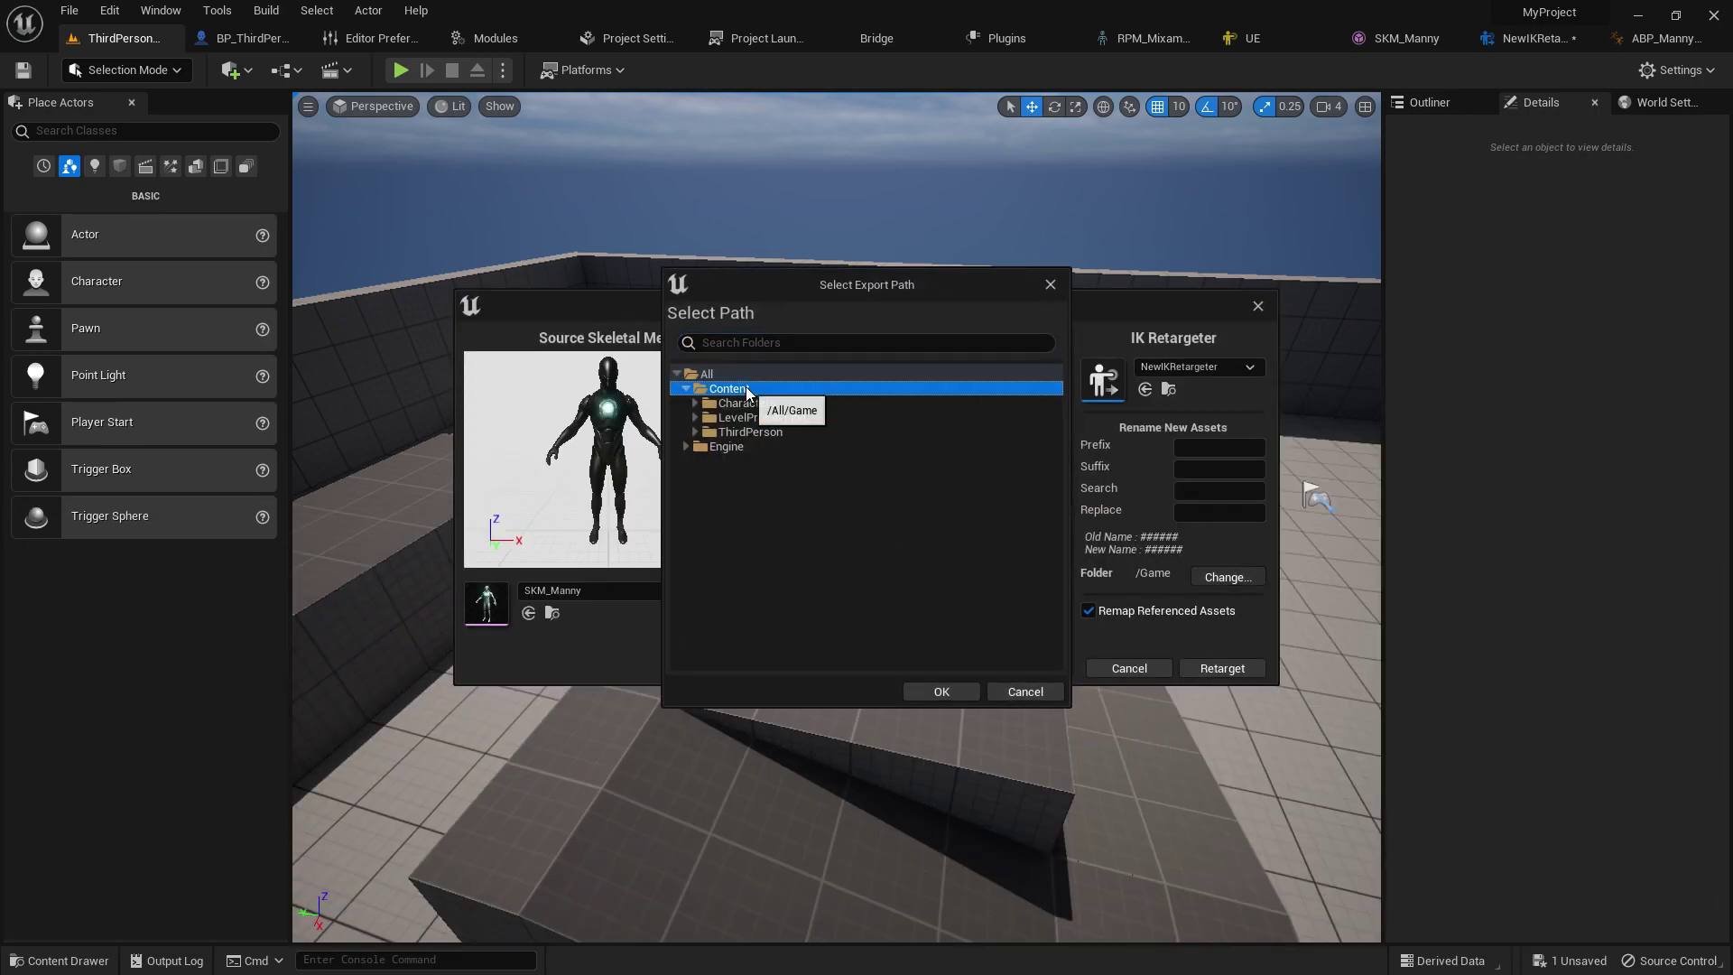
{"action": "left_click", "coordinate": [941, 691]}
{"action": "left_click", "coordinate": [1223, 668]}
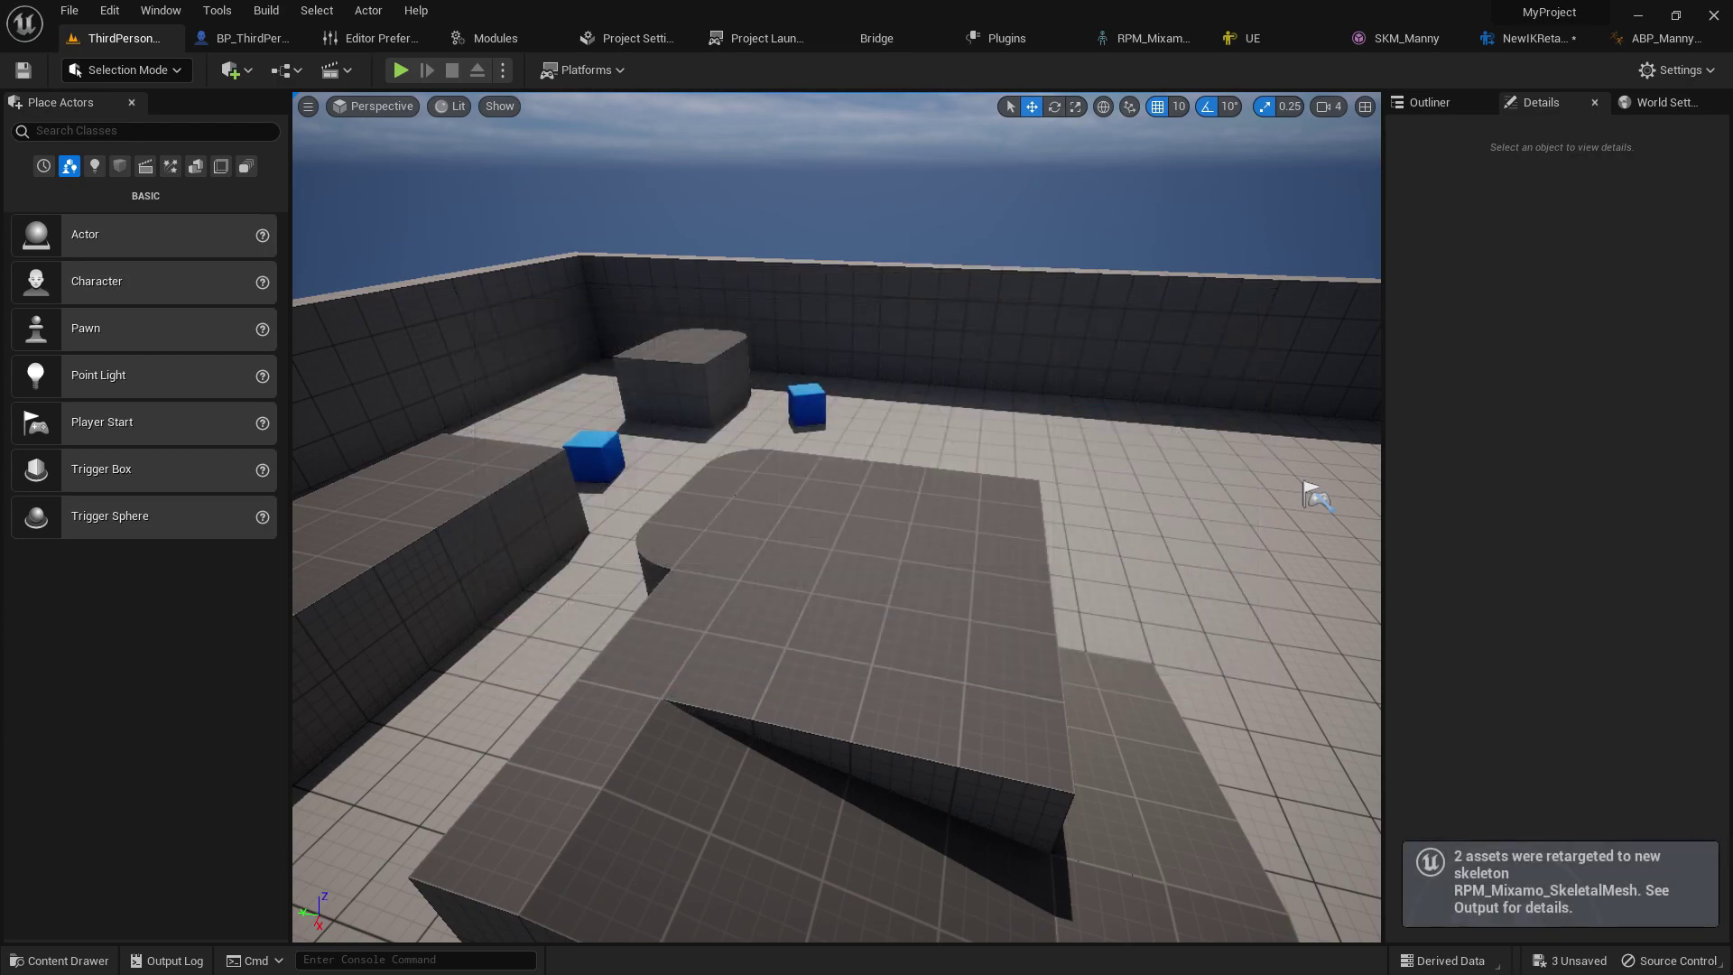
Step: Save the retargeted MM_Idle and MM_Walk_Fwd together with NewIKRetargeter, and show the main Content folder
{"action": "left_click", "coordinate": [57, 959]}
{"action": "left_click", "coordinate": [193, 525]}
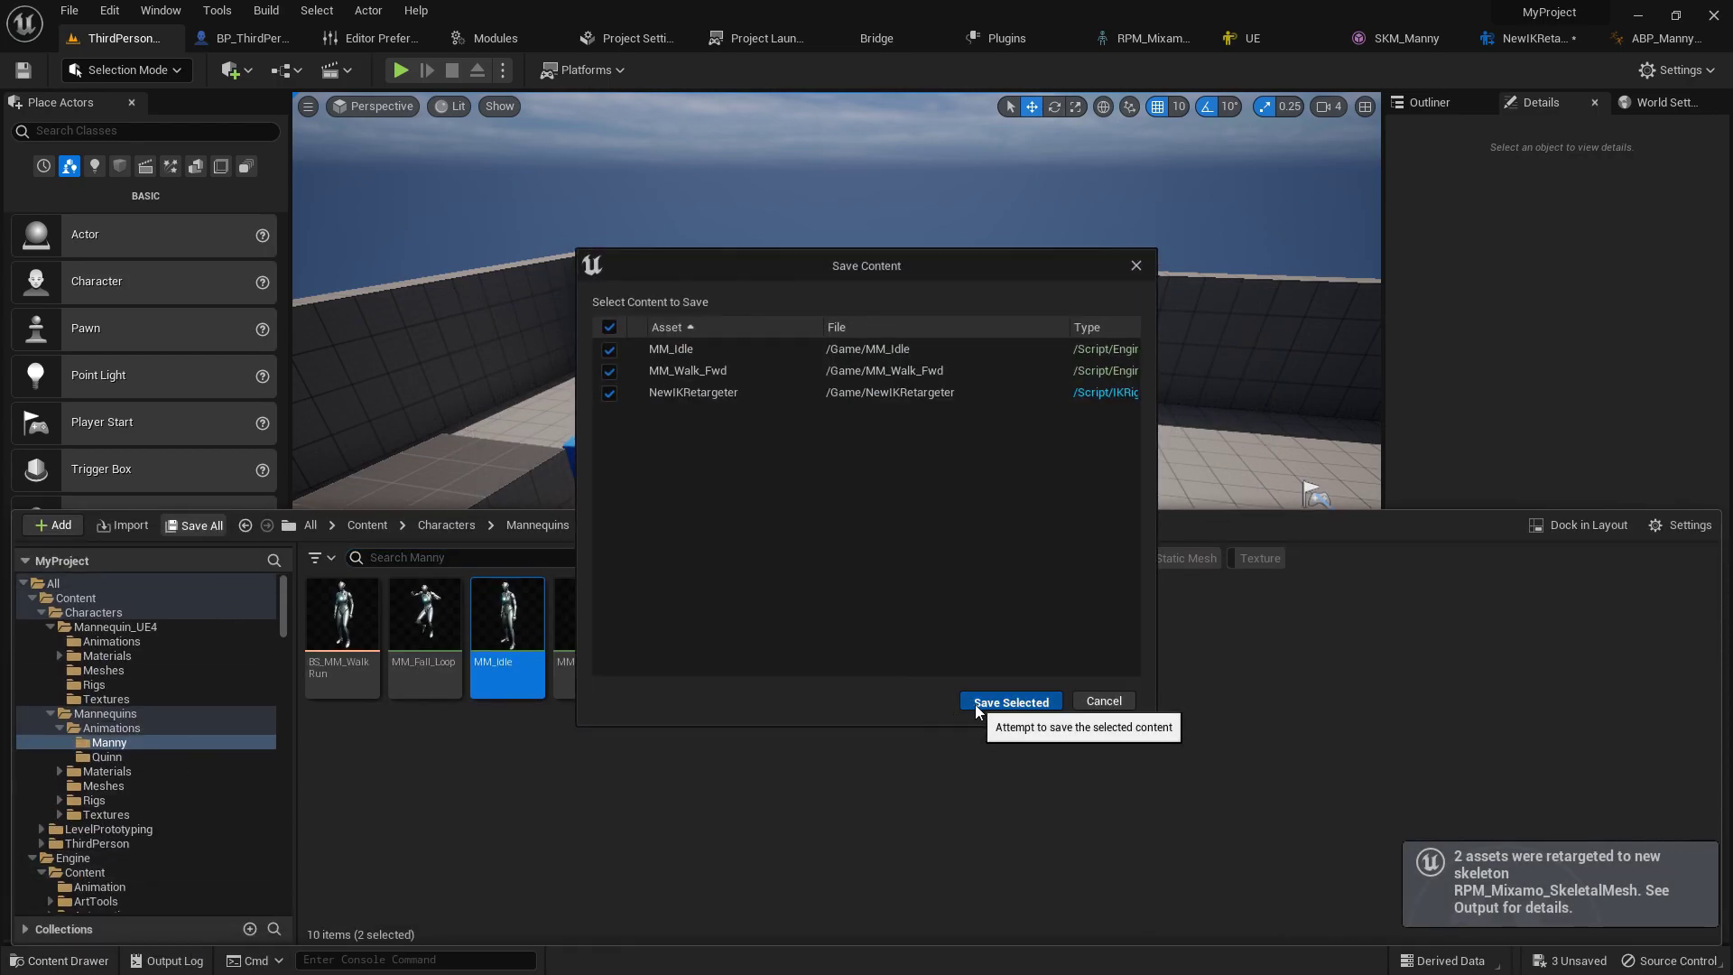
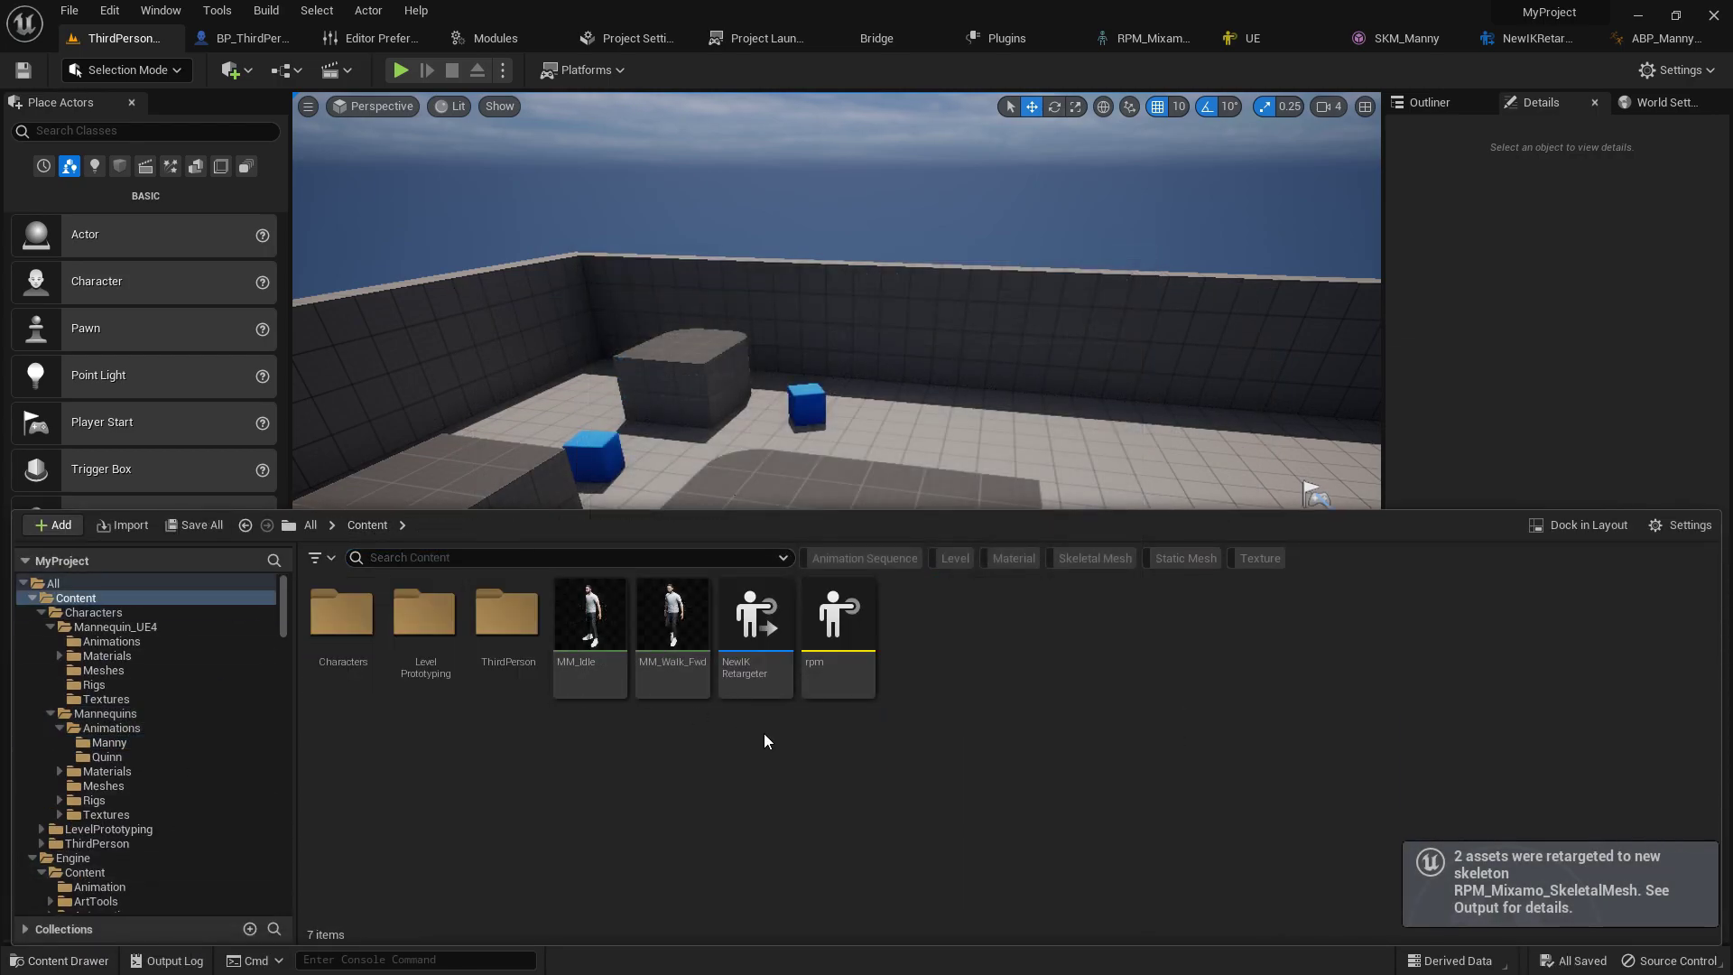
{"action": "right_click", "coordinate": [839, 621]}
{"action": "left_click", "coordinate": [918, 631]}
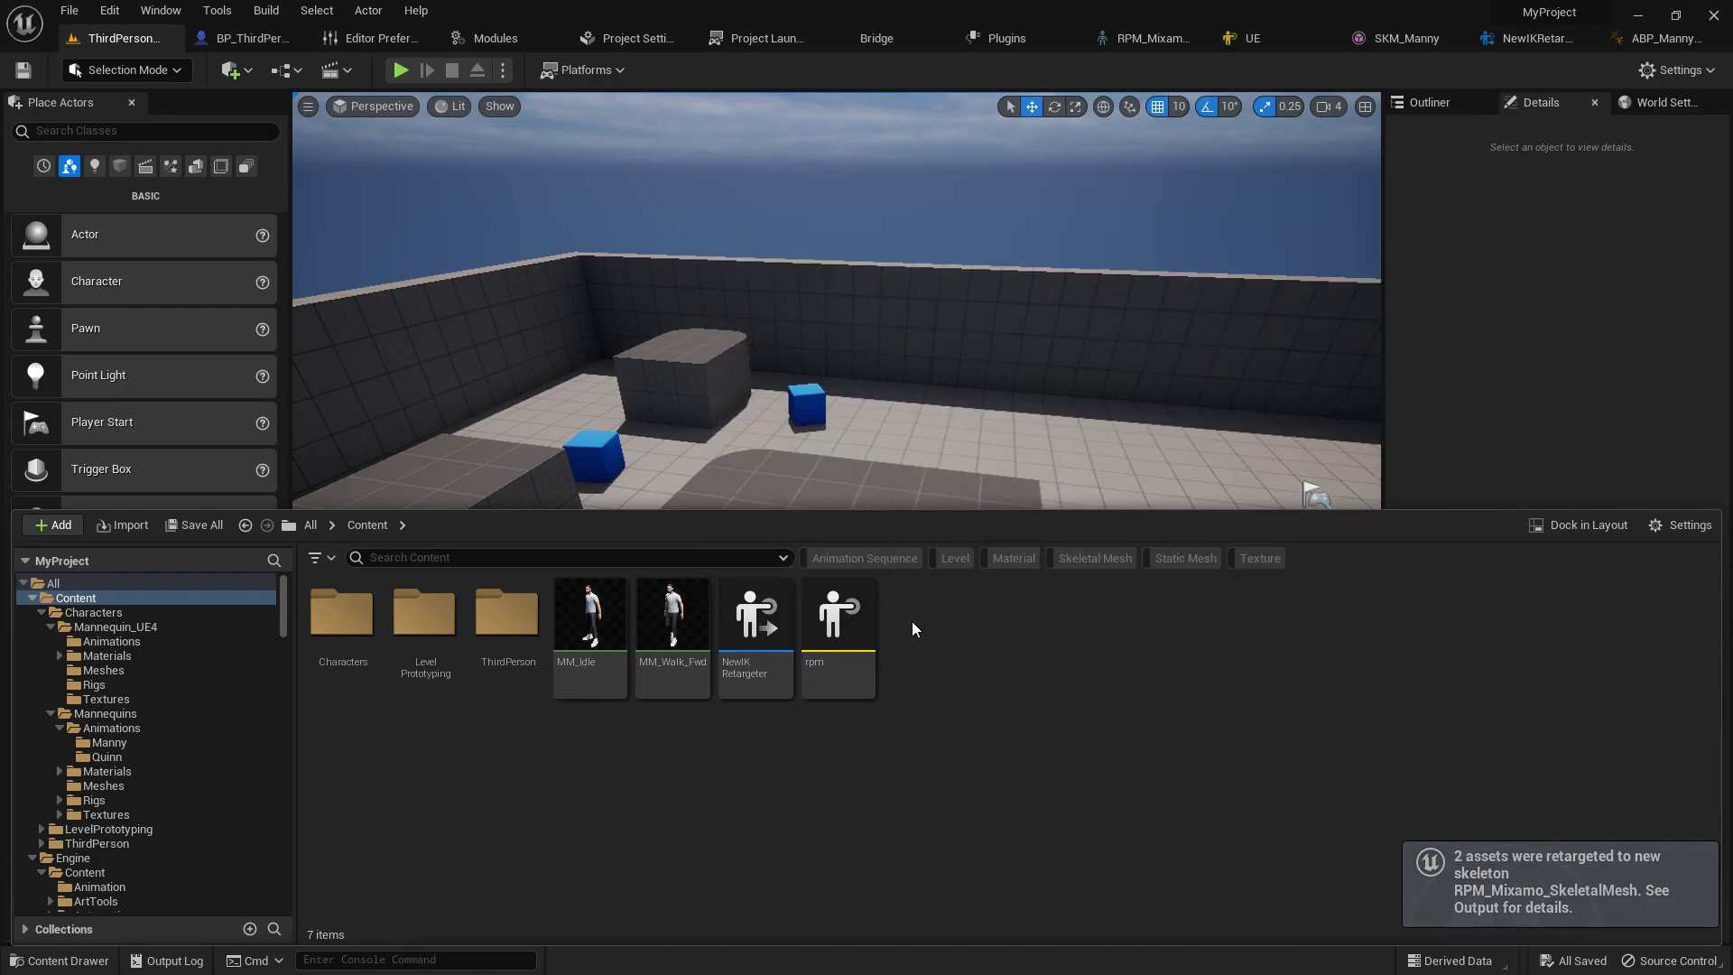
Step: Create an Animation Blueprint for RPM_Mixamo_Skeleton in the Content folder and name it RMP_NEW
{"action": "right_click", "coordinate": [912, 631]}
{"action": "mouse_move", "coordinate": [964, 637]}
{"action": "left_click", "coordinate": [1205, 624]}
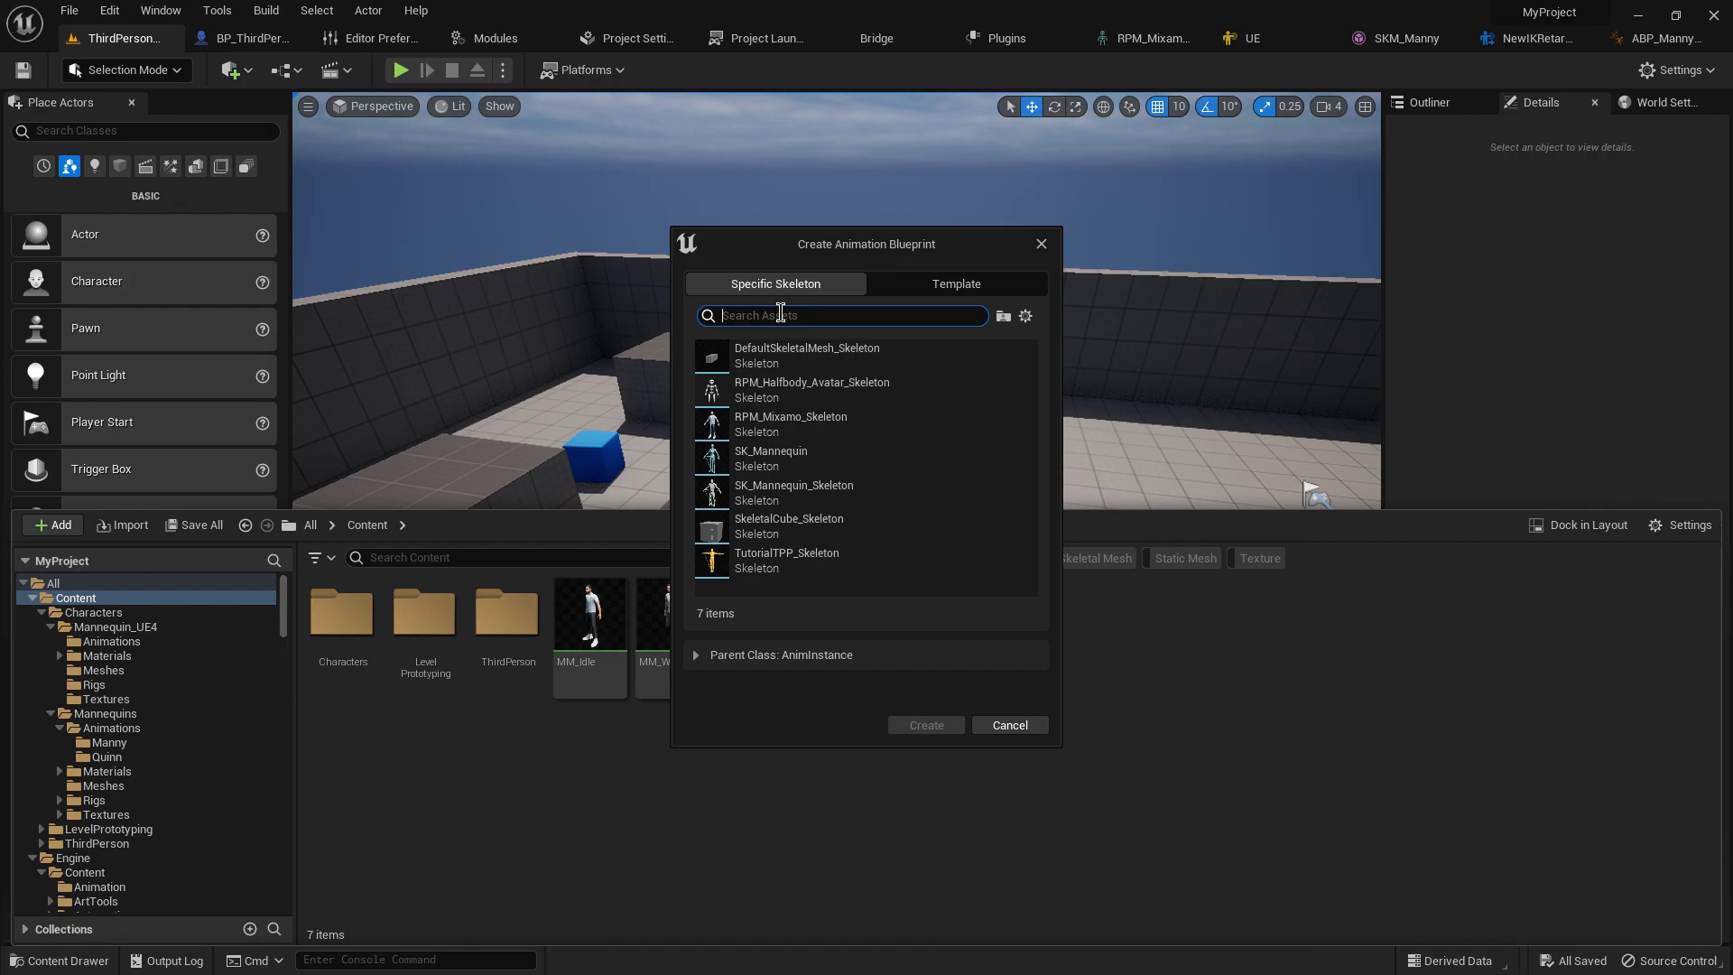
{"action": "left_click", "coordinate": [858, 421]}
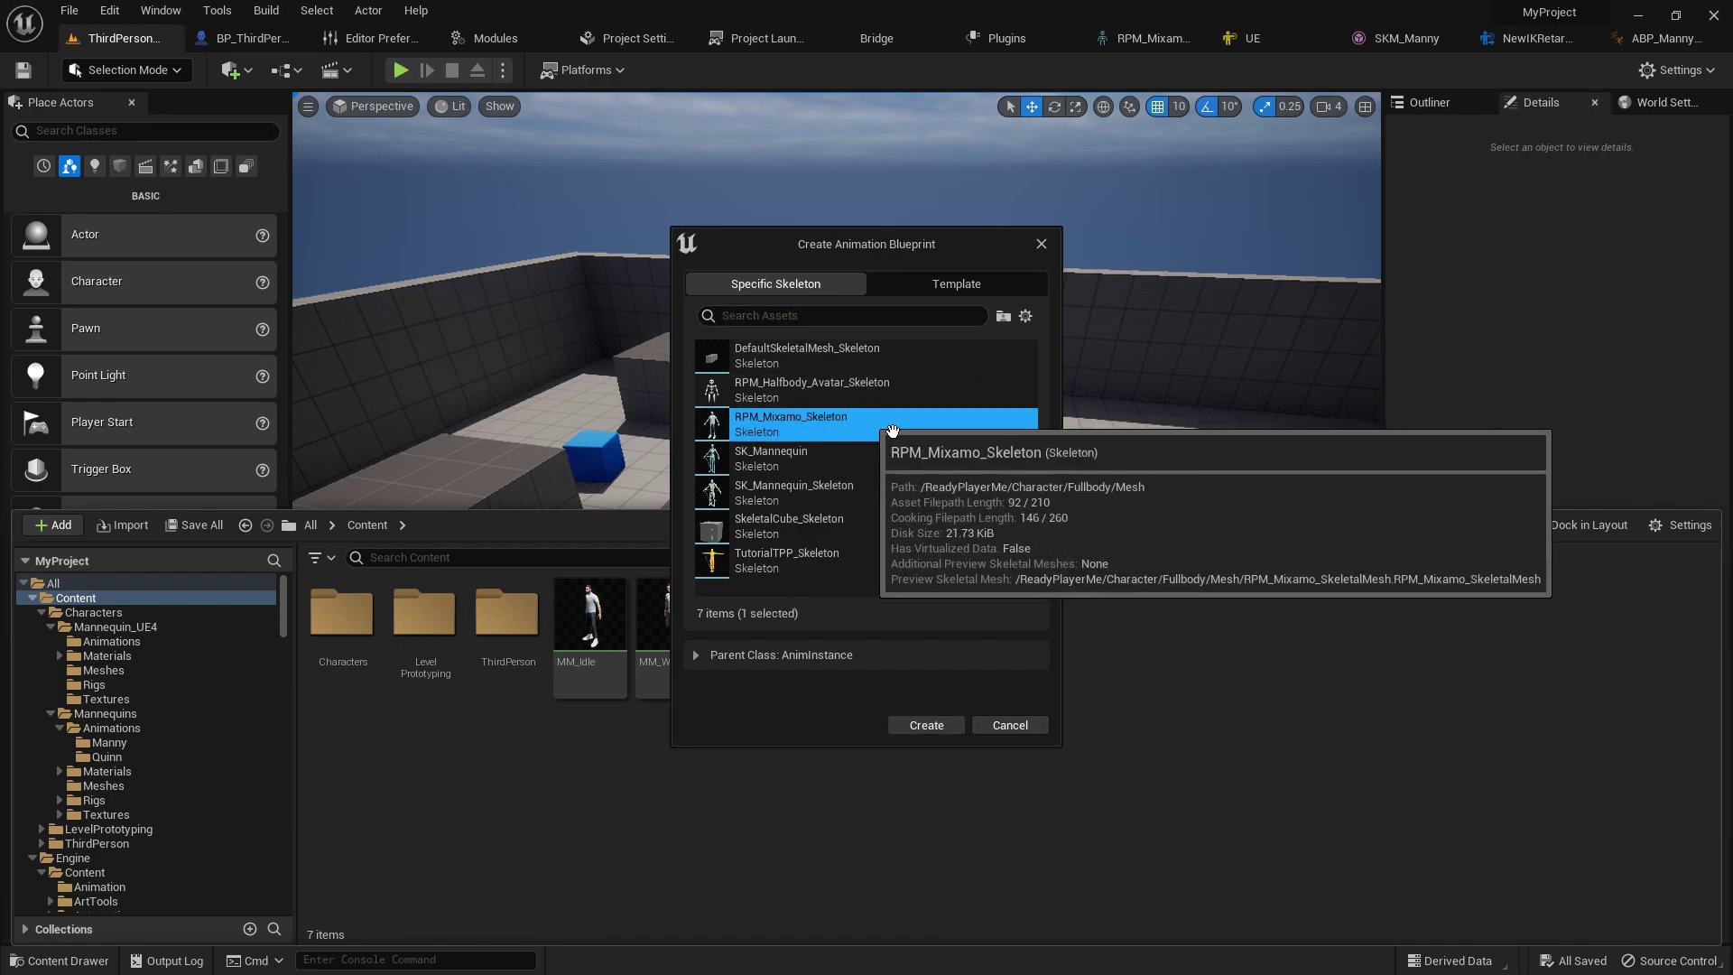
{"action": "left_click", "coordinate": [906, 729]}
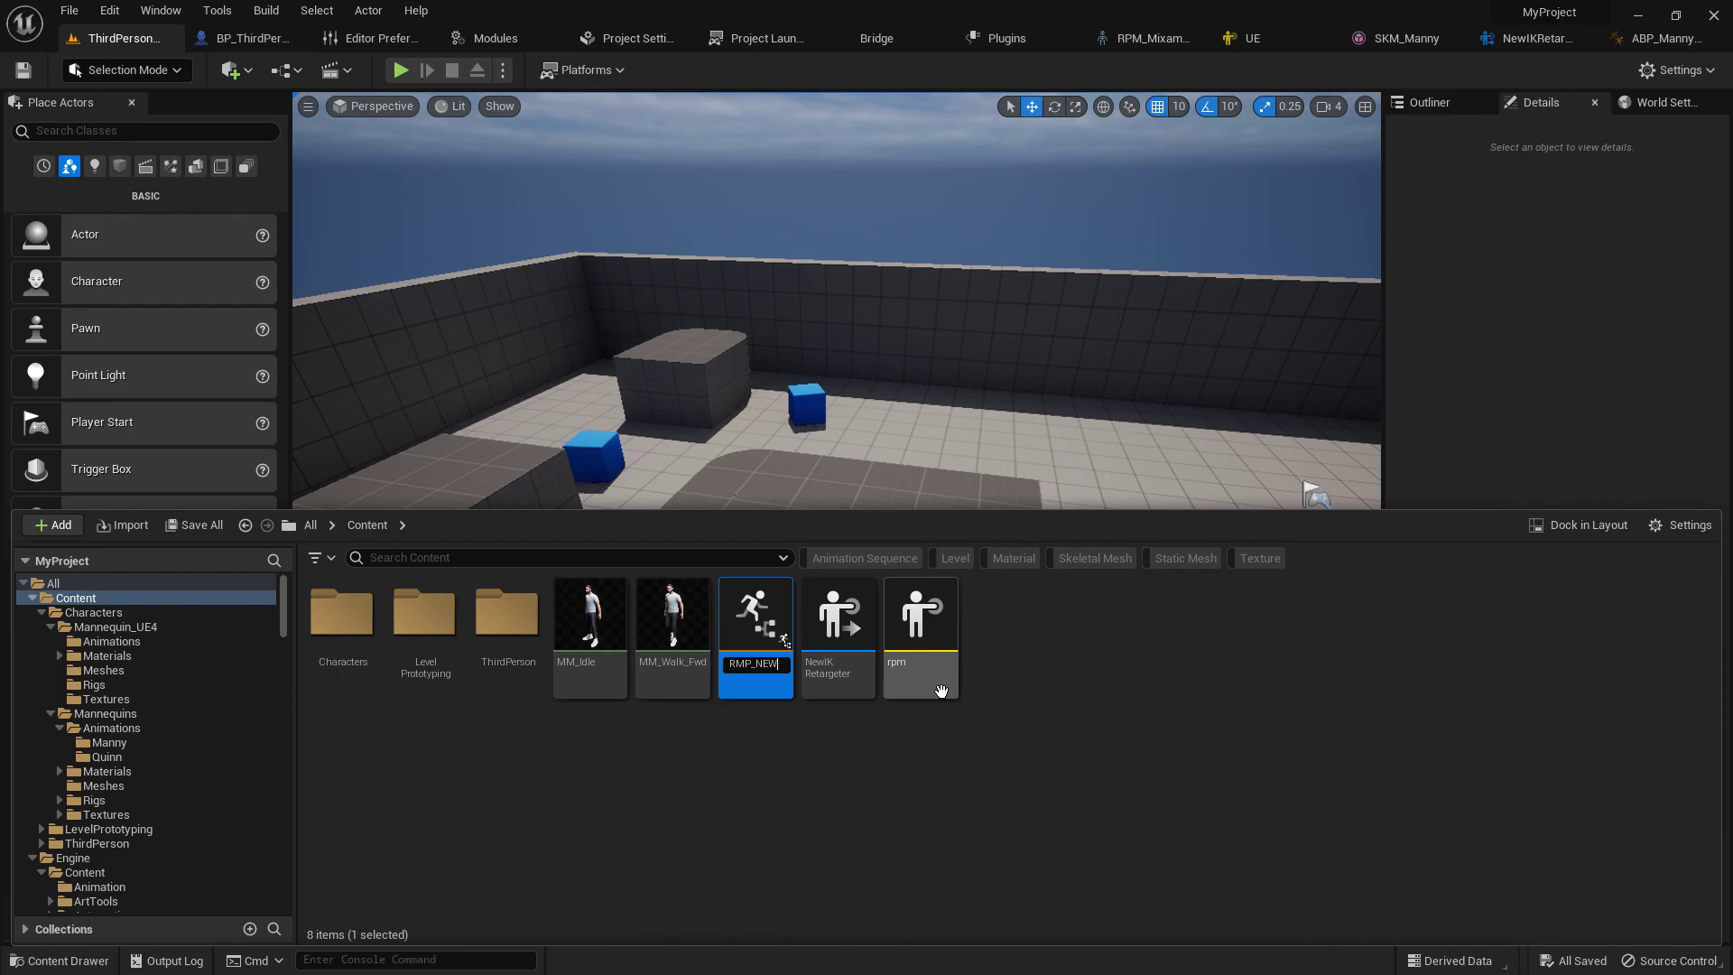
{"action": "key", "text": "Return"}
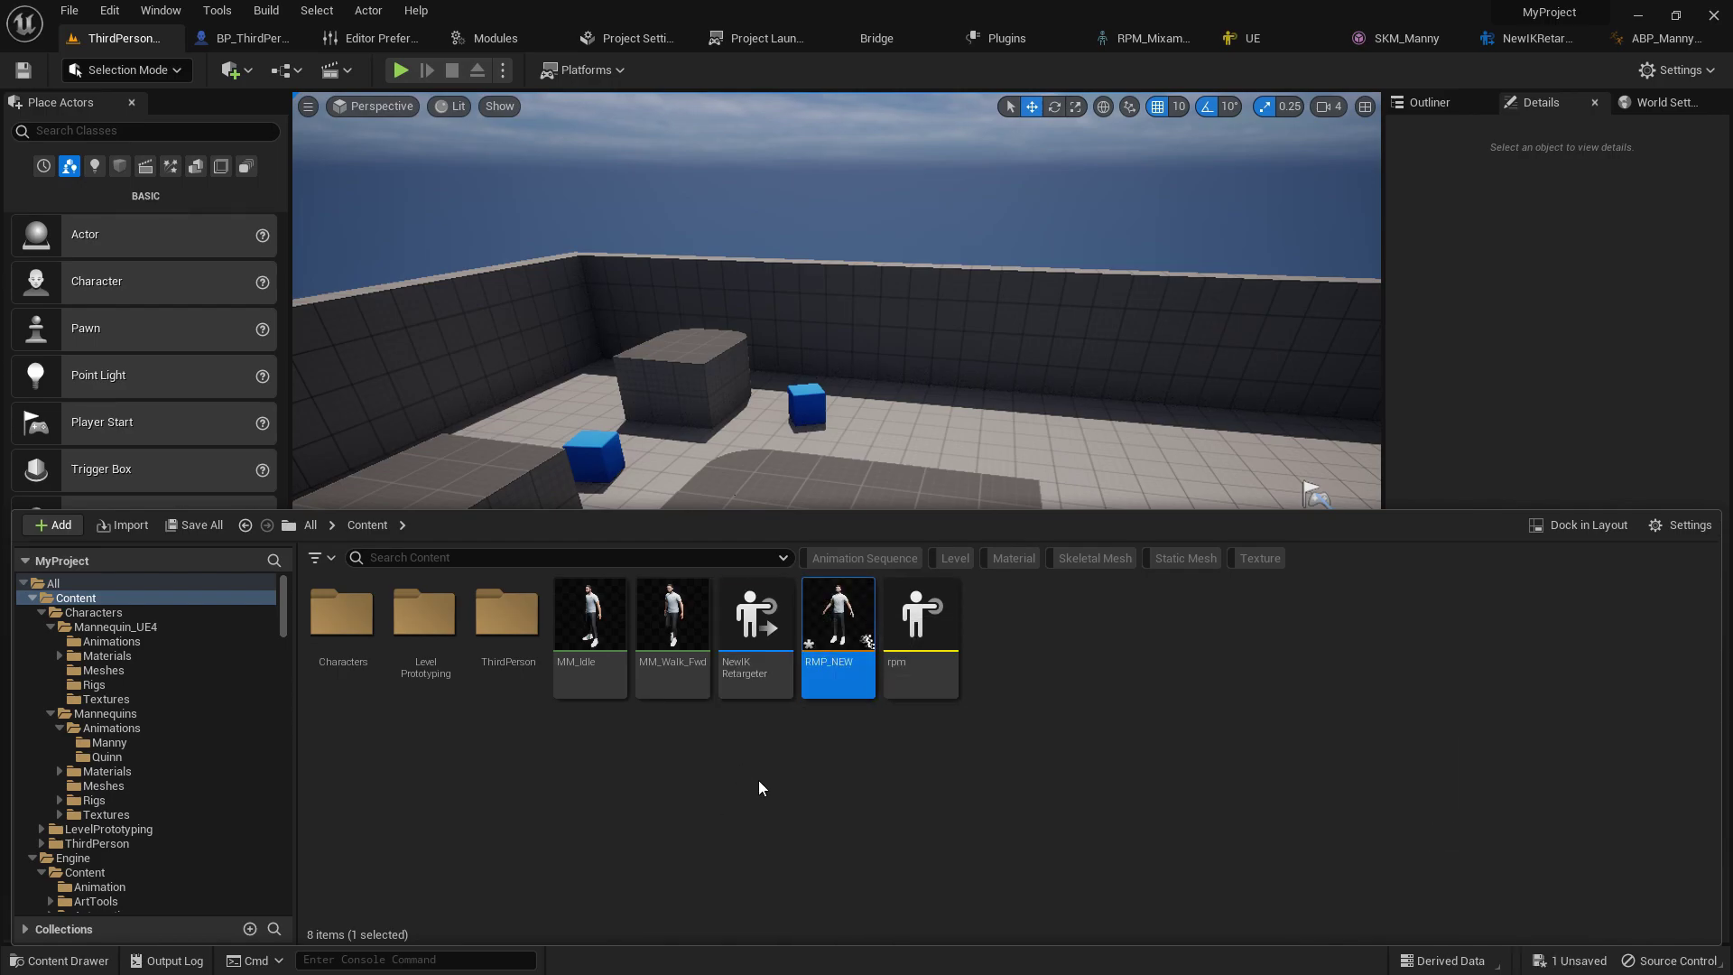
Step: Open the RMP_NEW Animation Blueprint and feed its Output Pose from a new State Machine node
{"action": "double_click", "coordinate": [845, 617]}
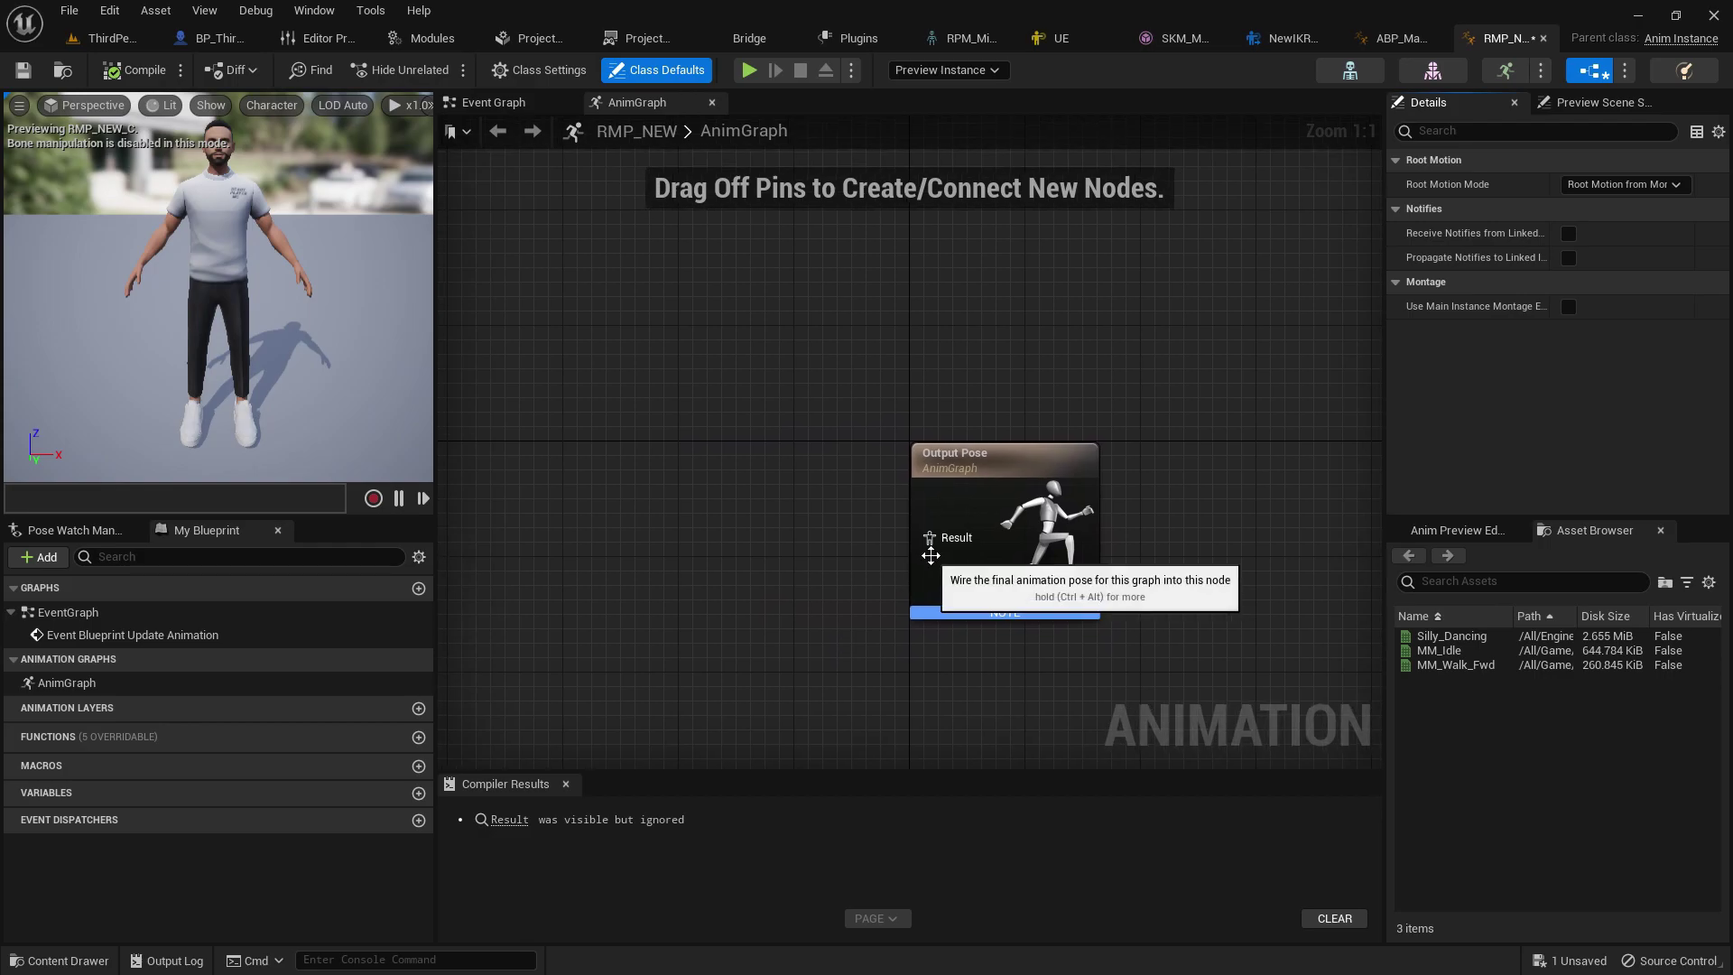
{"action": "left_click_drag", "start_coordinate": [923, 527], "coordinate": [650, 482]}
{"action": "type", "text": "NEW"}
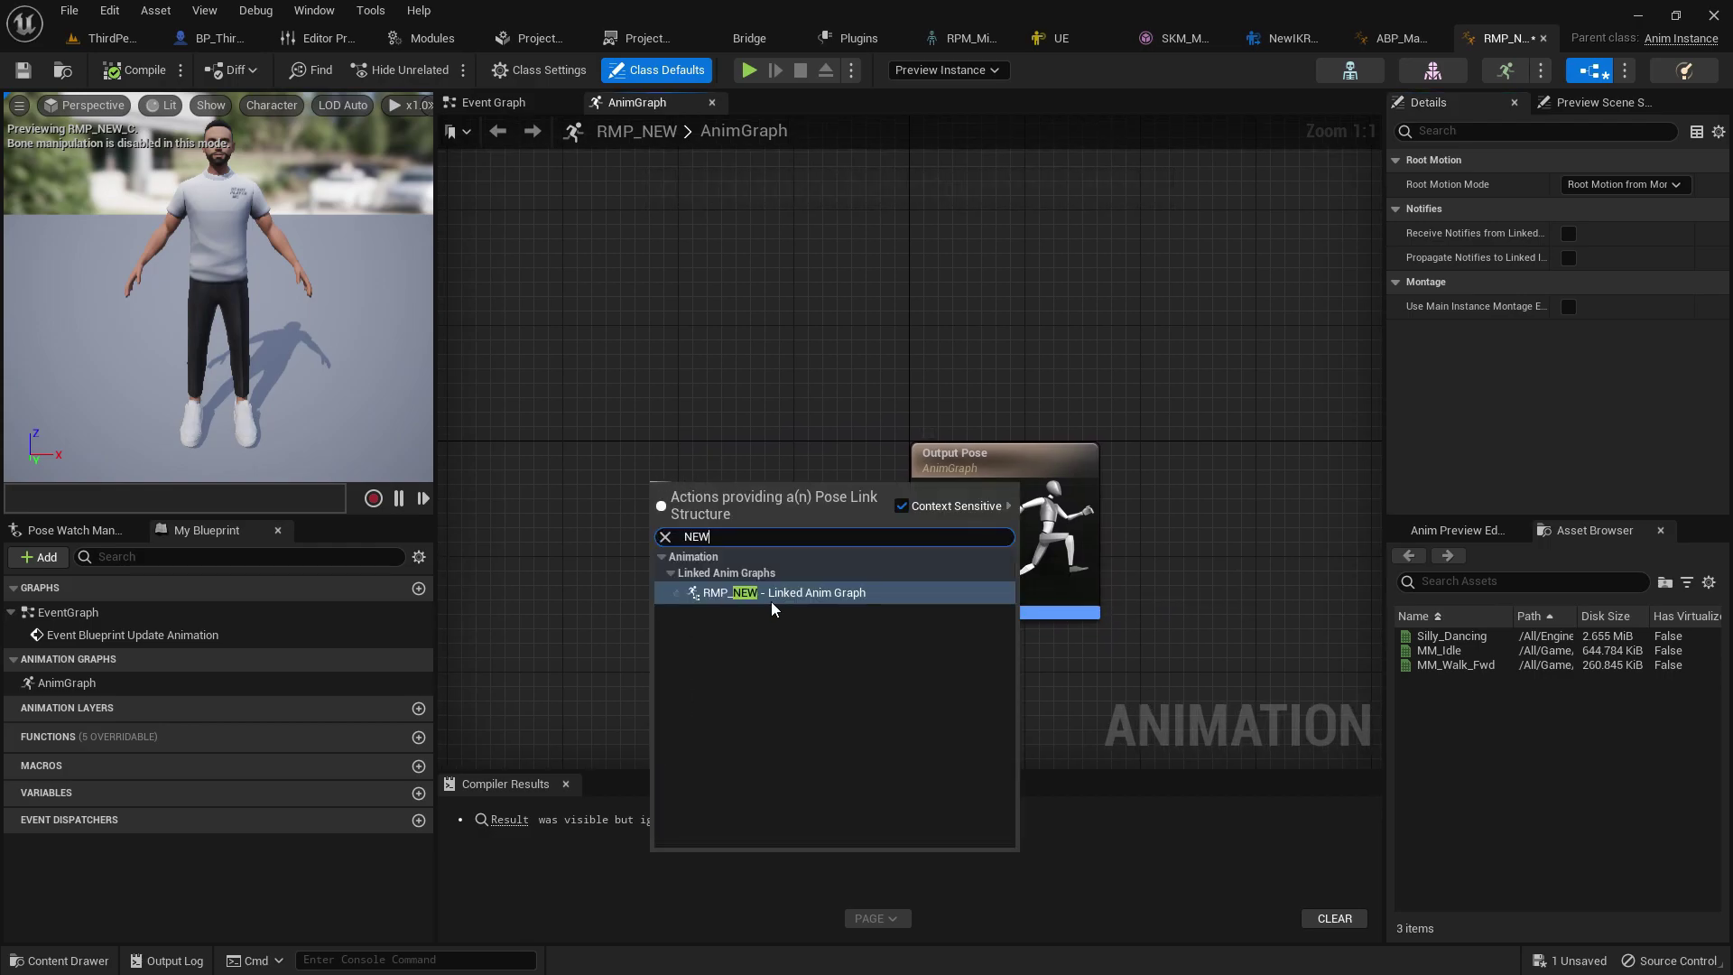
{"action": "key", "text": "BackSpace"}
{"action": "key", "text": "BackSpace"}
{"action": "key", "text": "BackSpace"}
{"action": "type", "text": "ST"}
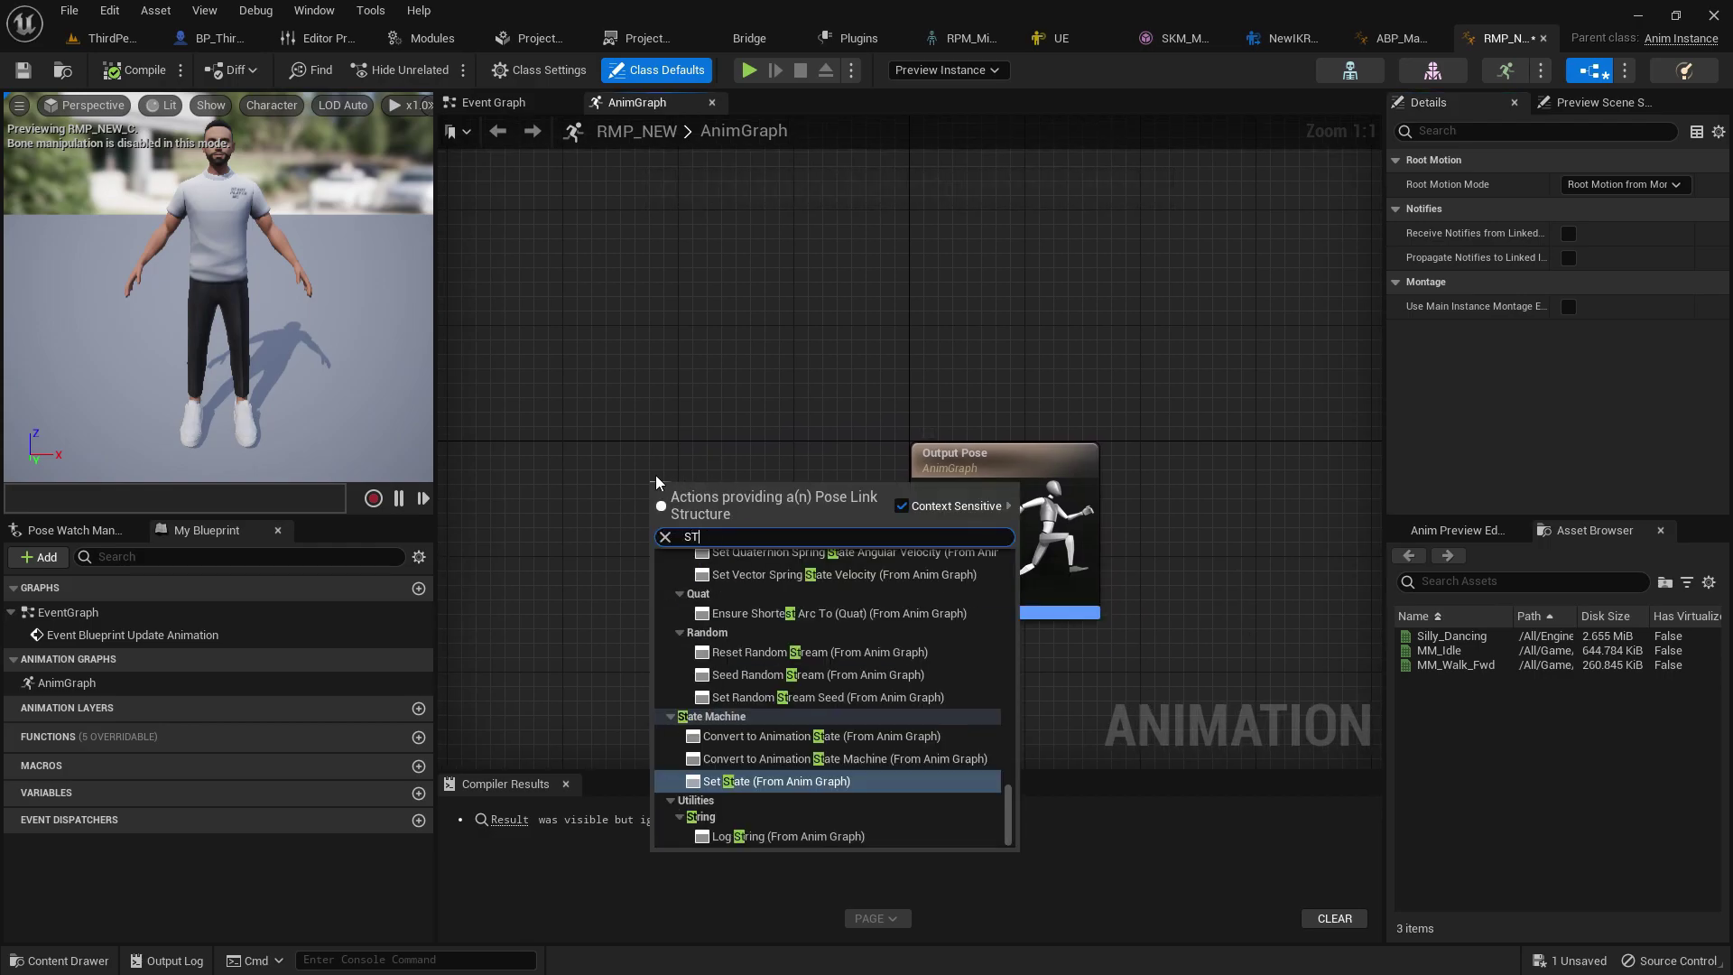
{"action": "type", "text": "AT MA"}
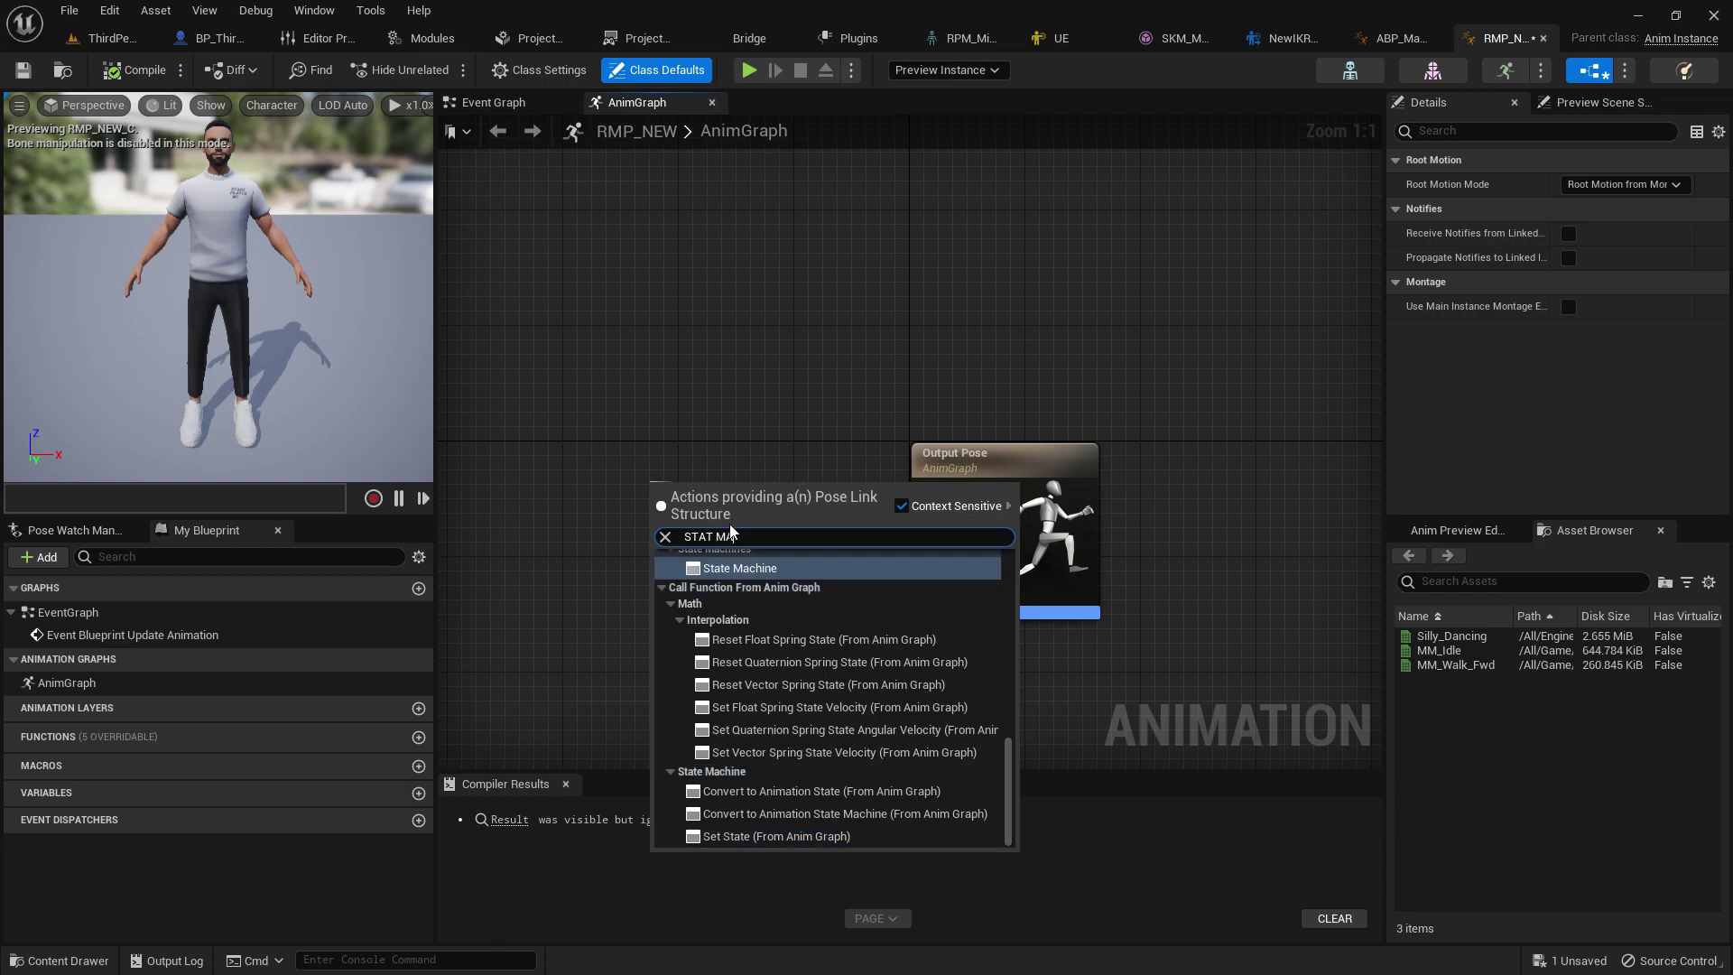
{"action": "left_click", "coordinate": [729, 568]}
Step: Open the new state machine and add a state connected from Entry, keeping the default name State
{"action": "double_click", "coordinate": [688, 498]}
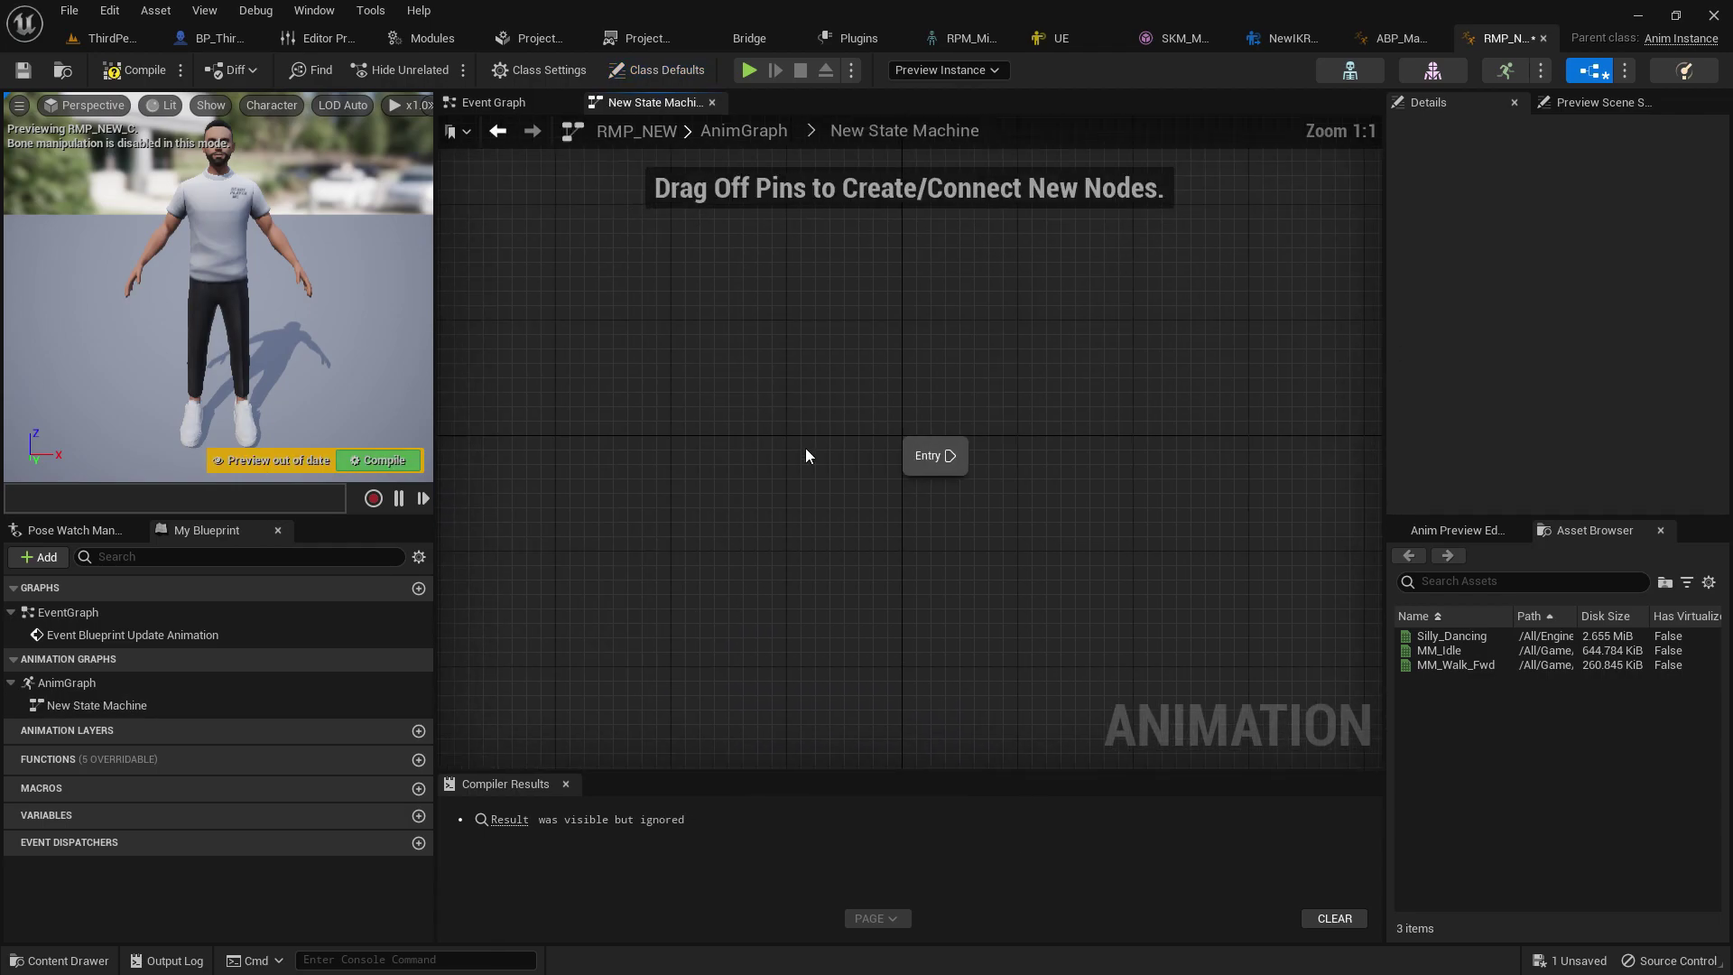
{"action": "left_click_drag", "start_coordinate": [1008, 457], "coordinate": [1046, 455]}
{"action": "left_click", "coordinate": [1097, 505]}
{"action": "right_click_drag", "start_coordinate": [1038, 497], "coordinate": [681, 483]}
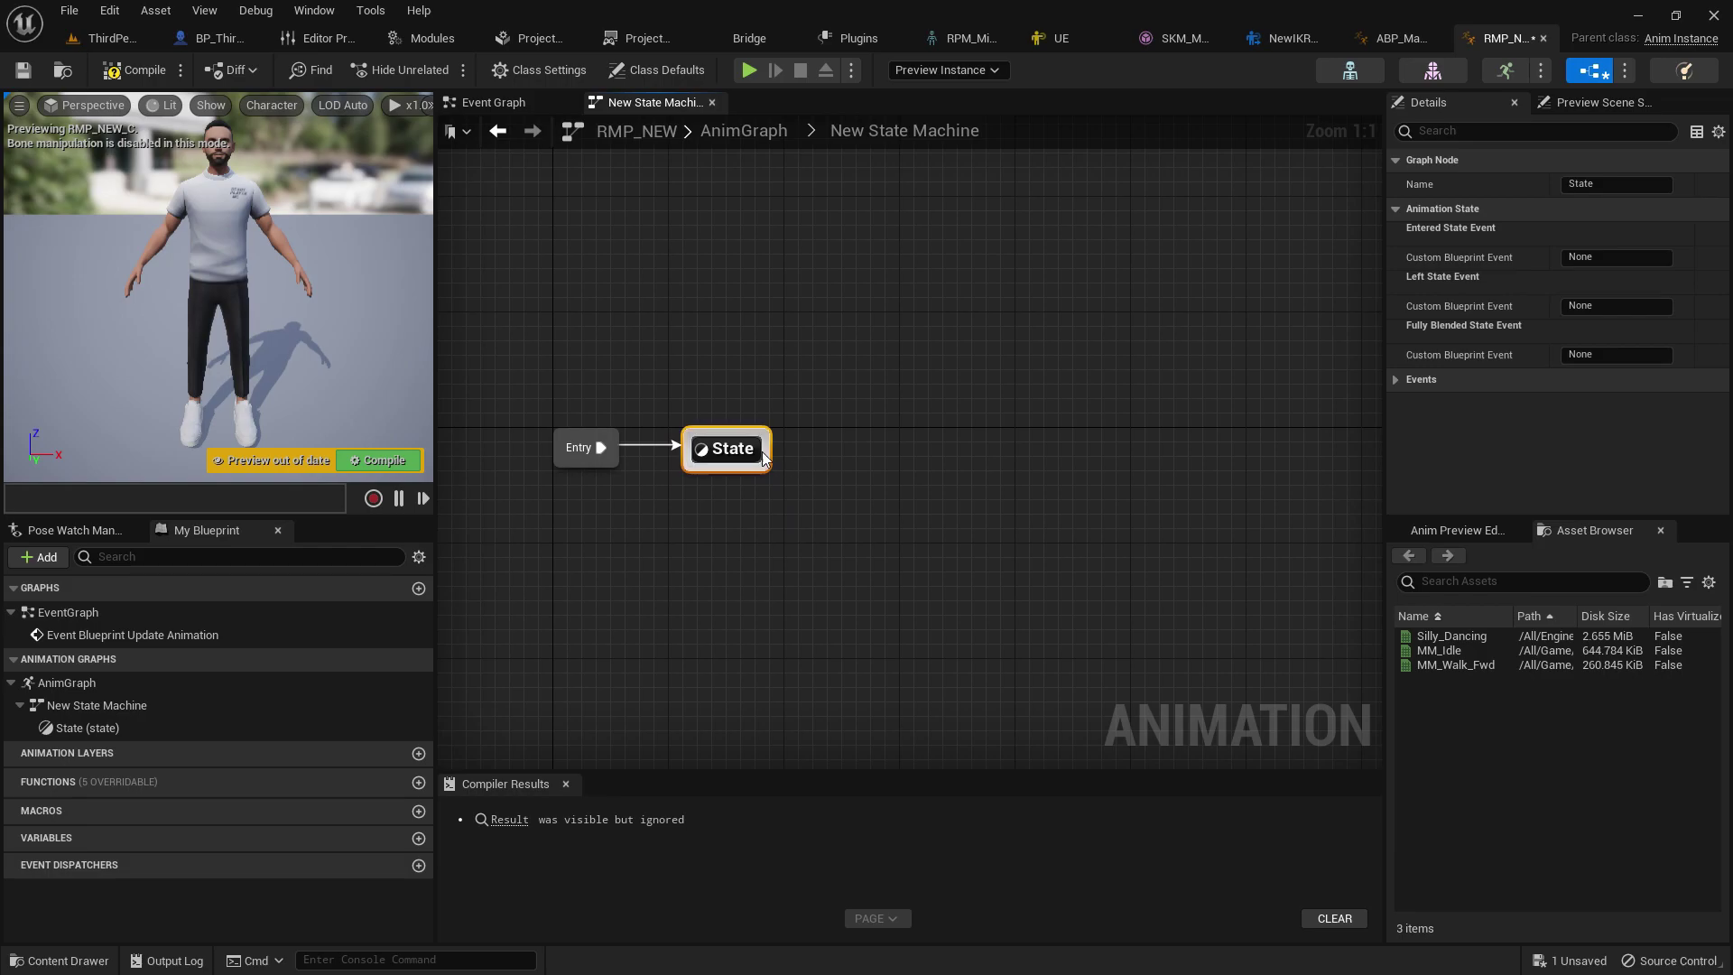
Step: Inside State, use the MM_Idle animation as the output pose and toggle its Loop Animation option
{"action": "double_click", "coordinate": [731, 450]}
{"action": "left_click_drag", "start_coordinate": [1439, 650], "coordinate": [659, 466]}
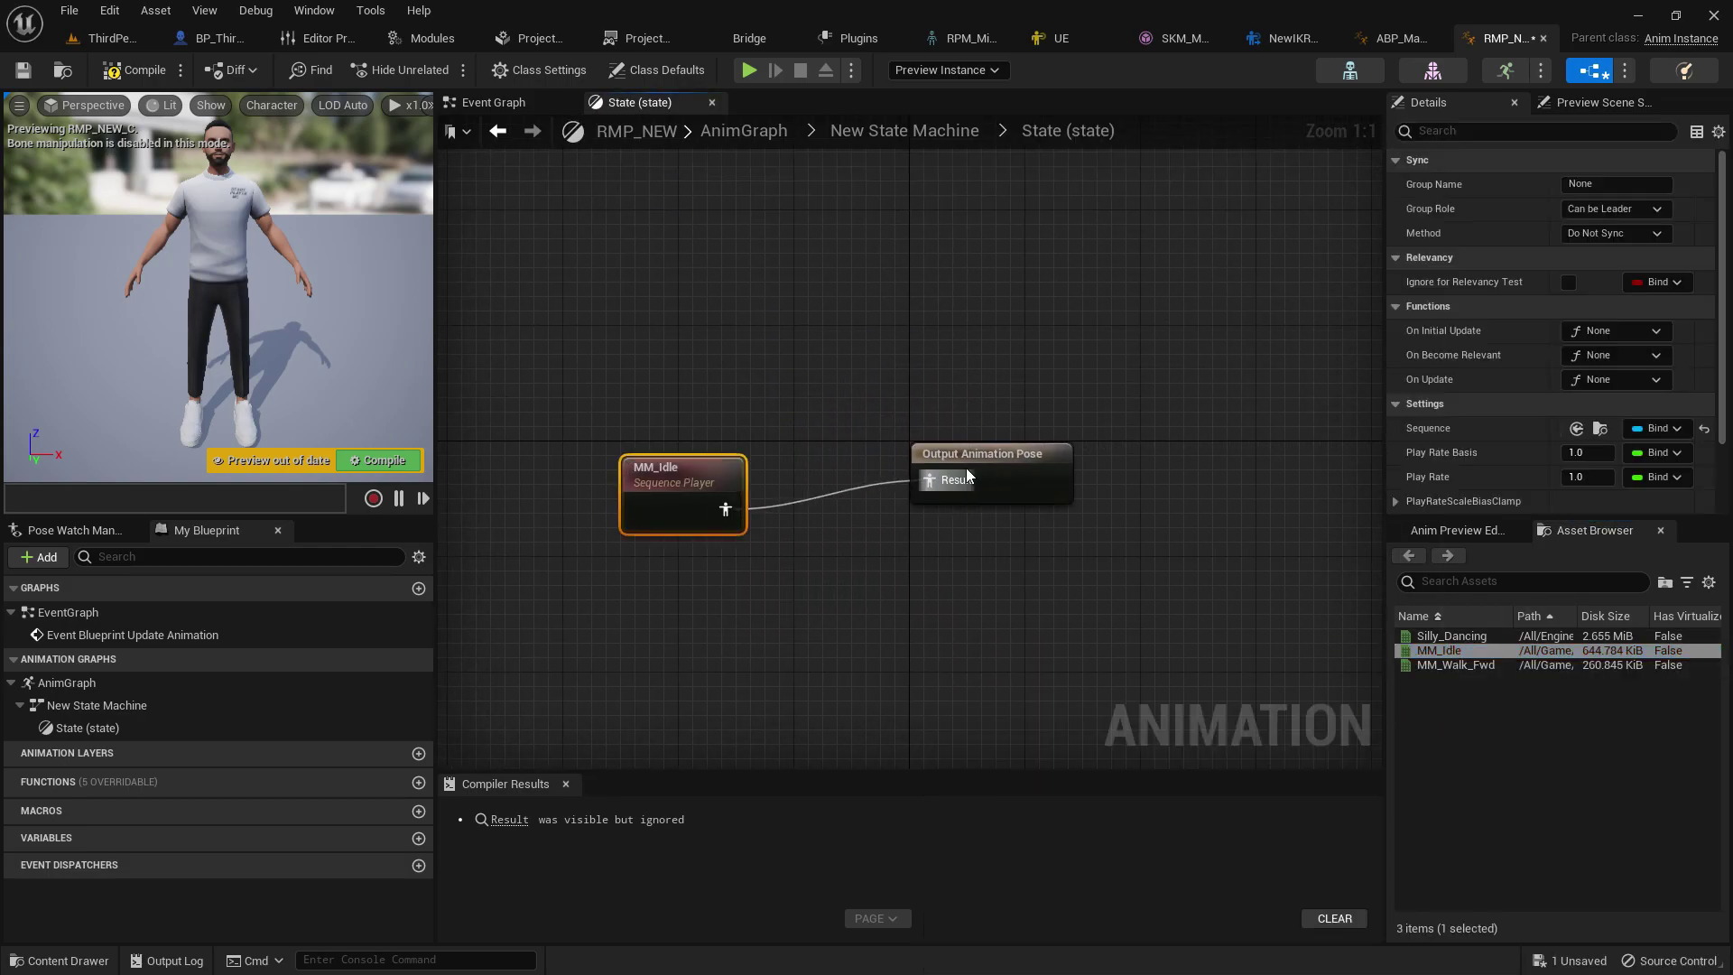
{"action": "left_click", "coordinate": [1458, 130]}
{"action": "type", "text": "LOOP"}
{"action": "left_click", "coordinate": [1571, 187]}
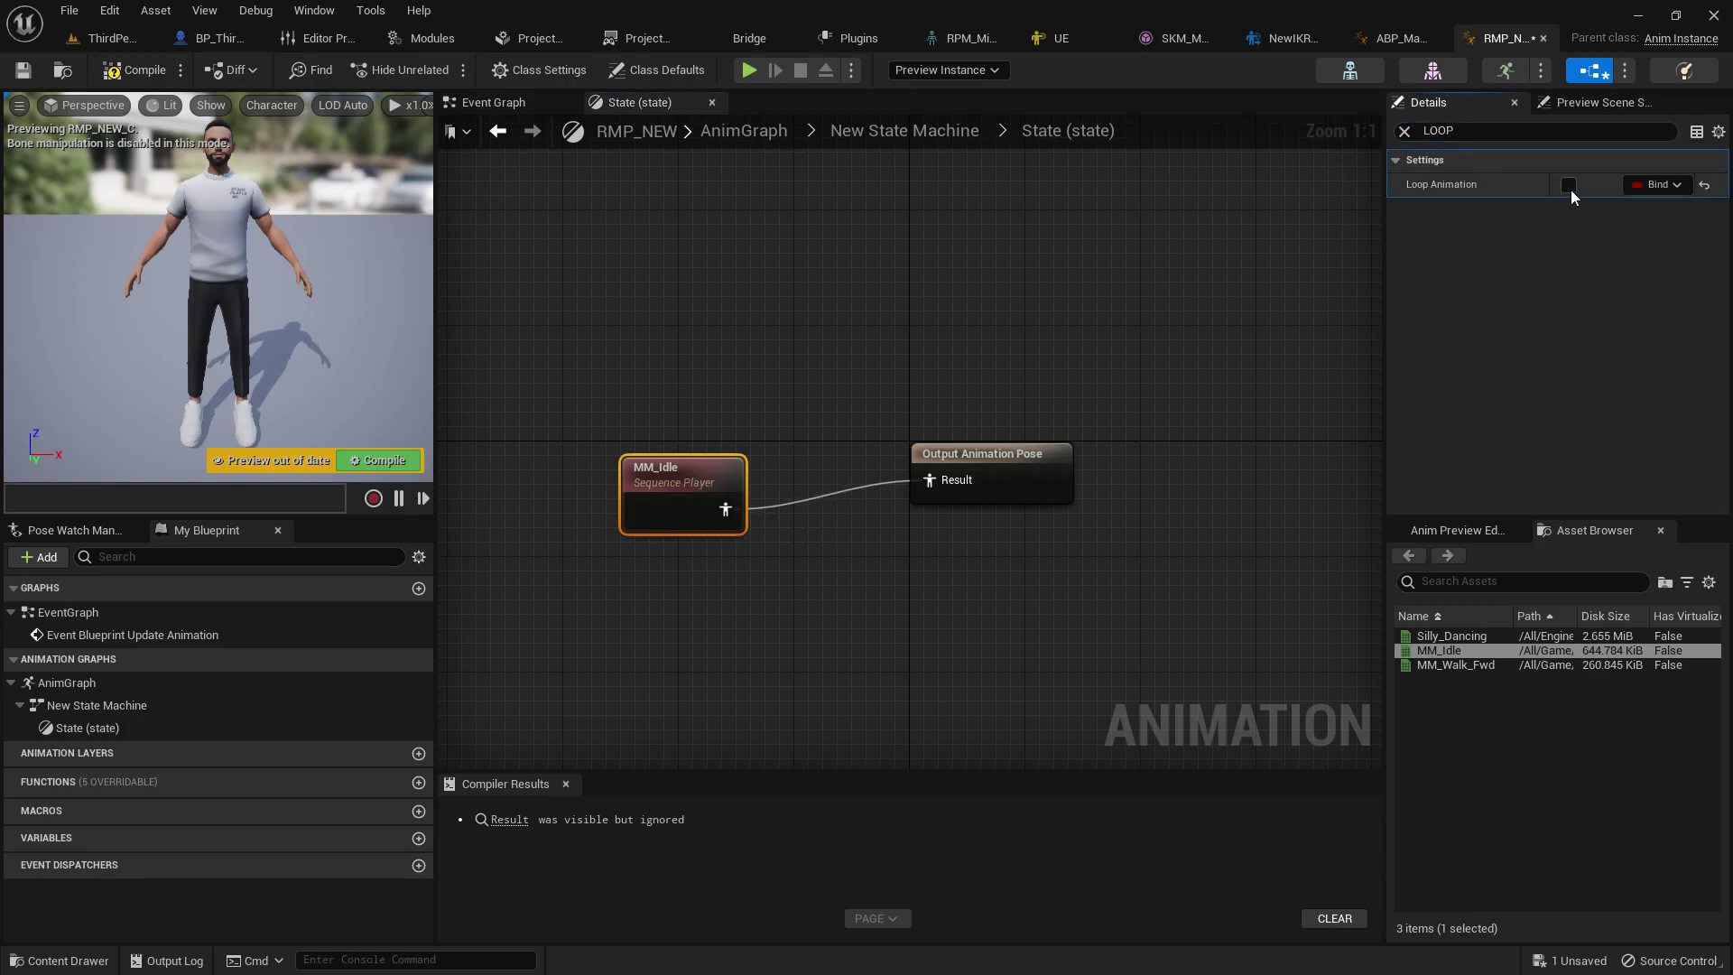
Step: Back in the state machine, add a state named WALK with transitions in both directions between it and State
{"action": "left_click", "coordinate": [1090, 513]}
{"action": "left_click", "coordinate": [967, 122]}
{"action": "left_click_drag", "start_coordinate": [1056, 463], "coordinate": [1197, 457]}
{"action": "left_click", "coordinate": [1237, 504]}
{"action": "type", "text": "WALK"}
{"action": "key", "text": "Return"}
{"action": "left_click_drag", "start_coordinate": [1091, 484], "coordinate": [1038, 464]}
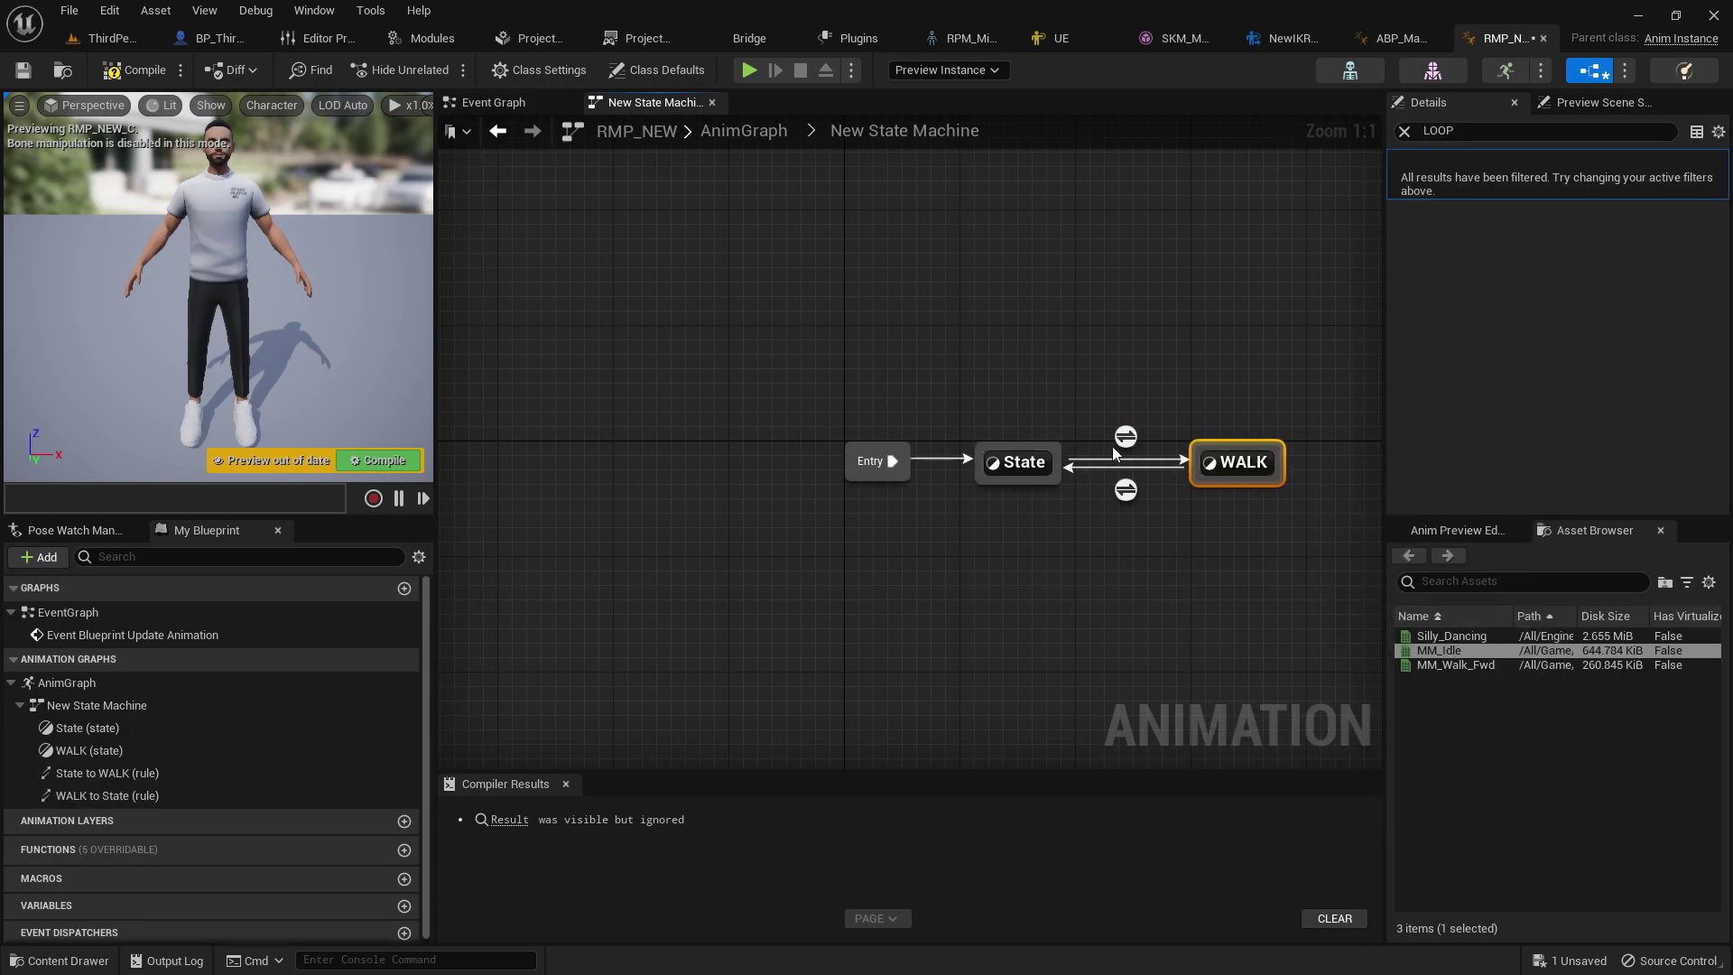
Step: Create a Boolean variable IS MOVING and use it as the State to WALK rule's Can Enter Transition condition
{"action": "double_click", "coordinate": [1125, 437]}
{"action": "left_click", "coordinate": [404, 902]}
{"action": "type", "text": "IS MOVIN"}
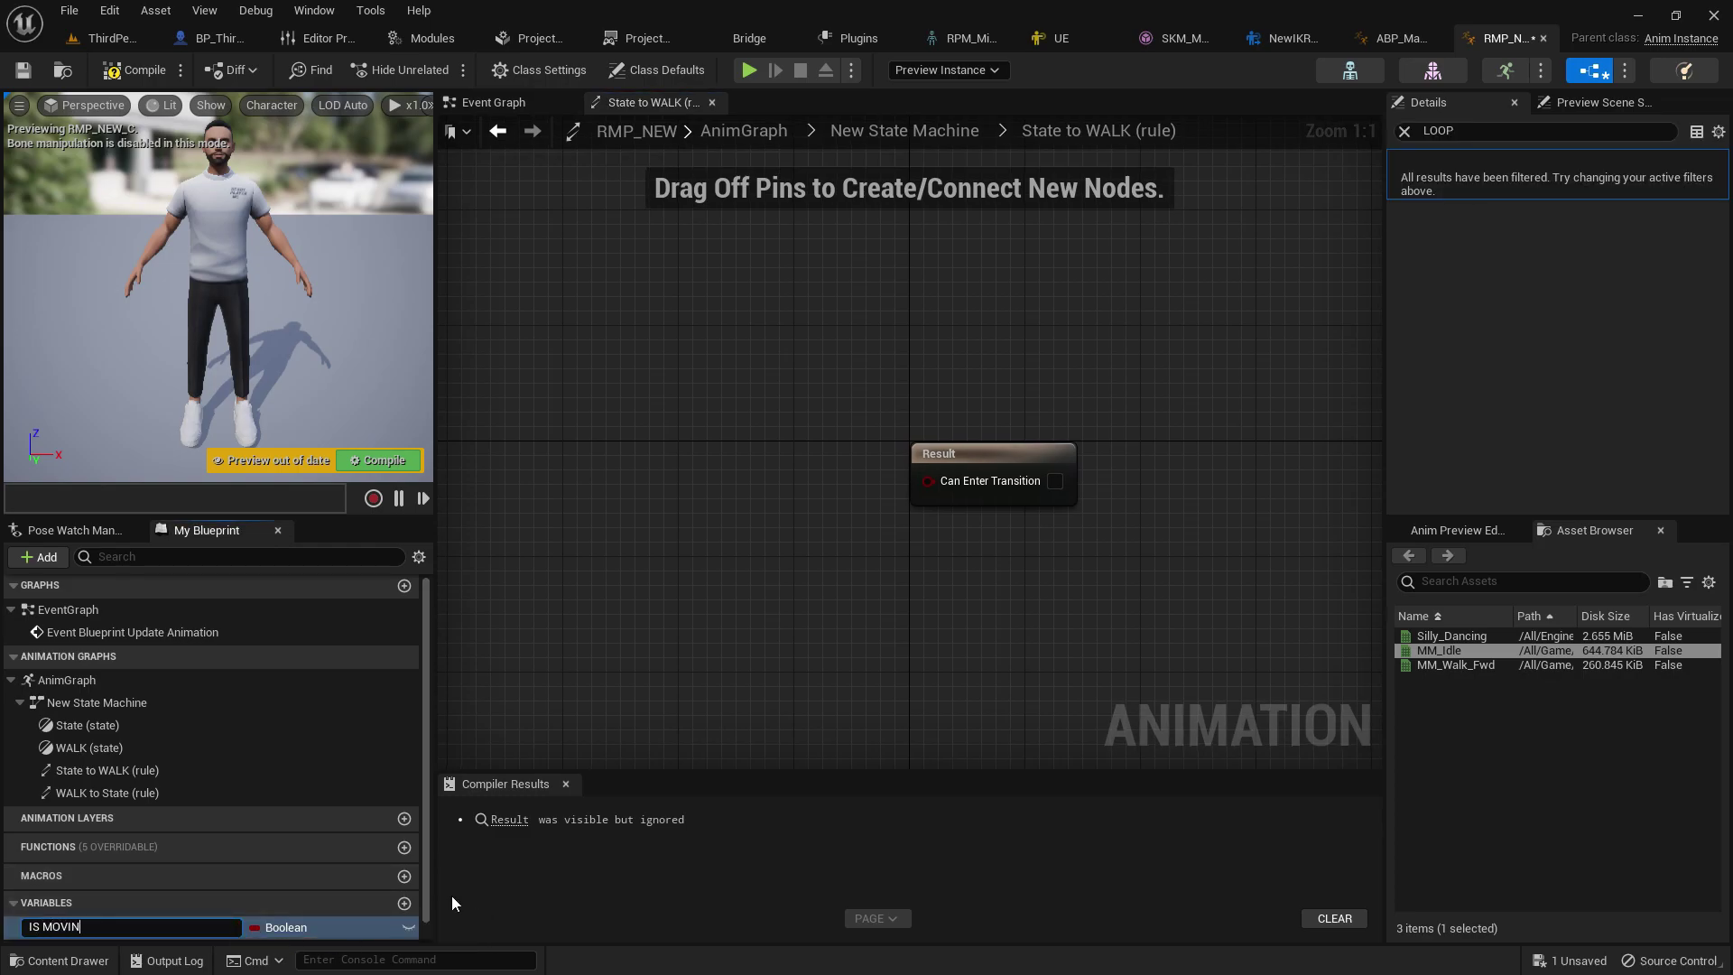
{"action": "type", "text": "G"}
{"action": "key", "text": "Return"}
{"action": "left_click_drag", "start_coordinate": [149, 928], "coordinate": [977, 481]}
Step: Set the WALK to State rule's Can Enter Transition condition to the negated (NOT Boolean) IS MOVING variable
{"action": "left_click", "coordinate": [905, 131]}
{"action": "double_click", "coordinate": [999, 465]}
{"action": "left_click_drag", "start_coordinate": [63, 923], "coordinate": [652, 492], "text": "ctrl"}
{"action": "type", "text": "NOT"}
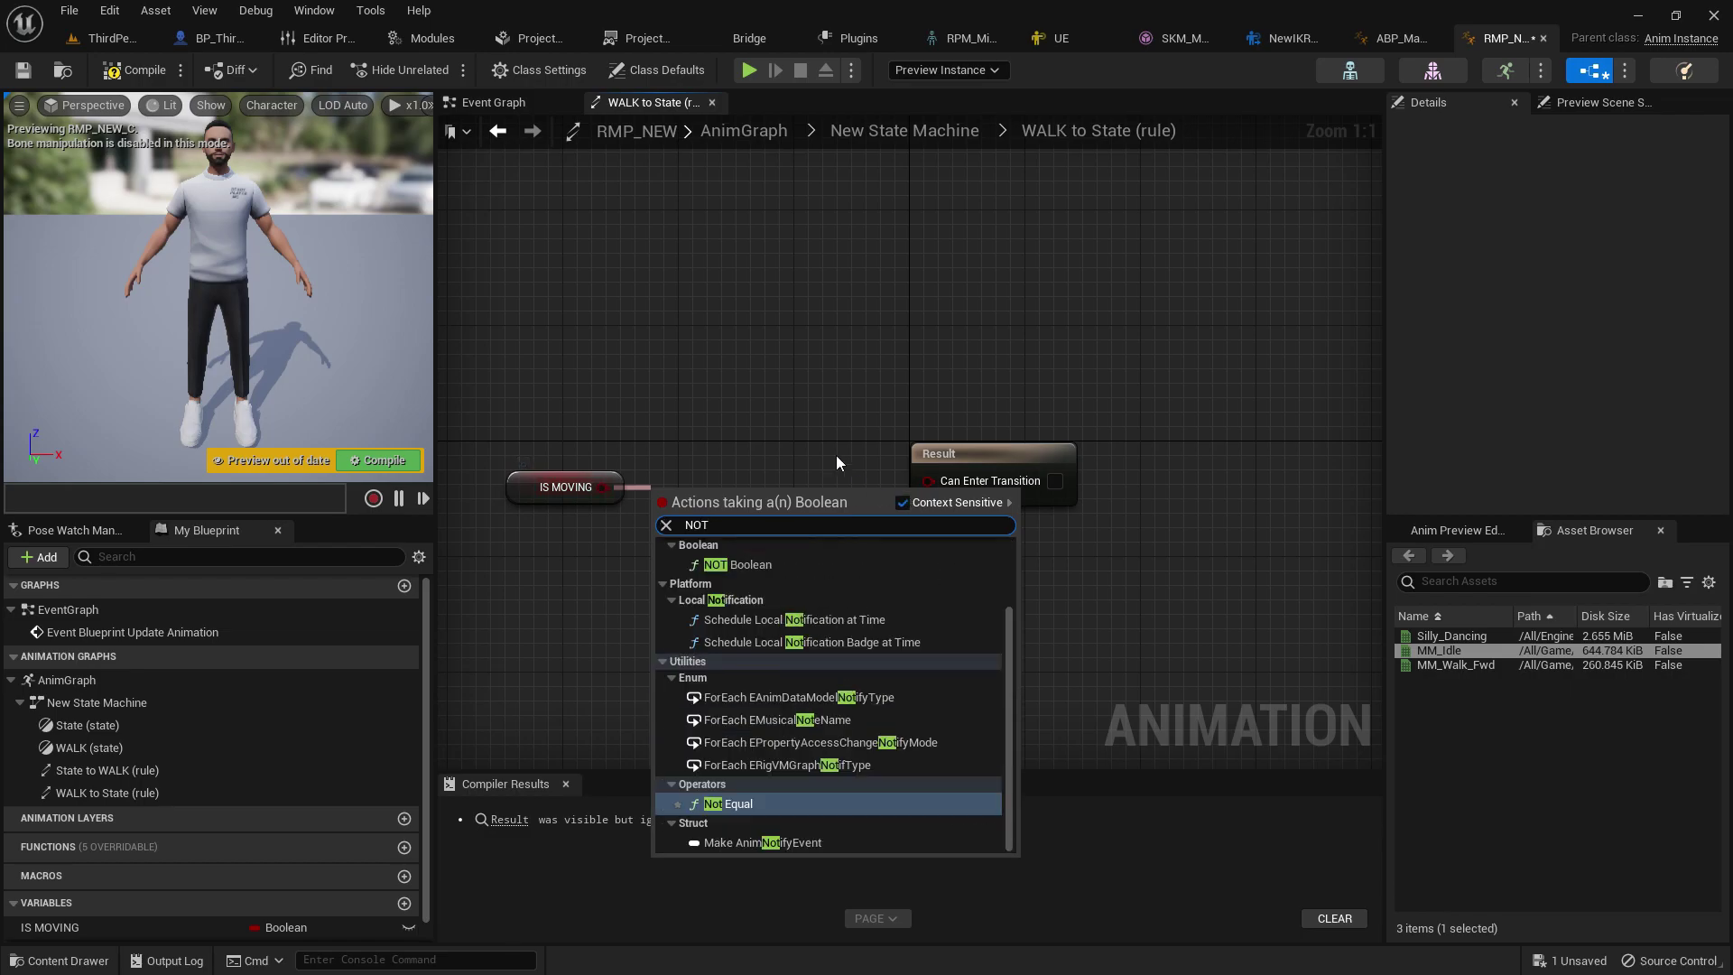
{"action": "left_click", "coordinate": [805, 565]}
{"action": "left_click_drag", "start_coordinate": [932, 511], "coordinate": [928, 481]}
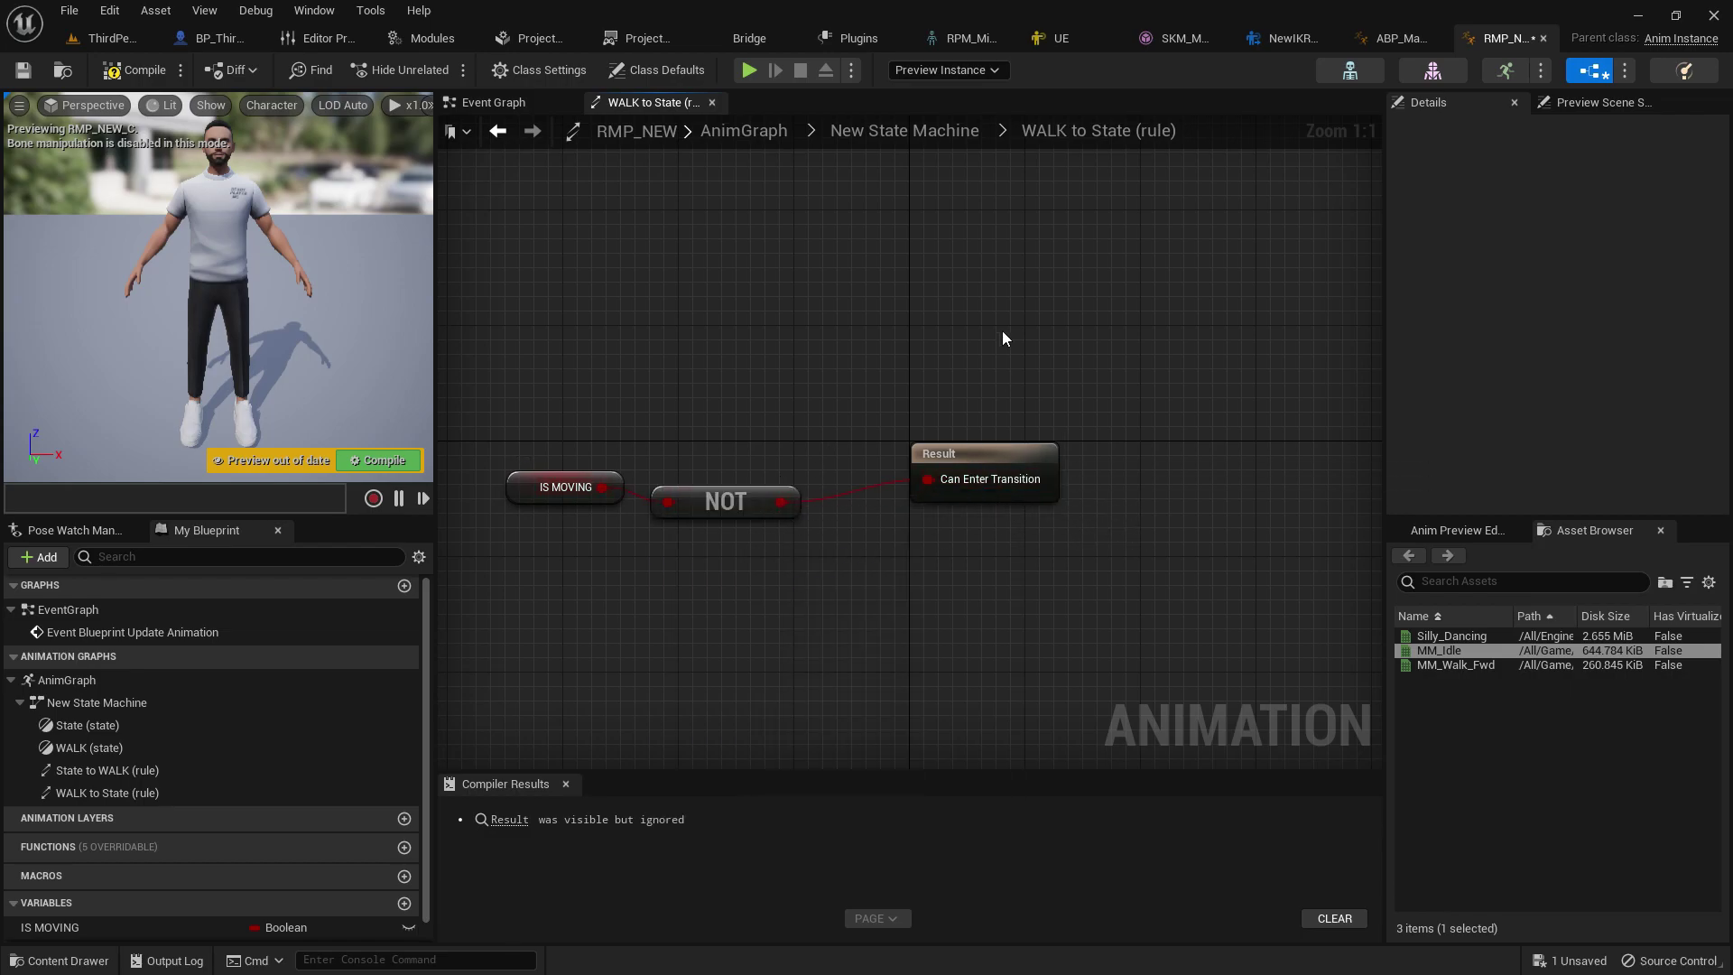
Step: Use the MM_Walk_Fwd animation as the WALK state's output pose and return to the AnimGraph
{"action": "left_click", "coordinate": [959, 130]}
{"action": "double_click", "coordinate": [1144, 453]}
{"action": "left_click_drag", "start_coordinate": [1455, 664], "coordinate": [728, 458]}
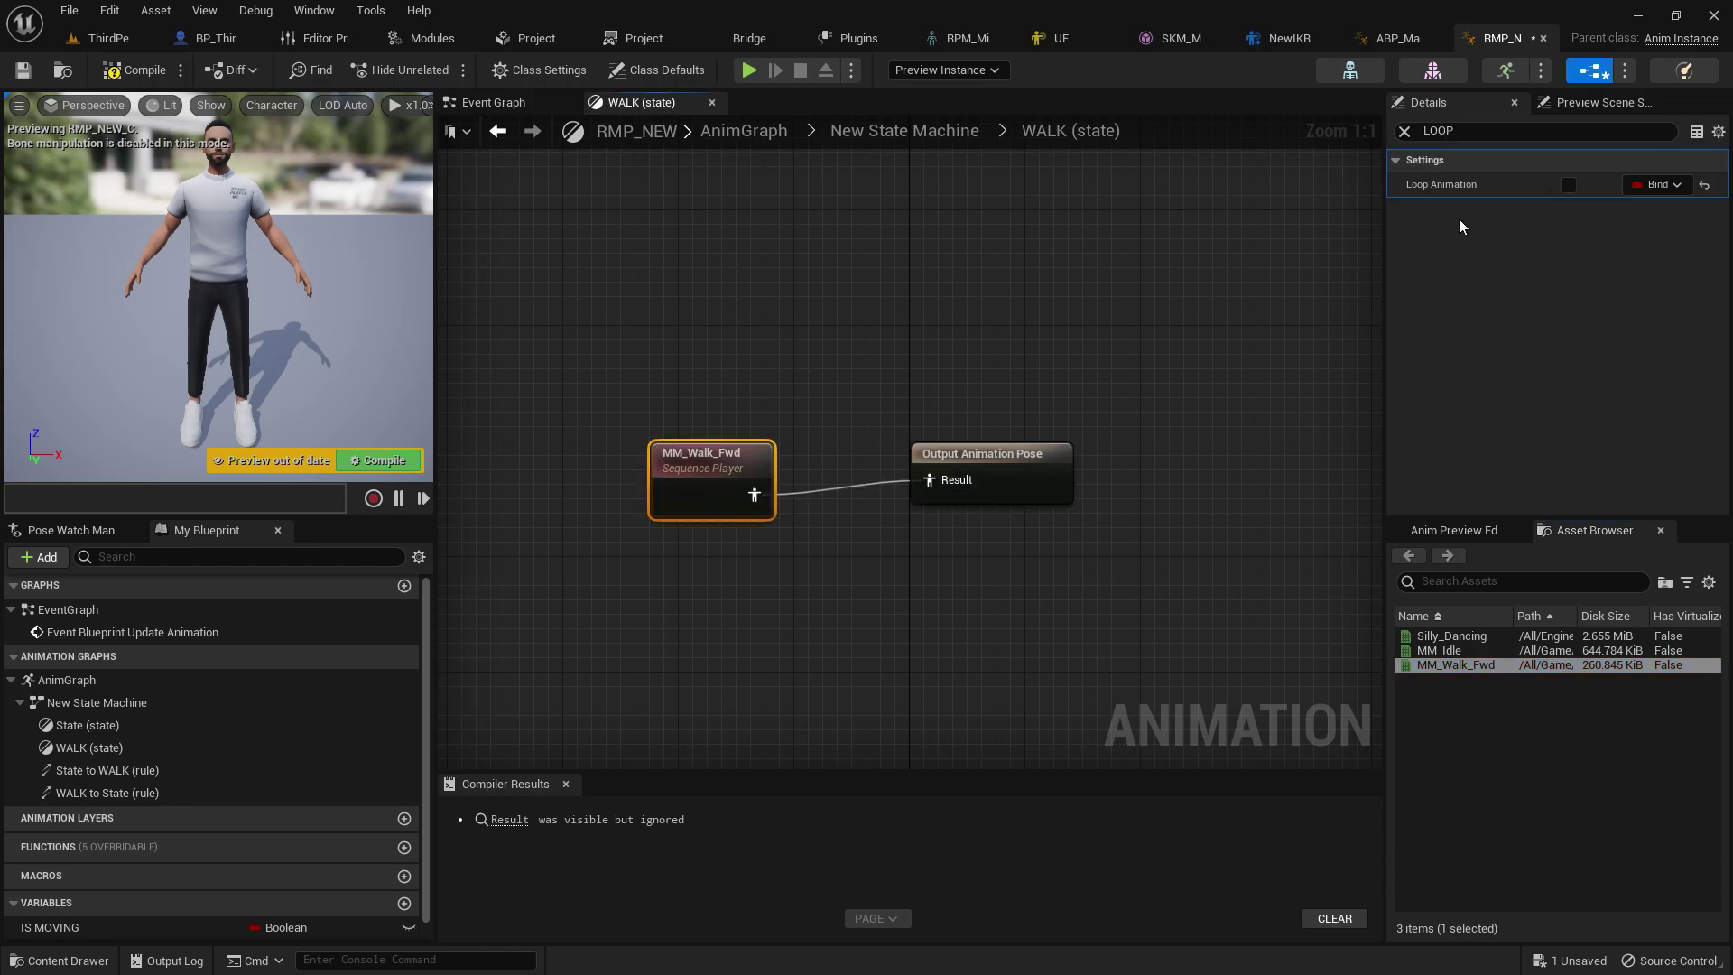
{"action": "left_click", "coordinate": [708, 137]}
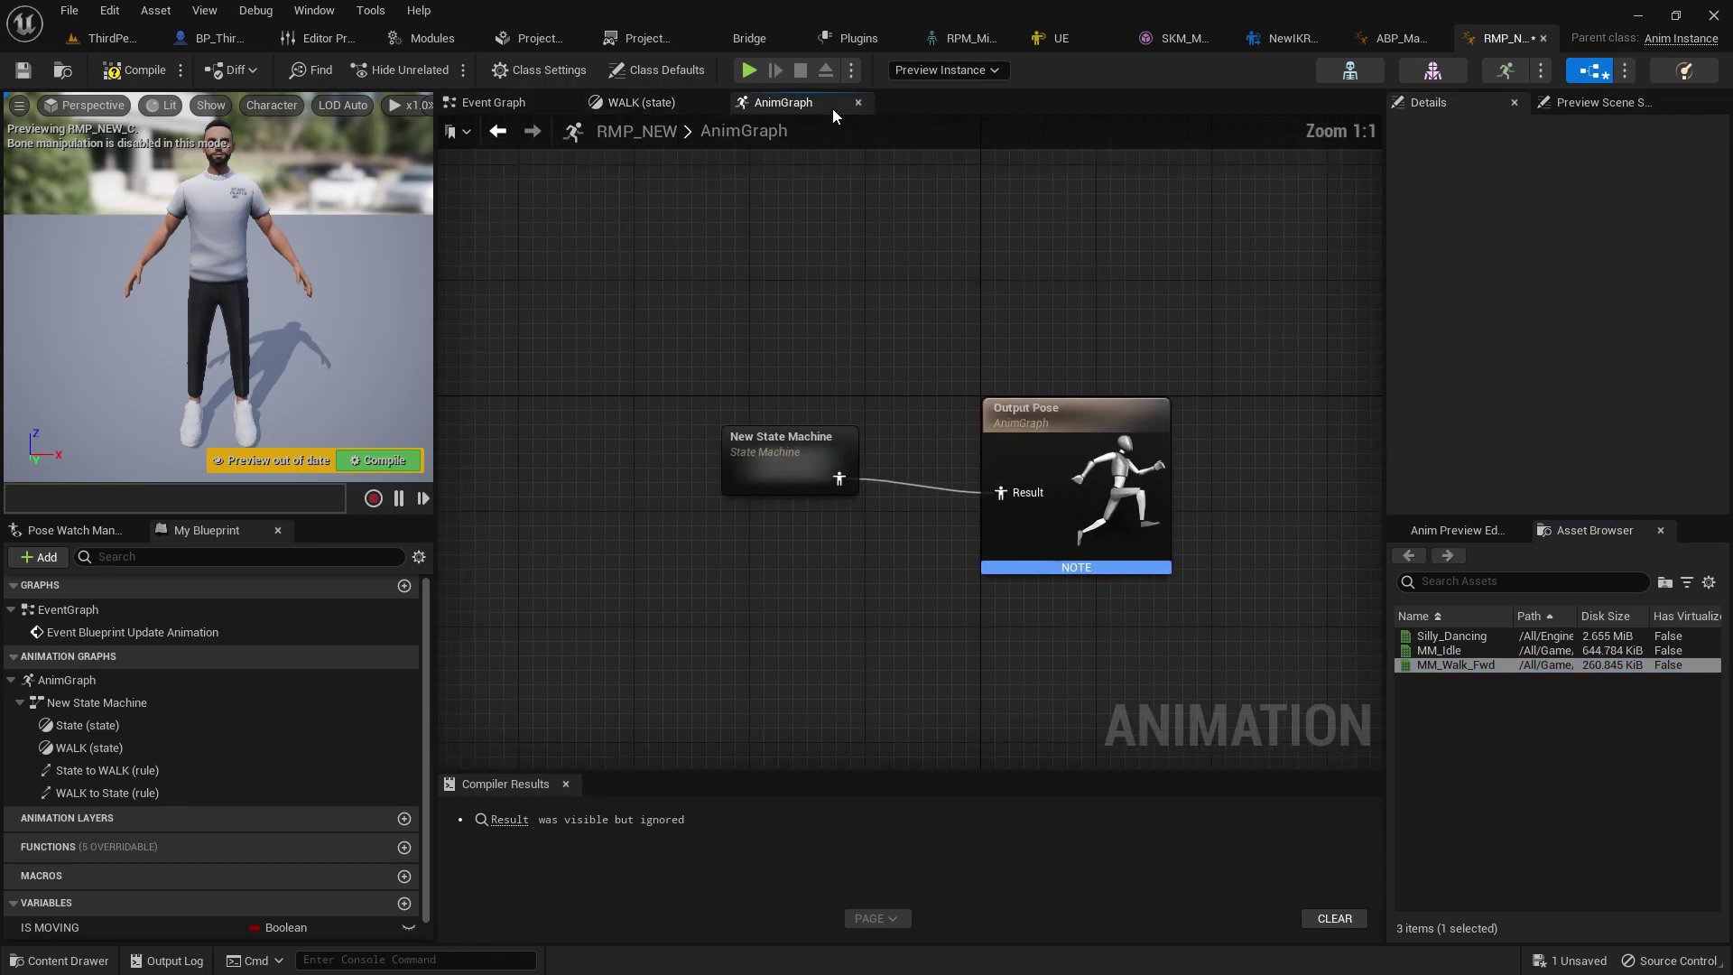
Step: In the Event Graph, add a Get Velocity node fed by Try Get Pawn Owner and place it beneath that node
{"action": "left_click", "coordinate": [492, 102]}
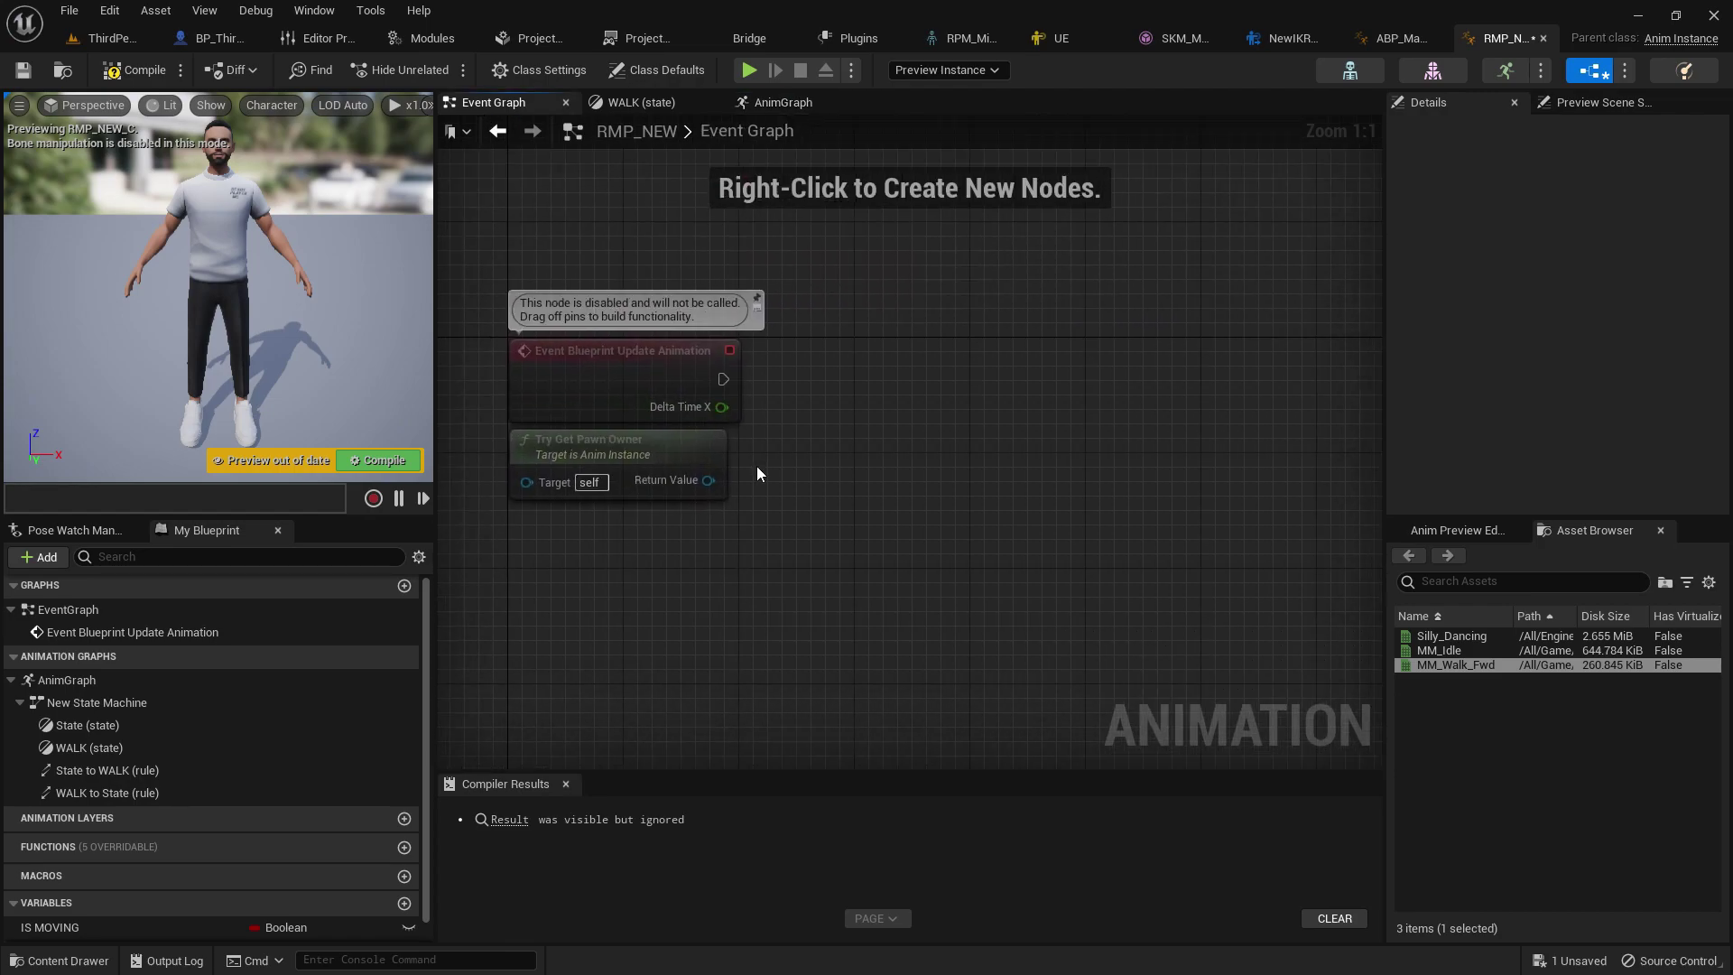
{"action": "key", "text": "c"}
{"action": "left_click_drag", "start_coordinate": [824, 302], "coordinate": [866, 383]}
{"action": "key", "text": "Delete"}
{"action": "left_click_drag", "start_coordinate": [795, 456], "coordinate": [793, 530]}
{"action": "type", "text": "GE"}
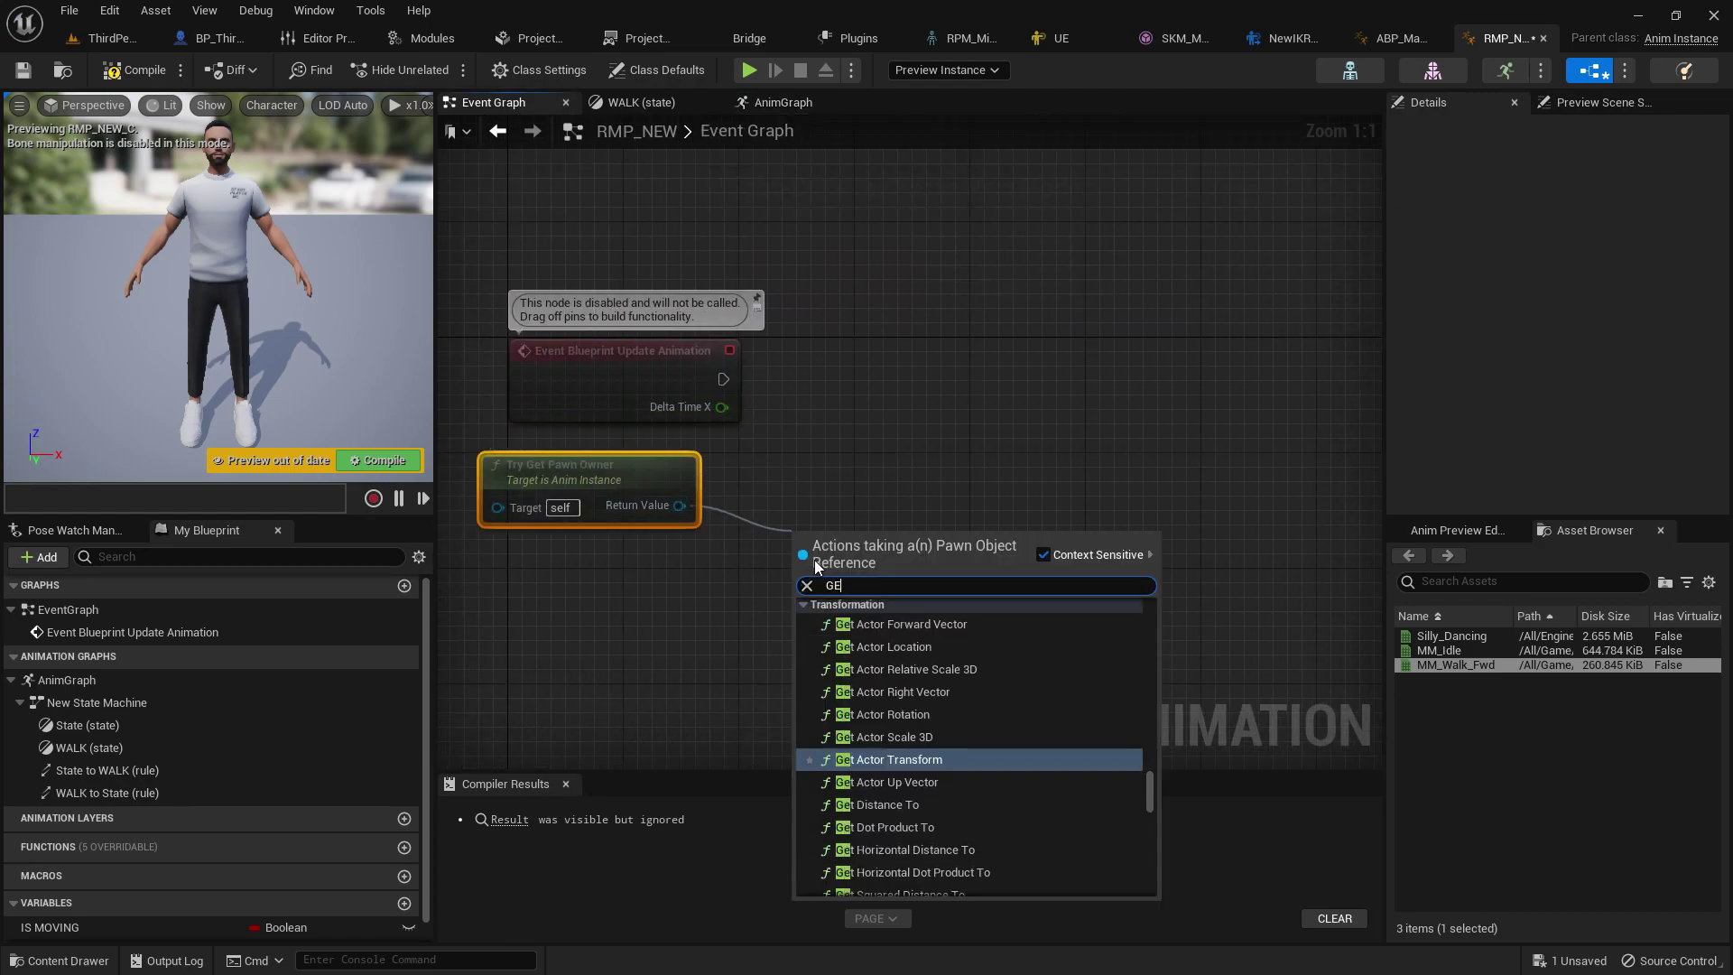
{"action": "type", "text": "T VEL"}
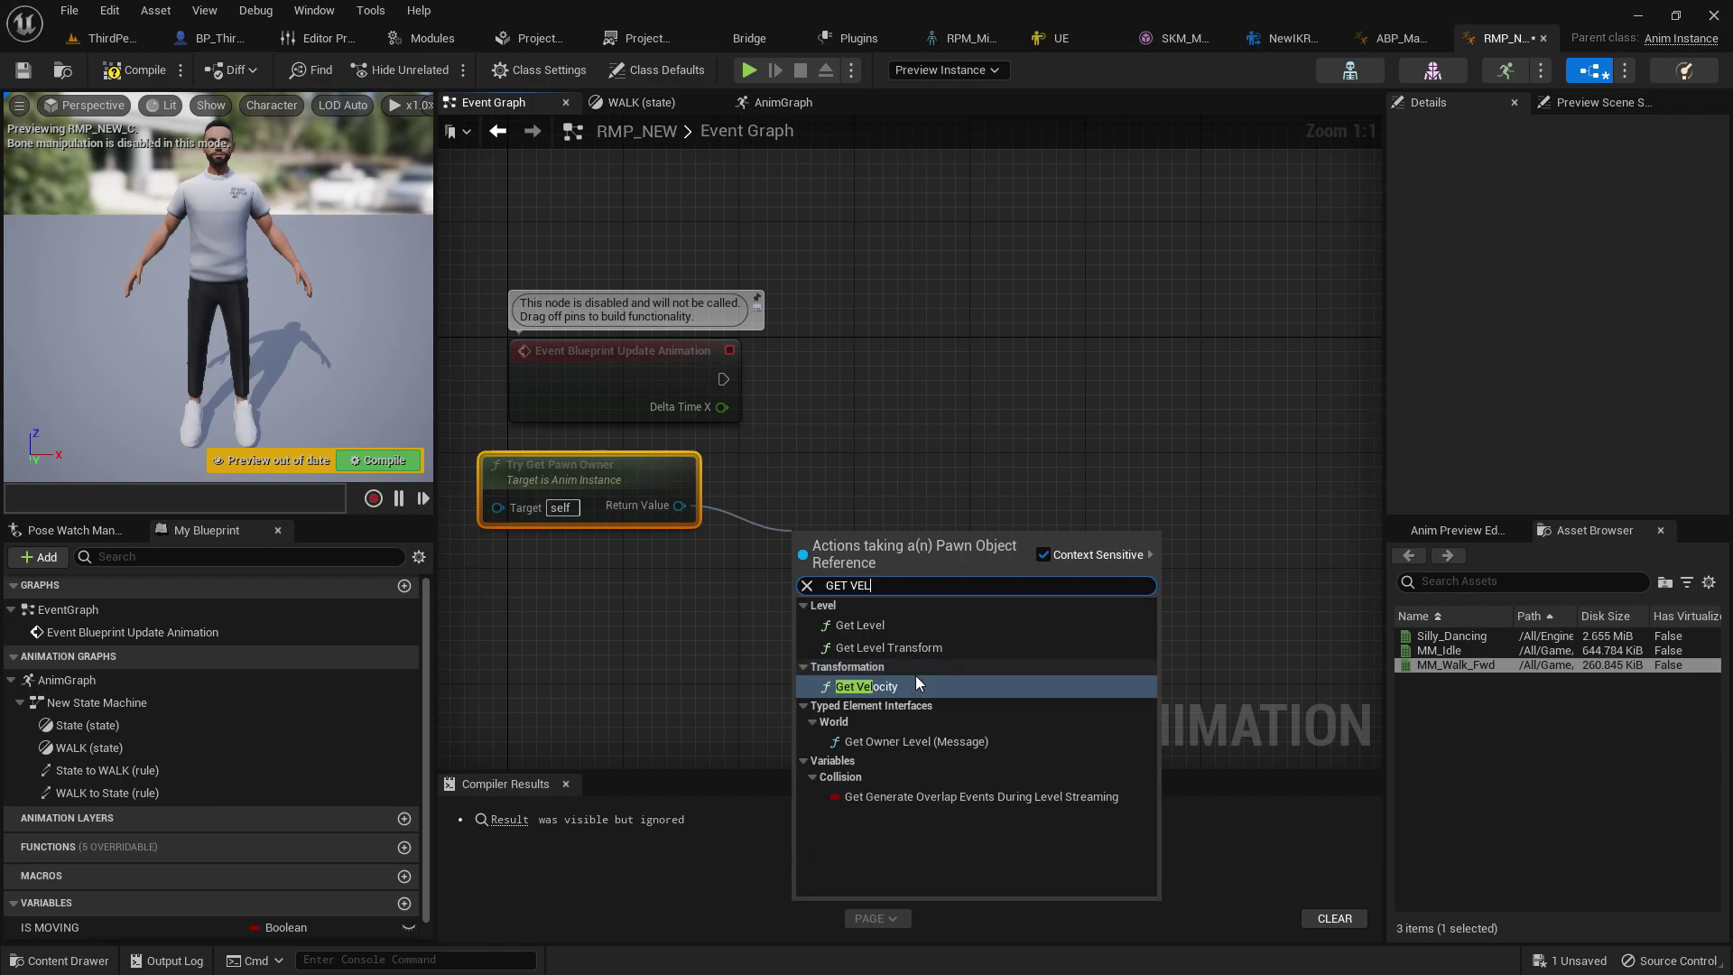
{"action": "left_click", "coordinate": [890, 688]}
{"action": "left_click_drag", "start_coordinate": [813, 540], "coordinate": [547, 575]}
{"action": "left_click_drag", "start_coordinate": [658, 606], "coordinate": [740, 603]}
{"action": "type", "text": "GET LEN"}
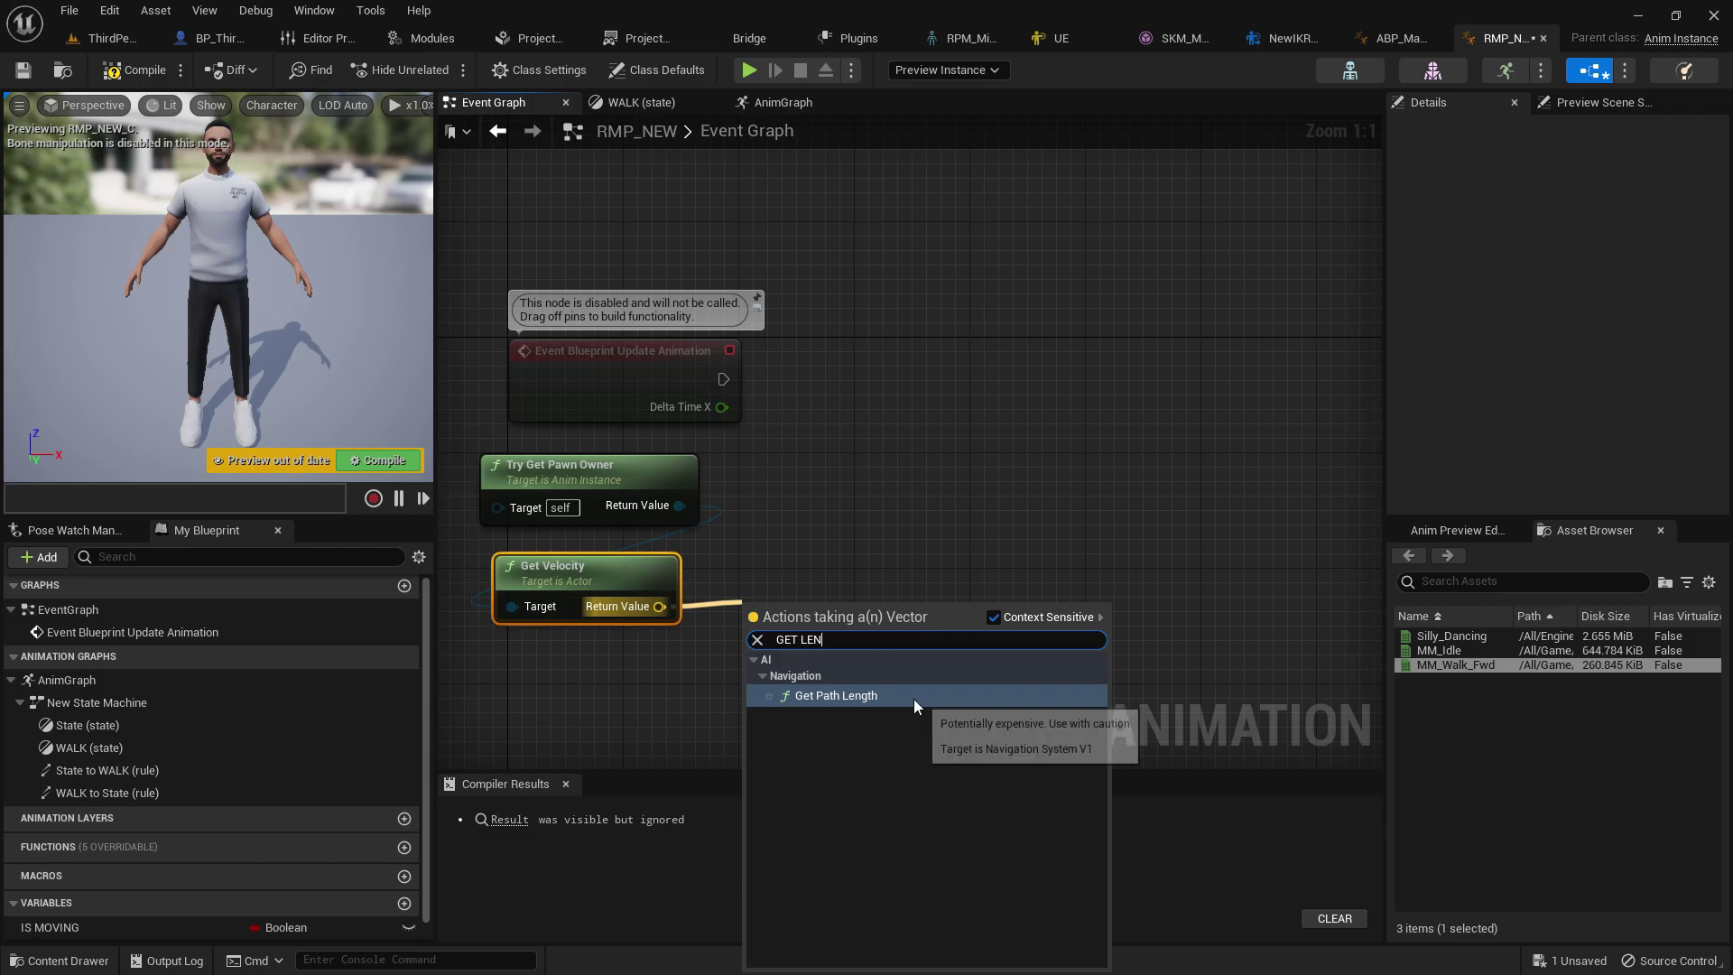
{"action": "key", "text": "BackSpace"}
{"action": "key", "text": "BackSpace"}
{"action": "key", "text": "BackSpace"}
{"action": "key", "text": "BackSpace"}
{"action": "key", "text": "BackSpace"}
{"action": "key", "text": "BackSpace"}
{"action": "key", "text": "BackSpace"}
{"action": "type", "text": "LEN"}
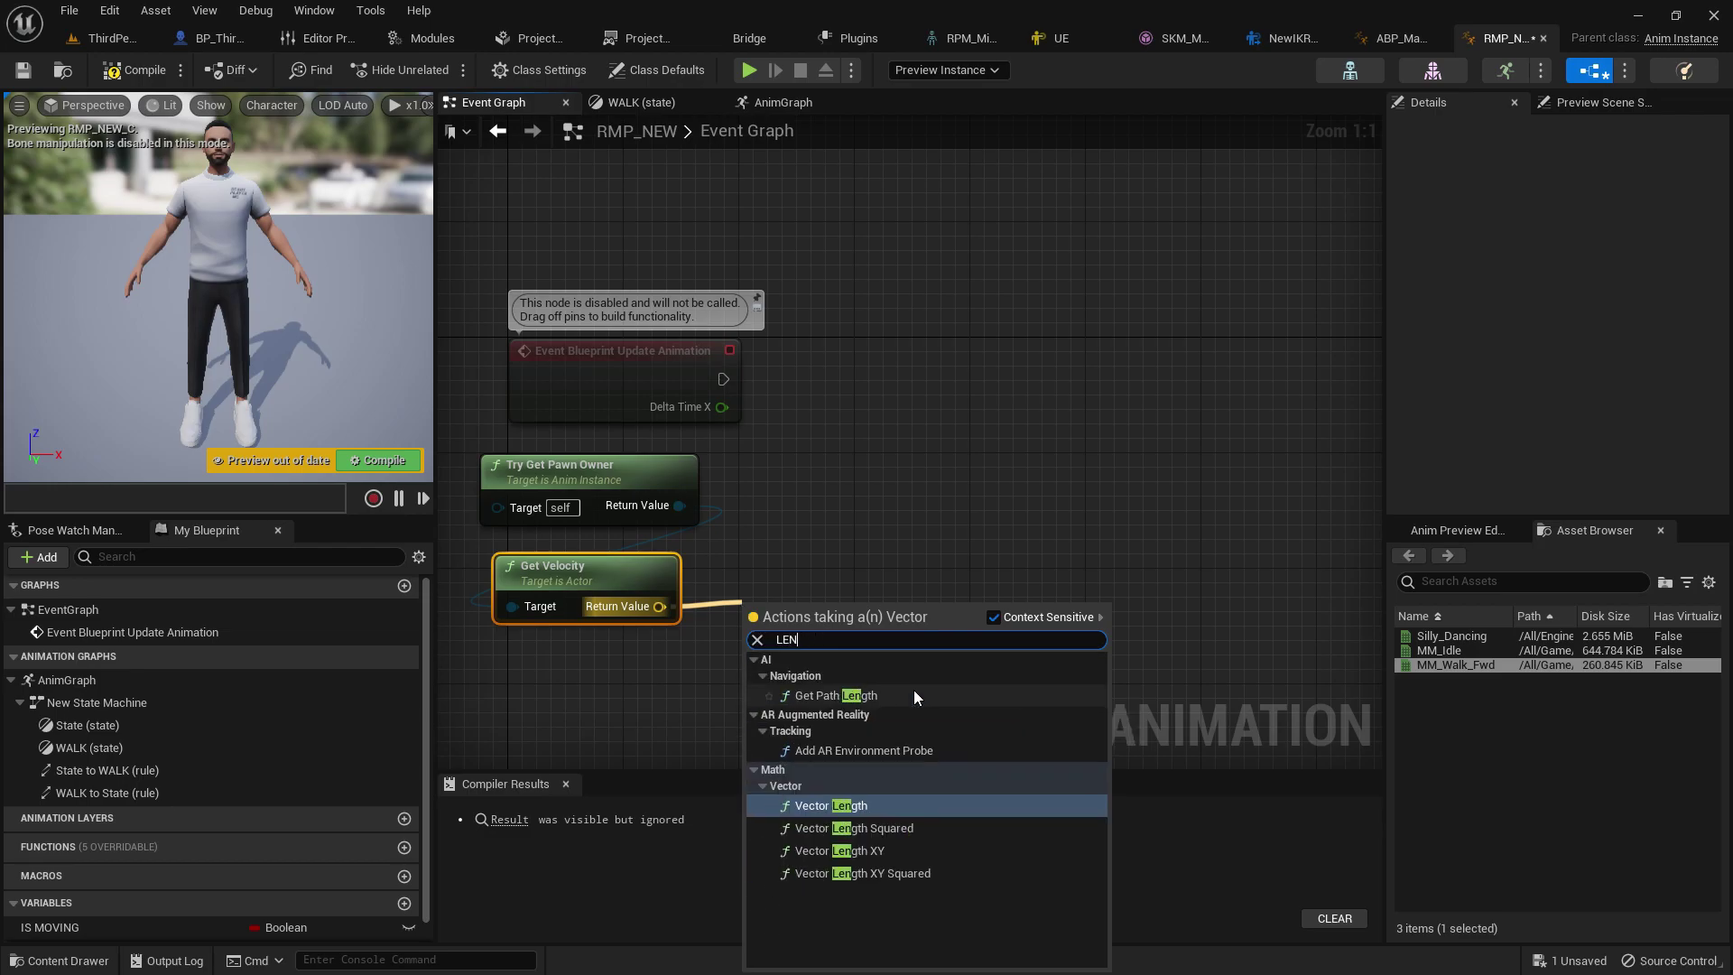
{"action": "left_click", "coordinate": [883, 822]}
{"action": "key", "text": "Delete"}
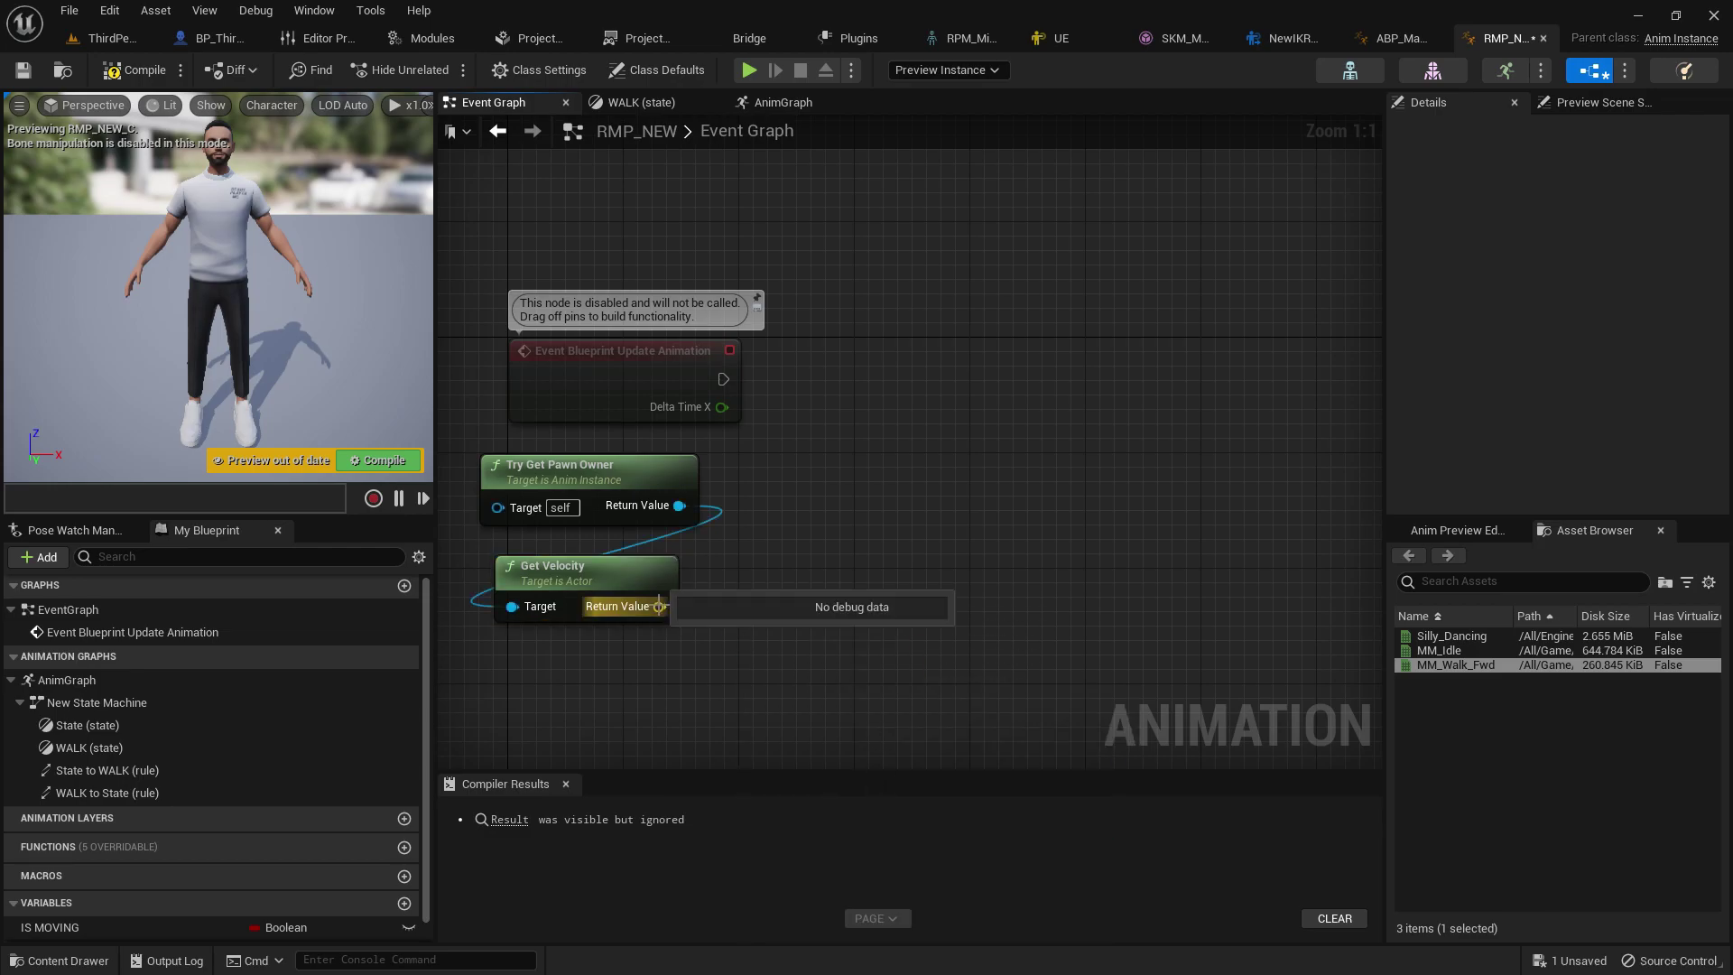
Step: Add a Vector Length node fed by the Get Velocity return value
{"action": "left_click_drag", "start_coordinate": [659, 606], "coordinate": [720, 606]}
{"action": "type", "text": "VEC"}
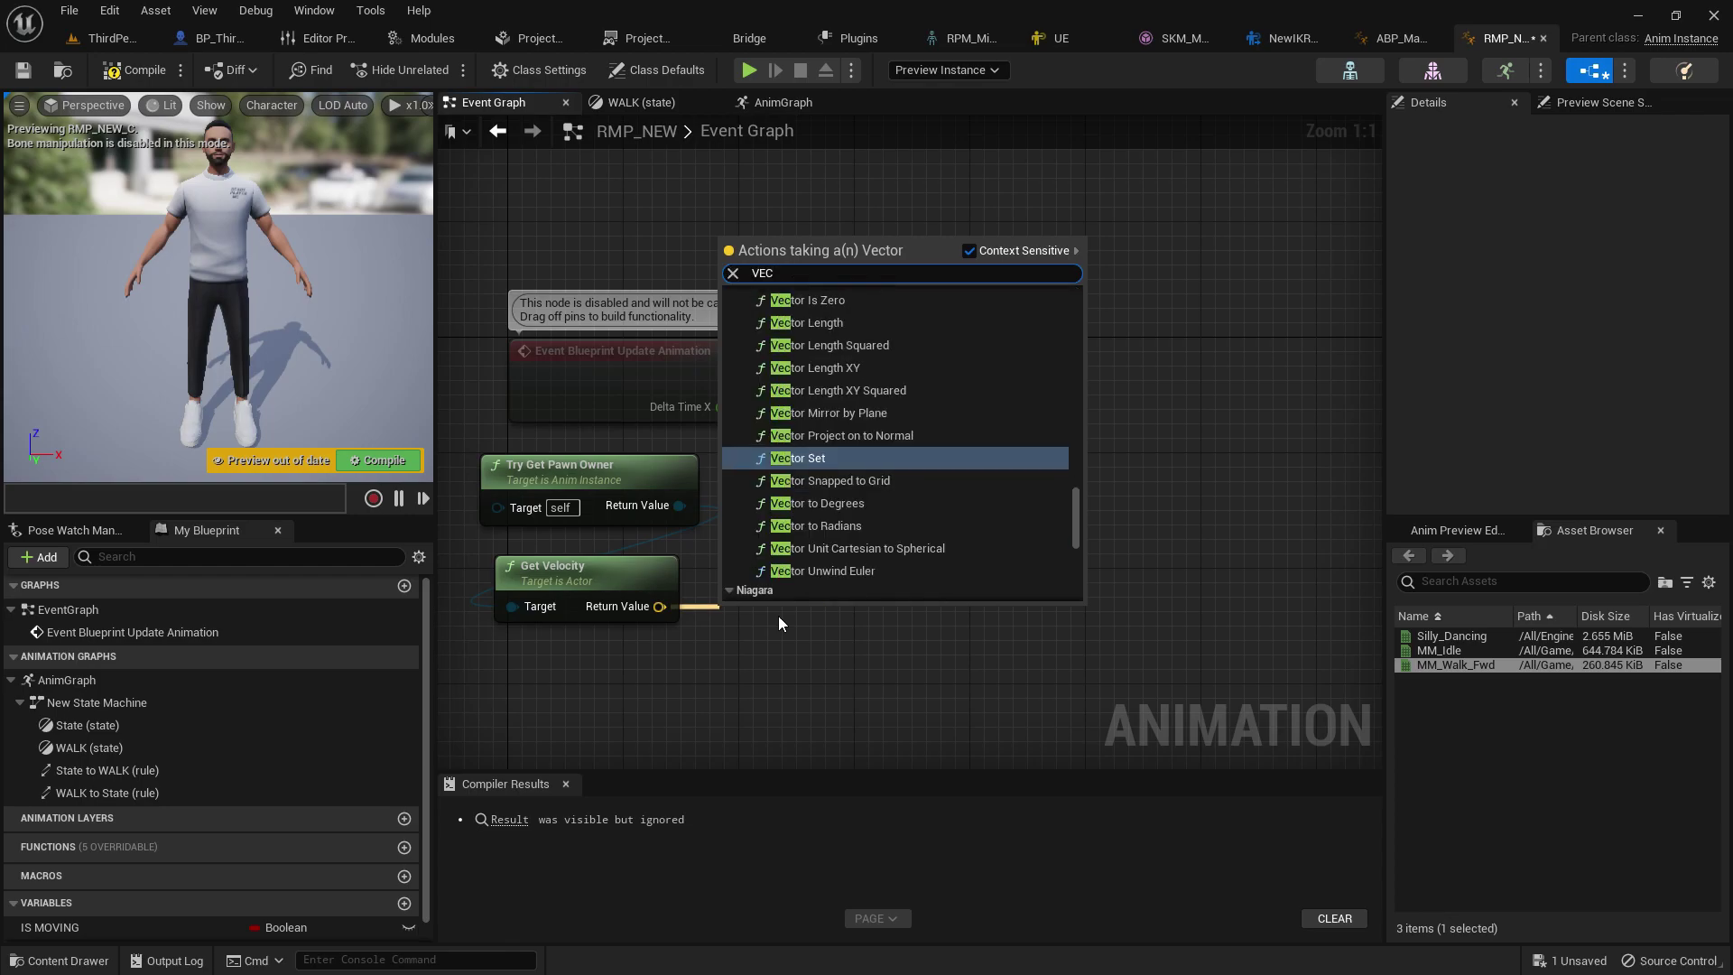
{"action": "type", "text": "TOR LEN"}
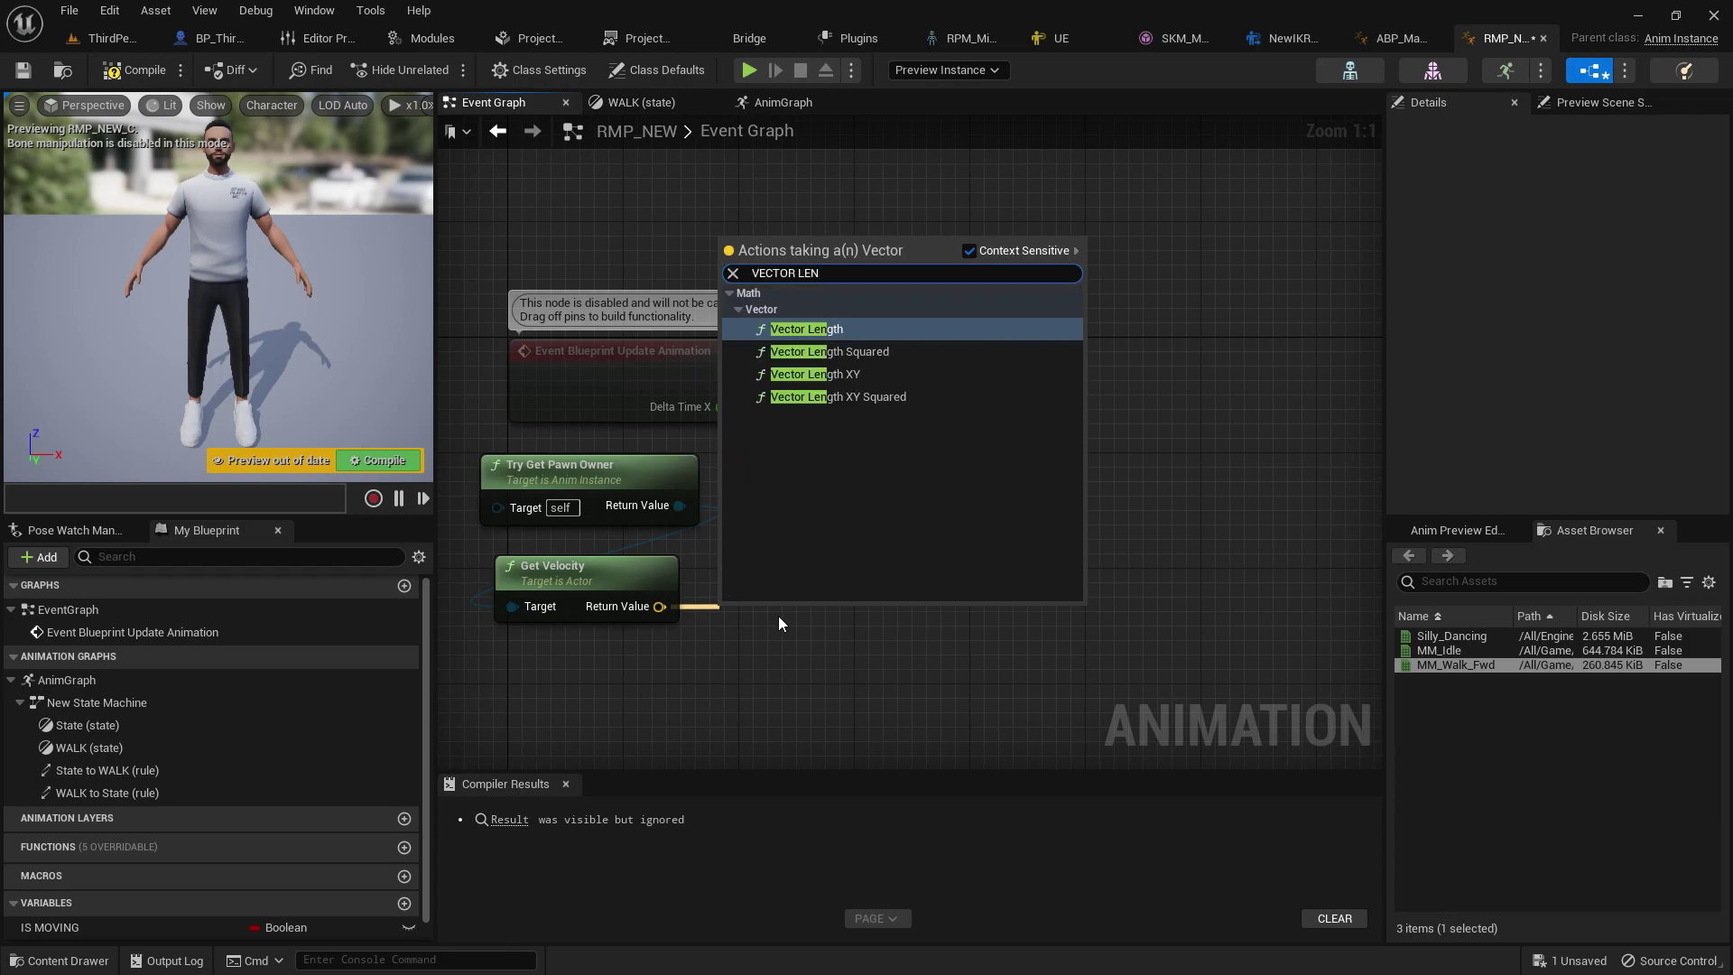
{"action": "left_click", "coordinate": [968, 334]}
Step: Compare the Vector Length result with 0.1 using a Greater Equal node
{"action": "left_click_drag", "start_coordinate": [781, 603], "coordinate": [887, 630]}
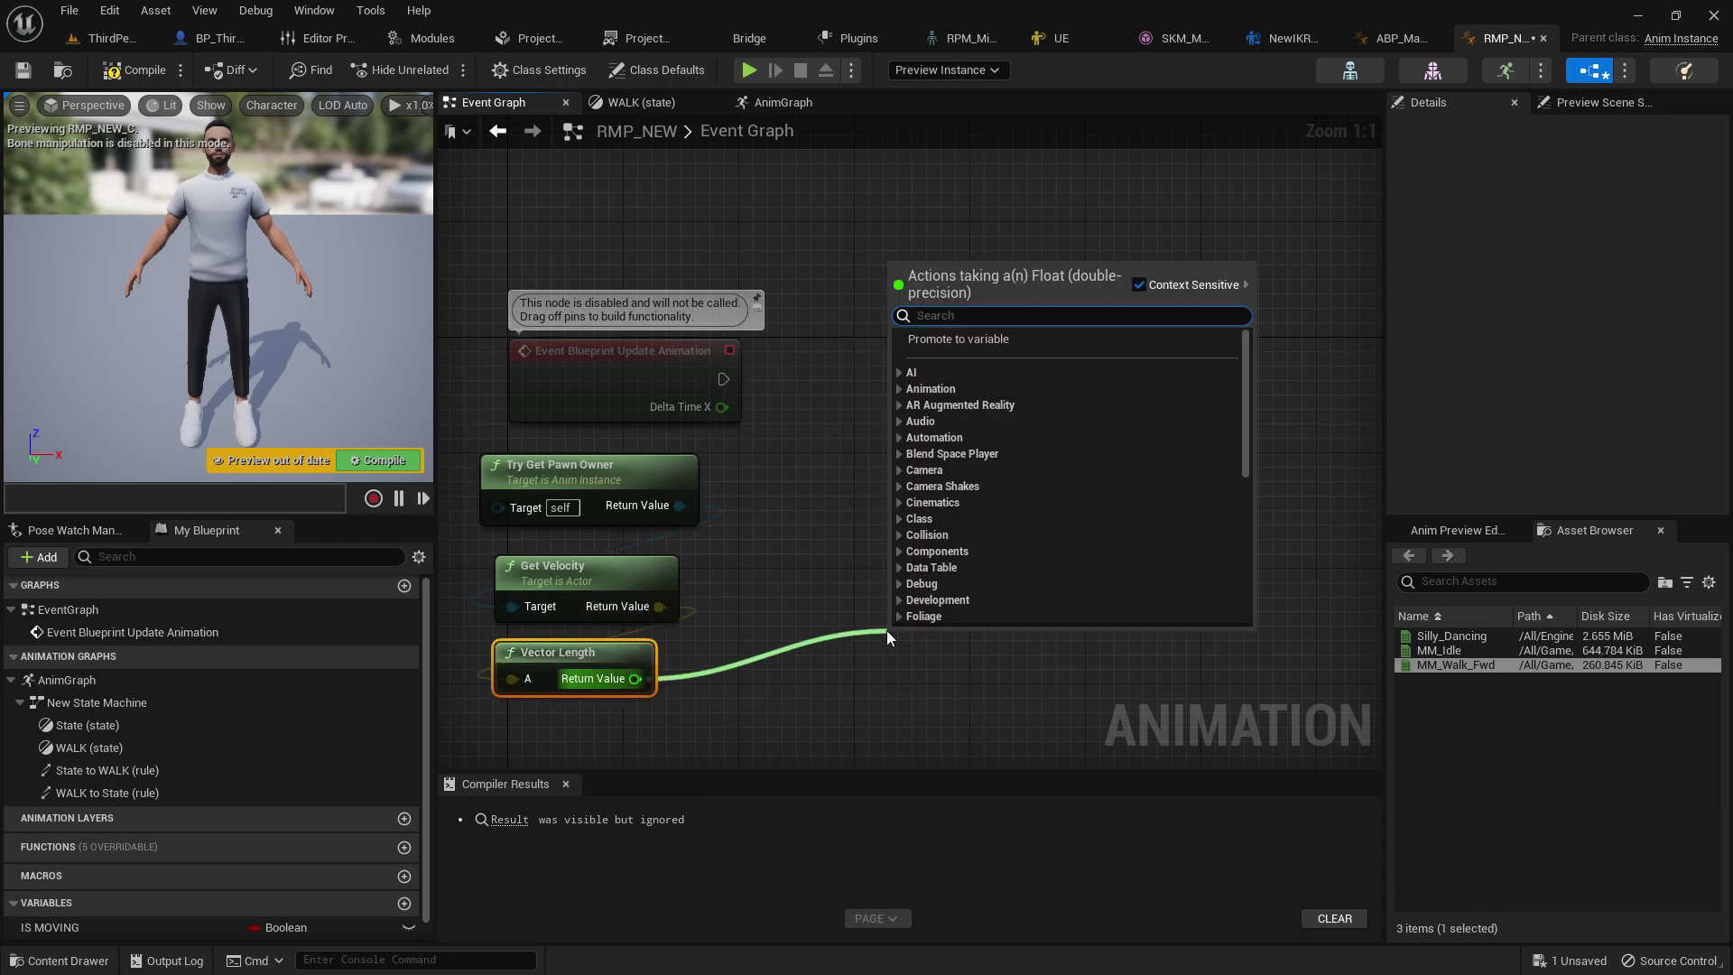
{"action": "type", "text": ">"}
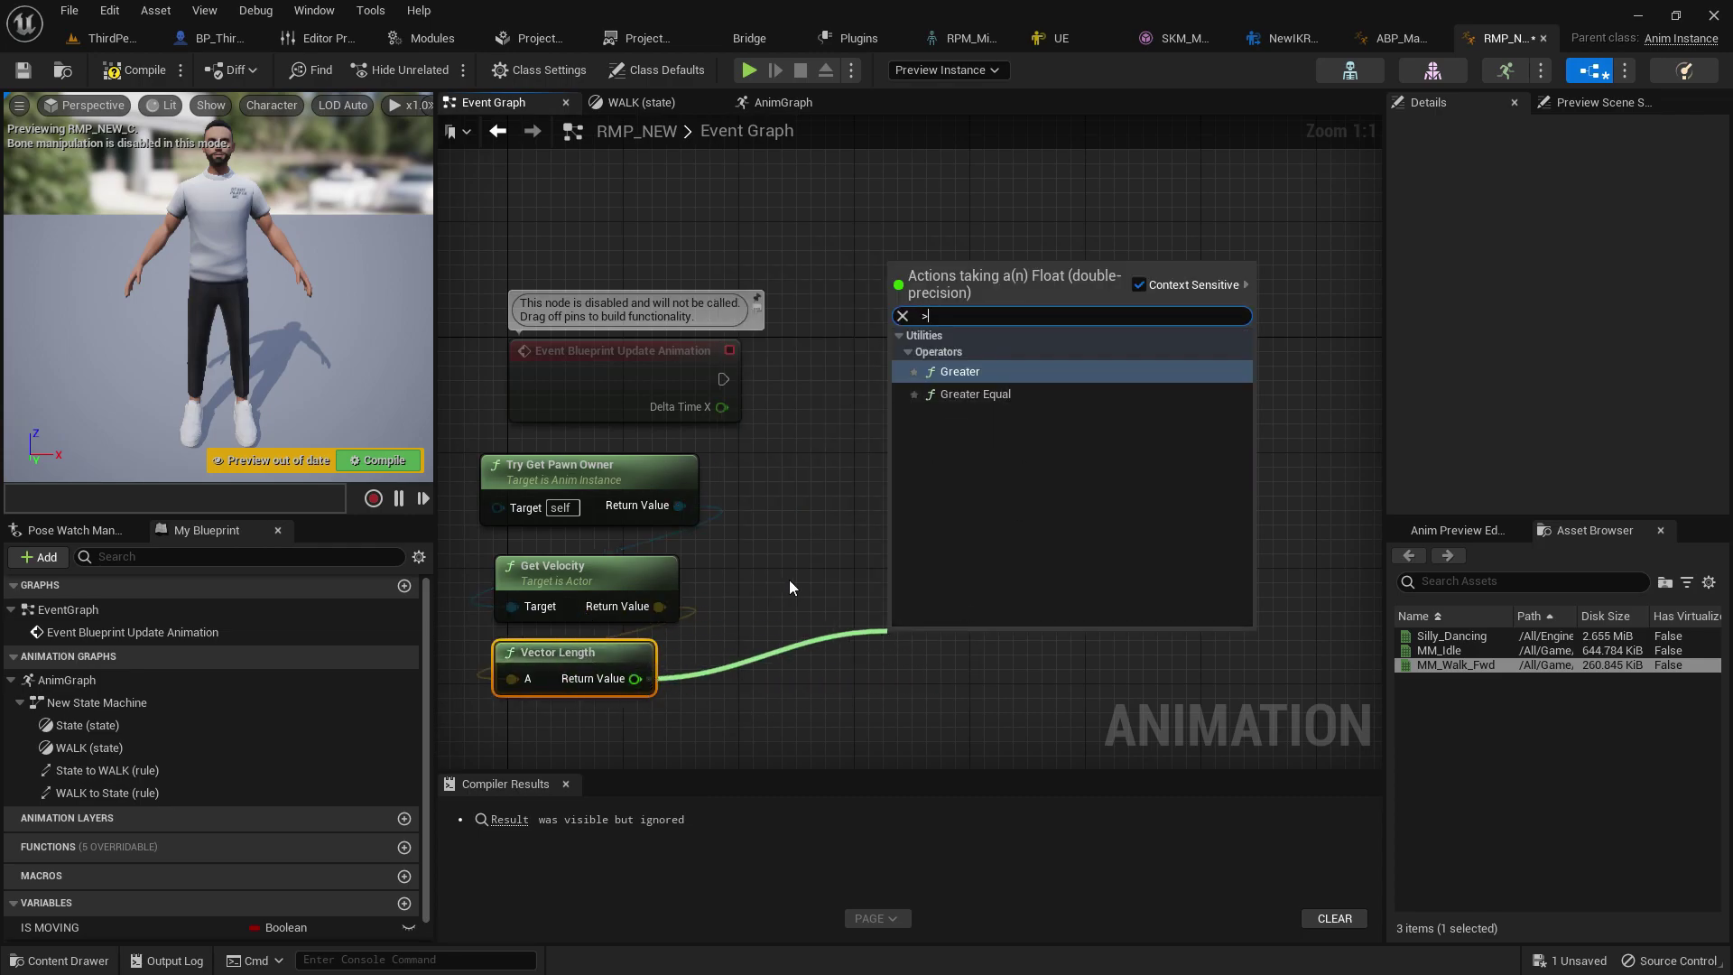
{"action": "left_click", "coordinate": [1008, 397]}
{"action": "type", "text": "0.1"}
{"action": "right_click_drag", "start_coordinate": [943, 681], "coordinate": [869, 664]}
{"action": "key", "text": "b"}
{"action": "left_click", "coordinate": [949, 570]}
{"action": "left_click_drag", "start_coordinate": [948, 642], "coordinate": [970, 638]}
{"action": "left_click_drag", "start_coordinate": [1007, 617], "coordinate": [1074, 588]}
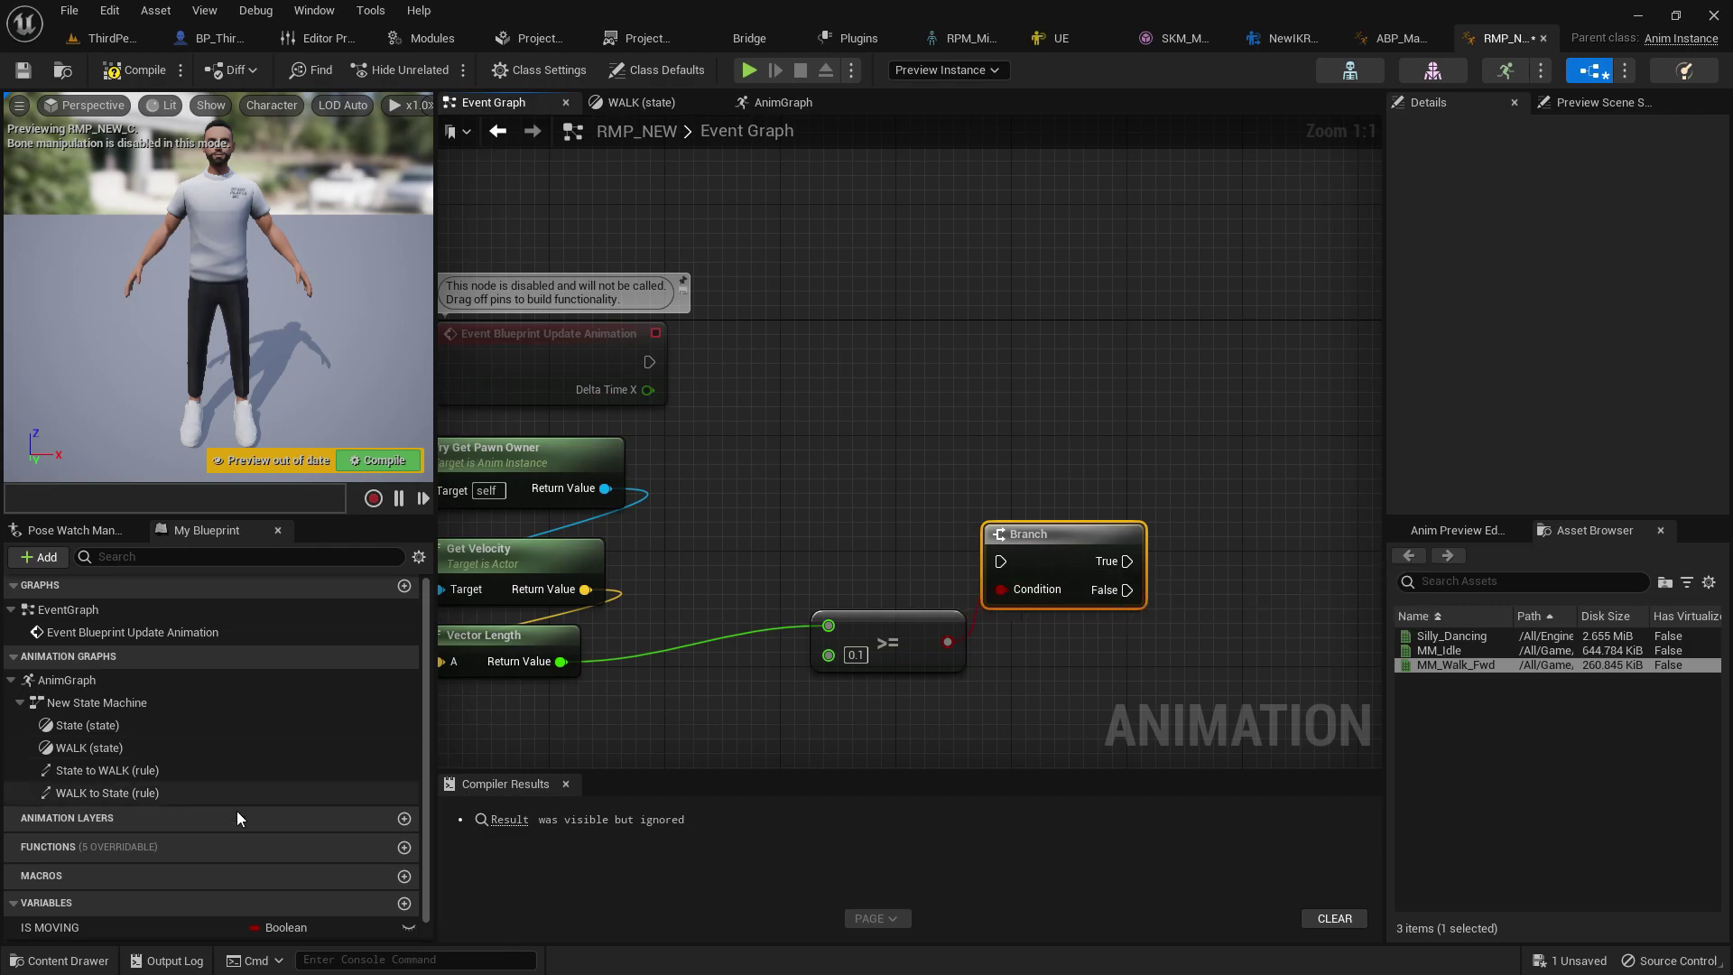
Step: Set IS MOVING from the Greater Equal result on Event Blueprint Update Animation, and compile the Animation Blueprint
{"action": "left_click_drag", "start_coordinate": [49, 927], "coordinate": [798, 842]}
{"action": "left_click_drag", "start_coordinate": [964, 644], "coordinate": [966, 645]}
{"action": "left_click_drag", "start_coordinate": [1097, 643], "coordinate": [1162, 377]}
{"action": "left_click", "coordinate": [126, 71]}
Step: Add a Cast To Character node fed by the Try Get Pawn Owner return value
{"action": "left_click_drag", "start_coordinate": [604, 488], "coordinate": [763, 448]}
{"action": "type", "text": "CATS TO"}
{"action": "key", "text": "BackSpace"}
{"action": "key", "text": "BackSpace"}
{"action": "key", "text": "BackSpace"}
{"action": "key", "text": "BackSpace"}
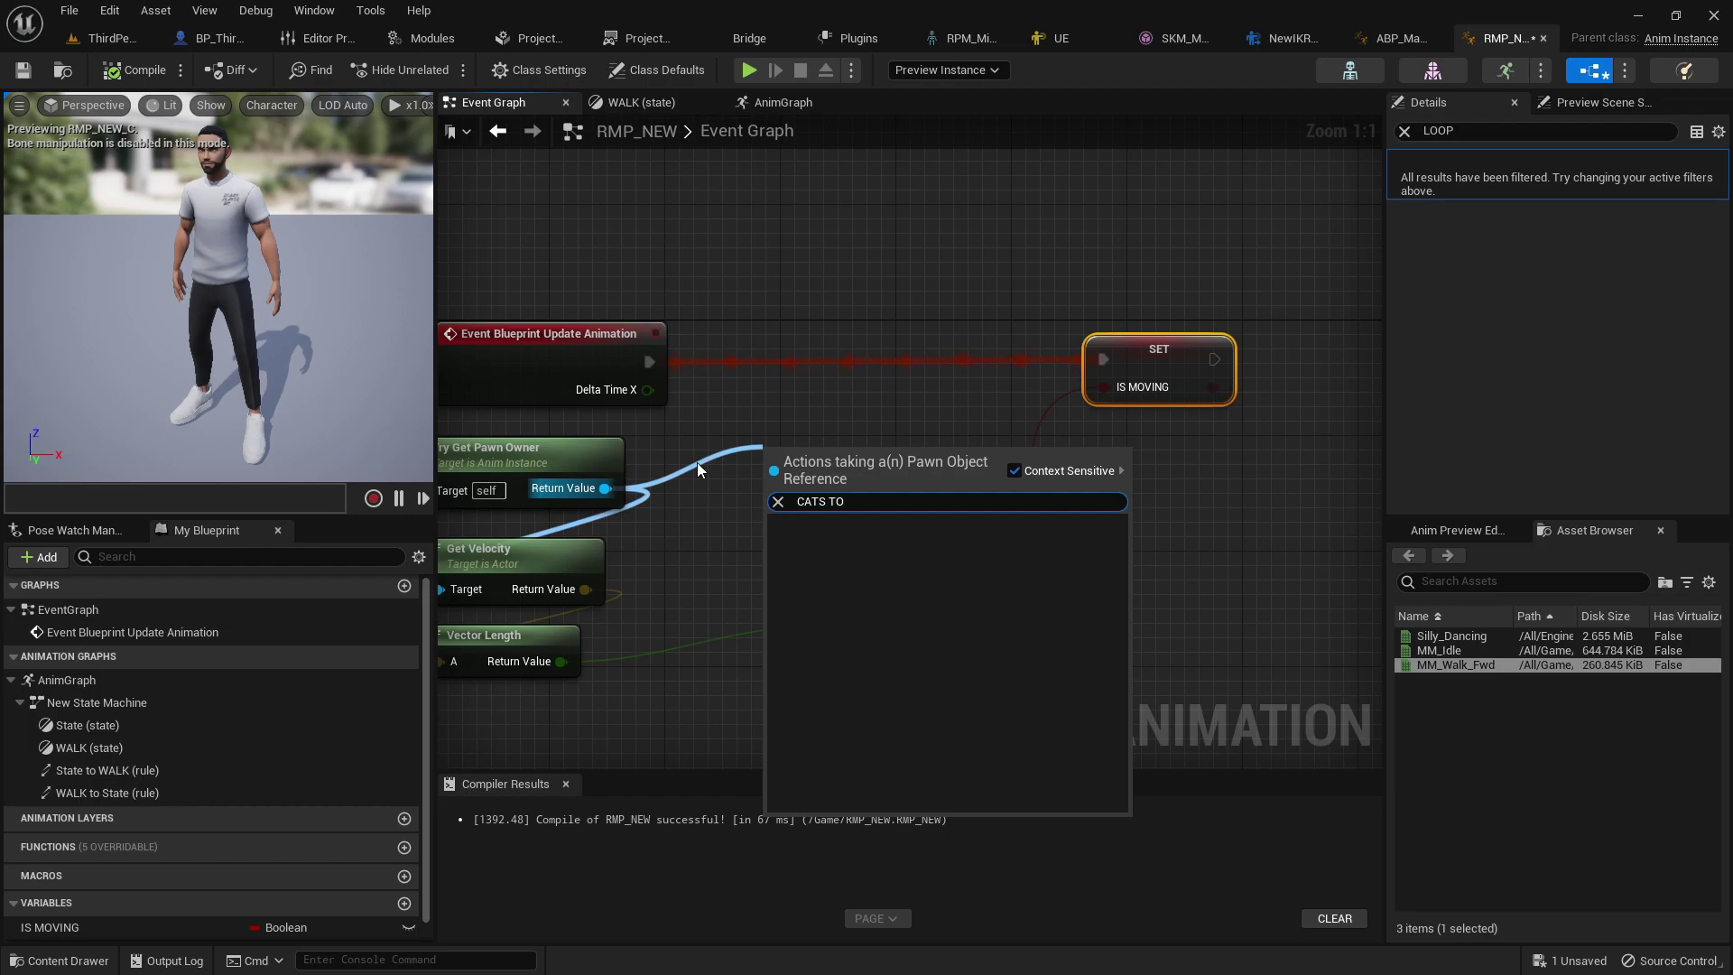
{"action": "type", "text": "RS"}
{"action": "key", "text": "BackSpace"}
{"action": "key", "text": "BackSpace"}
{"action": "key", "text": "BackSpace"}
{"action": "type", "text": "ST TO CH"}
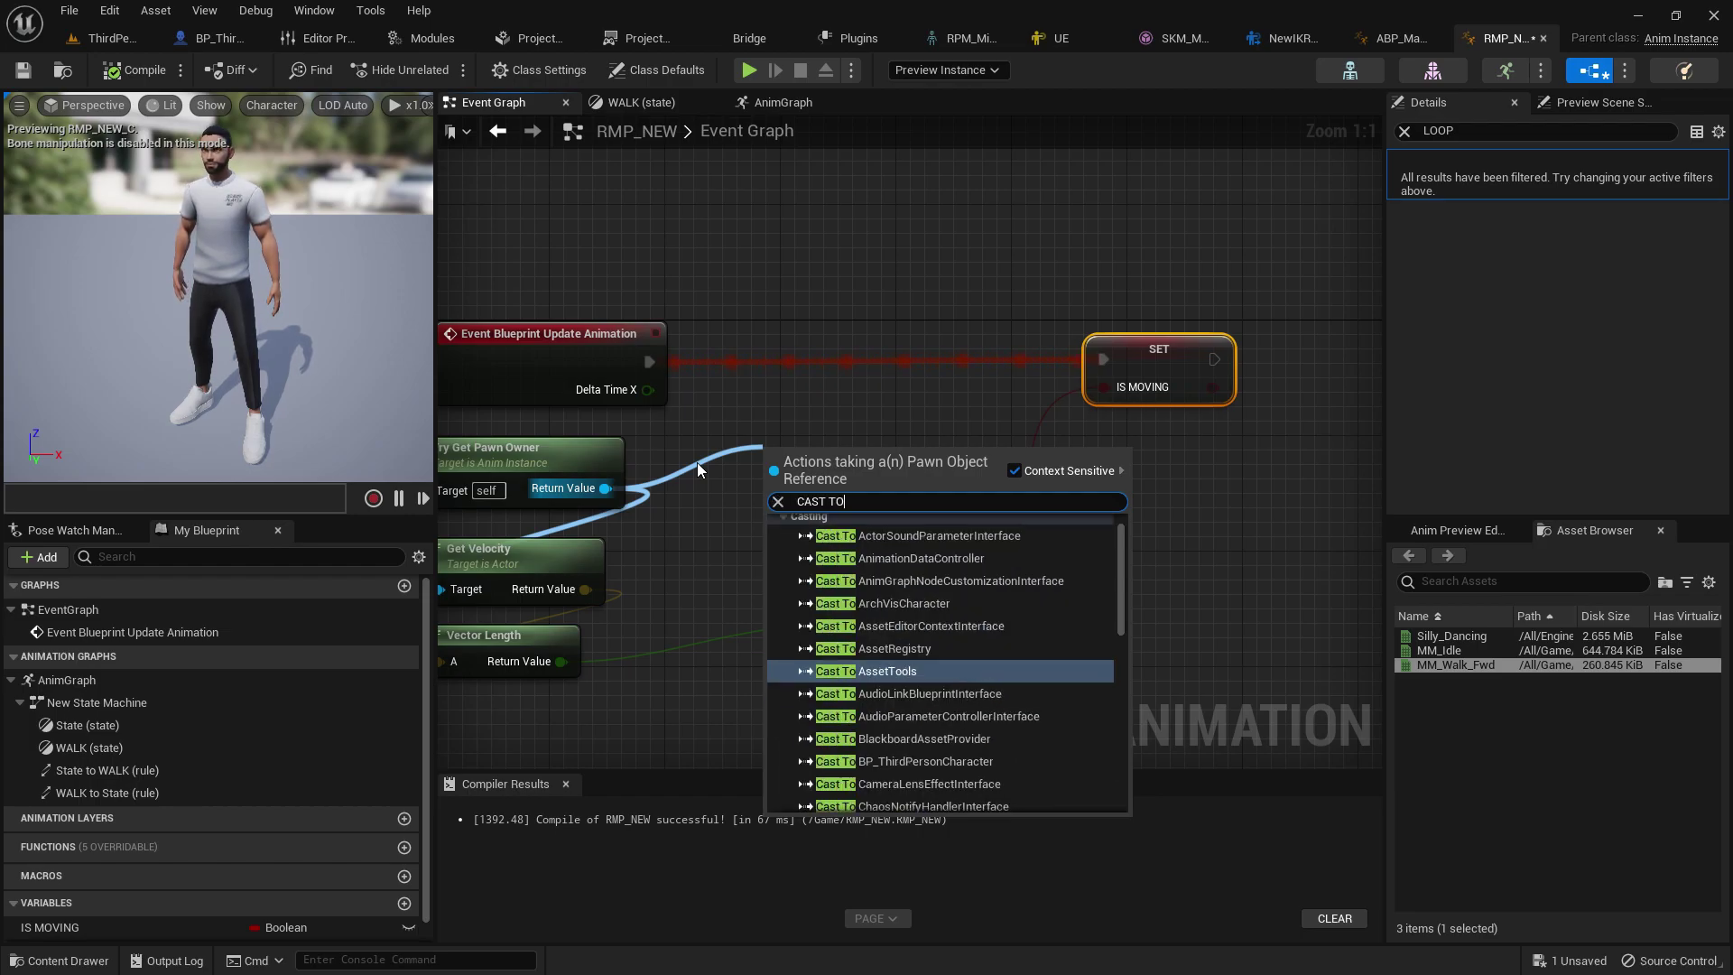
{"action": "left_click", "coordinate": [902, 612]}
Step: Route execution from Event Blueprint Update Animation through Cast To Character into SET IS MOVING, align the nodes, and compile
{"action": "left_click_drag", "start_coordinate": [812, 452], "coordinate": [798, 292]}
{"action": "left_click_drag", "start_coordinate": [623, 336], "coordinate": [757, 316]}
{"action": "left_click_drag", "start_coordinate": [803, 298], "coordinate": [787, 327]}
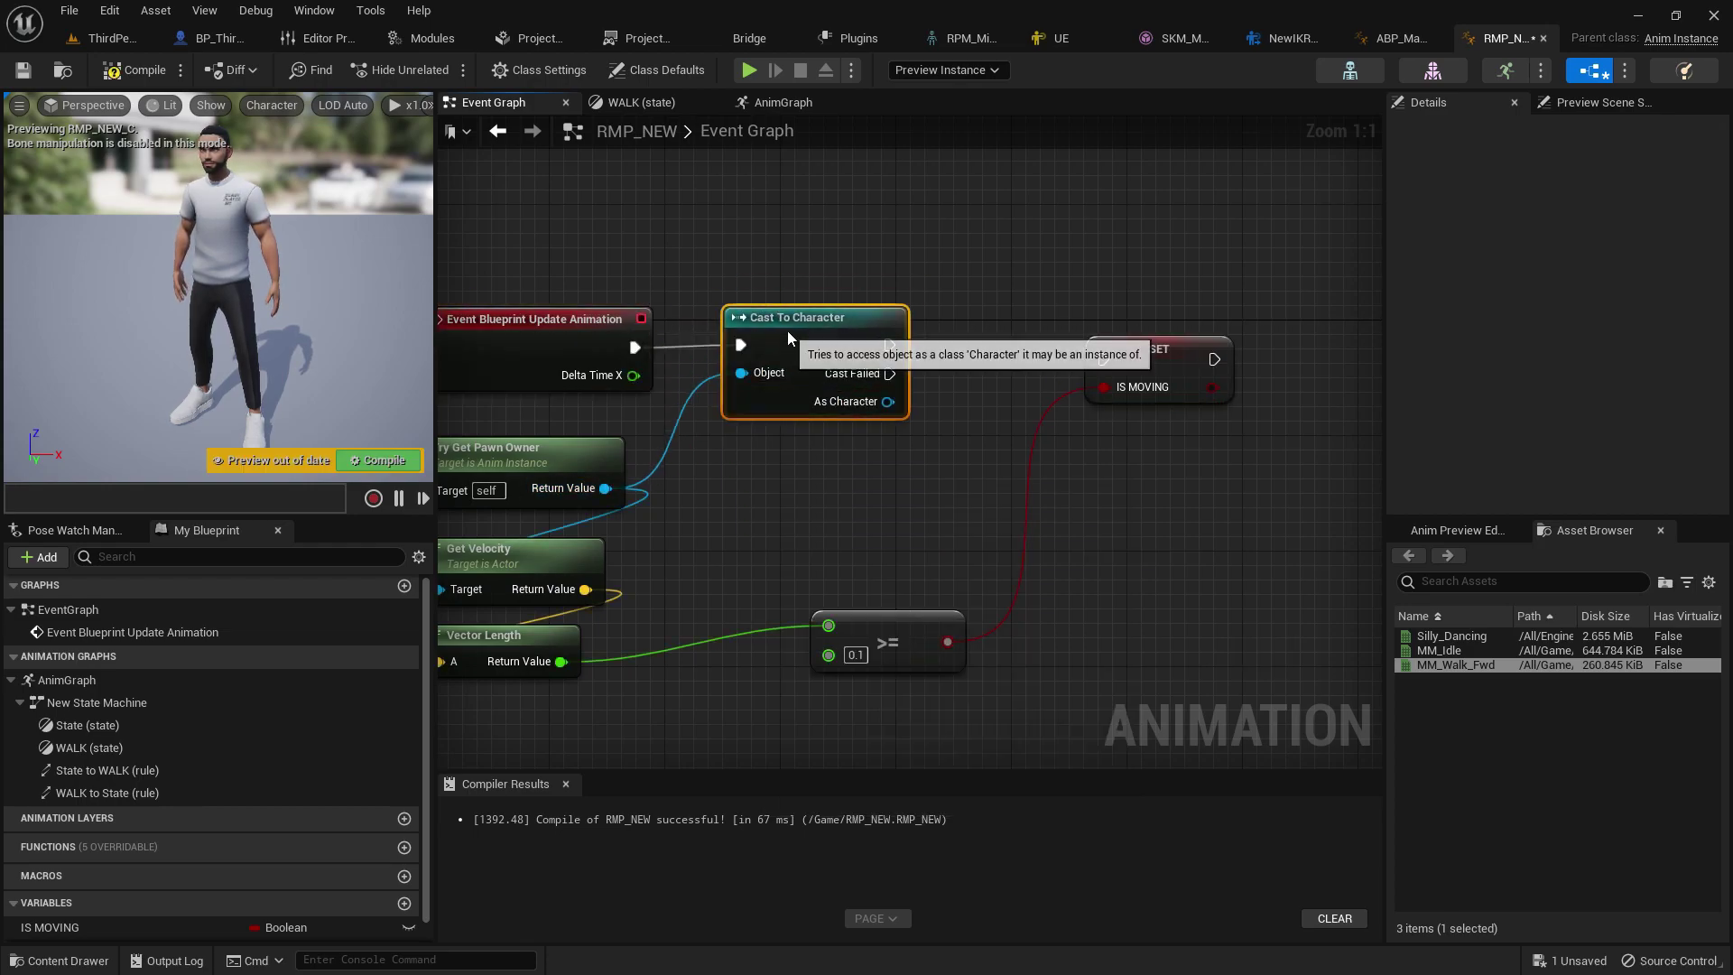
{"action": "left_click_drag", "start_coordinate": [1107, 356], "coordinate": [1107, 356]}
{"action": "left_click_drag", "start_coordinate": [1140, 350], "coordinate": [1154, 335]}
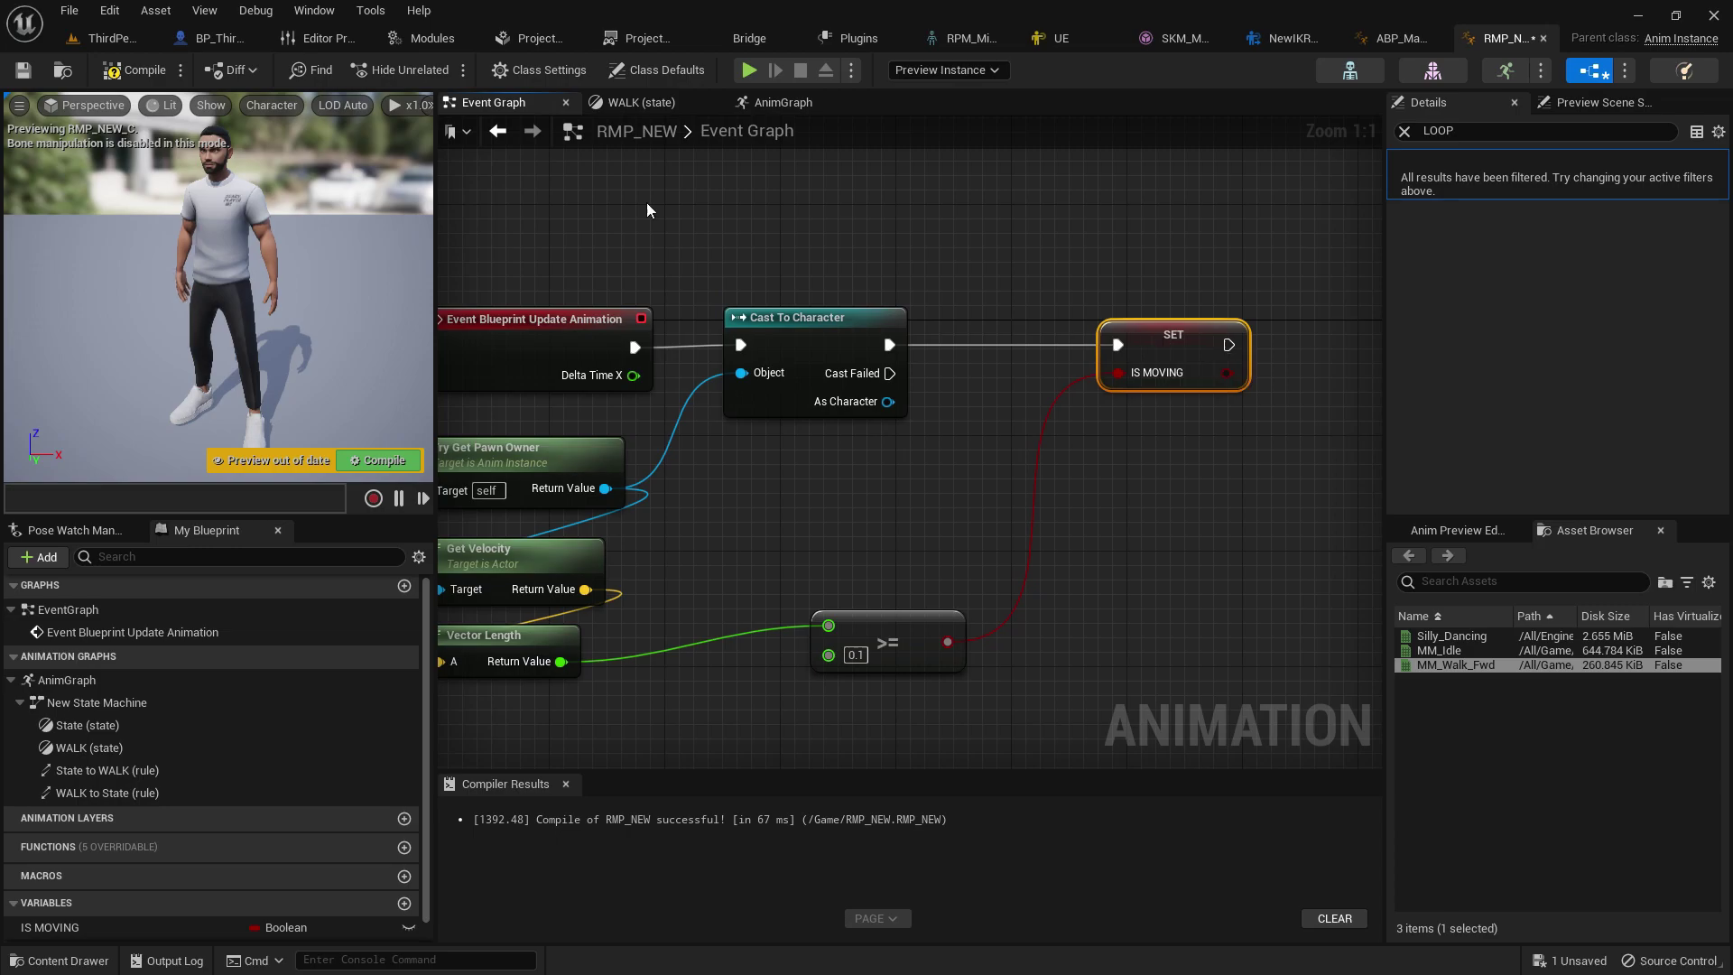
{"action": "left_click", "coordinate": [133, 70]}
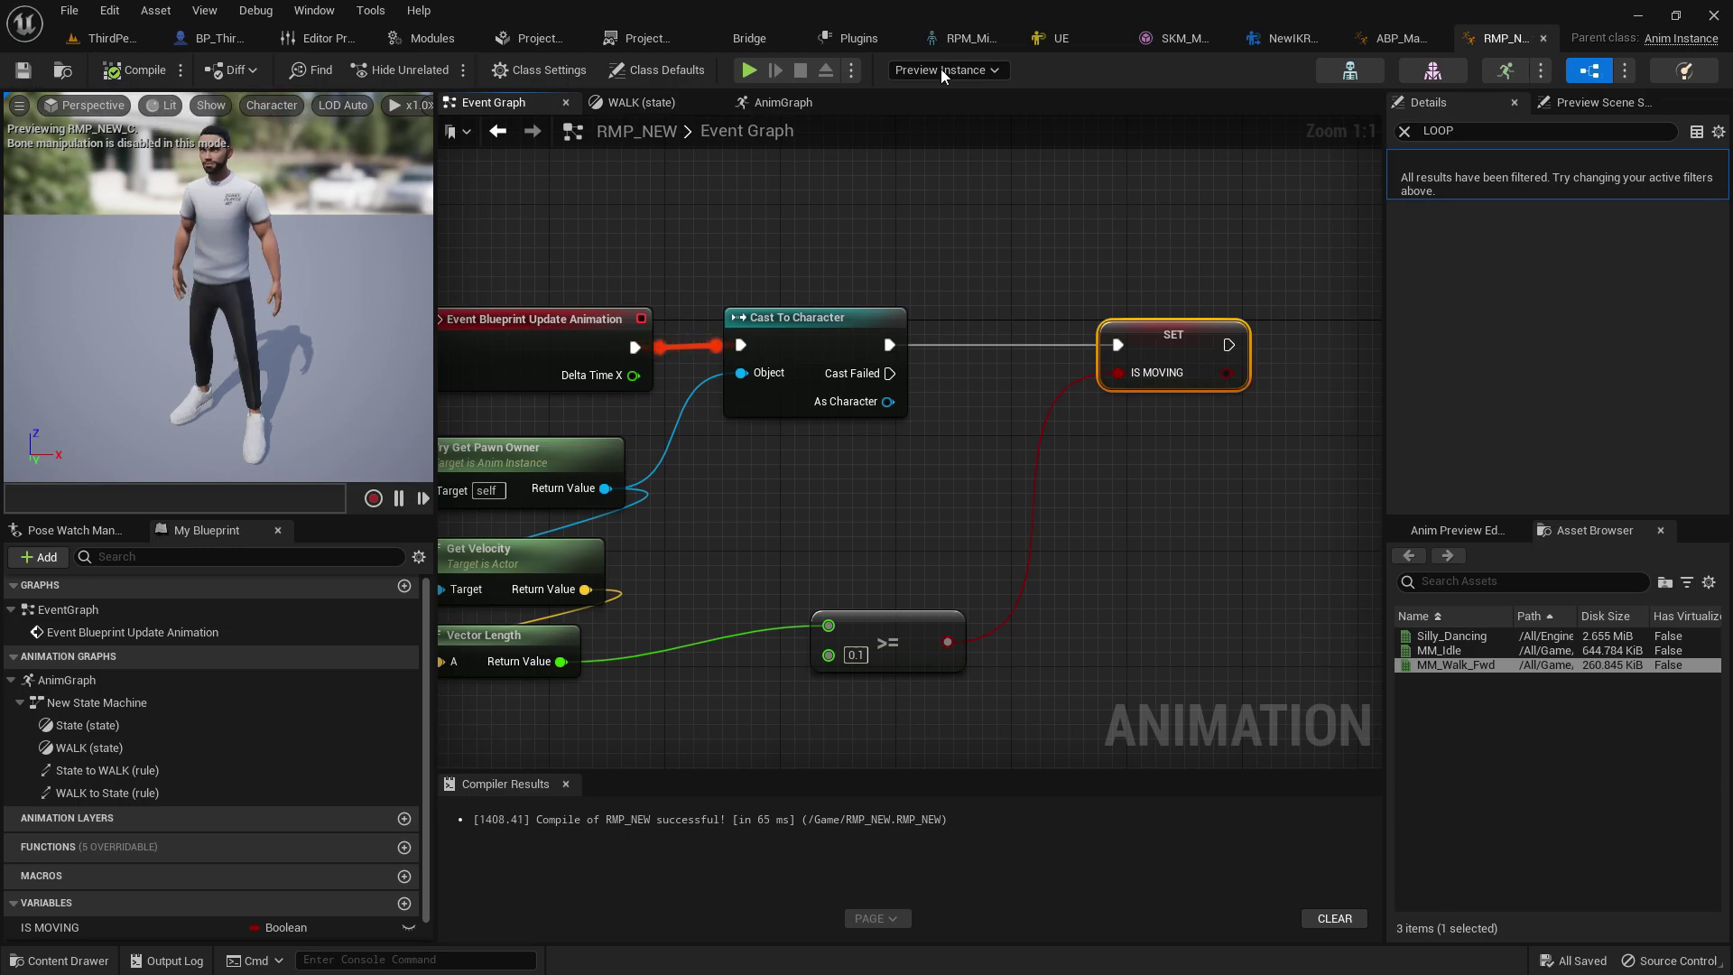
Step: In BP_ThirdPersonCharacter, set the character mesh's Anim Class to RMP_NEW
{"action": "left_click", "coordinate": [202, 37]}
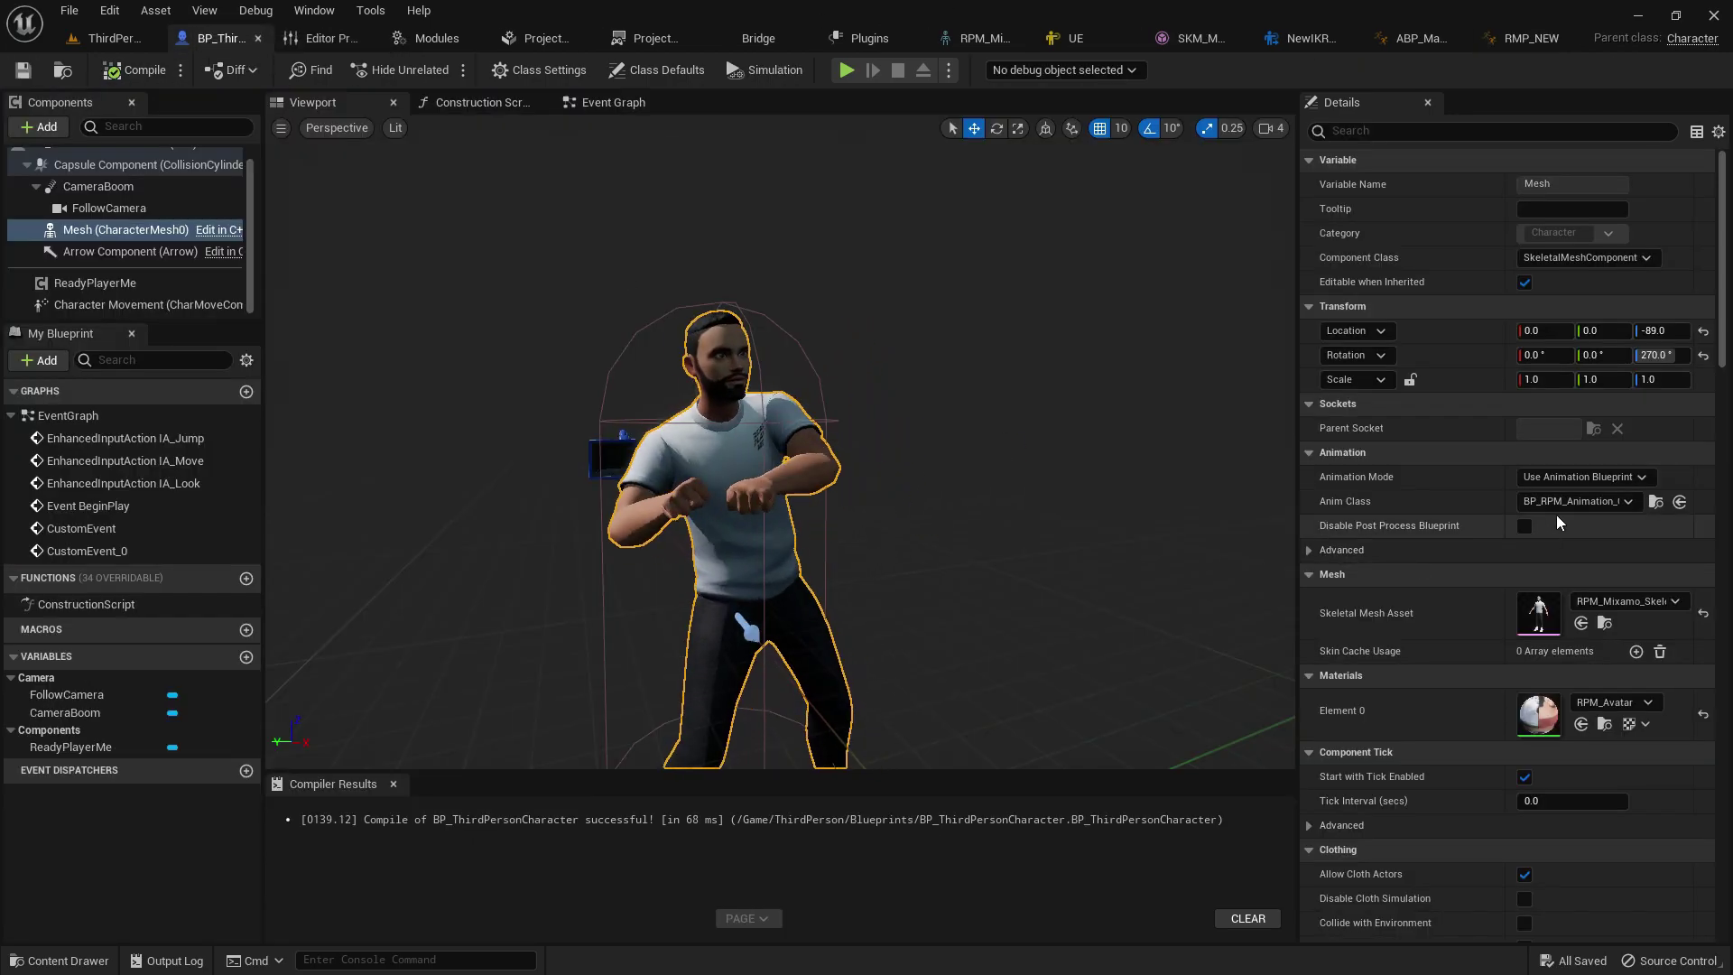
{"action": "left_click", "coordinate": [1567, 501]}
{"action": "type", "text": "NEW"}
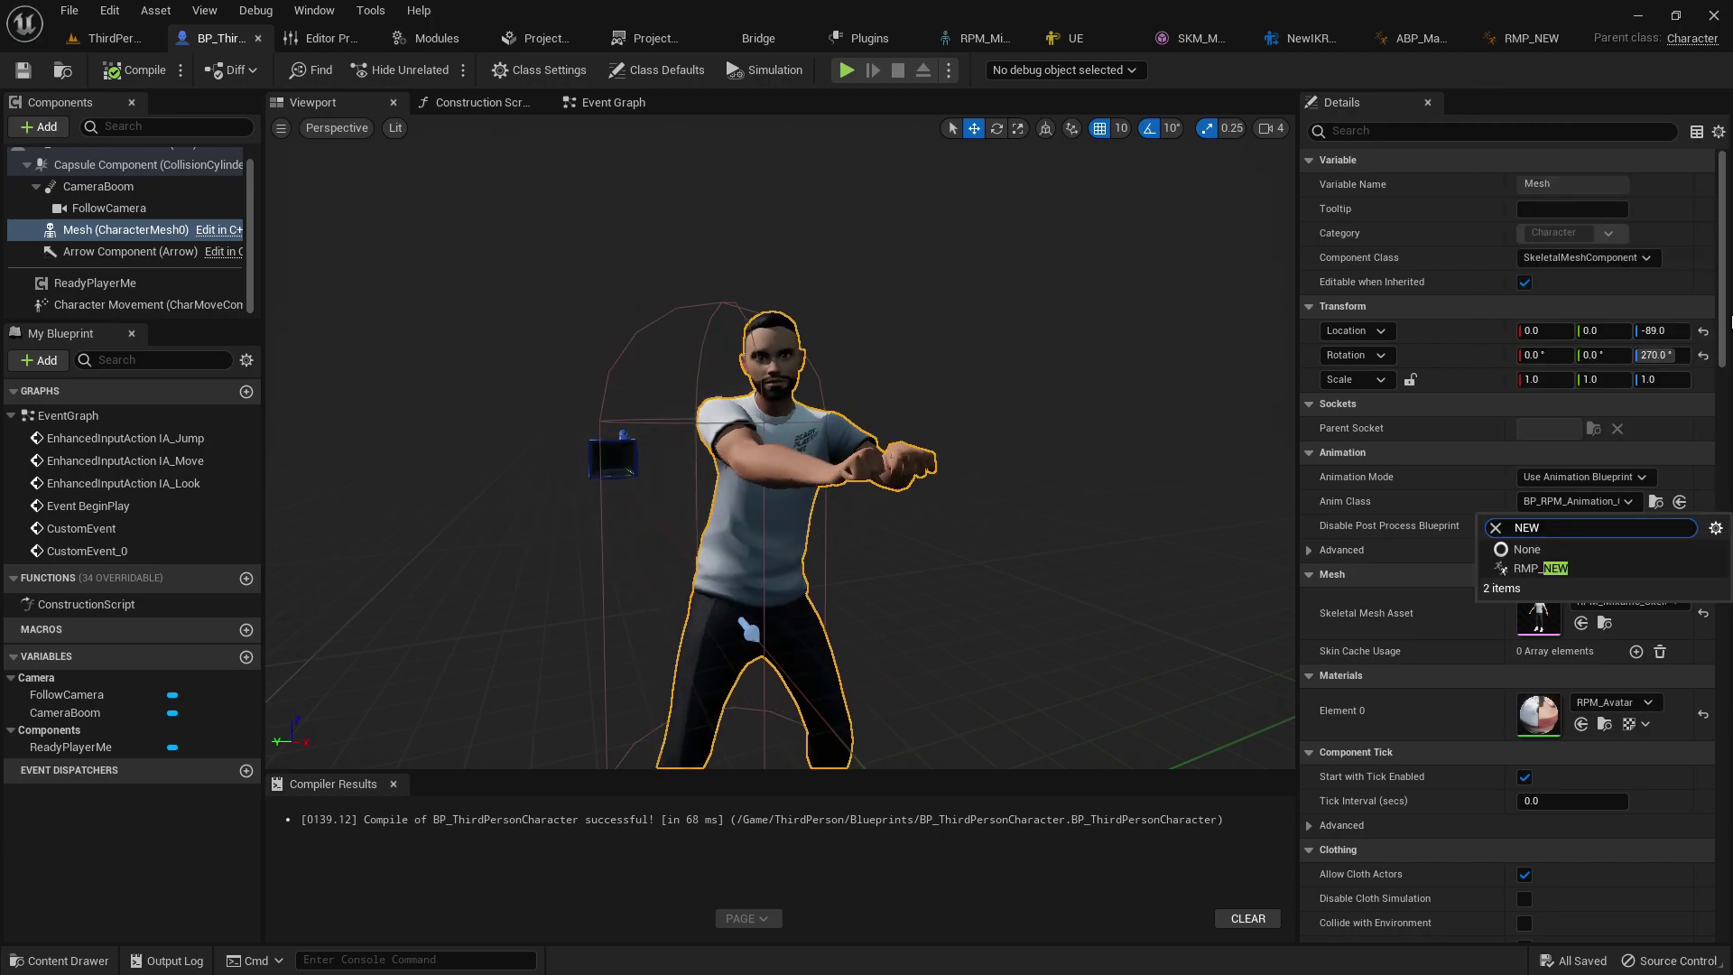
{"action": "left_click", "coordinate": [1576, 553]}
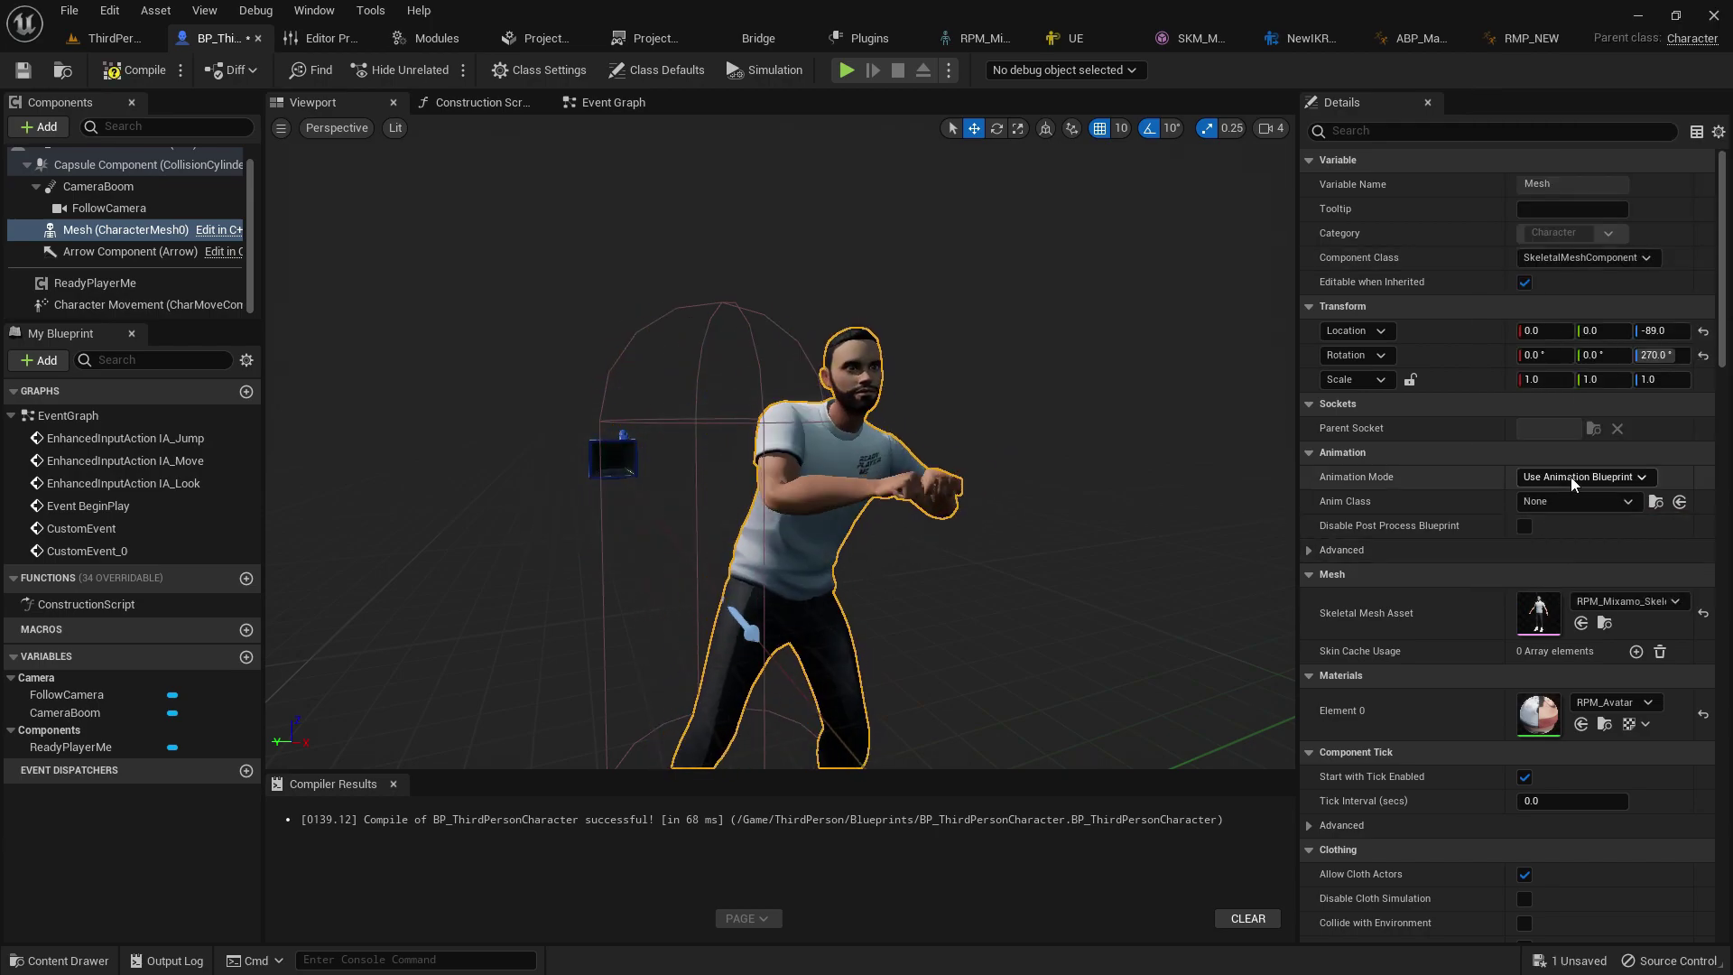
{"action": "left_click", "coordinate": [1558, 500]}
{"action": "type", "text": "NEW"}
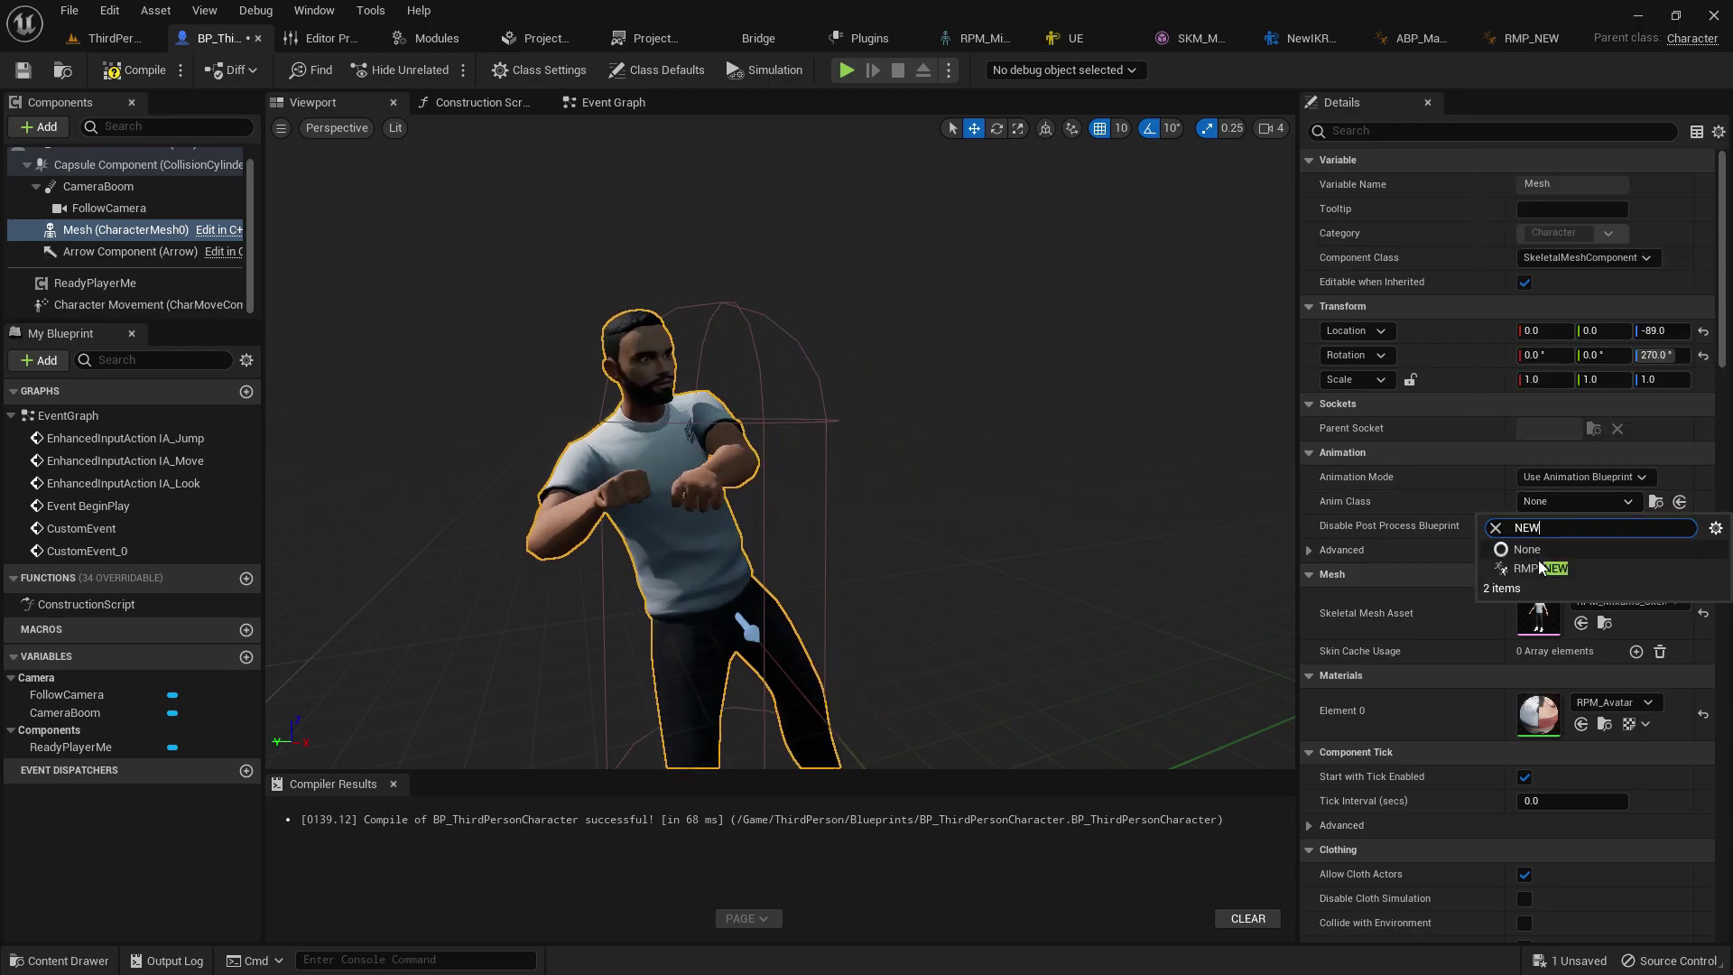
{"action": "left_click", "coordinate": [1548, 571]}
{"action": "scroll", "coordinate": [1086, 477], "scroll_direction": "down", "scroll_amount": 3}
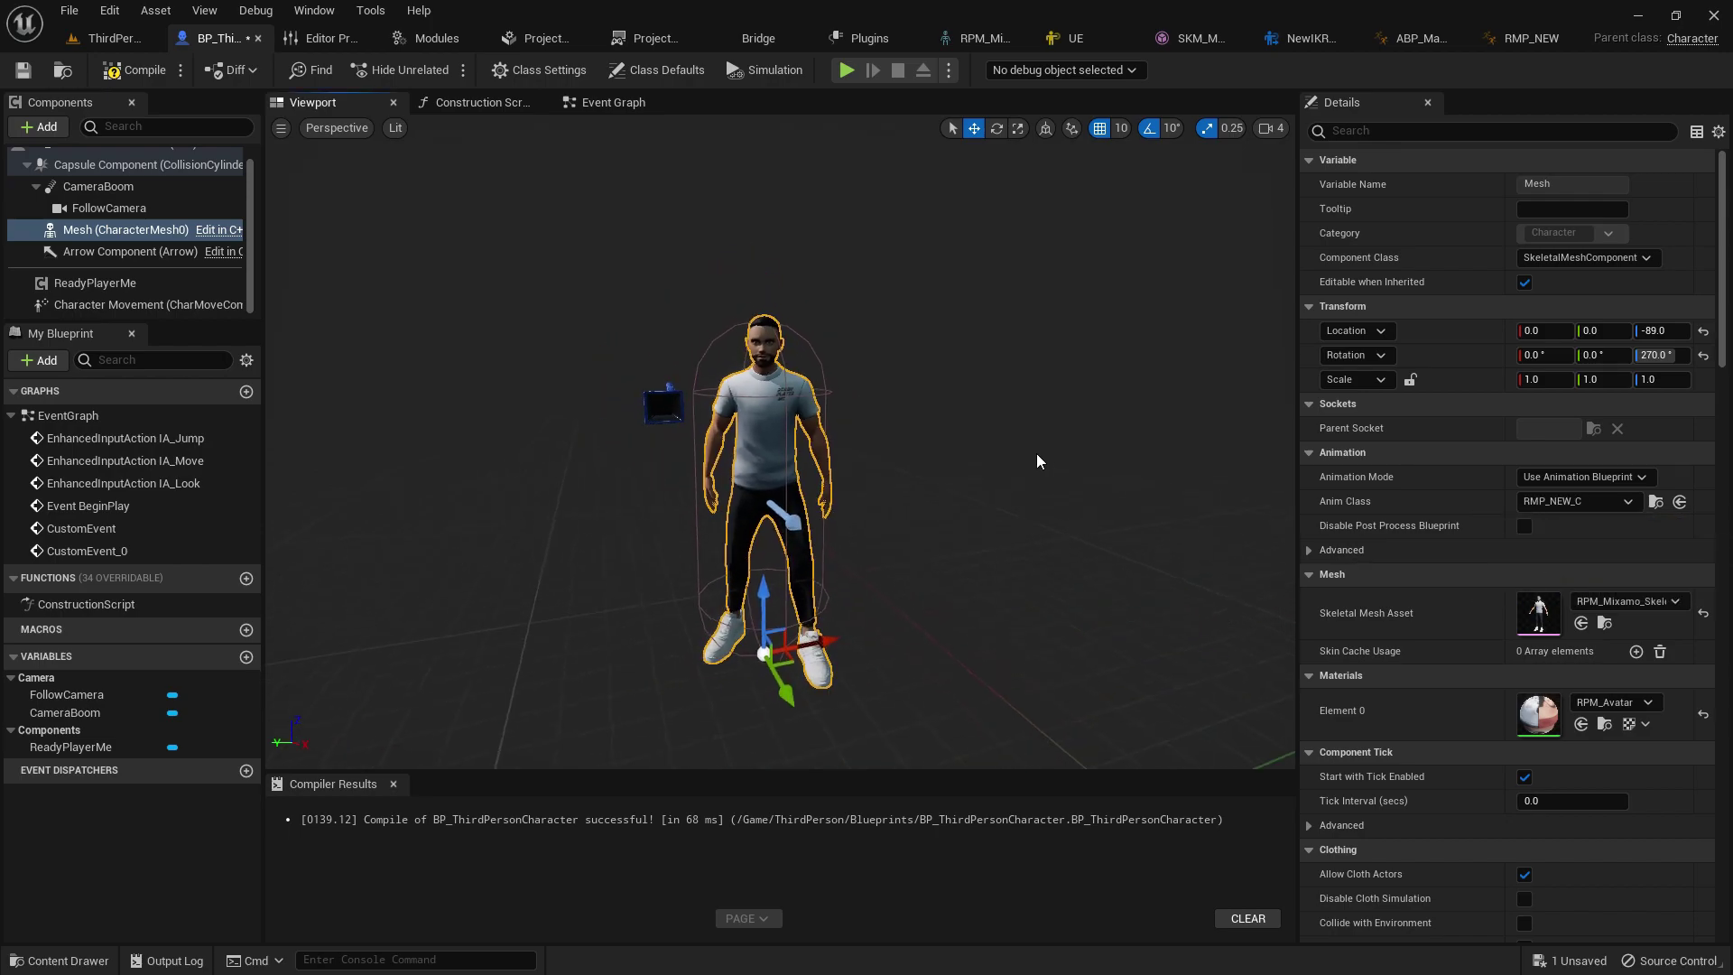
Step: Compile and save BP_ThirdPersonCharacter, and select its CameraBoom component
{"action": "left_click", "coordinate": [125, 72]}
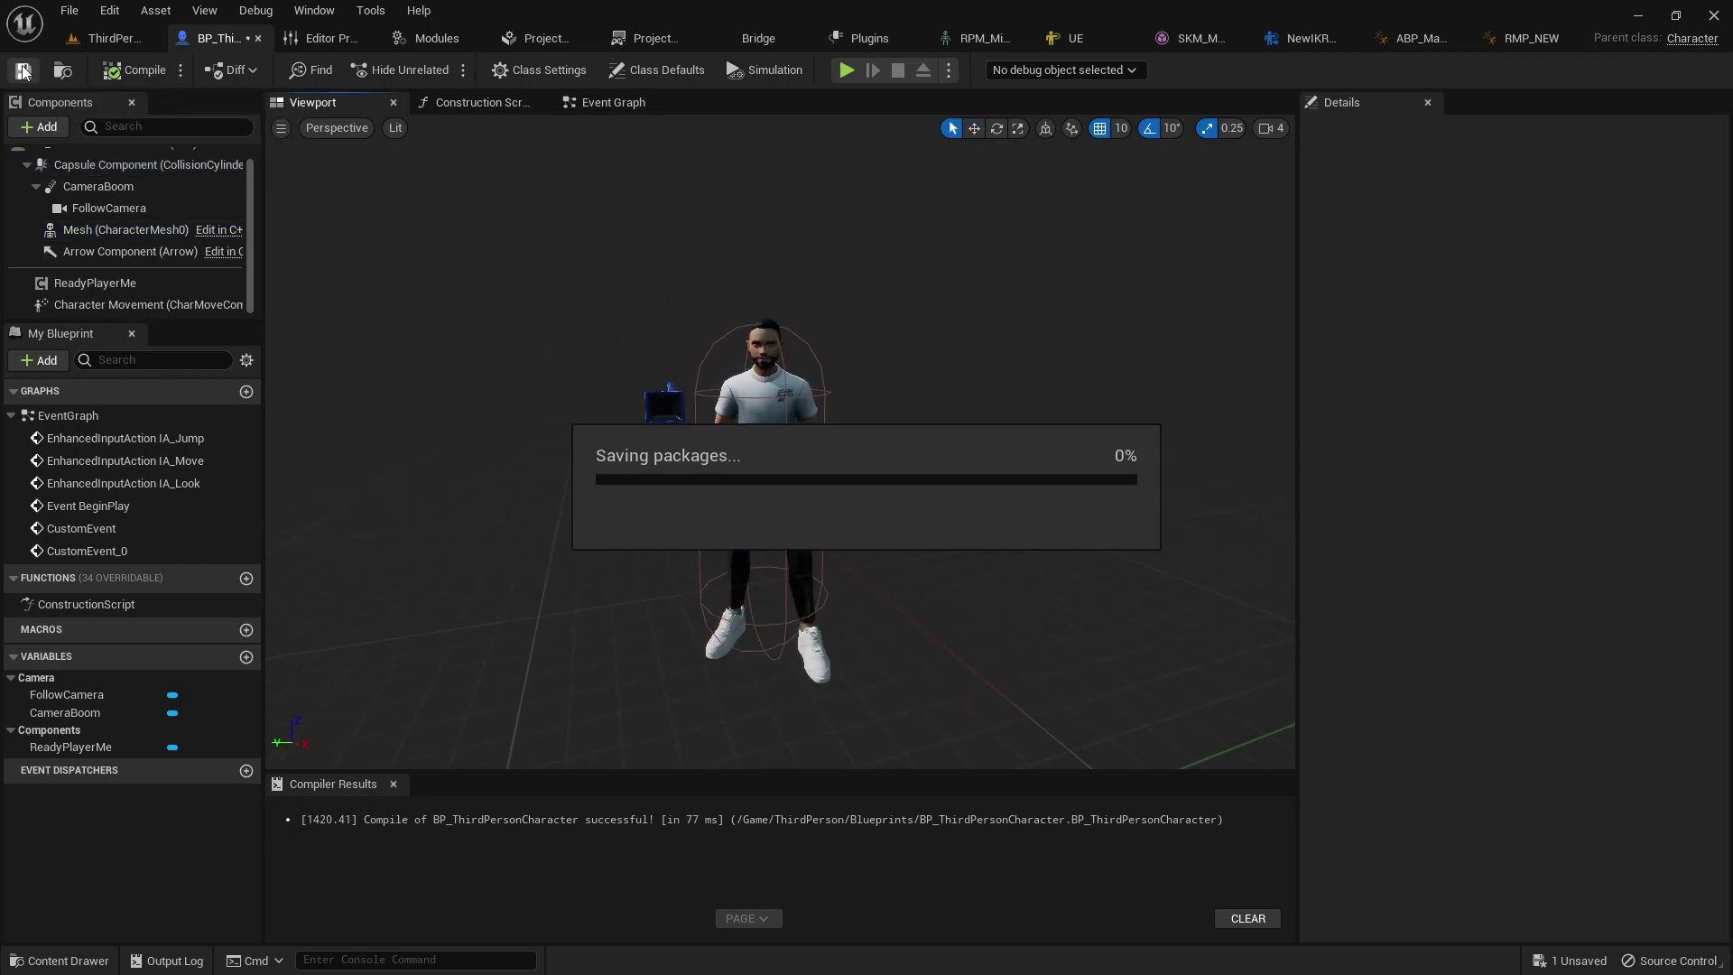
{"action": "left_click", "coordinate": [94, 187]}
{"action": "left_click", "coordinate": [121, 76]}
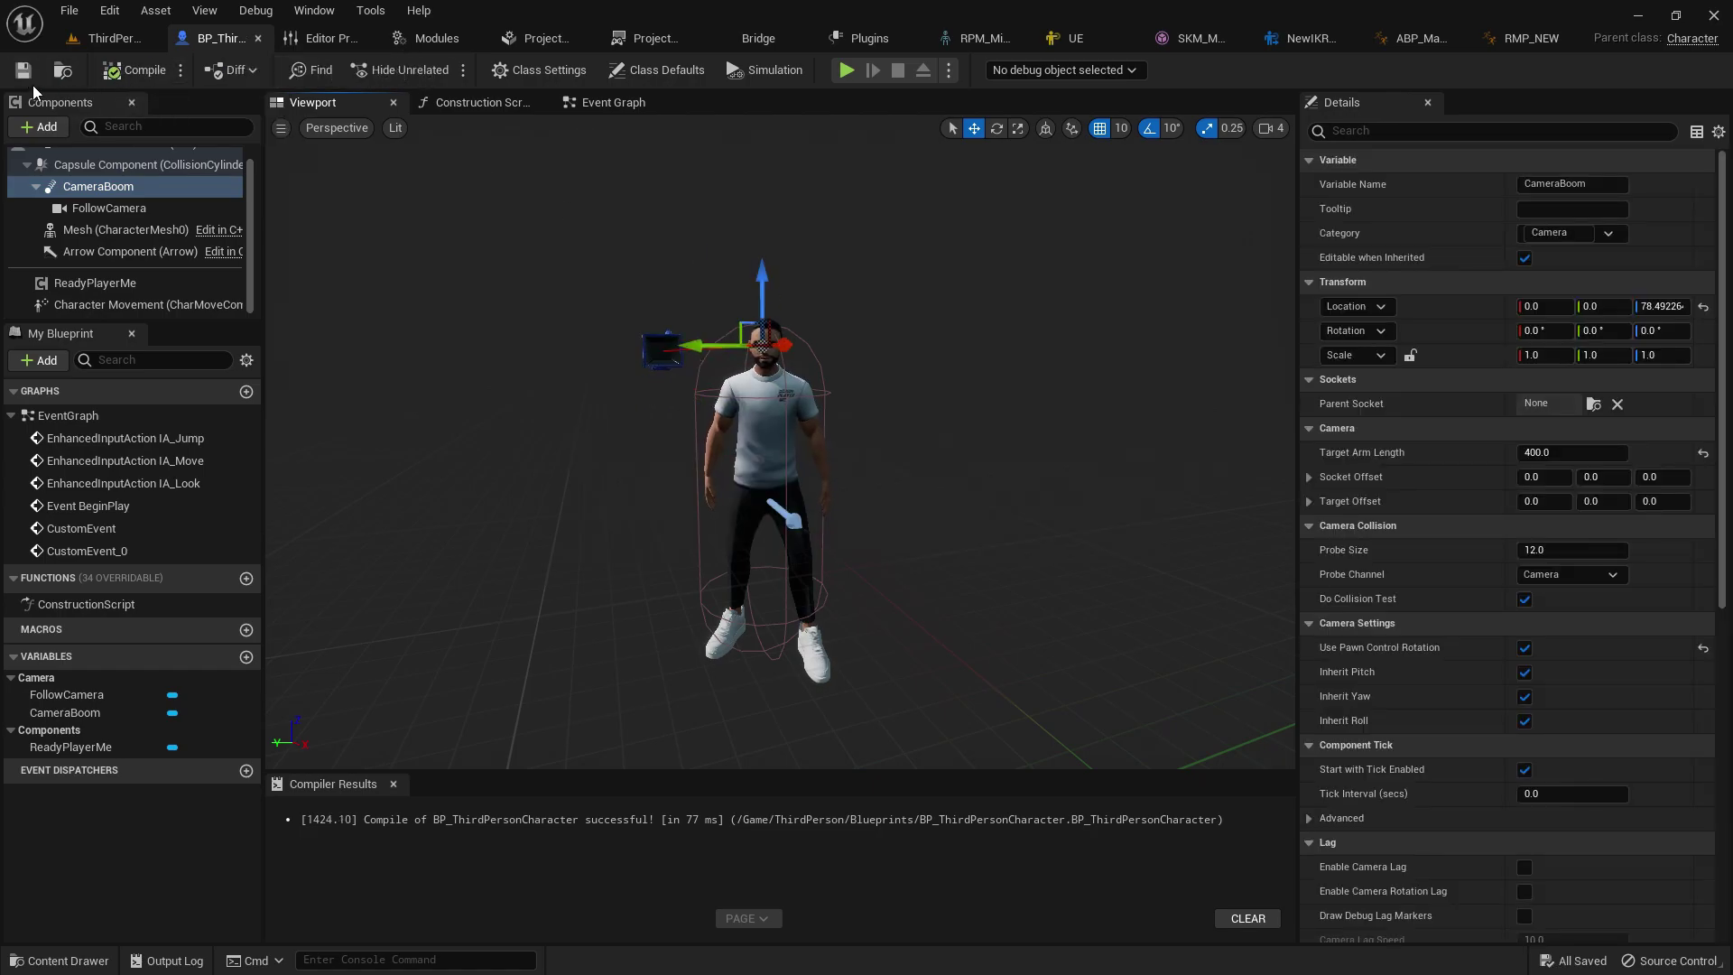
Step: Set the Character Movement component's Max Walk Speed to 350 cm/s, and compile the character Blueprint
{"action": "left_click", "coordinate": [116, 306]}
{"action": "scroll", "coordinate": [1408, 487], "scroll_direction": "down", "scroll_amount": 1}
{"action": "left_click", "coordinate": [1535, 686]}
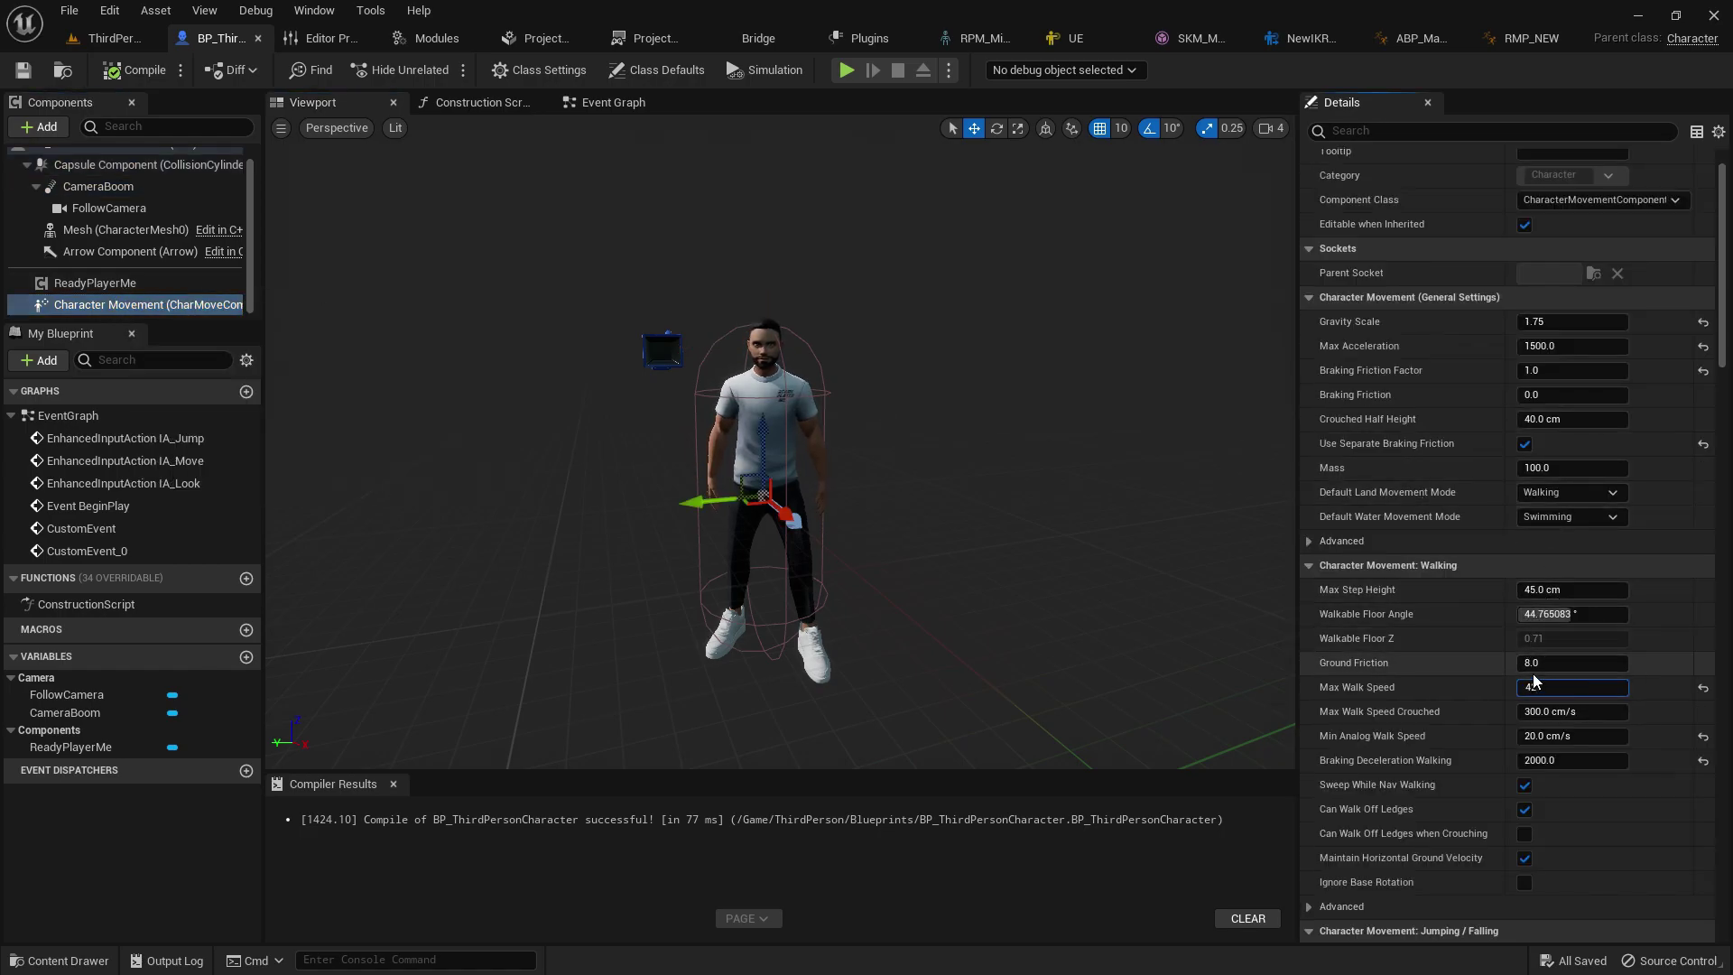
{"action": "left_click", "coordinate": [127, 69]}
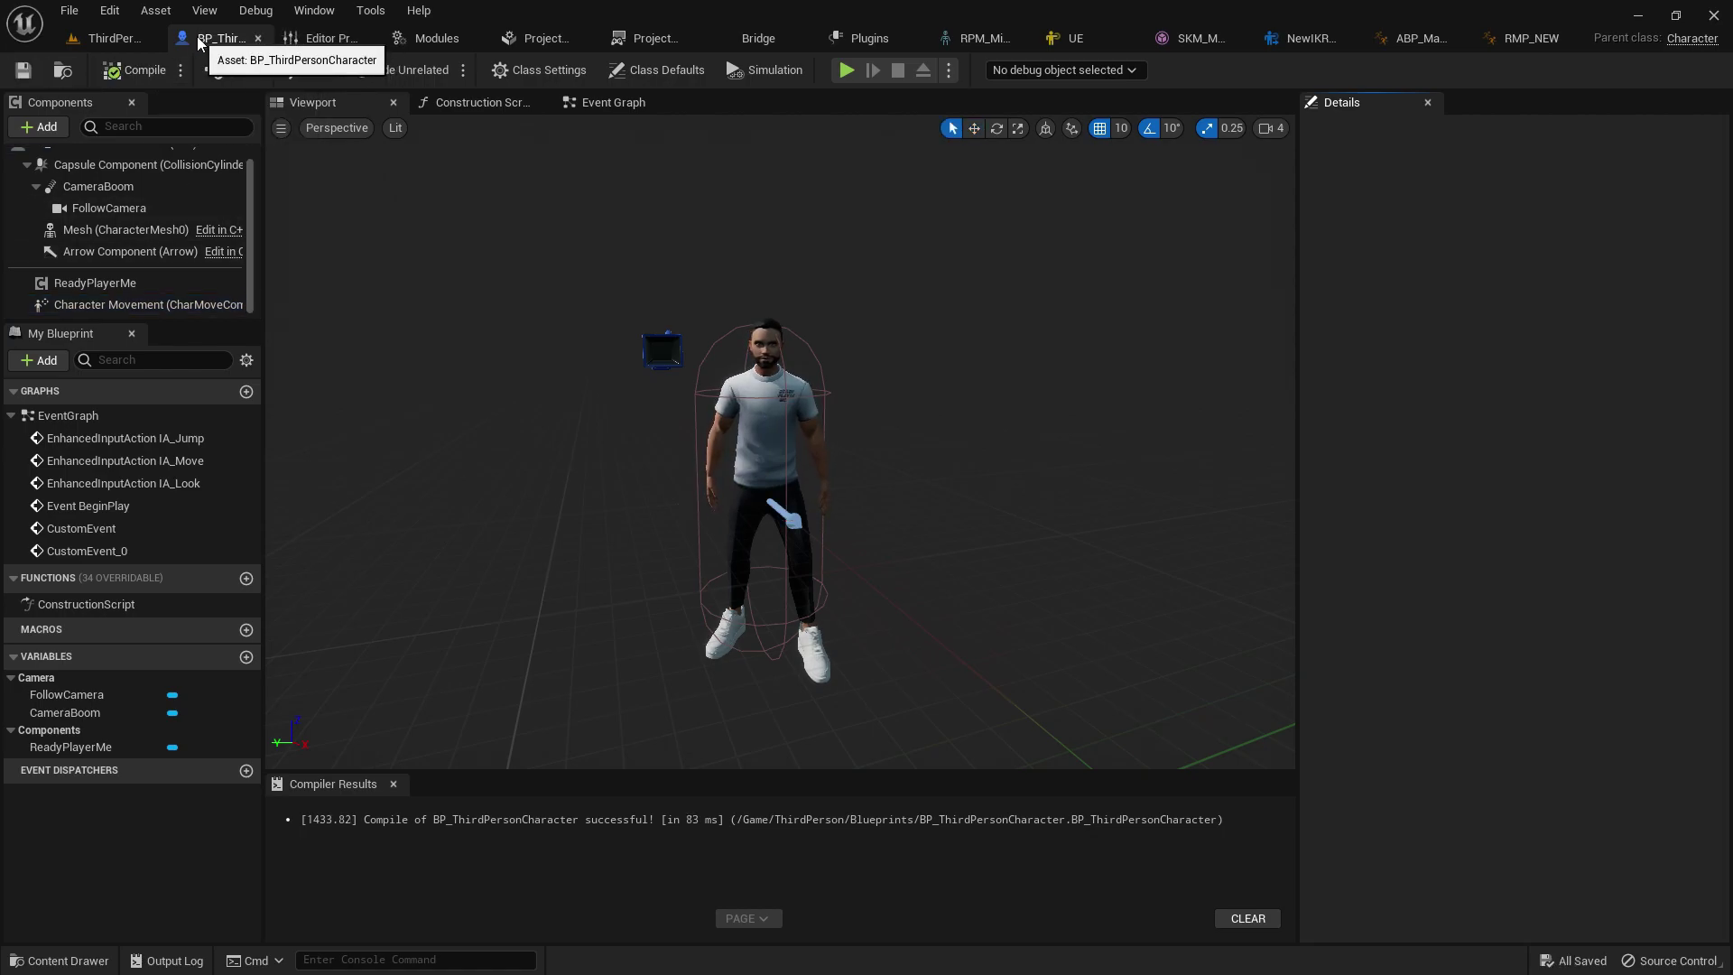
Step: Play the ThirdPersonMap level, walk the avatar around in several directions to check its movement, and stop the session
{"action": "left_click", "coordinate": [95, 38]}
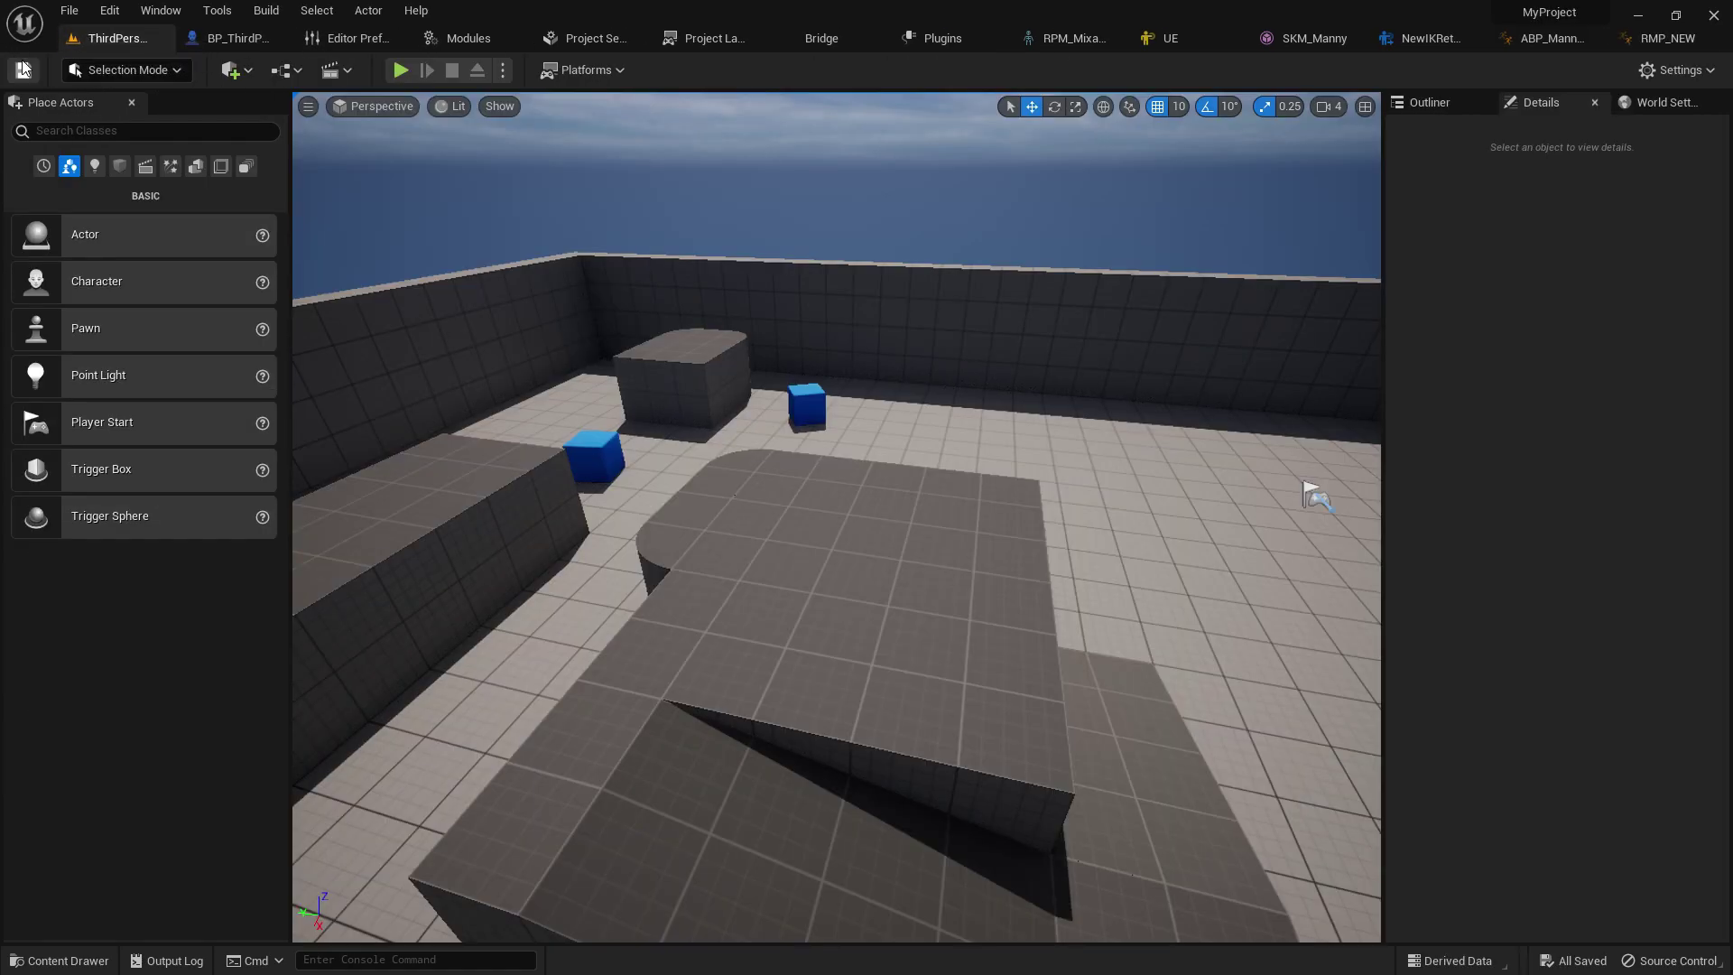
{"action": "left_click", "coordinate": [399, 69]}
{"action": "key", "text": "w"}
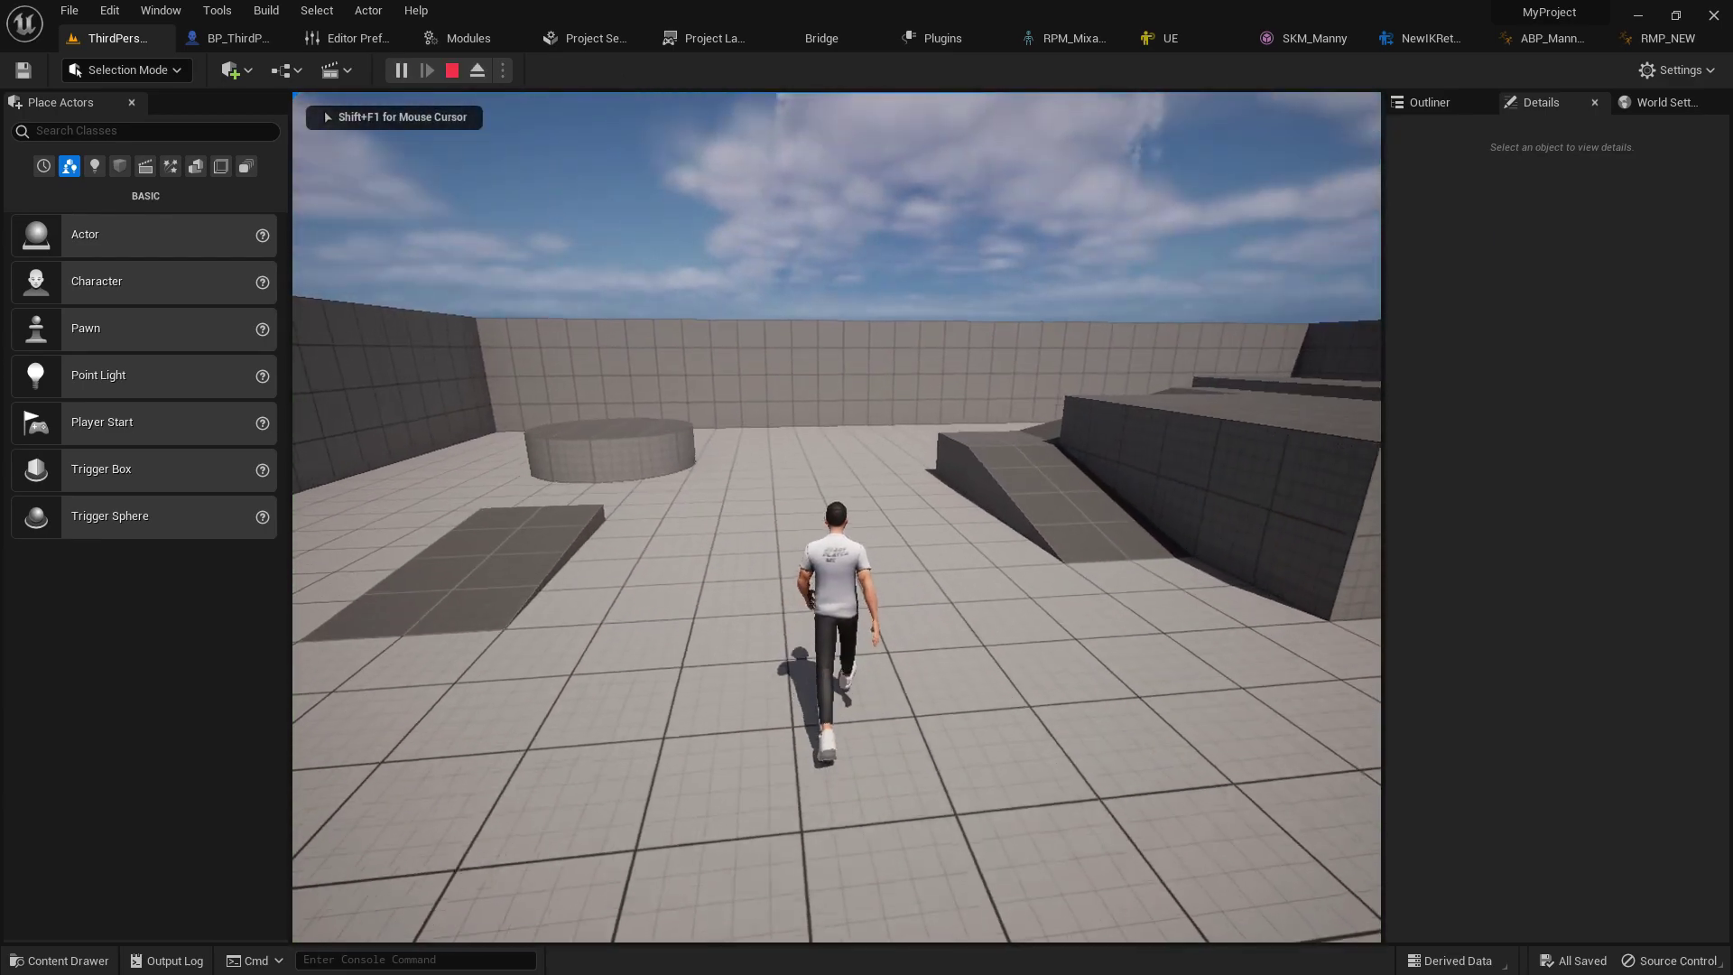
{"action": "key", "text": "d"}
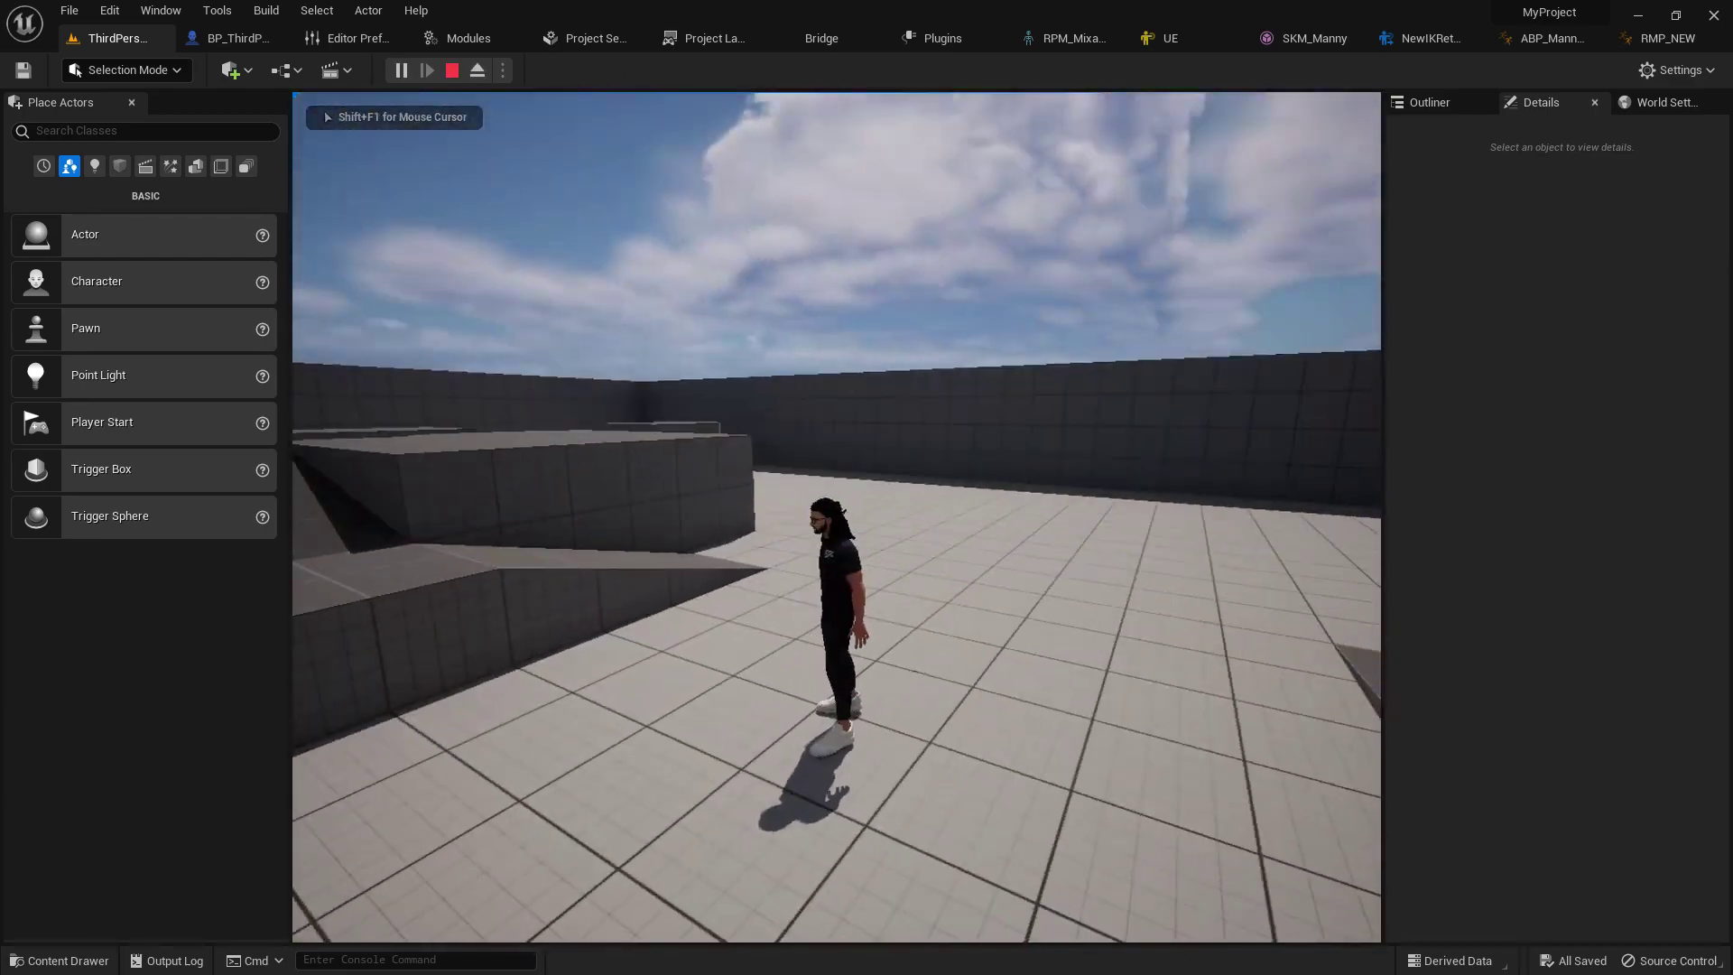
{"action": "key", "text": "w"}
{"action": "key", "text": "d"}
{"action": "key", "text": "s"}
{"action": "key", "text": "d"}
{"action": "key", "text": "w"}
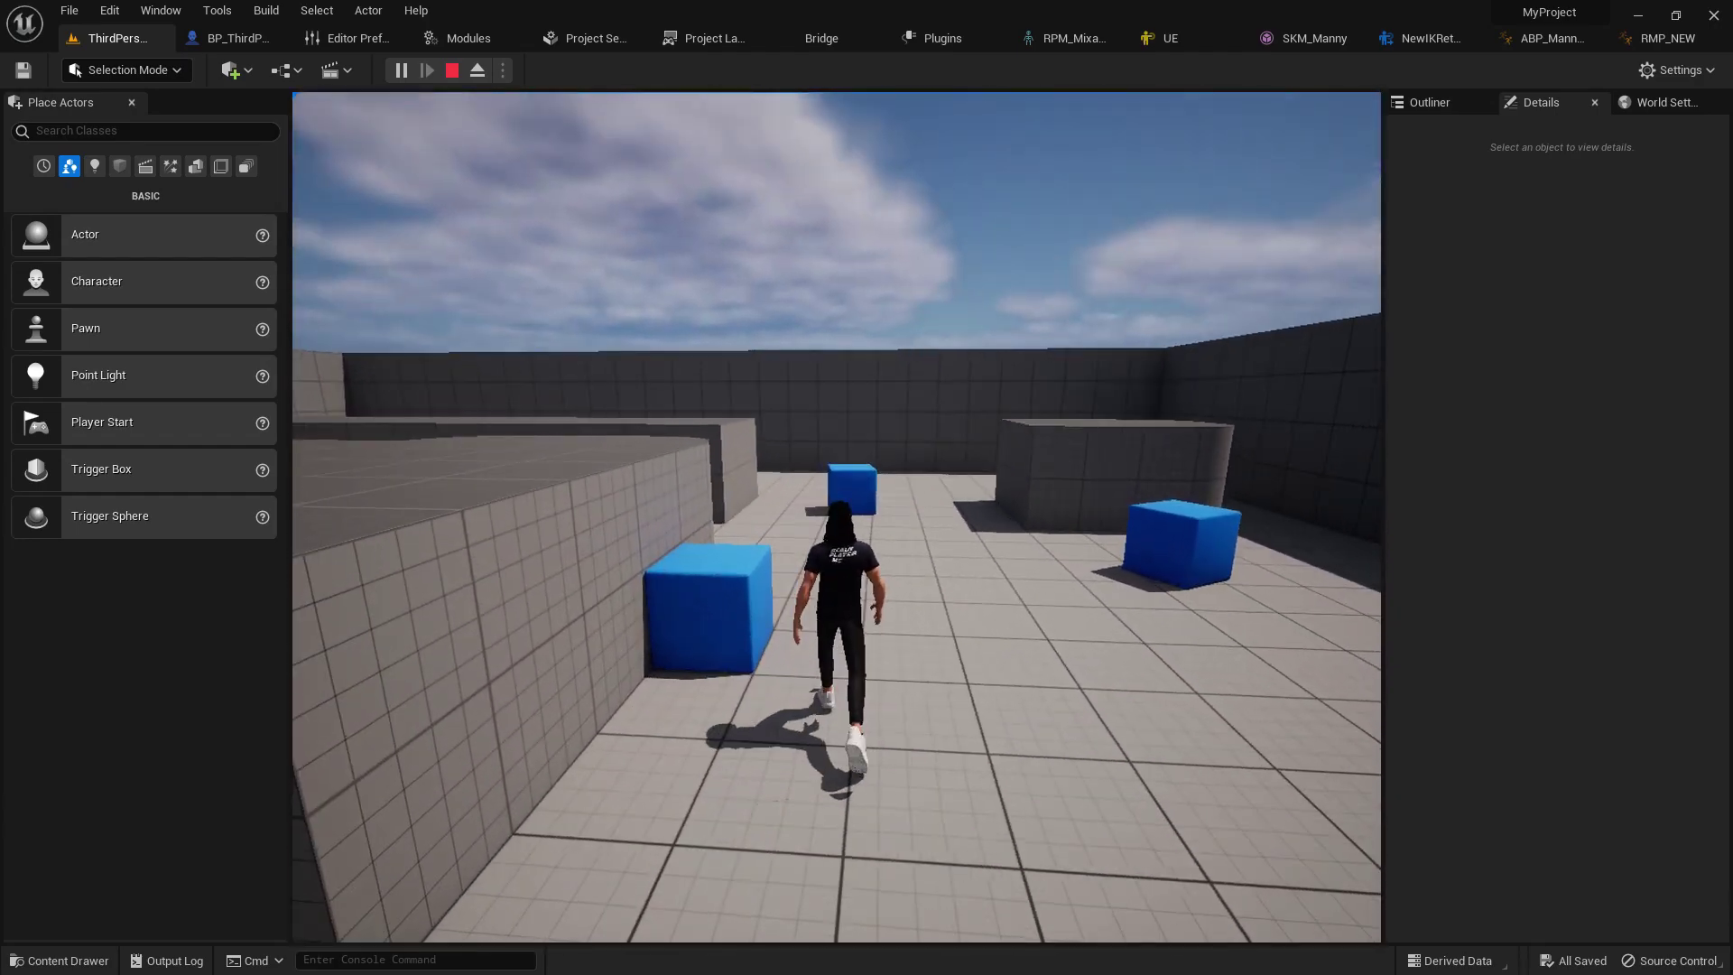
{"action": "key", "text": "Escape"}
Step: In BP_ThirdPersonCharacter, set the Character Movement's Max Walk Speed to 125 cm/s, compile and save
{"action": "left_click", "coordinate": [273, 34]}
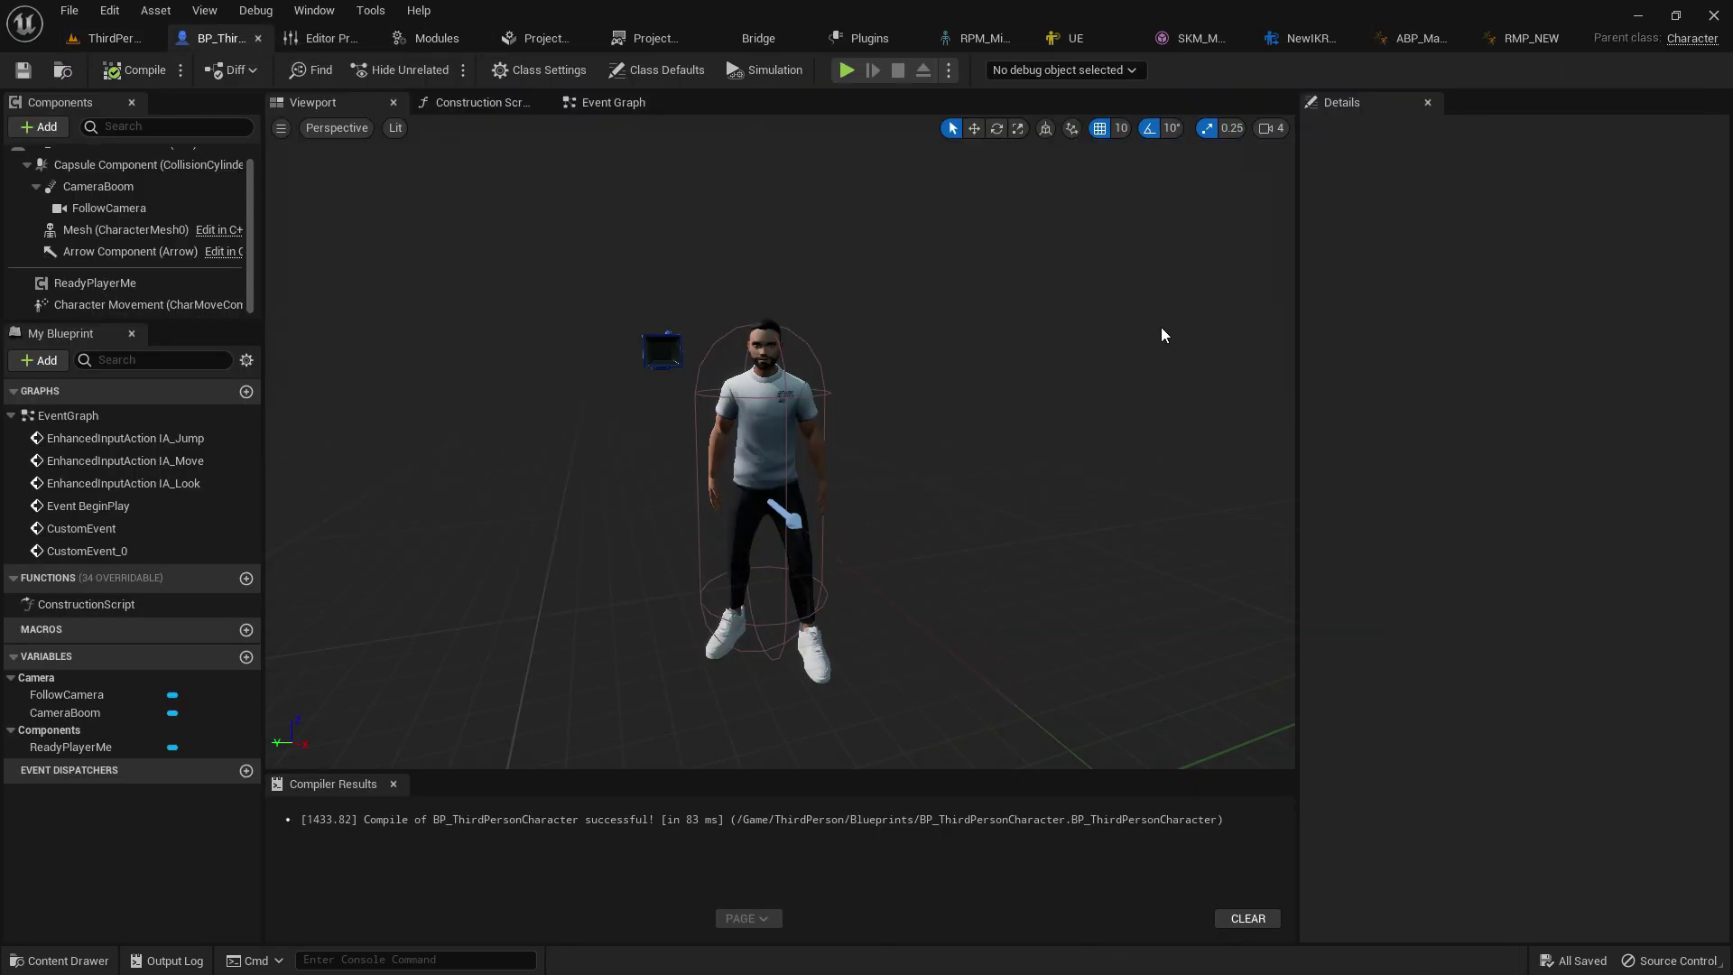
{"action": "left_click", "coordinate": [108, 304]}
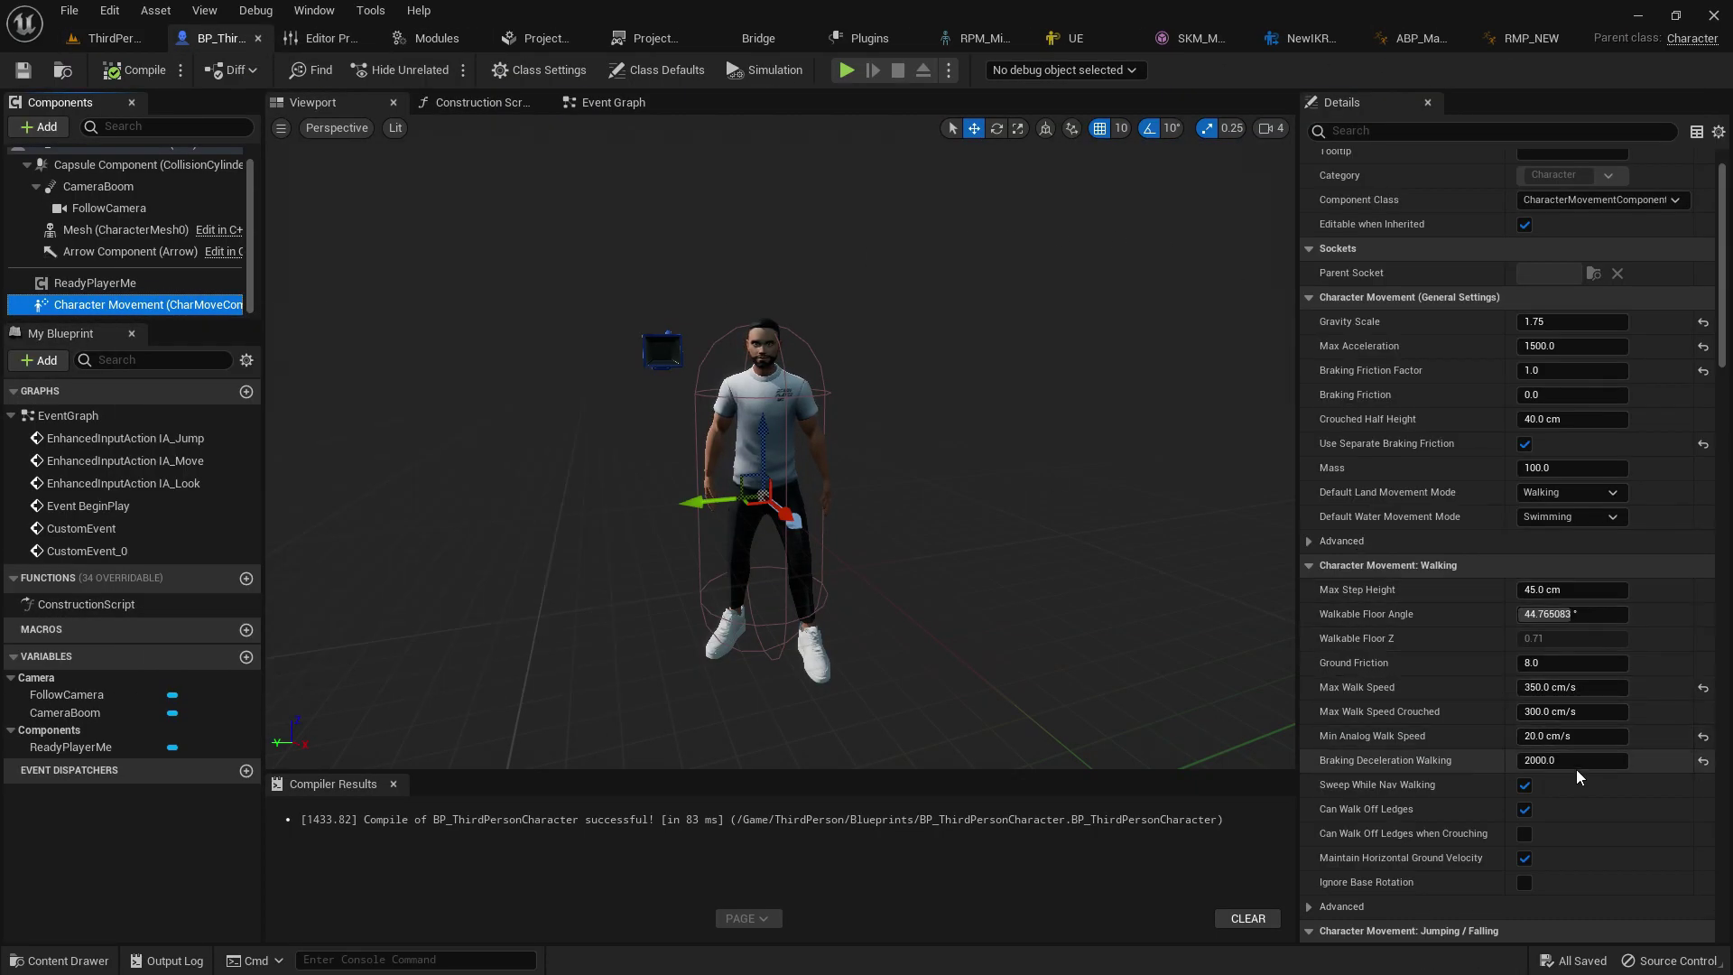
{"action": "left_click", "coordinate": [1571, 687]}
{"action": "key", "text": "BackSpace"}
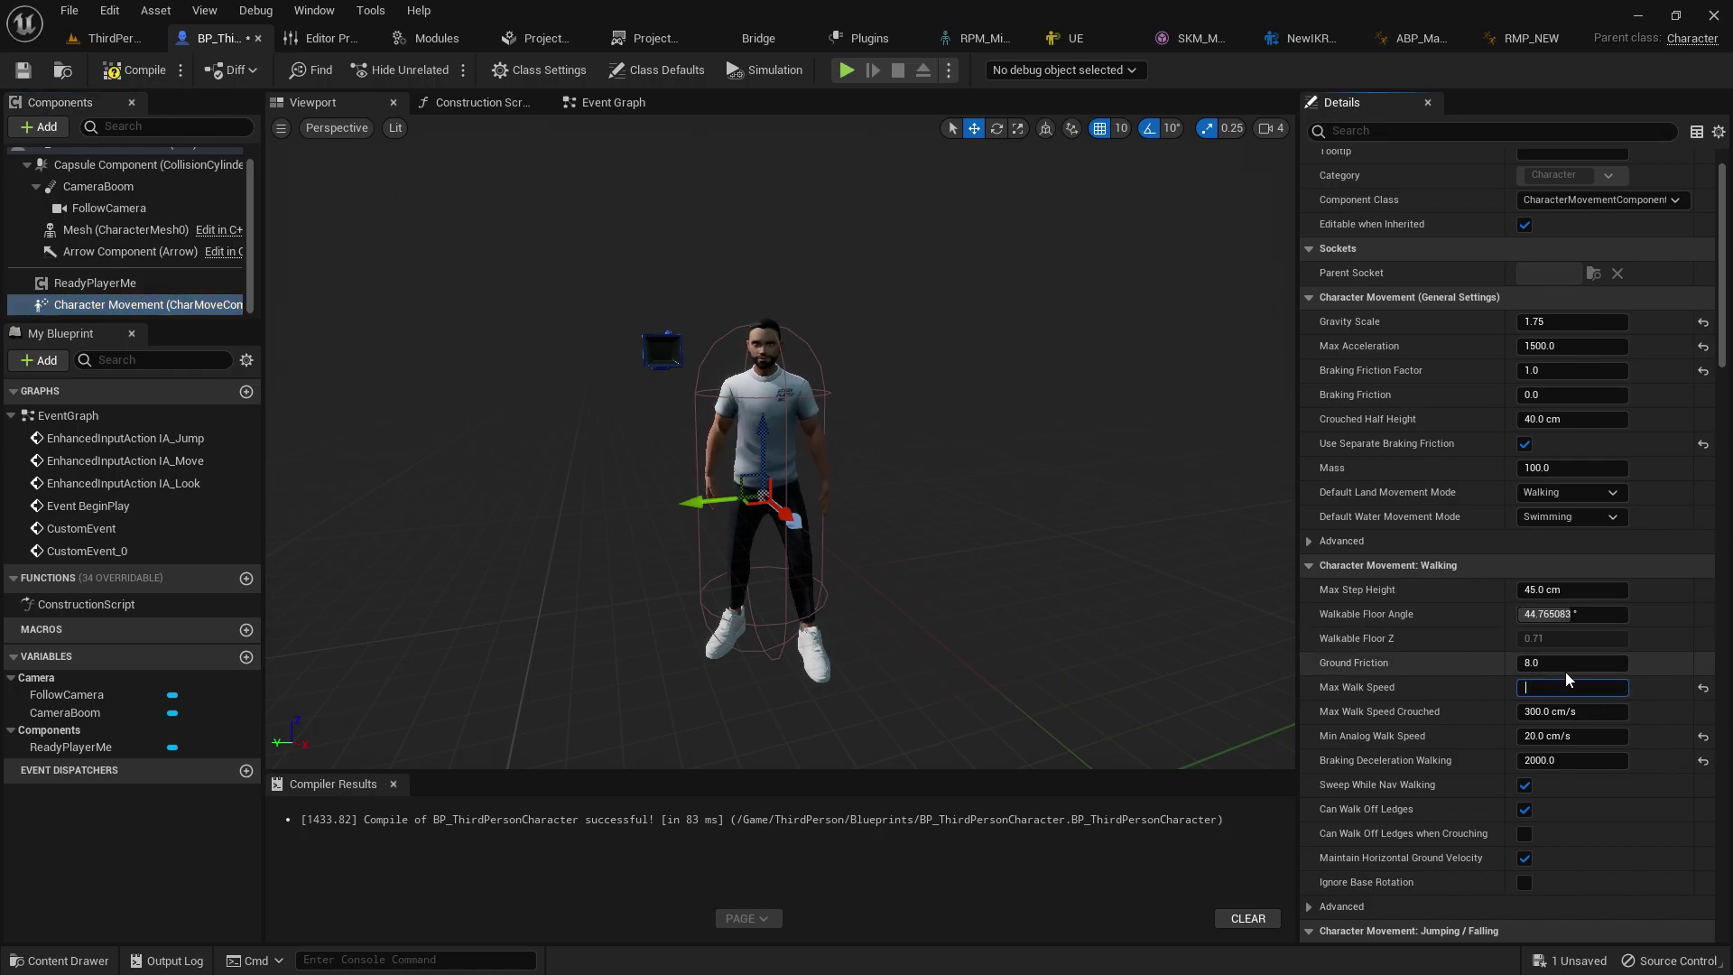
{"action": "type", "text": "125"}
{"action": "key", "text": "Return"}
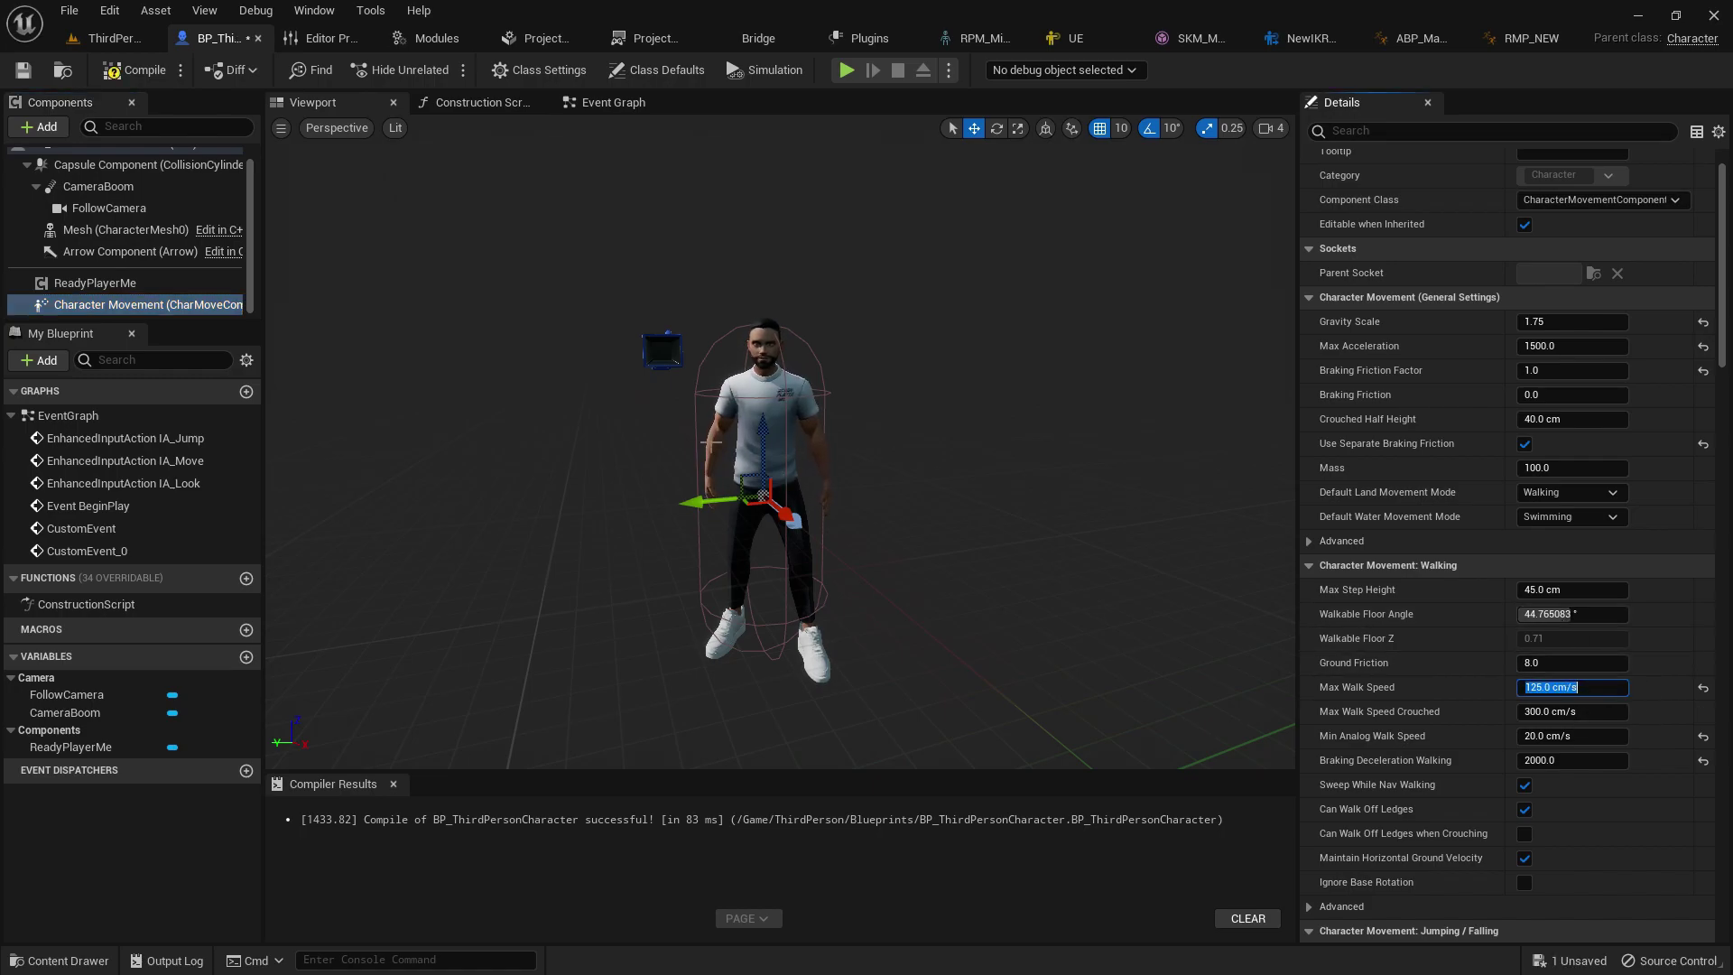
{"action": "left_click", "coordinate": [126, 70]}
{"action": "left_click", "coordinate": [23, 72]}
Step: Play-test the slower walk in ThirdPersonMap by moving the avatar forward, and stop the session
{"action": "left_click", "coordinate": [106, 38]}
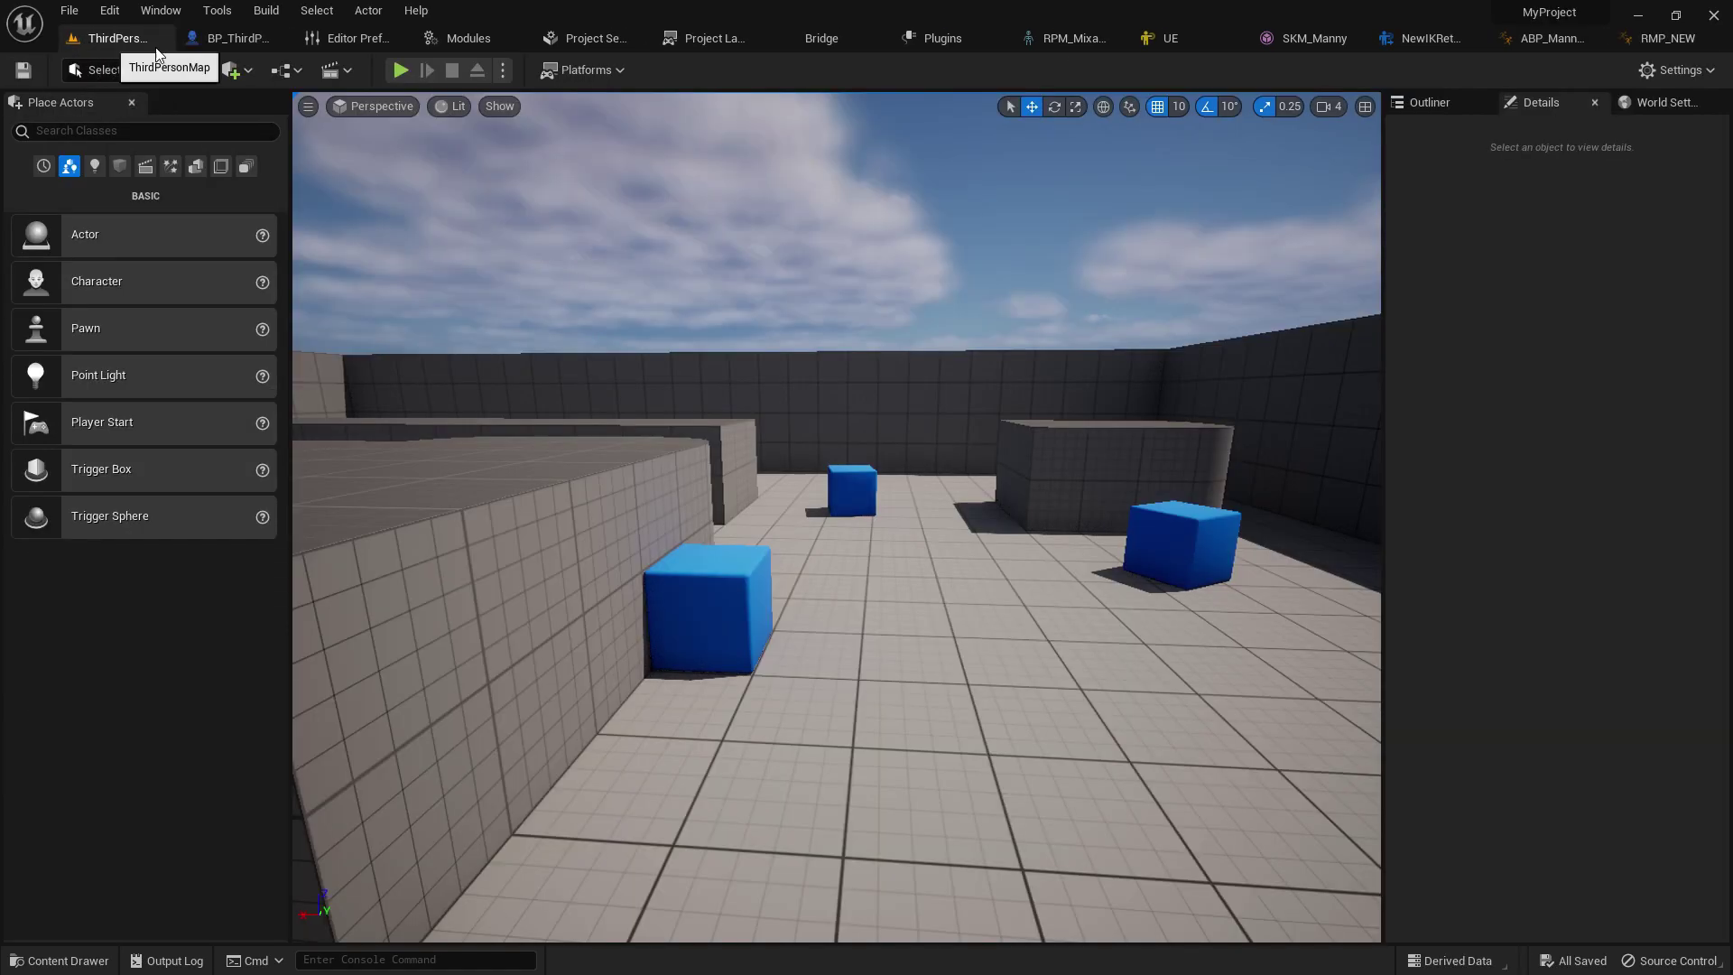
{"action": "left_click", "coordinate": [402, 70]}
{"action": "key", "text": "w"}
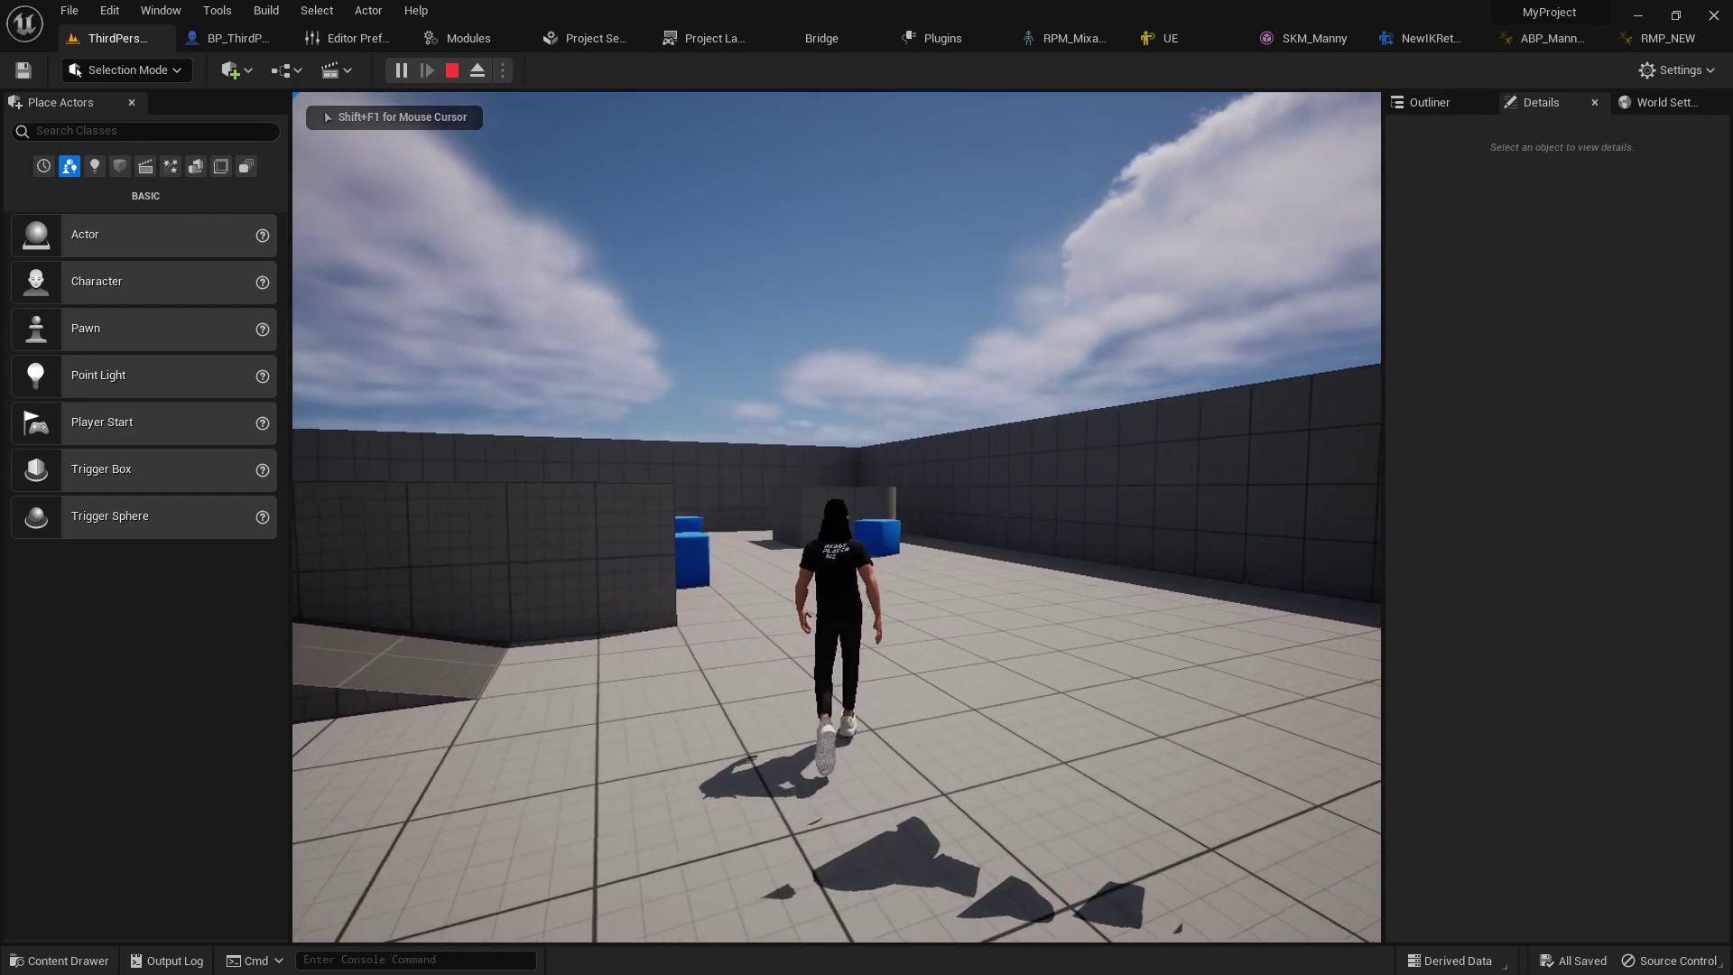
{"action": "key", "text": "shift+F1"}
{"action": "key", "text": "Escape"}
Step: Raise the Max Walk Speed of BP_ThirdPersonCharacter's Character Movement component, compile and save
{"action": "left_click", "coordinate": [204, 37]}
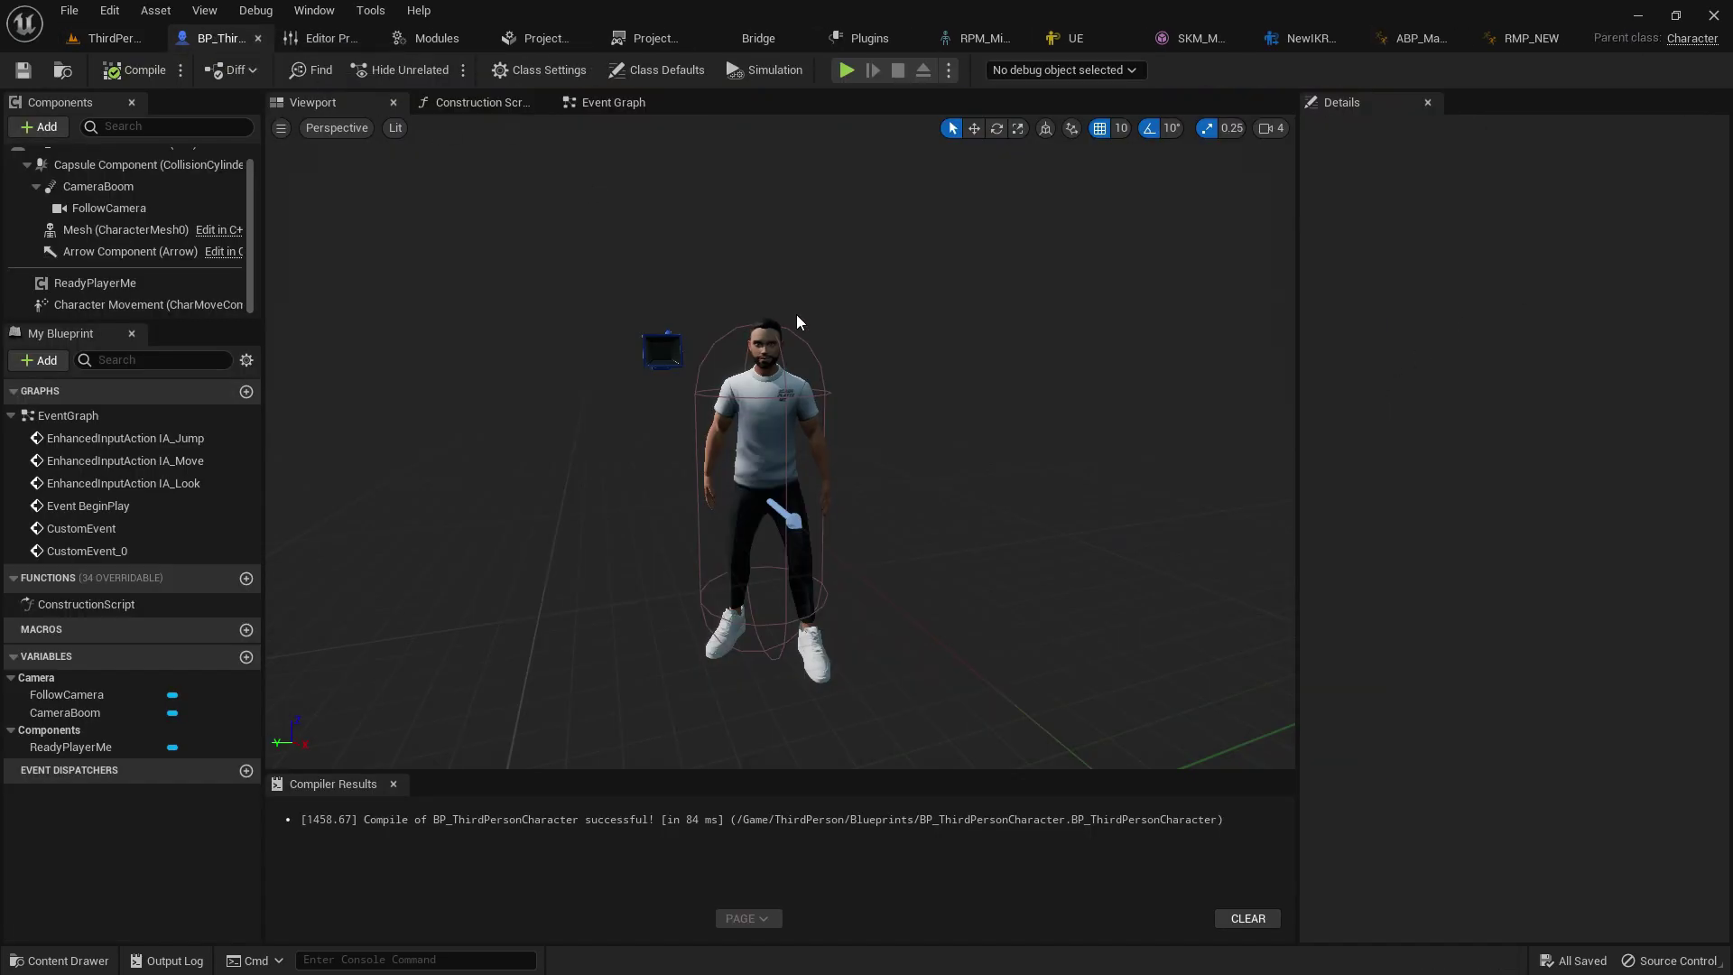
{"action": "left_click", "coordinate": [91, 305]}
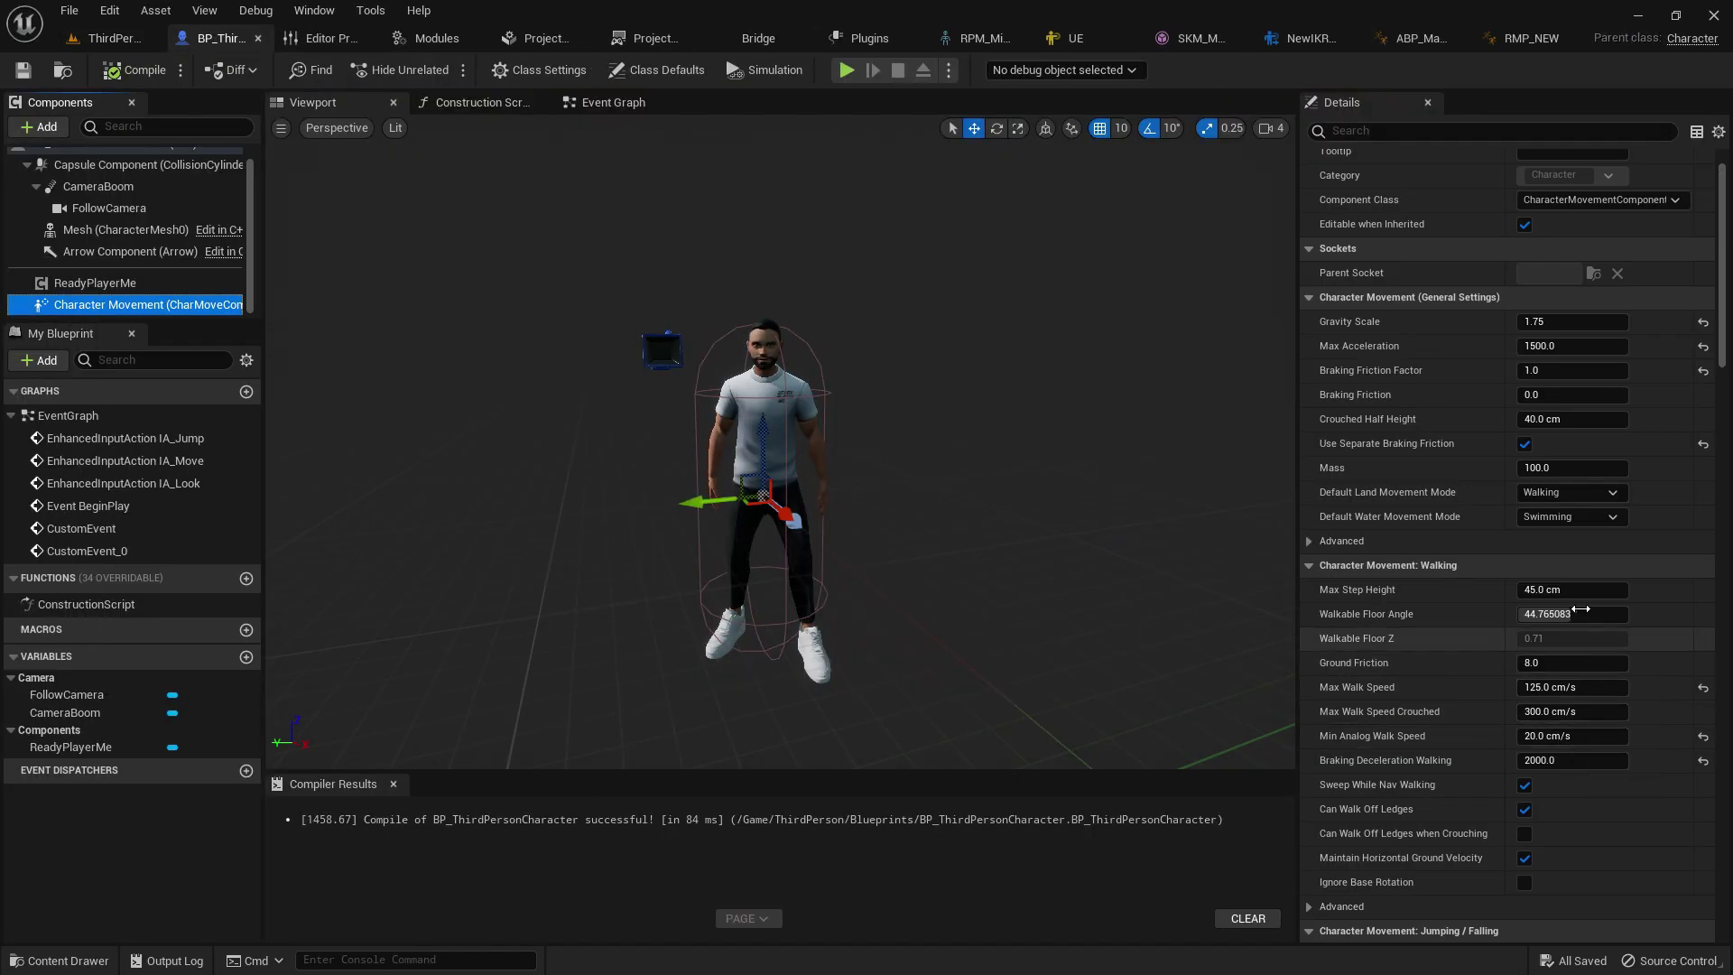
{"action": "left_click", "coordinate": [1575, 690]}
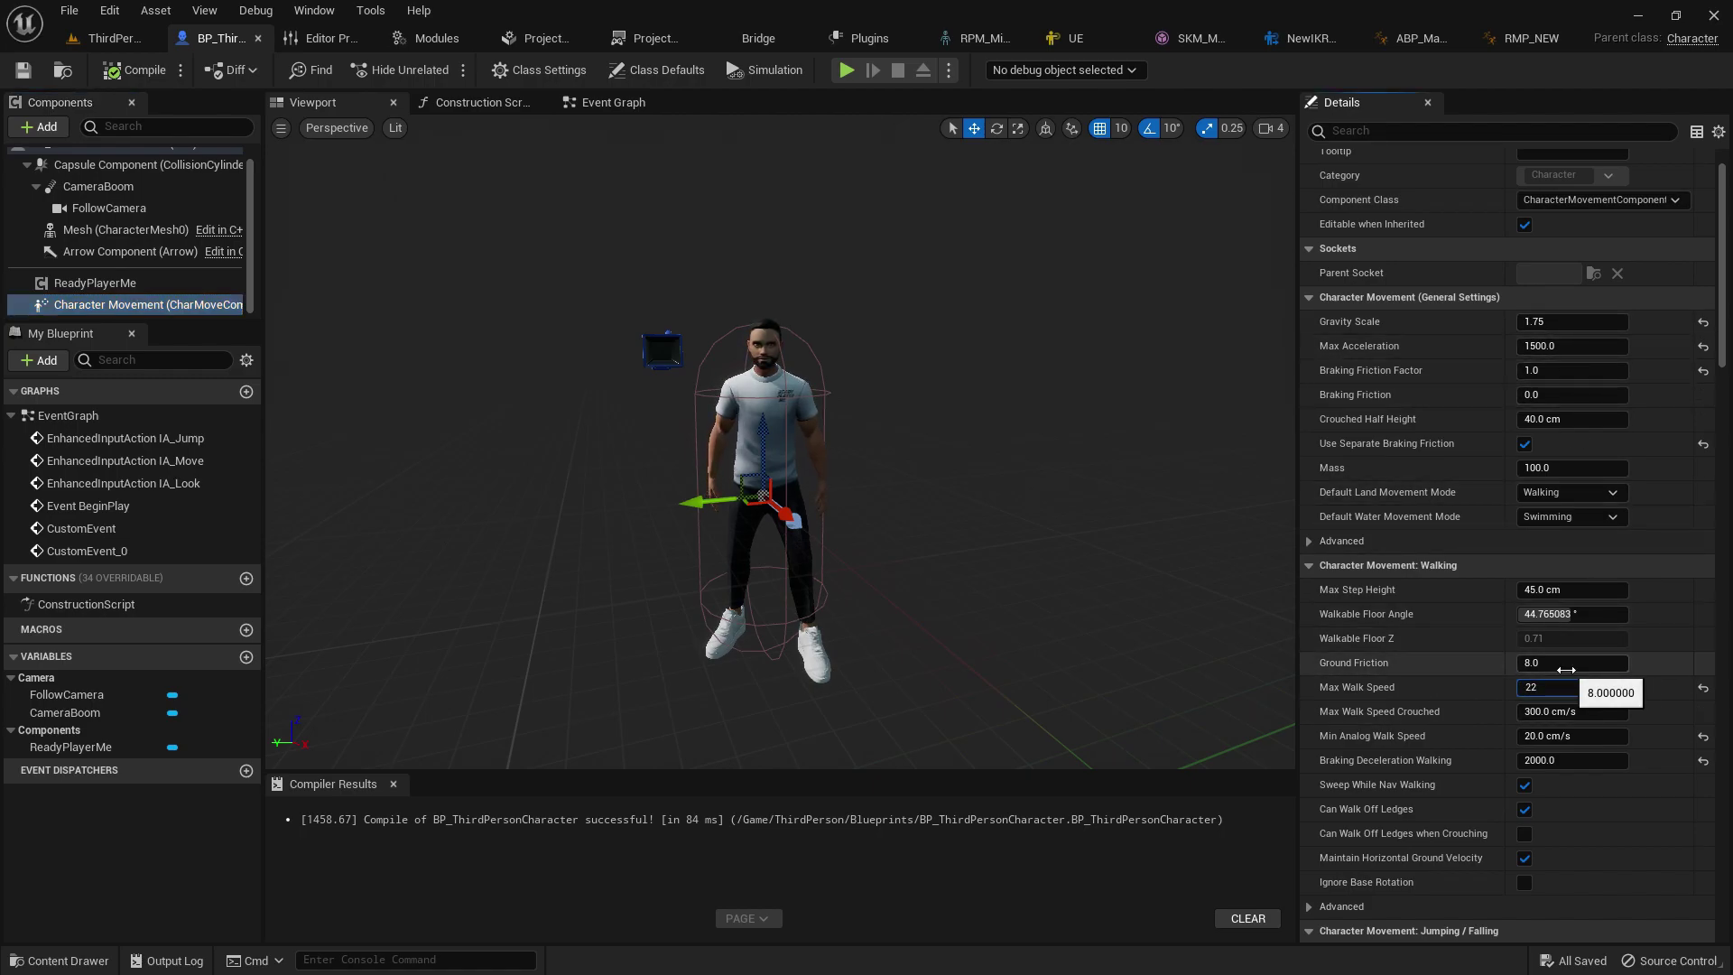
{"action": "left_click", "coordinate": [21, 71]}
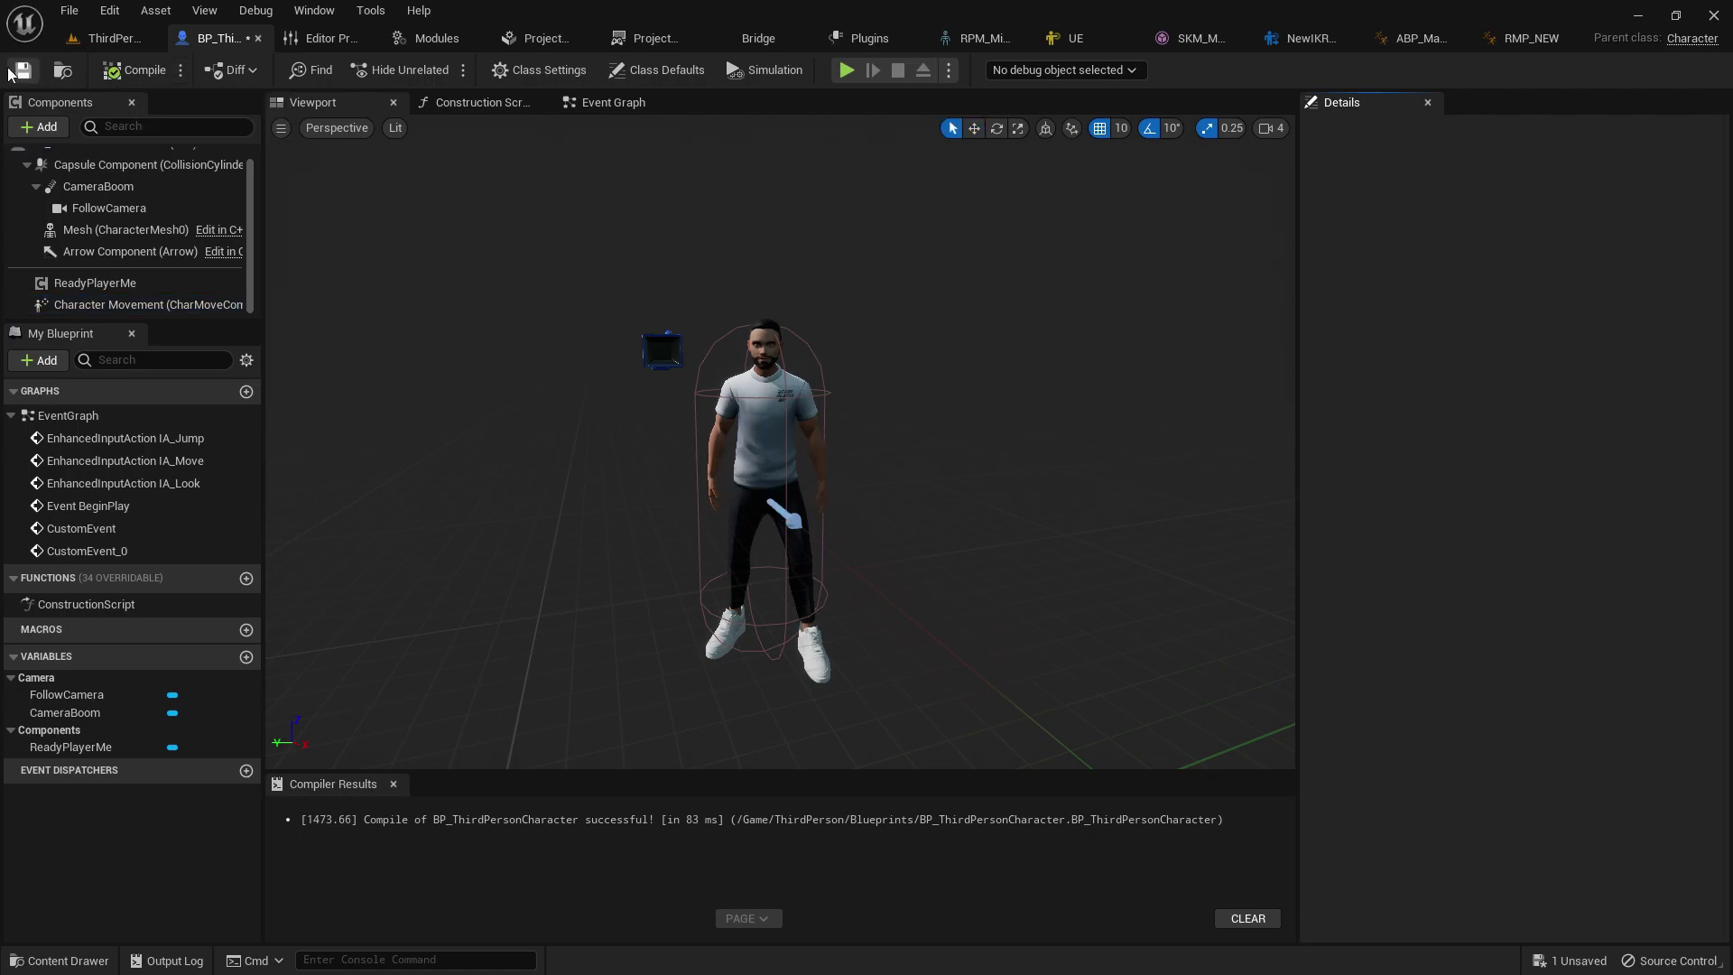
Step: Play ThirdPersonMap, walk the avatar forward, sideways and back to check how its stride and feet match the floor, and stop
{"action": "left_click", "coordinate": [102, 37]}
{"action": "left_click", "coordinate": [397, 70]}
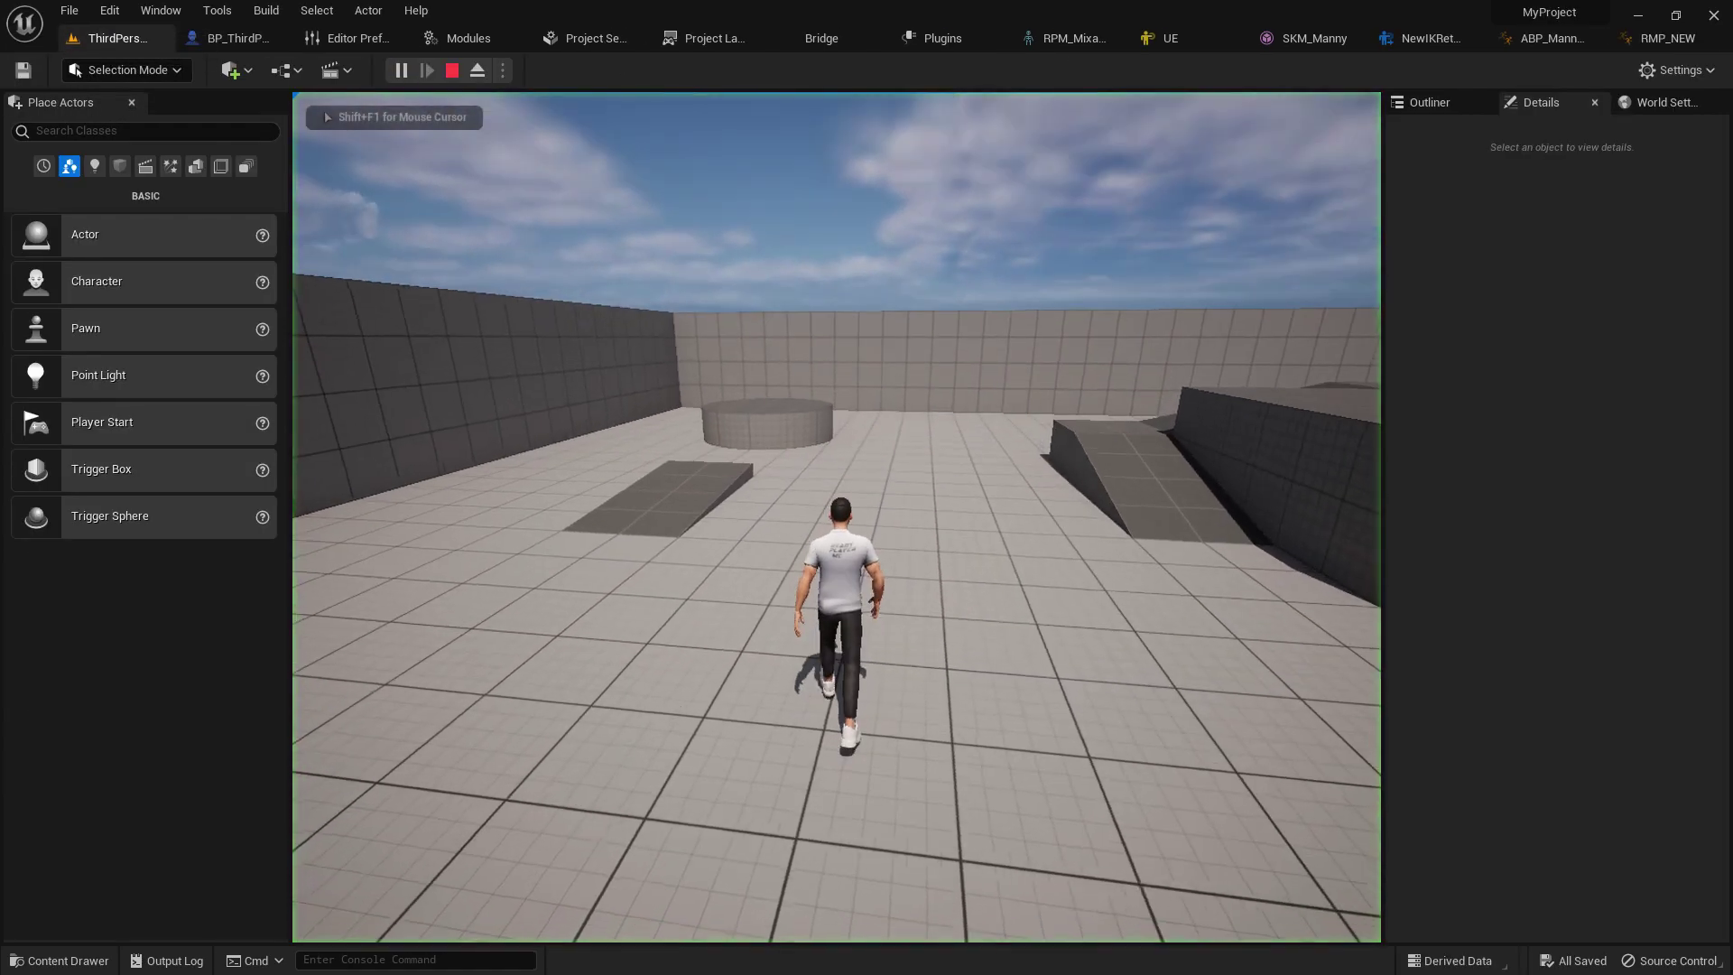
{"action": "key", "text": "w"}
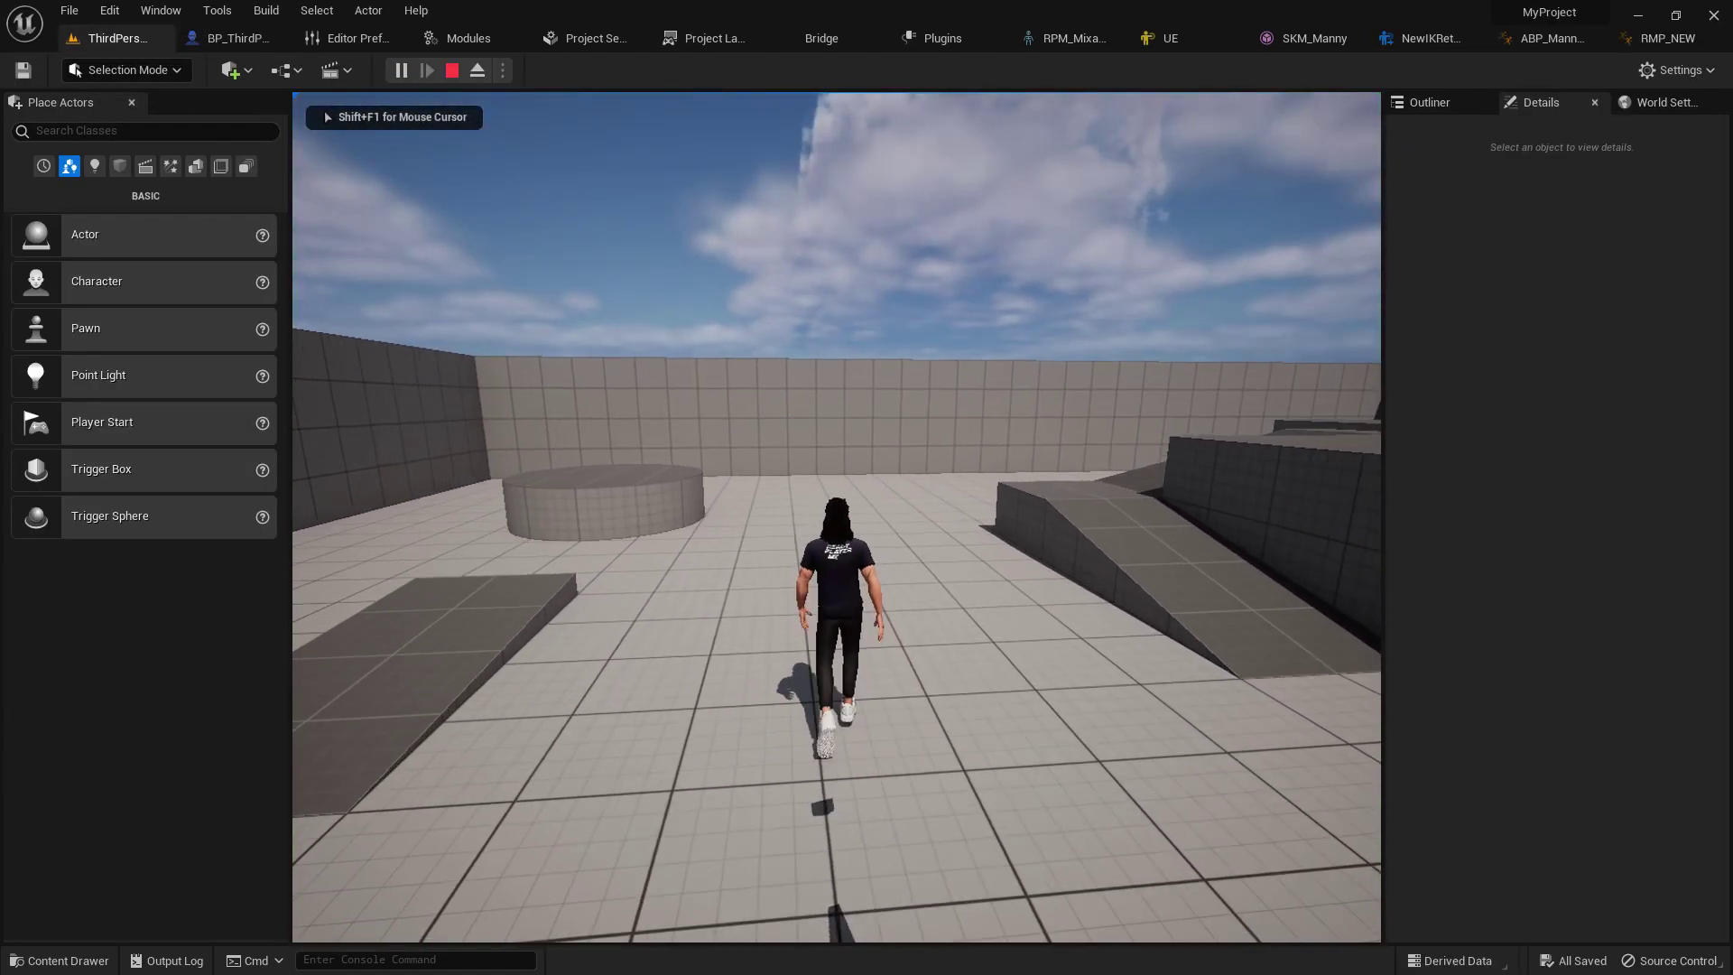
{"action": "key", "text": "d"}
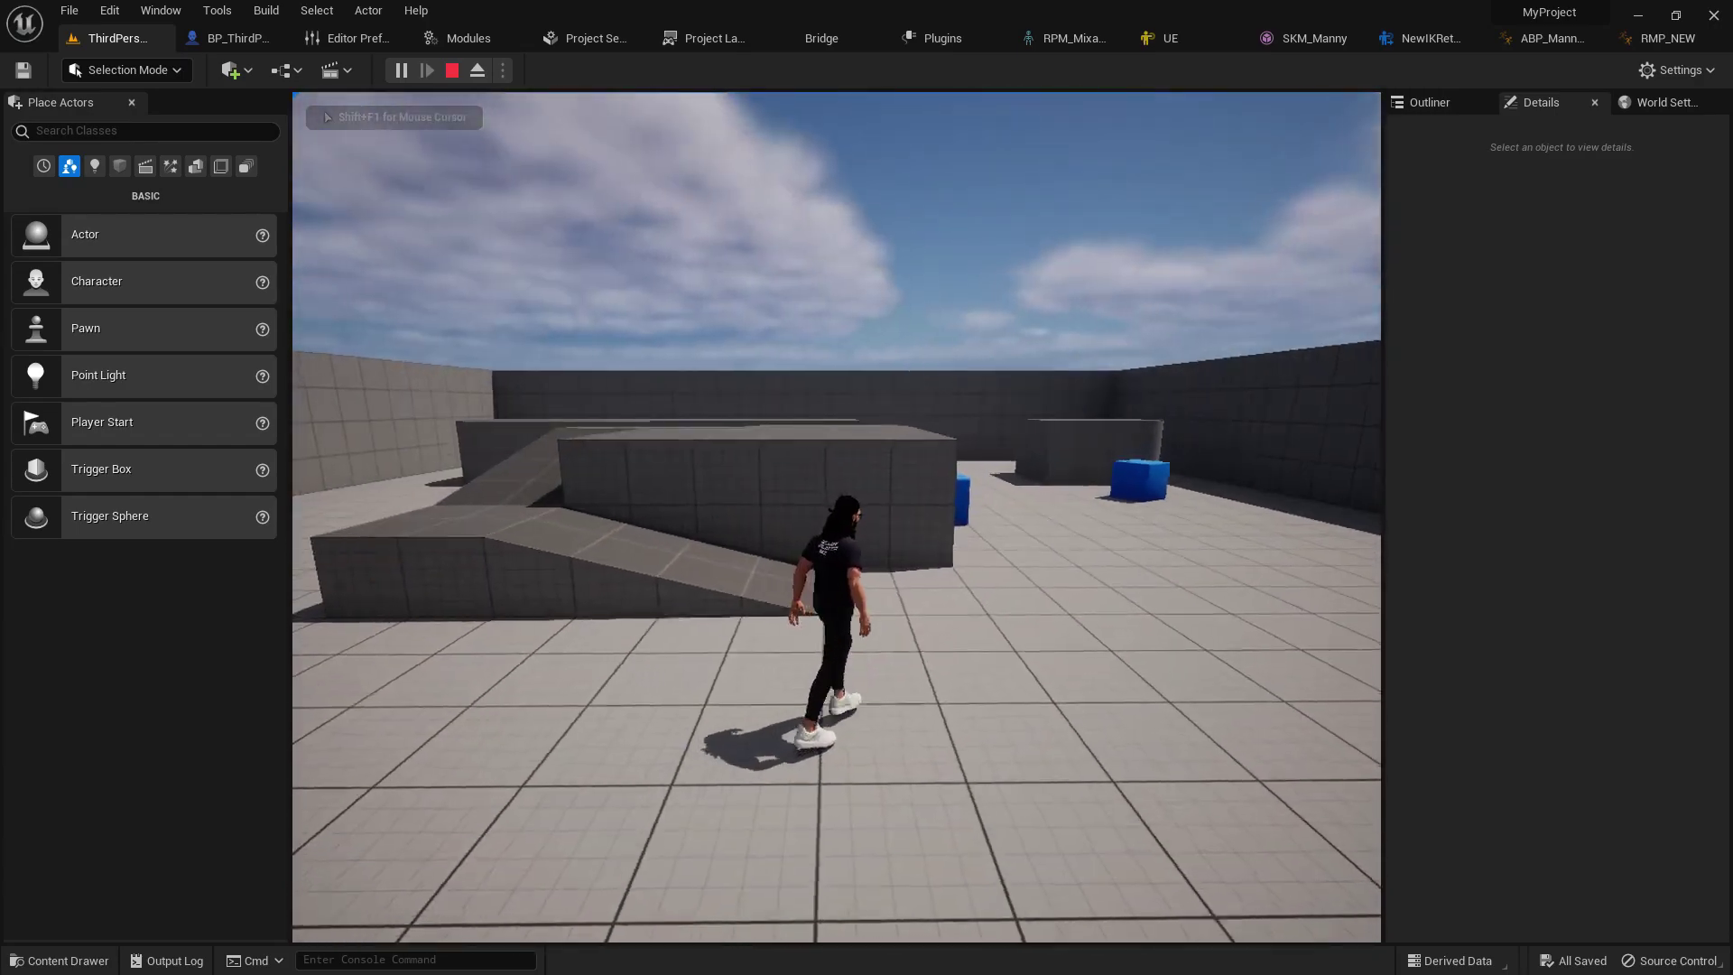
{"action": "key", "text": "s"}
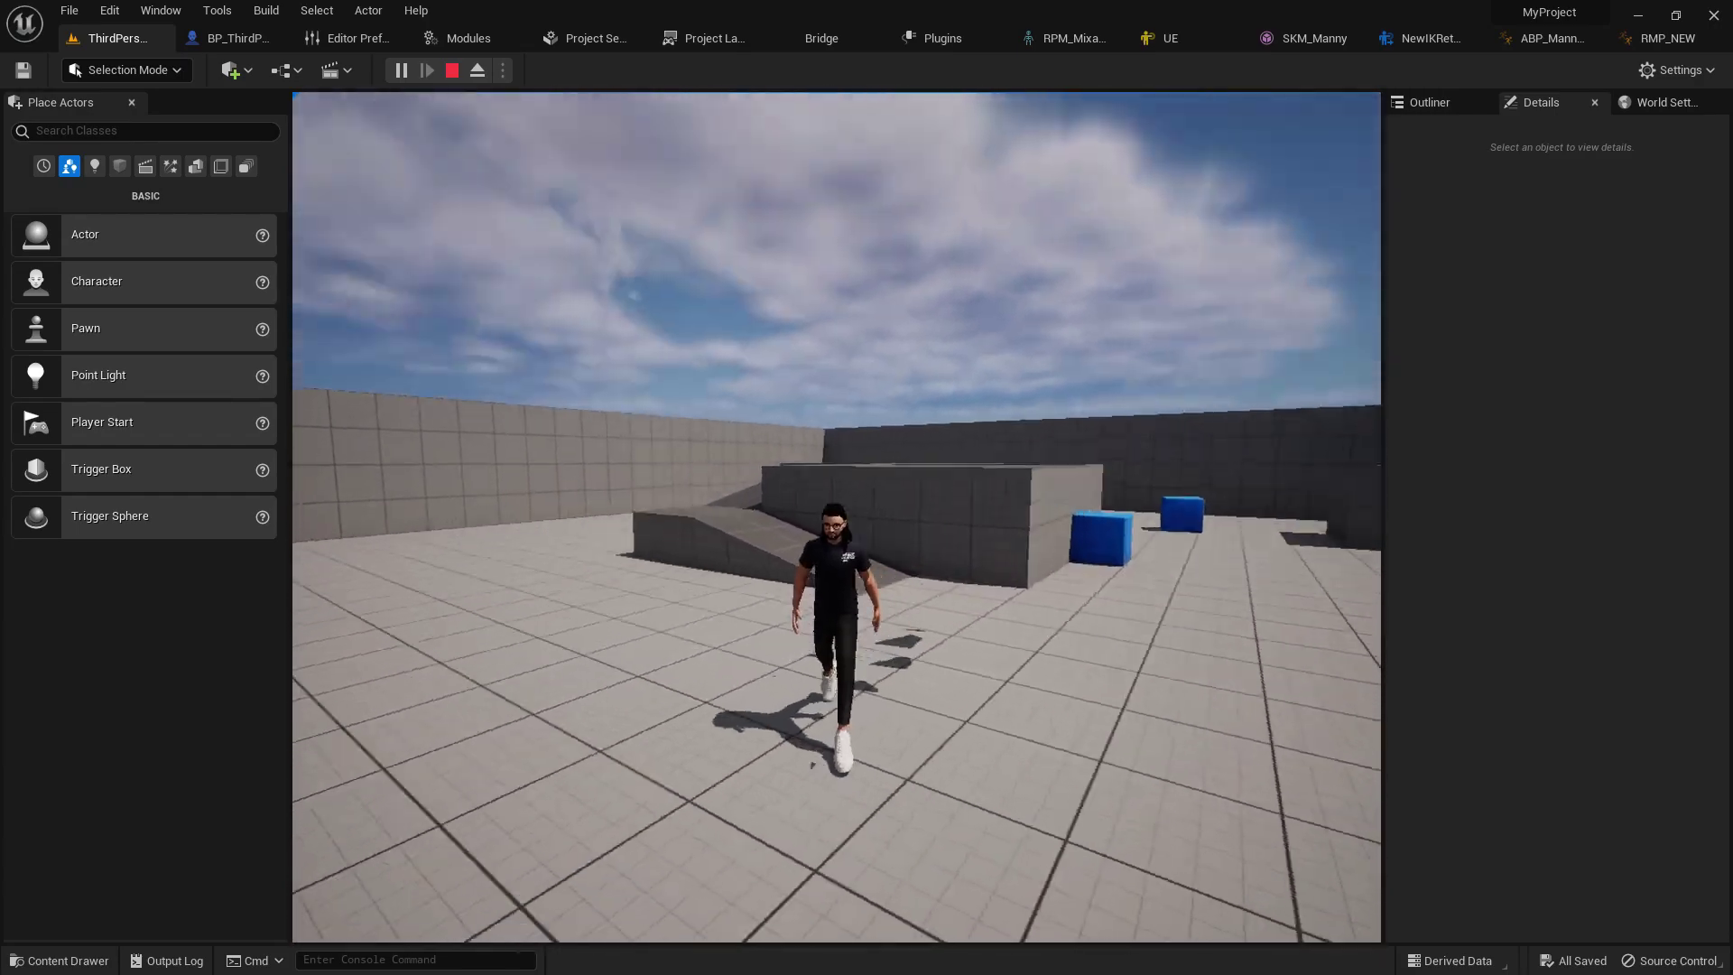
{"action": "key", "text": "w"}
{"action": "key", "text": "d"}
{"action": "key", "text": "s"}
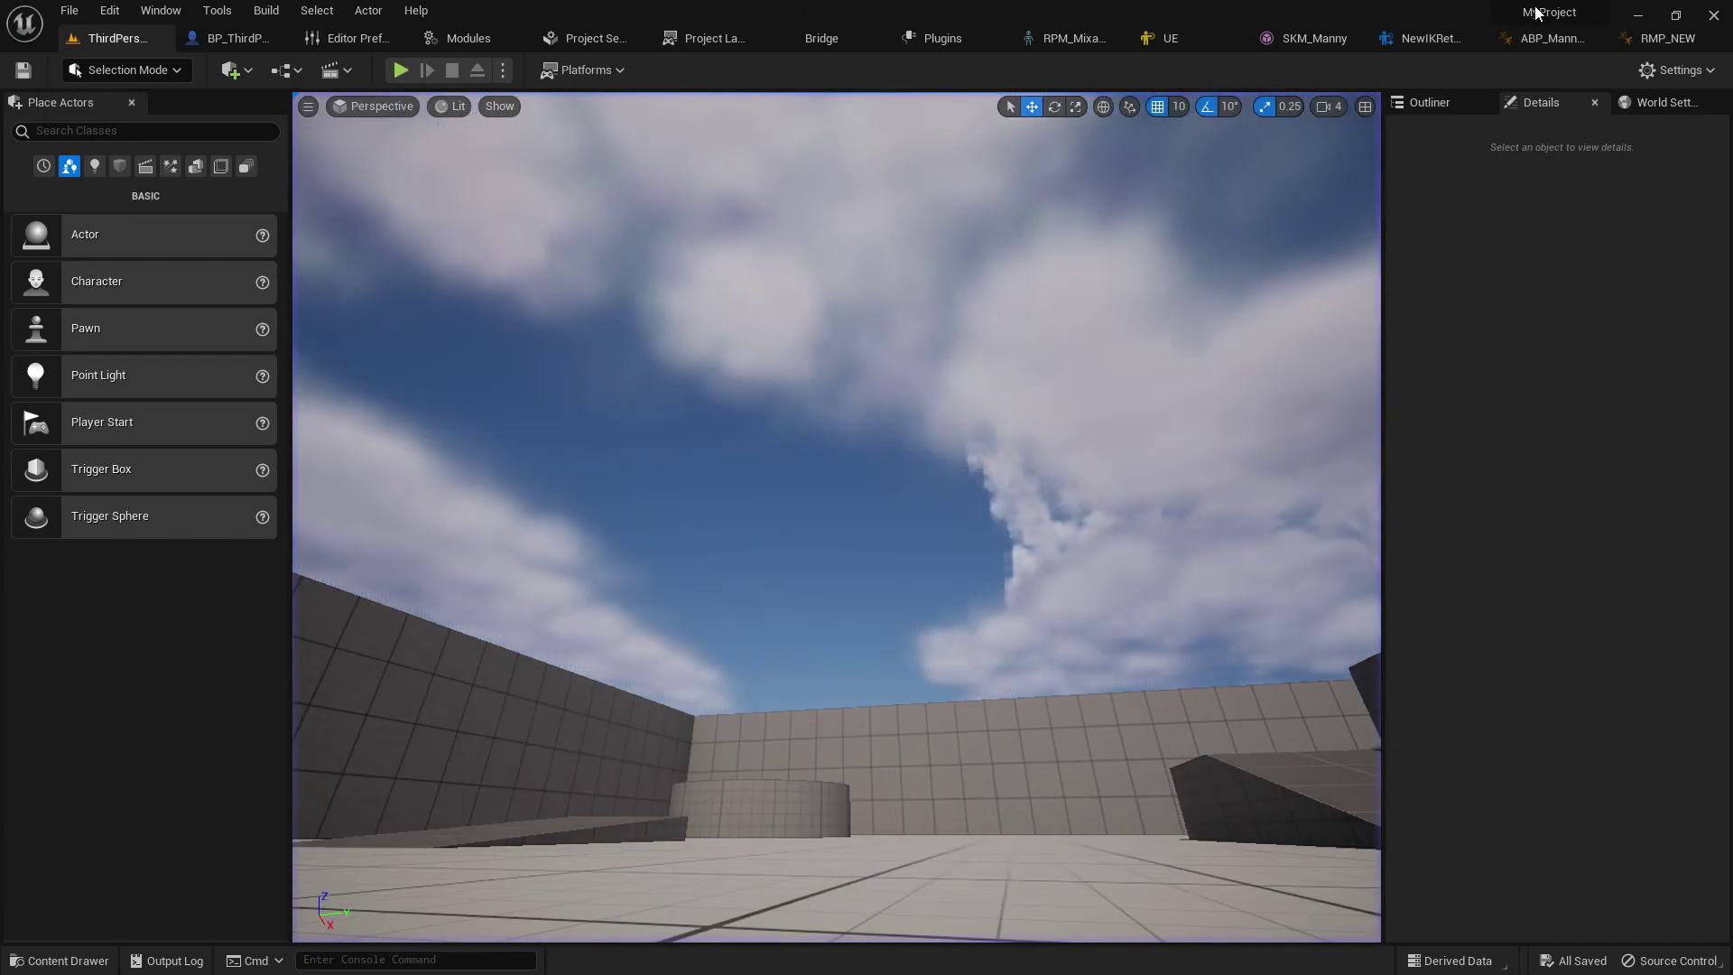
Step: In BP_ThirdPersonCharacter, turn off grid, rotation and scale snapping, lower the character mesh to about Z -91.2, and compile
{"action": "left_click", "coordinate": [1379, 42]}
{"action": "left_click", "coordinate": [230, 38]}
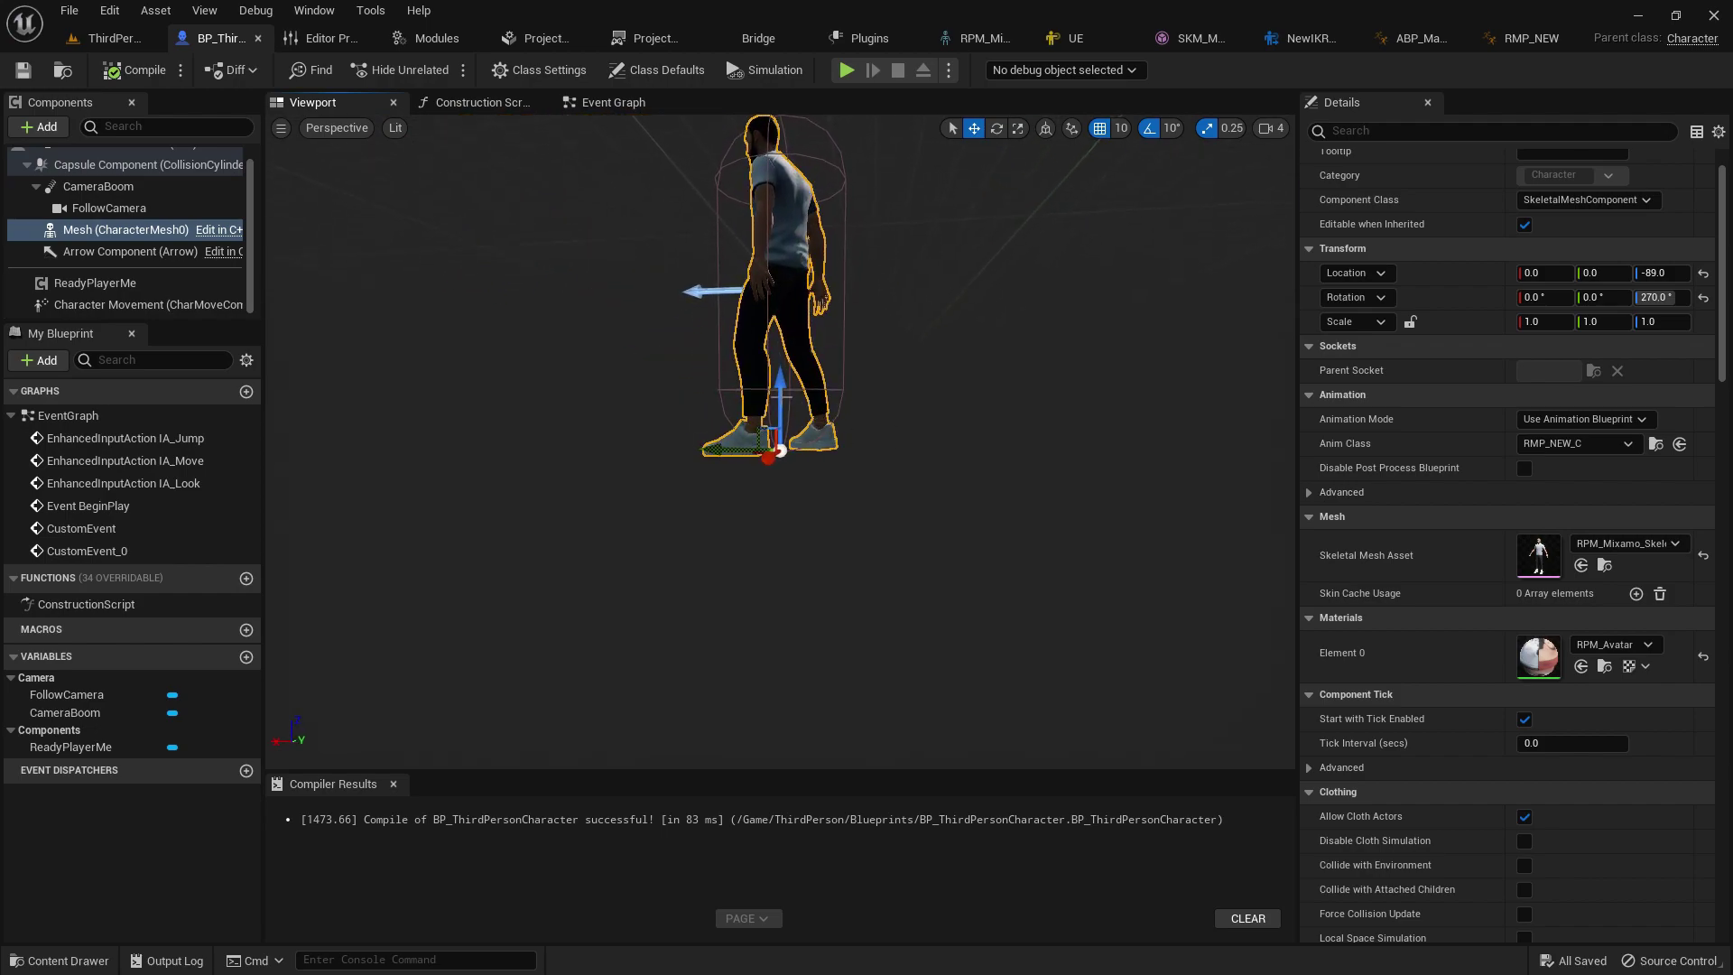
{"action": "left_click", "coordinate": [1099, 128]}
{"action": "left_click", "coordinate": [1149, 128]}
{"action": "left_click", "coordinate": [1205, 128]}
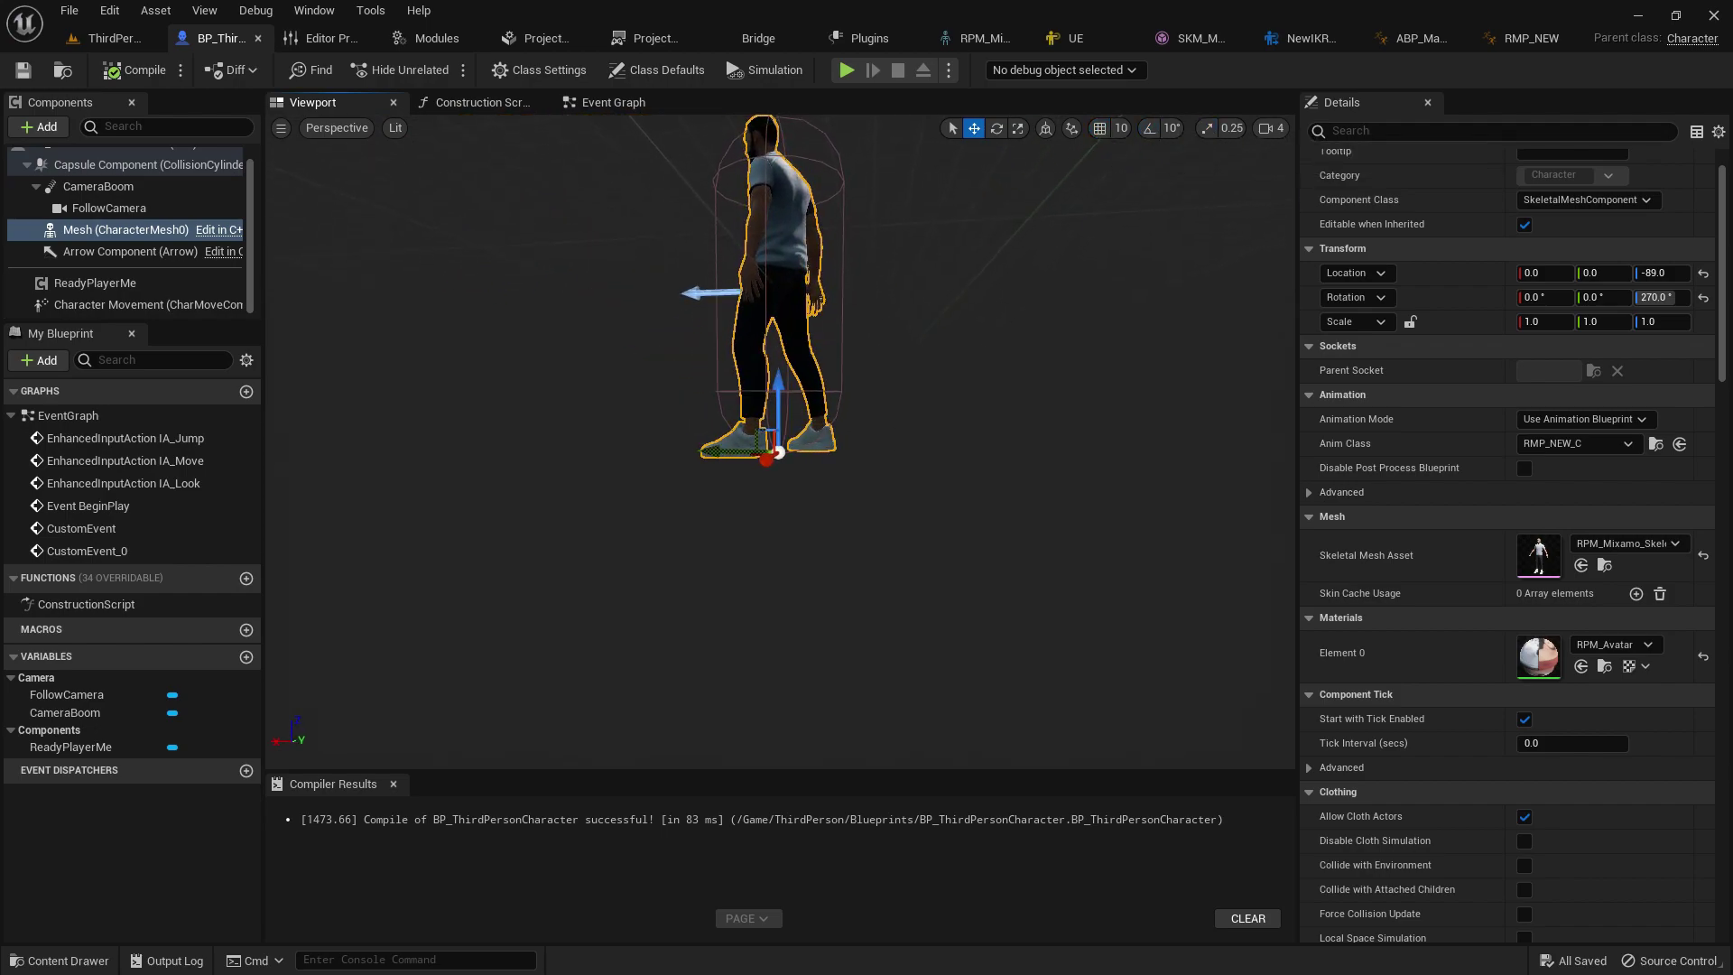
{"action": "left_click_drag", "start_coordinate": [819, 449], "coordinate": [819, 460]}
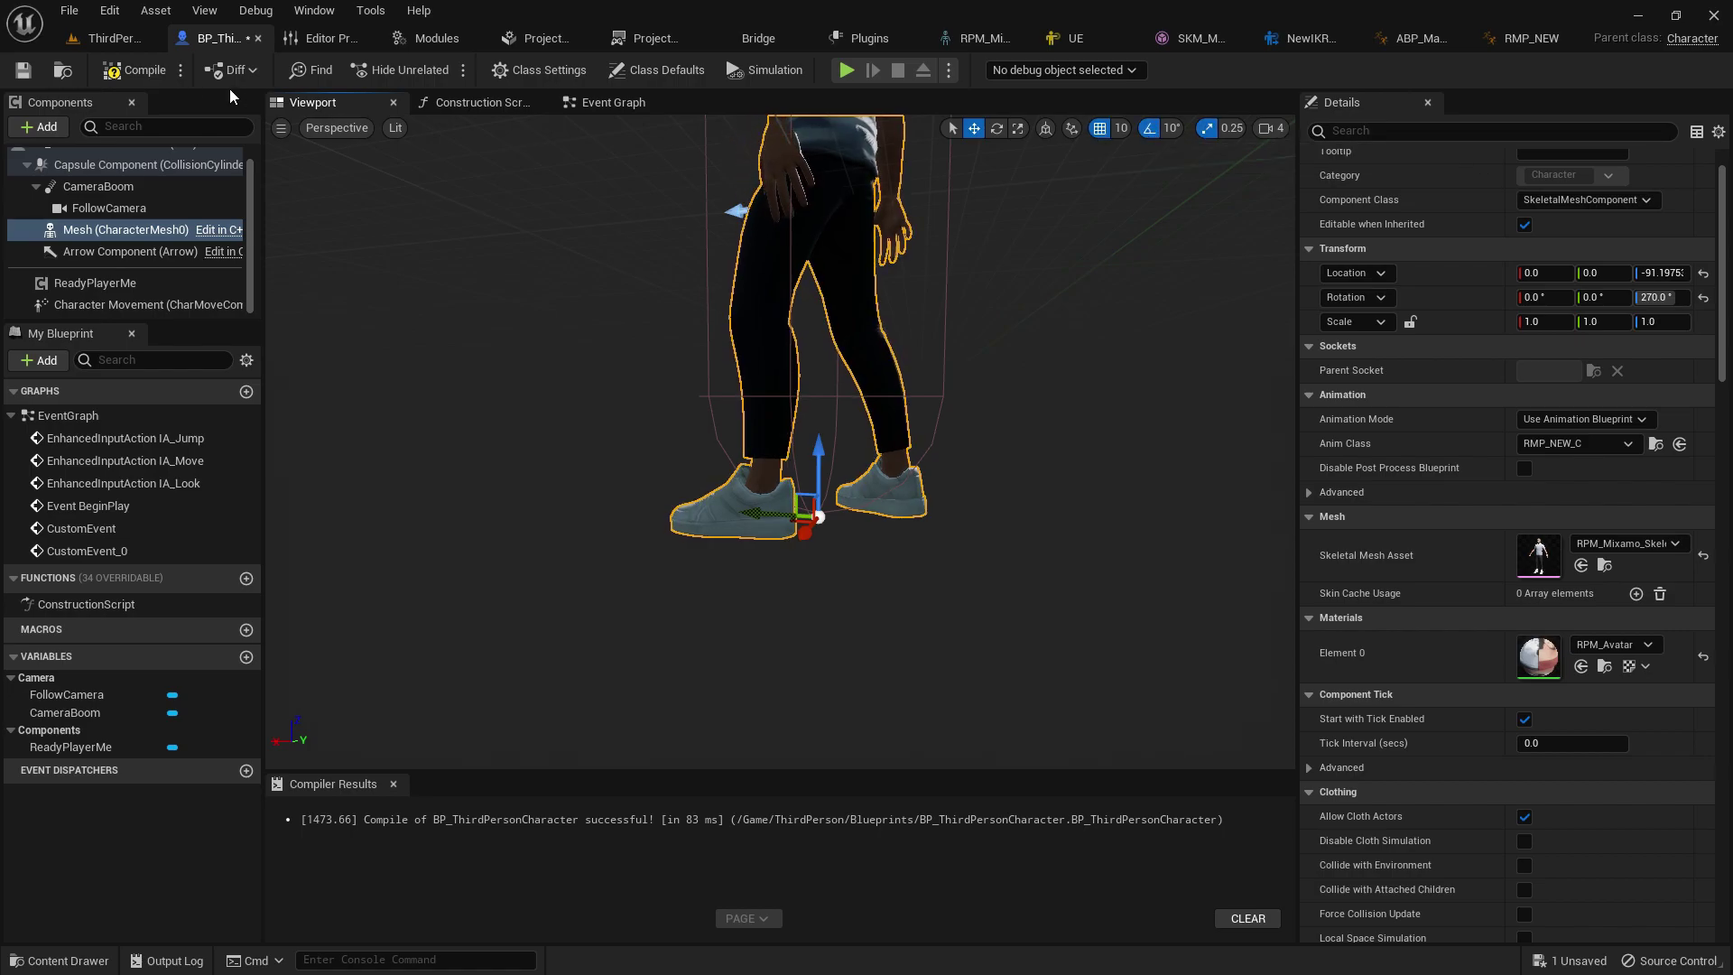
{"action": "left_click", "coordinate": [118, 70]}
Step: Play ThirdPersonMap, walk the avatar around to check its foot contact with the floor, and switch the game view to full screen
{"action": "left_click", "coordinate": [108, 38]}
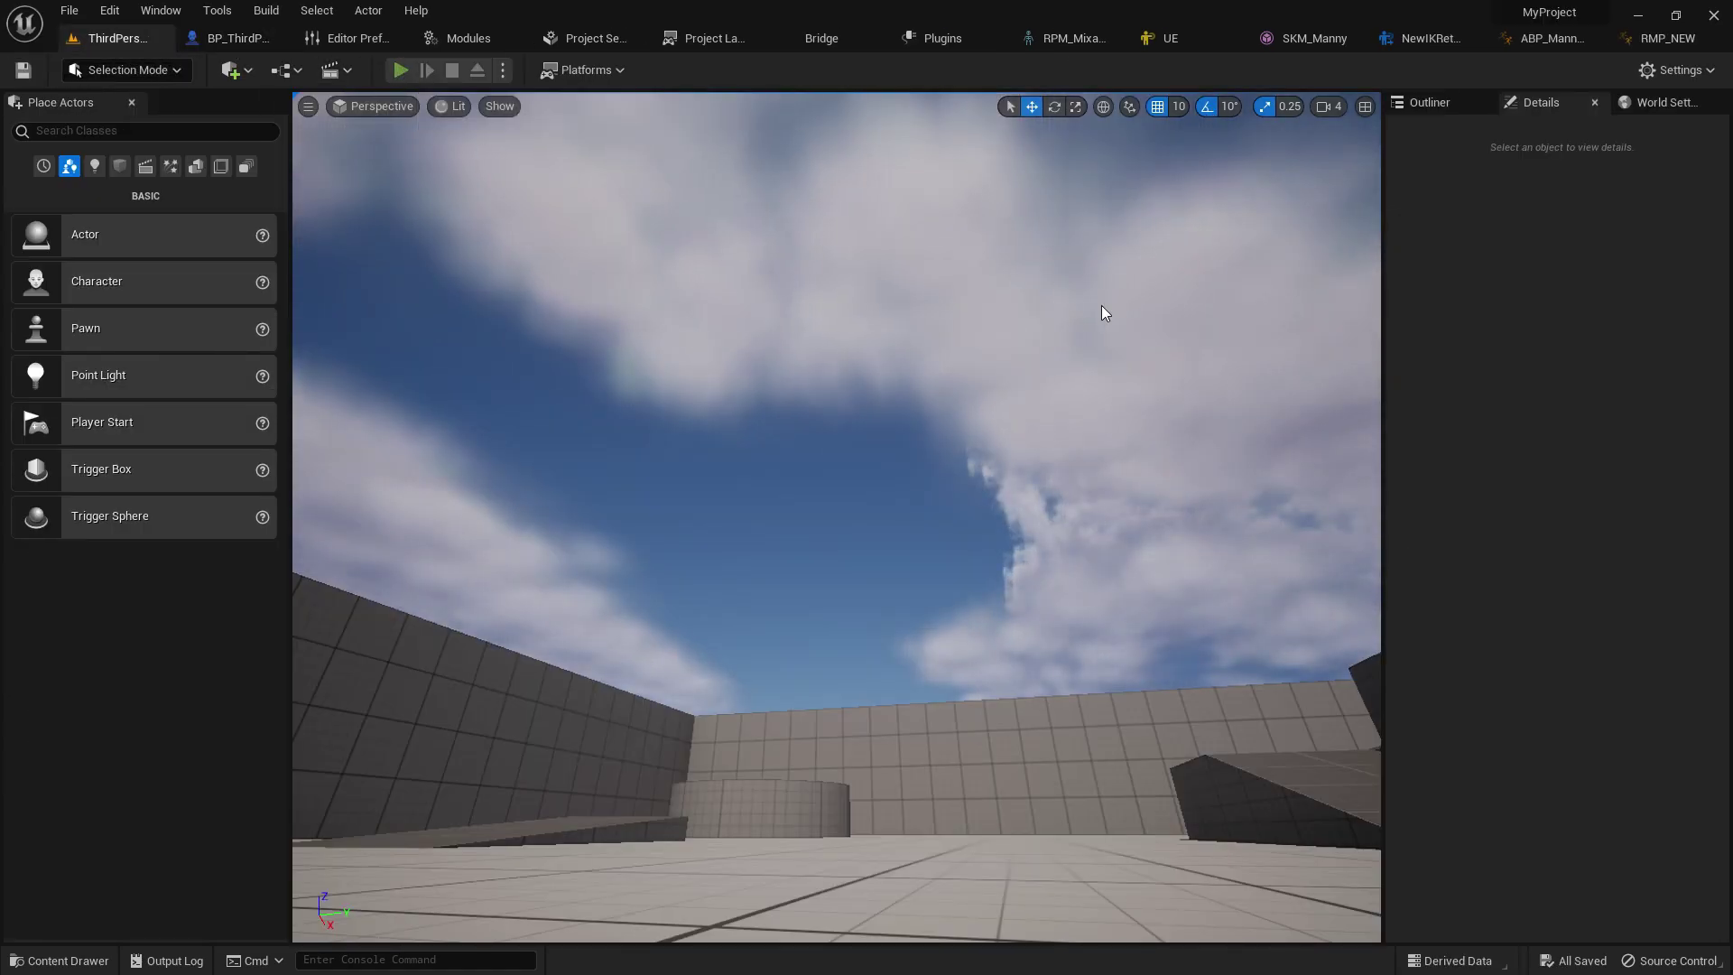
{"action": "key", "text": "alt+p"}
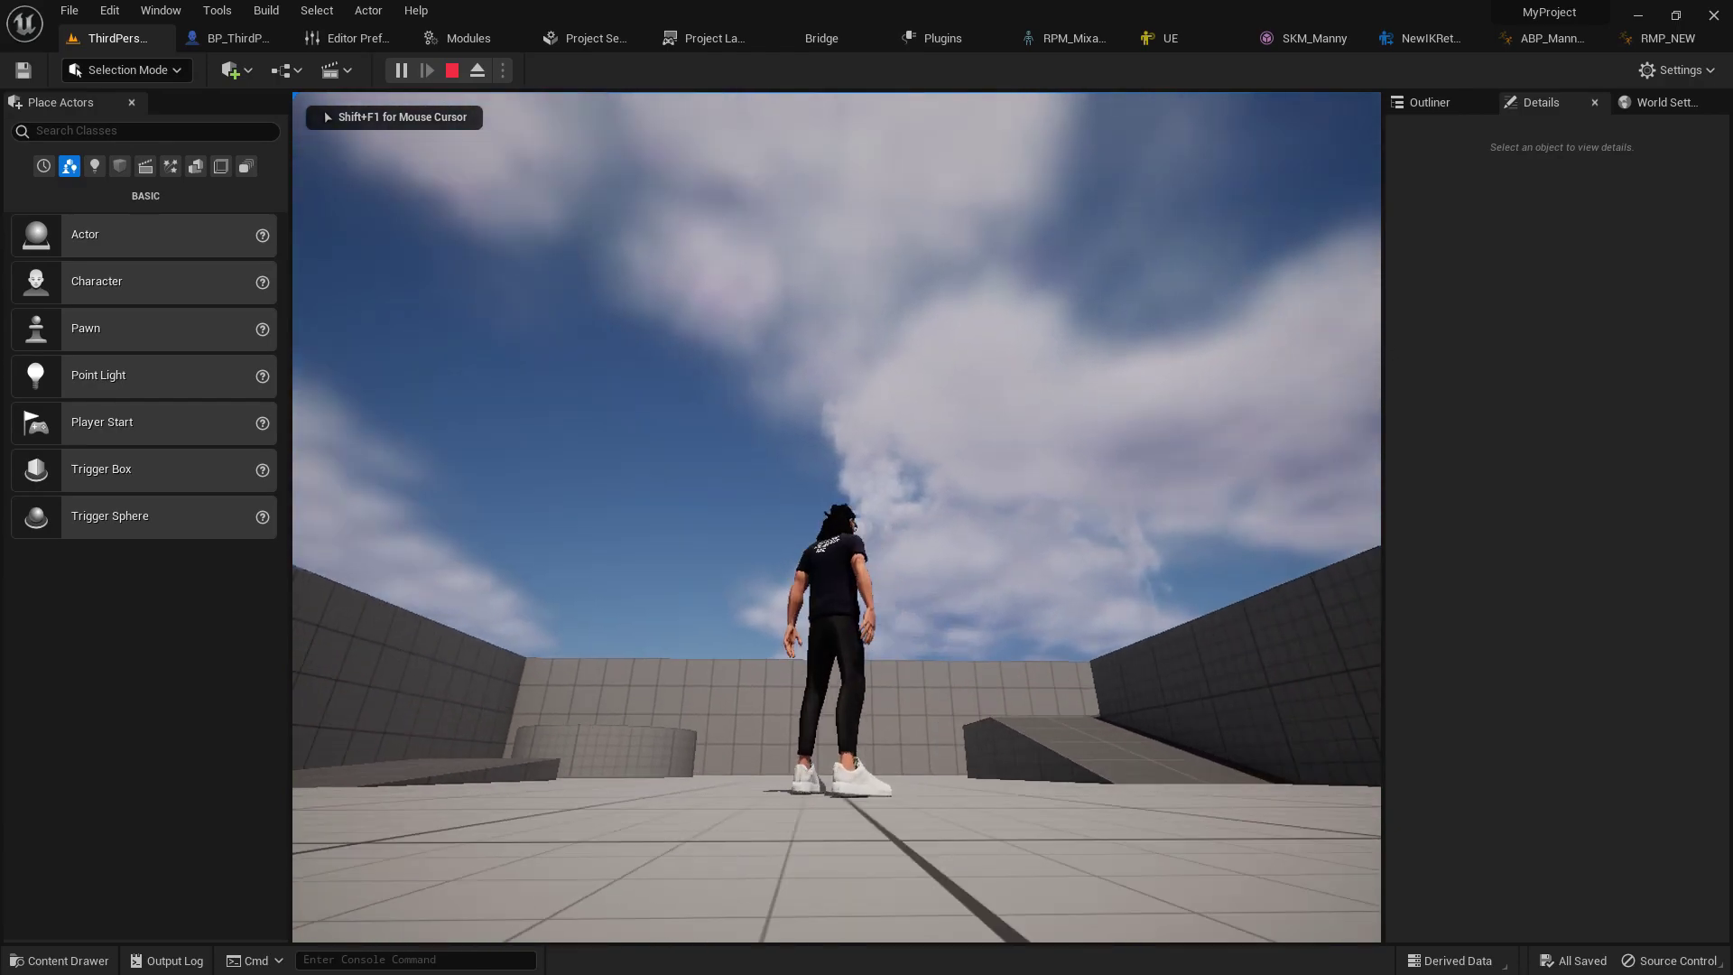
{"action": "key", "text": "w"}
{"action": "key", "text": "d"}
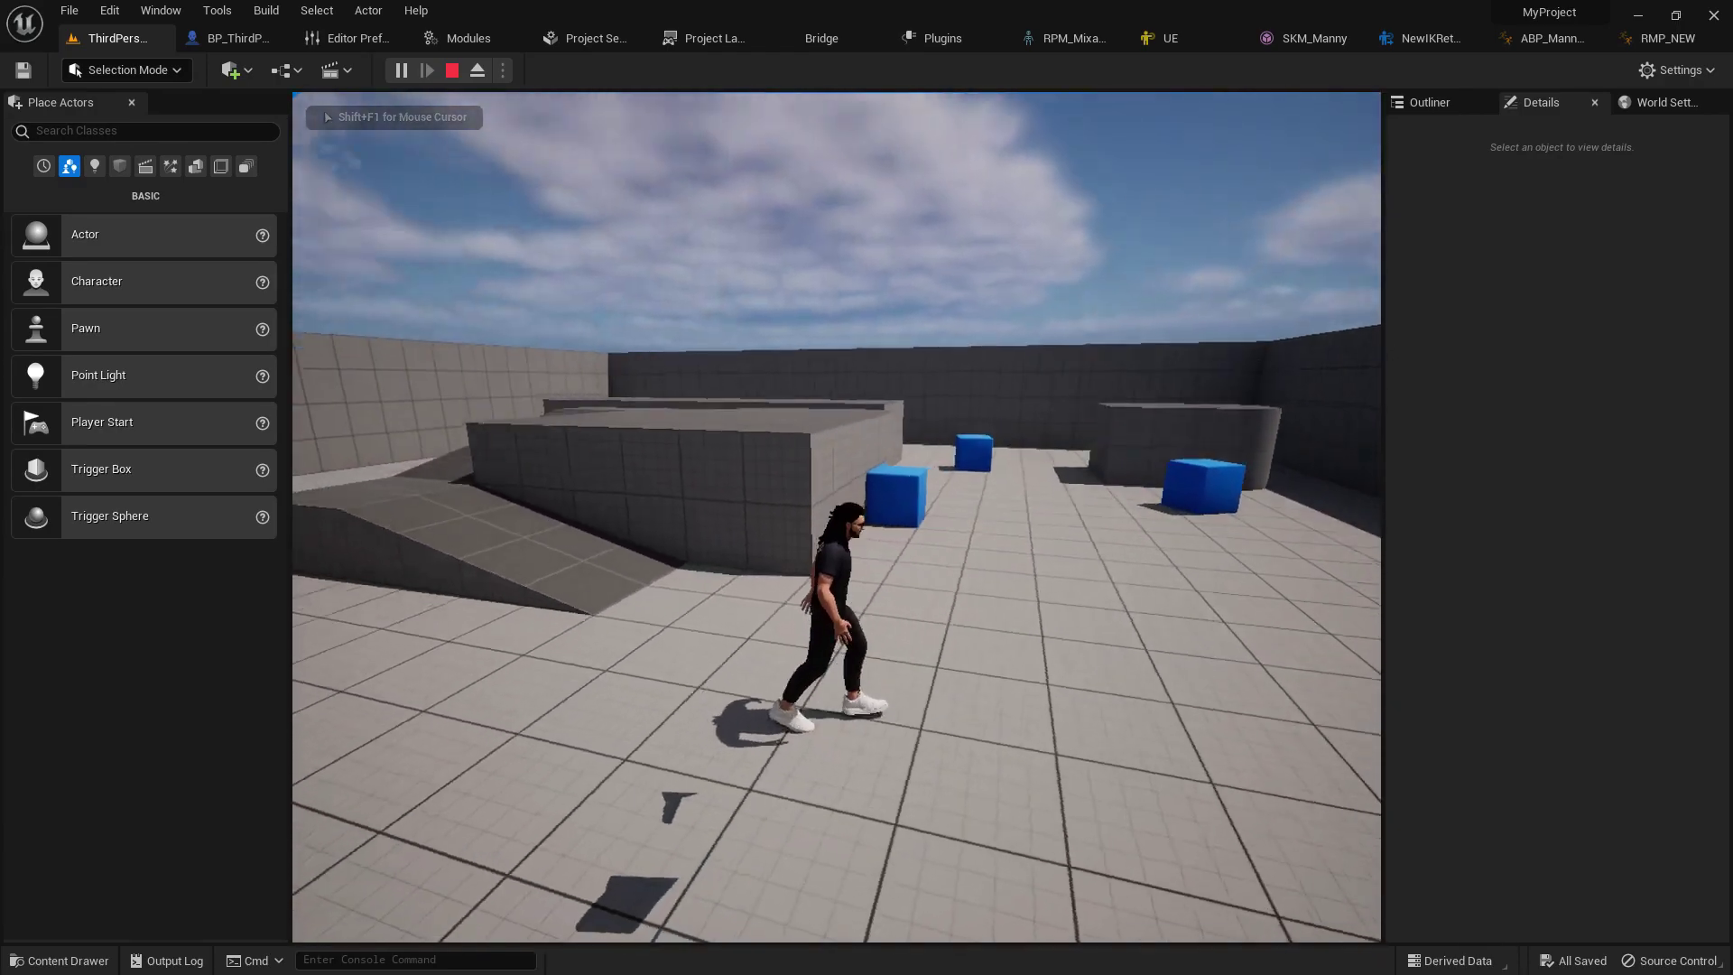
{"action": "key", "text": "s"}
{"action": "key", "text": "F11"}
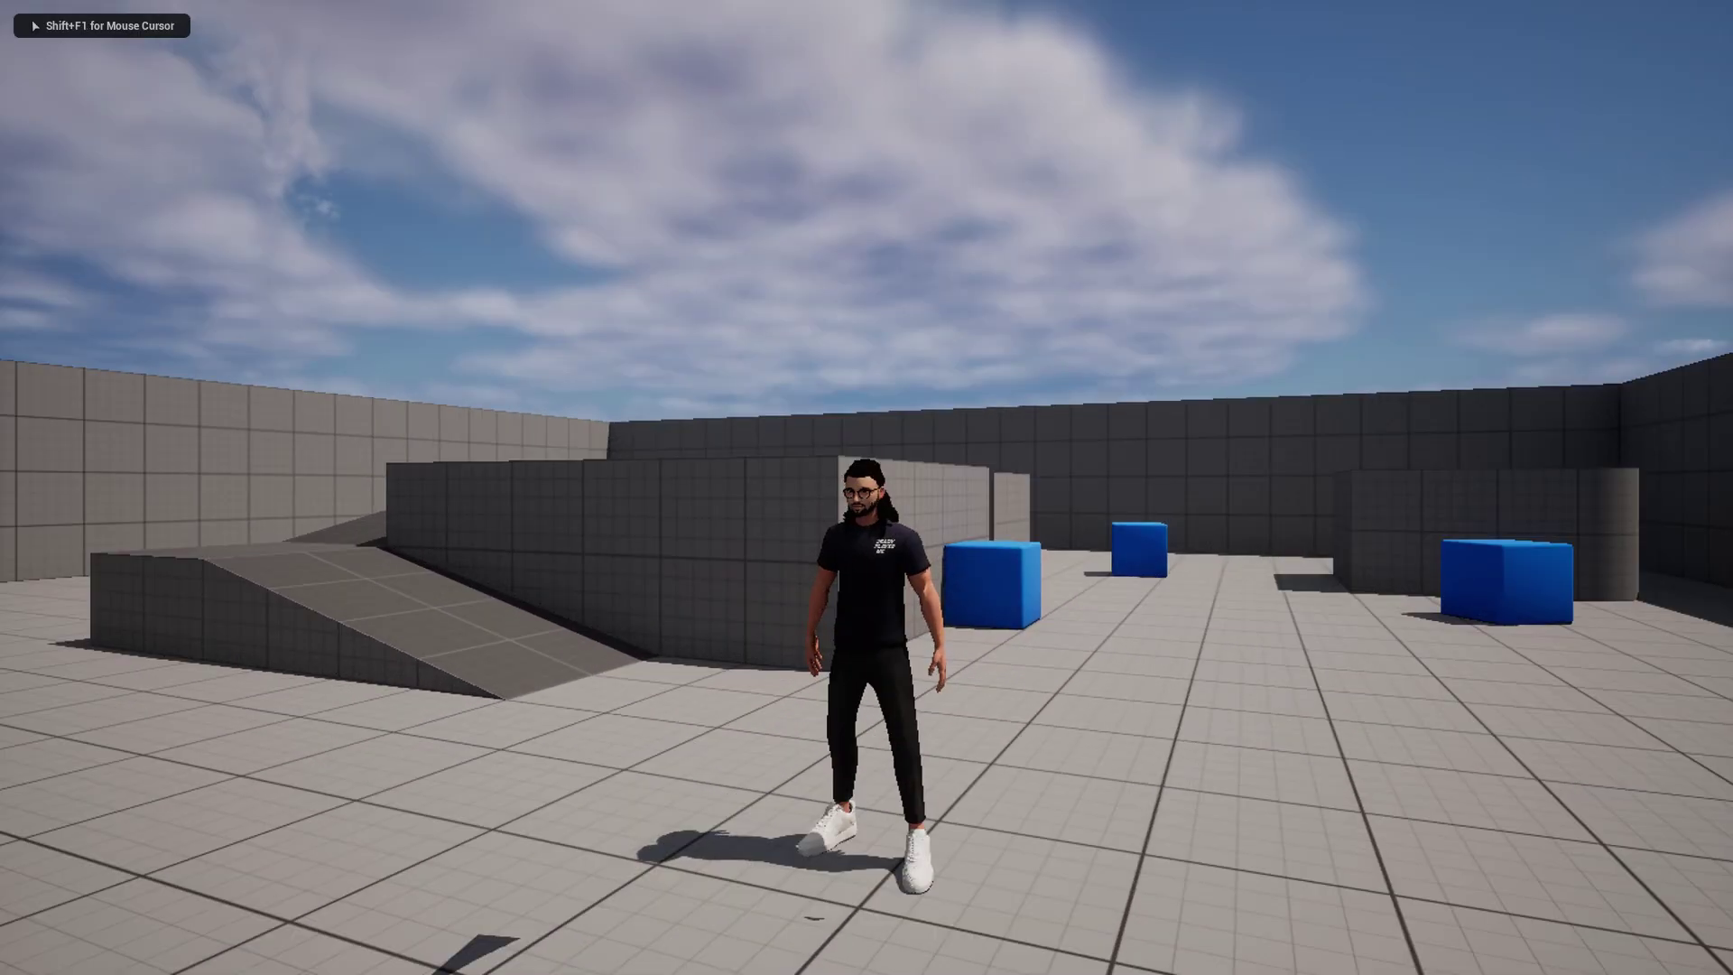
{"action": "left_click", "coordinate": [866, 487]}
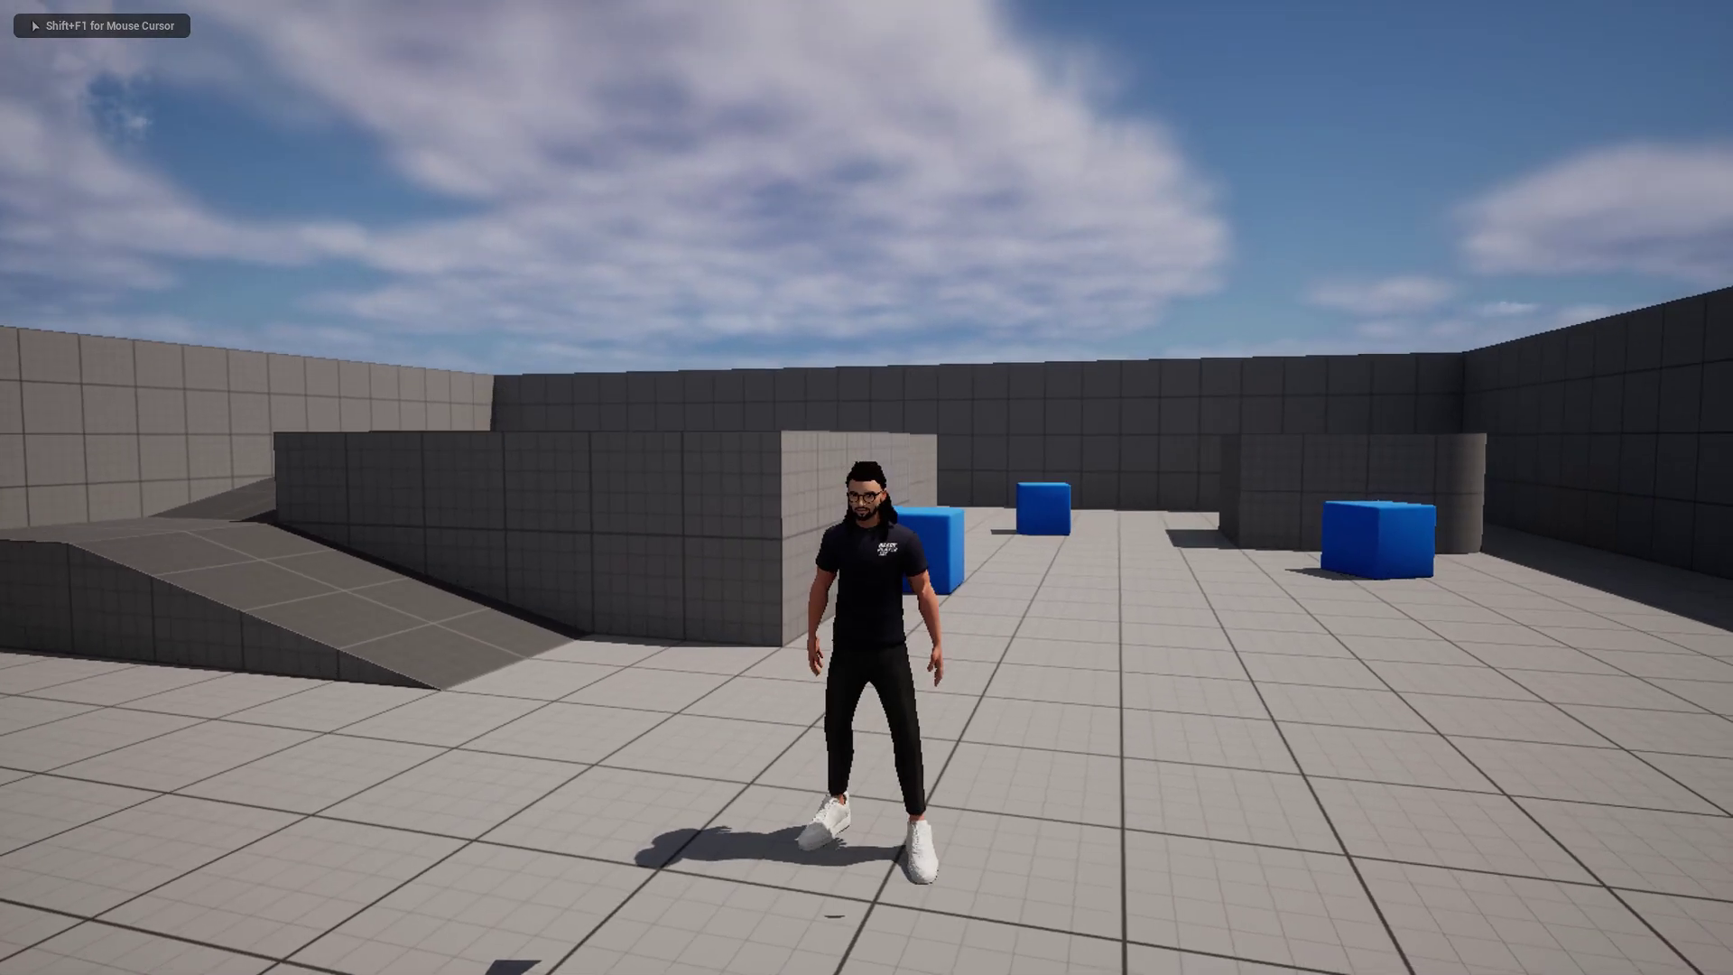